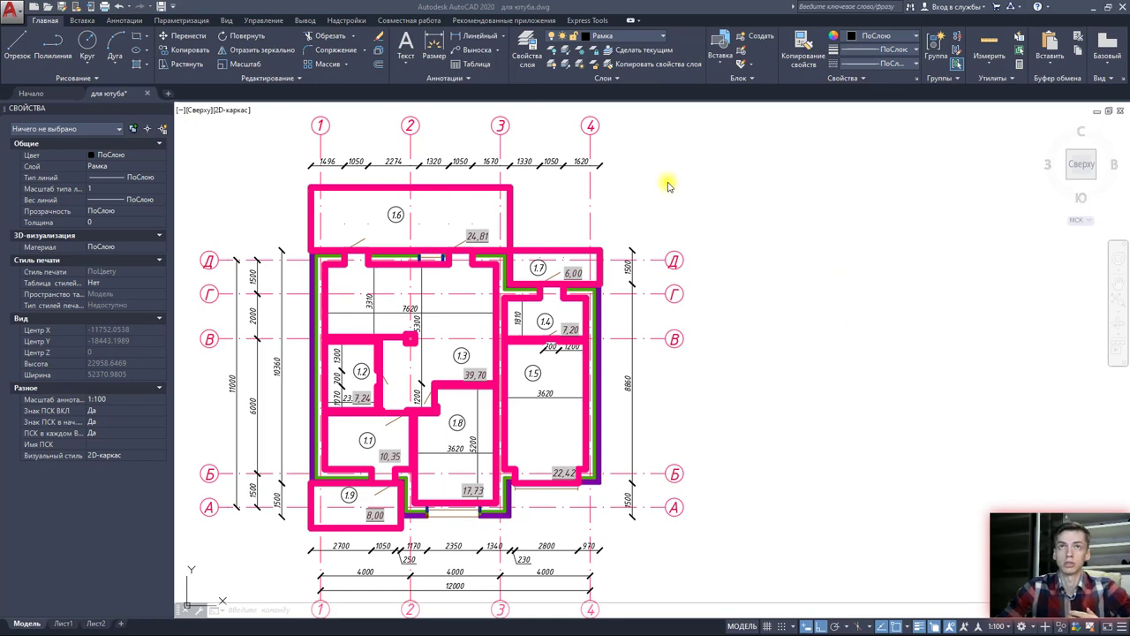
# Step: Create a new layer named 'таблица экспликаций'
pyautogui.click(534, 69)
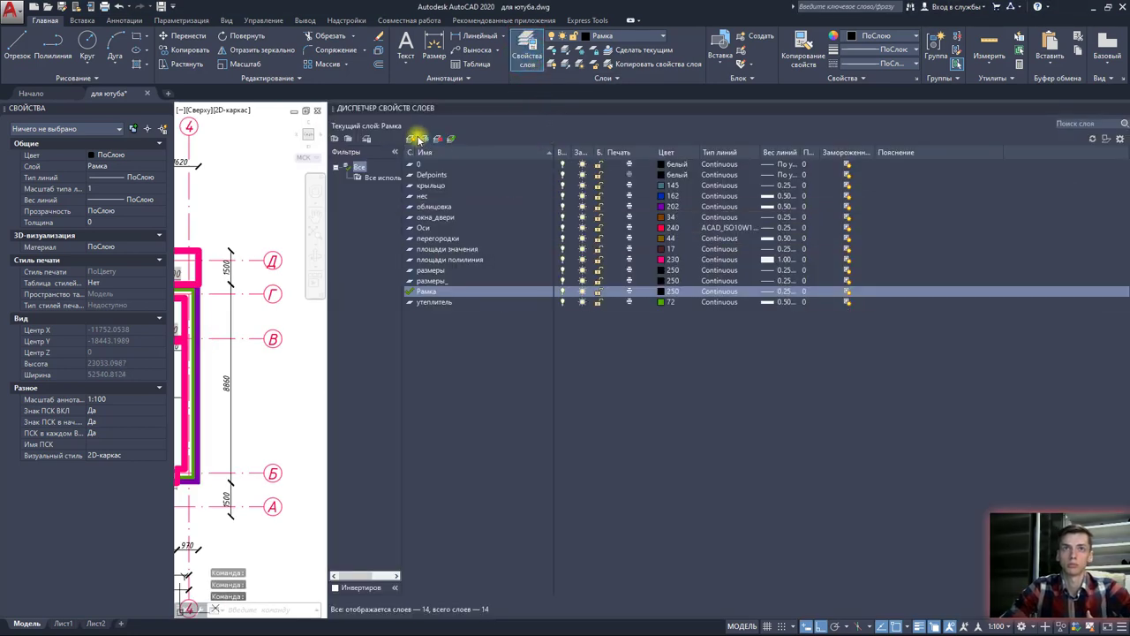
pyautogui.click(412, 139)
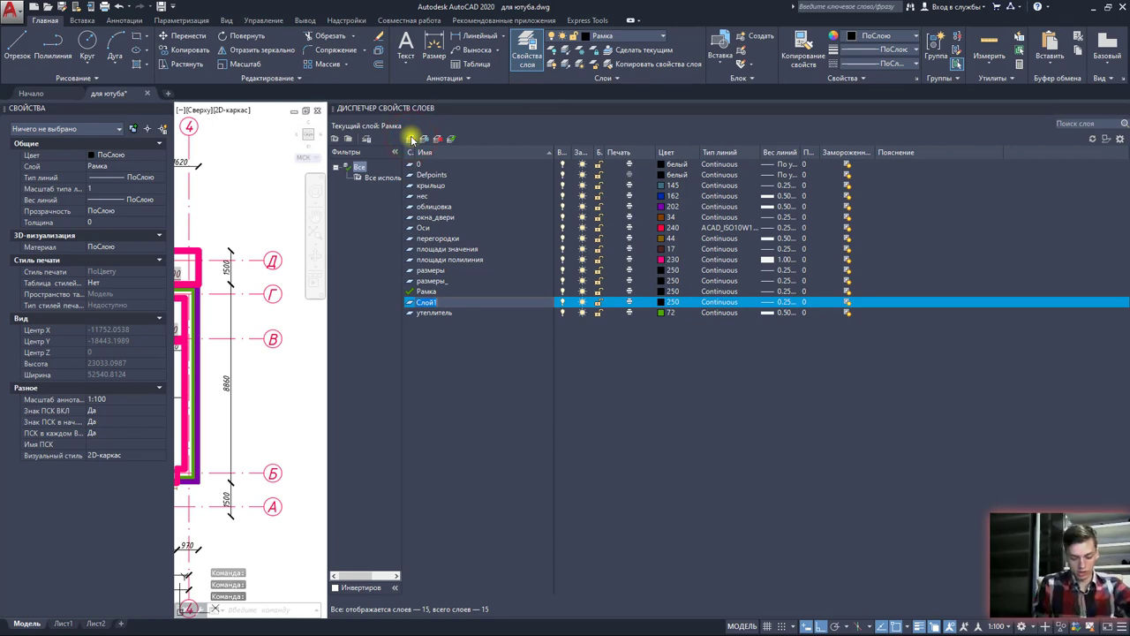
pyautogui.write('таблица')
pyautogui.press('Return')
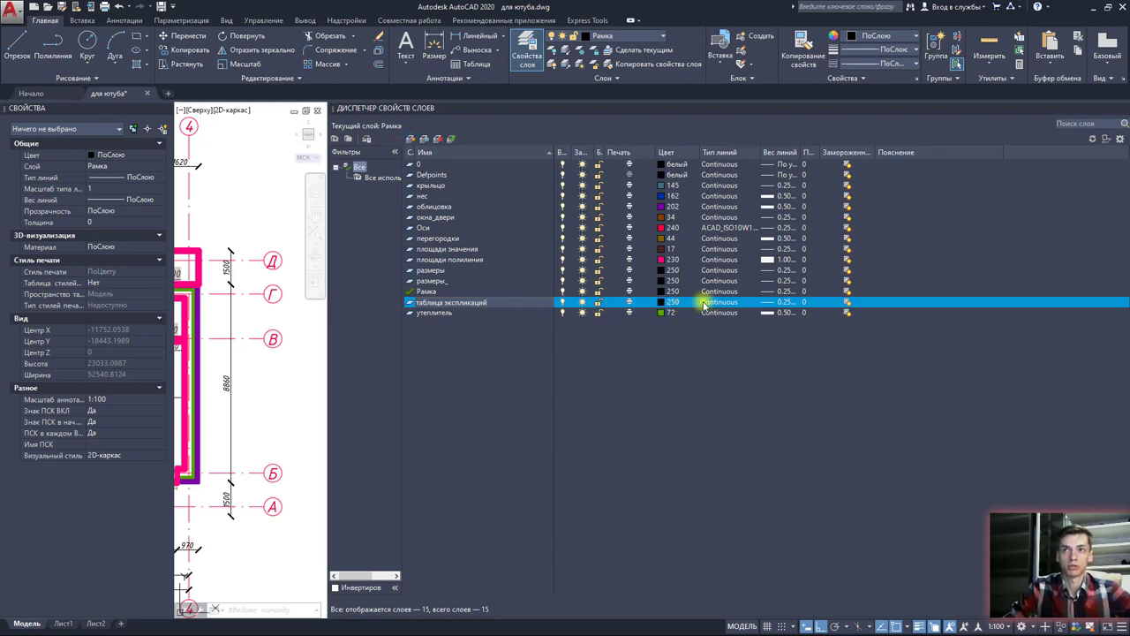
# Step: Keep the layer's 0.25 mm lineweight and make it the current layer
pyautogui.click(765, 304)
pyautogui.click(631, 221)
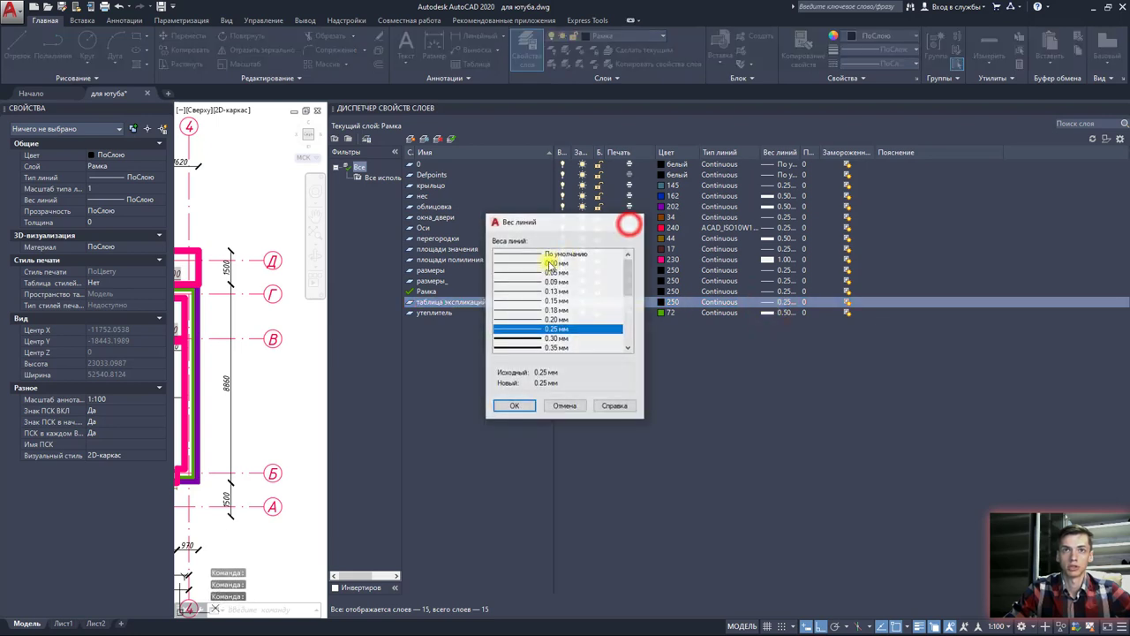
pyautogui.click(411, 302)
pyautogui.doubleClick(411, 302)
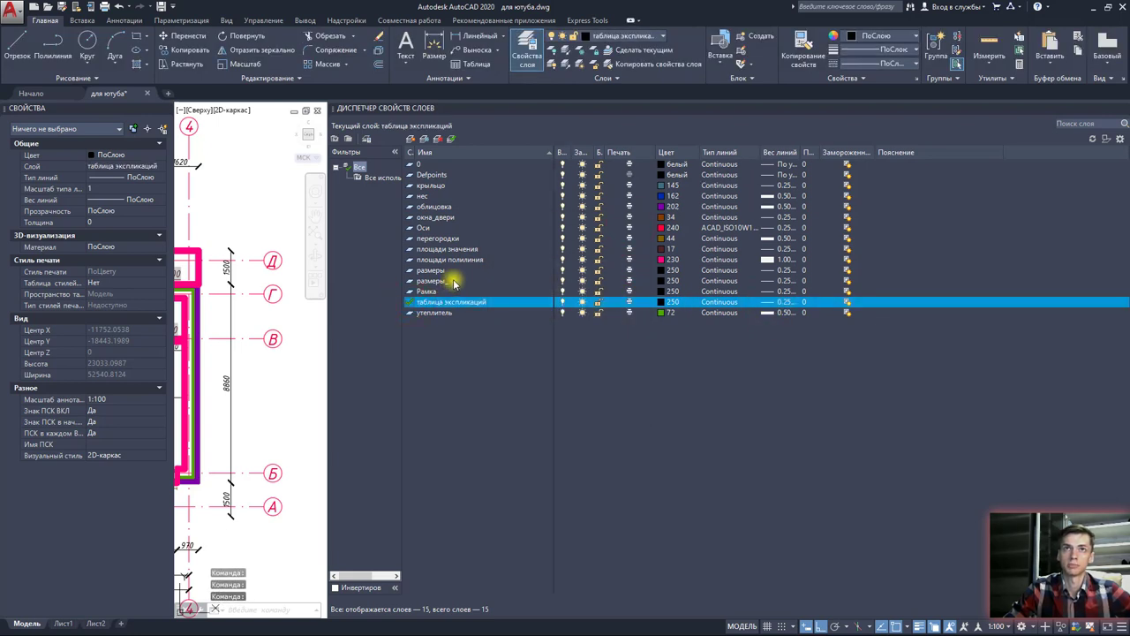
pyautogui.click(526, 57)
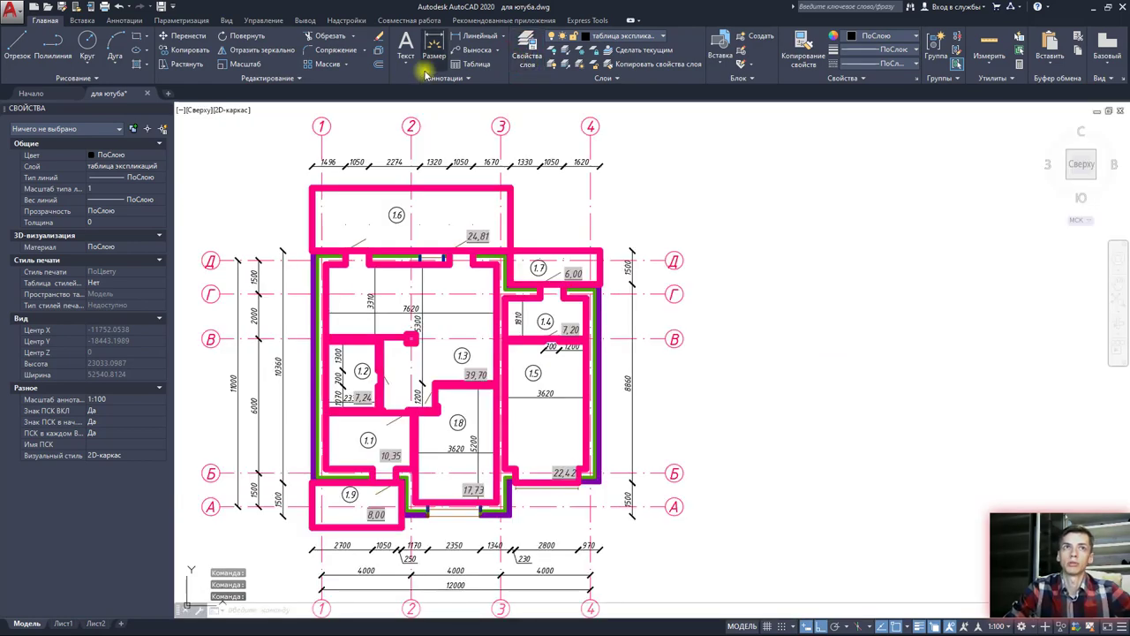
# Step: Open the Table Styles dialog from the Annotate tab's Tables panel
pyautogui.click(132, 20)
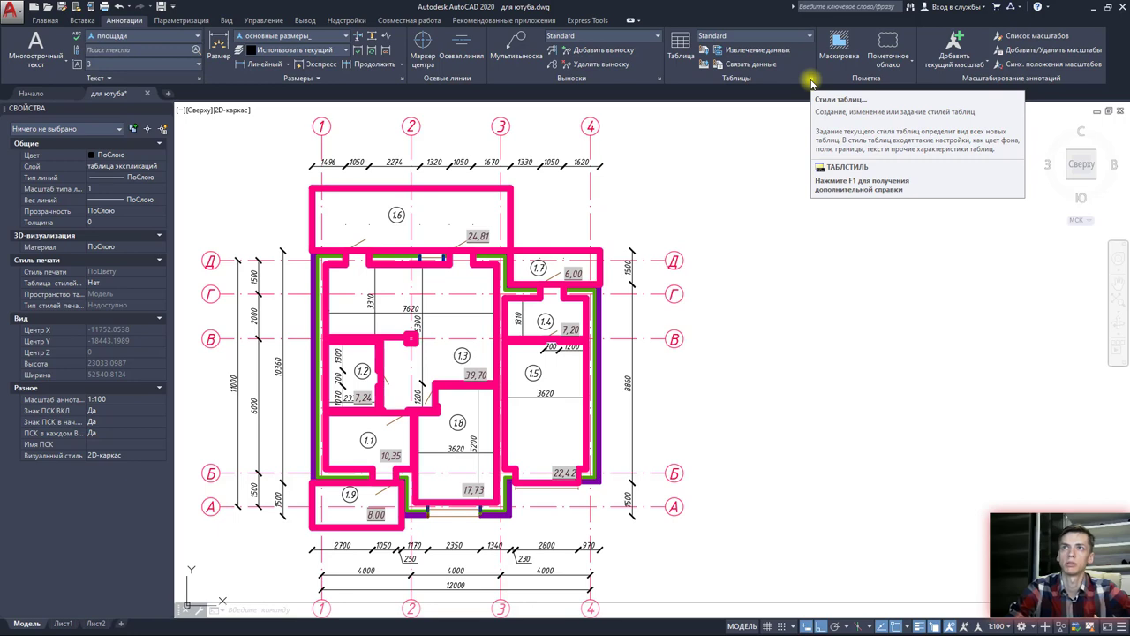
pyautogui.click(811, 82)
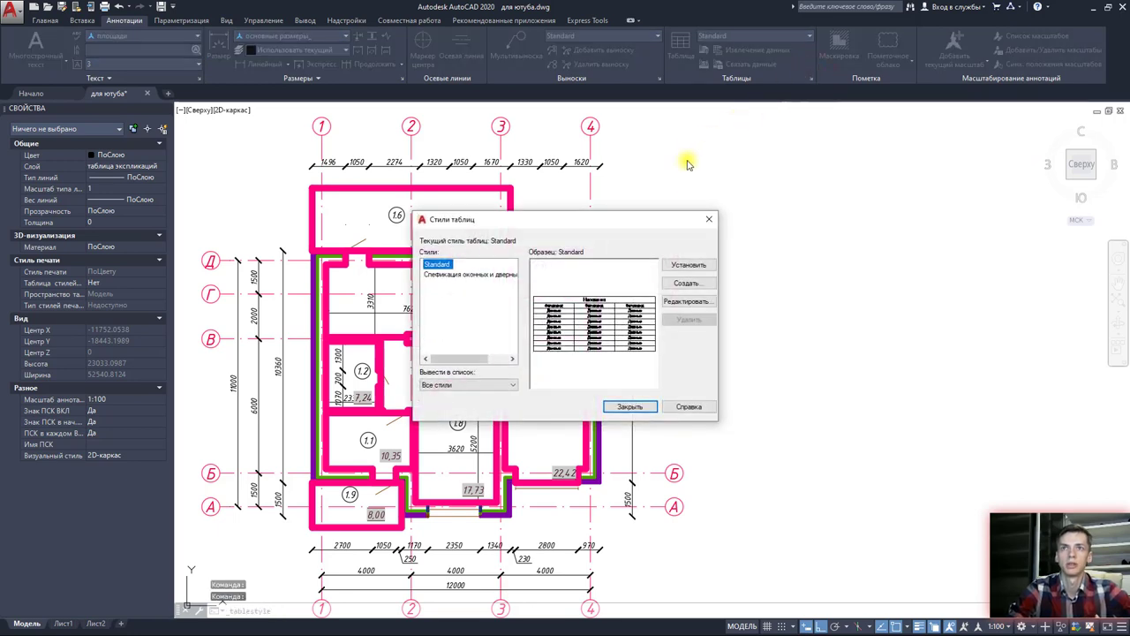
# Step: Create a table style 'Таблица экспликаций' based on Standard and continue to its settings
pyautogui.click(685, 284)
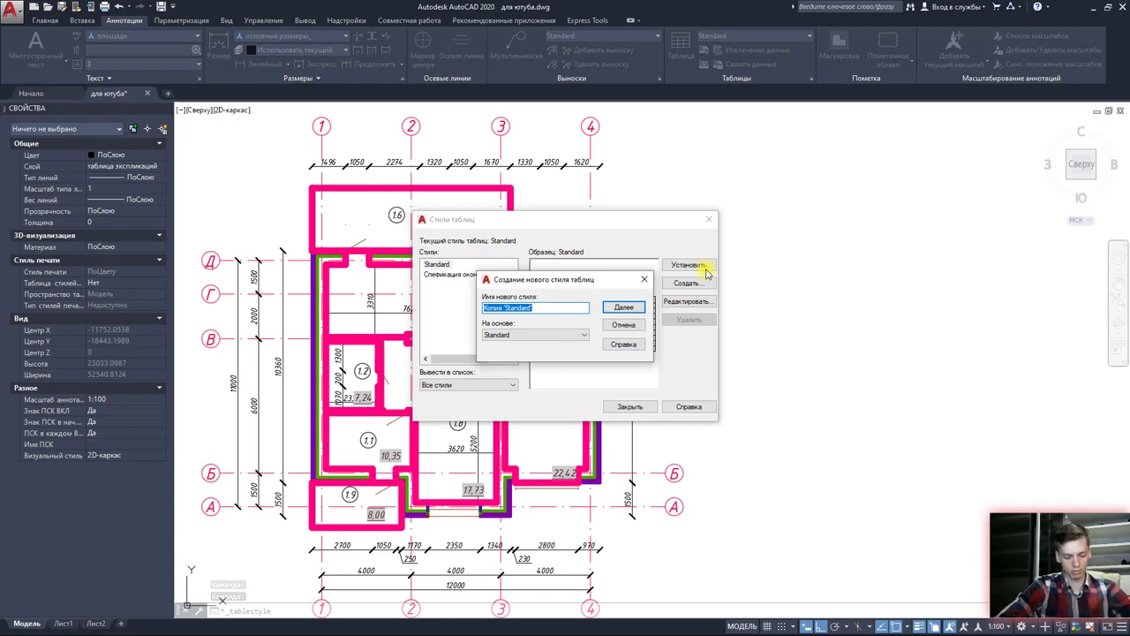
pyautogui.write('Таблица экспликаций')
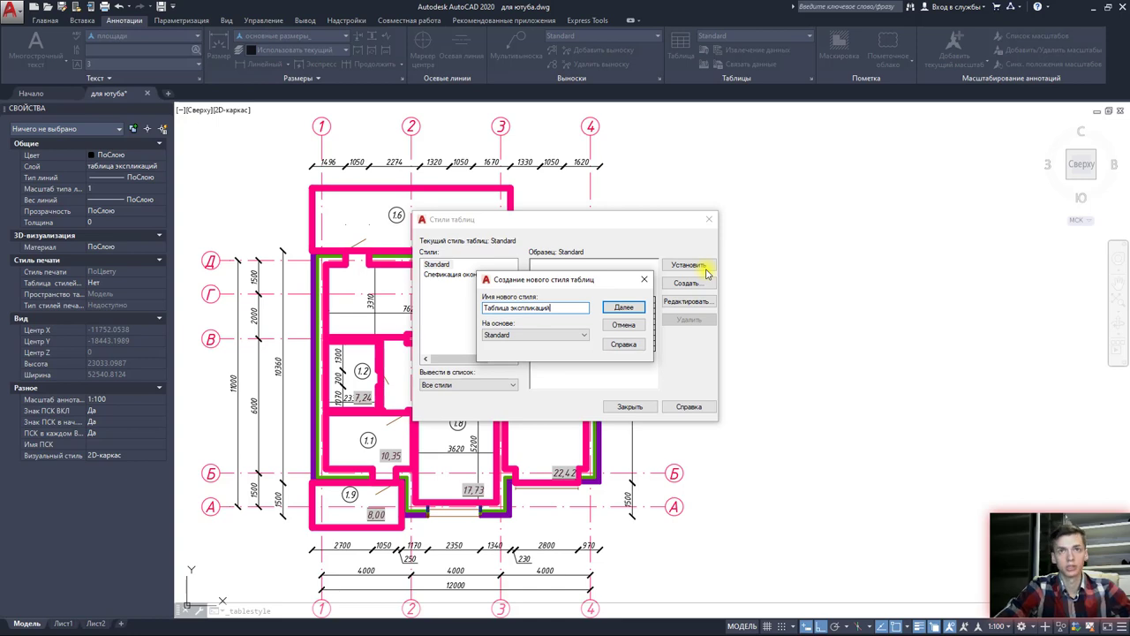
pyautogui.click(636, 306)
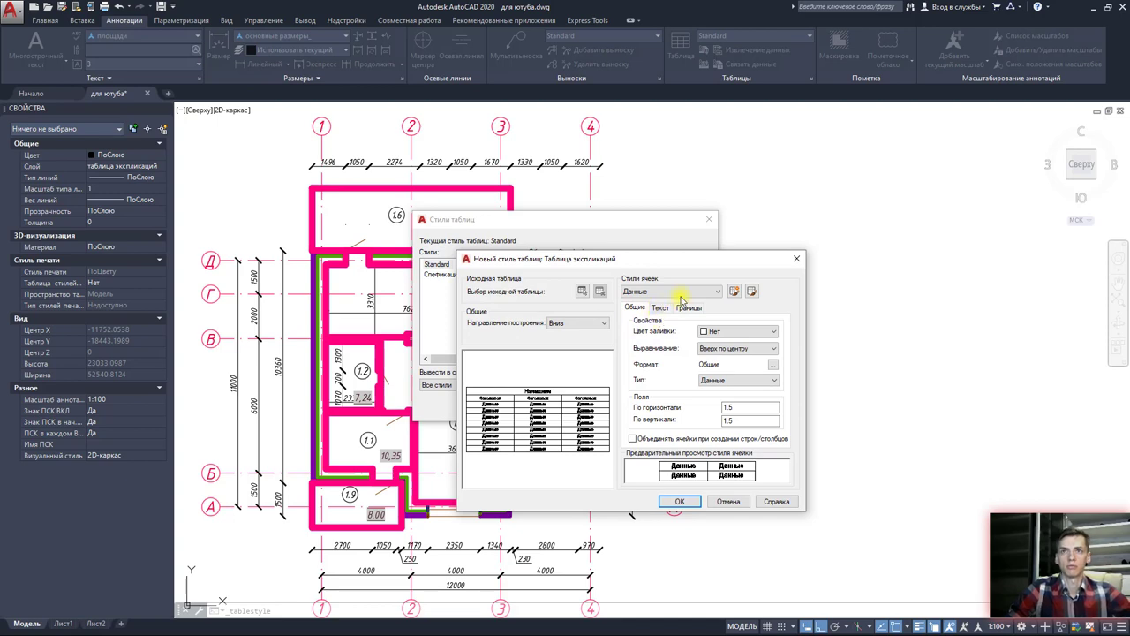
# Step: Give Данные cells Middle Center alignment, horizontal margin 200 and vertical margin 0
pyautogui.click(649, 293)
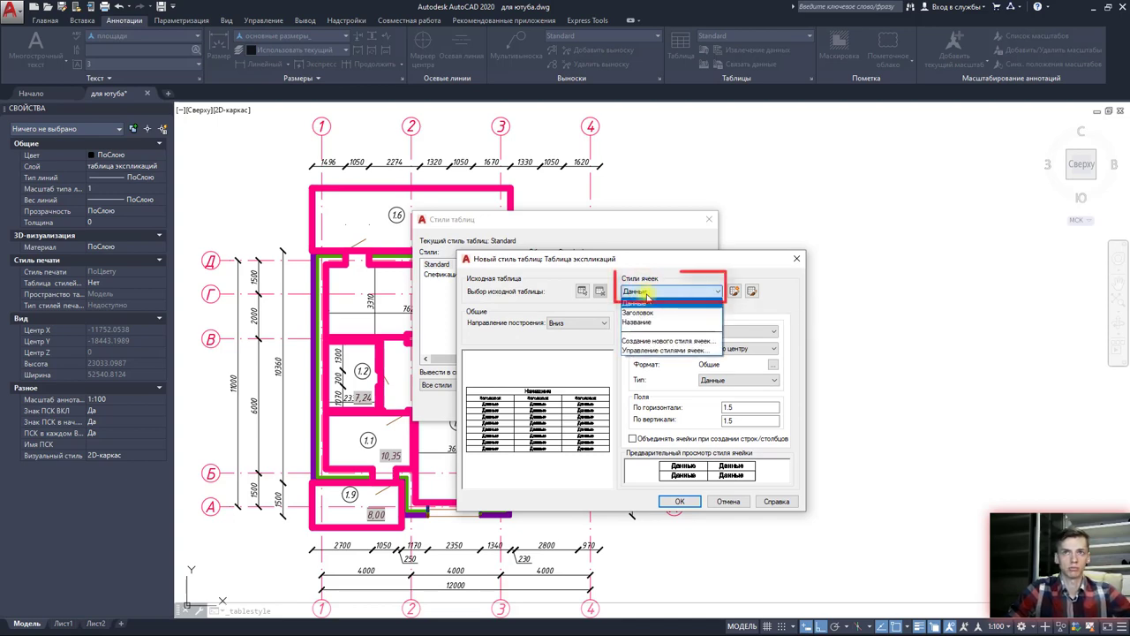
pyautogui.click(675, 289)
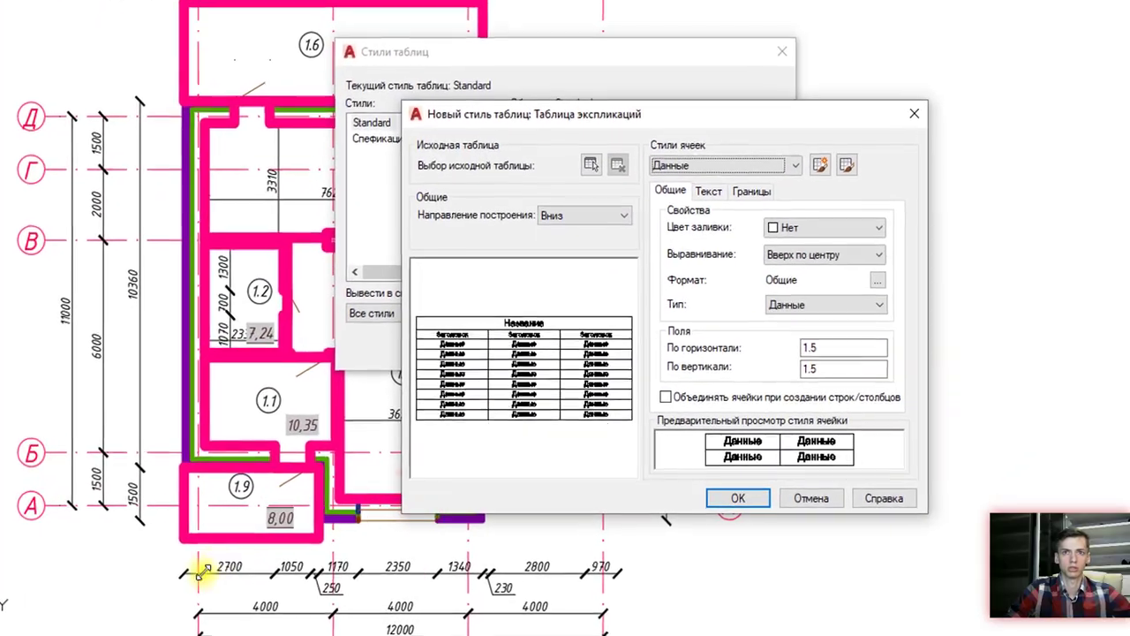
pyautogui.moveTo(202, 572); pyautogui.dragTo(94, 604)
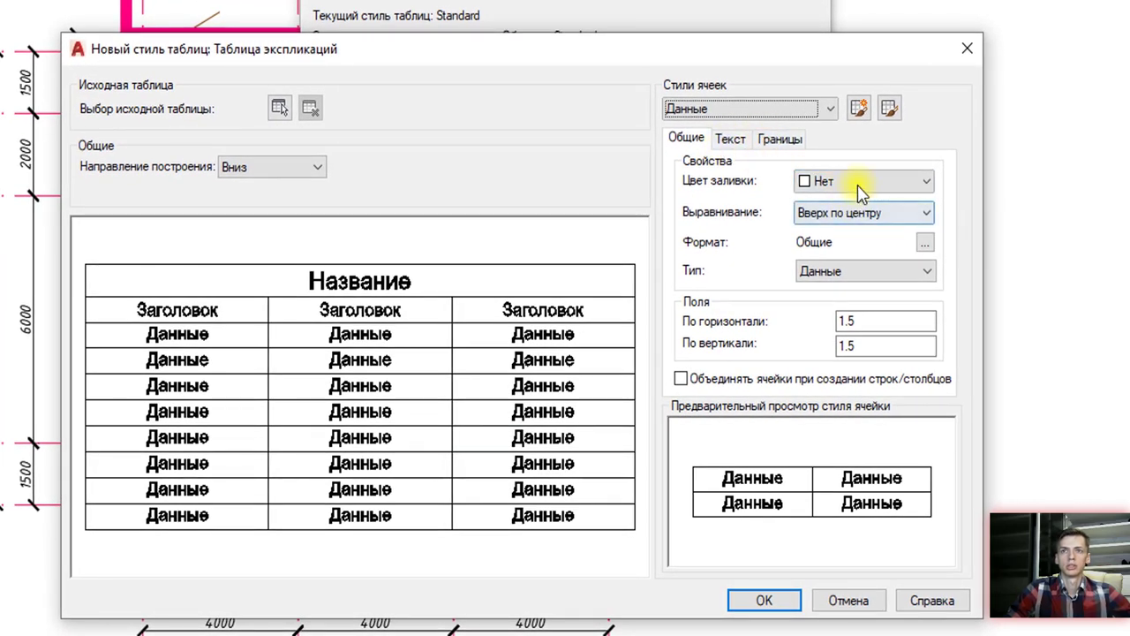
pyautogui.click(857, 213)
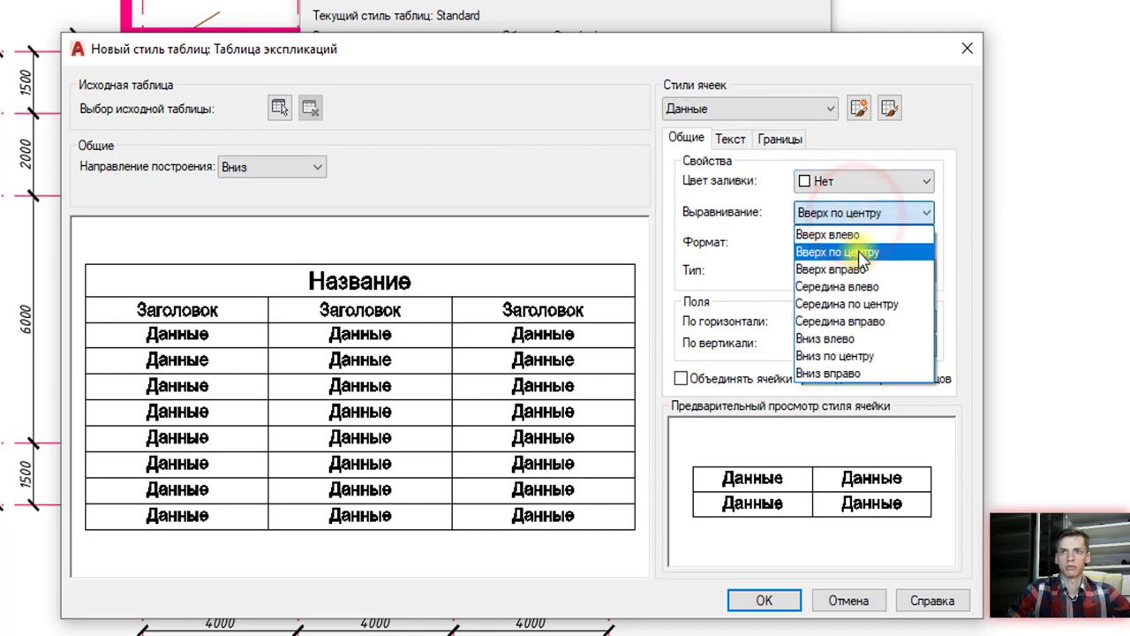
pyautogui.click(862, 304)
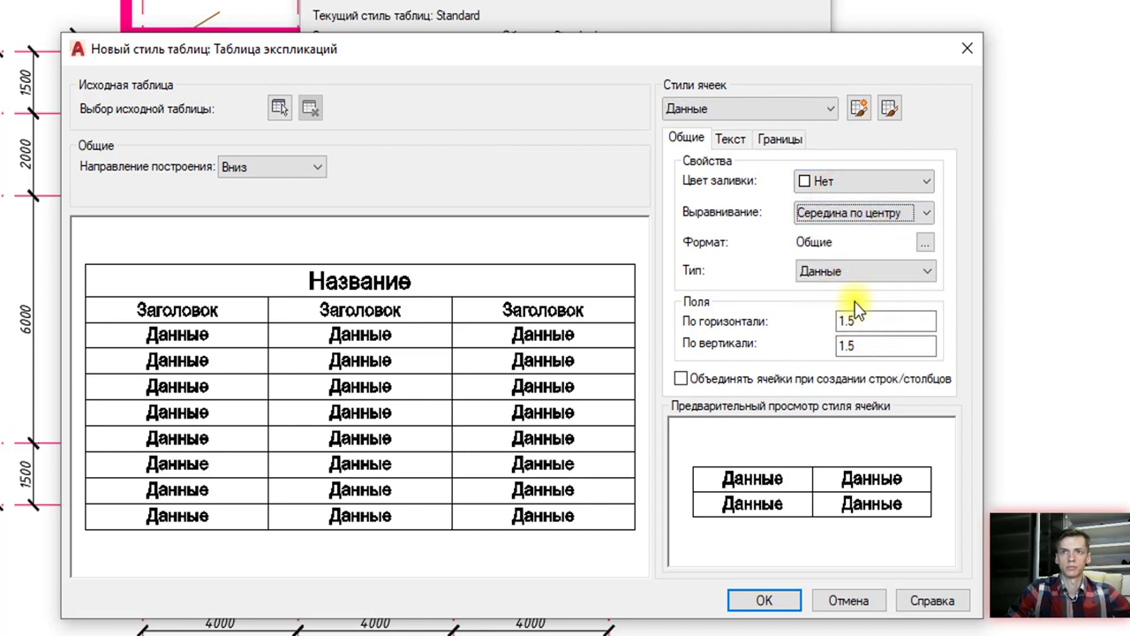
pyautogui.moveTo(921, 321); pyautogui.dragTo(827, 325)
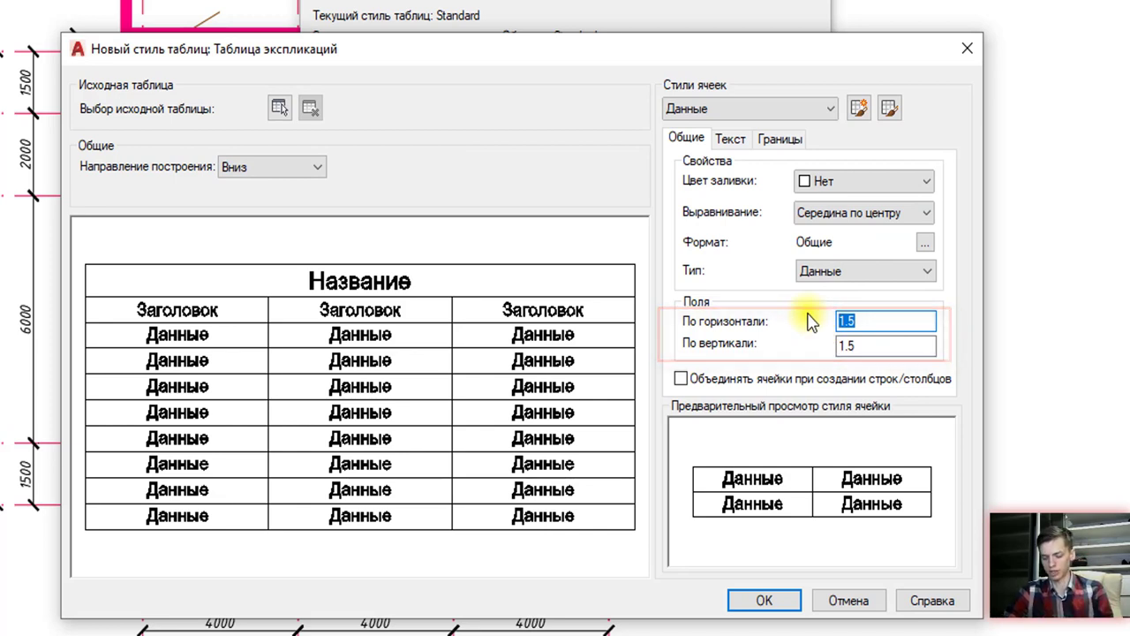
pyautogui.write('20')
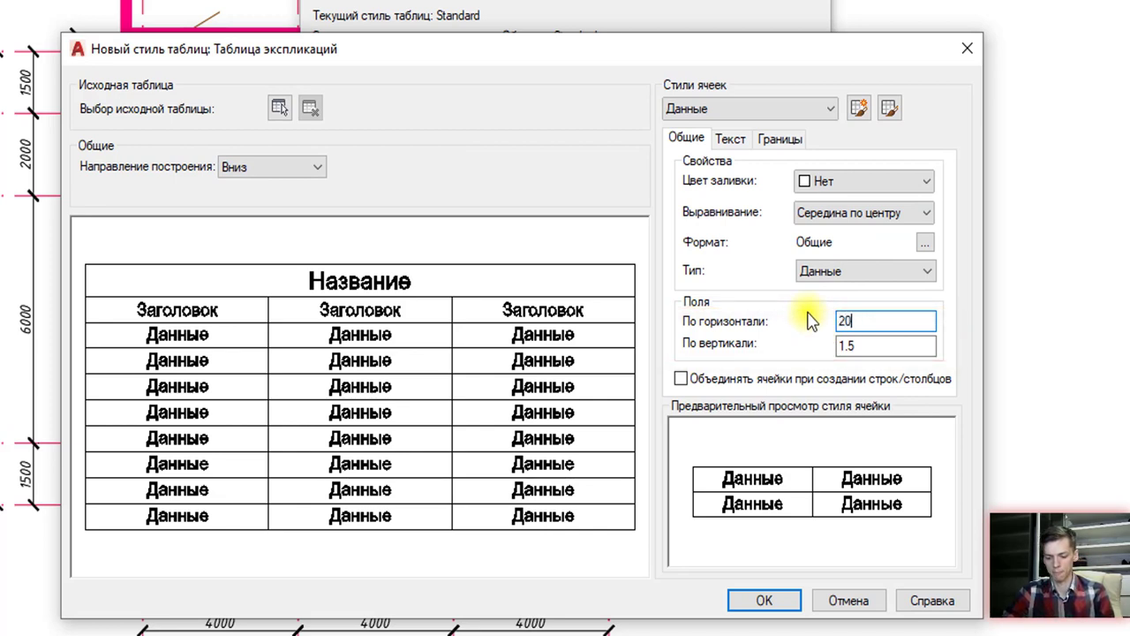
pyautogui.write('0')
pyautogui.click(894, 347)
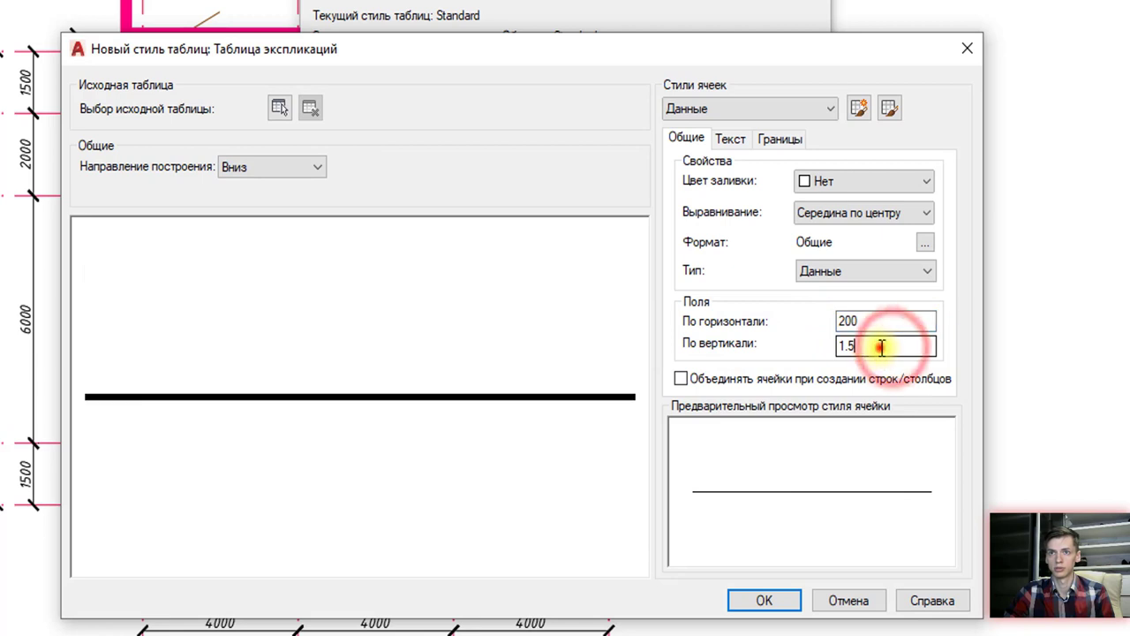
pyautogui.moveTo(886, 345); pyautogui.dragTo(746, 345)
pyautogui.write('0')
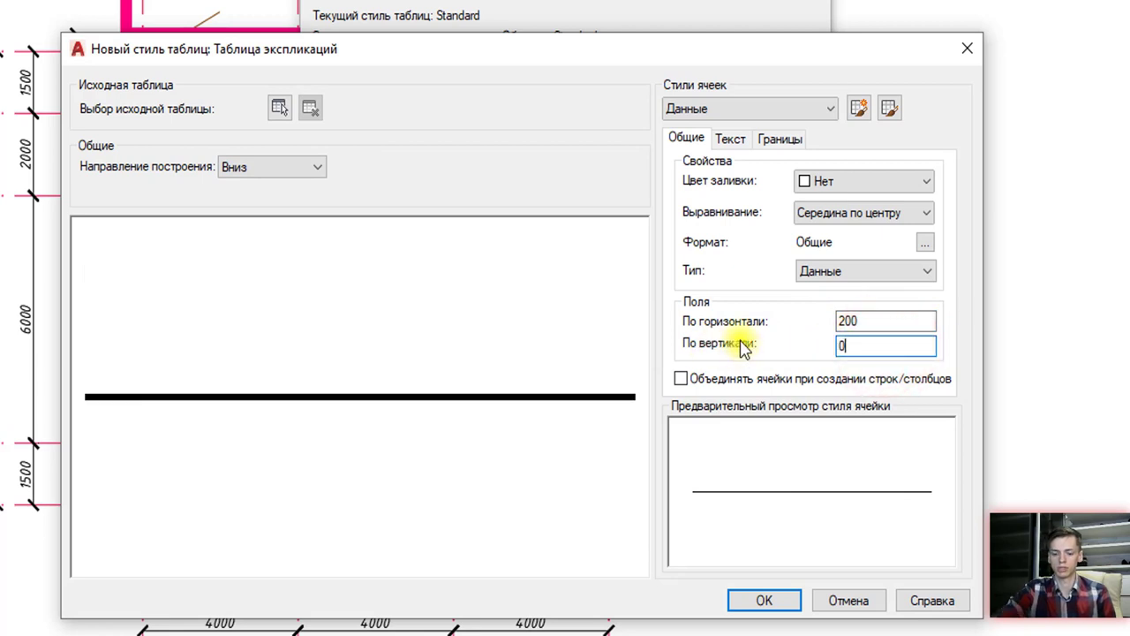
# Step: Set the Данные cell text to the ISOCPEUR style with height 300
pyautogui.click(730, 140)
pyautogui.click(799, 183)
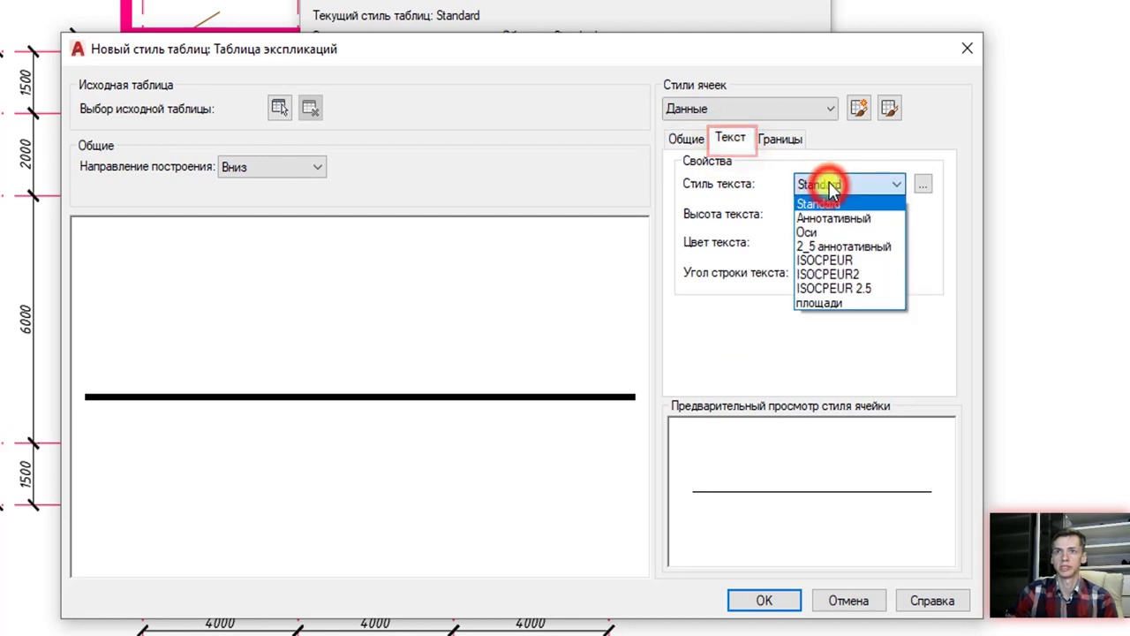
pyautogui.click(851, 261)
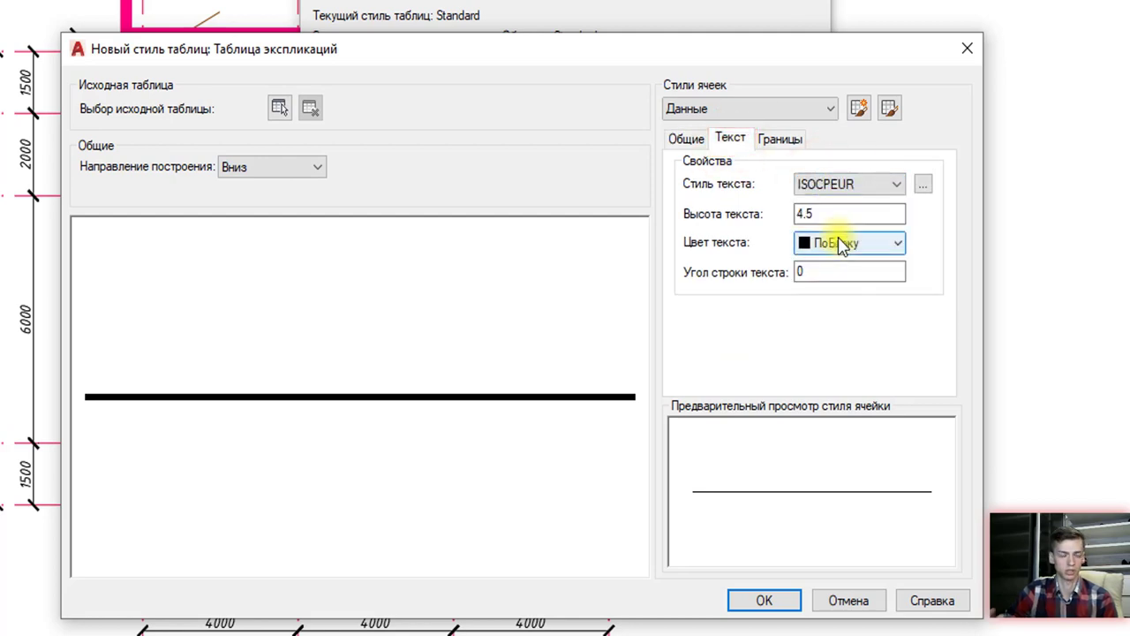
pyautogui.doubleClick(840, 214)
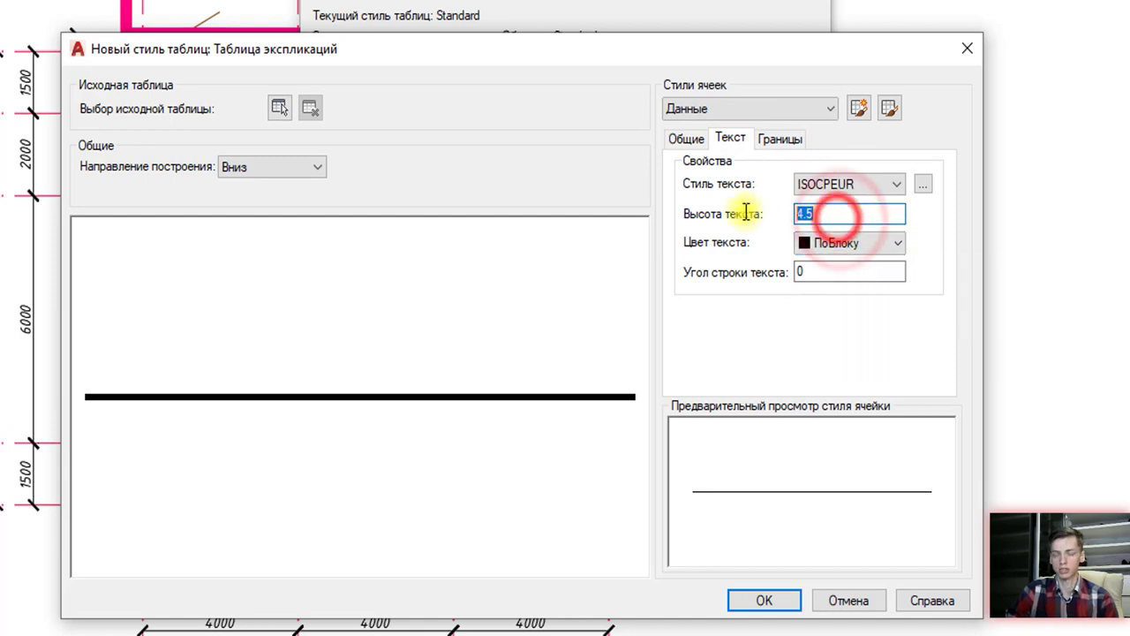
pyautogui.write('300')
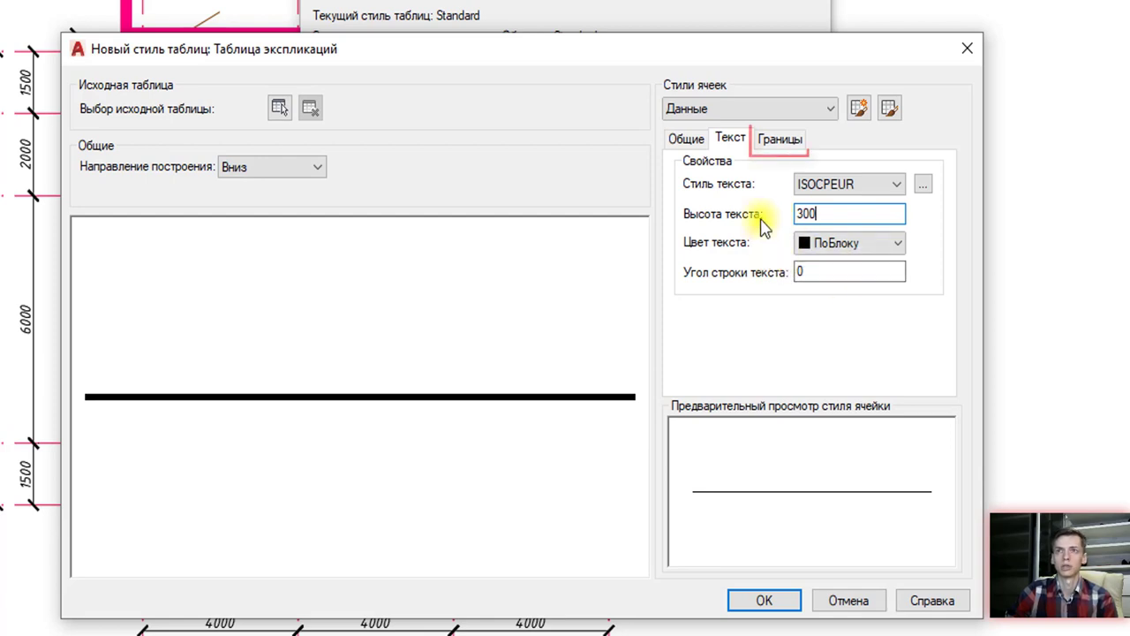
pyautogui.click(778, 140)
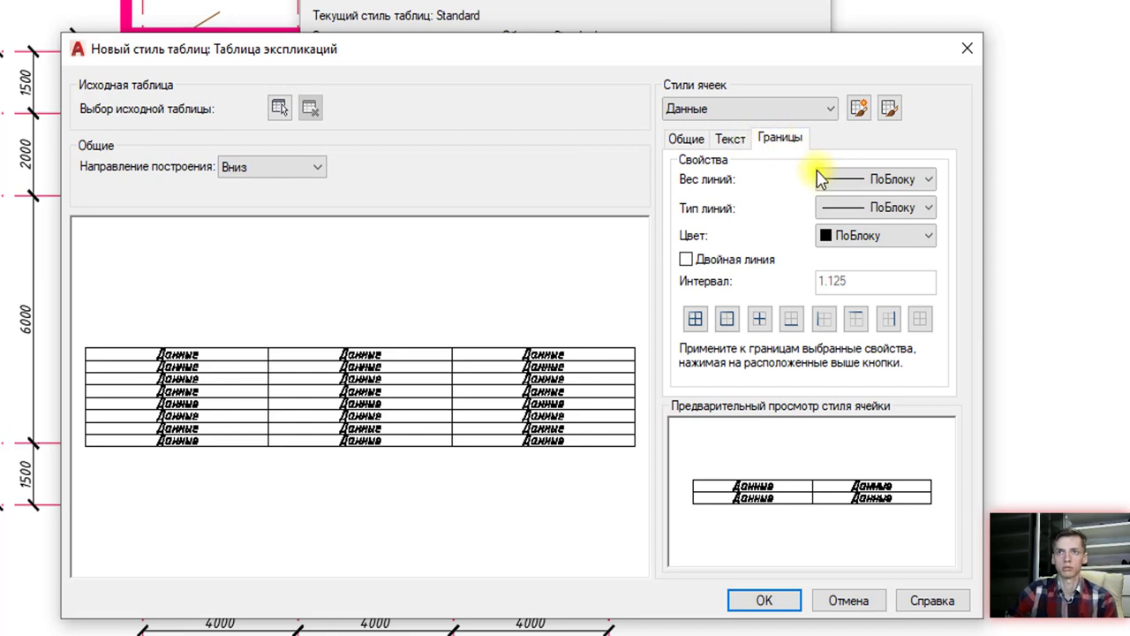
# Step: Apply a 0.25 mm lineweight to all Данные cell borders
pyautogui.click(858, 181)
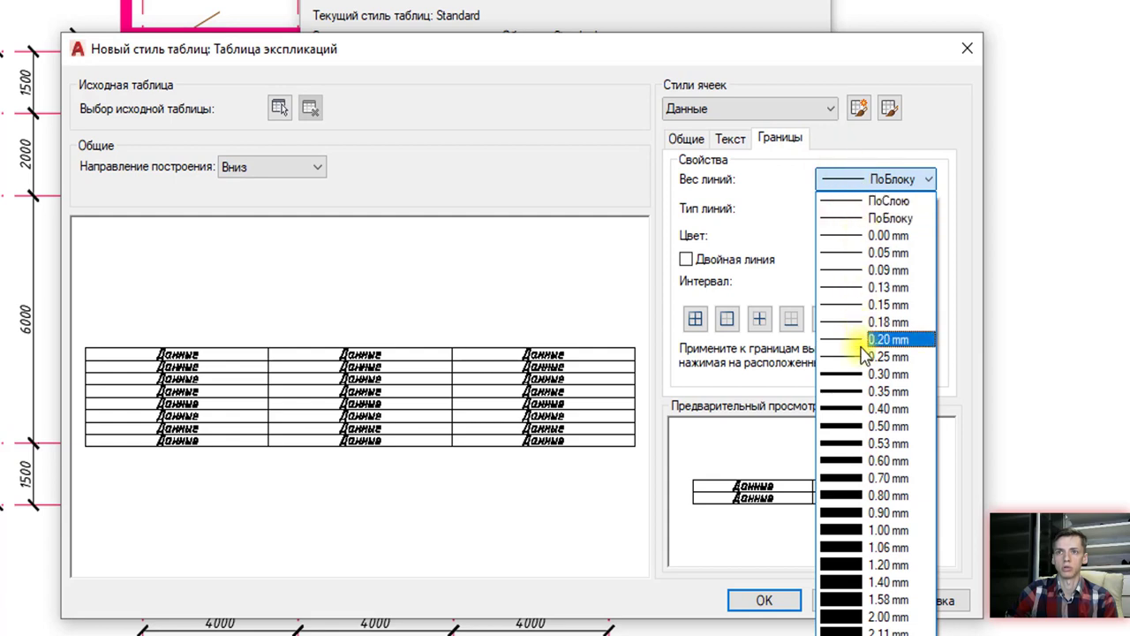
pyautogui.click(915, 355)
pyautogui.click(695, 320)
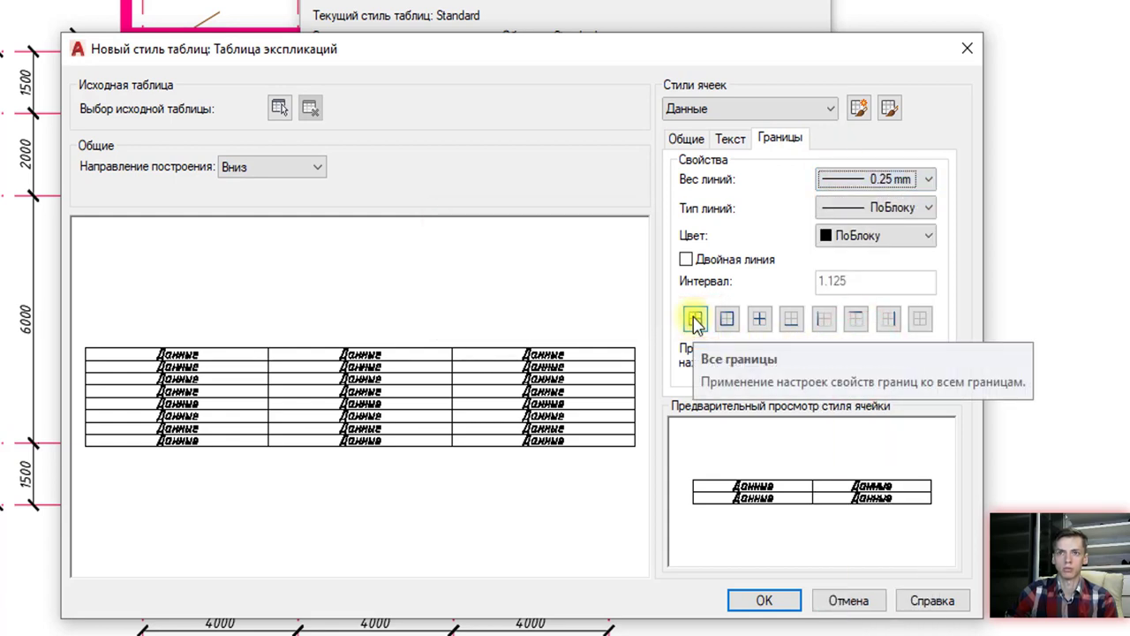
pyautogui.click(694, 320)
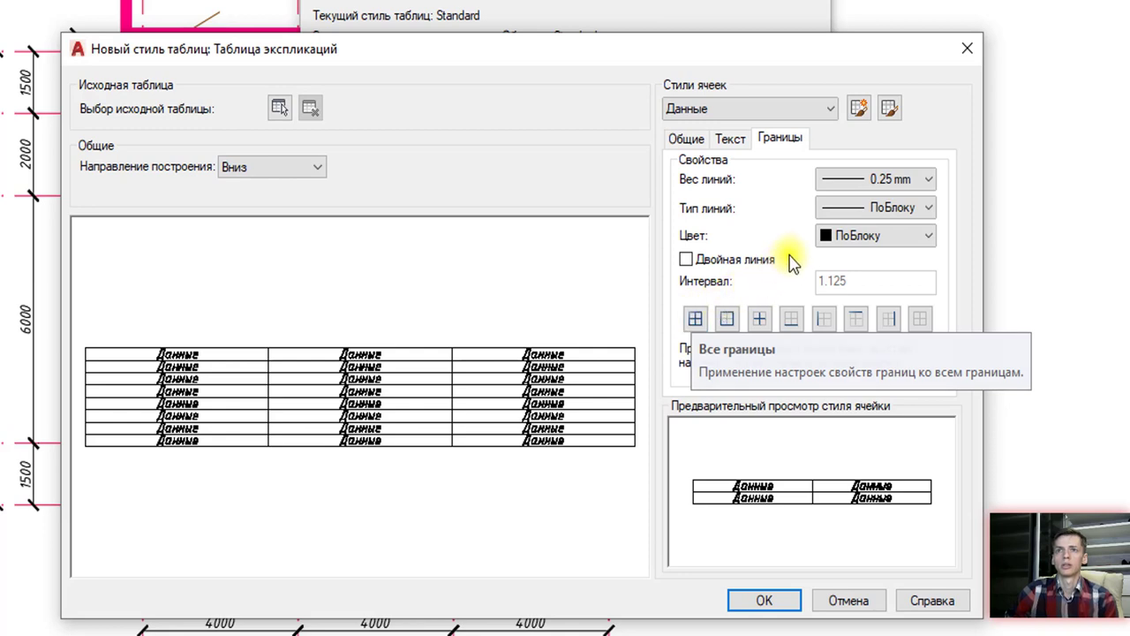
# Step: Give Данные cells 0.50 mm outer borders and heavy left and right edges
pyautogui.click(853, 179)
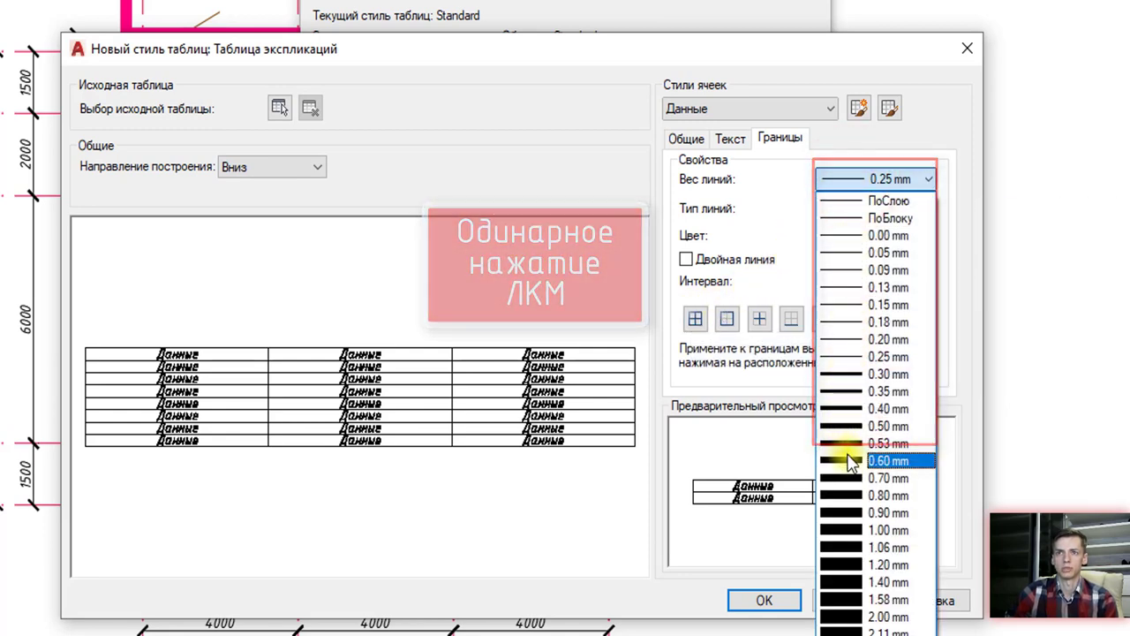
pyautogui.click(855, 428)
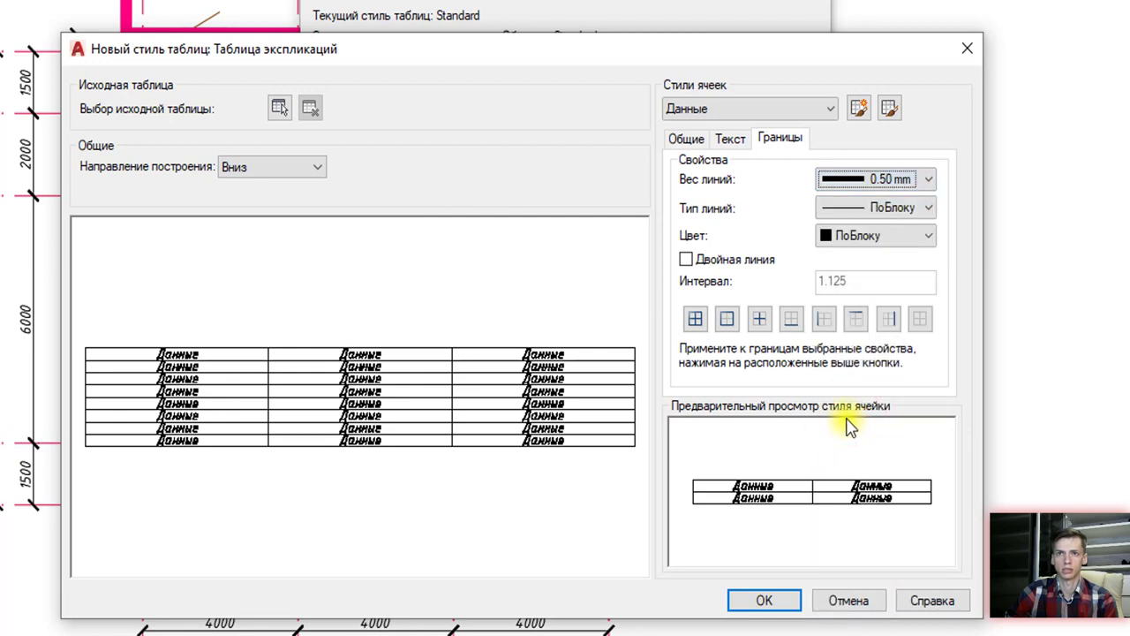
pyautogui.click(726, 322)
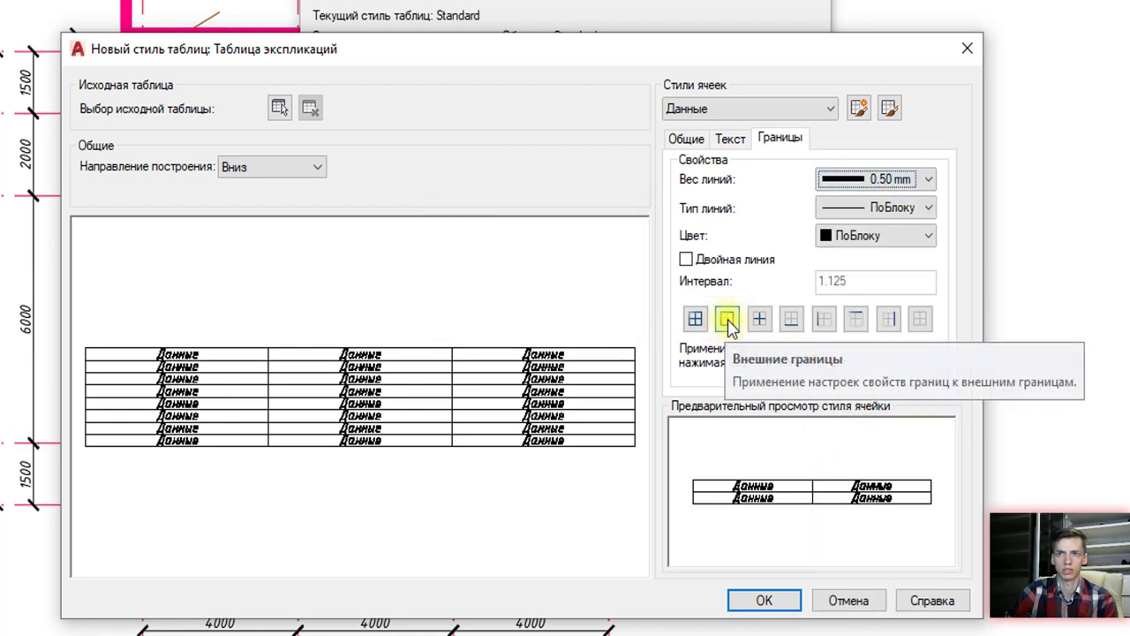
pyautogui.click(727, 320)
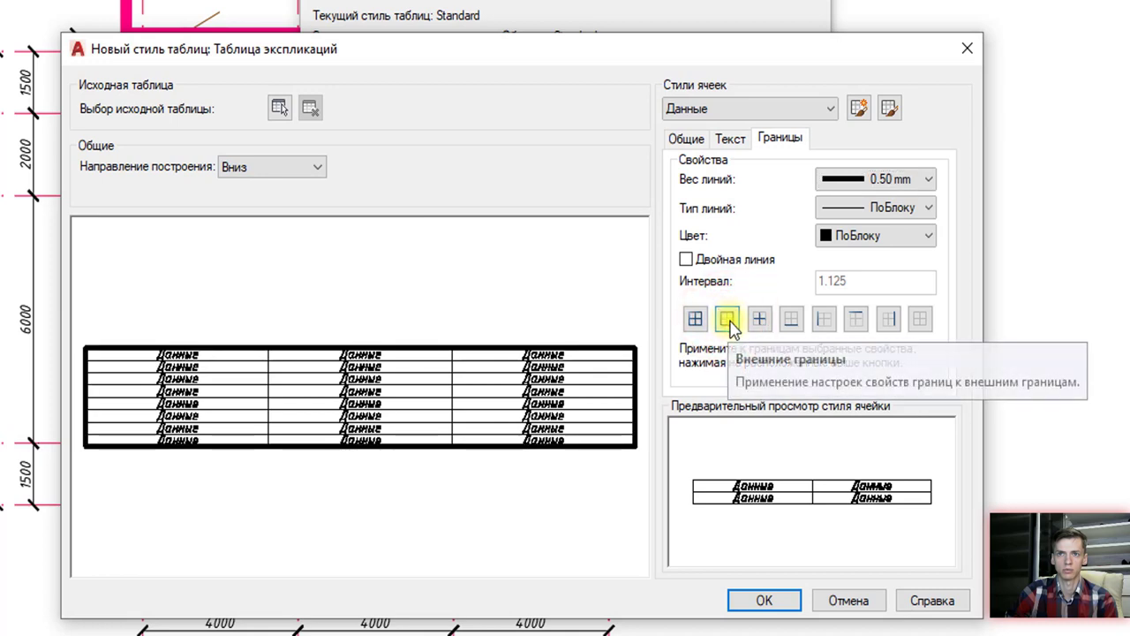
pyautogui.click(728, 323)
pyautogui.click(728, 324)
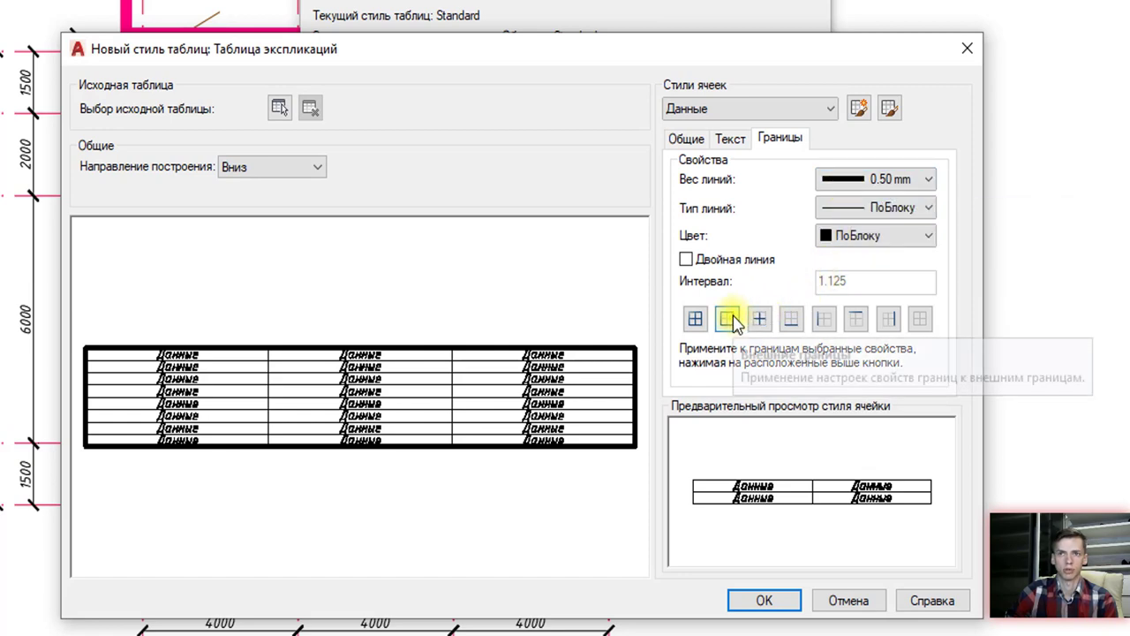
pyautogui.click(823, 320)
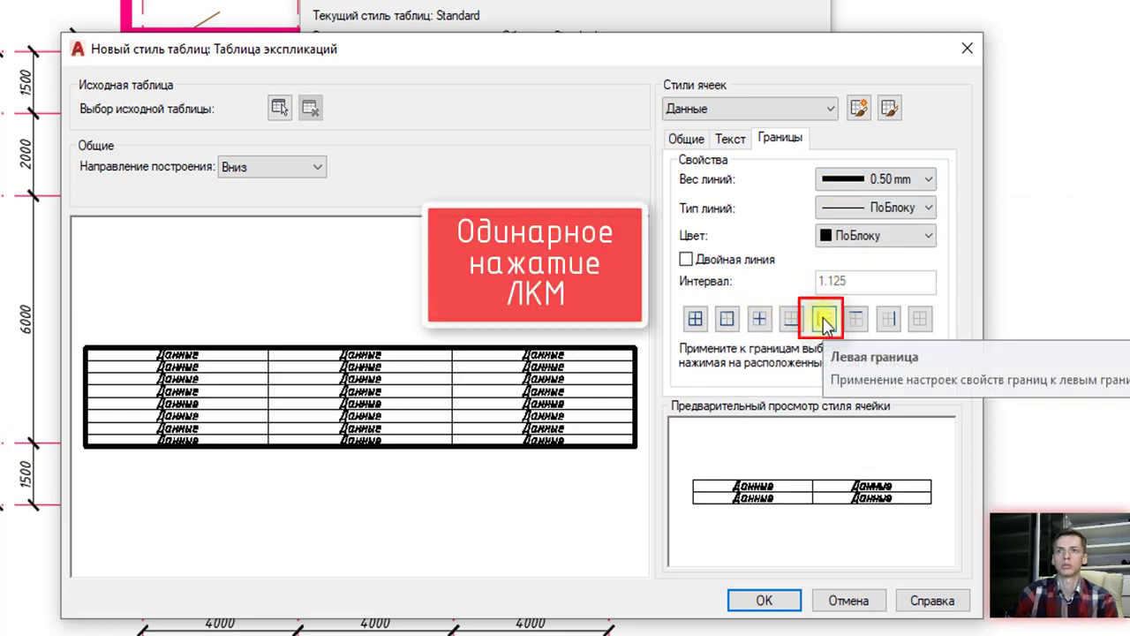
pyautogui.click(888, 322)
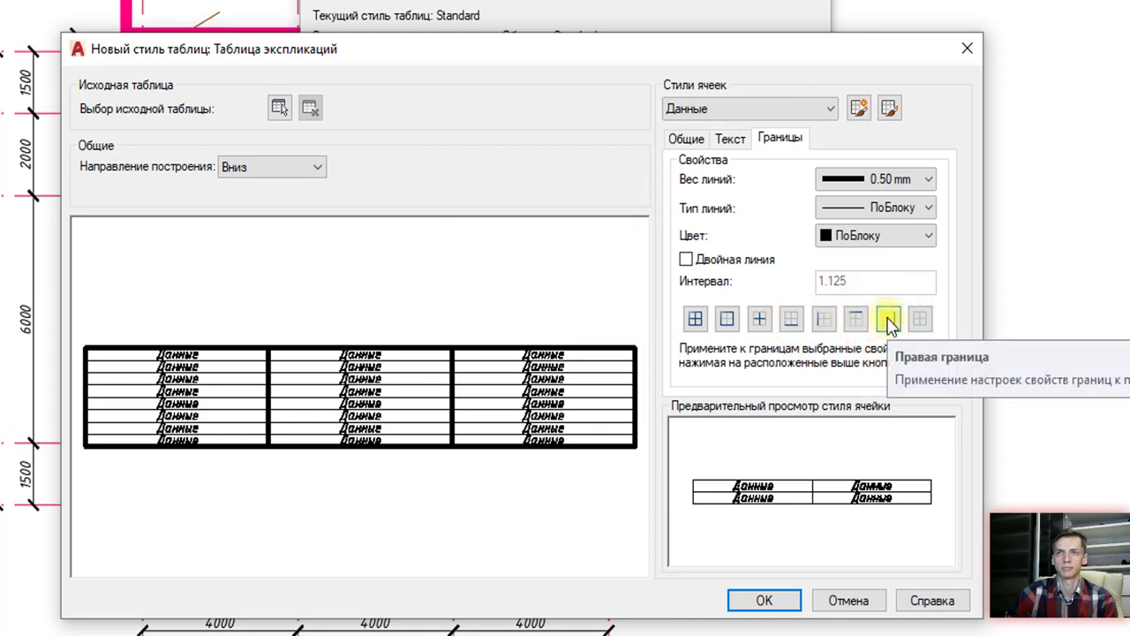
pyautogui.click(772, 111)
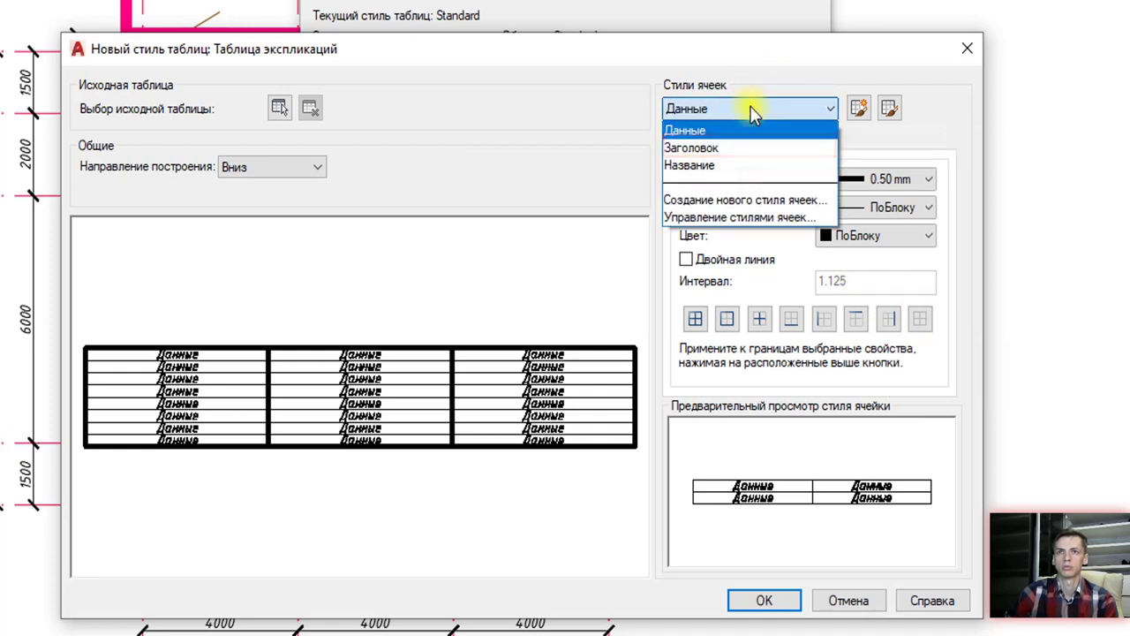
# Step: Give the Заголовок header cells 0.50 mm outer, left and right borders
pyautogui.click(730, 150)
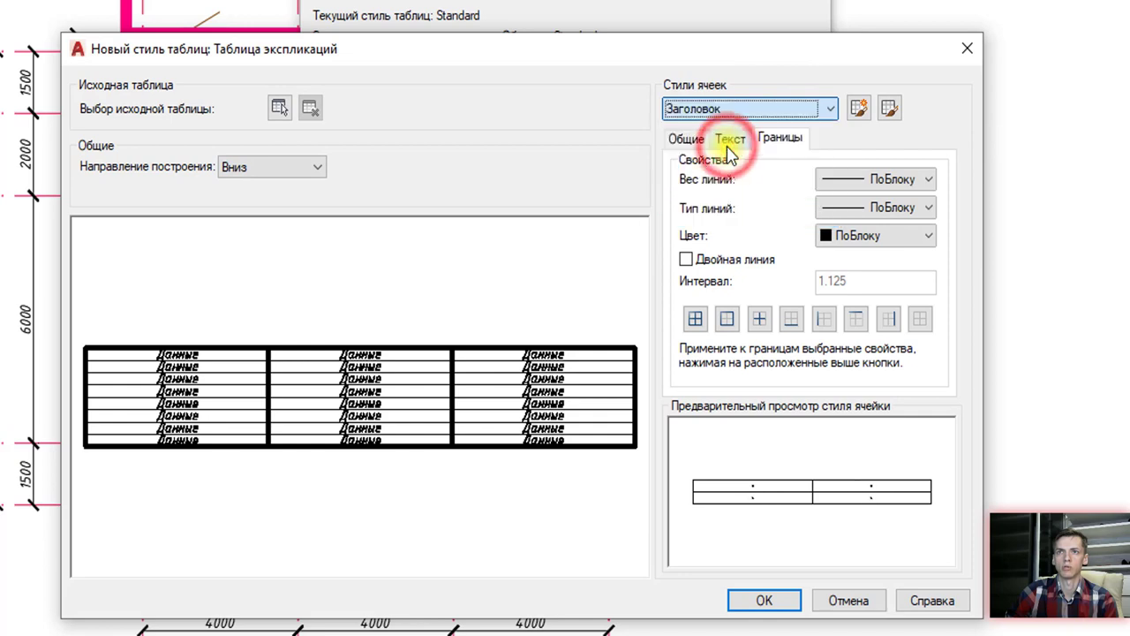
pyautogui.click(848, 179)
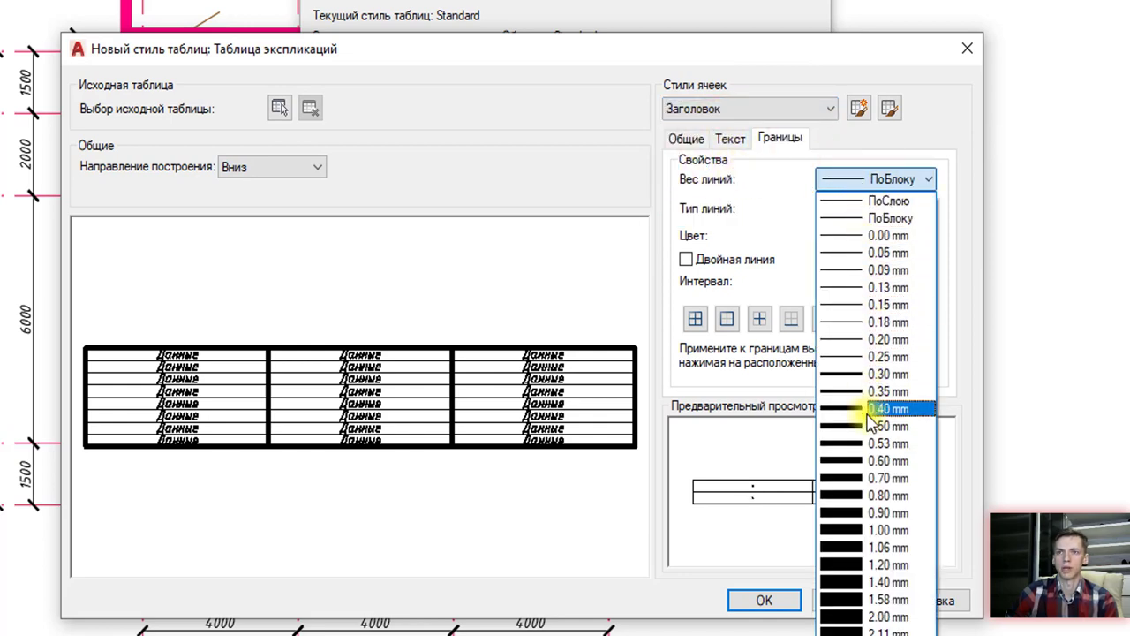
pyautogui.click(872, 425)
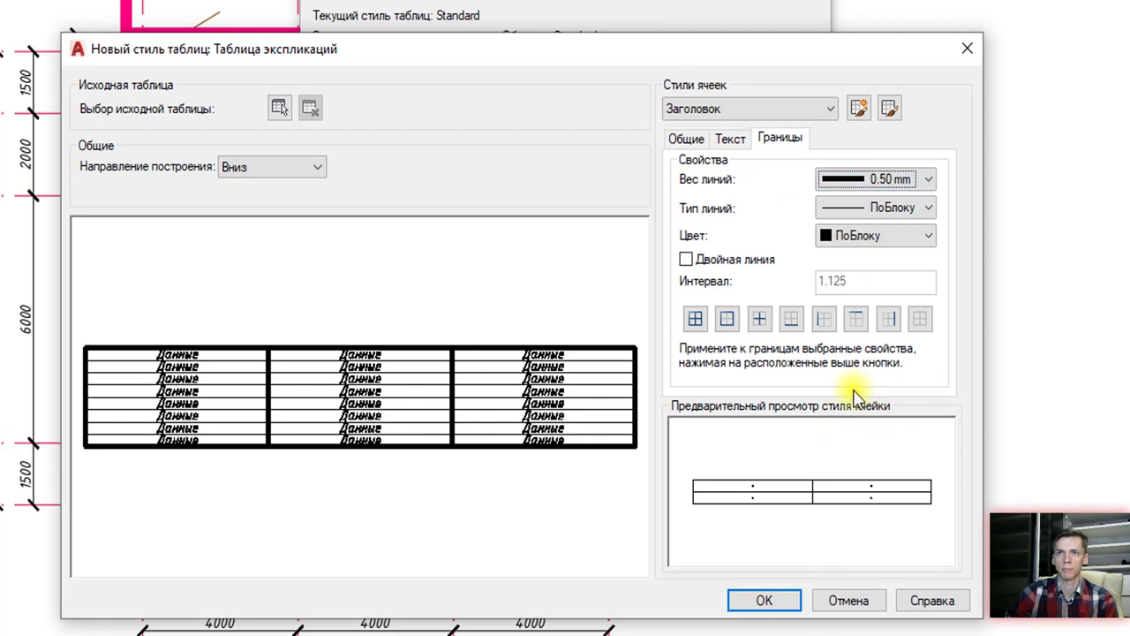
pyautogui.click(728, 322)
pyautogui.click(727, 321)
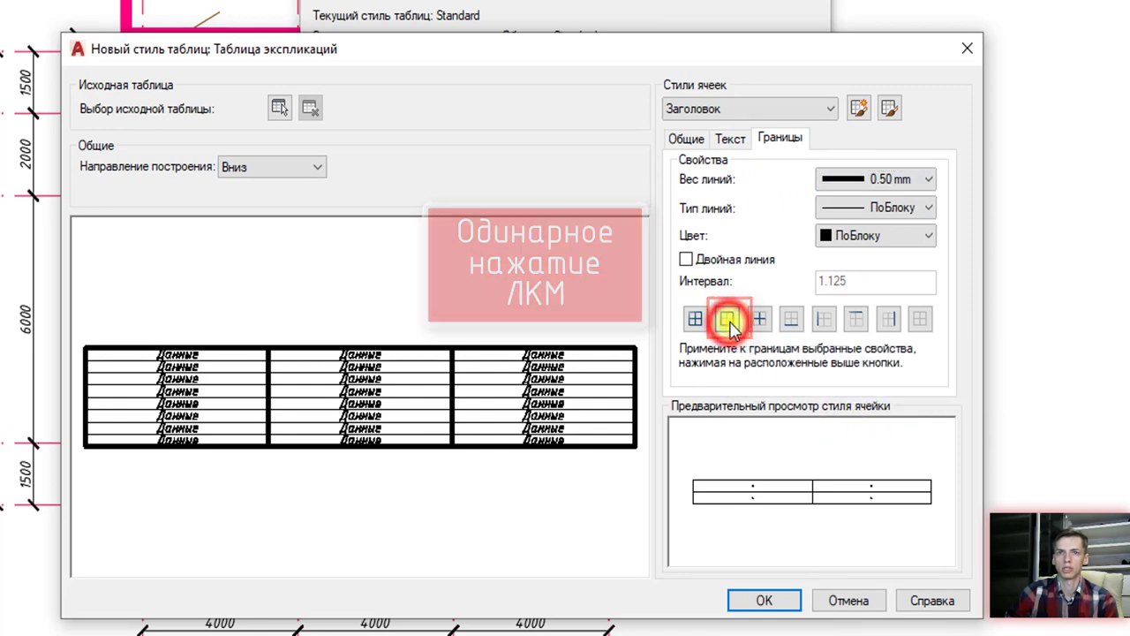
pyautogui.click(824, 322)
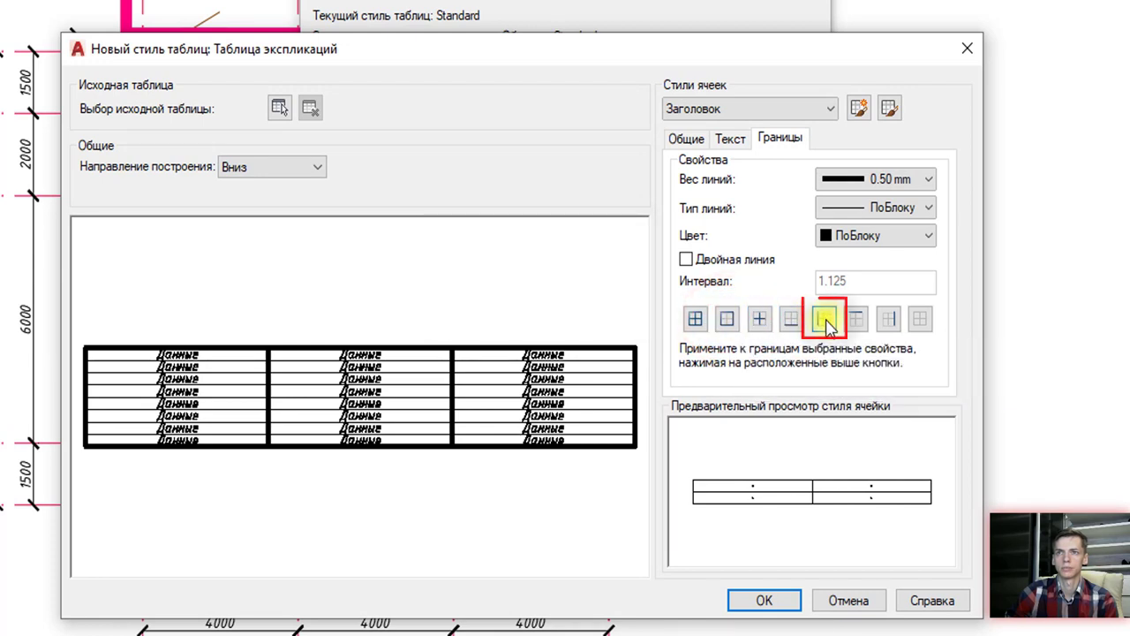
pyautogui.click(824, 321)
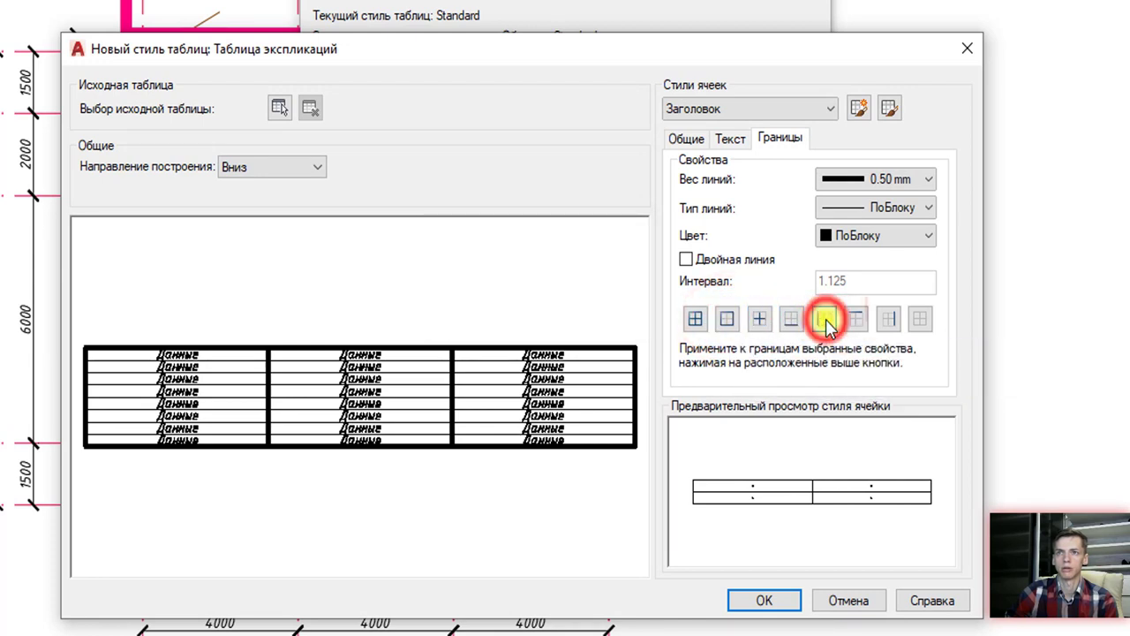
pyautogui.click(886, 322)
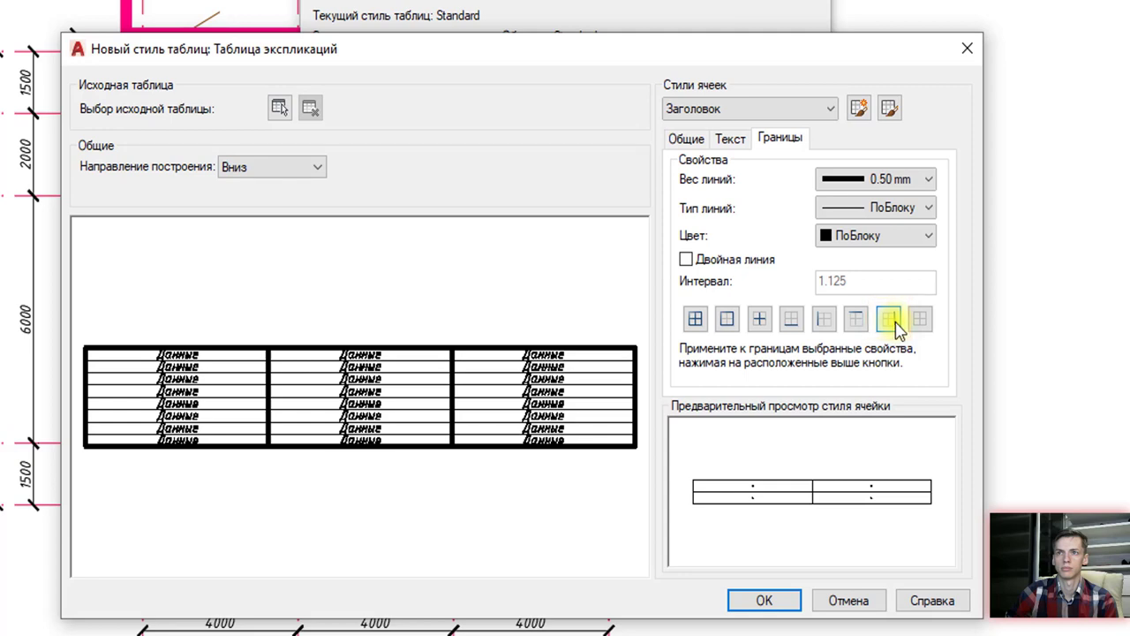
pyautogui.click(894, 320)
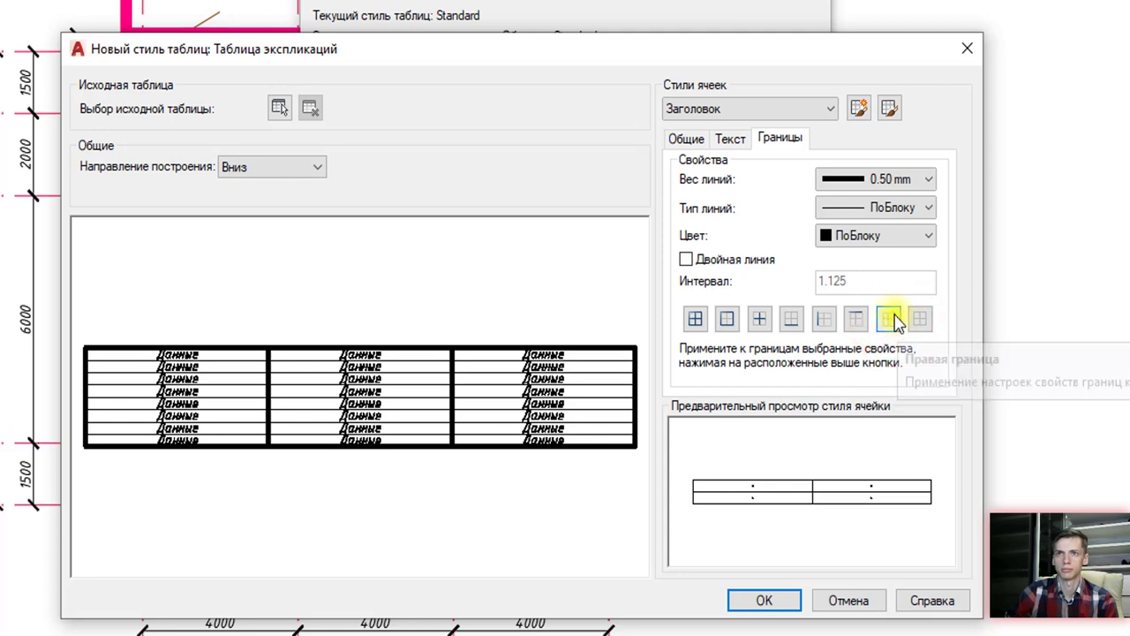
pyautogui.click(733, 141)
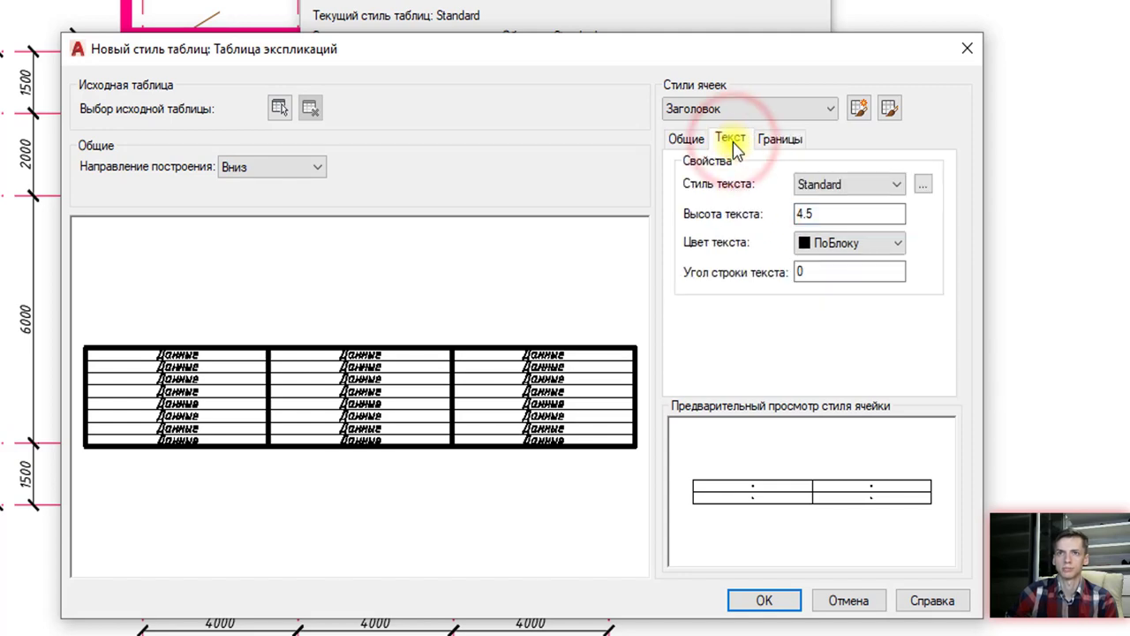
# Step: Set the Заголовок header text to the ISOCPEUR style at height 300
pyautogui.click(830, 185)
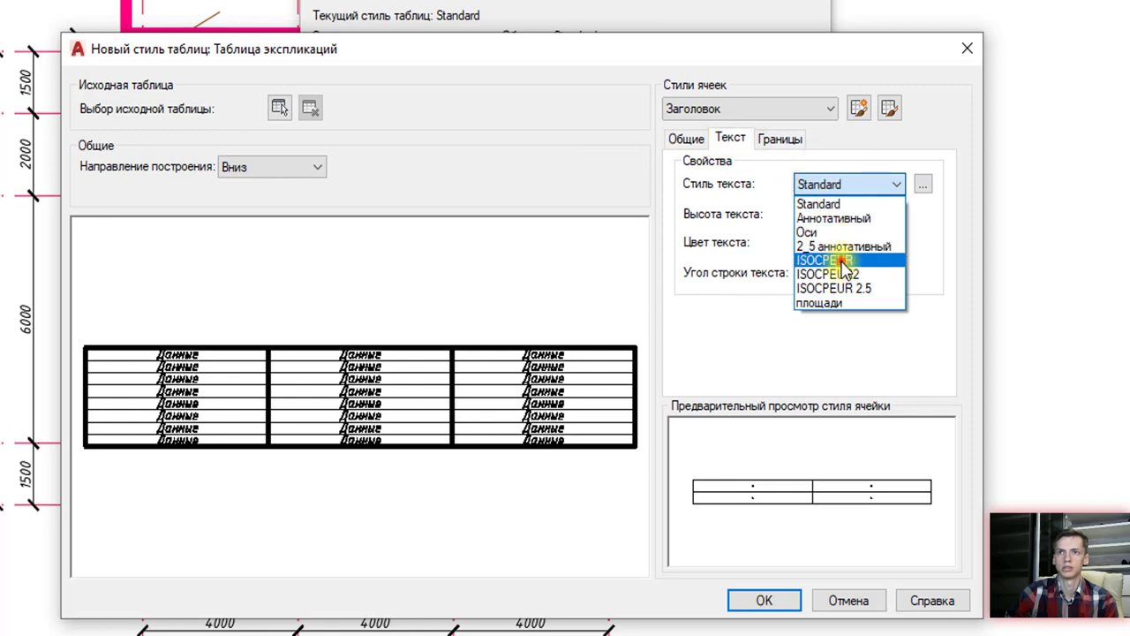
pyautogui.click(834, 259)
pyautogui.click(839, 210)
pyautogui.moveTo(800, 212); pyautogui.dragTo(757, 210)
pyautogui.write('300')
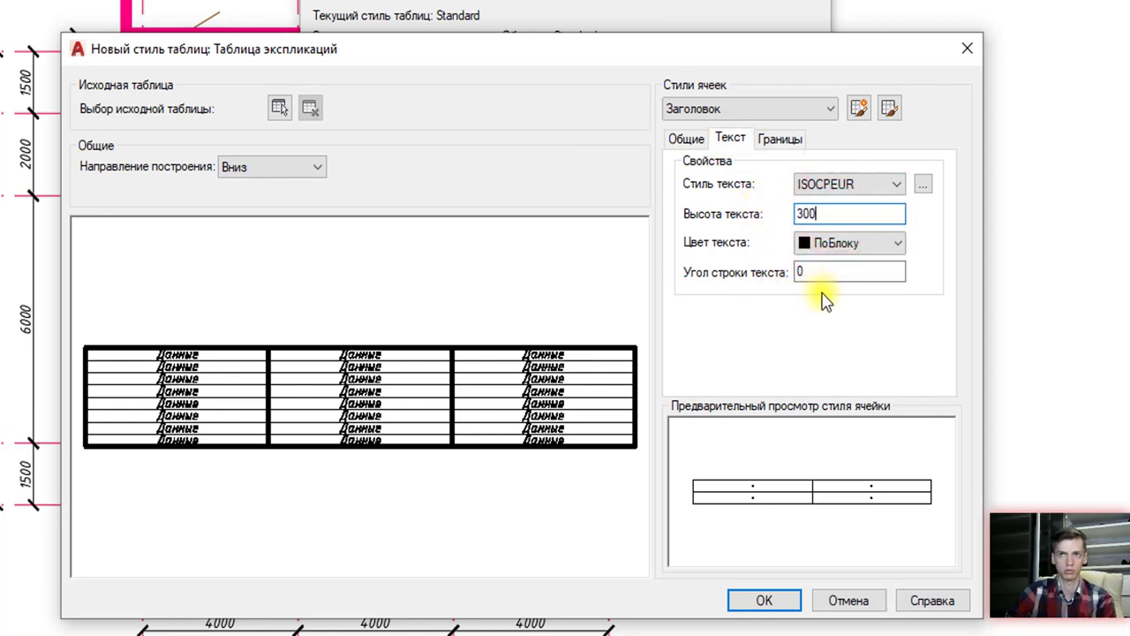
# Step: Set the Название title text to the ISOCPEUR style at height 300
pyautogui.click(795, 109)
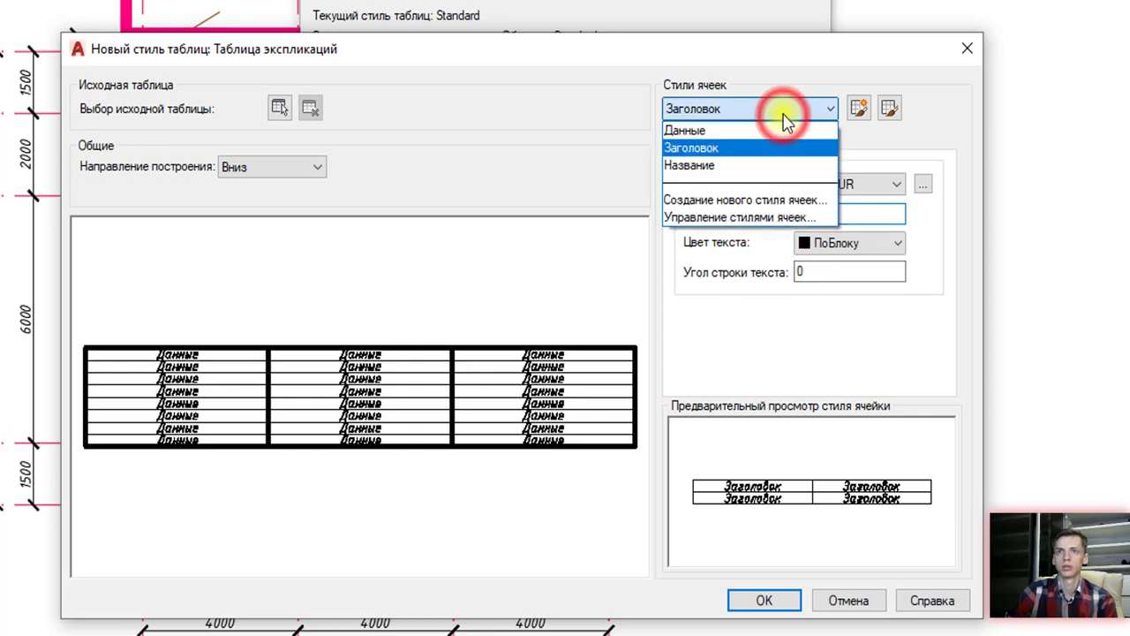
pyautogui.click(748, 166)
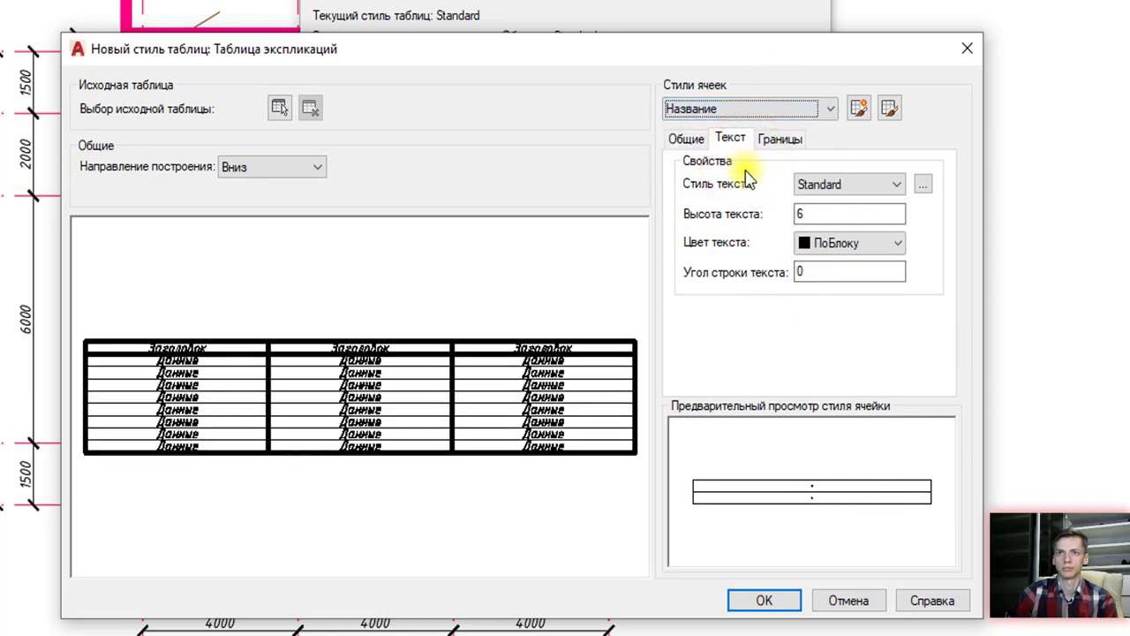
pyautogui.click(821, 185)
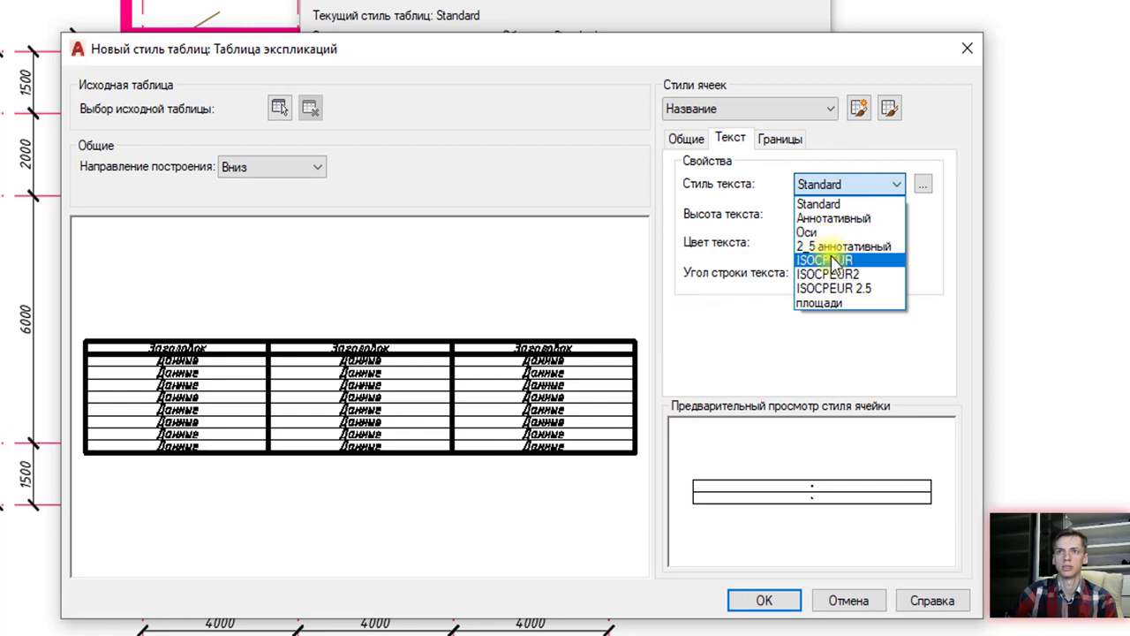
pyautogui.click(834, 261)
pyautogui.doubleClick(797, 213)
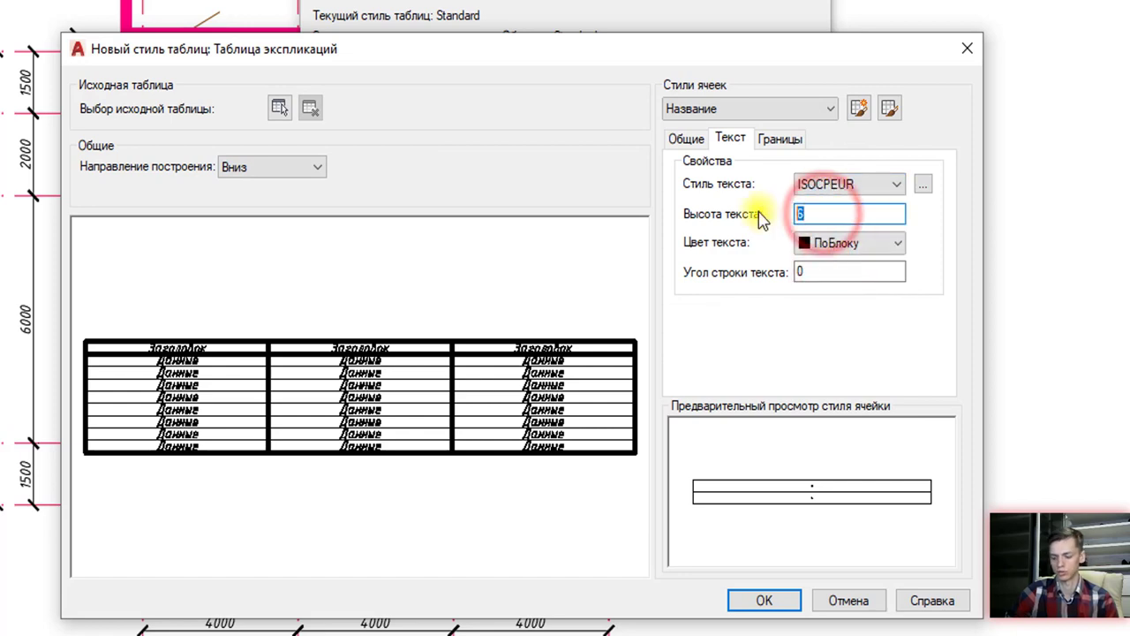
pyautogui.write('300')
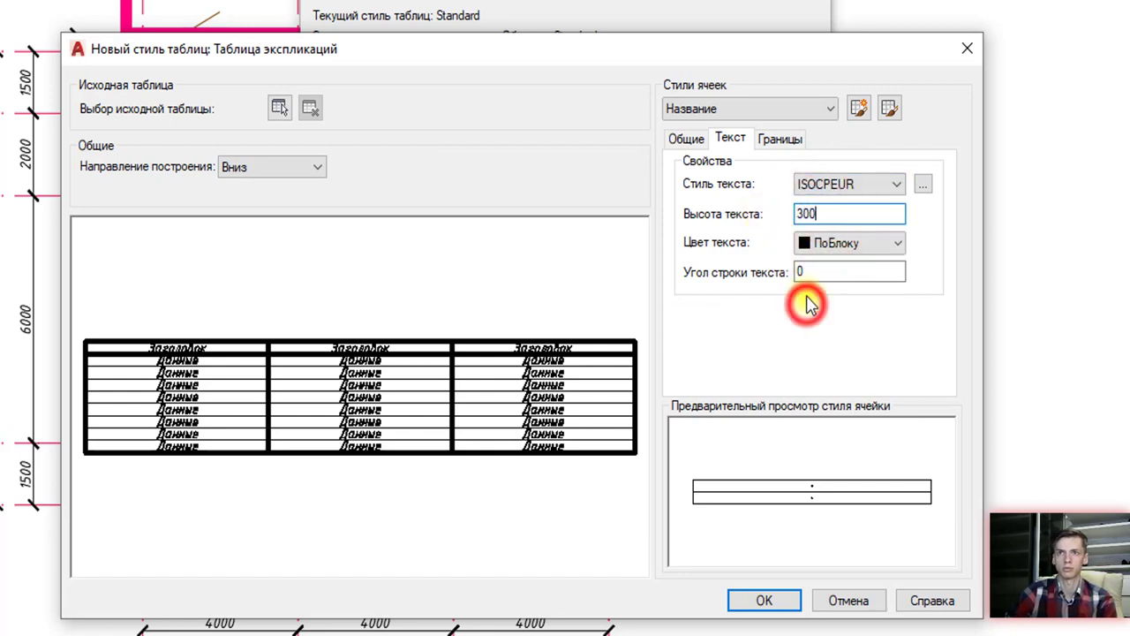
pyautogui.click(783, 142)
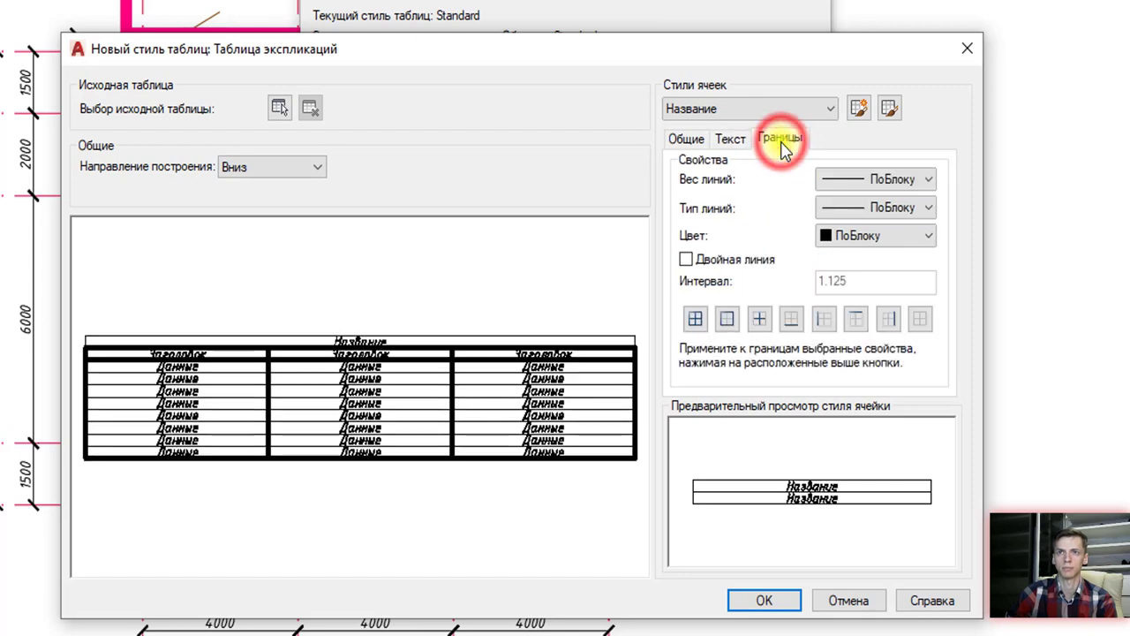
# Step: Clear the Название borders, then give the title row a 0.50 mm bottom border
pyautogui.click(857, 181)
pyautogui.click(857, 181)
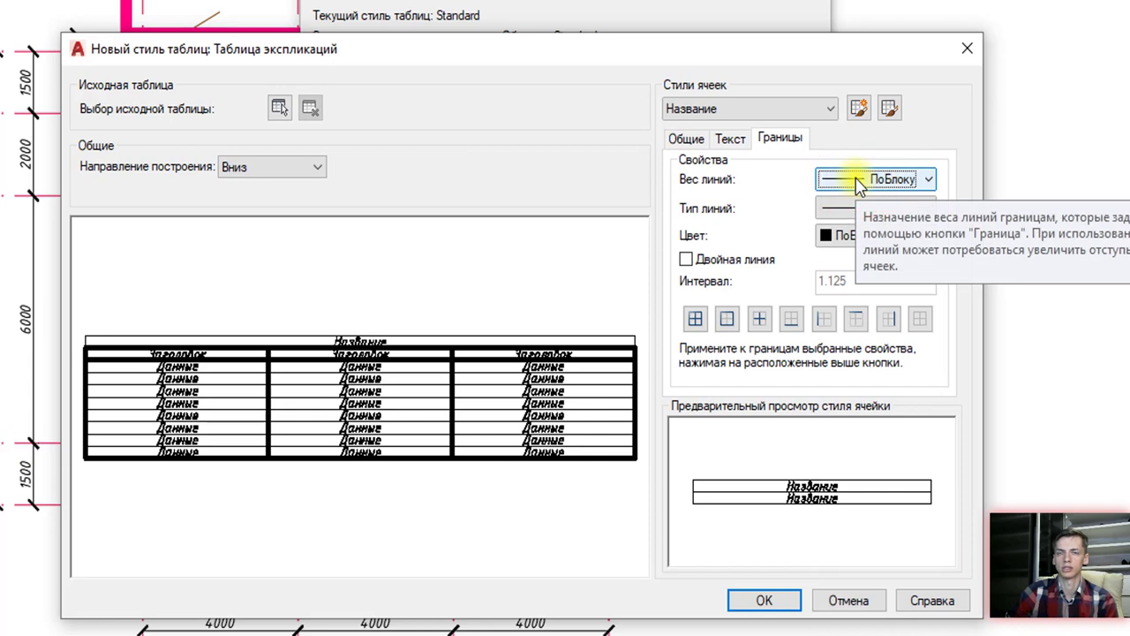
pyautogui.click(922, 321)
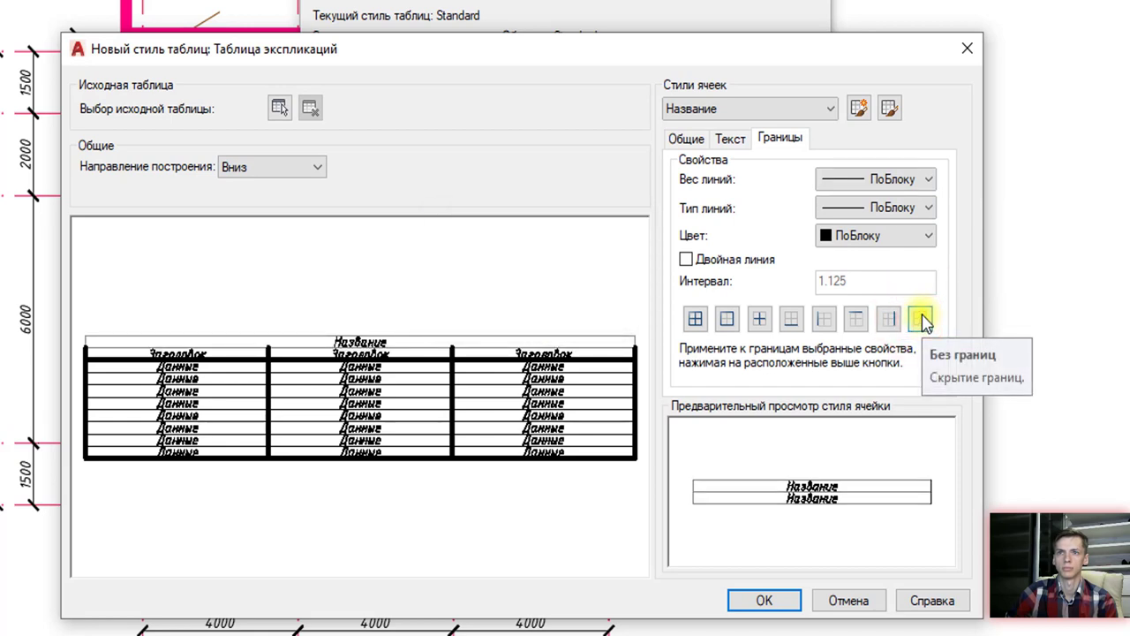
pyautogui.click(837, 179)
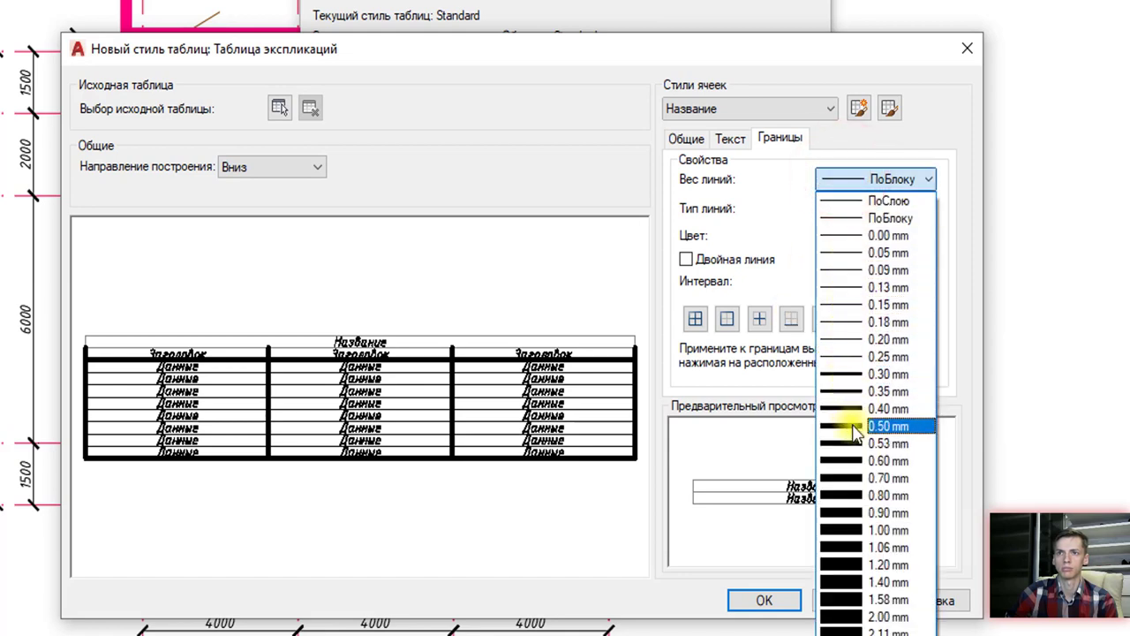
pyautogui.click(854, 425)
pyautogui.click(792, 320)
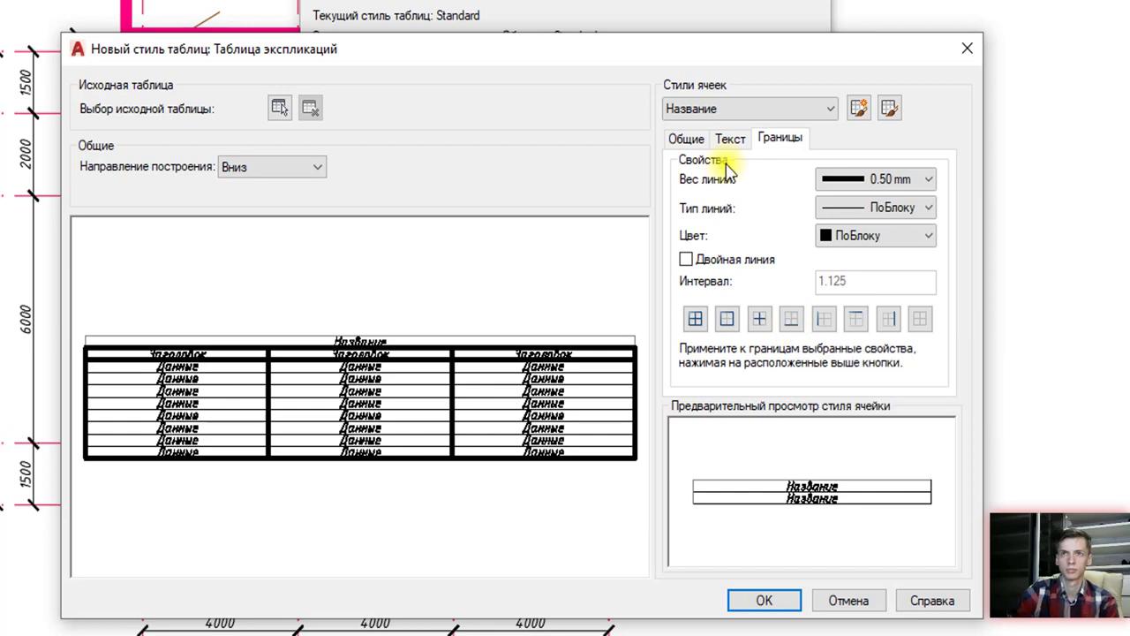
# Step: Return to the Данные cell style's general settings
pyautogui.click(724, 111)
pyautogui.click(711, 125)
pyautogui.click(679, 139)
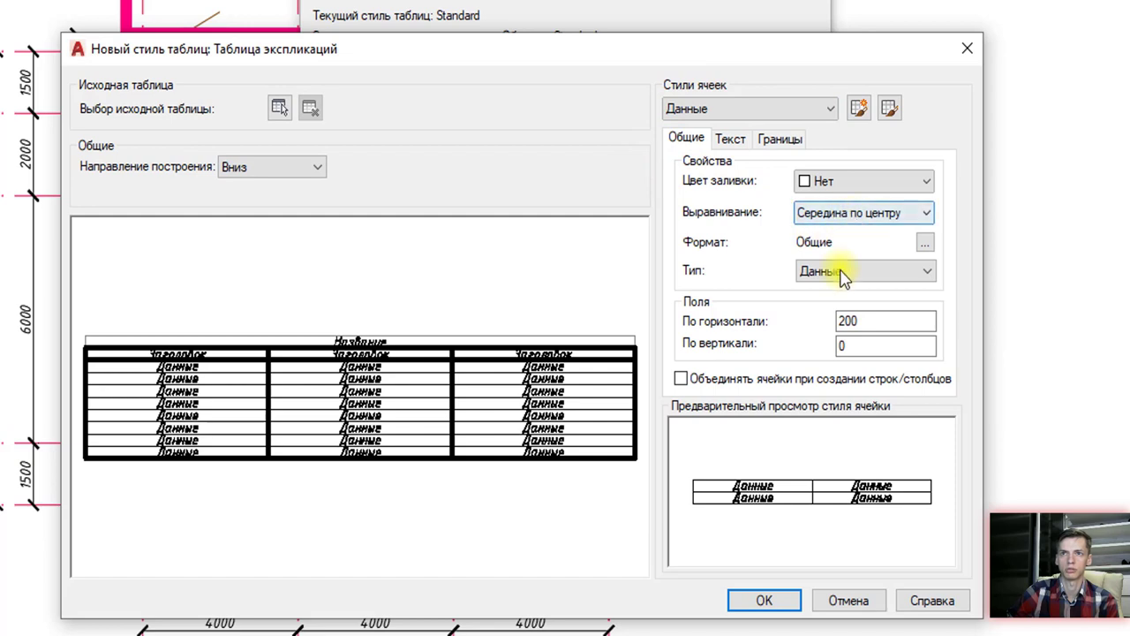
# Step: Review the Данные, Заголовок and Название cell settings, then save the Таблица экспликаций style
pyautogui.click(731, 139)
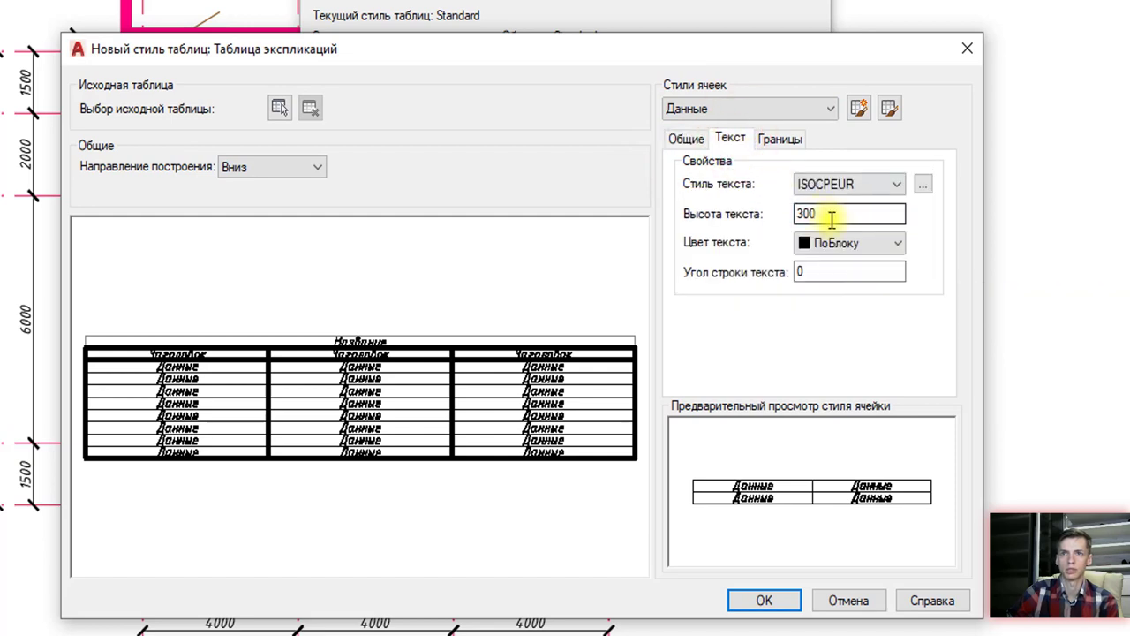
pyautogui.click(781, 138)
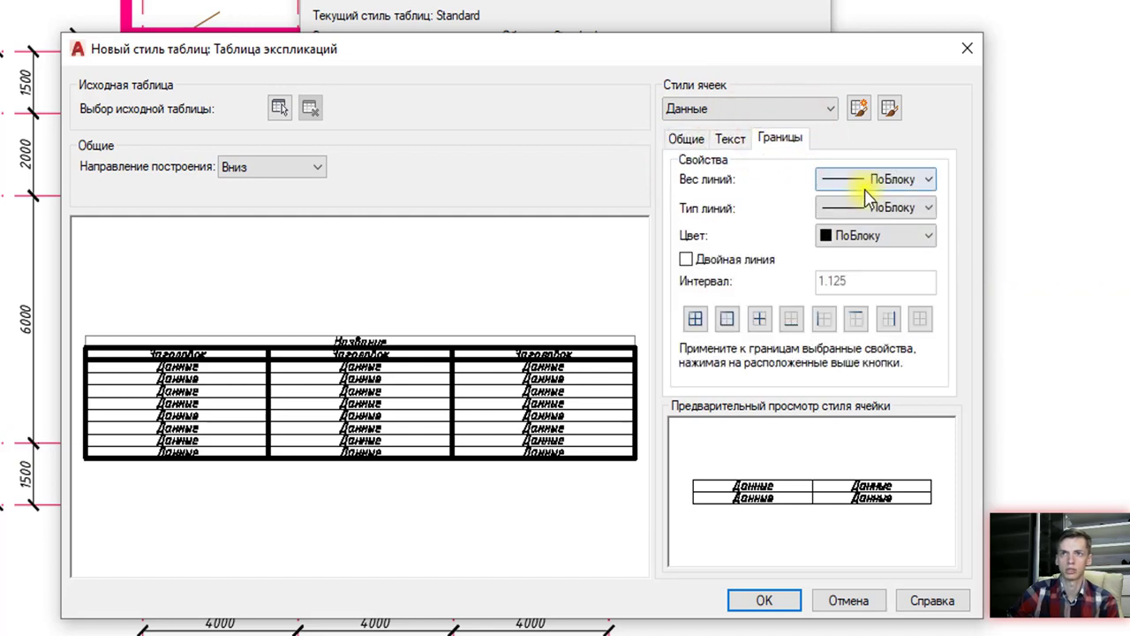
pyautogui.click(732, 109)
pyautogui.click(711, 151)
pyautogui.click(732, 139)
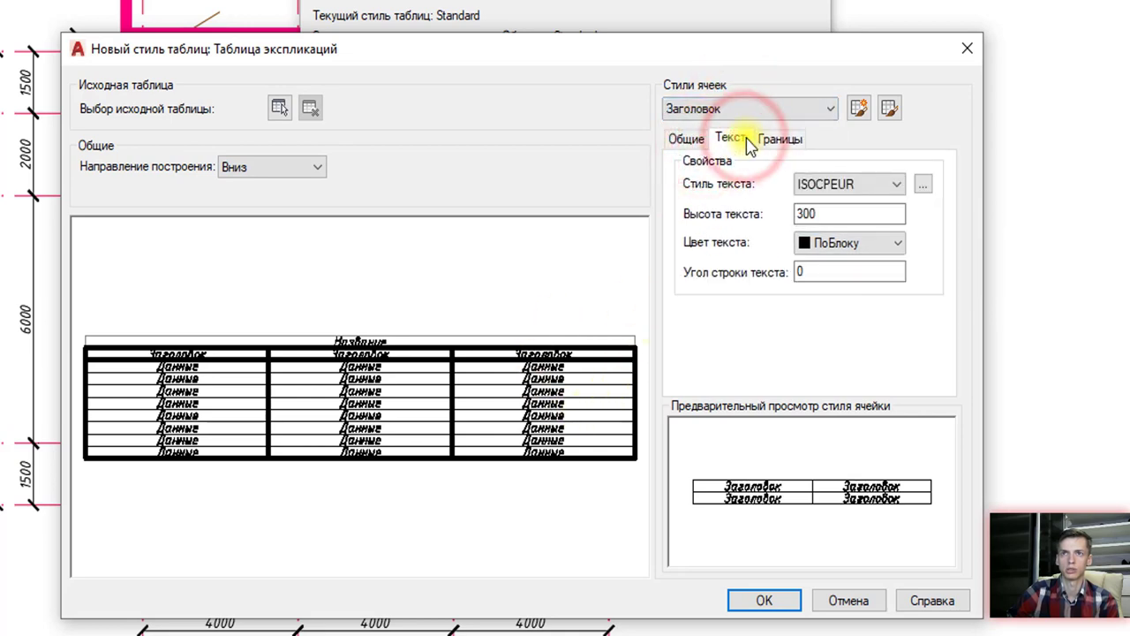
pyautogui.click(762, 110)
pyautogui.click(707, 164)
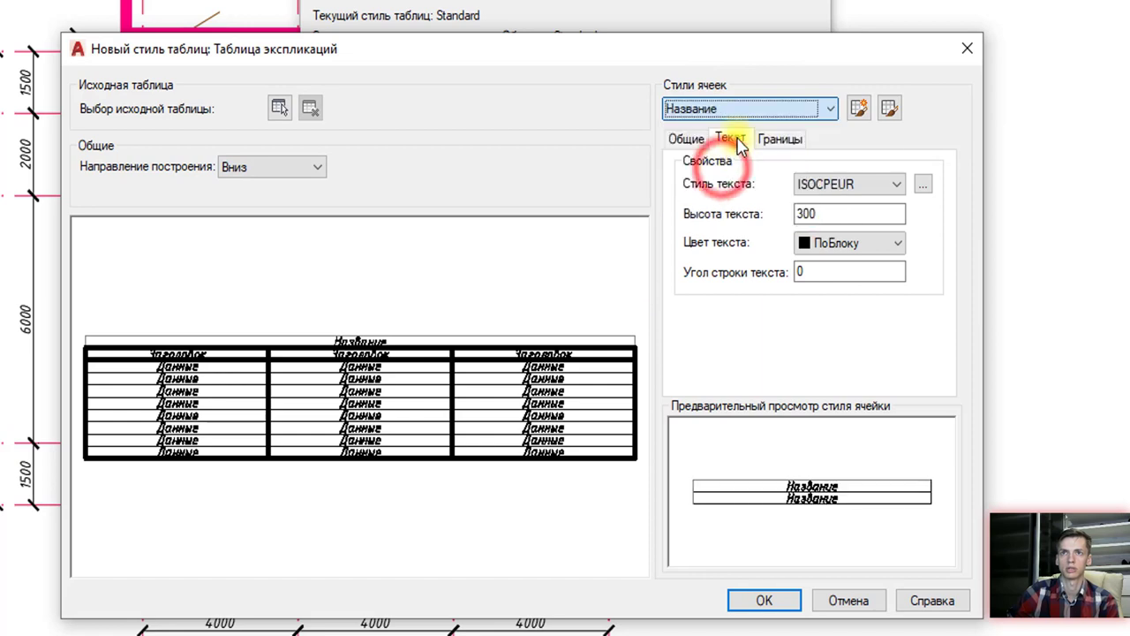
pyautogui.click(689, 141)
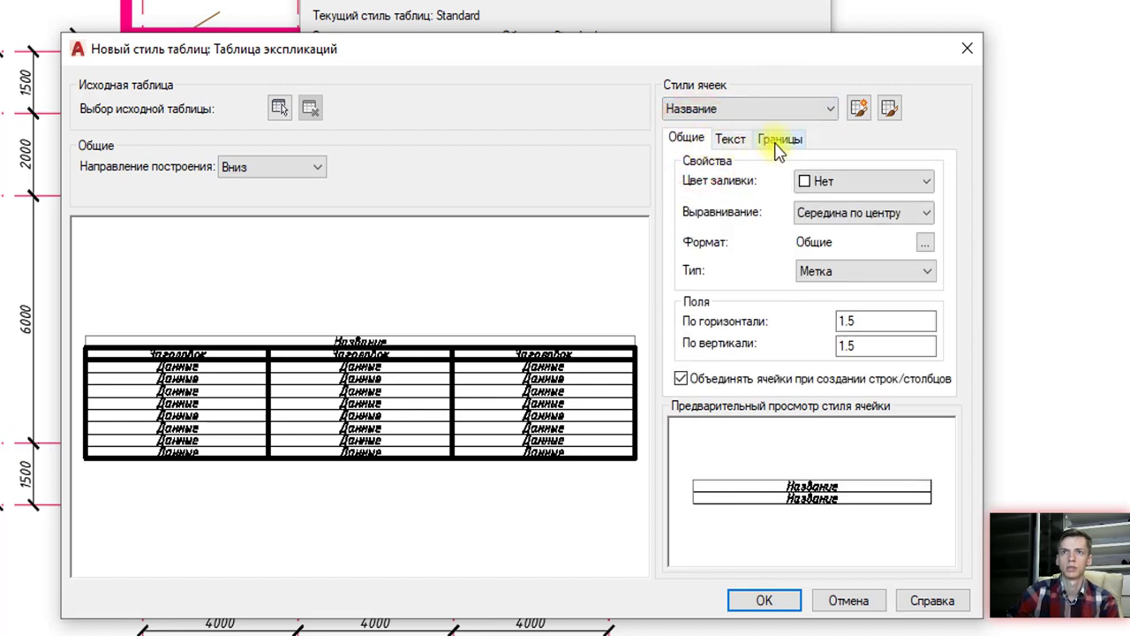
pyautogui.click(765, 600)
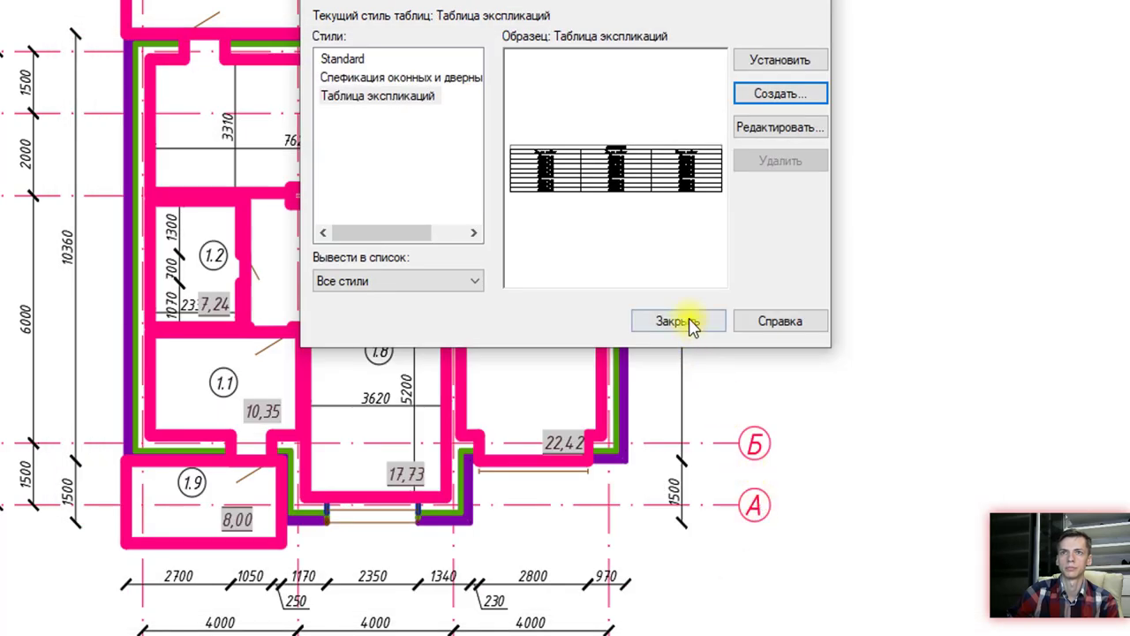
# Step: Make Таблица экспликаций the current table style and close the Table Style manager
pyautogui.click(766, 58)
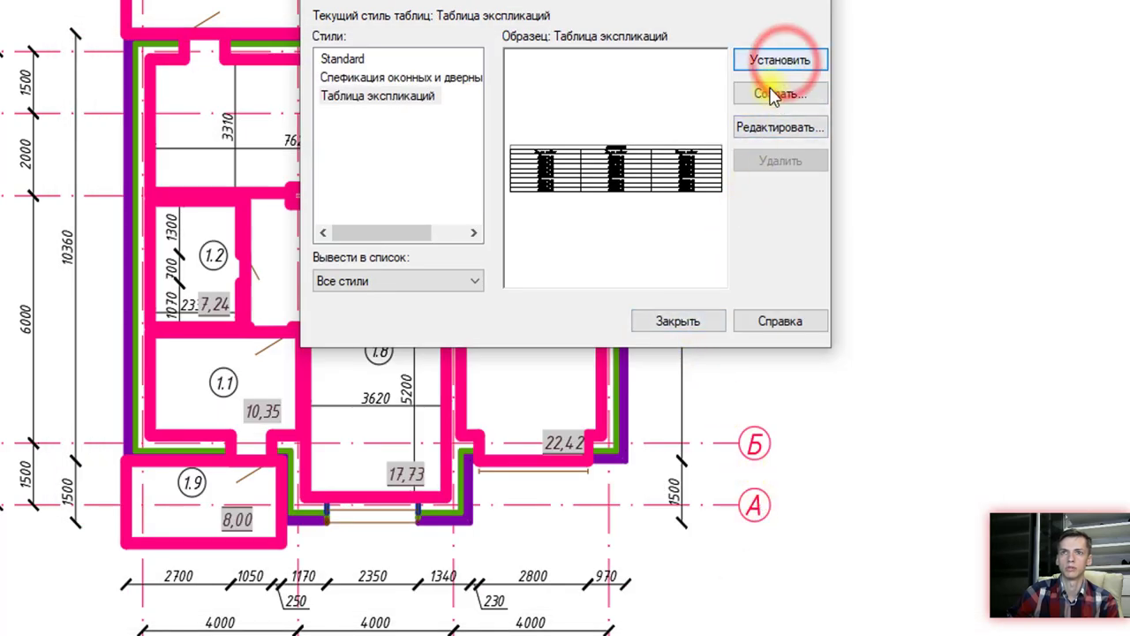
pyautogui.click(685, 315)
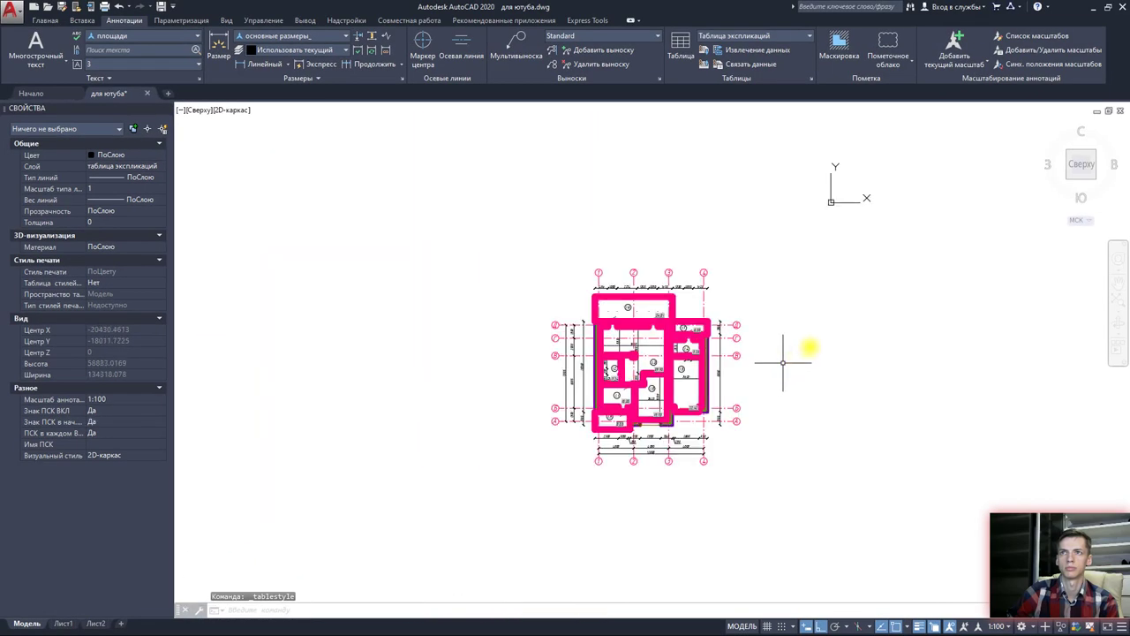
pyautogui.moveTo(783, 362); pyautogui.dragTo(562, 365, button='middle')
# Step: Start a new table in the Таблица экспликаций style and select its data row count
pyautogui.click(682, 63)
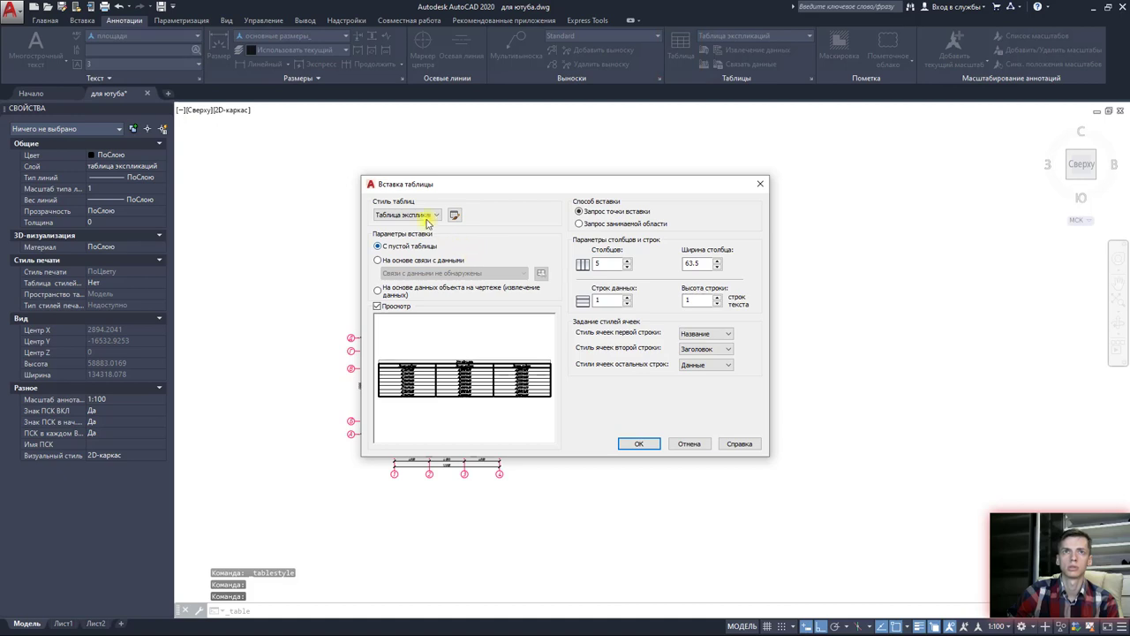
pyautogui.click(426, 216)
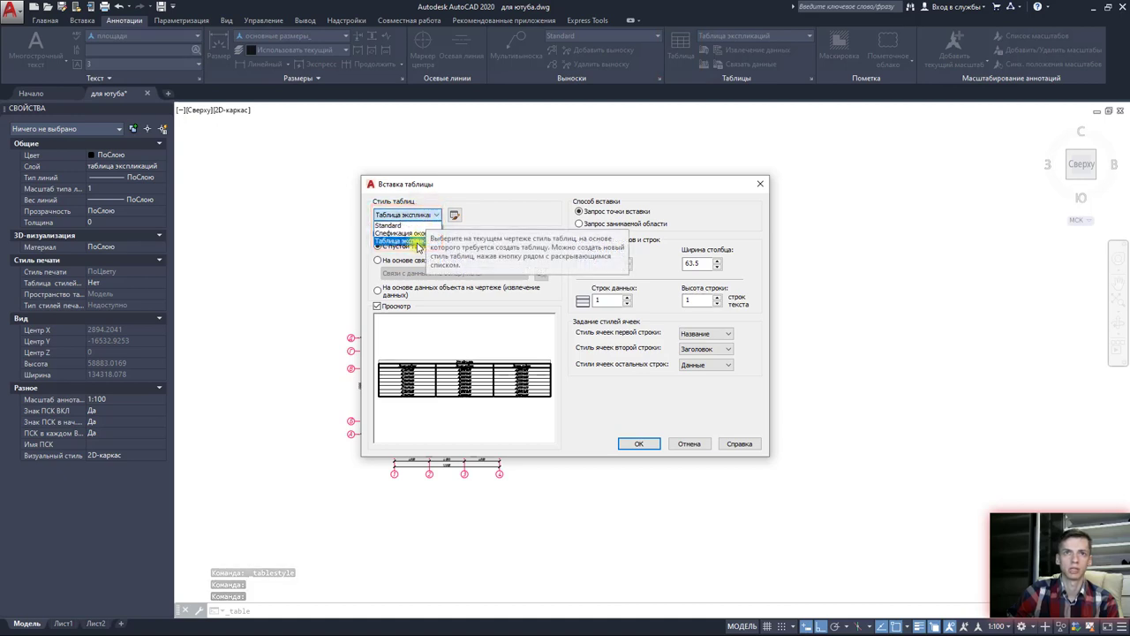
pyautogui.click(415, 241)
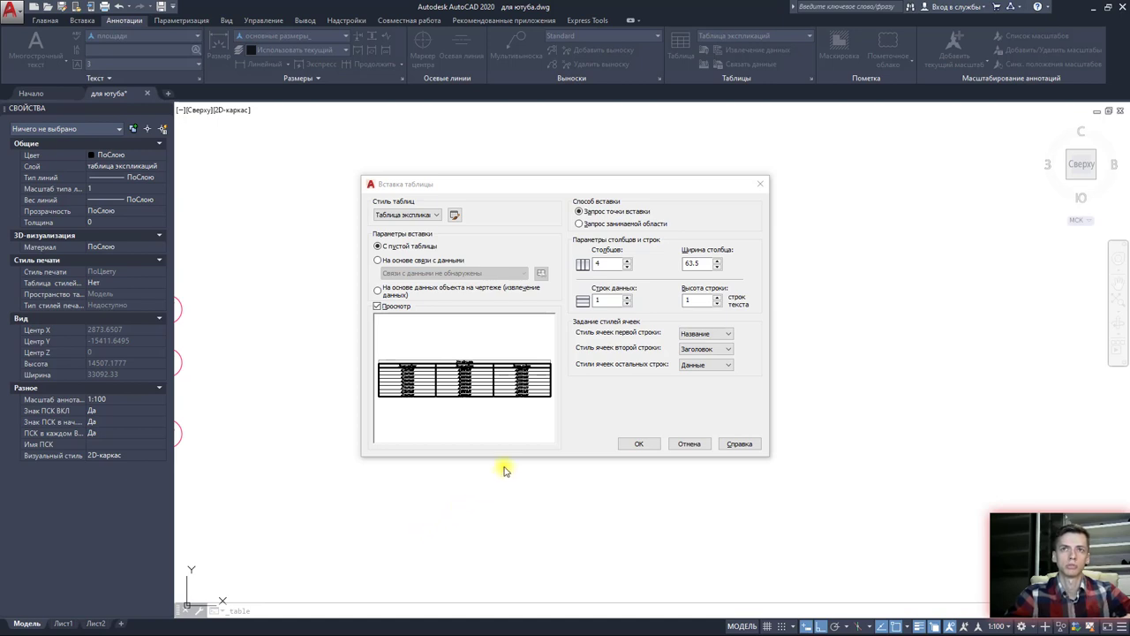
pyautogui.click(595, 300)
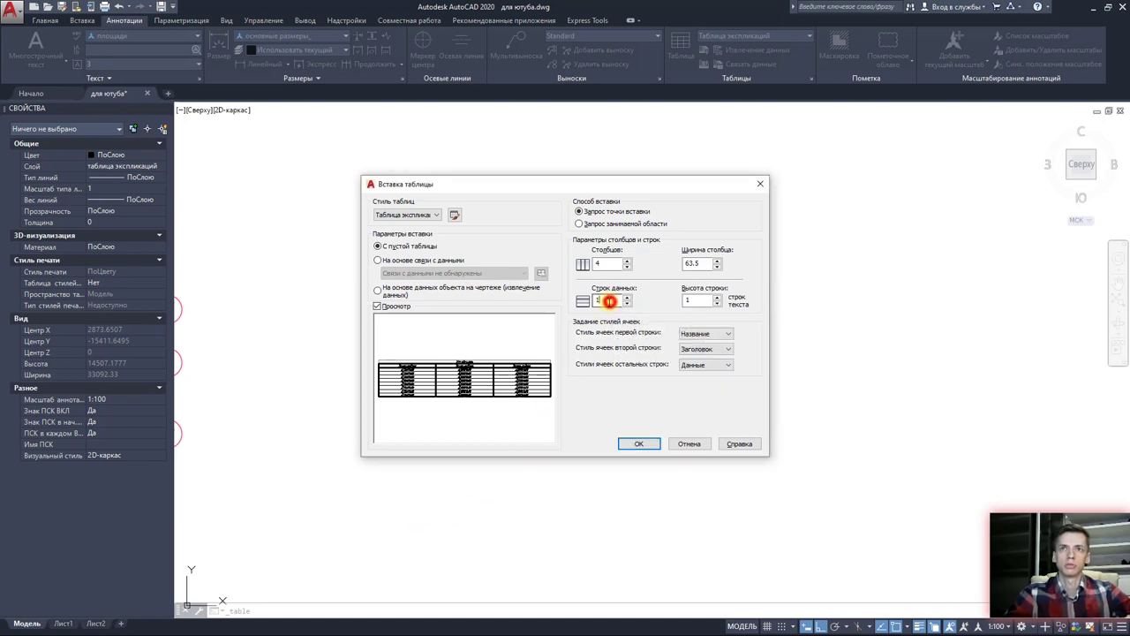
pyautogui.doubleClick(599, 301)
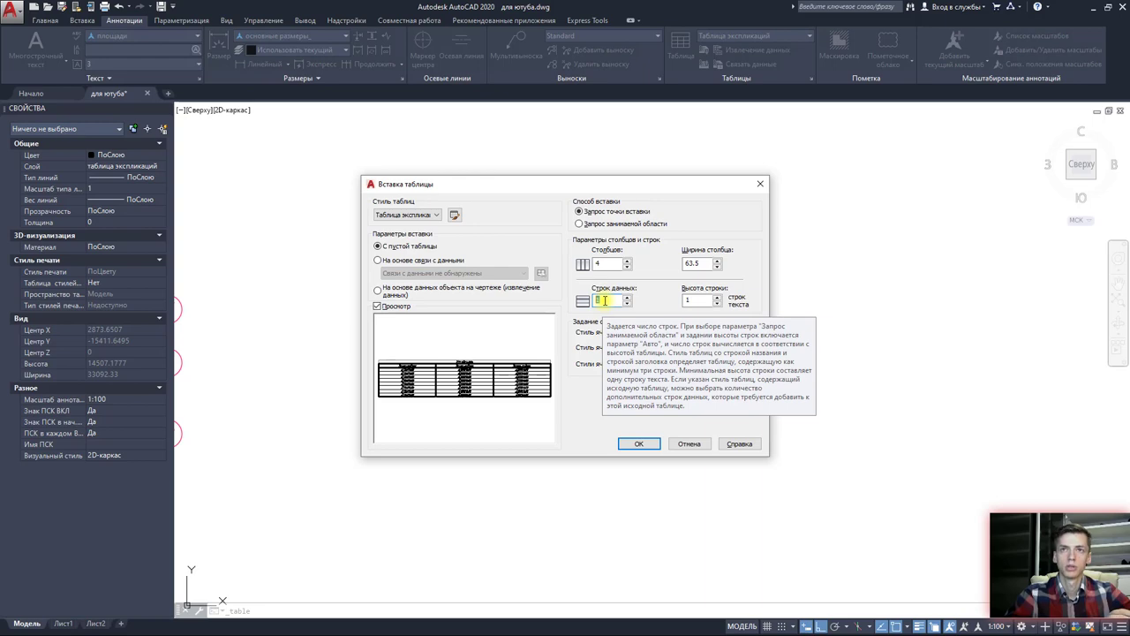
# Step: Cancel the Insert Table dialog and zoom until the whole floor plan is visible
pyautogui.click(759, 184)
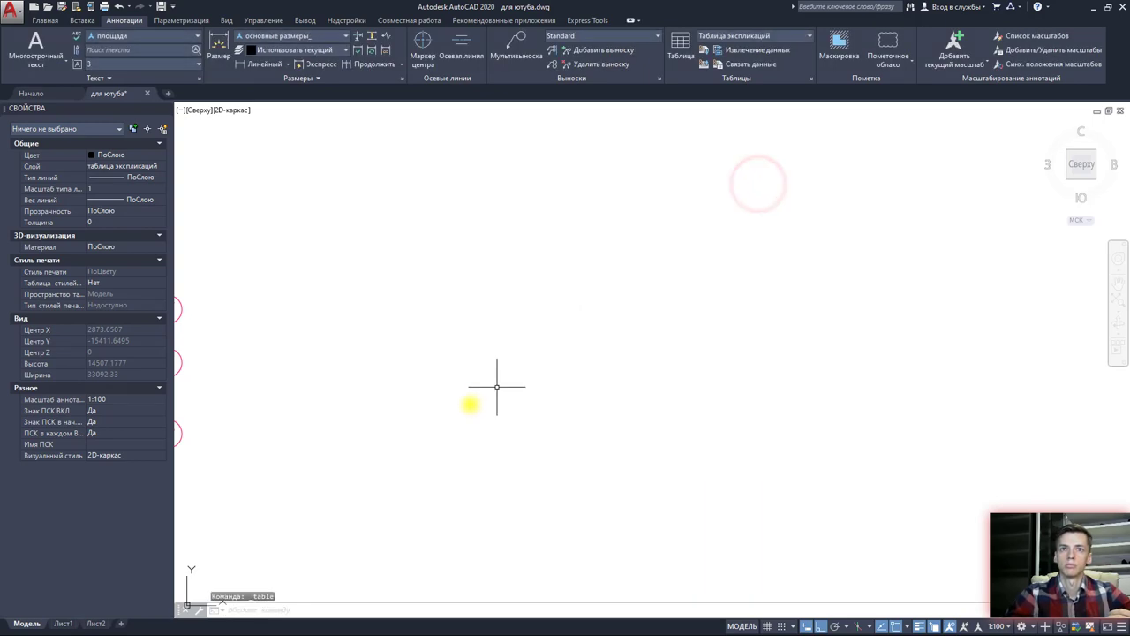
pyautogui.scroll(-3, 459, 406)
pyautogui.scroll(4, 441, 424)
pyautogui.scroll(2, 470, 450)
pyautogui.scroll(-2, 475, 448)
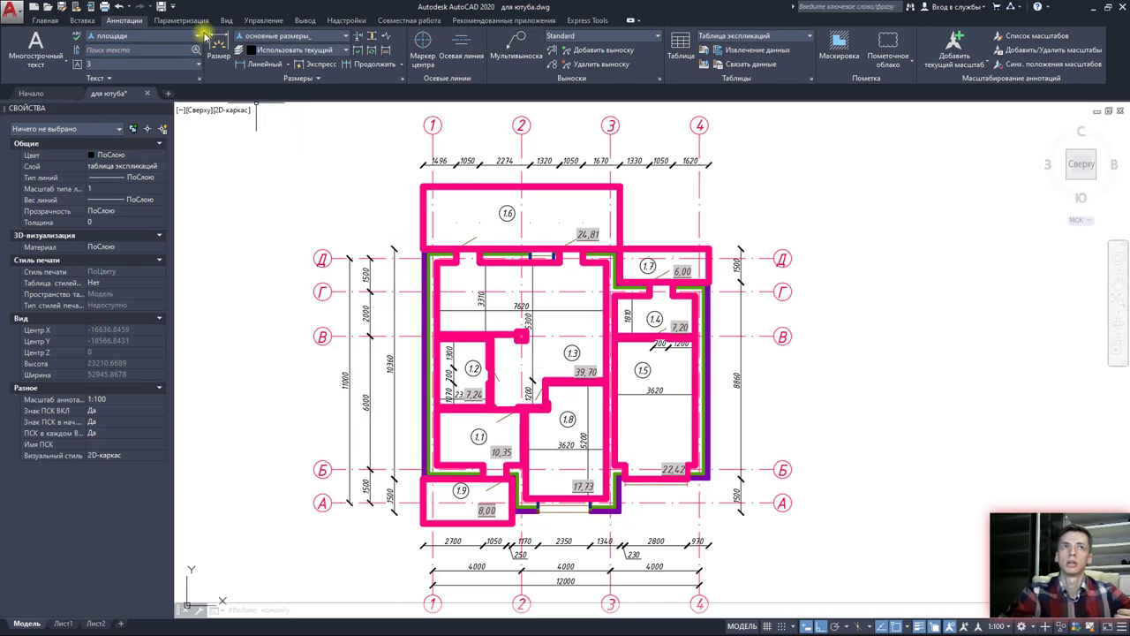
# Step: Set up a 4-column table in the Таблица экспликаций style with adjusted data rows
pyautogui.click(680, 53)
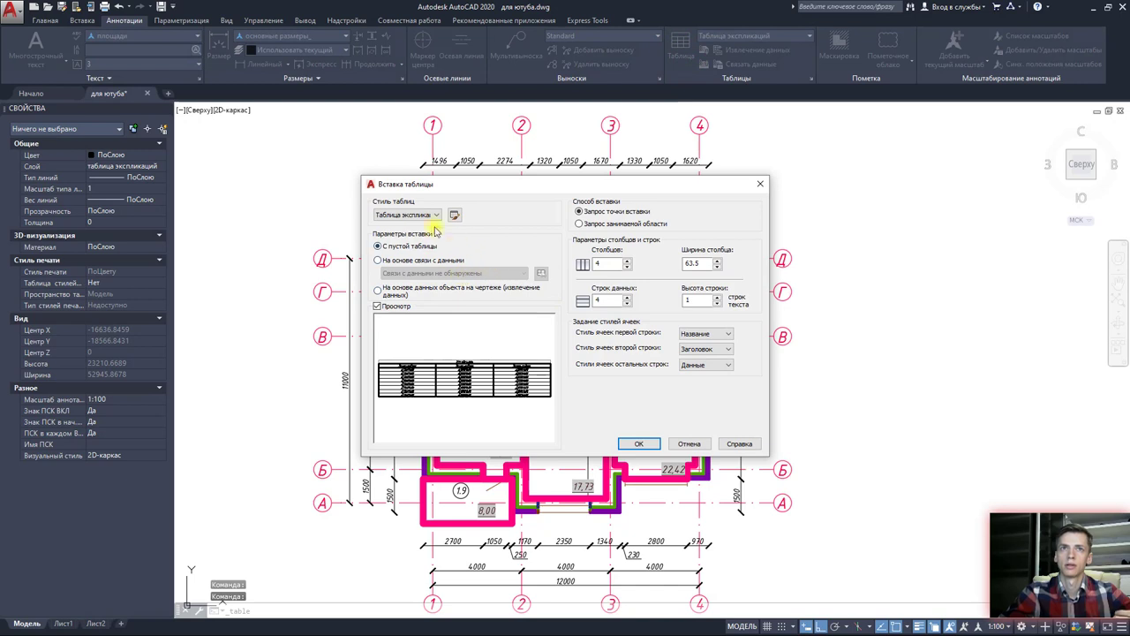
pyautogui.click(425, 216)
pyautogui.click(423, 242)
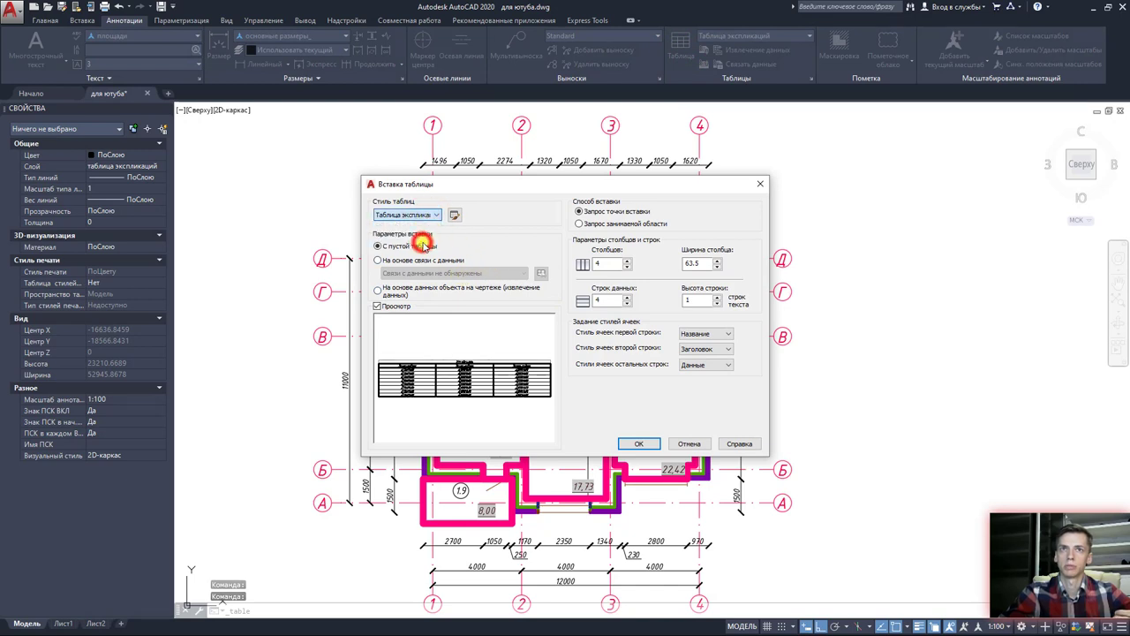
pyautogui.doubleClick(597, 301)
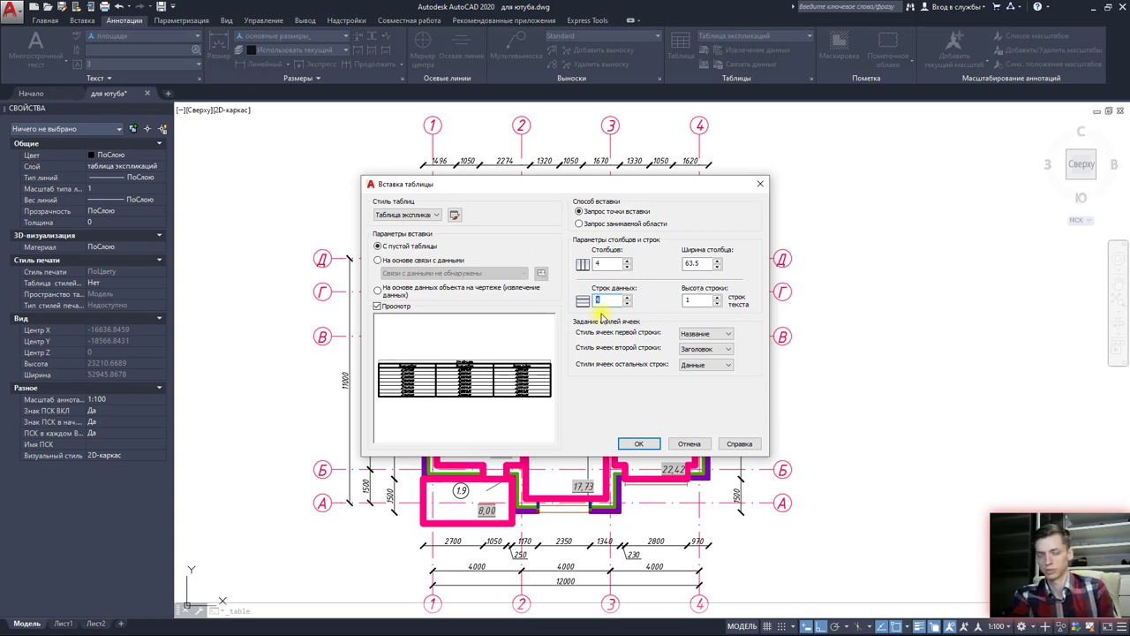
pyautogui.write('10')
pyautogui.click(635, 447)
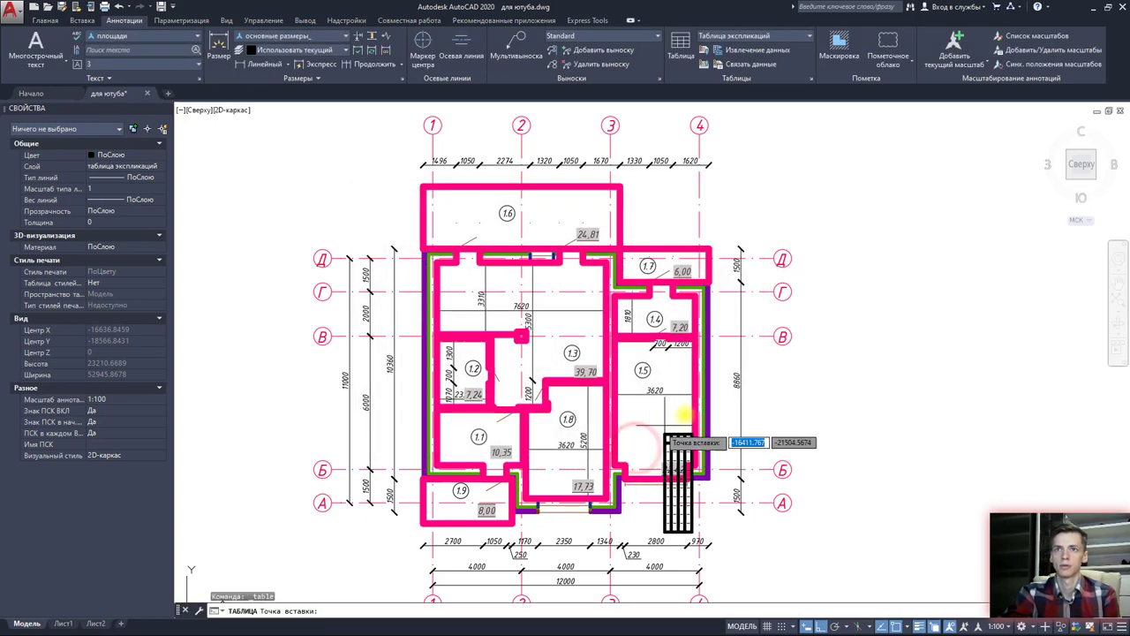
# Step: Place the empty table to the right of the floor plan and centre it in view
pyautogui.moveTo(861, 236); pyautogui.dragTo(626, 297, button='middle')
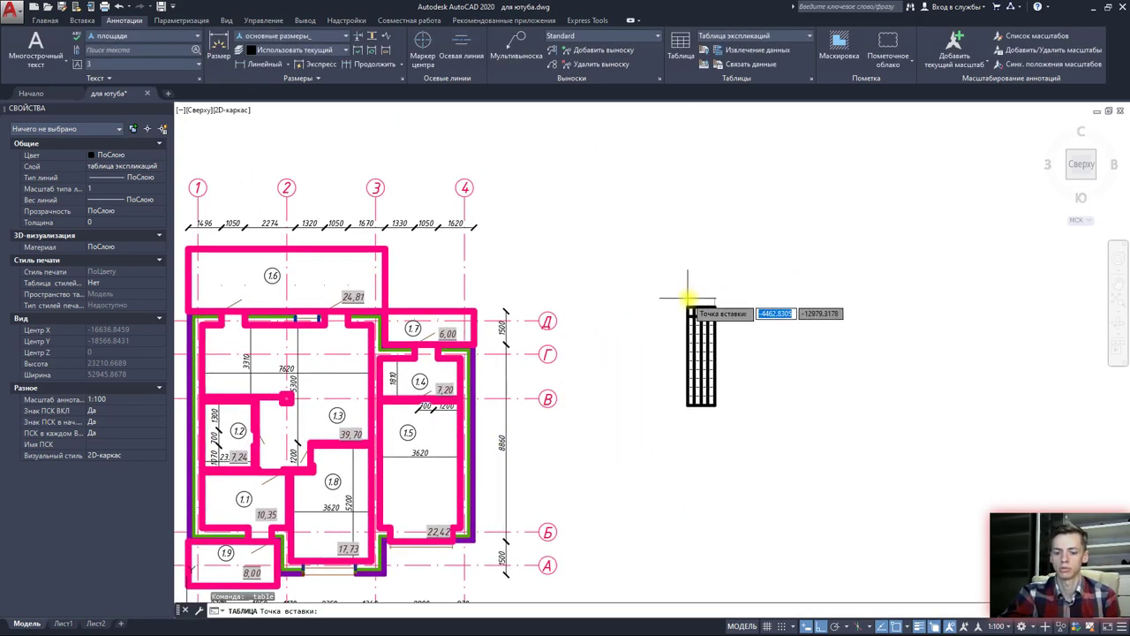
pyautogui.click(696, 251)
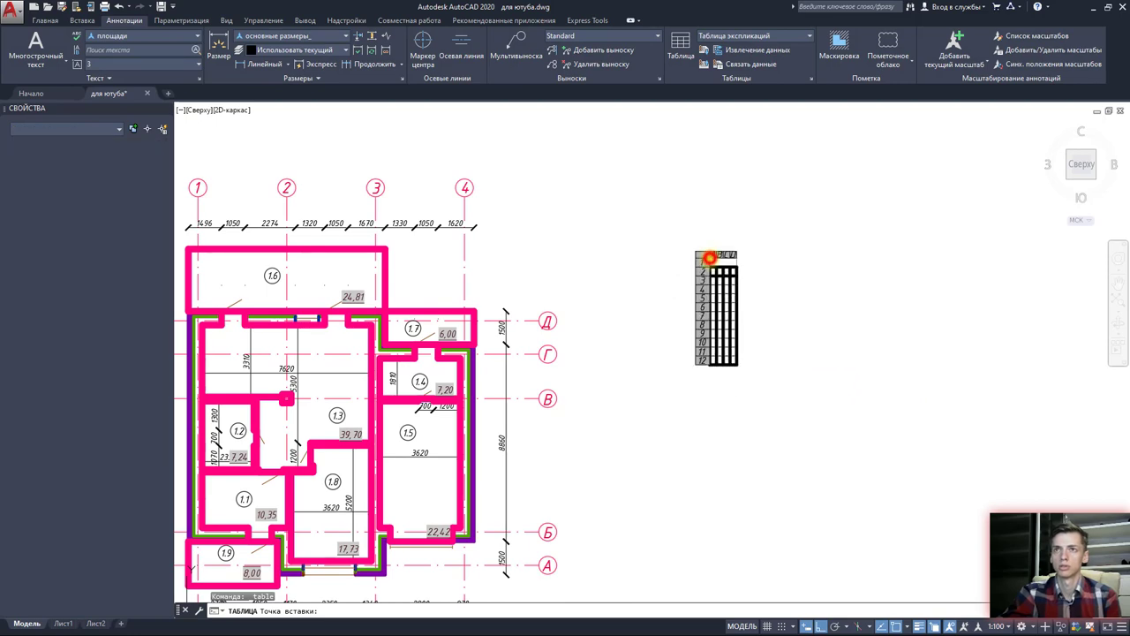
pyautogui.scroll(4, 747, 292)
pyautogui.click(769, 304)
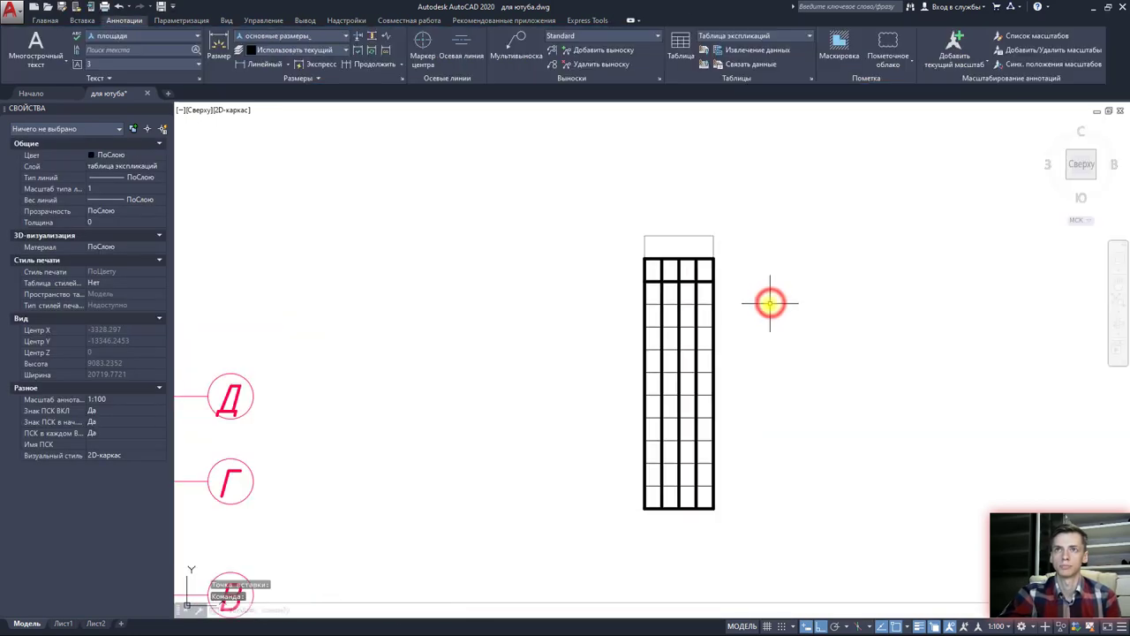
pyautogui.moveTo(764, 301); pyautogui.dragTo(775, 311, button='middle')
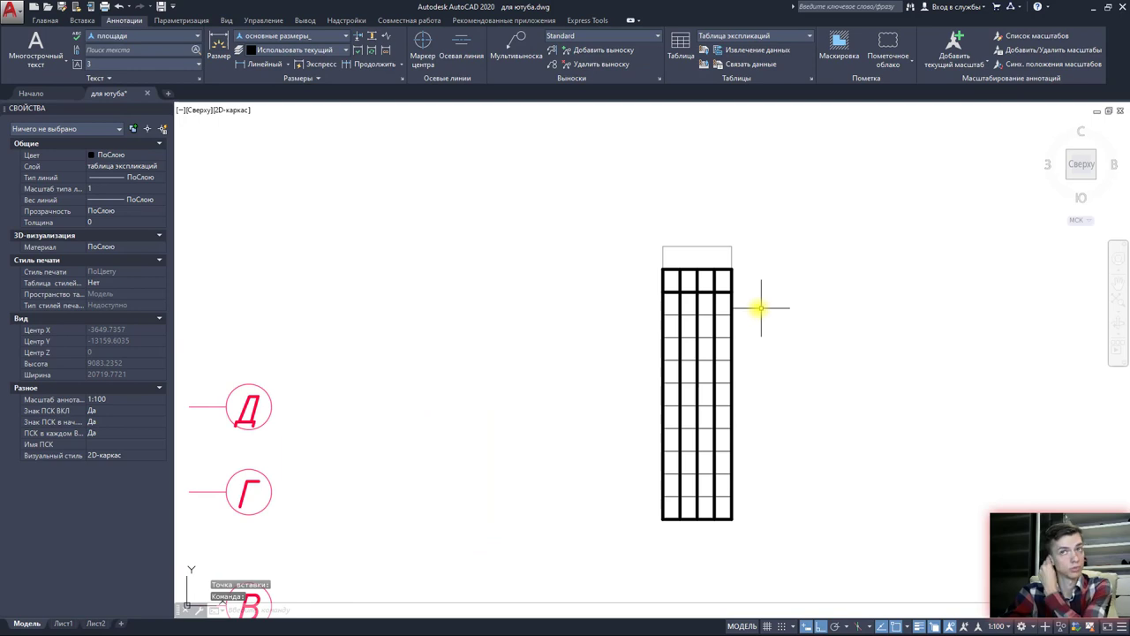
pyautogui.scroll(2, 761, 308)
pyautogui.scroll(-1, 745, 300)
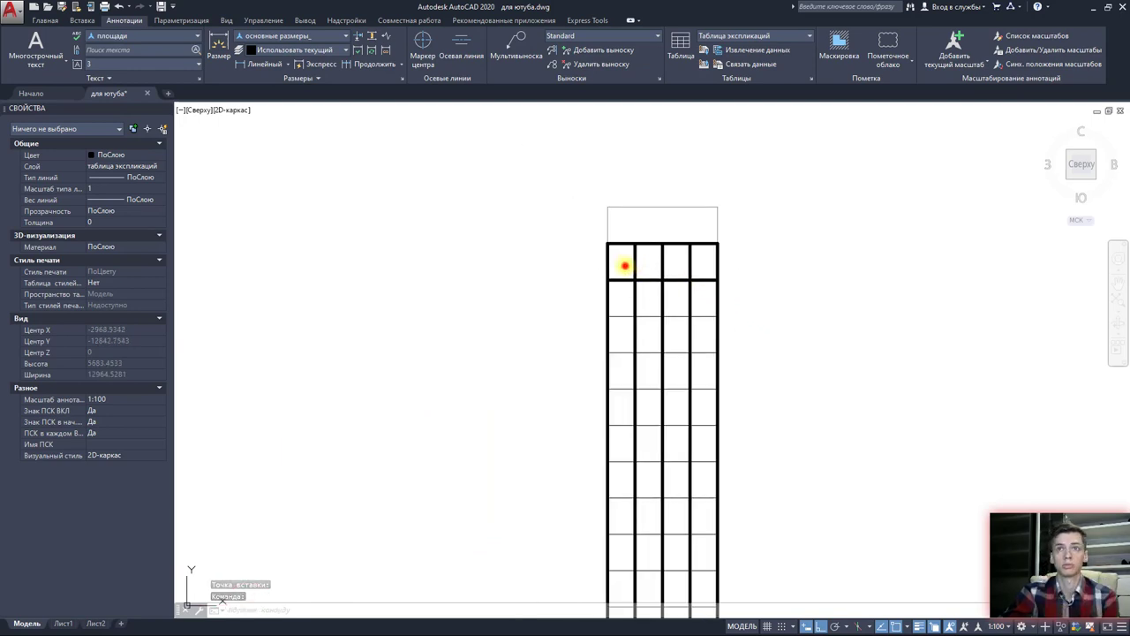
# Step: Select cell A2 and show its Properties, ready to edit the Cell Width field
pyautogui.click(624, 265)
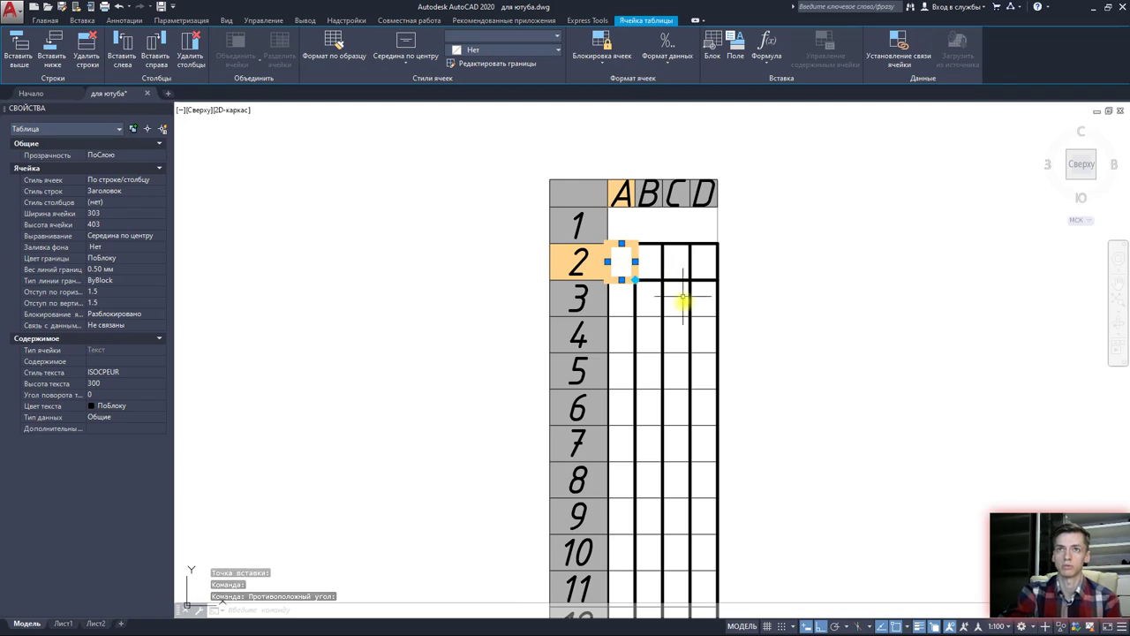
pyautogui.scroll(2, 626, 263)
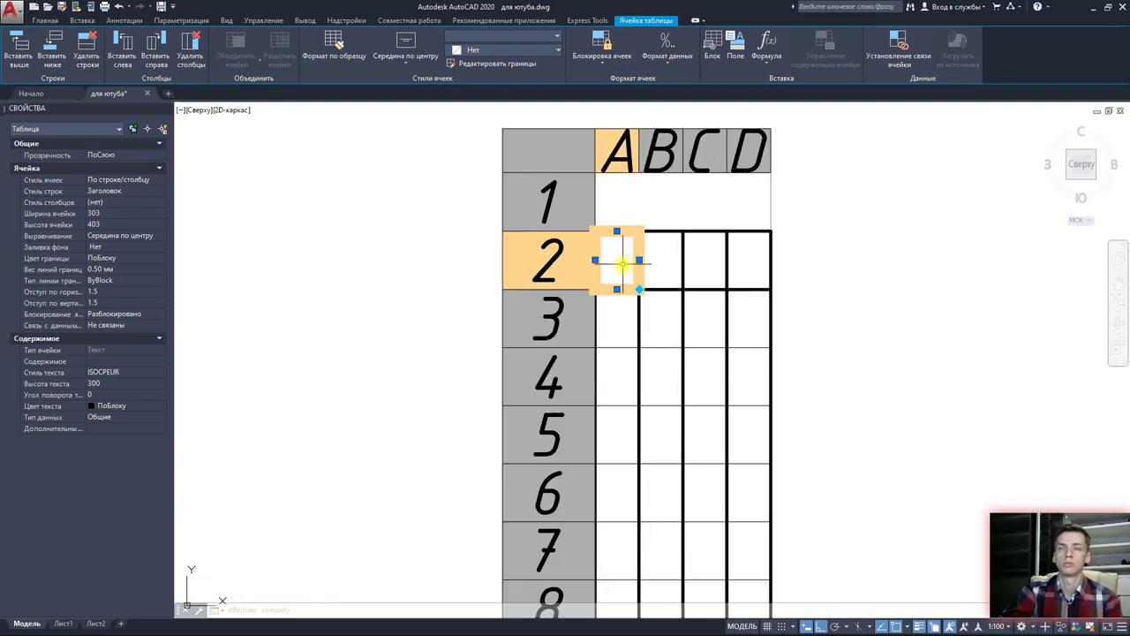
pyautogui.rightClick(622, 262)
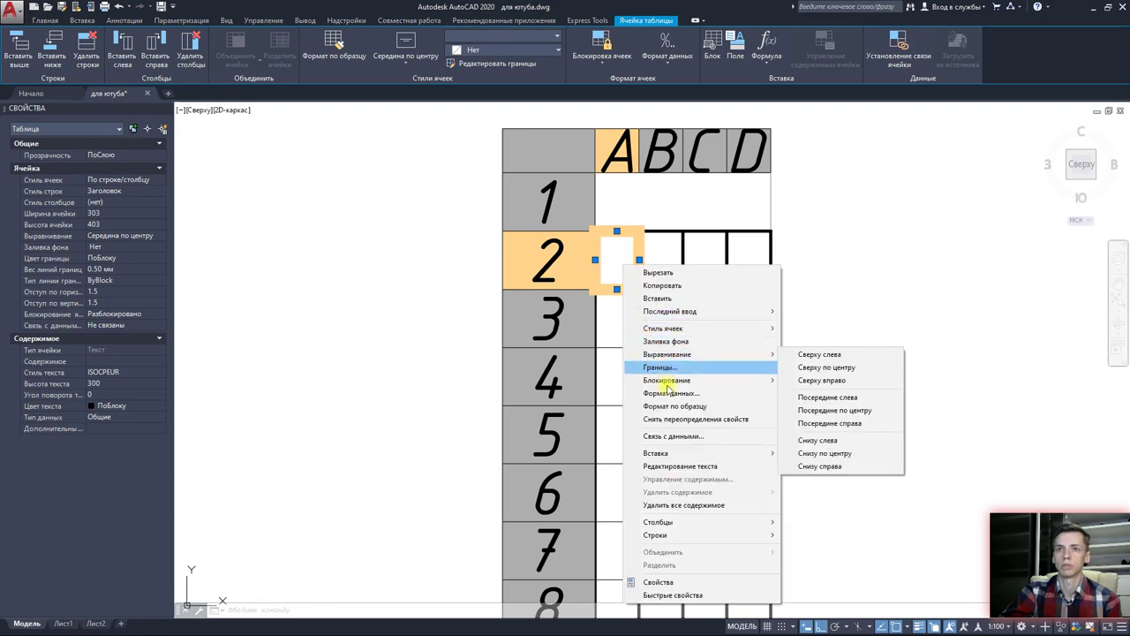
pyautogui.click(658, 582)
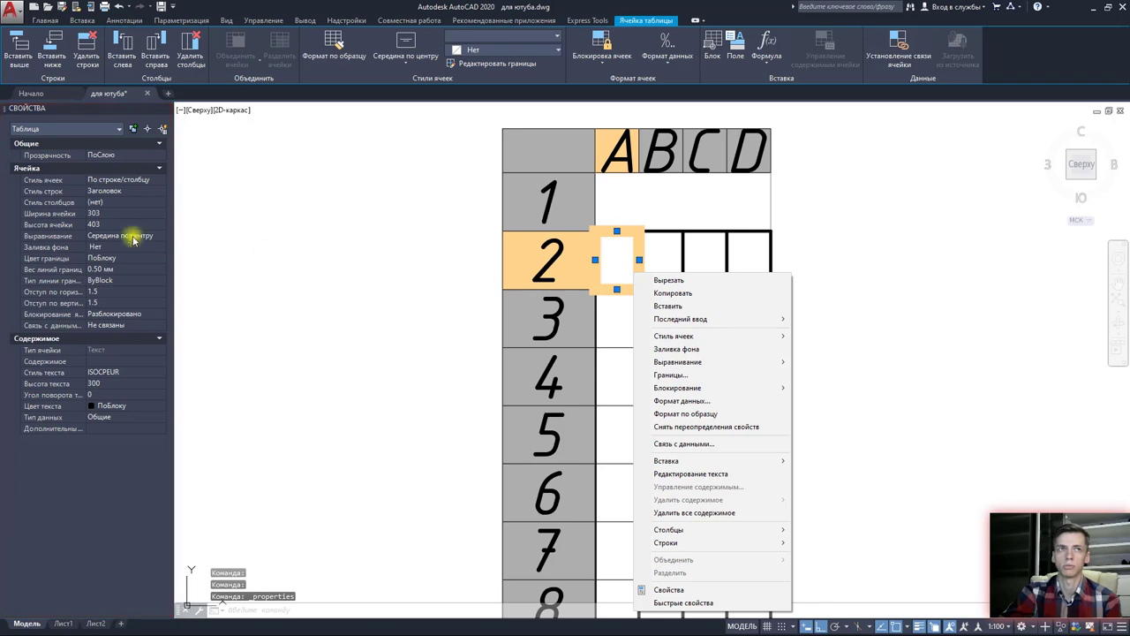
pyautogui.click(99, 213)
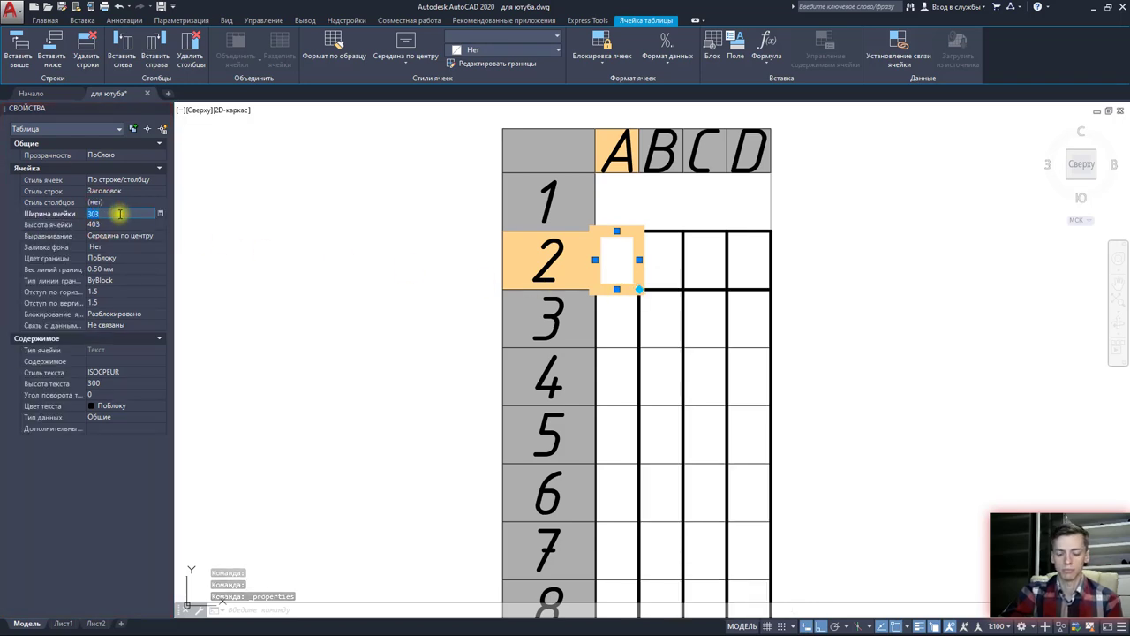
# Step: Set column A width to 1500 and row 2 height to 2000
pyautogui.write('1500')
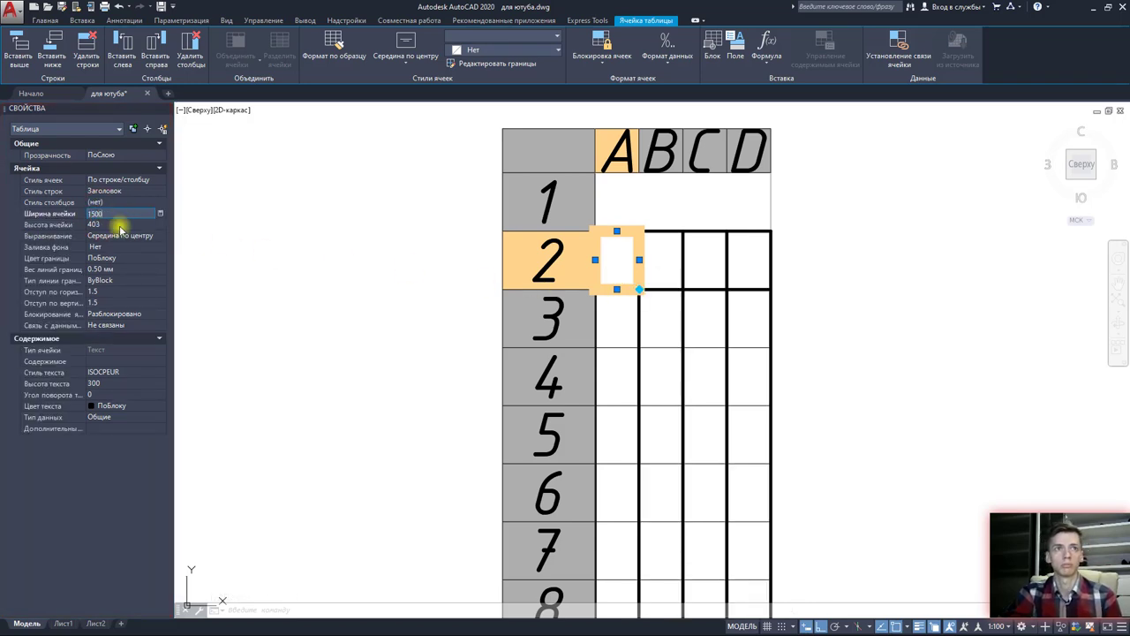
pyautogui.press('Return')
pyautogui.click(118, 225)
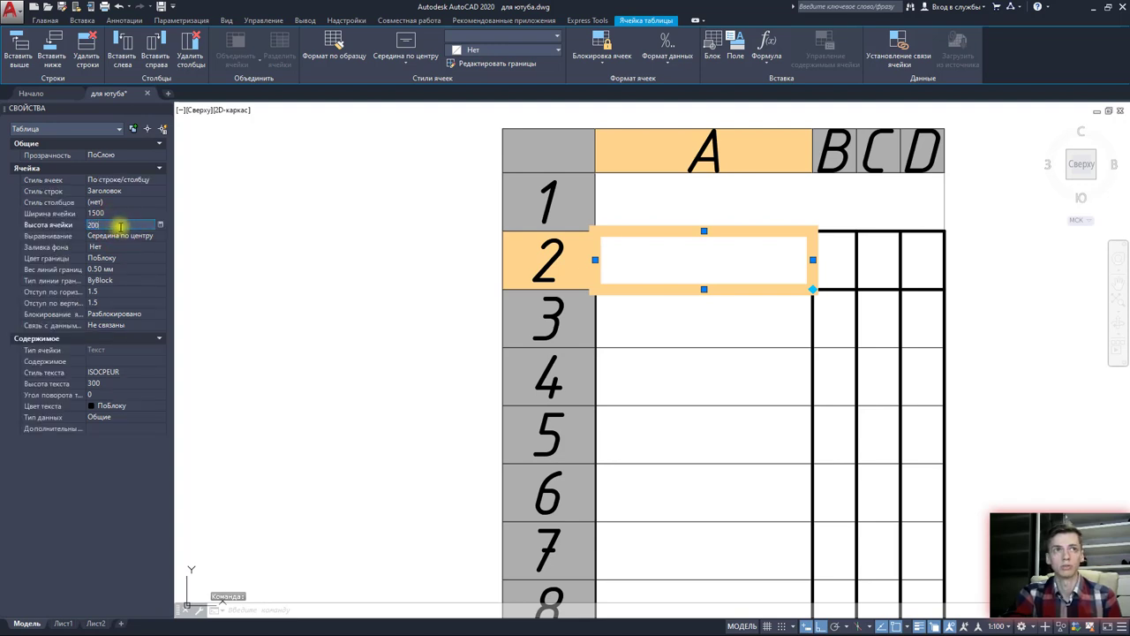
pyautogui.write('0')
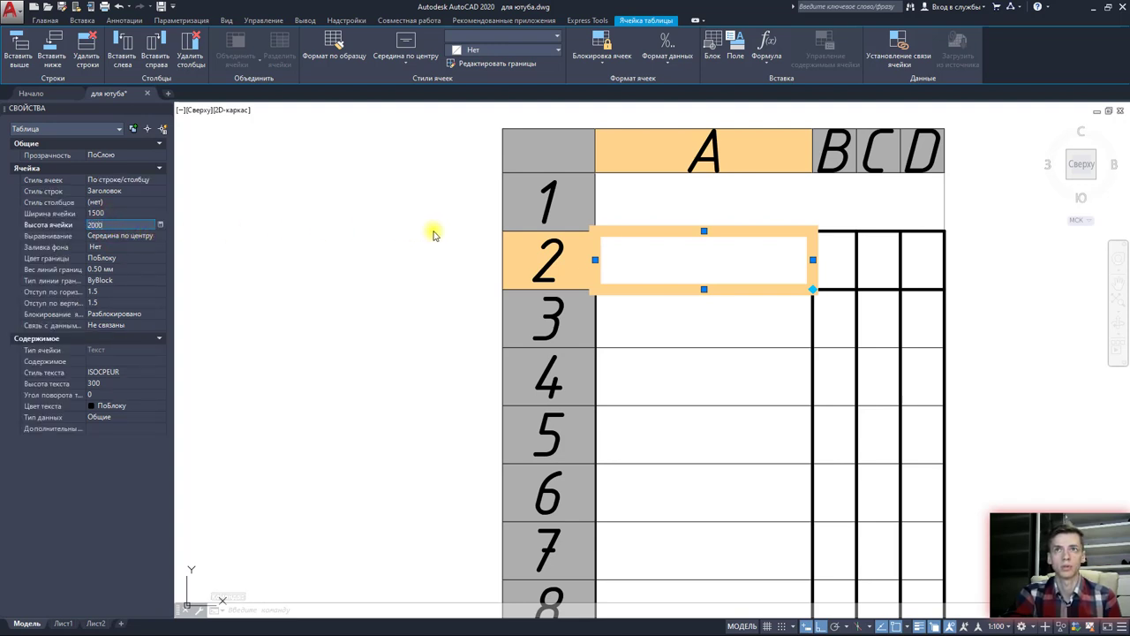
pyautogui.click(688, 315)
pyautogui.moveTo(698, 309); pyautogui.dragTo(511, 265, button='middle')
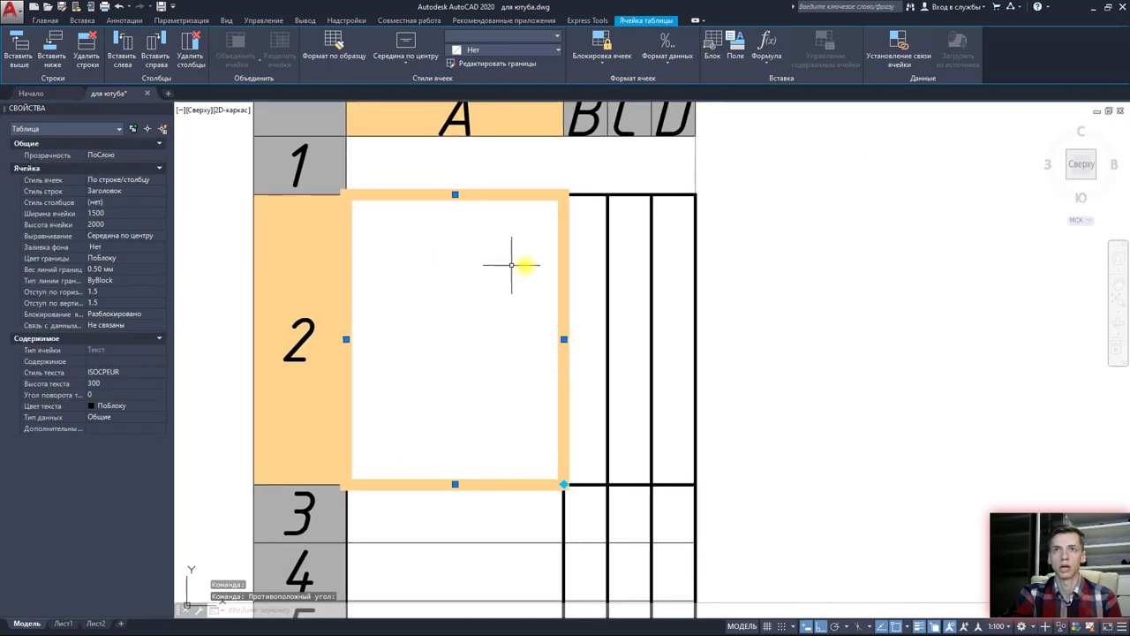
# Step: Set column B width to 8000 and column C width to 2000
pyautogui.click(582, 262)
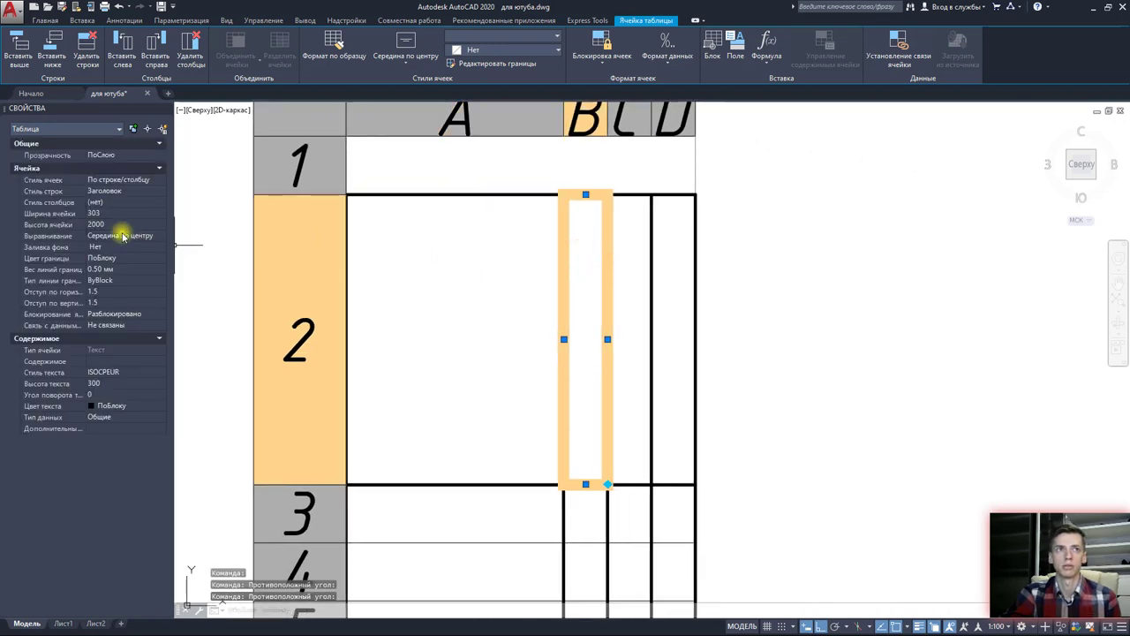
pyautogui.click(118, 213)
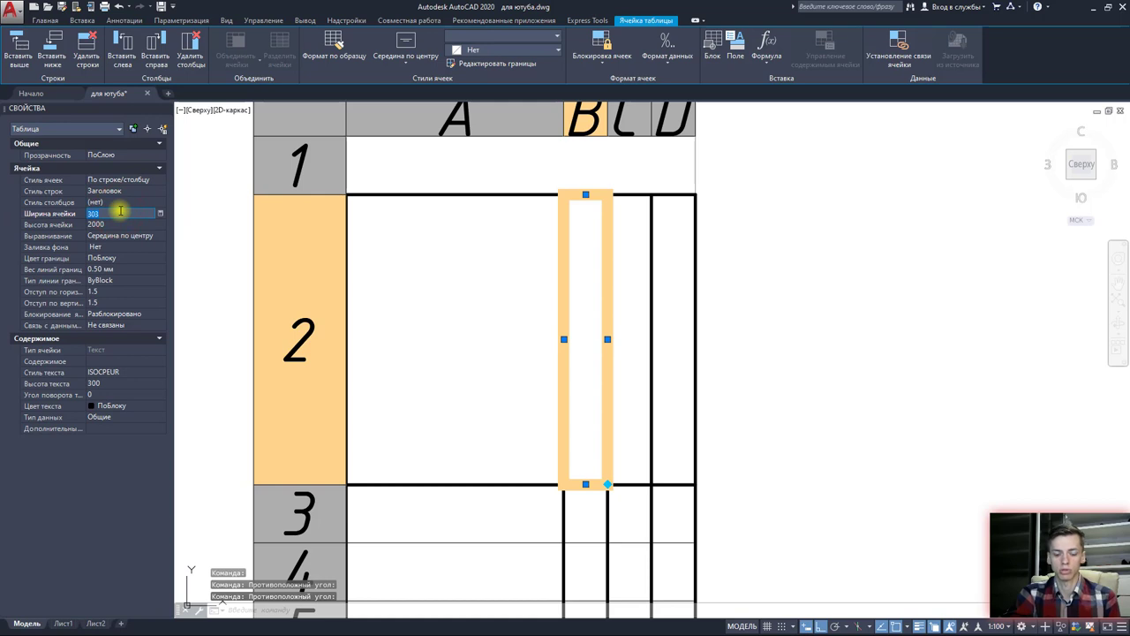
pyautogui.write('8000')
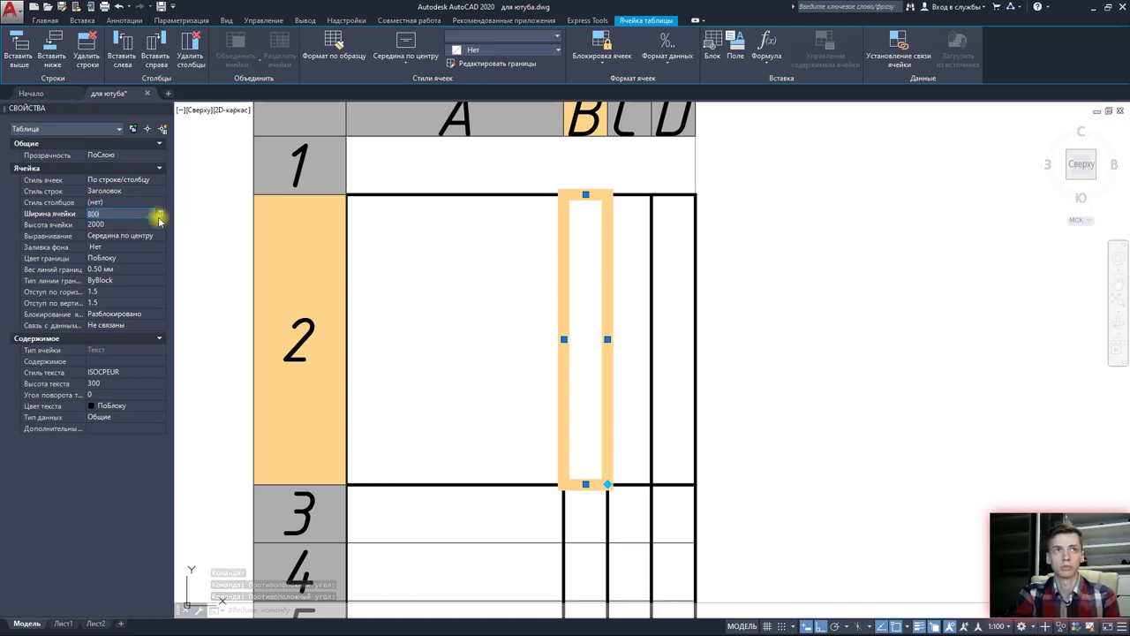
pyautogui.click(578, 309)
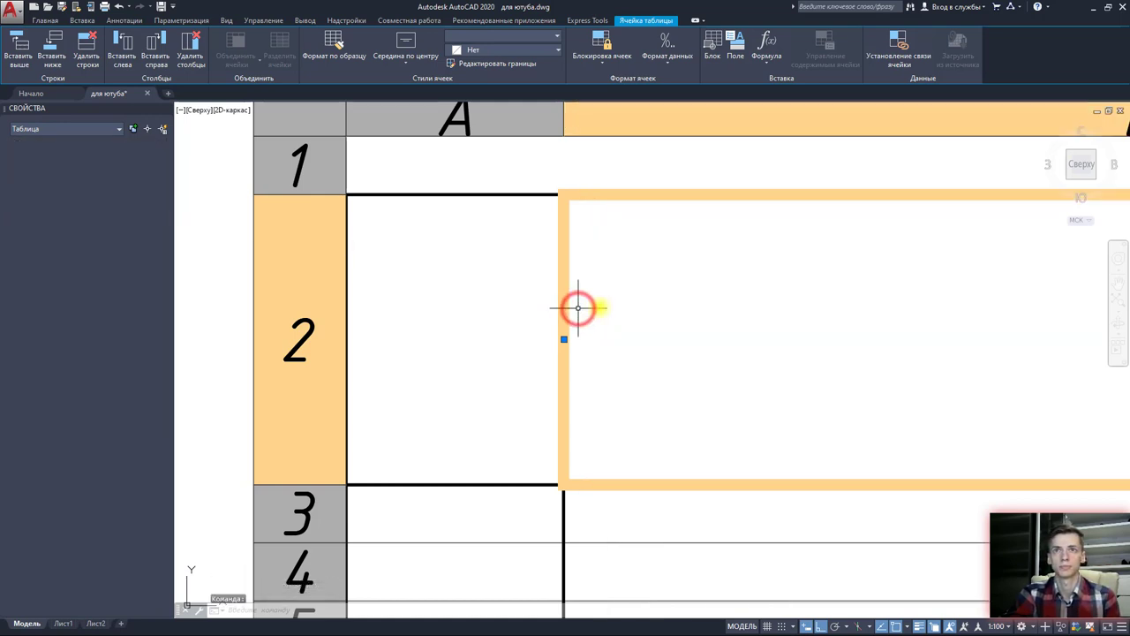
pyautogui.scroll(-4, 497, 295)
pyautogui.scroll(2, 607, 315)
pyautogui.click(661, 308)
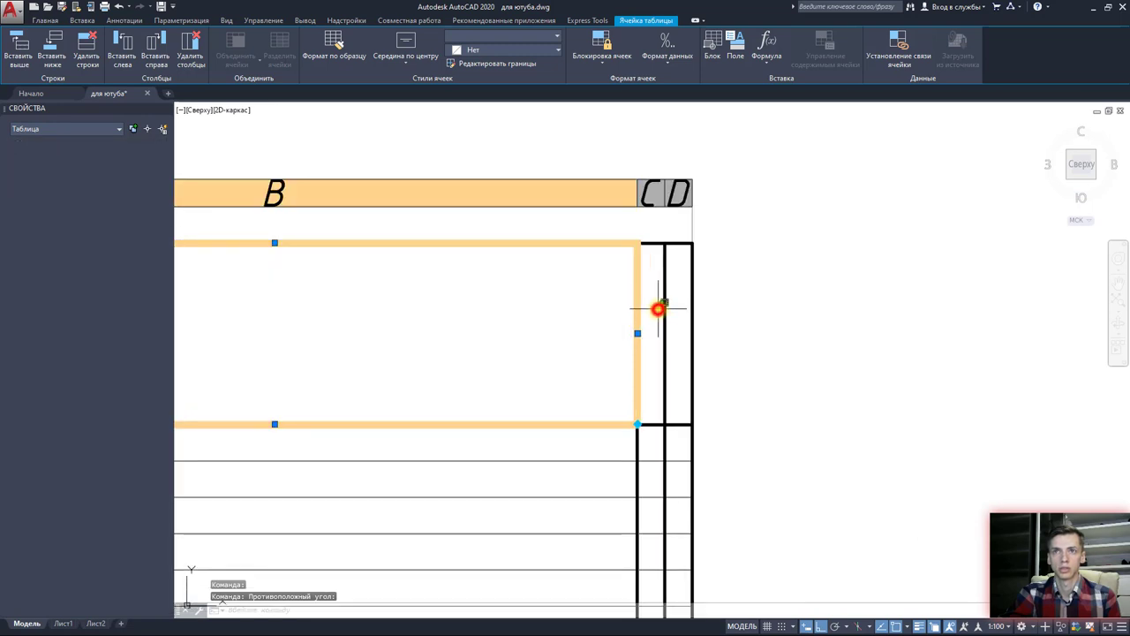
pyautogui.click(119, 213)
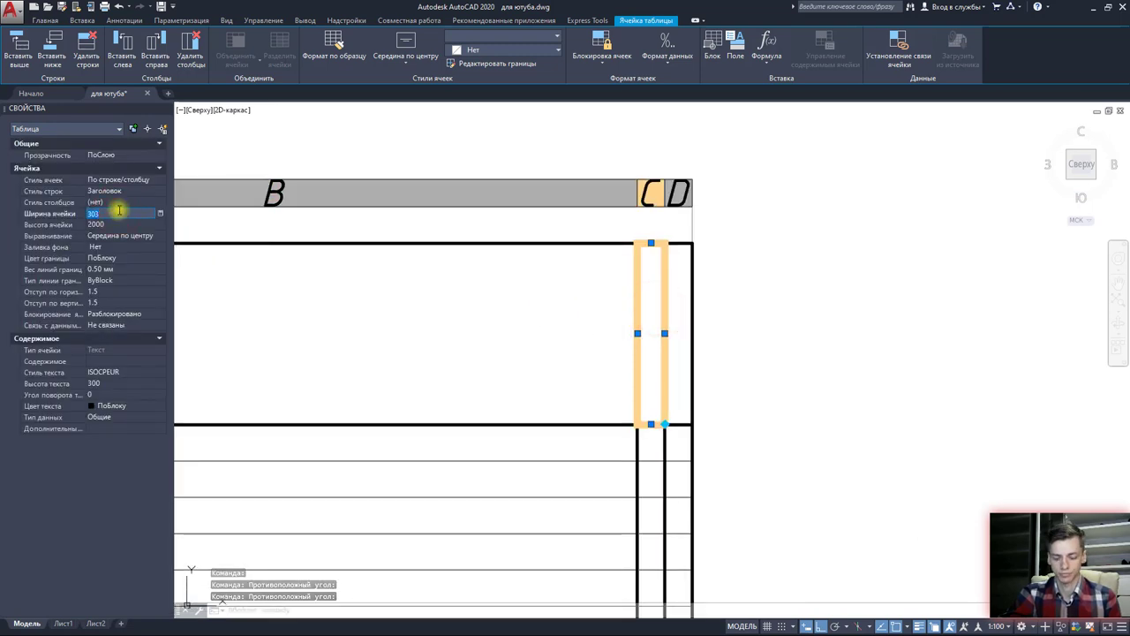
pyautogui.write('2000')
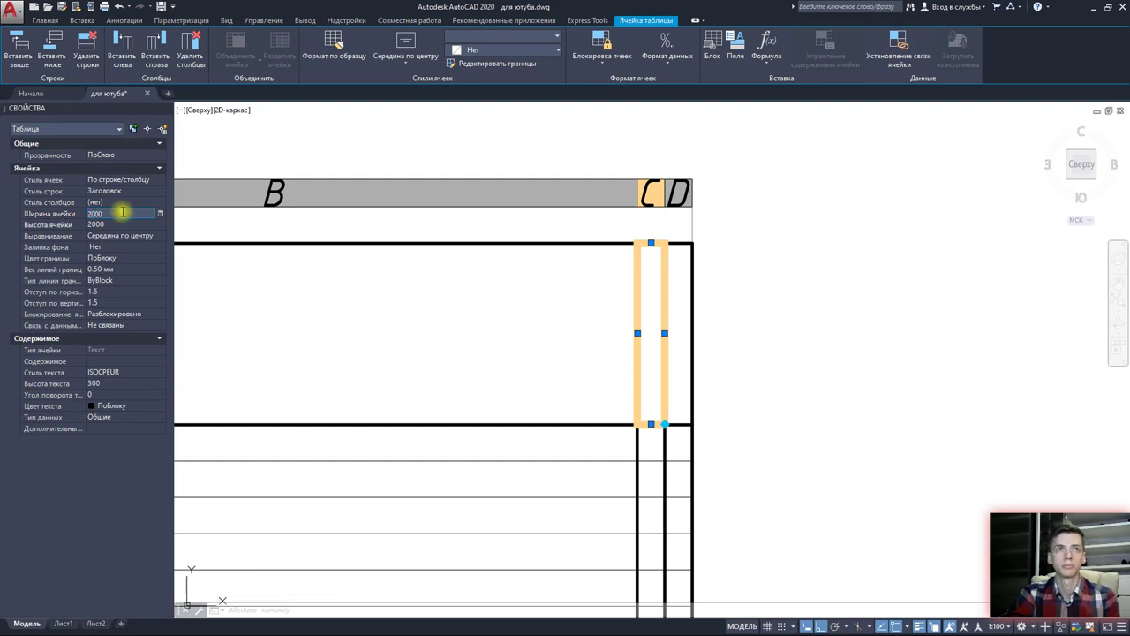
pyautogui.press('Return')
# Step: Set column D width to 1000 and zoom out to see the whole table
pyautogui.moveTo(571, 303); pyautogui.dragTo(265, 296, button='middle')
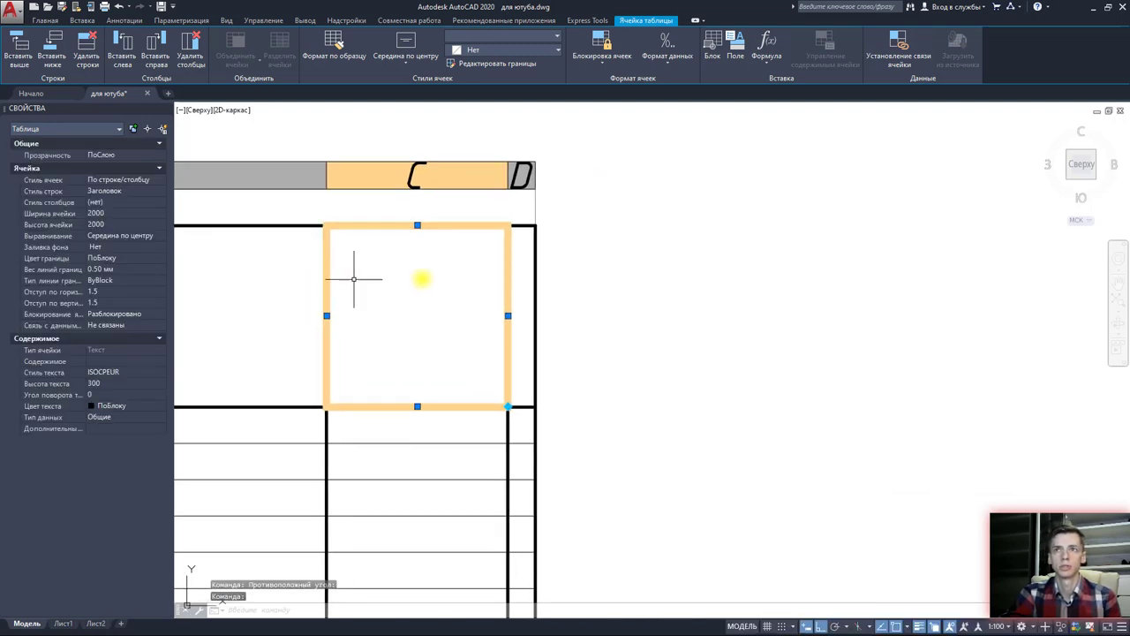
pyautogui.click(521, 288)
pyautogui.click(125, 214)
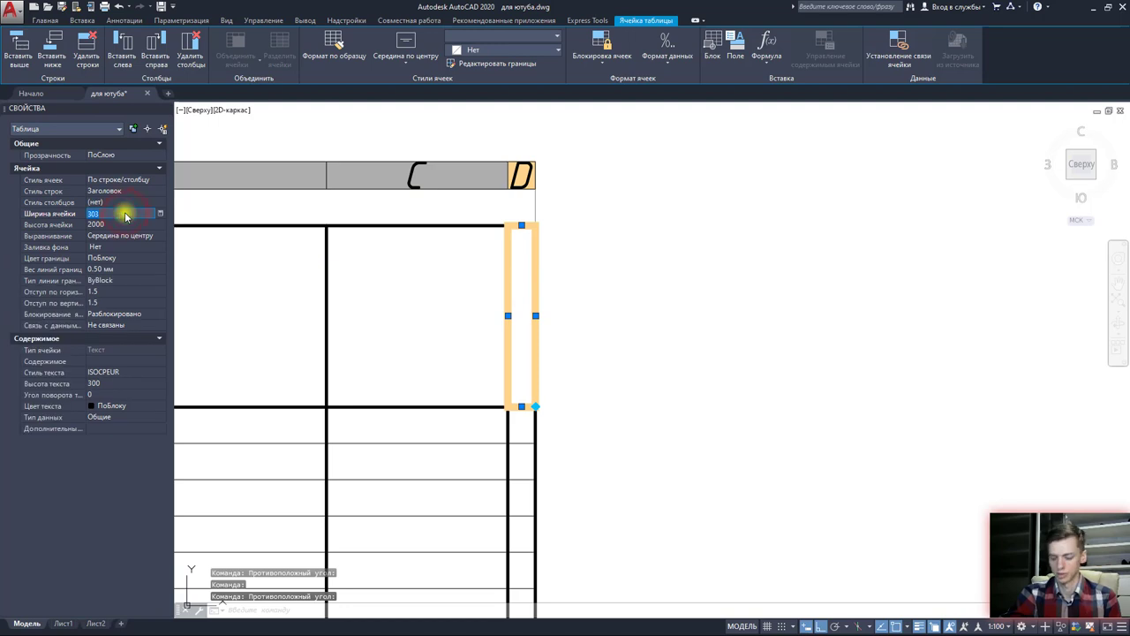
pyautogui.press('Return')
pyautogui.click(315, 285)
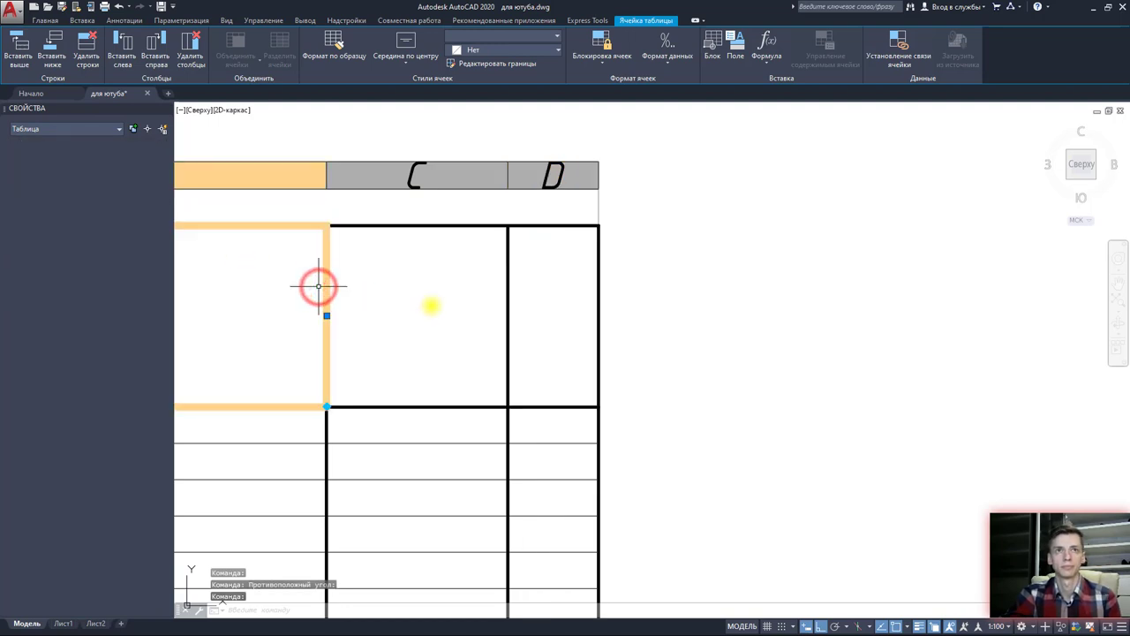
pyautogui.scroll(-1, 315, 286)
pyautogui.moveTo(315, 285); pyautogui.dragTo(736, 361, button='middle')
pyautogui.press('Escape')
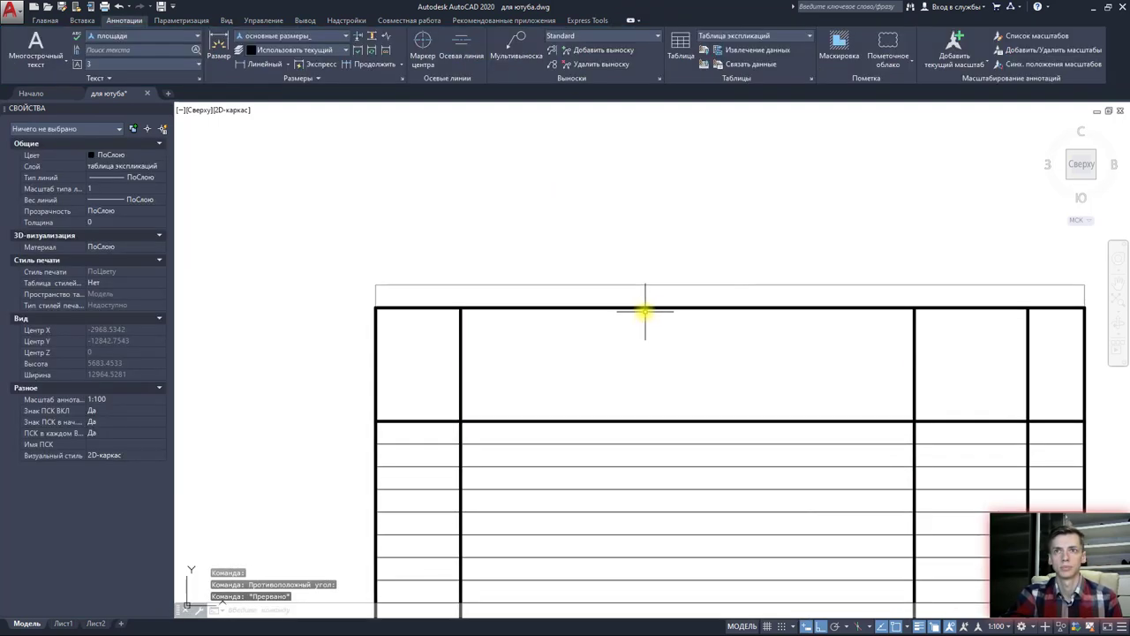
pyautogui.moveTo(646, 312); pyautogui.dragTo(596, 268, button='middle')
# Step: Set the title row height to 800
pyautogui.click(595, 268)
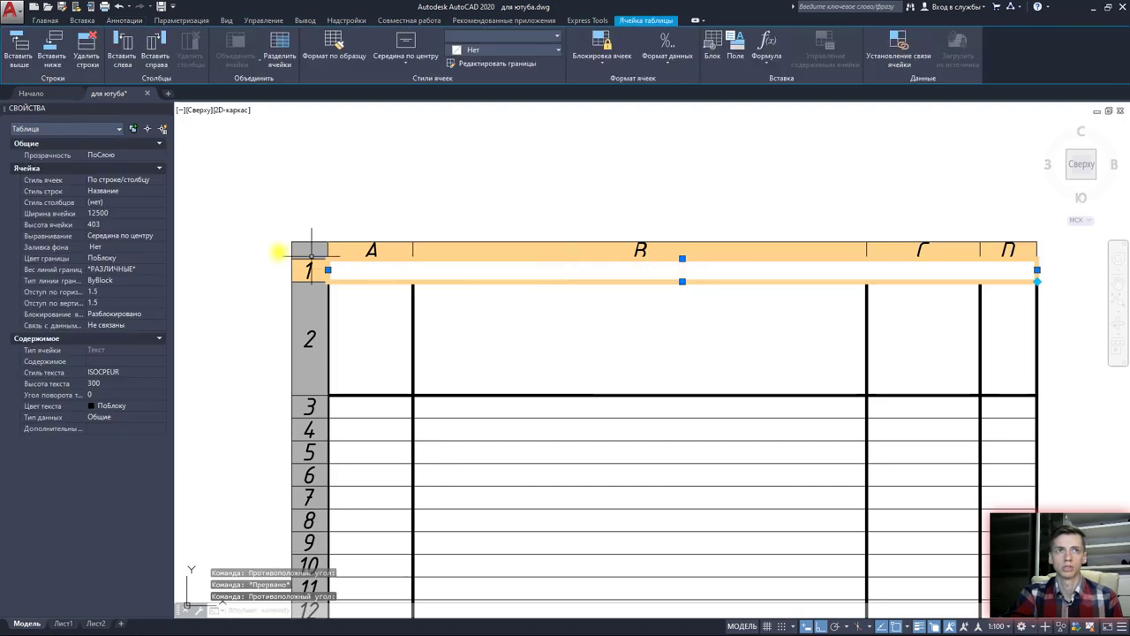
pyautogui.click(128, 224)
pyautogui.write('800')
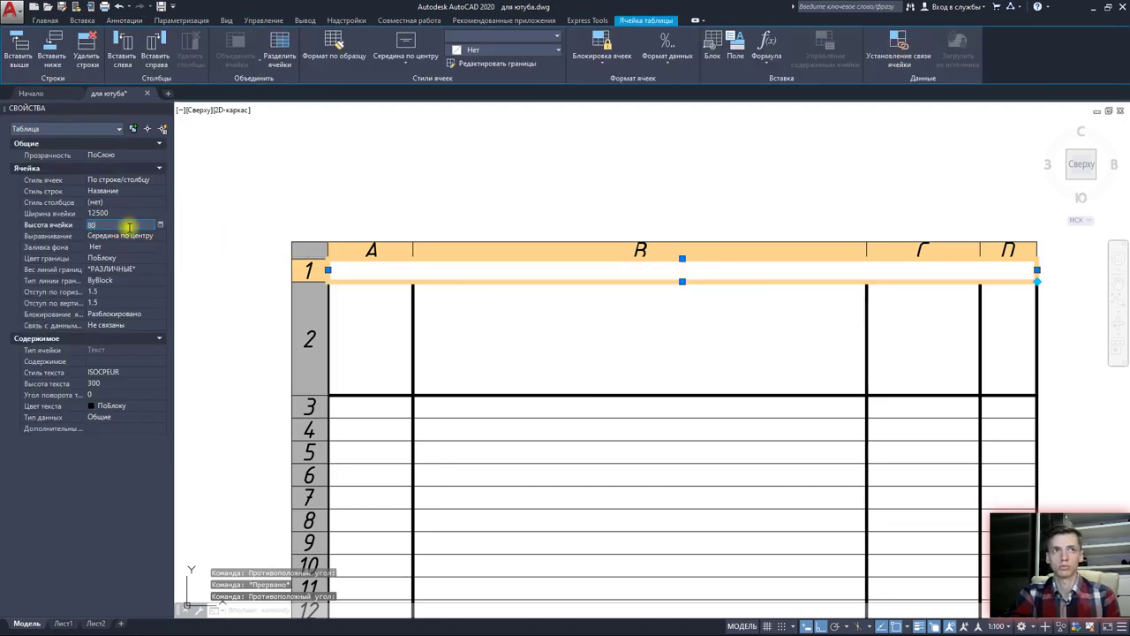
pyautogui.press('Return')
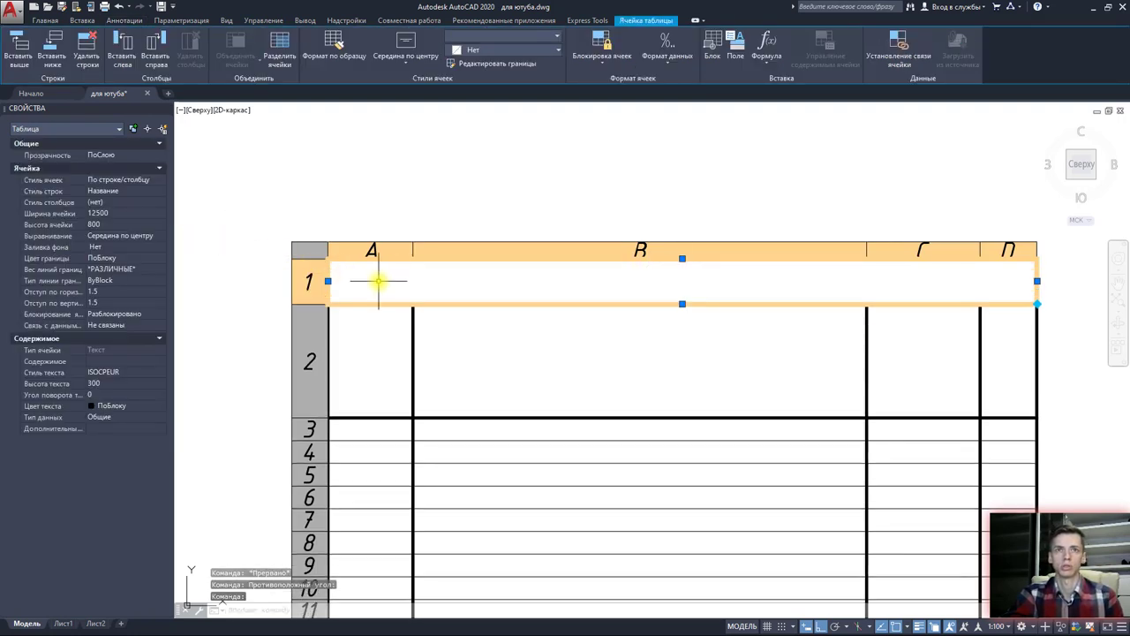
pyautogui.press('Escape')
pyautogui.moveTo(409, 308); pyautogui.dragTo(403, 250, button='middle')
pyautogui.scroll(-2, 403, 254)
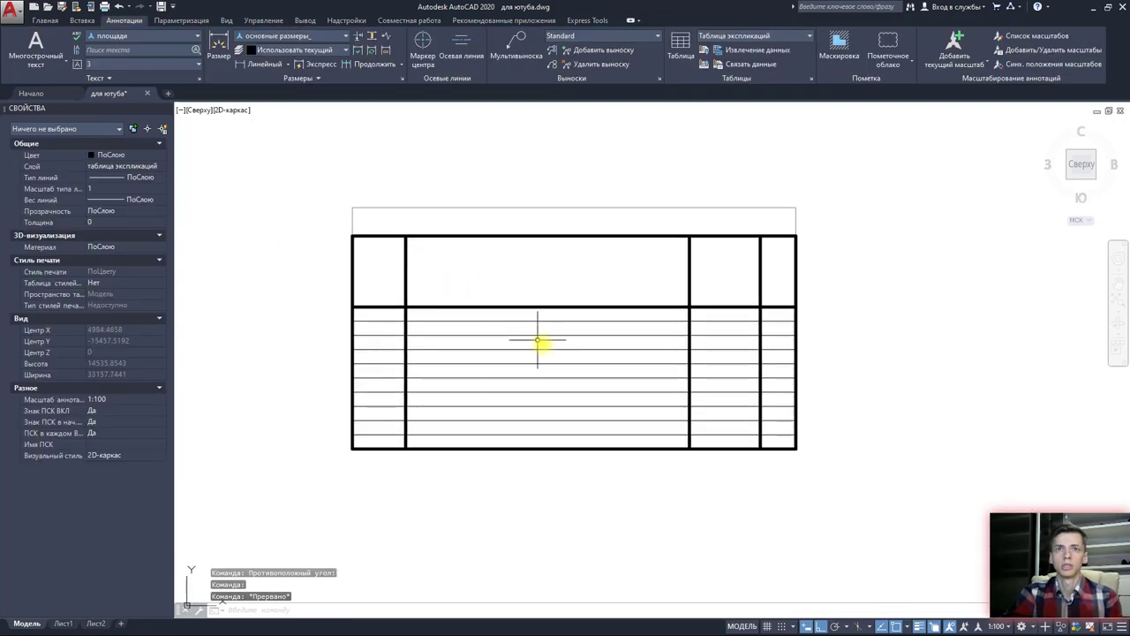
# Step: Select data rows 3–12 and set their height to 800
pyautogui.click(781, 436)
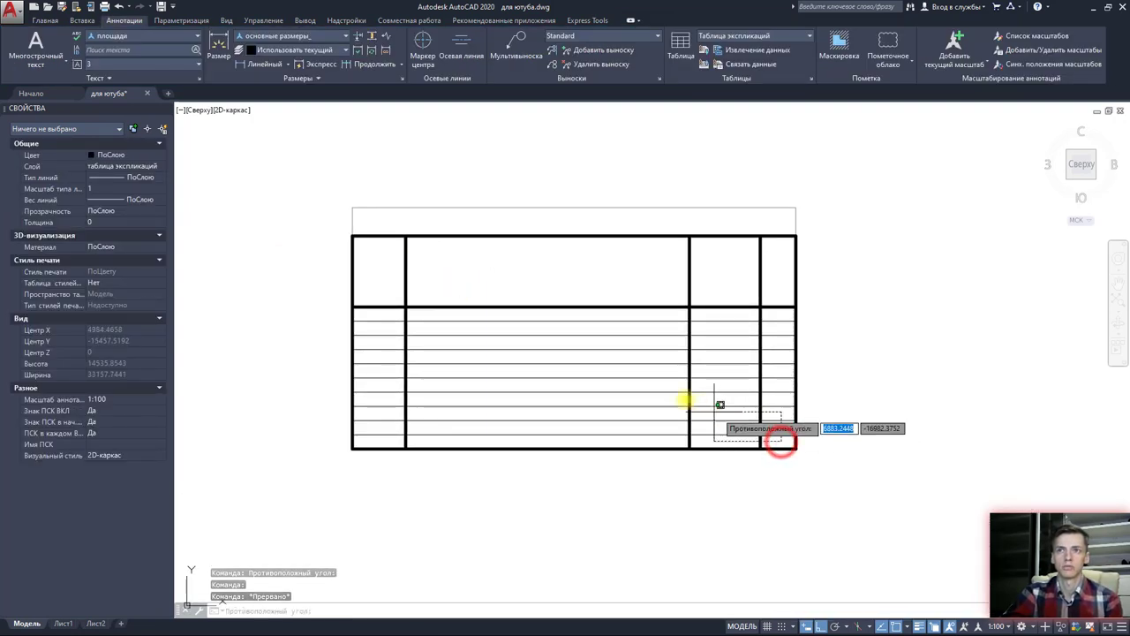
pyautogui.click(371, 320)
pyautogui.moveTo(371, 325); pyautogui.dragTo(545, 268)
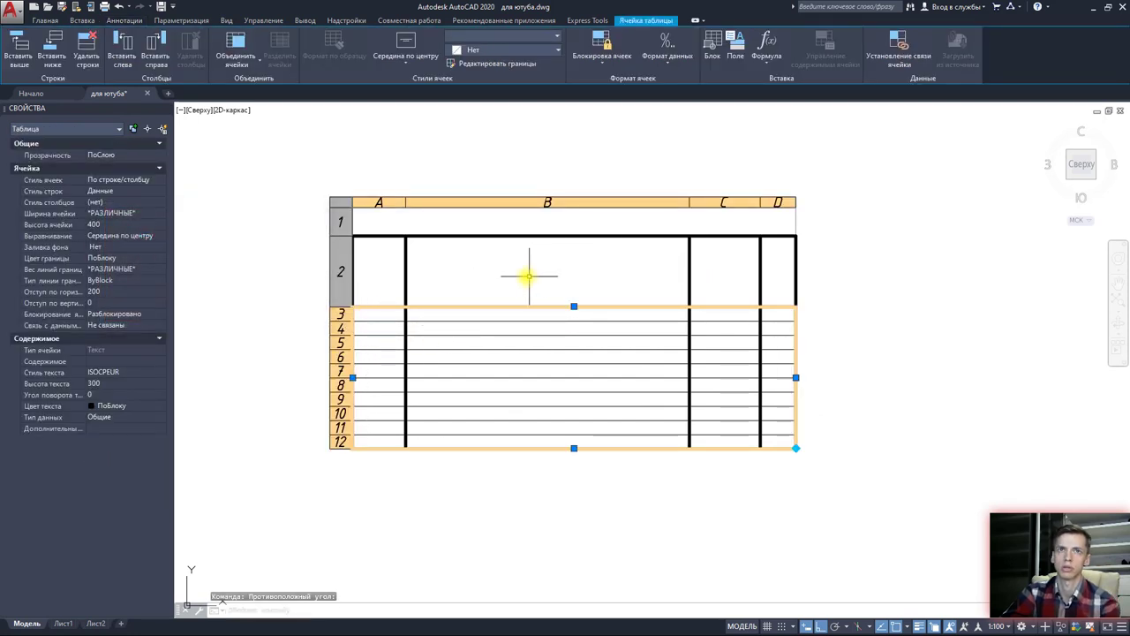
pyautogui.click(121, 224)
pyautogui.write('800')
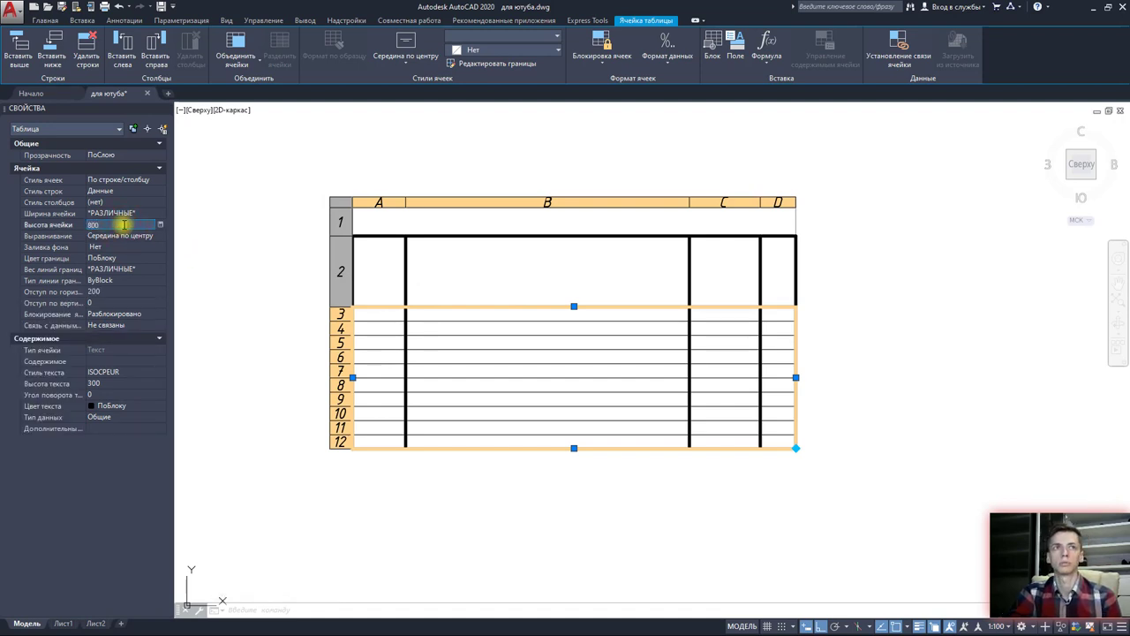
pyautogui.press('Return')
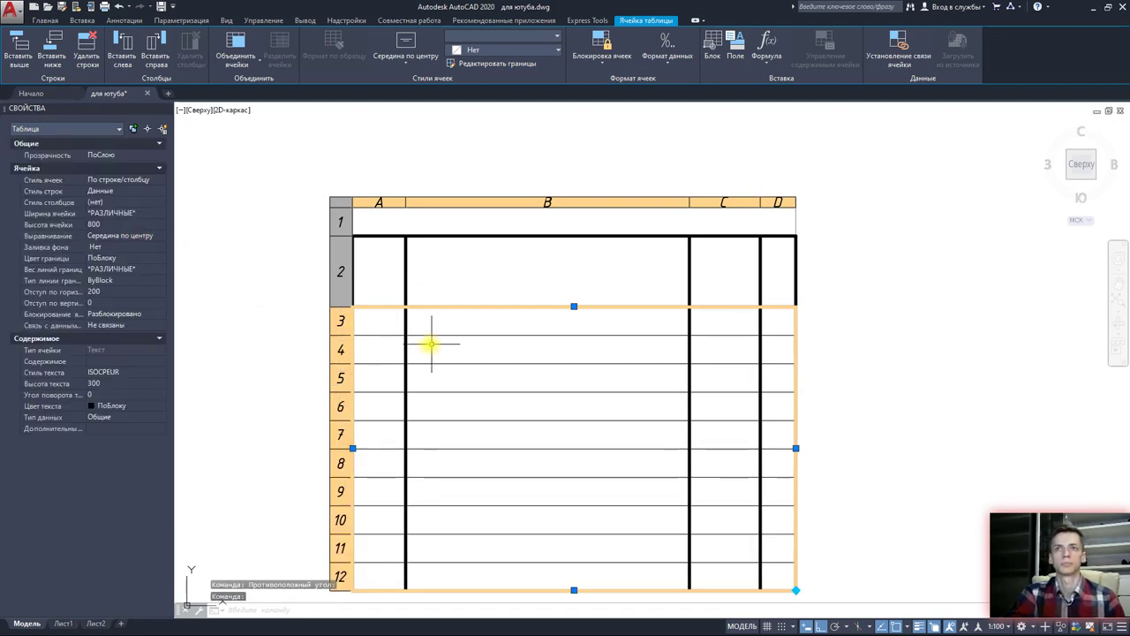
pyautogui.moveTo(433, 341); pyautogui.dragTo(391, 283, button='middle')
pyautogui.press('Escape')
pyautogui.moveTo(433, 318); pyautogui.dragTo(459, 314, button='middle')
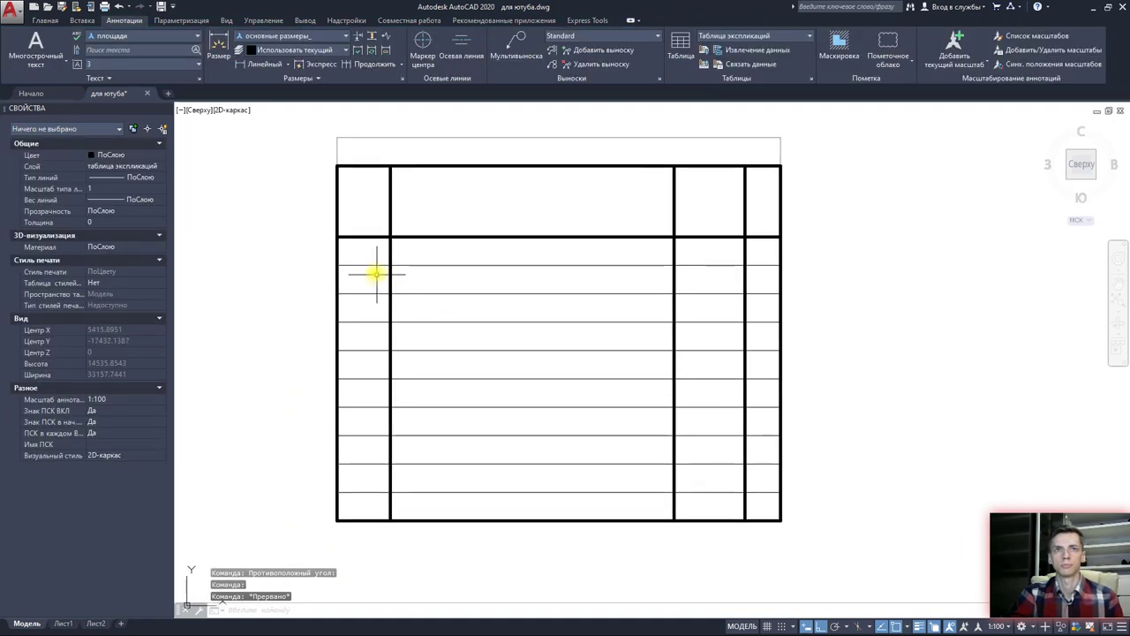
# Step: Reselect cells A3–D12 and A3–A12, then select the title row cell
pyautogui.moveTo(764, 508); pyautogui.dragTo(362, 254)
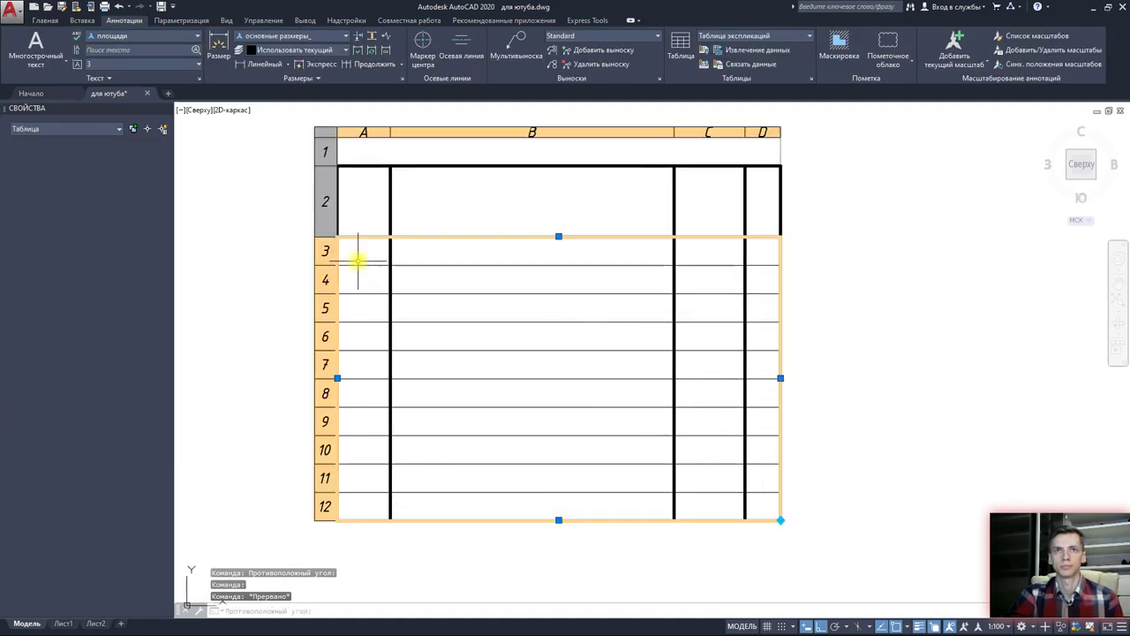
pyautogui.press('Escape')
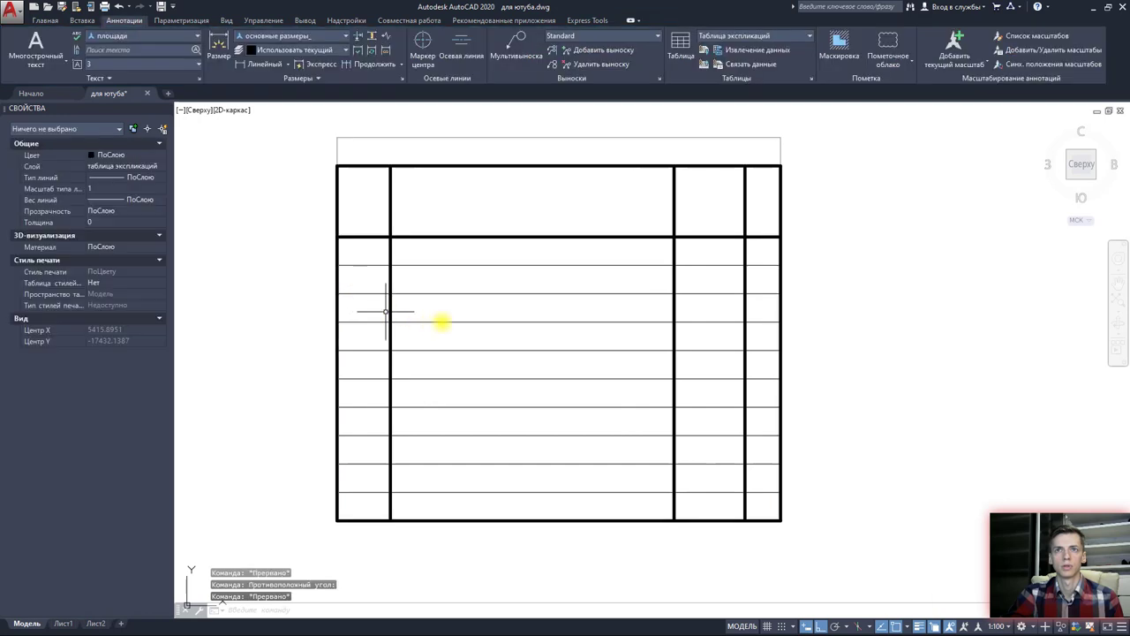
pyautogui.moveTo(465, 320)
pyautogui.mouseDown(button='middle')
pyautogui.moveTo(492, 341)
pyautogui.moveTo(516, 314)
pyautogui.mouseUp(button='middle')
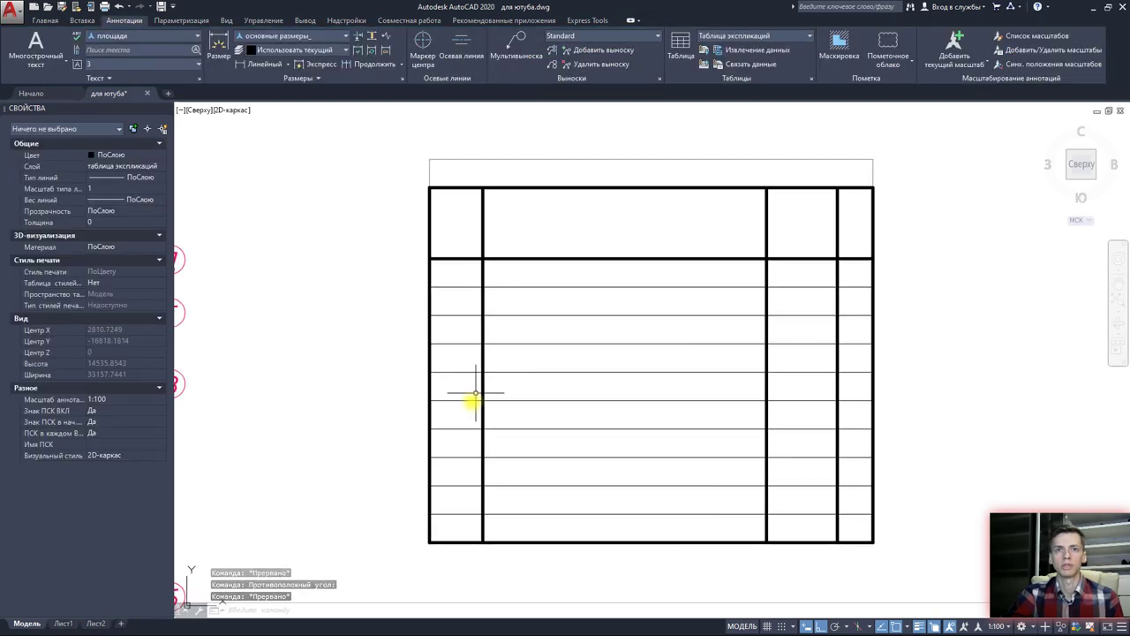
pyautogui.click(477, 534)
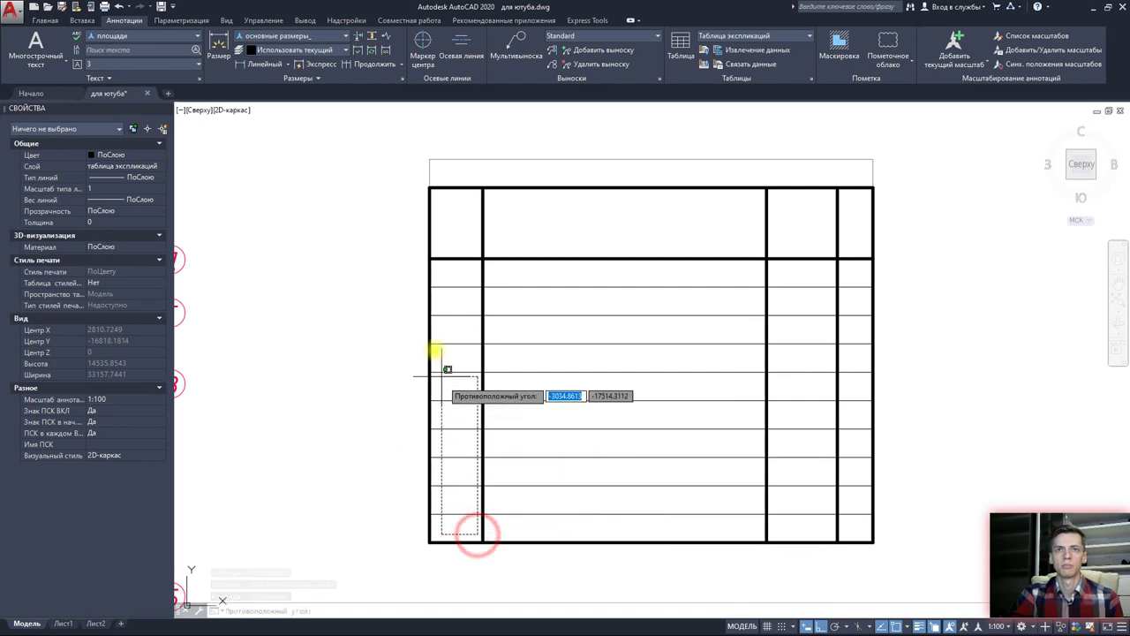
pyautogui.click(447, 281)
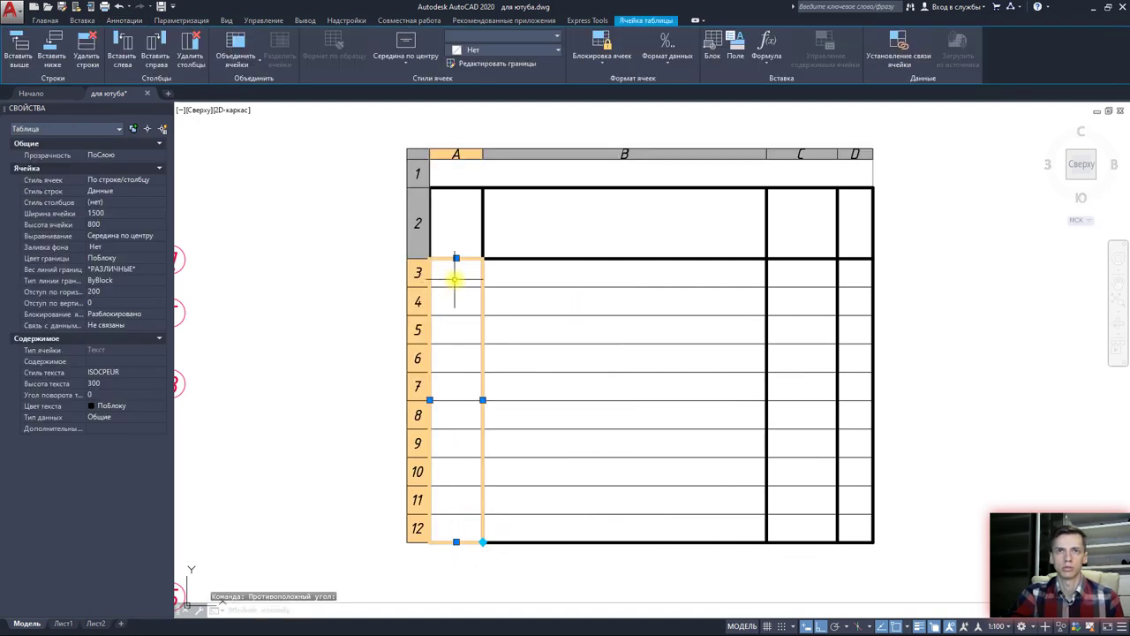
pyautogui.press('Escape')
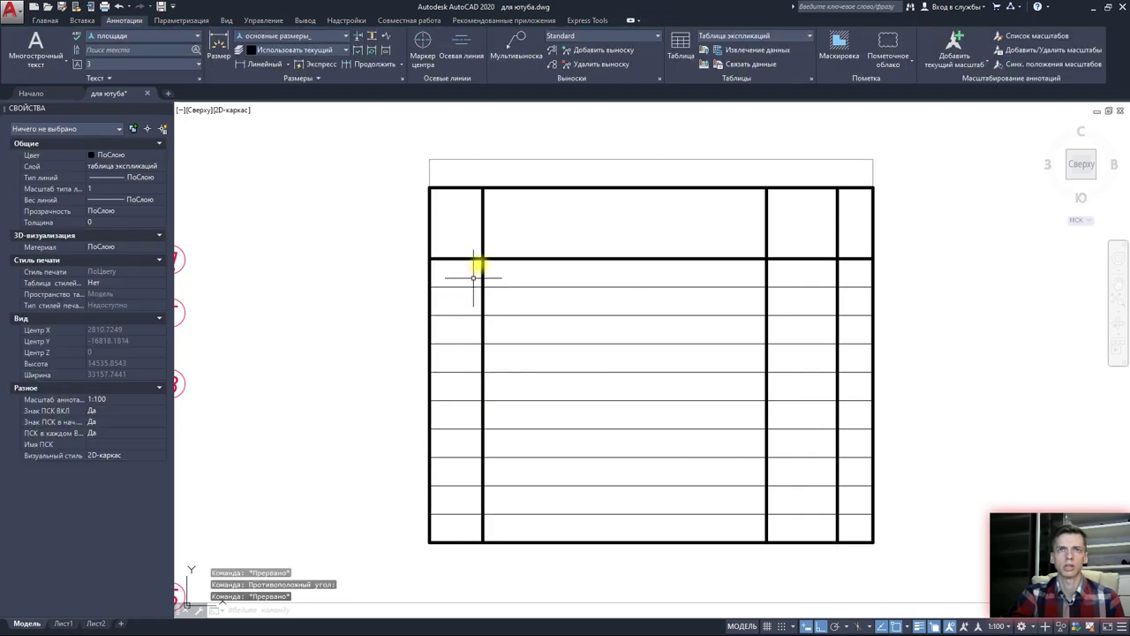
pyautogui.click(606, 172)
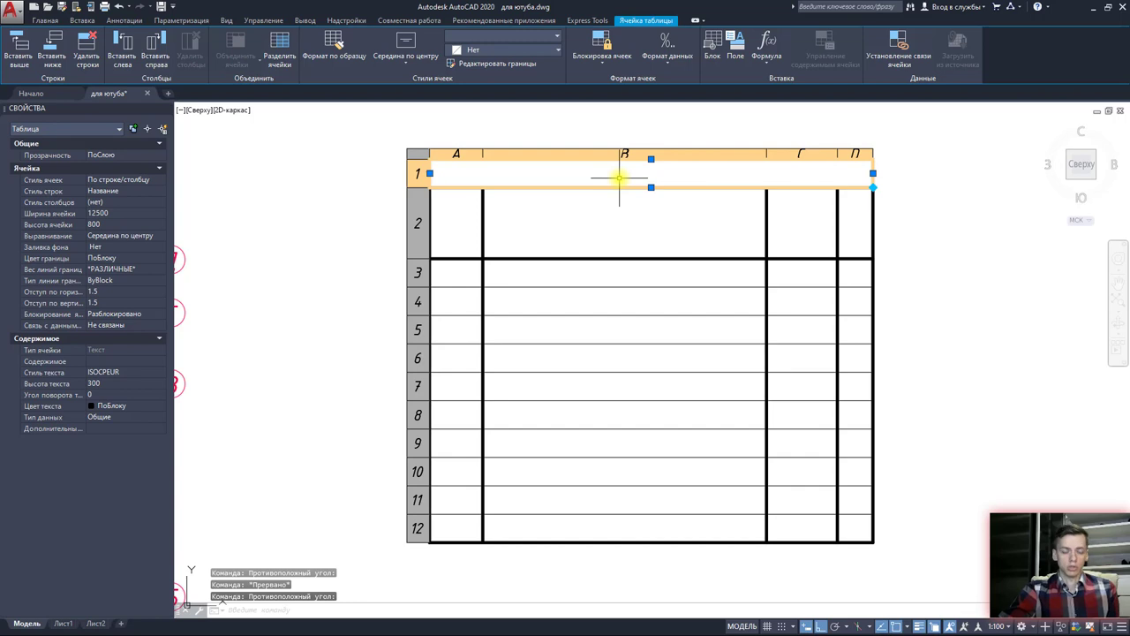
# Step: Type the title 'Экспликация помещений 1 этажа' into the title cell
pyautogui.doubleClick(619, 178)
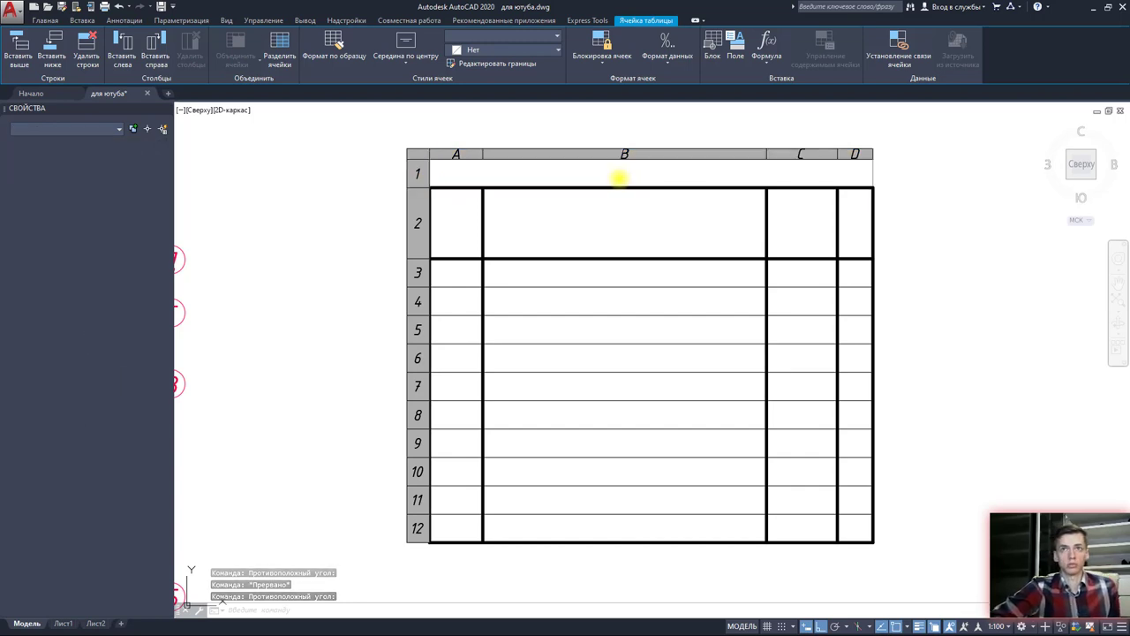
pyautogui.write('З')
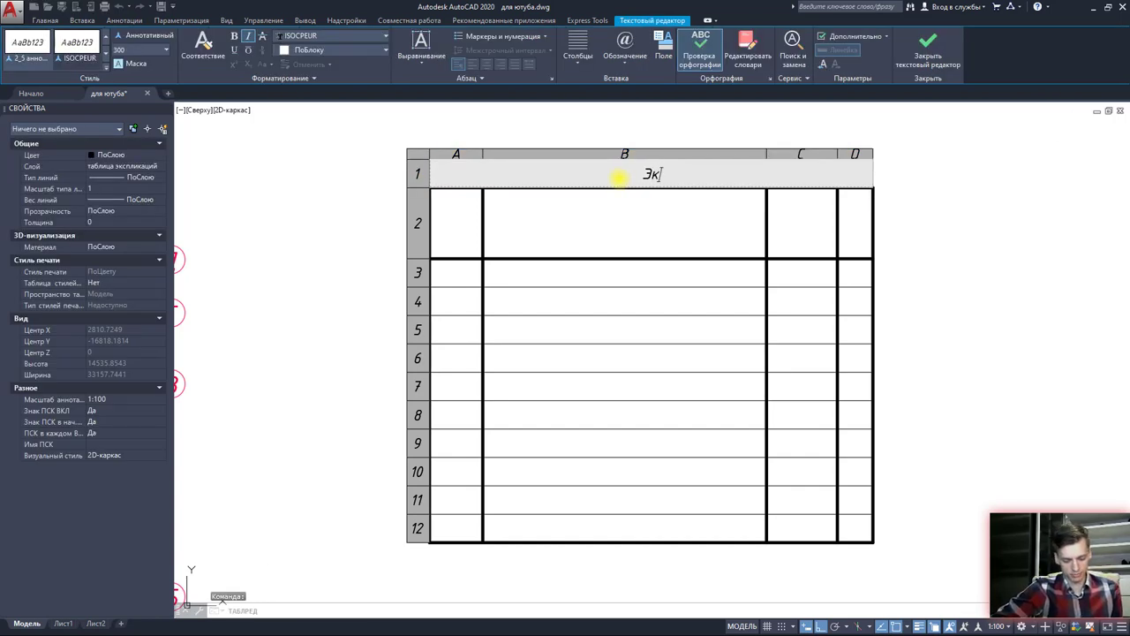
pyautogui.write('ик')
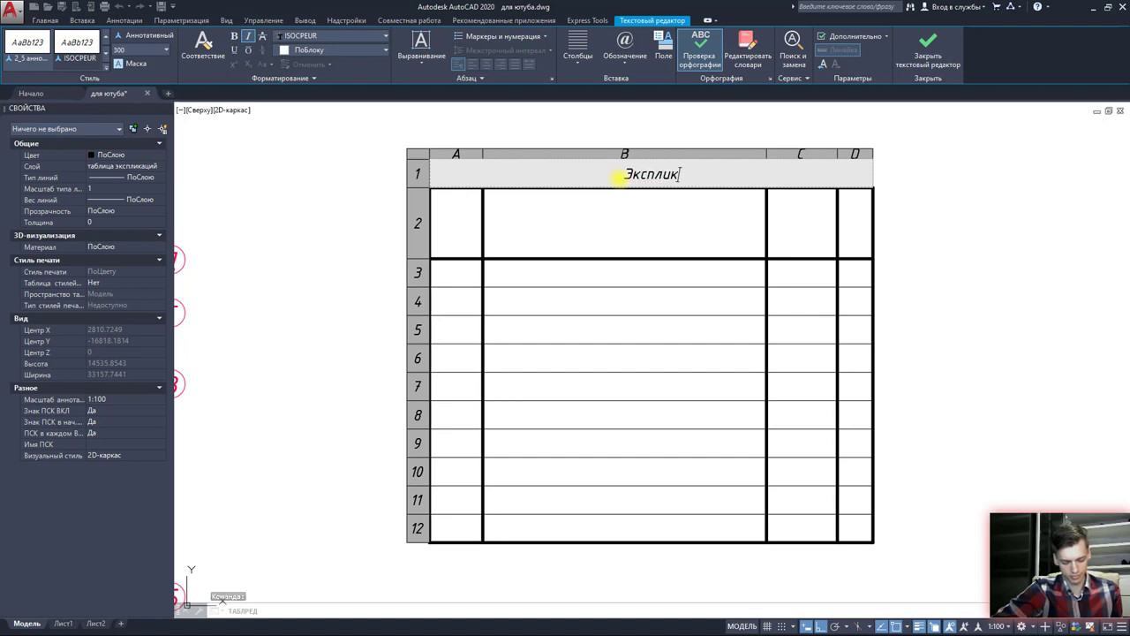
pyautogui.write('ация п')
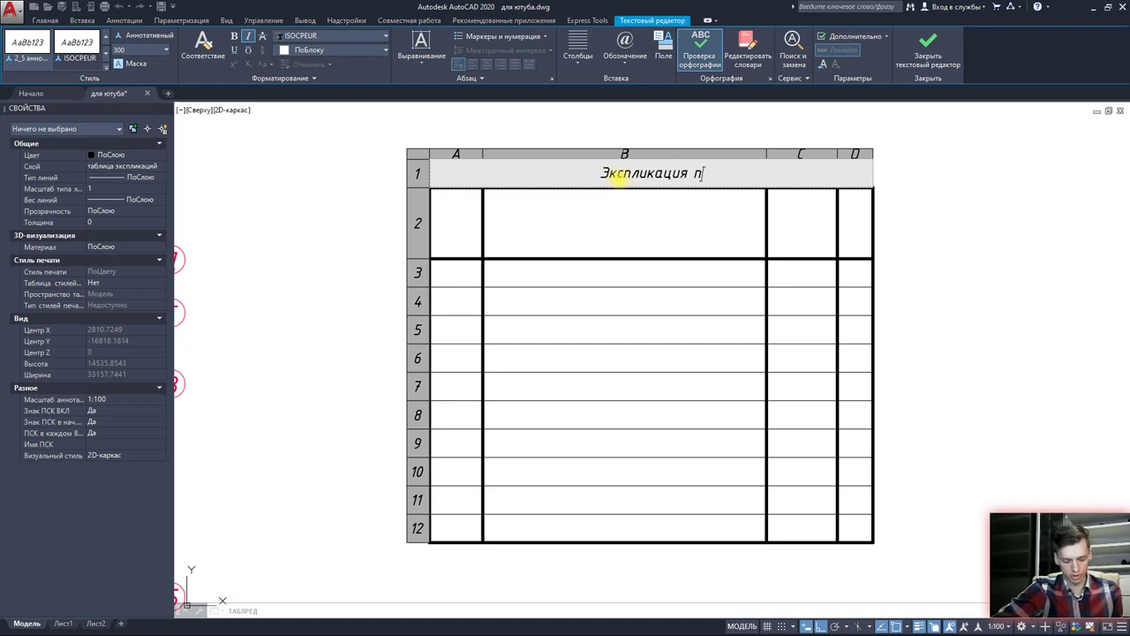
pyautogui.write('омещений ')
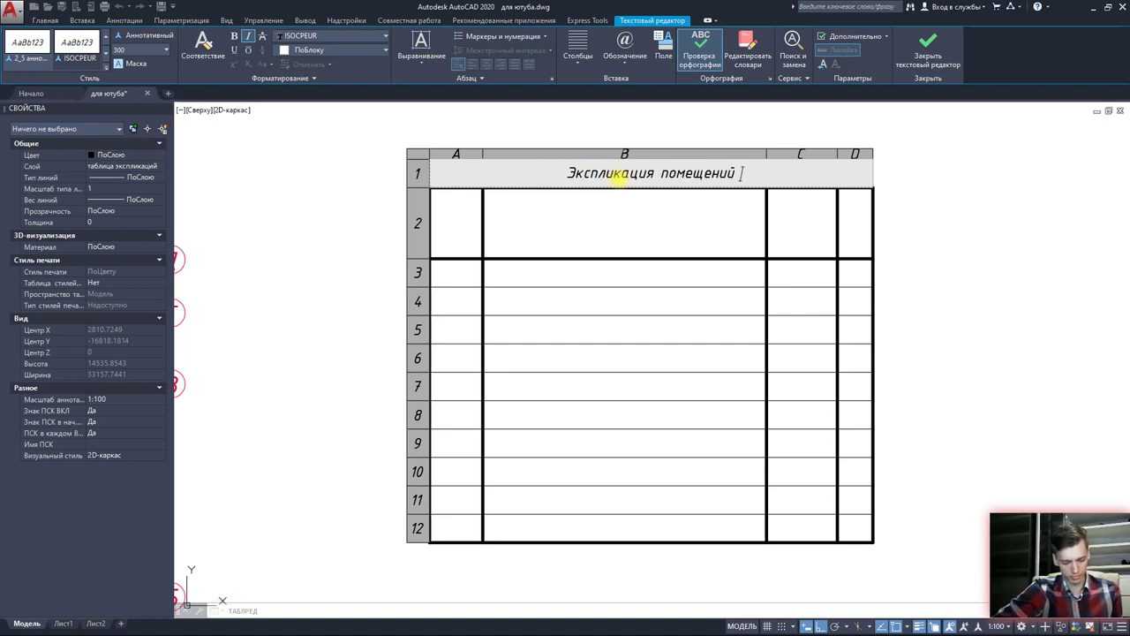
pyautogui.write('1 э')
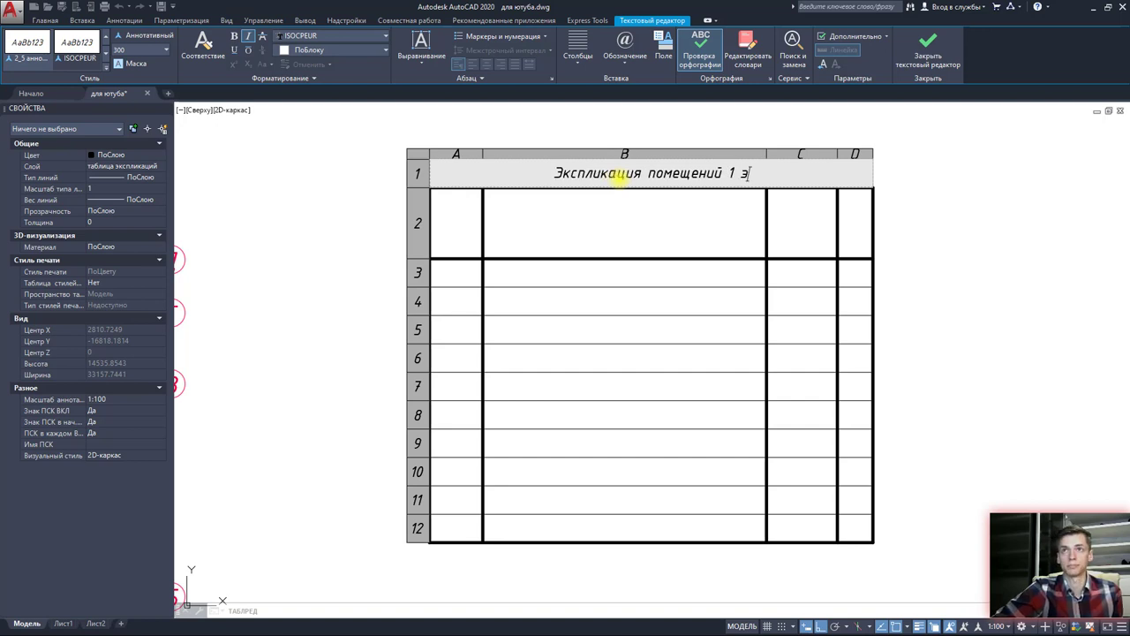
pyautogui.write('тажа')
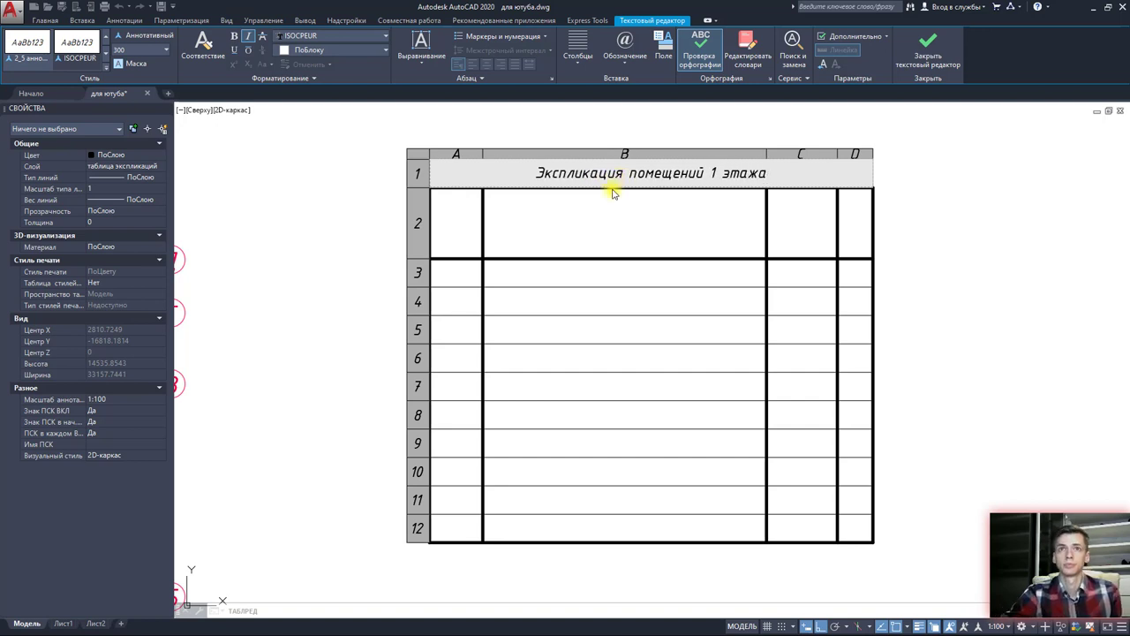
pyautogui.click(457, 225)
# Step: Enter 'Номер помещения' over two lines in A2 and 'Наименование' in B2
pyautogui.click(459, 229)
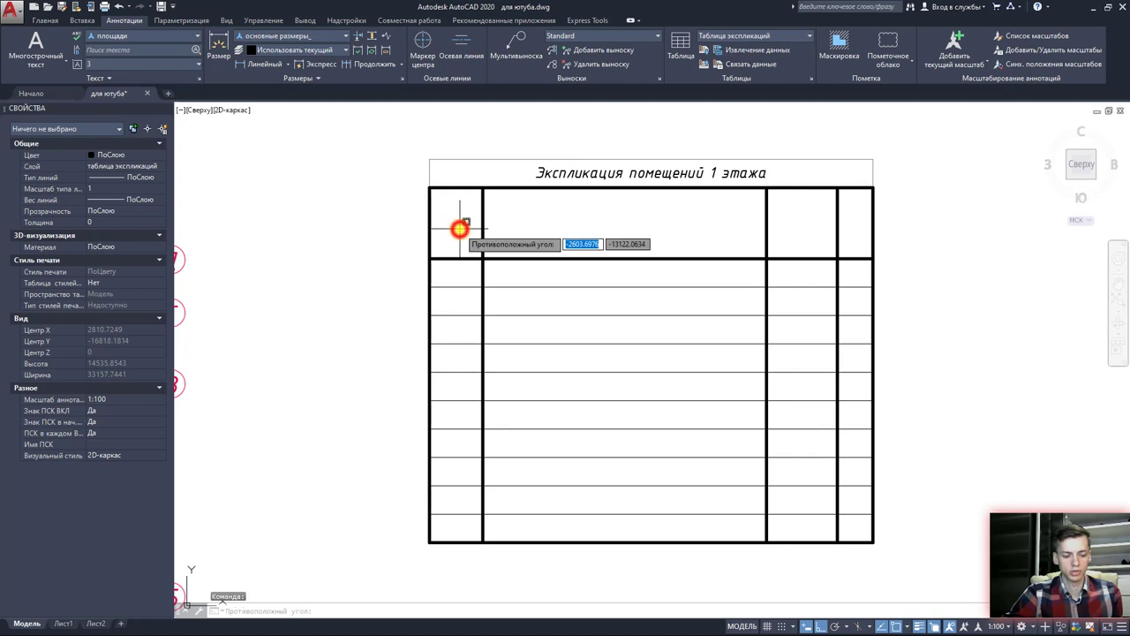
pyautogui.click(459, 229)
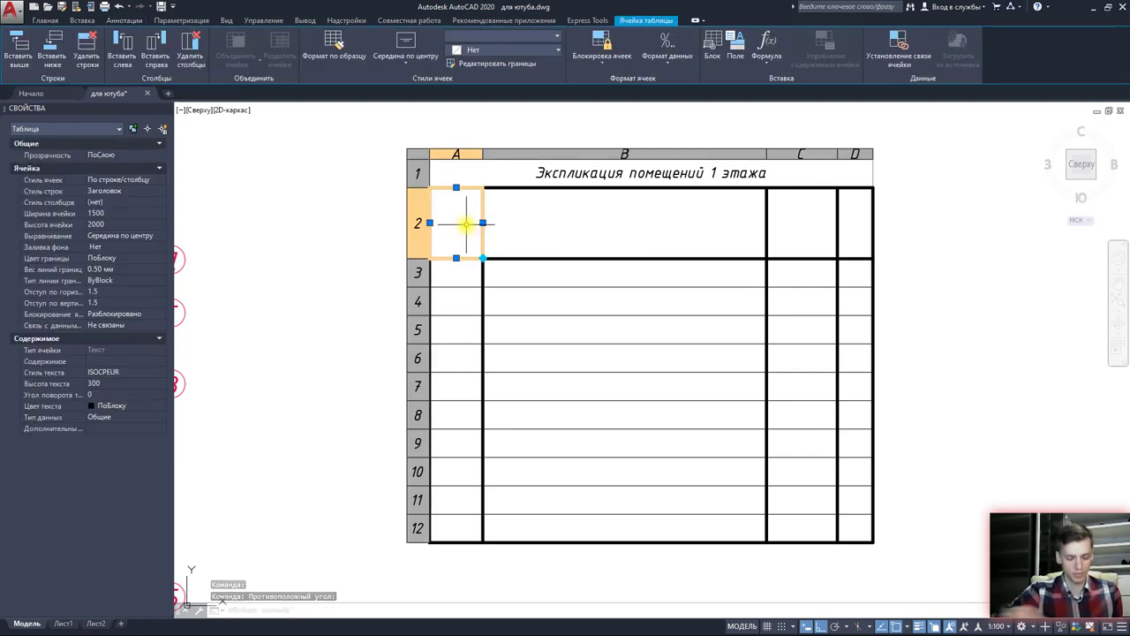
pyautogui.write('Номер')
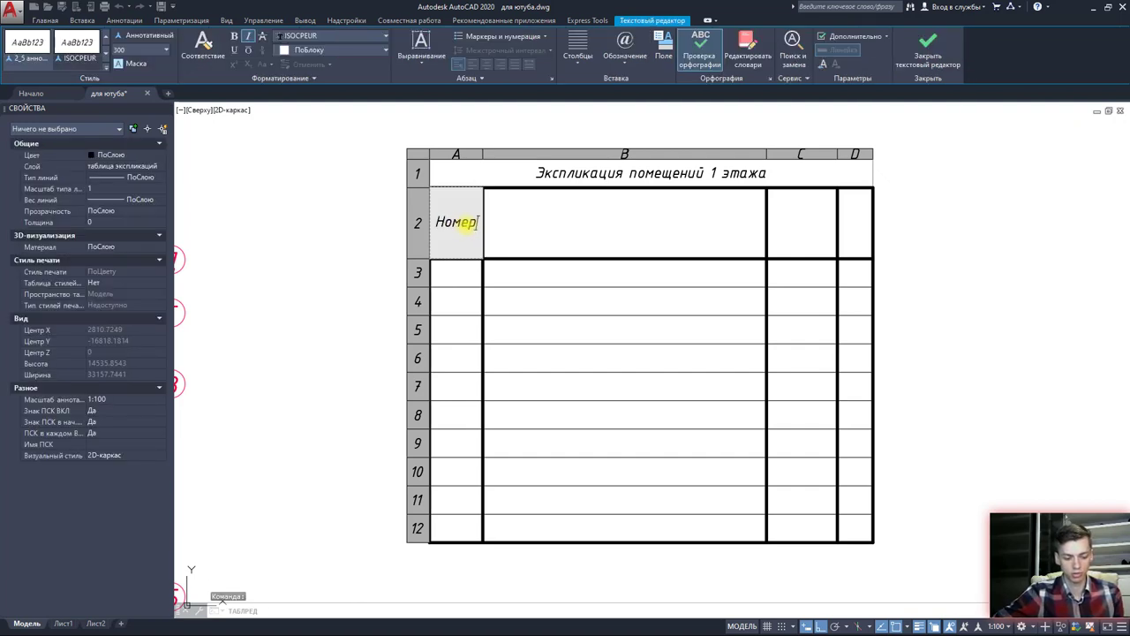
pyautogui.hotkey('alt', 'Return')
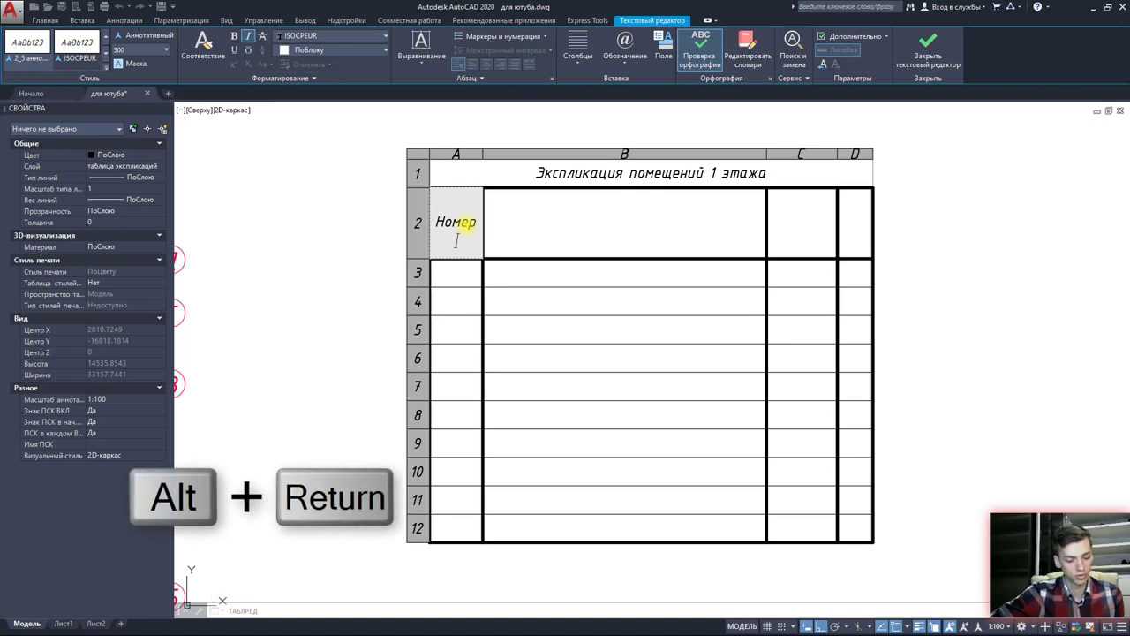
pyautogui.write('поме-')
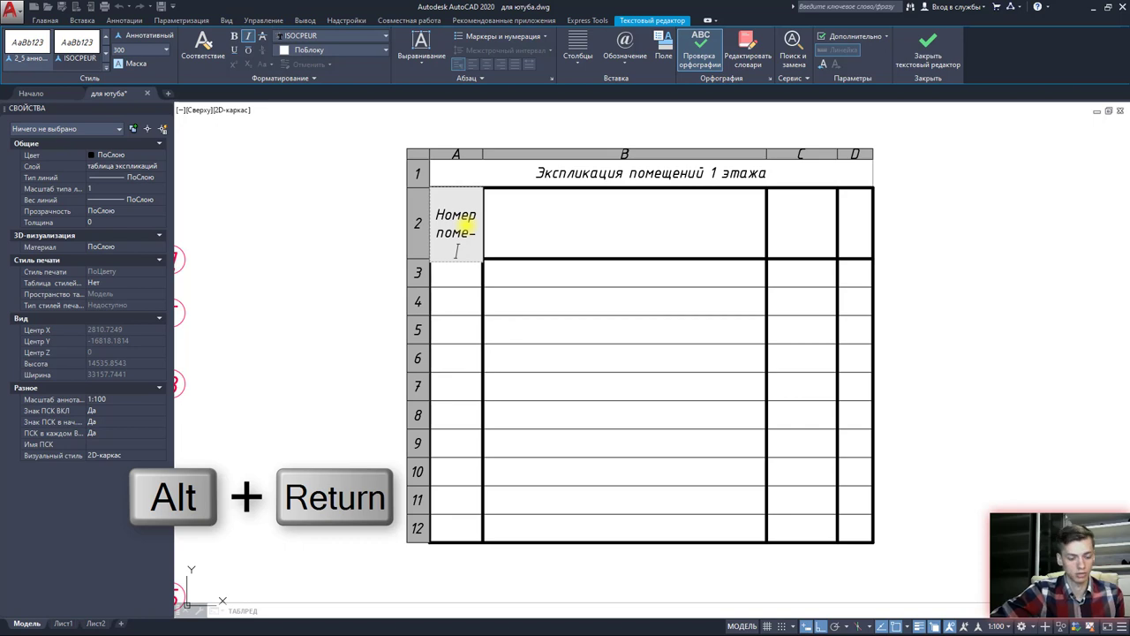
pyautogui.write('ще')
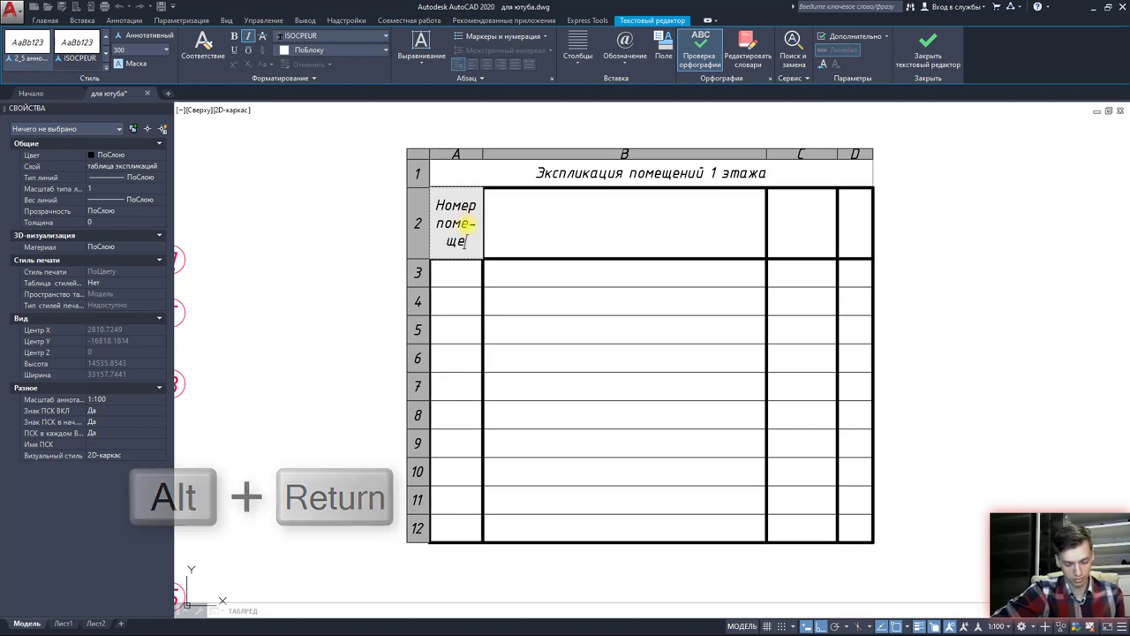
pyautogui.write('ния')
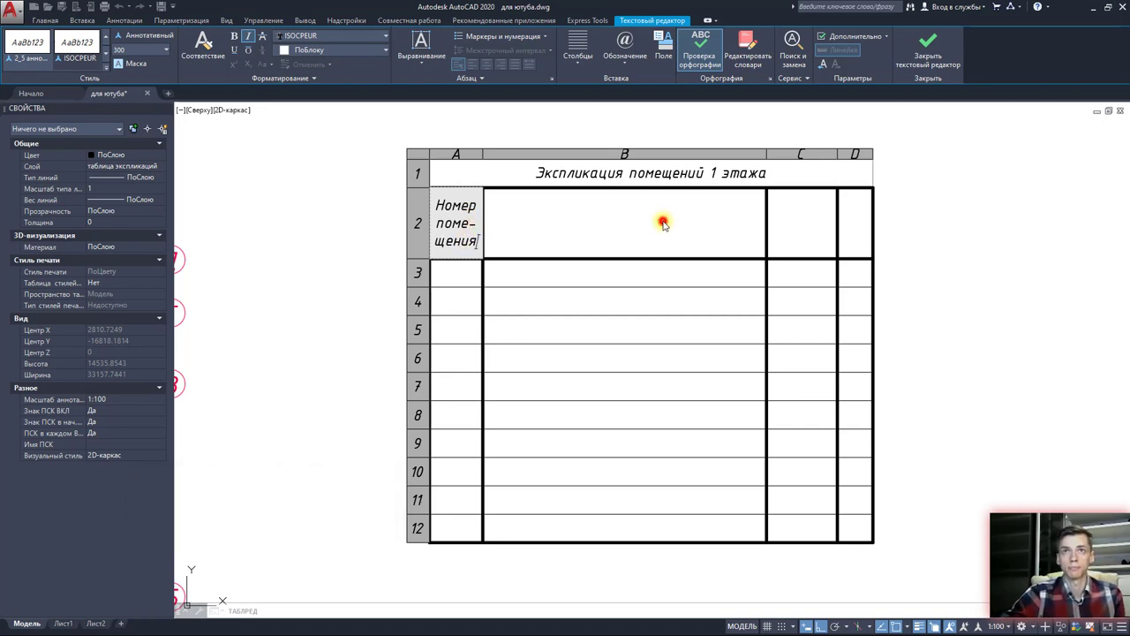
pyautogui.click(660, 220)
pyautogui.click(617, 217)
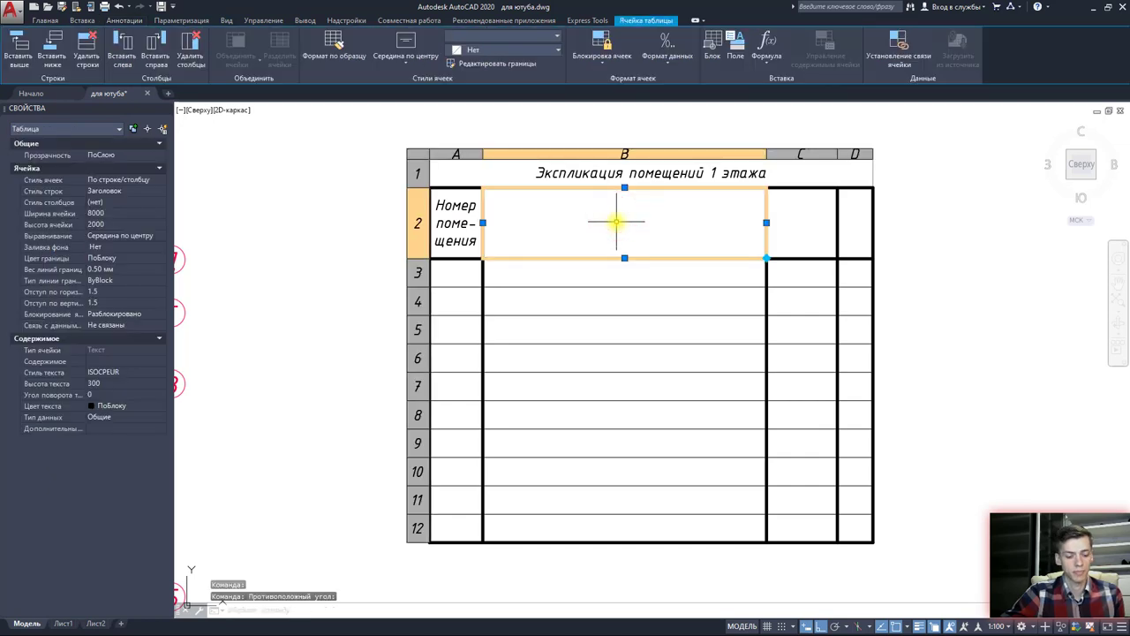
pyautogui.write('Наим')
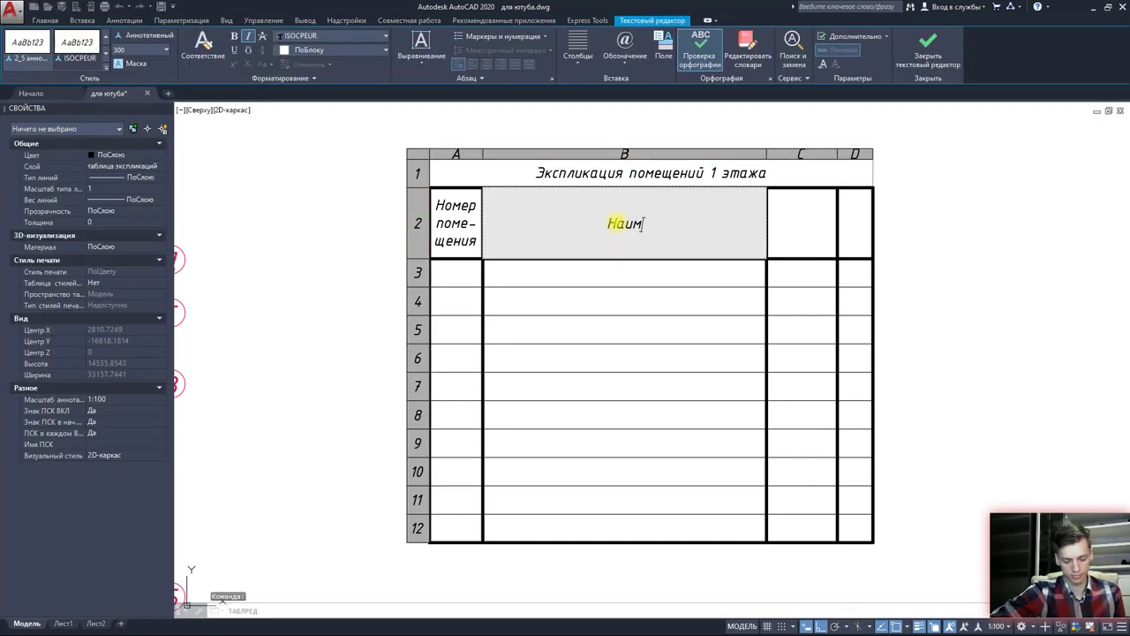
pyautogui.write('о')
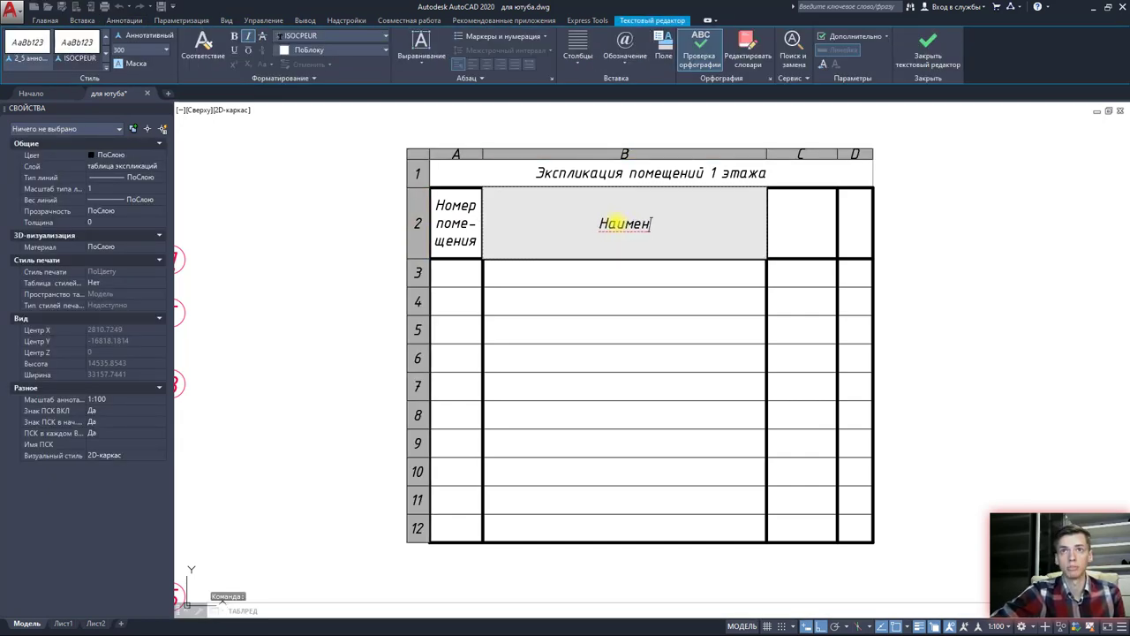
pyautogui.write('енов')
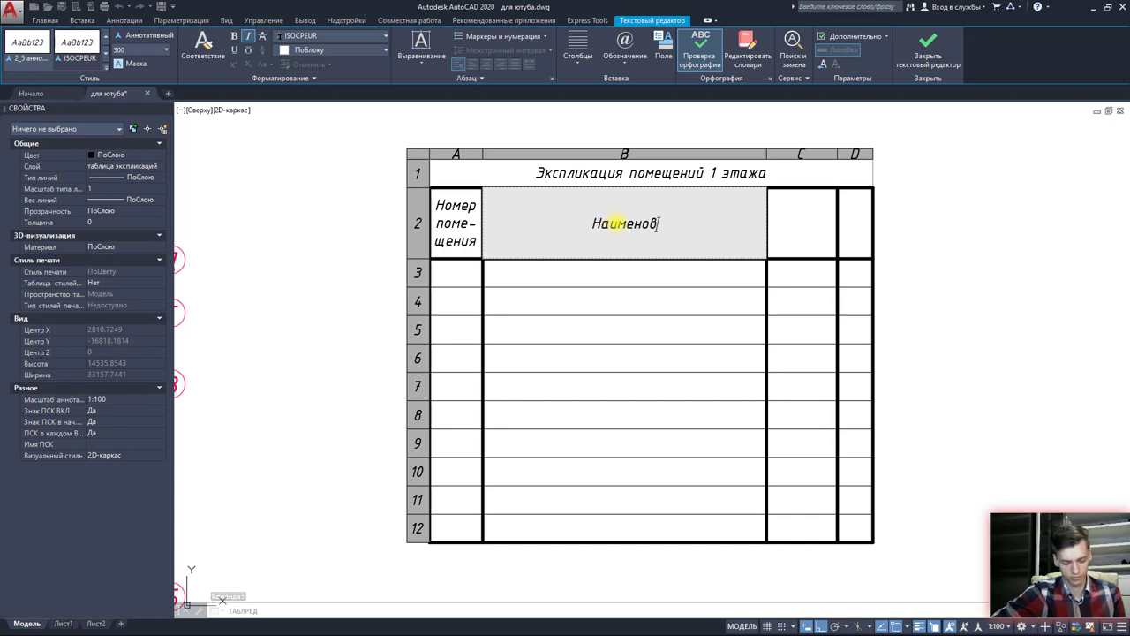
pyautogui.write('ание')
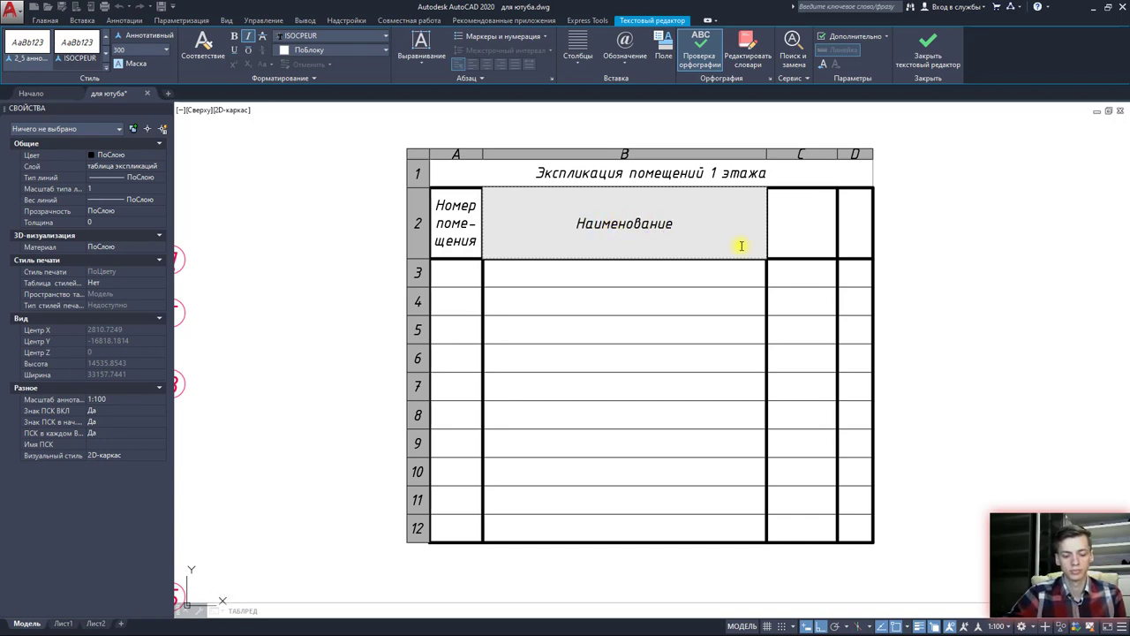
# Step: Enter 'Площадь, м²' in cell C2, inserting the ² from the Symbol list
pyautogui.click(795, 230)
pyautogui.click(795, 230)
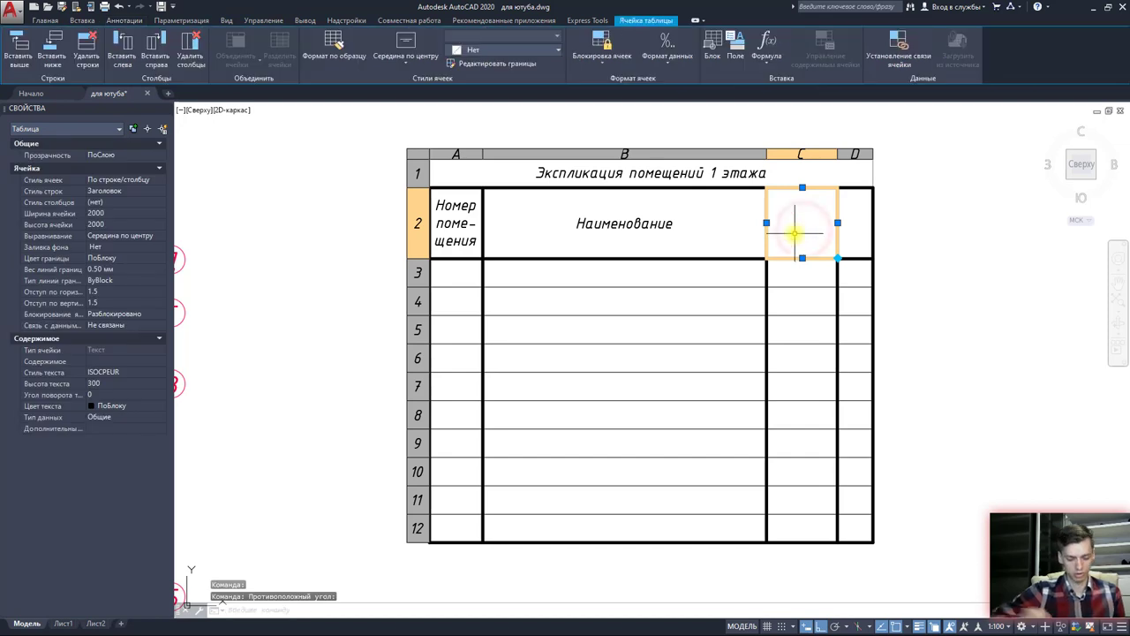
pyautogui.doubleClick(795, 232)
pyautogui.write('Площад')
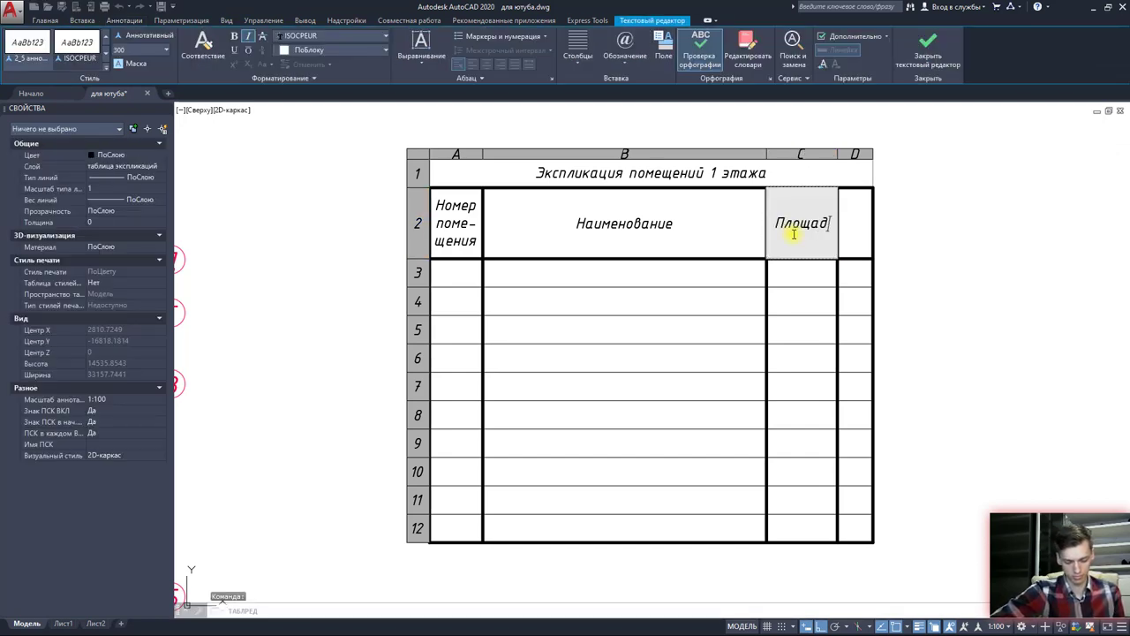
pyautogui.write('ь, ')
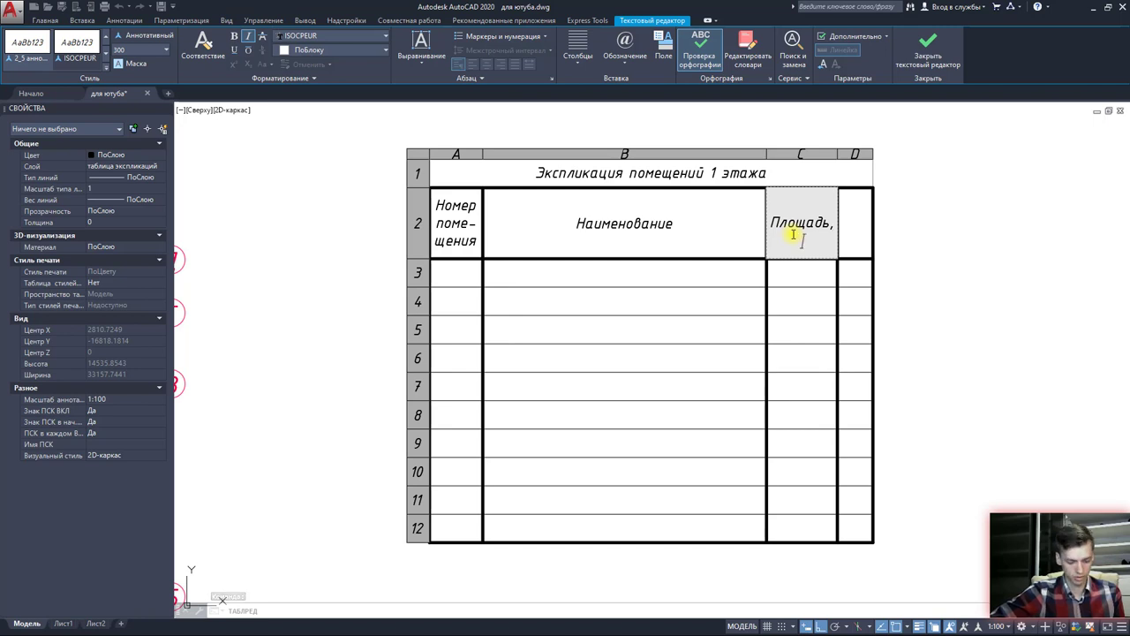
pyautogui.write('м')
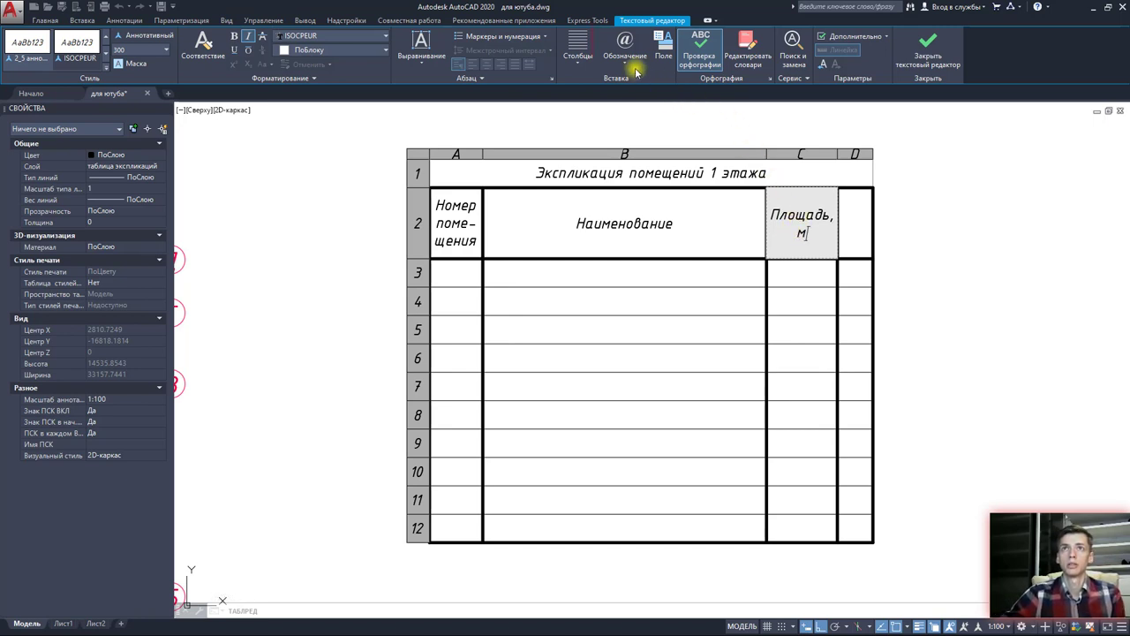
pyautogui.click(633, 64)
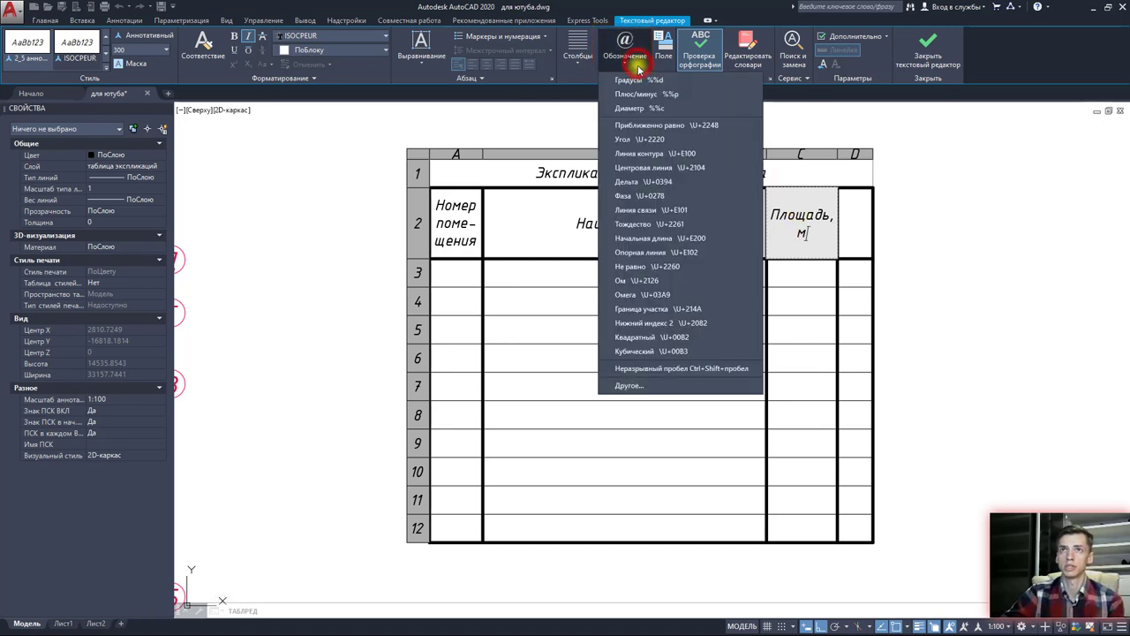
pyautogui.click(651, 343)
pyautogui.click(853, 218)
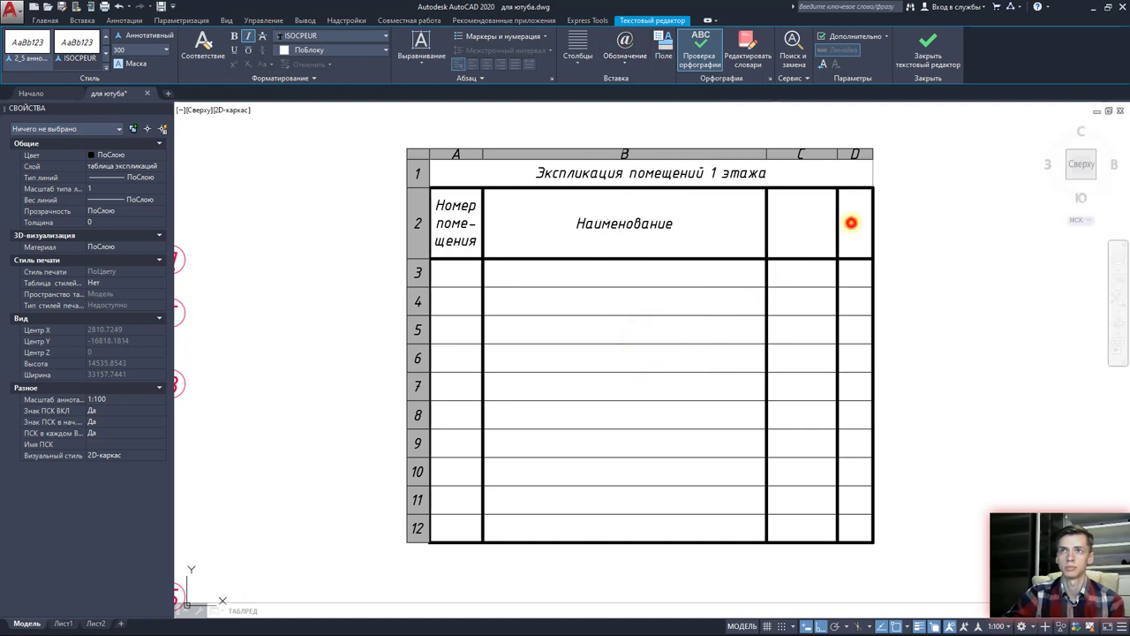
pyautogui.click(852, 217)
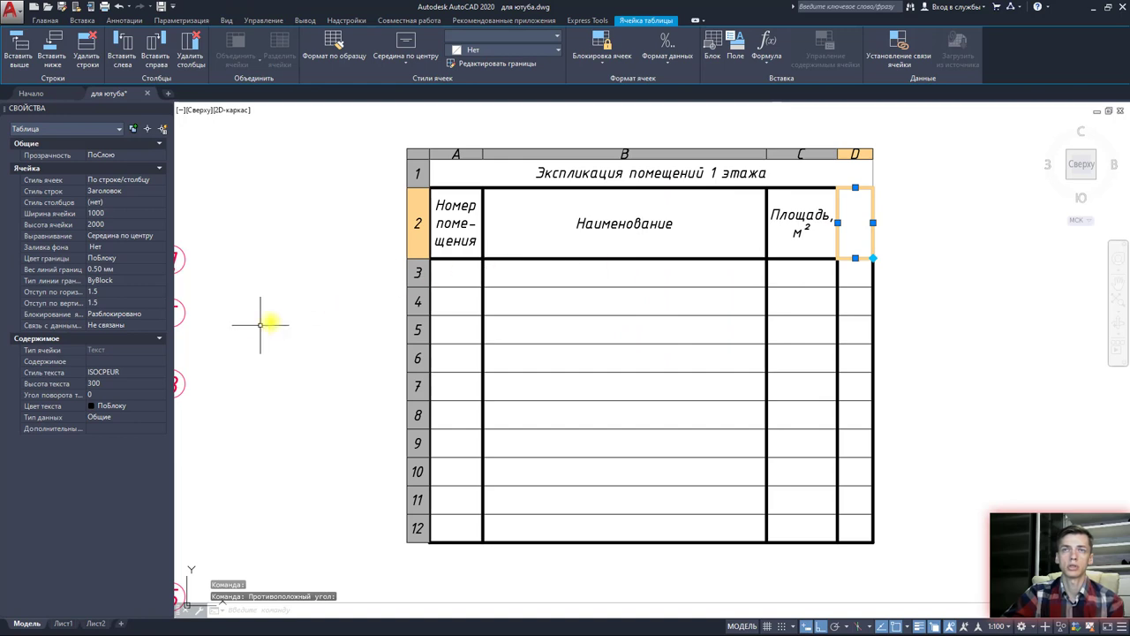
# Step: Set D2 text height to 280 and enter 'Кат. помещения' hyphenated over several lines
pyautogui.click(134, 385)
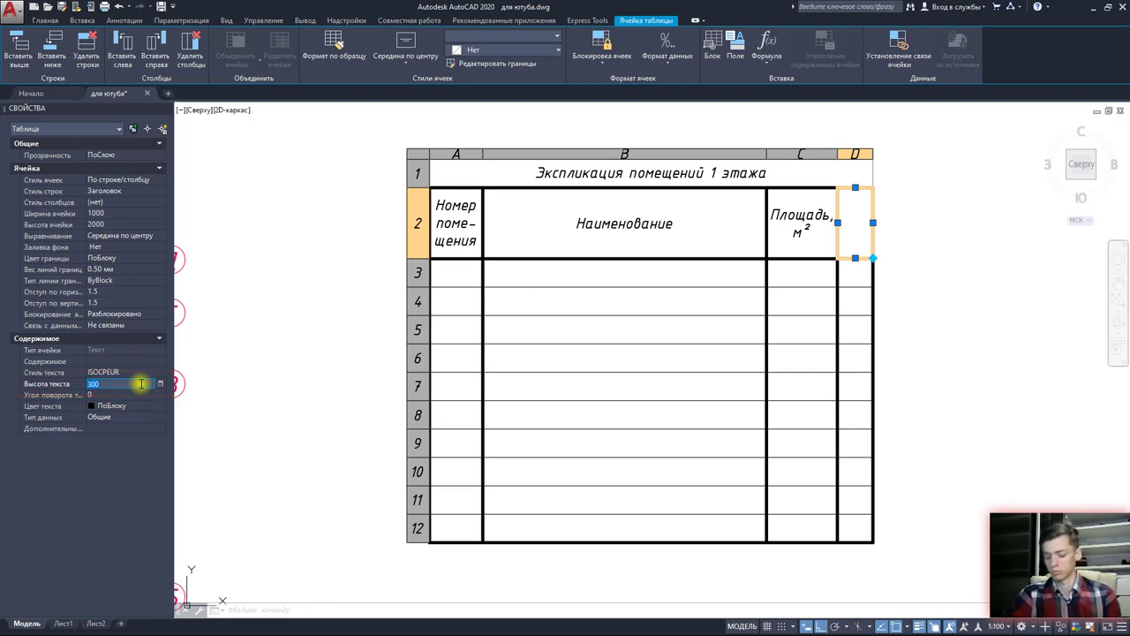
pyautogui.write('280')
pyautogui.press('Return')
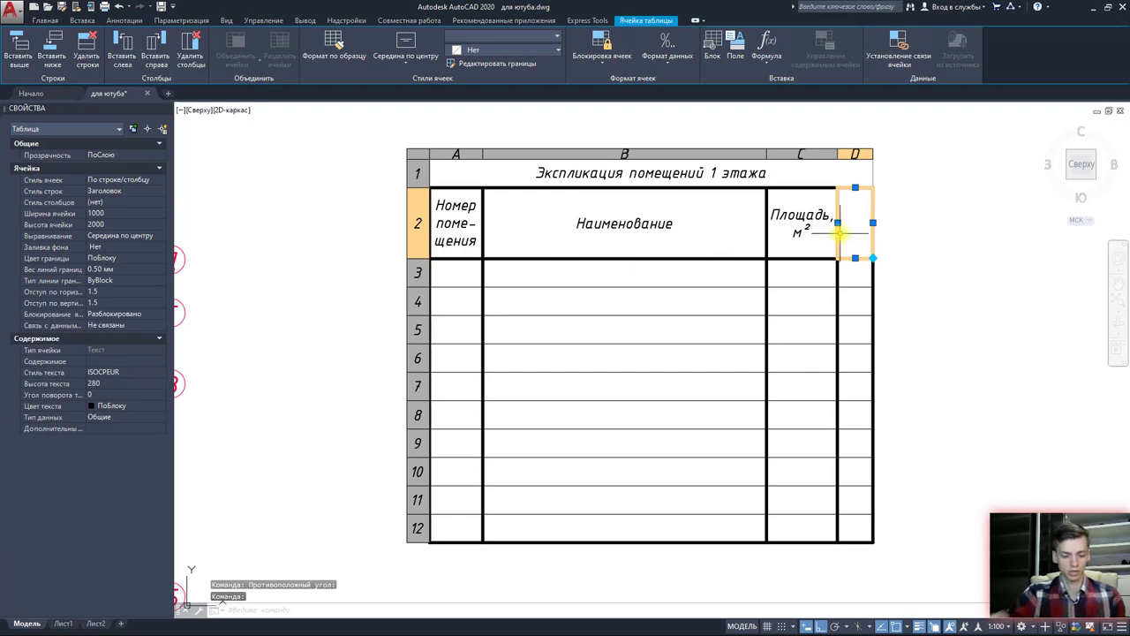
pyautogui.write('Кат. по')
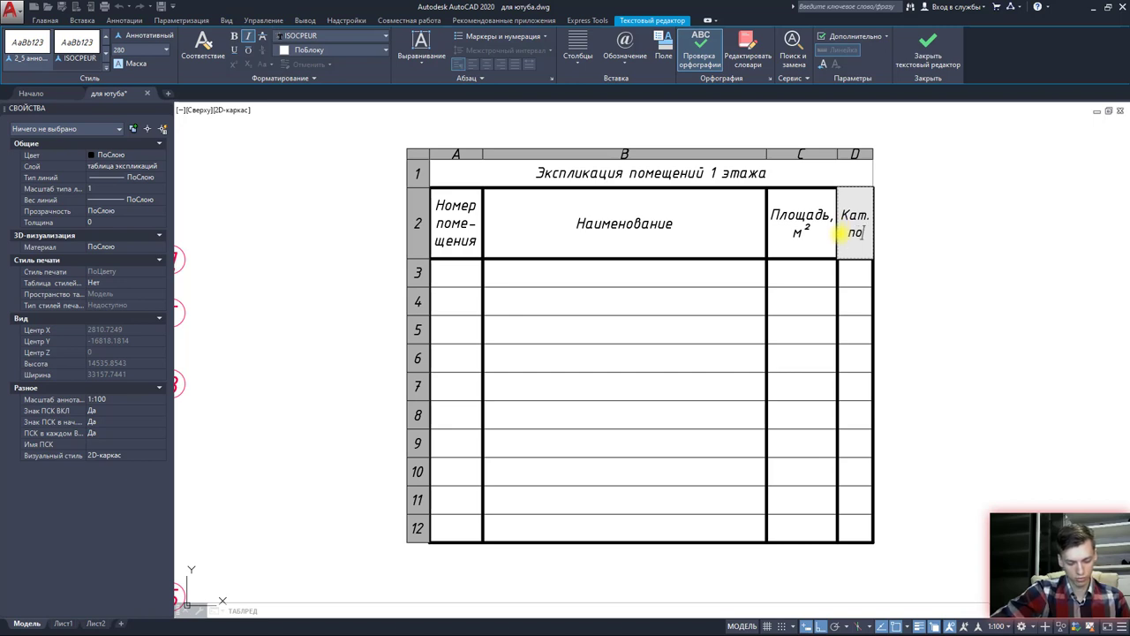
pyautogui.write('-')
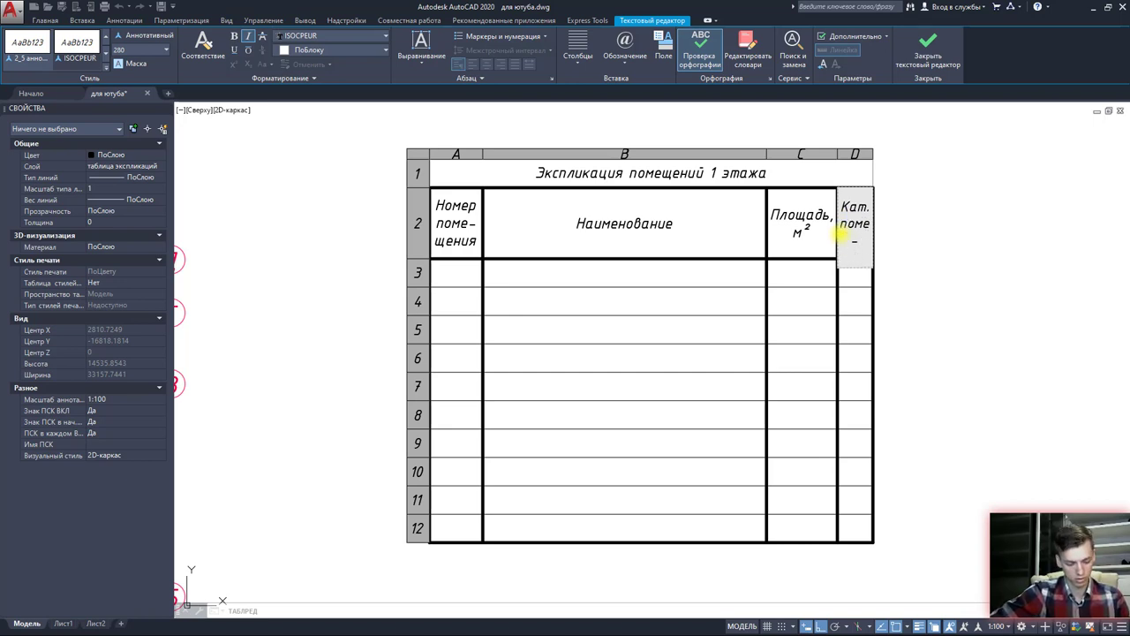
pyautogui.write('щен')
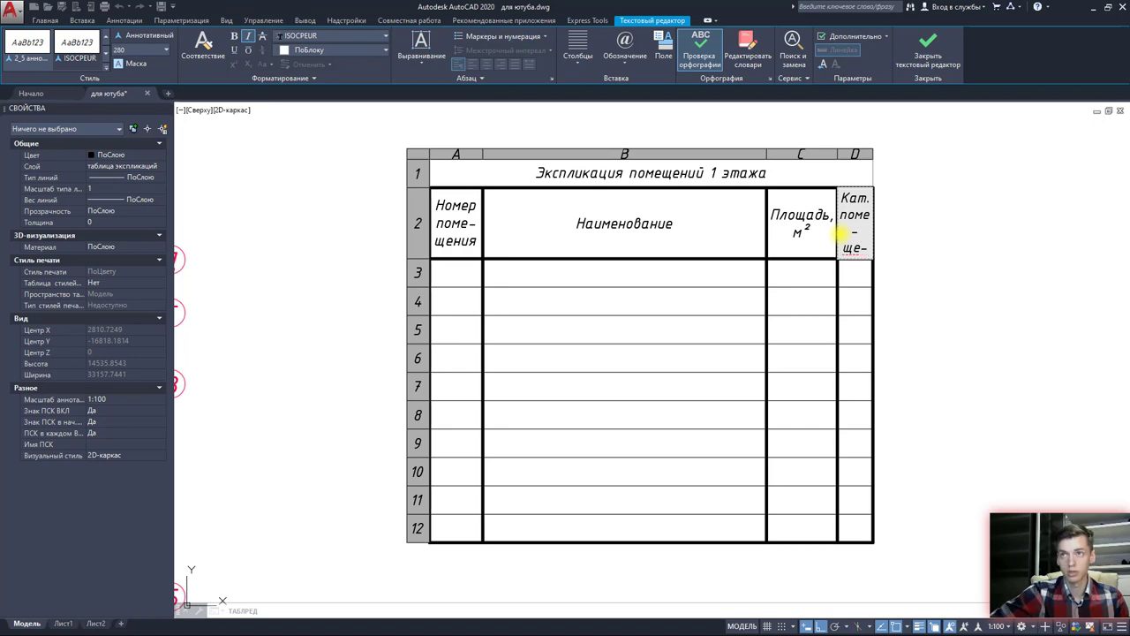
pyautogui.press('Return')
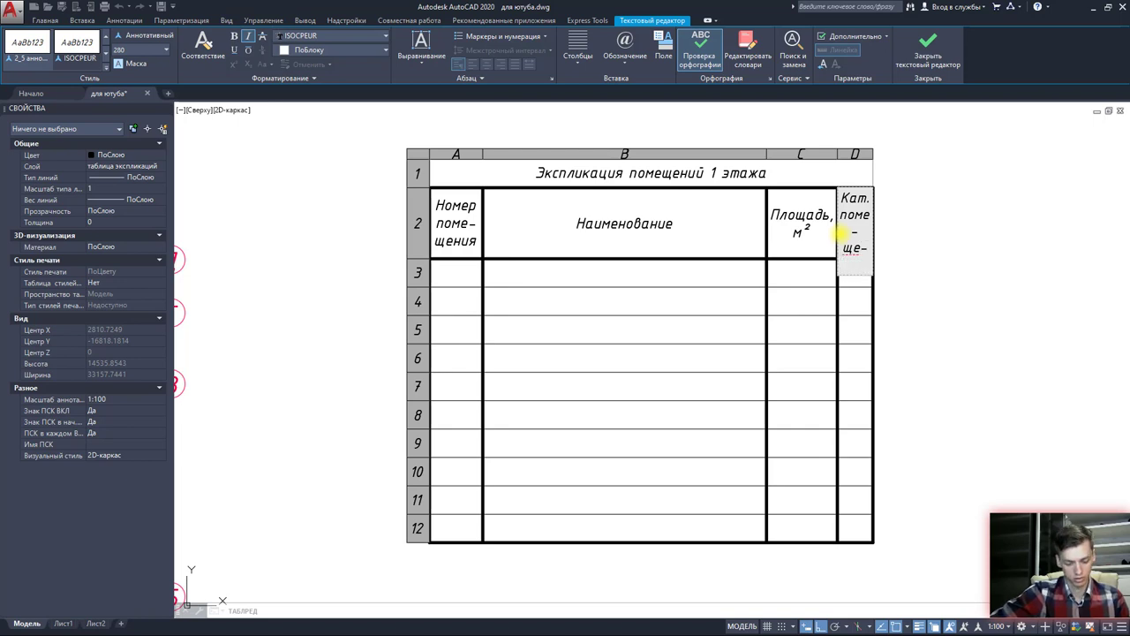
pyautogui.write('ния')
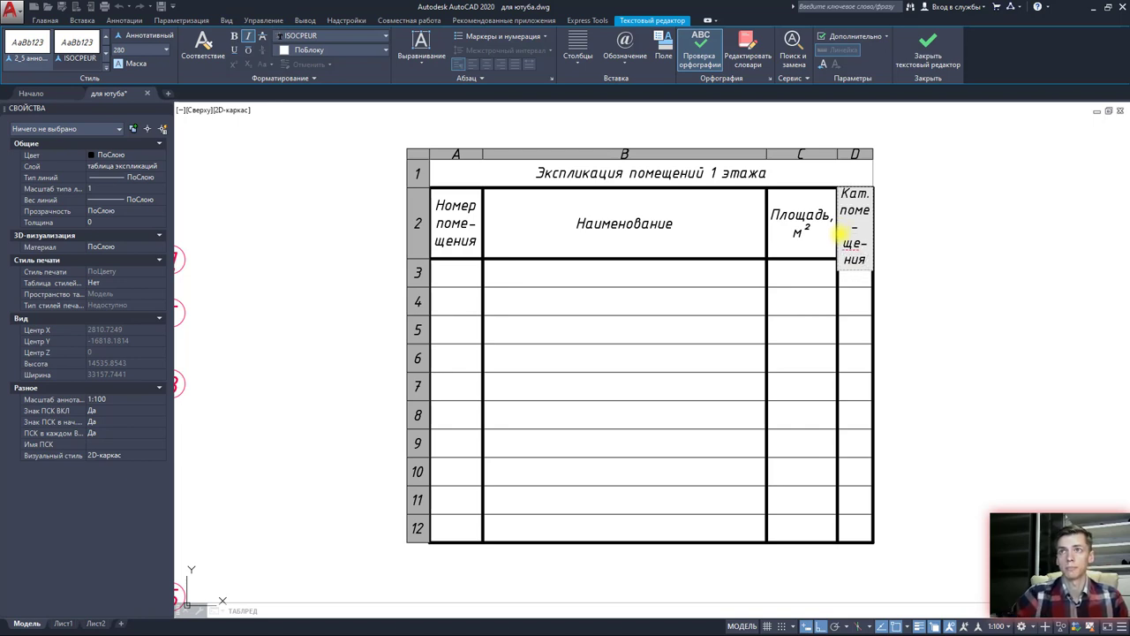
pyautogui.click(848, 228)
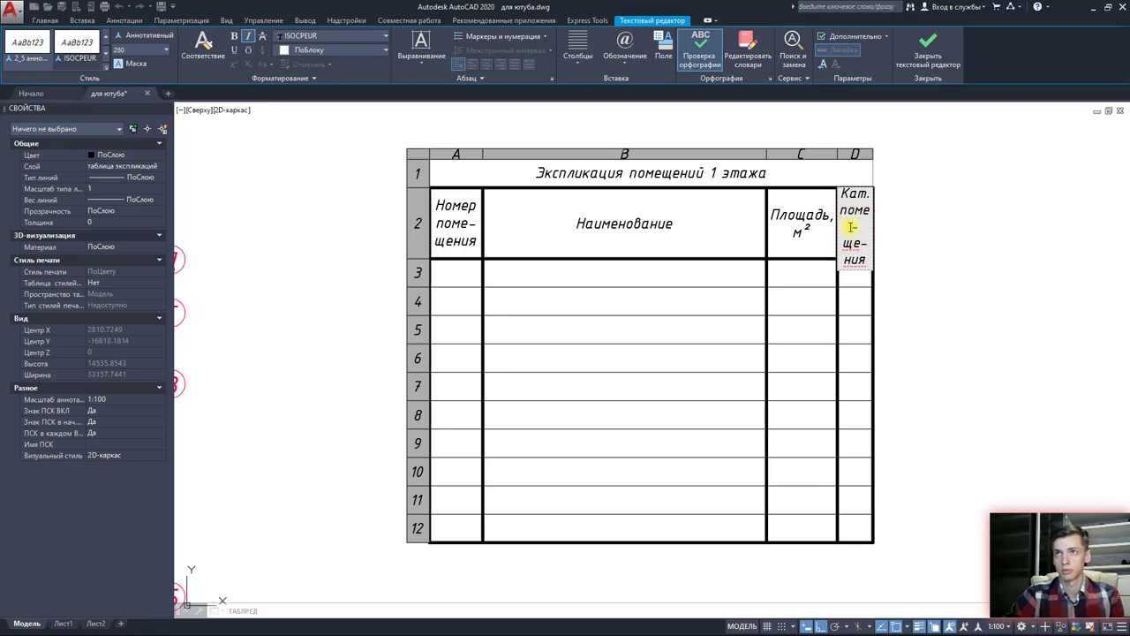
pyautogui.press('BackSpace')
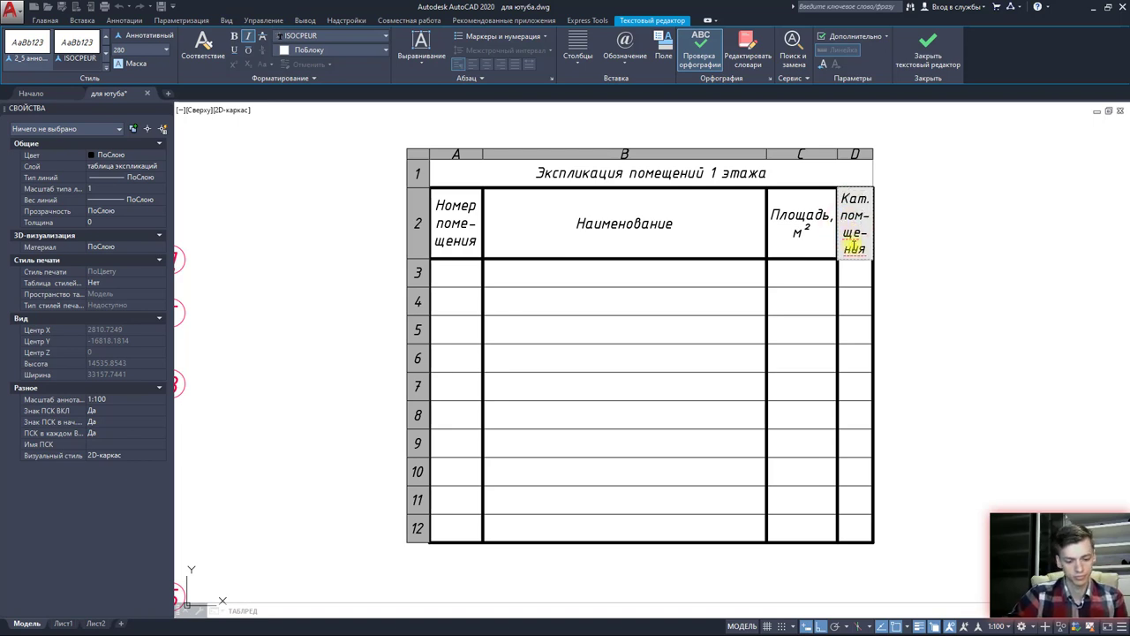
pyautogui.click(925, 254)
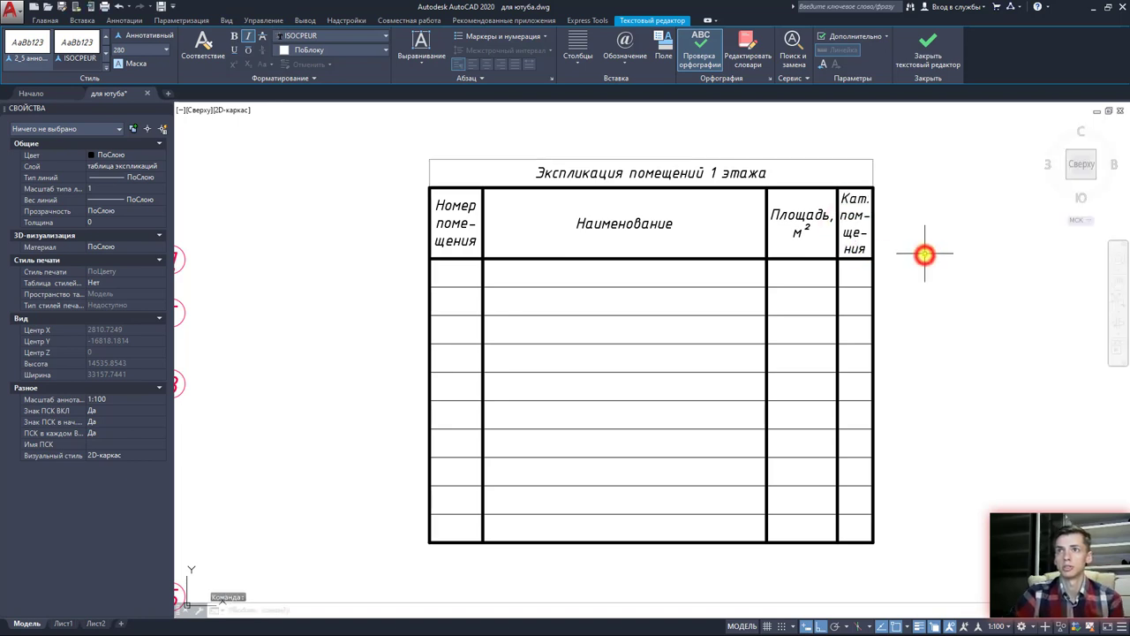
# Step: Select room-number cells A3–A12 and set their data format to Text
pyautogui.click(609, 216)
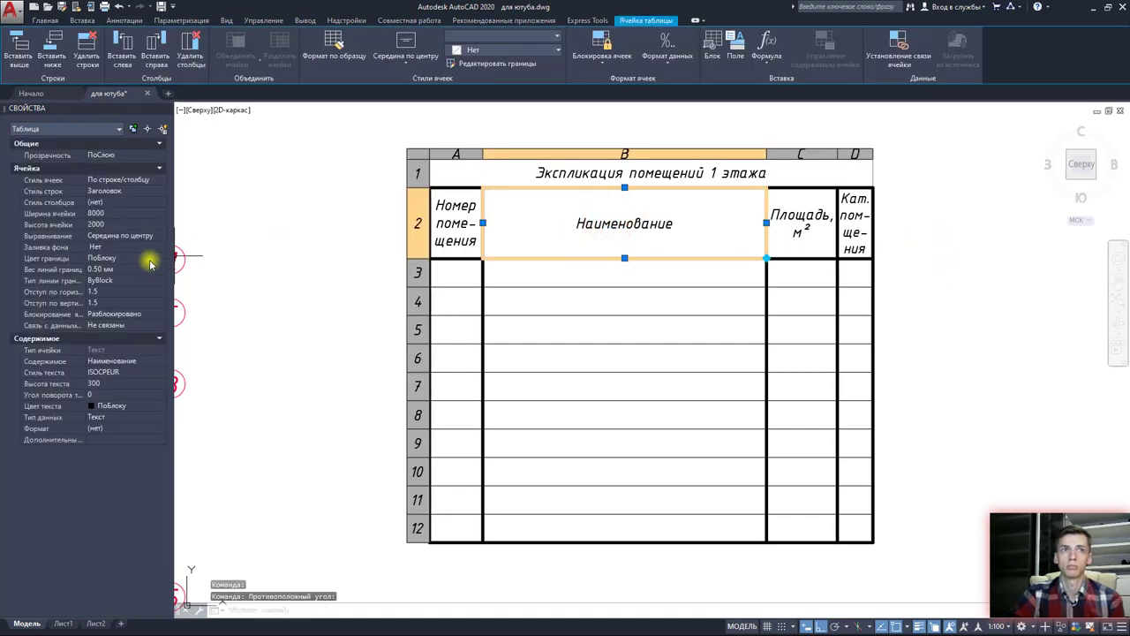
pyautogui.click(132, 227)
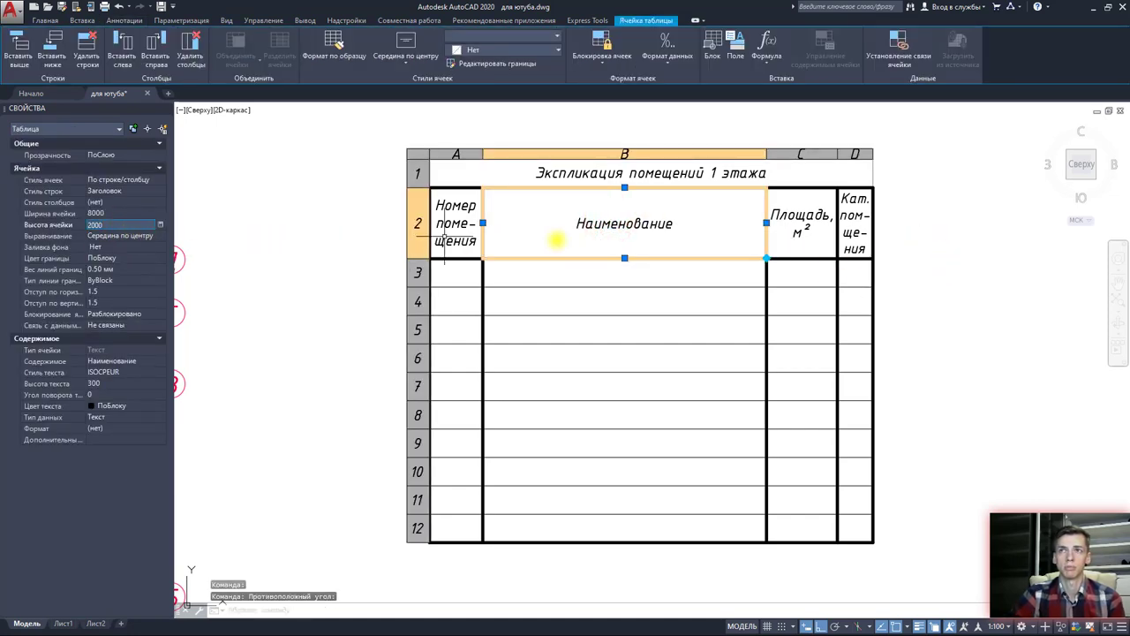
pyautogui.press('Escape')
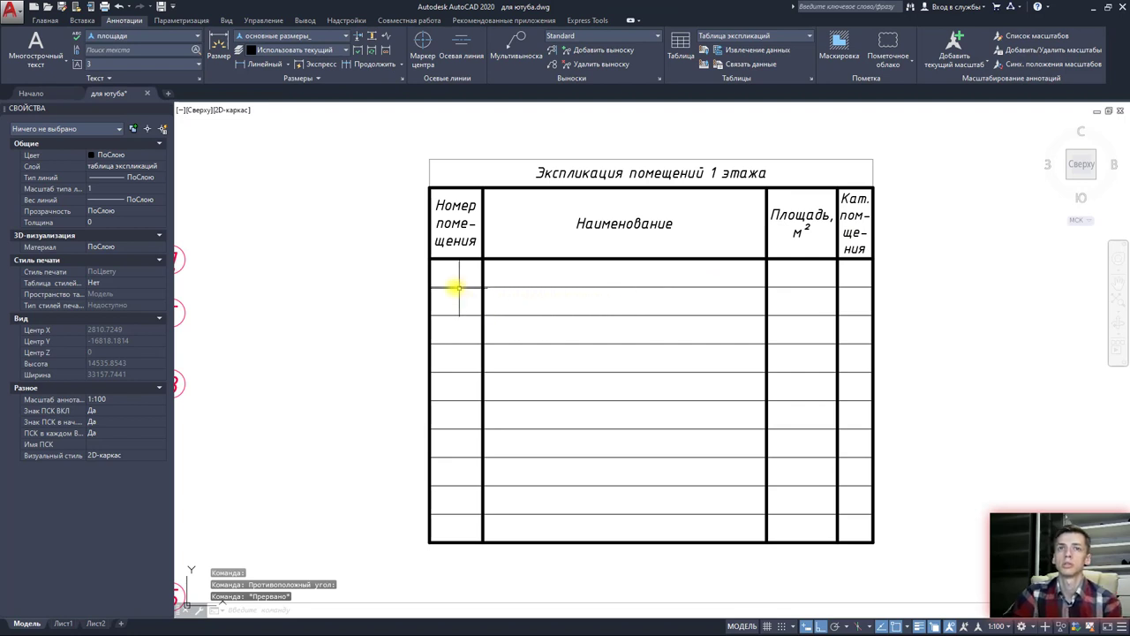
pyautogui.click(468, 530)
pyautogui.click(454, 261)
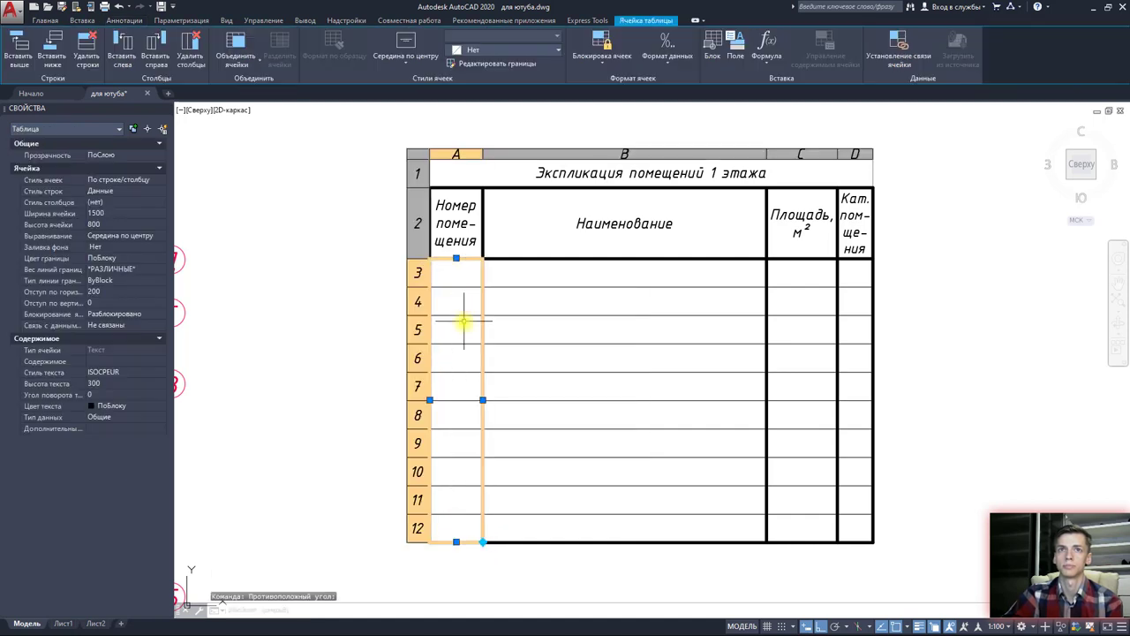
pyautogui.click(665, 60)
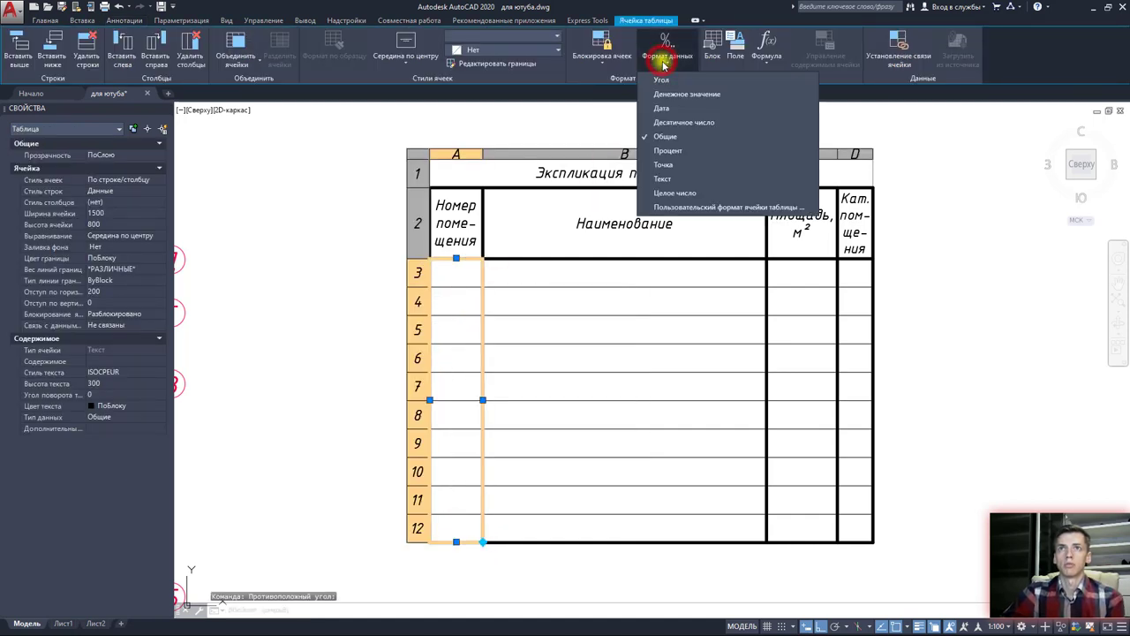
pyautogui.click(663, 179)
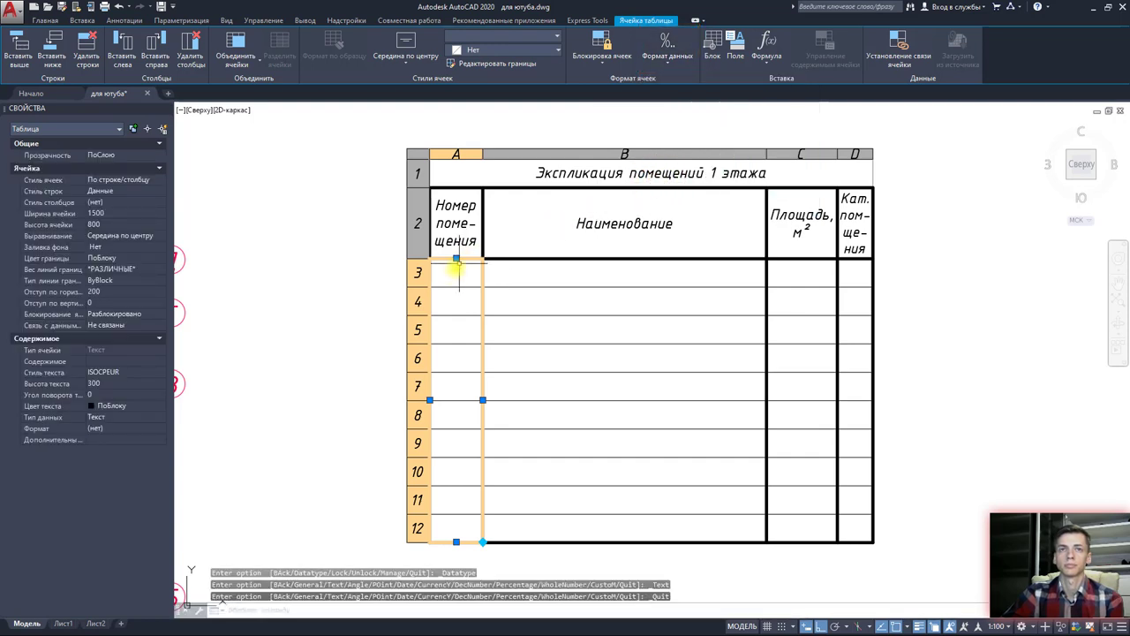
# Step: Align cells A3–A12 Middle Center and open cell A3 for the first room number
pyautogui.rightClick(454, 276)
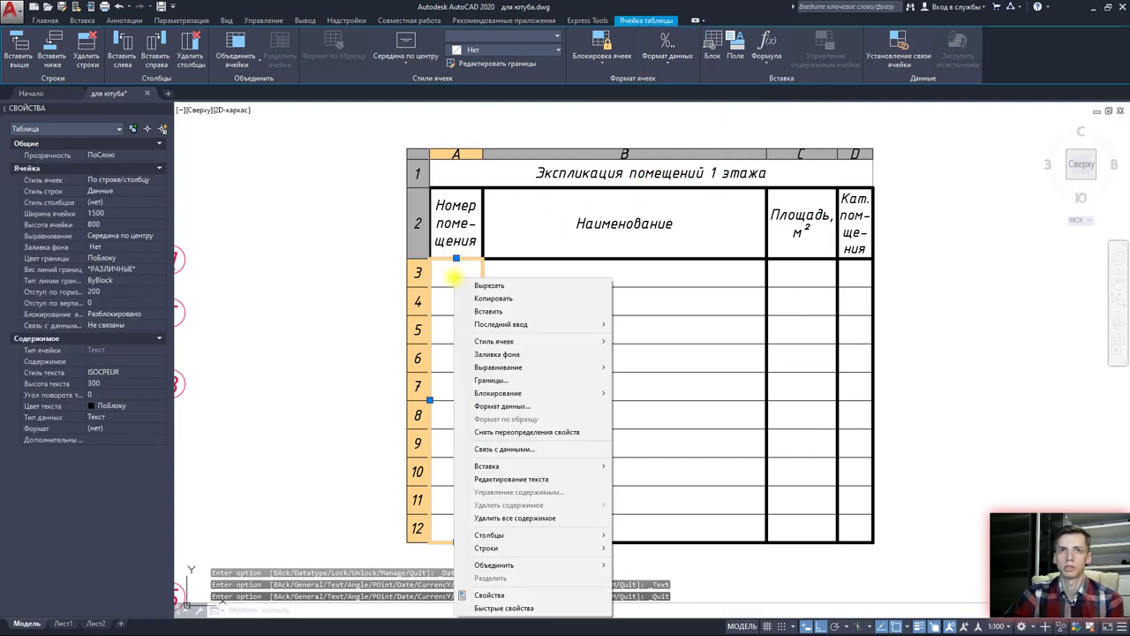
pyautogui.click(554, 365)
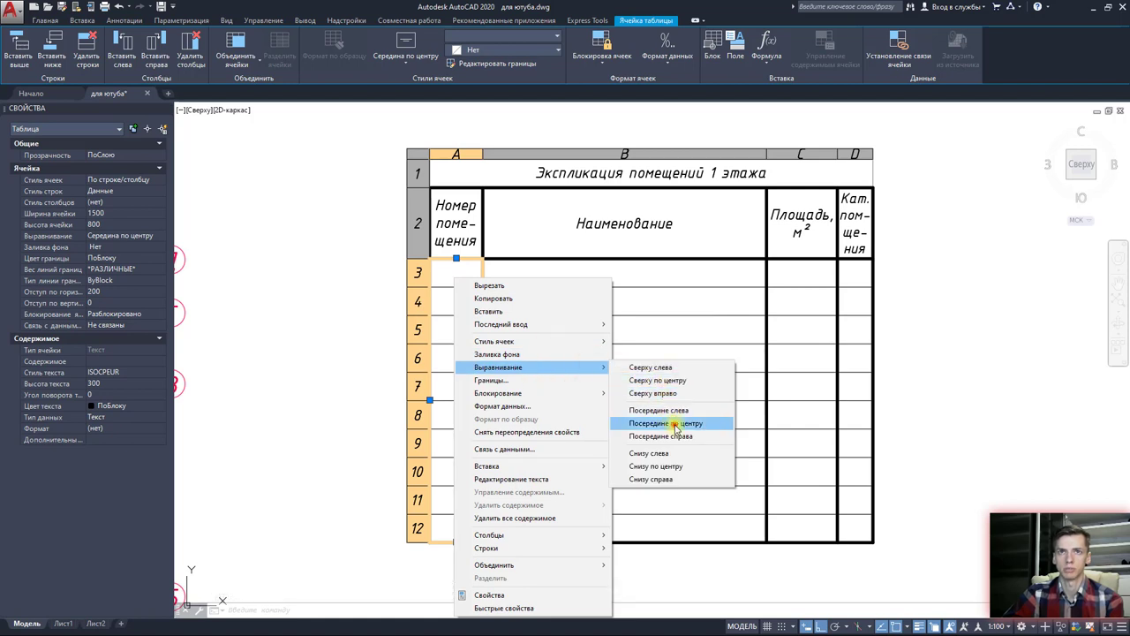
pyautogui.click(676, 427)
pyautogui.click(465, 276)
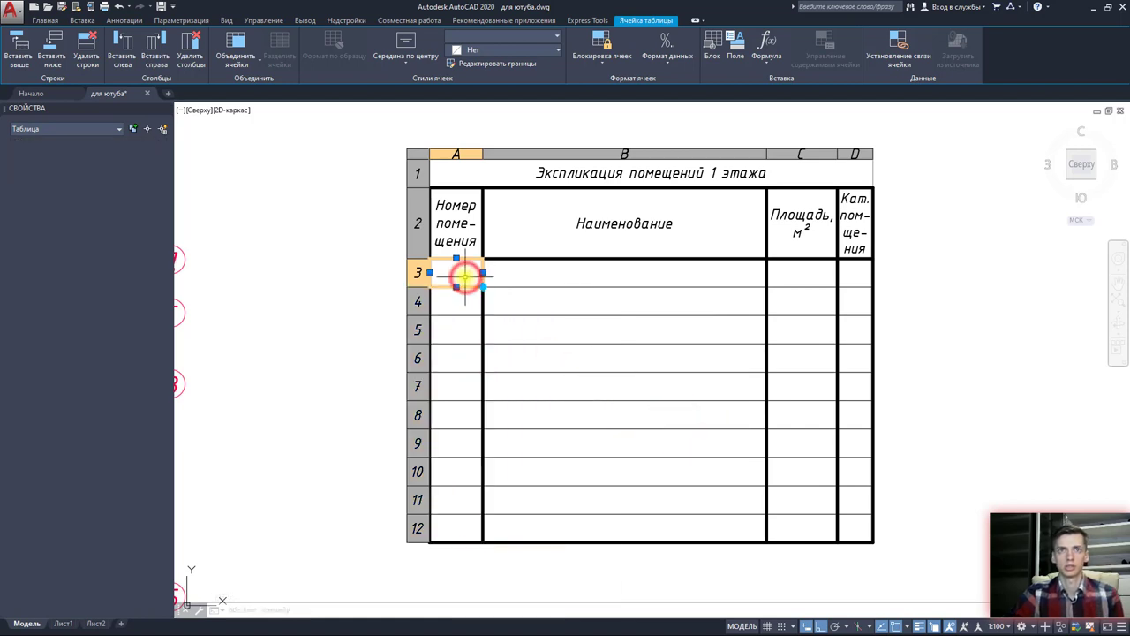
pyautogui.doubleClick(459, 275)
# Step: Enter room numbers 1.1, 1.2 and 1.3 in cells A3, A4 and A5
pyautogui.write('1.1')
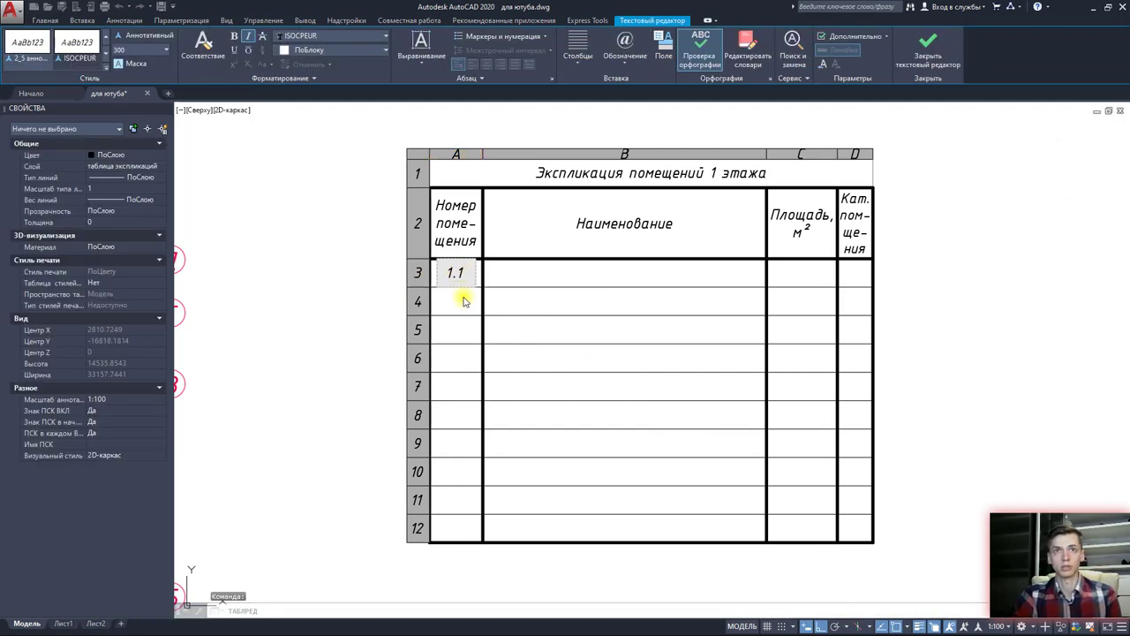
pyautogui.click(464, 297)
pyautogui.click(463, 302)
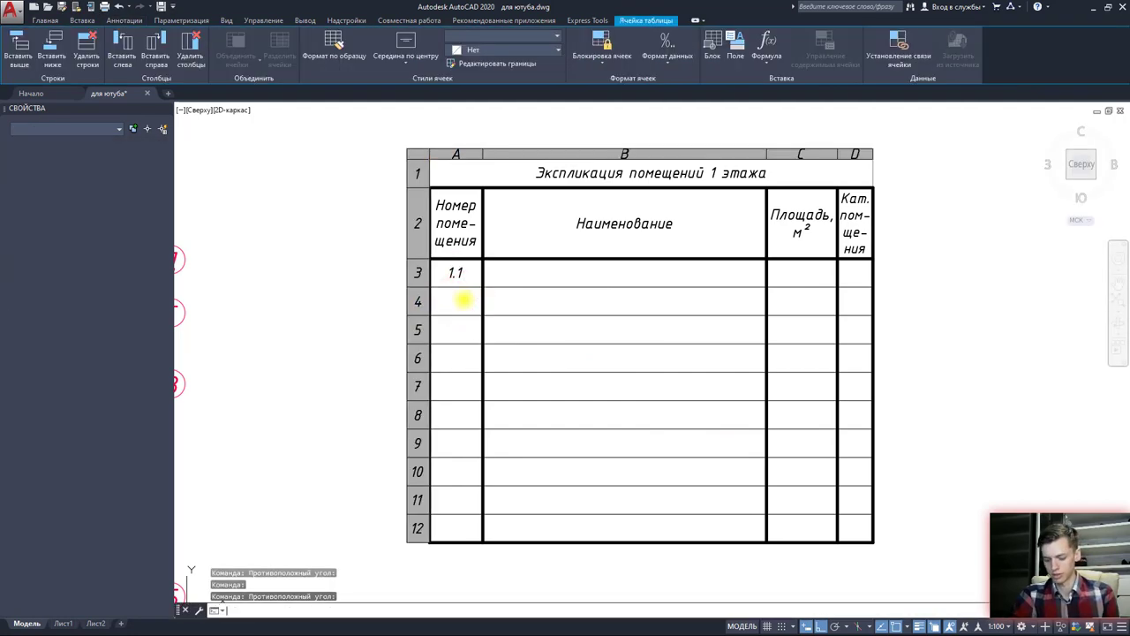
pyautogui.write('1.2')
pyautogui.click(462, 330)
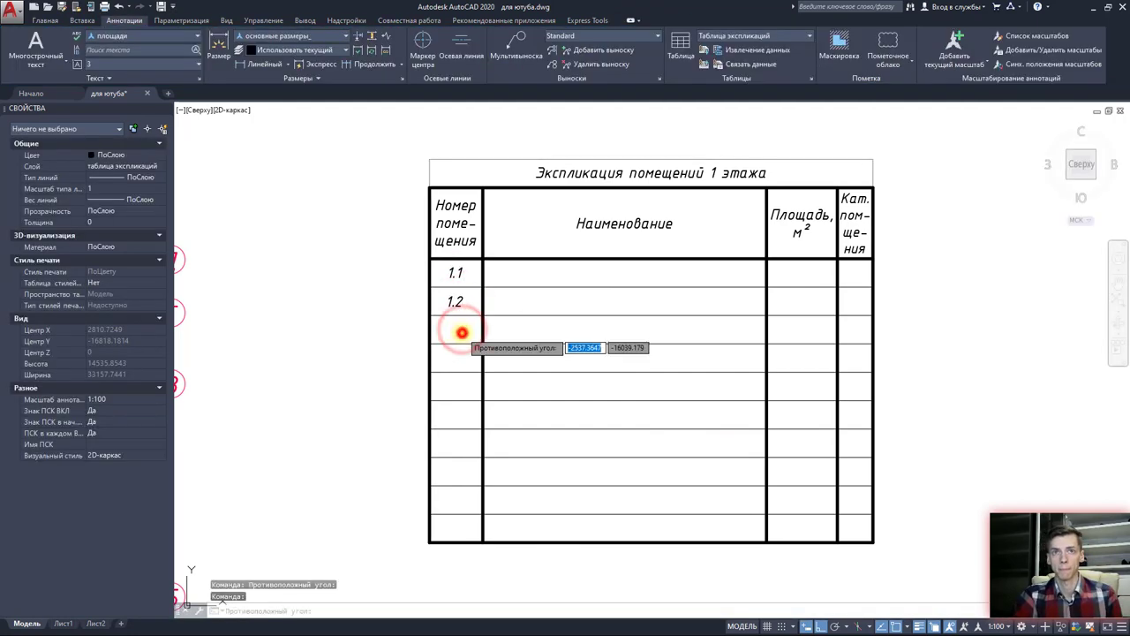
pyautogui.click(461, 329)
pyautogui.doubleClick(461, 330)
pyautogui.write('1.3')
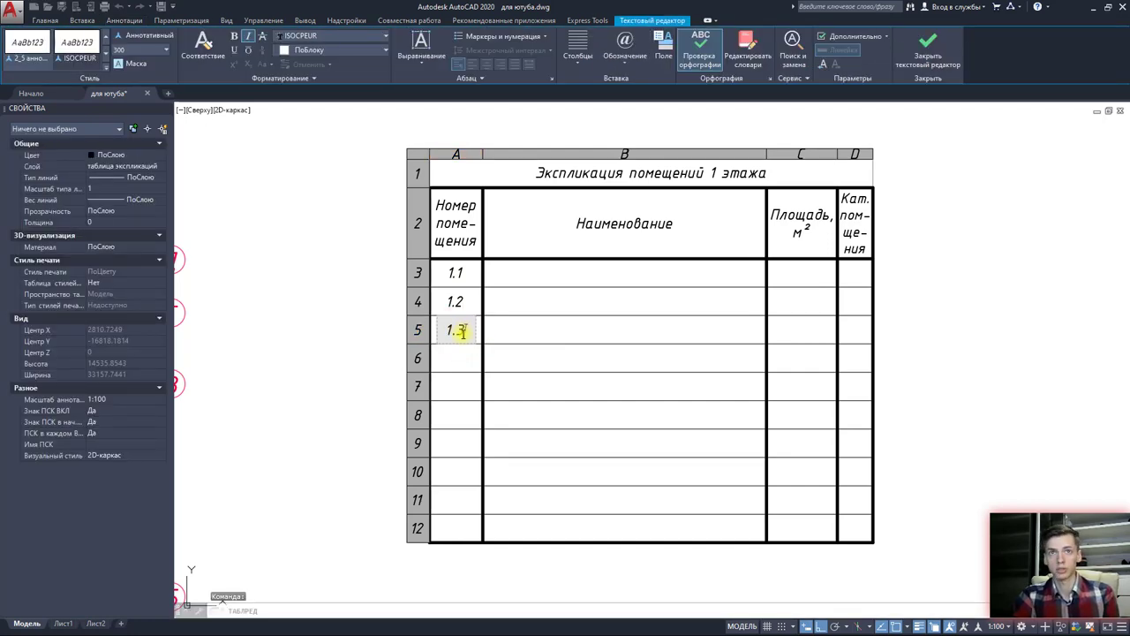
pyautogui.click(463, 362)
# Step: Enter 1.4 in A6, autofill it down to A7, and overwrite A7 with 1.5
pyautogui.click(461, 360)
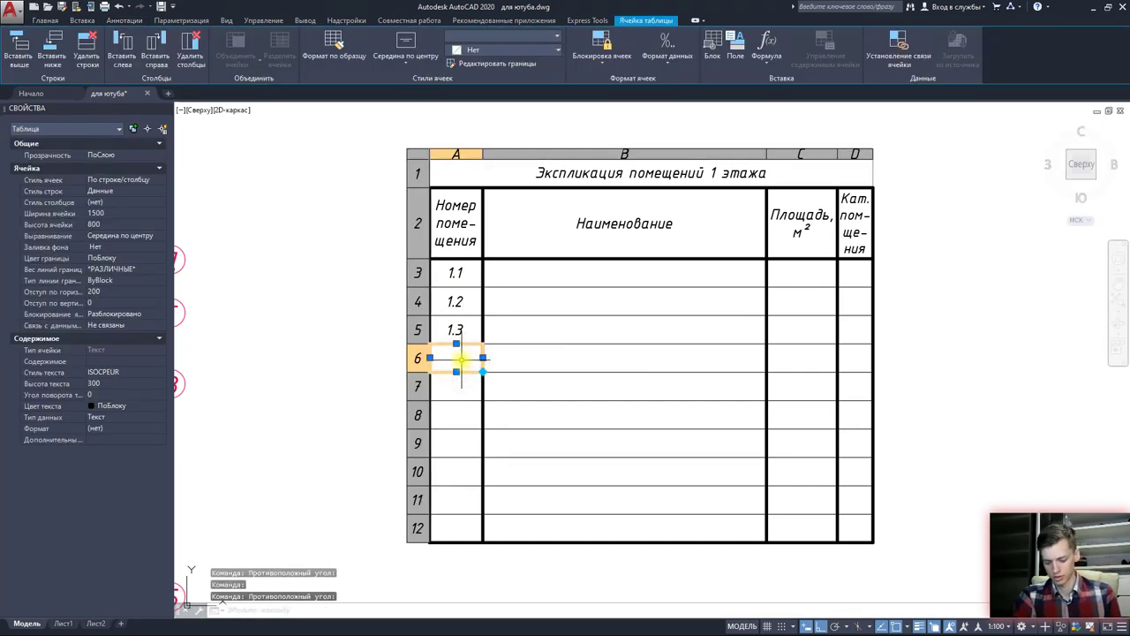
pyautogui.write('1.4')
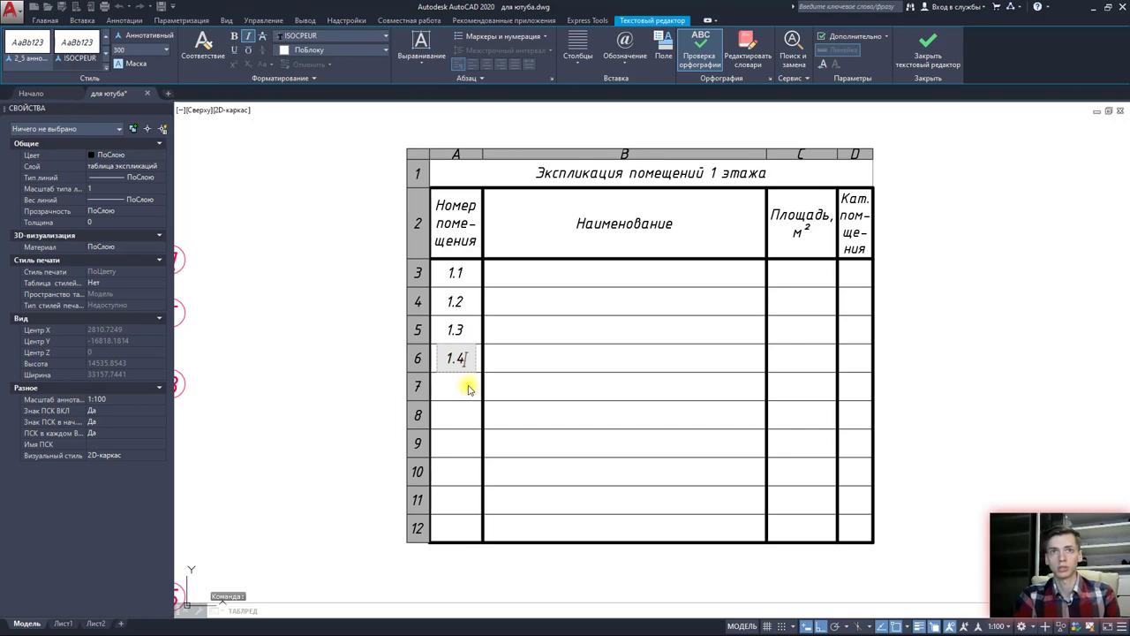
pyautogui.click(468, 392)
pyautogui.click(474, 355)
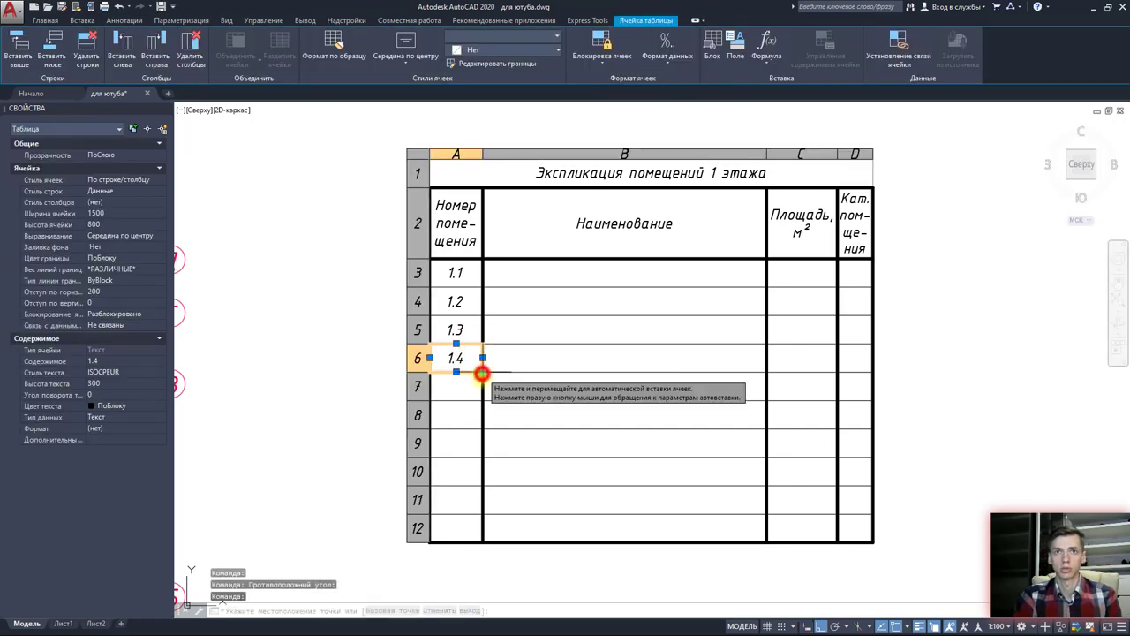
pyautogui.click(480, 397)
pyautogui.click(469, 385)
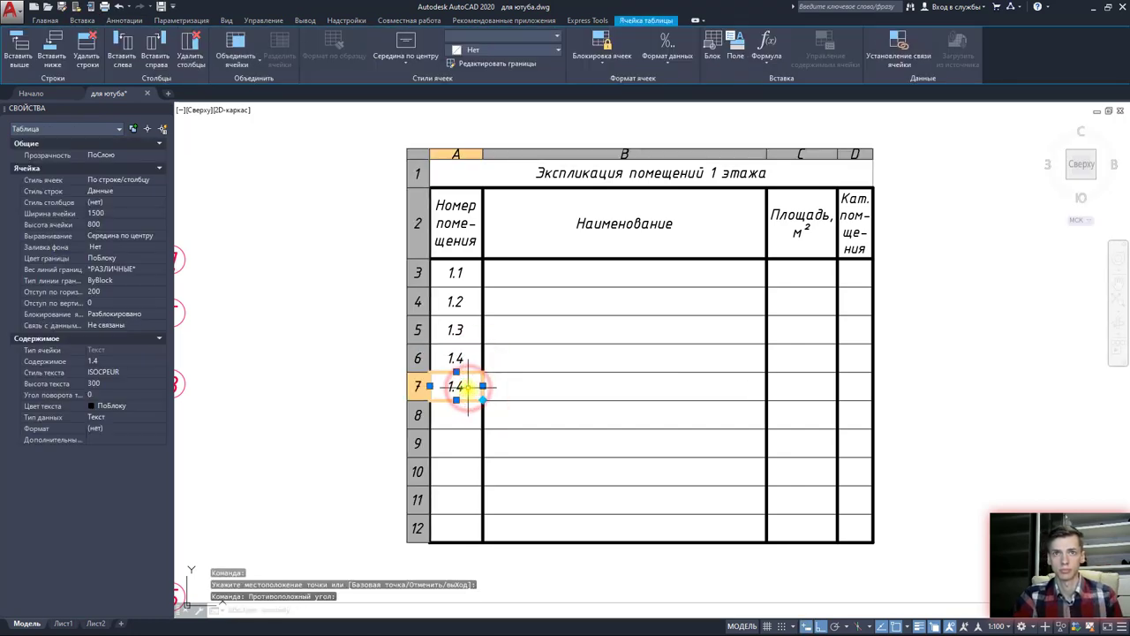
pyautogui.press('Delete')
pyautogui.write('1.5')
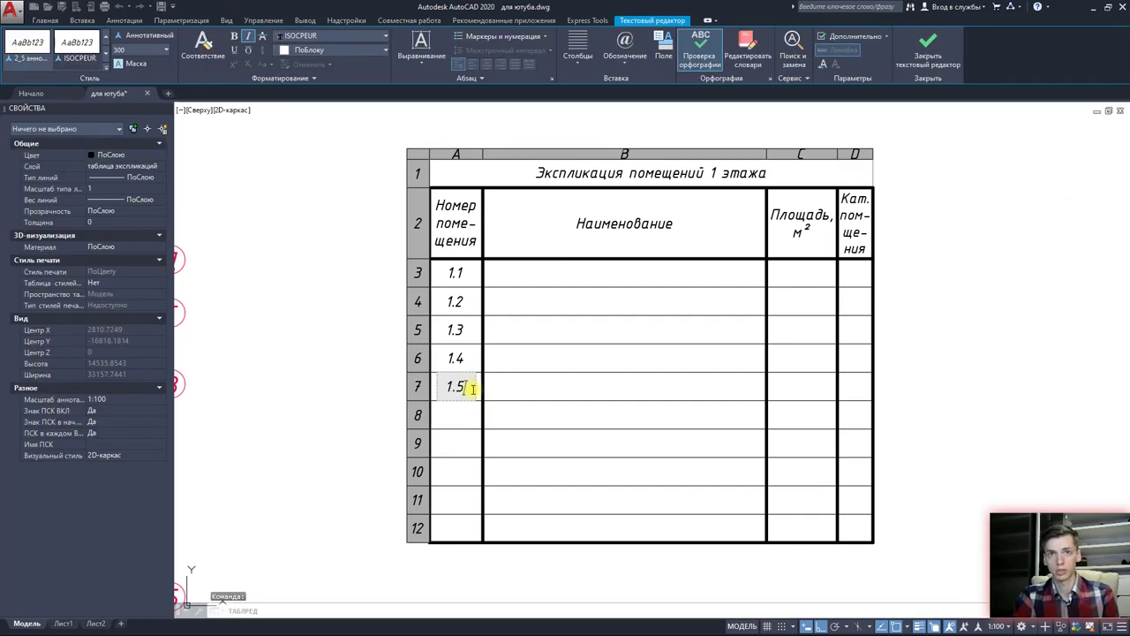
pyautogui.click(467, 408)
# Step: Fill cells A8–A11 with room numbers 1.6, 1.7, 1.8 and 1.9
pyautogui.click(466, 412)
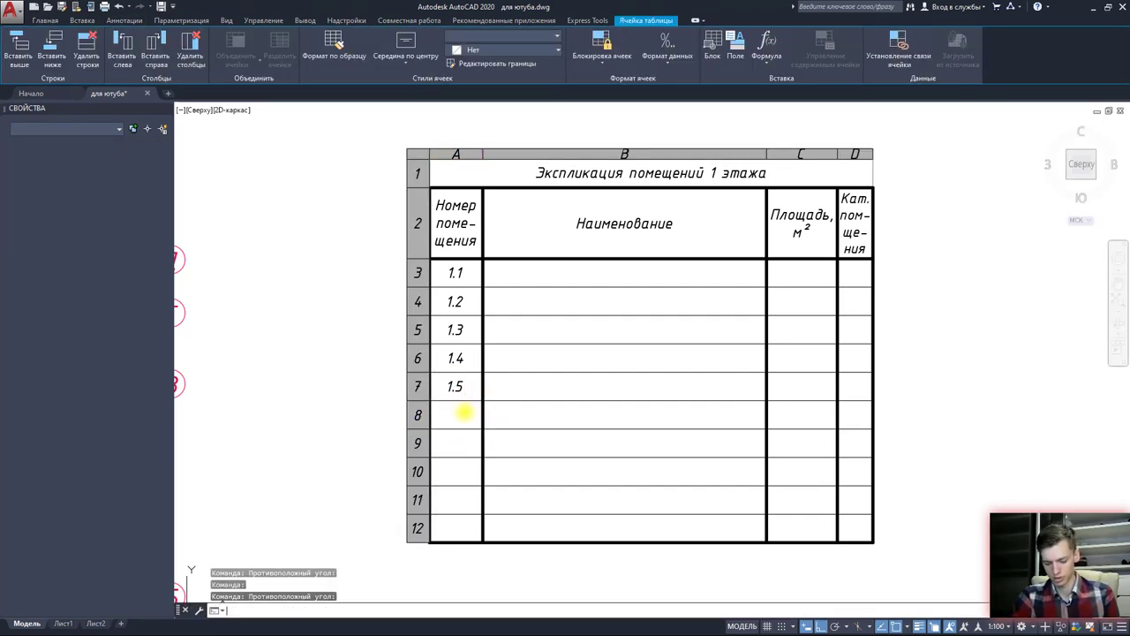
pyautogui.write('1.6')
pyautogui.click(459, 450)
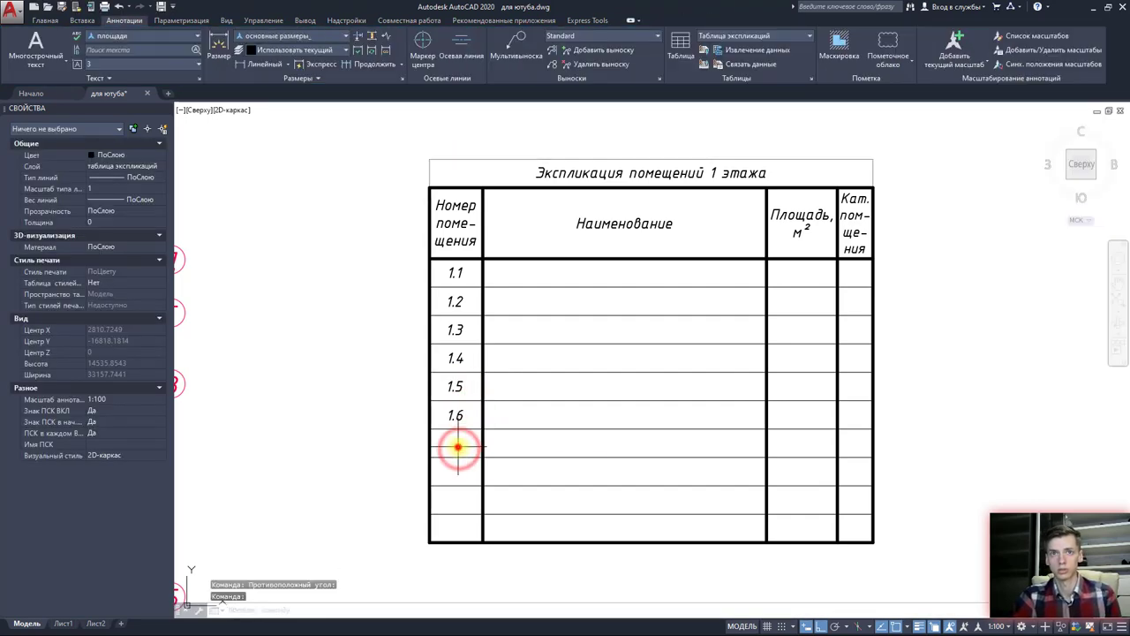
pyautogui.click(458, 446)
pyautogui.write('1.7')
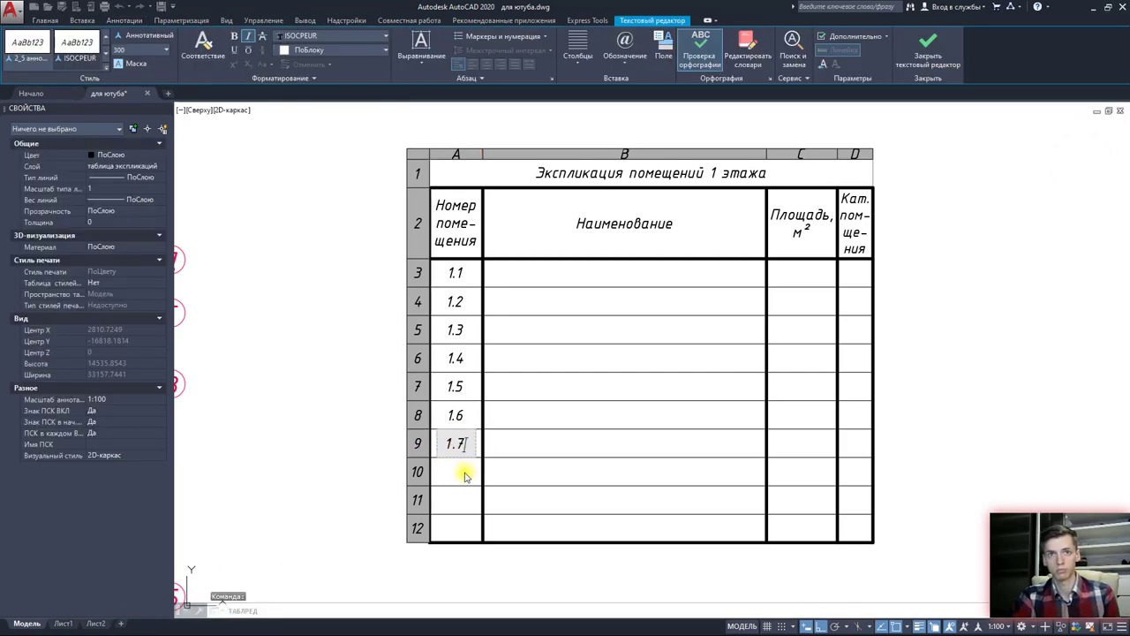
pyautogui.click(458, 472)
pyautogui.click(456, 474)
pyautogui.write('1.8')
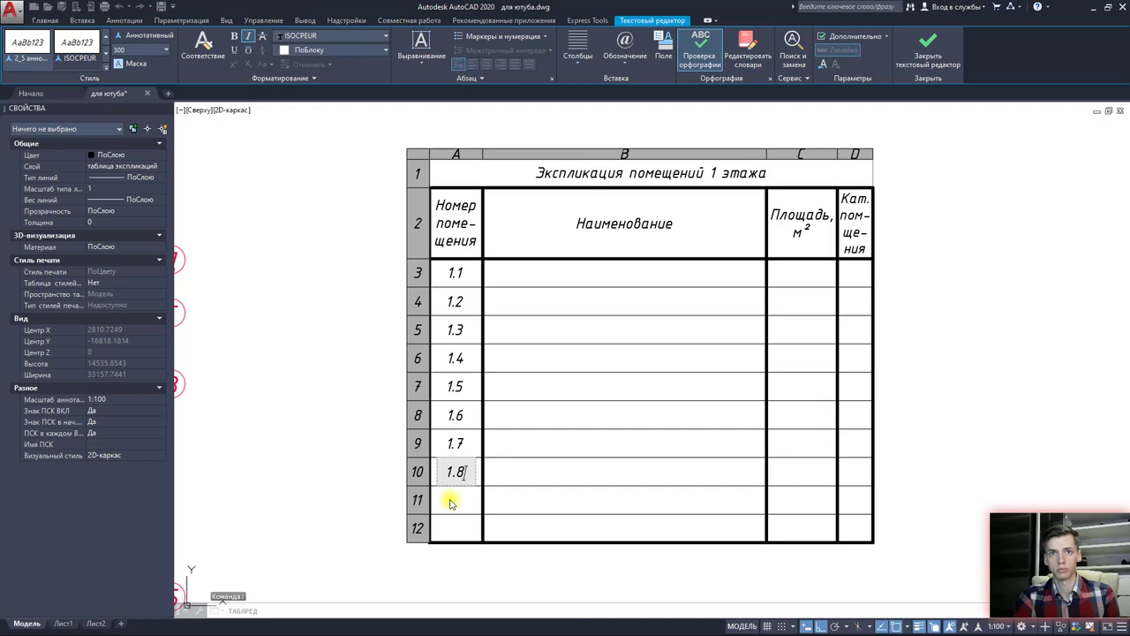
pyautogui.click(450, 502)
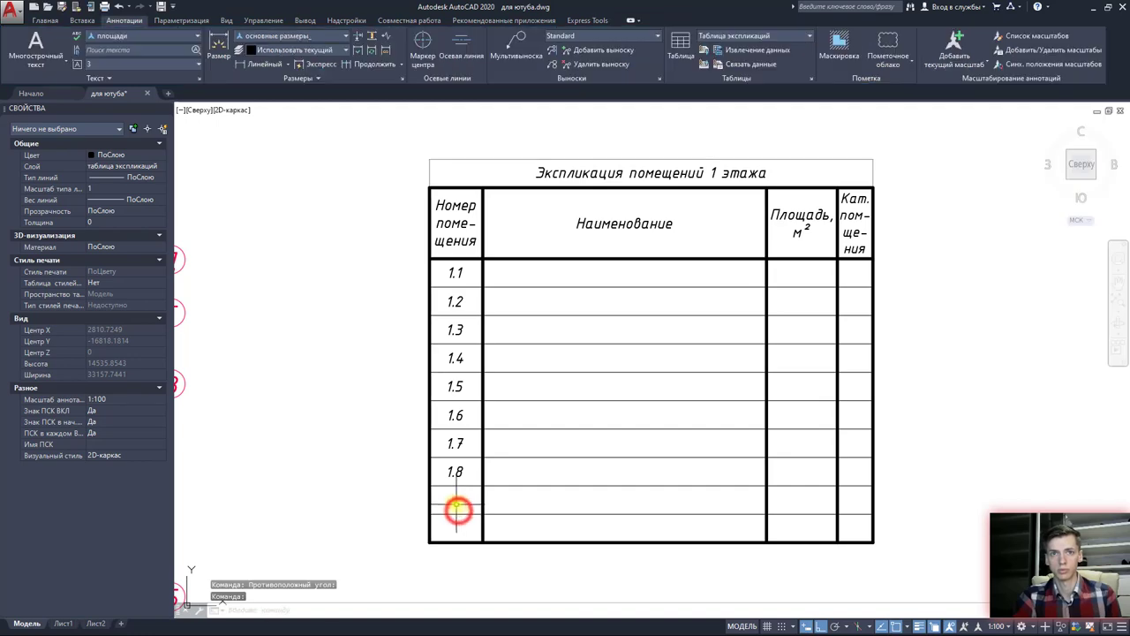
pyautogui.click(453, 499)
pyautogui.write('1.9')
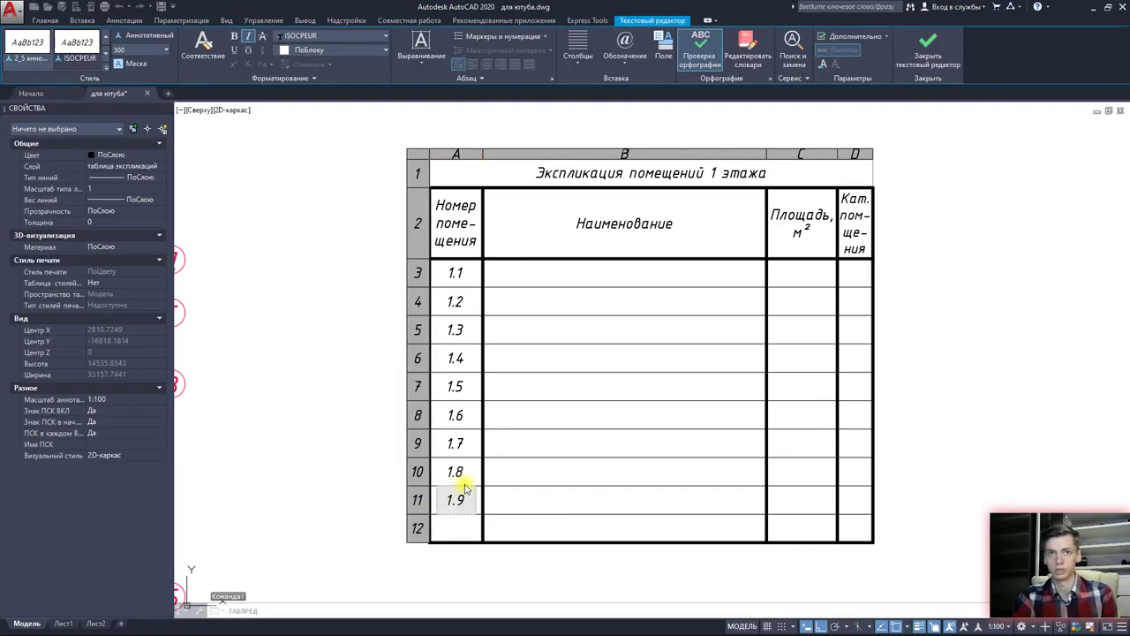
pyautogui.press('Escape')
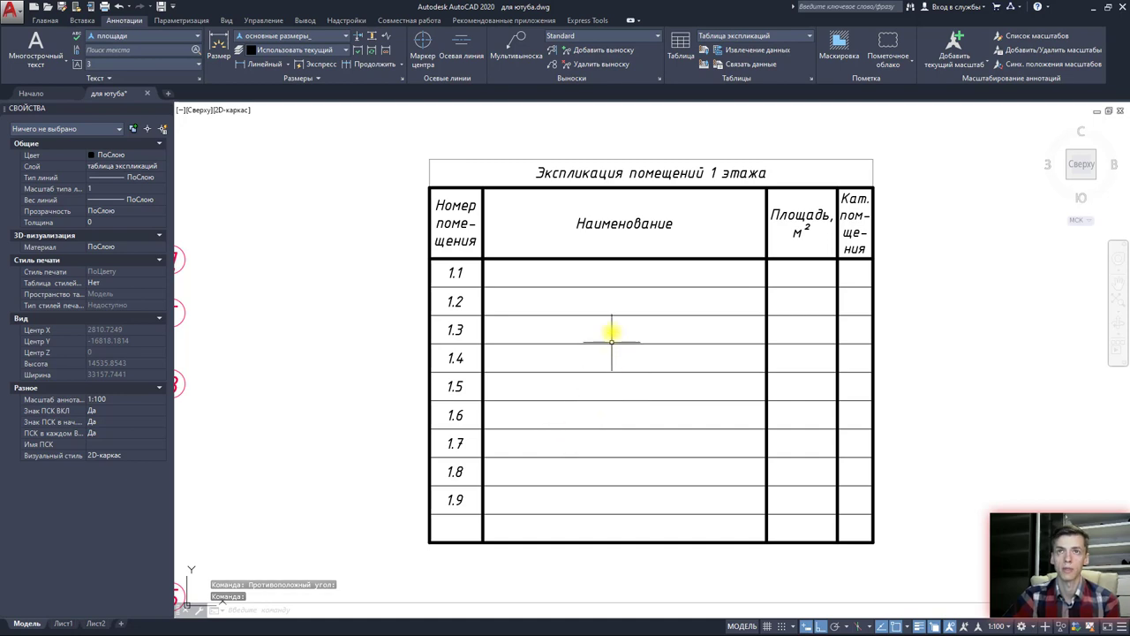
# Step: Set the data format of the Наименование cells B3–B12 to Text
pyautogui.click(604, 273)
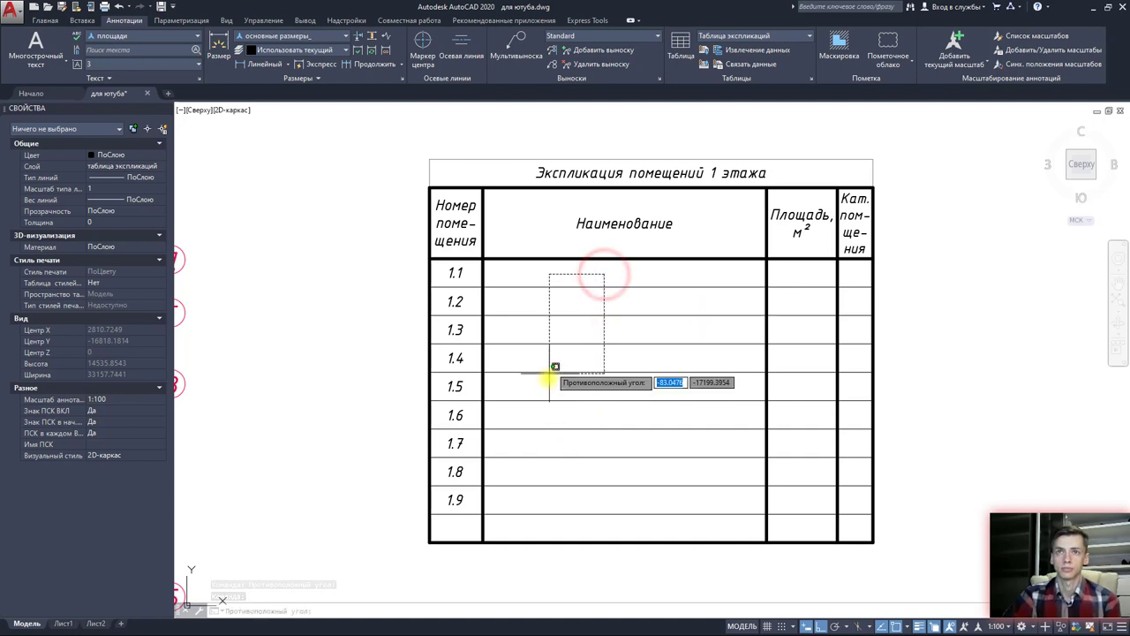
pyautogui.click(517, 528)
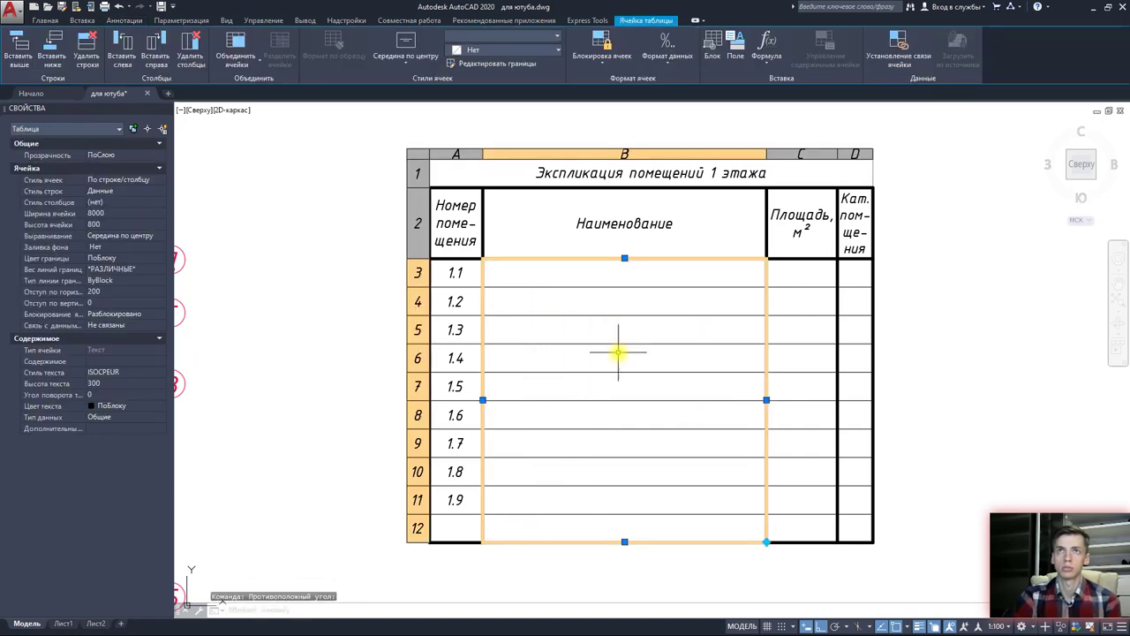
pyautogui.click(664, 45)
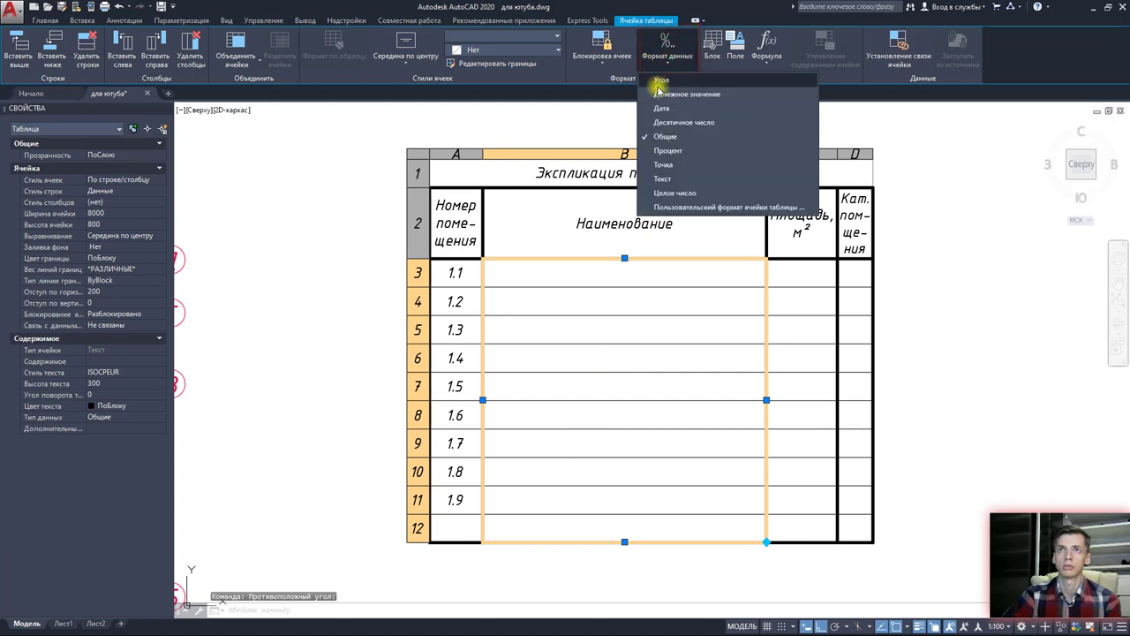
pyautogui.click(662, 178)
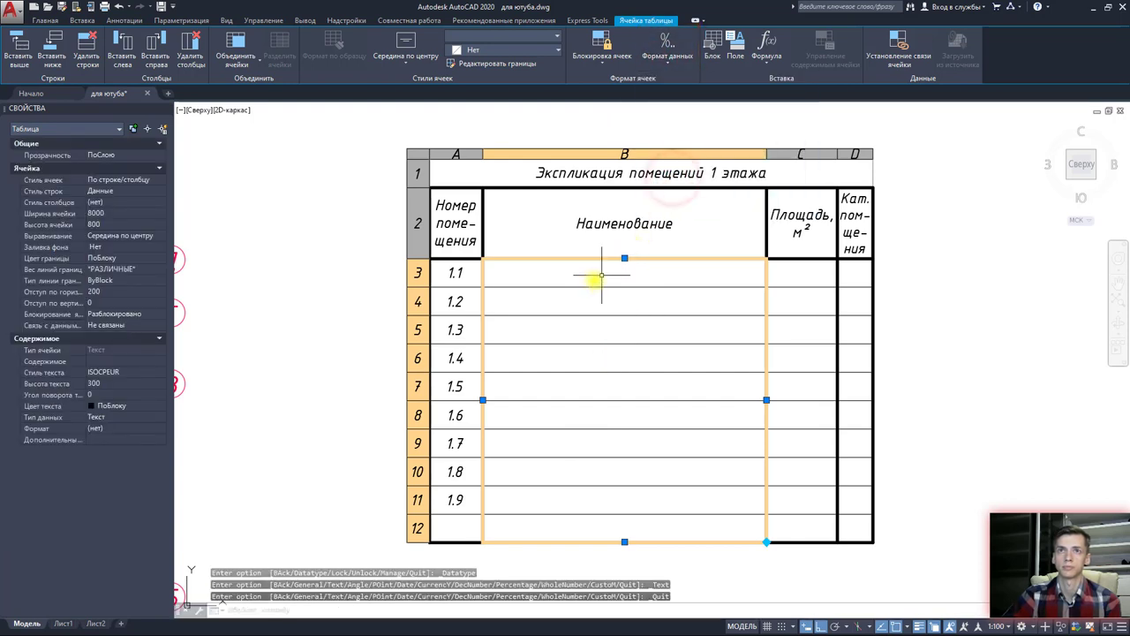
pyautogui.press('Escape')
# Step: Enter 'Тамбур' as room 1.1's name in cell B3
pyautogui.click(538, 271)
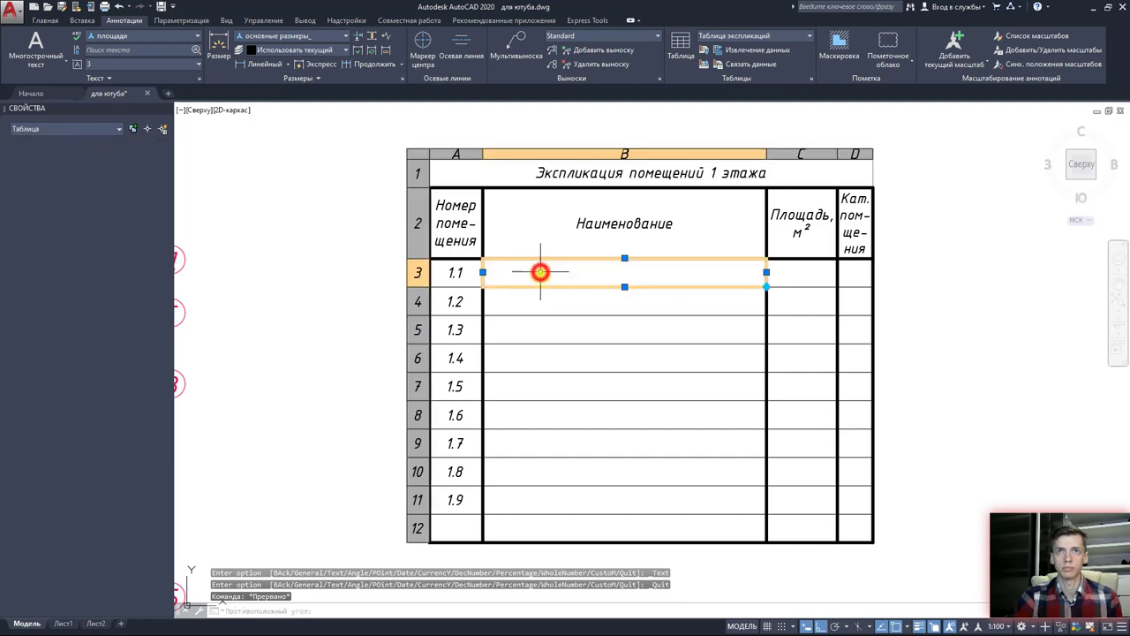
pyautogui.scroll(-4, 537, 270)
pyautogui.moveTo(381, 337); pyautogui.dragTo(726, 318, button='middle')
pyautogui.scroll(2, 541, 402)
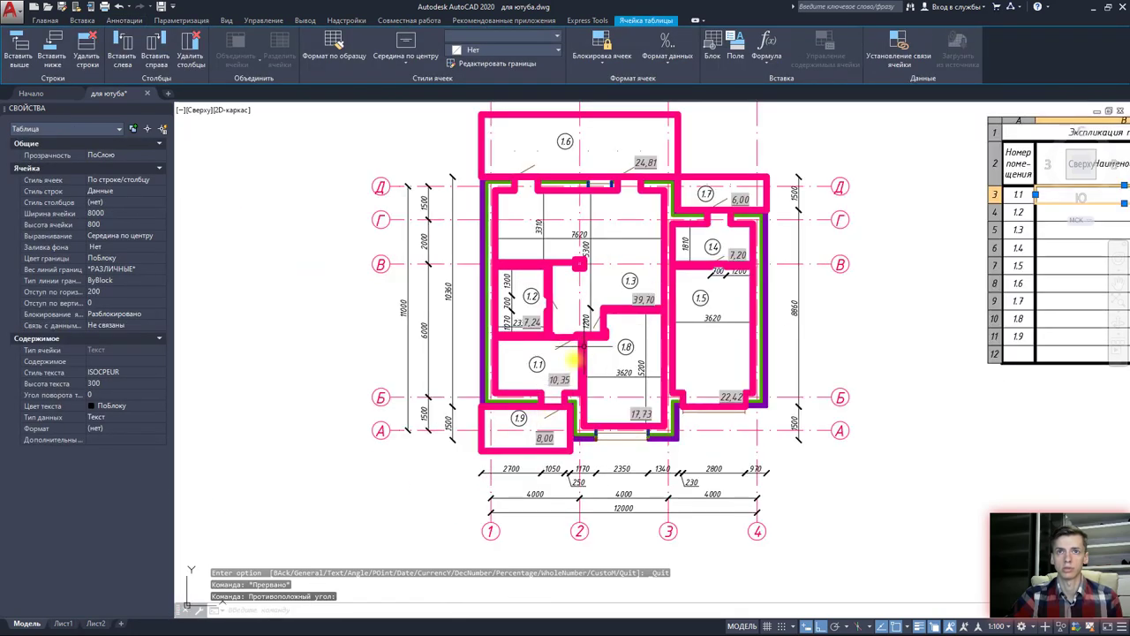
pyautogui.scroll(4, 572, 358)
pyautogui.scroll(-1, 530, 362)
pyautogui.scroll(-3, 486, 357)
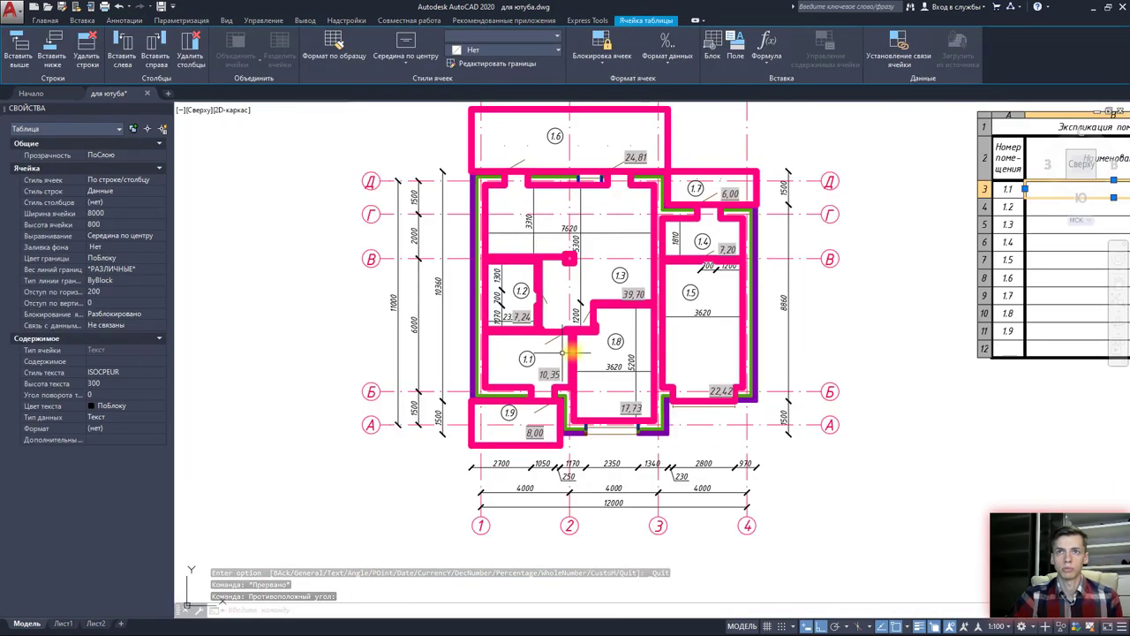
pyautogui.scroll(1, 468, 358)
pyautogui.moveTo(945, 318)
pyautogui.mouseDown(button='middle')
pyautogui.moveTo(713, 317)
pyautogui.moveTo(638, 347)
pyautogui.mouseUp(button='middle')
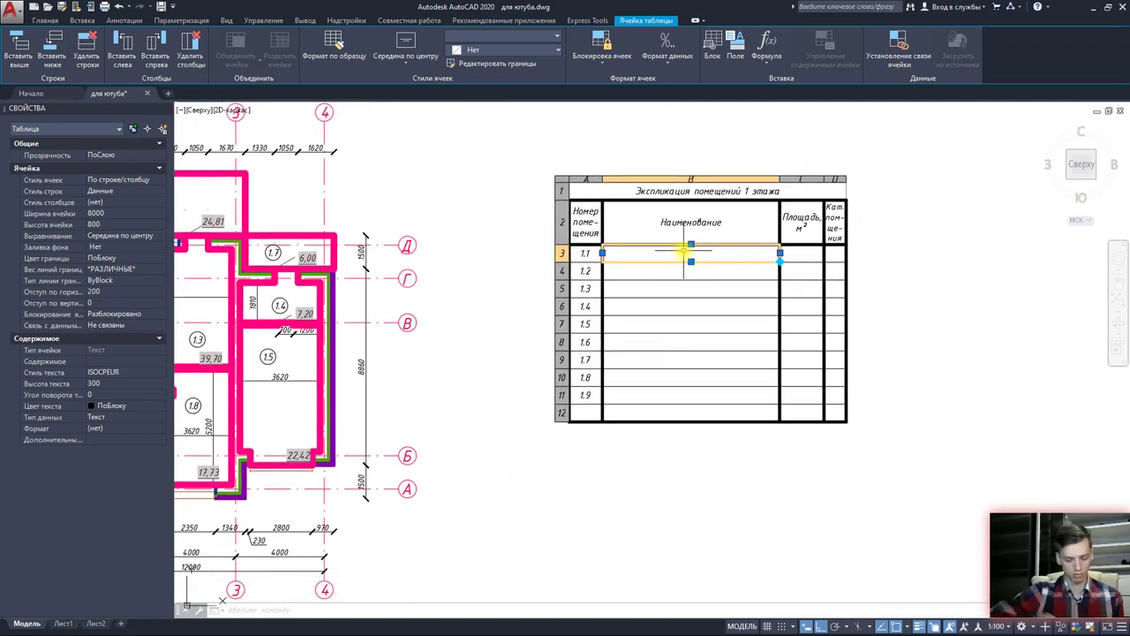
pyautogui.doubleClick(689, 258)
pyautogui.write('Тамбур')
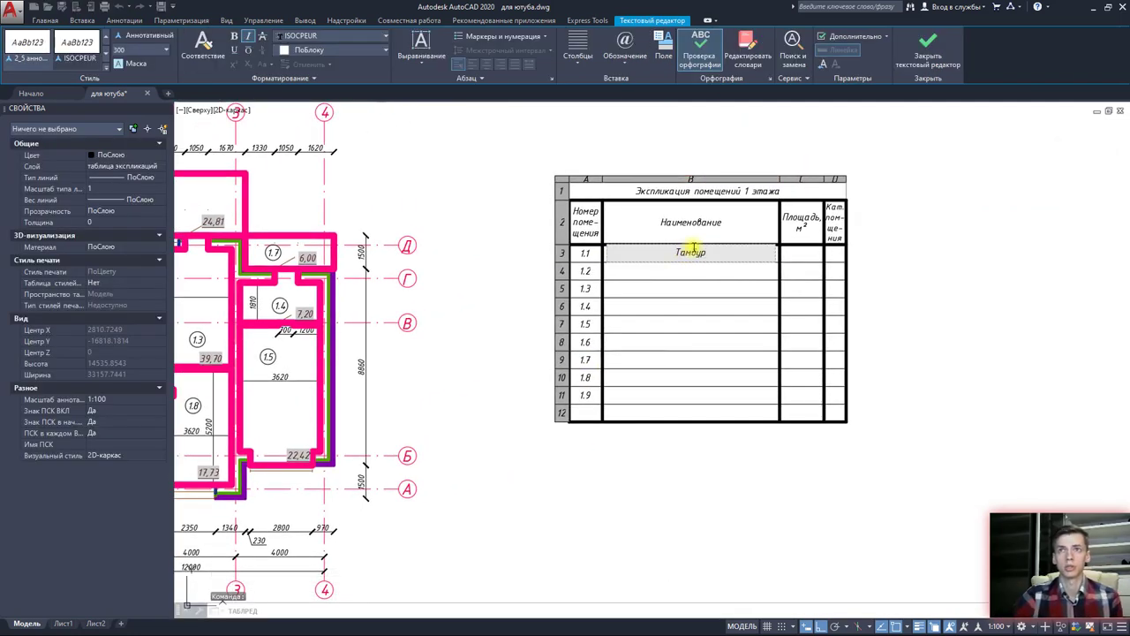
pyautogui.click(687, 277)
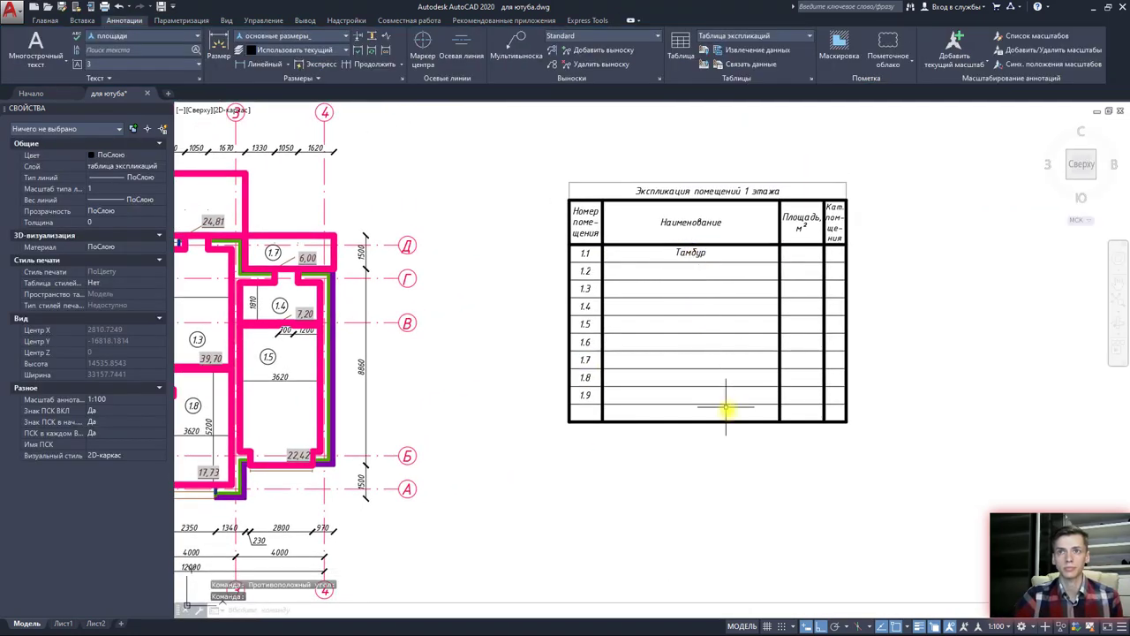
# Step: Align the name cells B3–B12 middle-left (Посередине слева)
pyautogui.moveTo(753, 412); pyautogui.dragTo(661, 261)
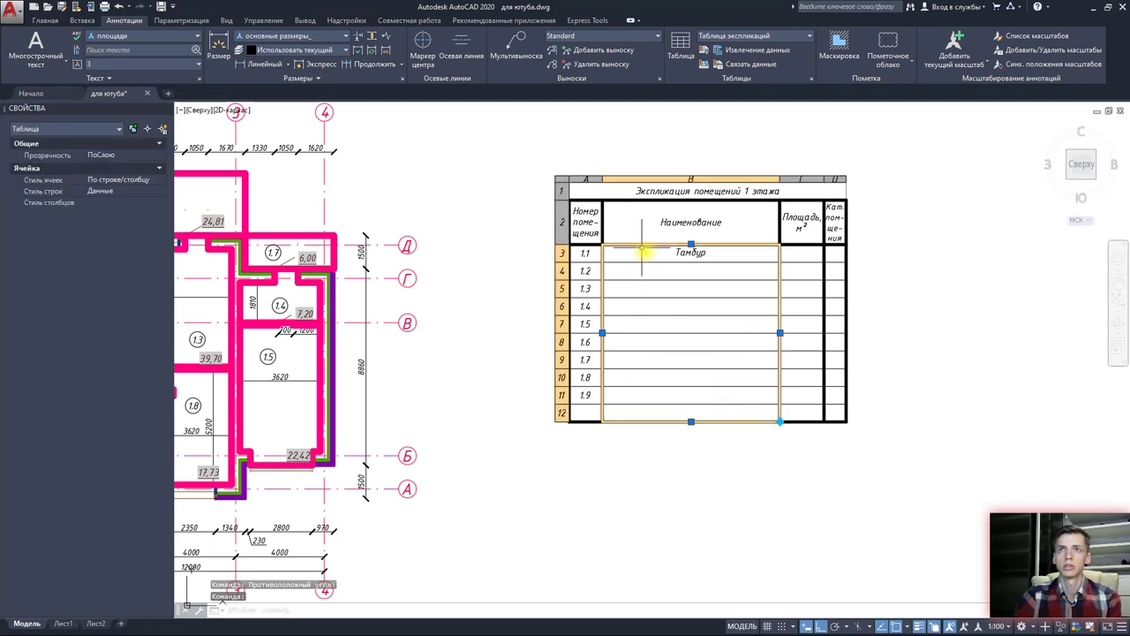
pyautogui.rightClick(658, 262)
pyautogui.moveTo(702, 351)
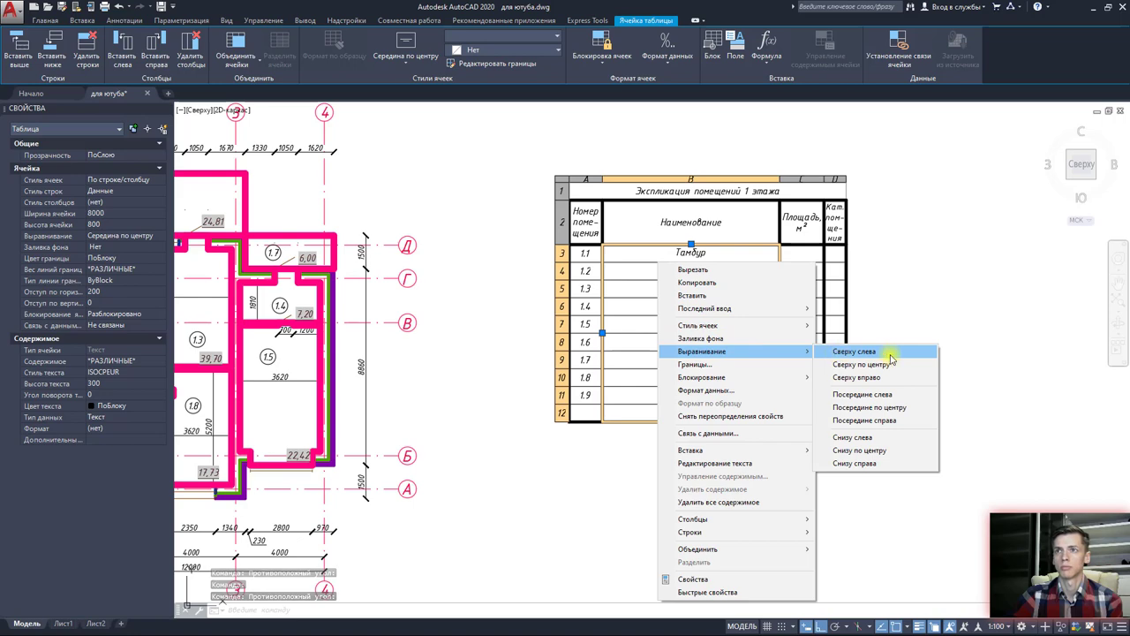
pyautogui.click(877, 397)
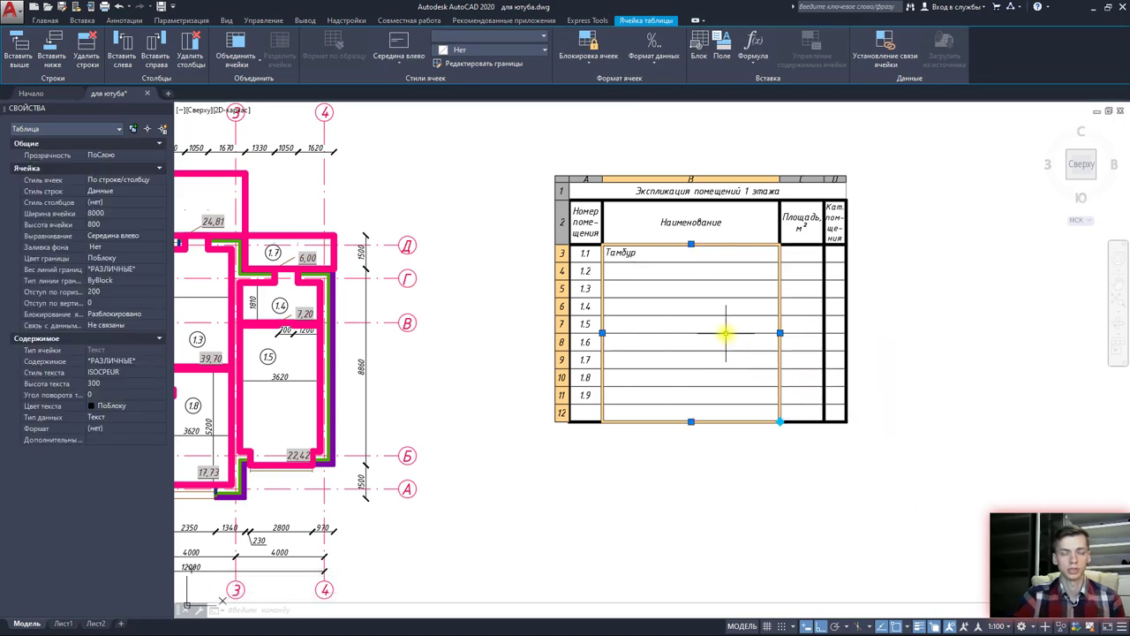
pyautogui.press('Escape')
pyautogui.scroll(4, 635, 255)
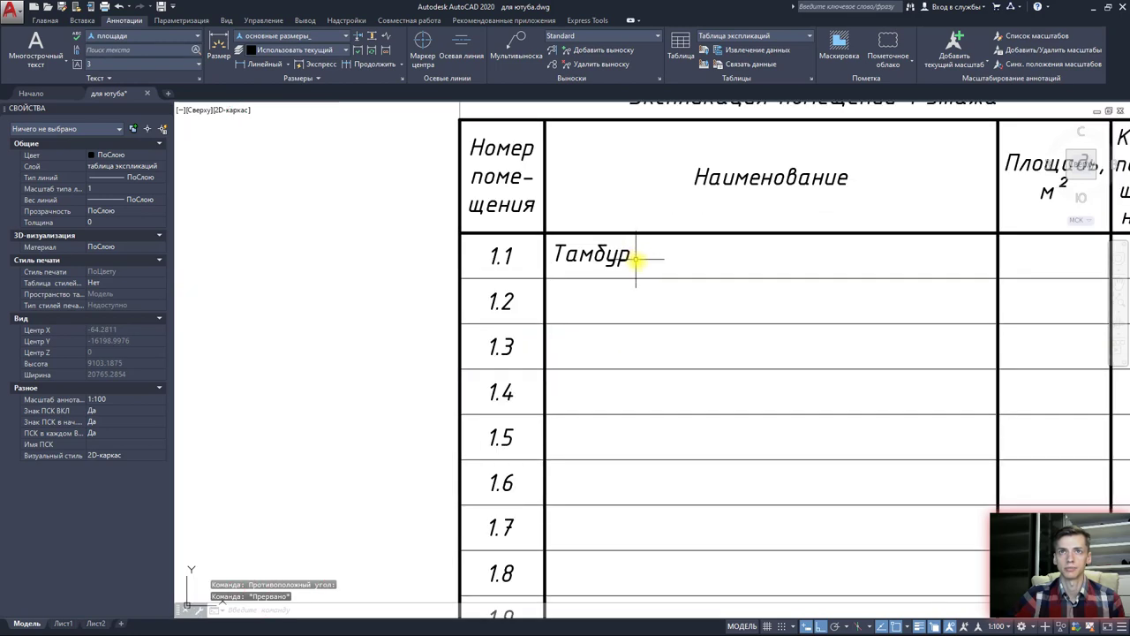
pyautogui.scroll(-5, 635, 258)
pyautogui.scroll(3, 291, 380)
pyautogui.scroll(3, 292, 353)
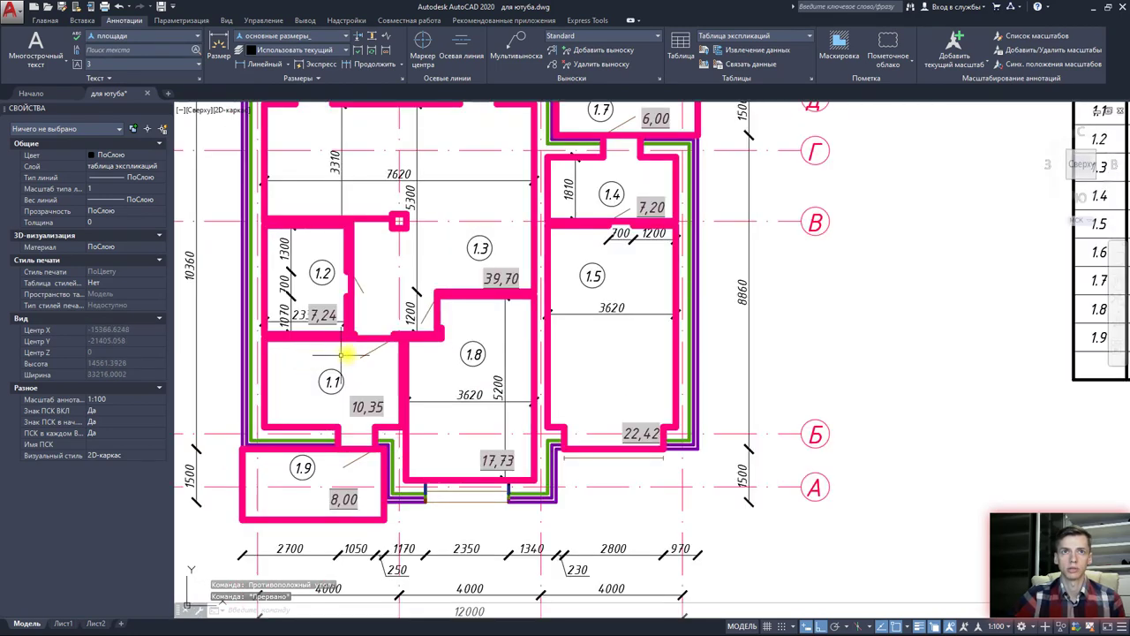
pyautogui.scroll(-2, 343, 283)
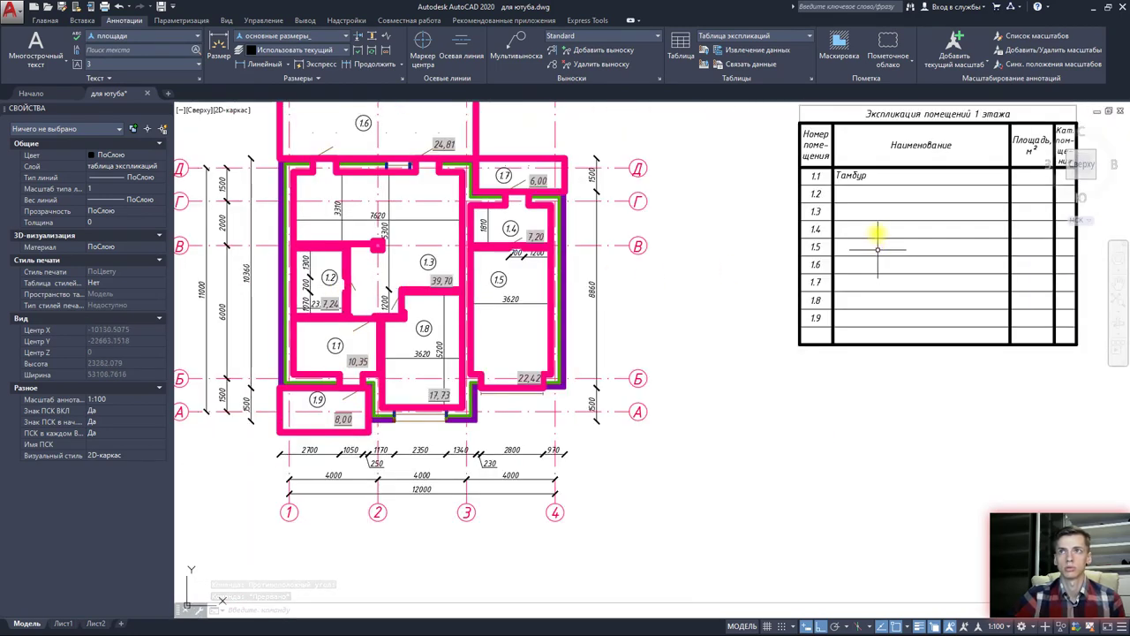
# Step: Type 'С/у' as room 1.2's name in cell B4, then select room 1.1's area cell
pyautogui.click(851, 196)
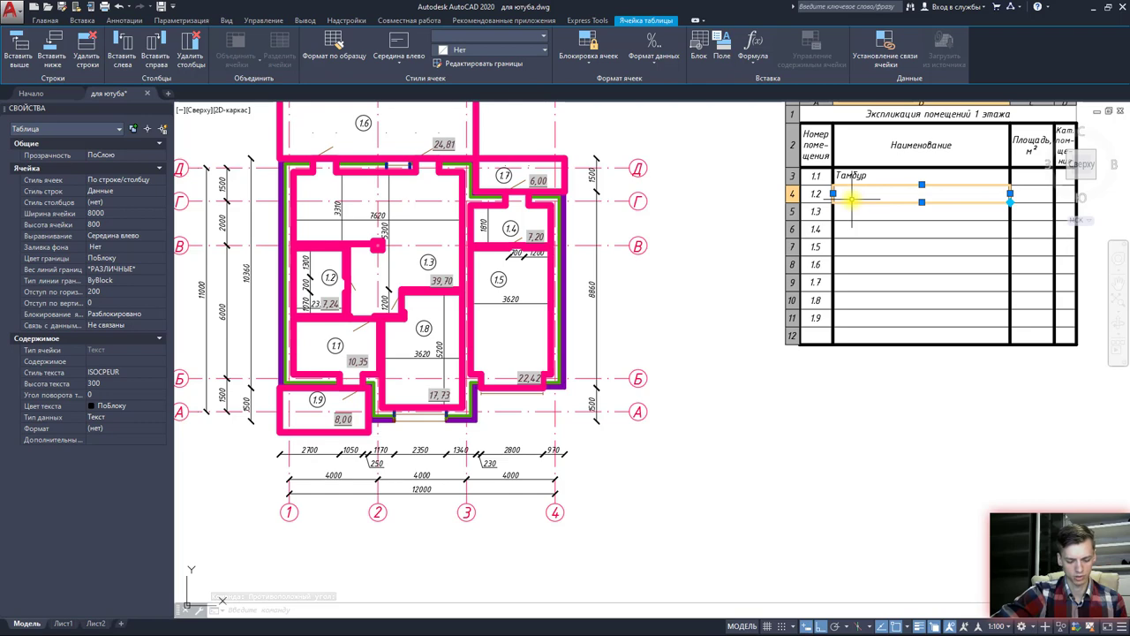
pyautogui.write('С/у')
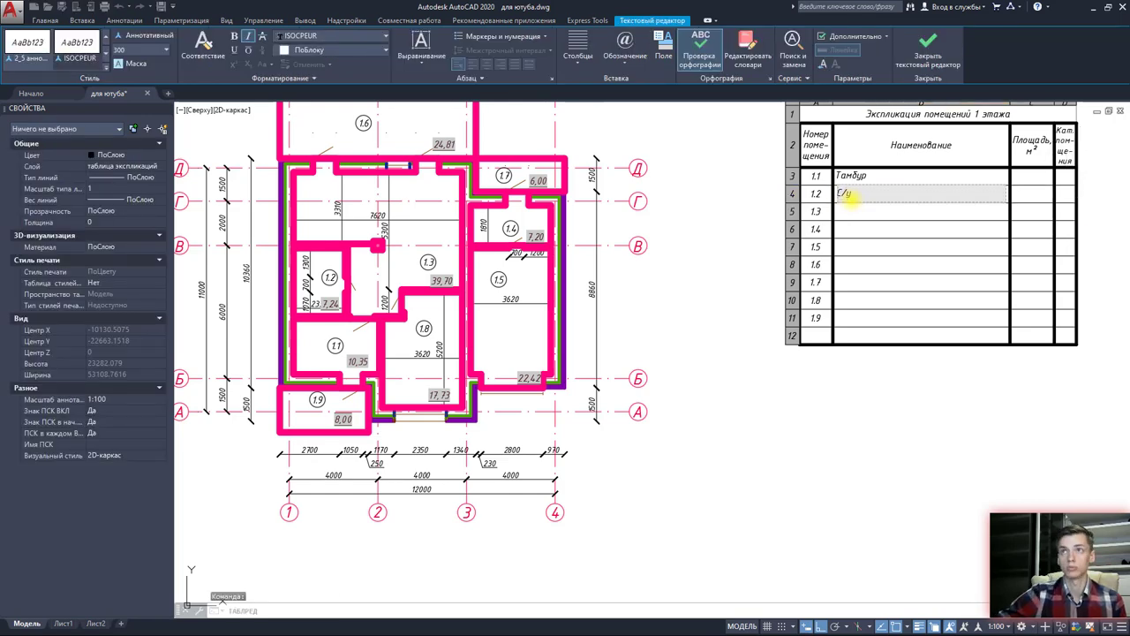
pyautogui.click(938, 220)
pyautogui.moveTo(939, 220); pyautogui.dragTo(839, 218, button='middle')
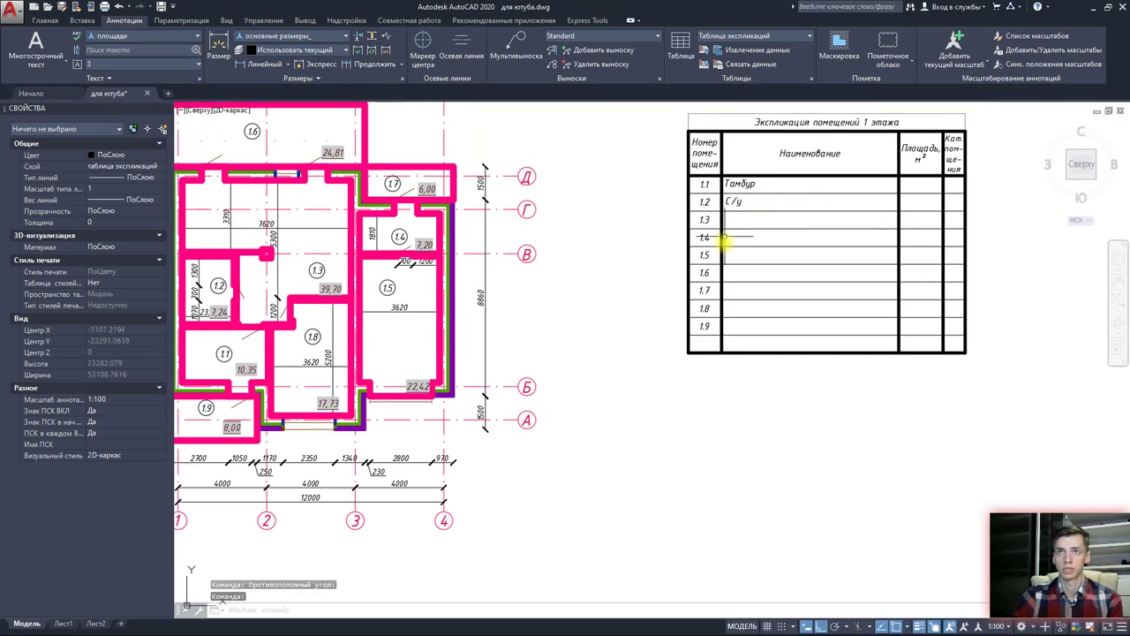
pyautogui.click(917, 183)
pyautogui.moveTo(901, 202); pyautogui.dragTo(795, 243, button='middle')
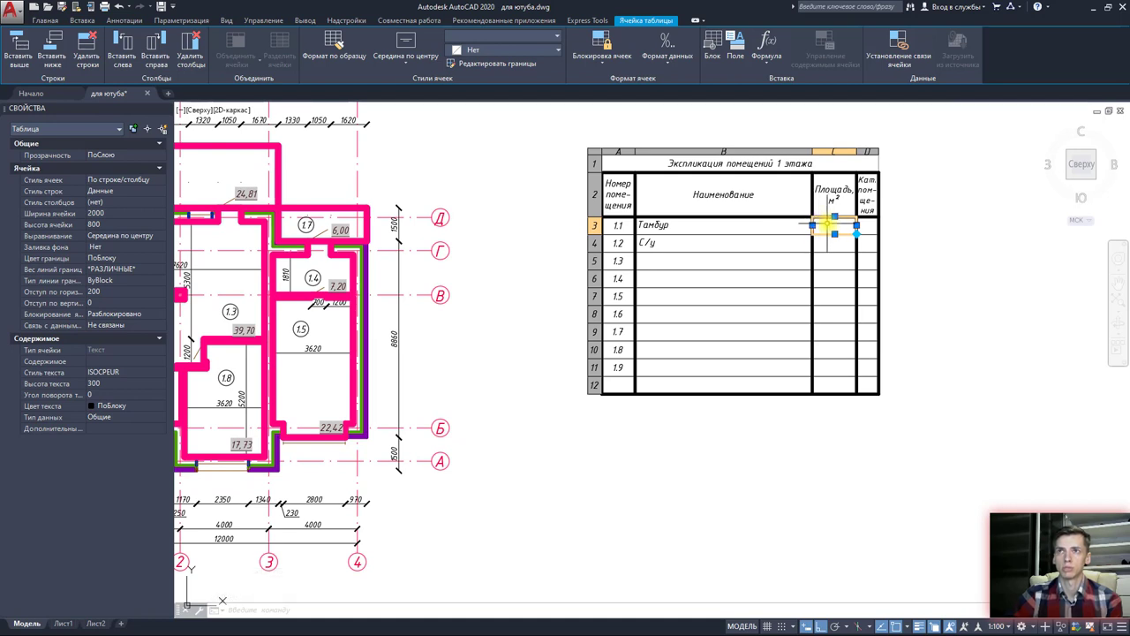
# Step: Insert a field linked to room 1.1's polyline Площадь, scaled 0.000001 to 0.00, reading 10,35
pyautogui.click(738, 52)
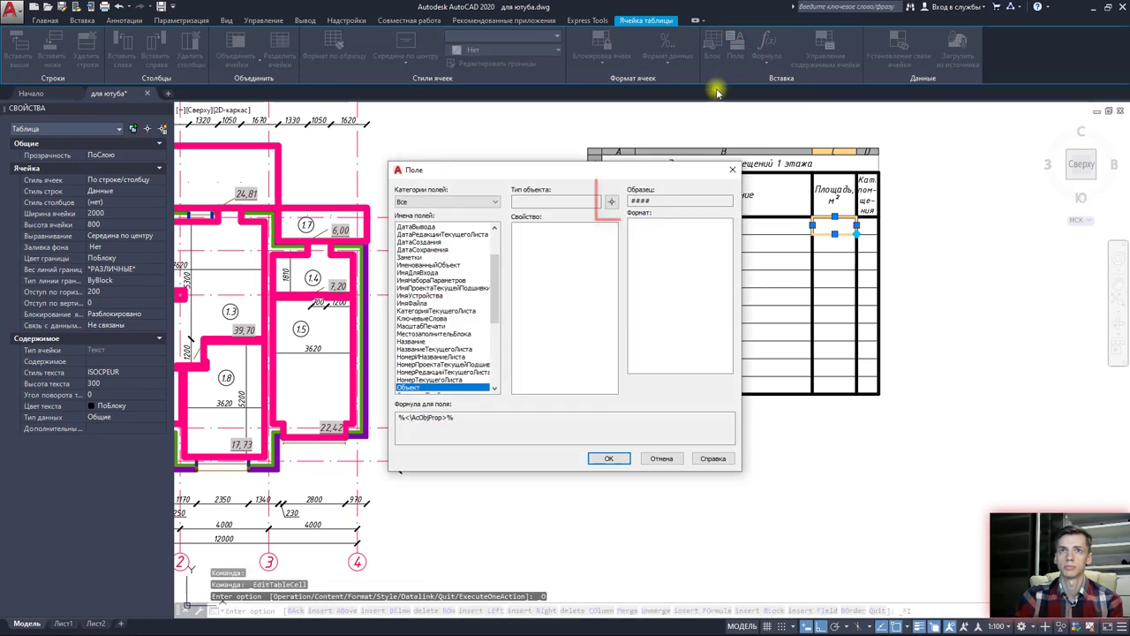
pyautogui.click(612, 204)
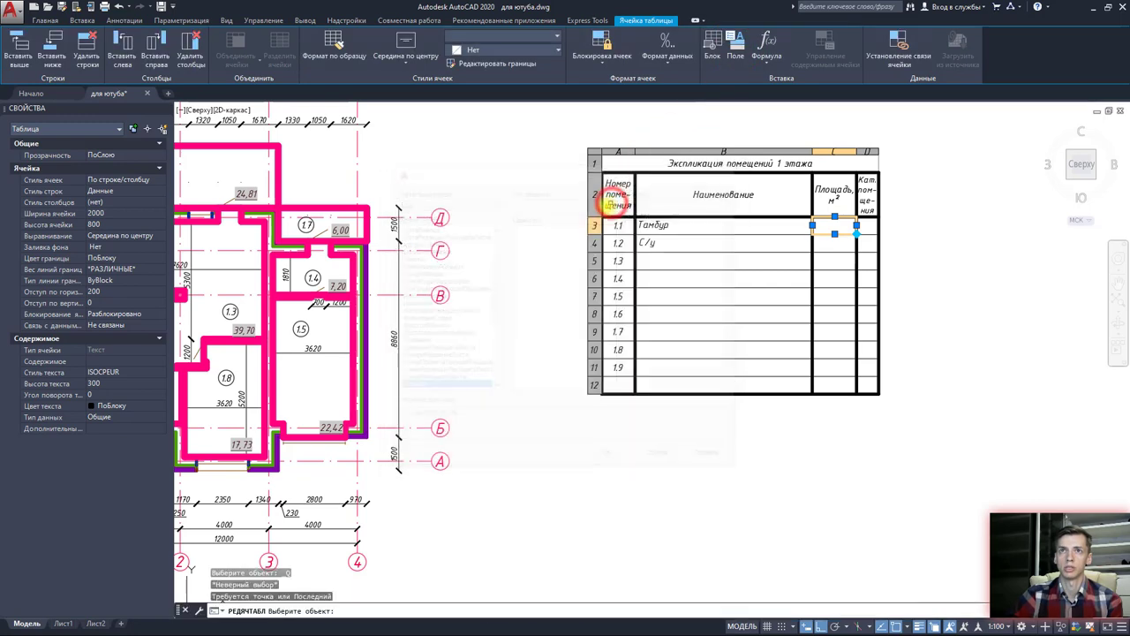
pyautogui.scroll(3, 530, 335)
pyautogui.scroll(4, 430, 413)
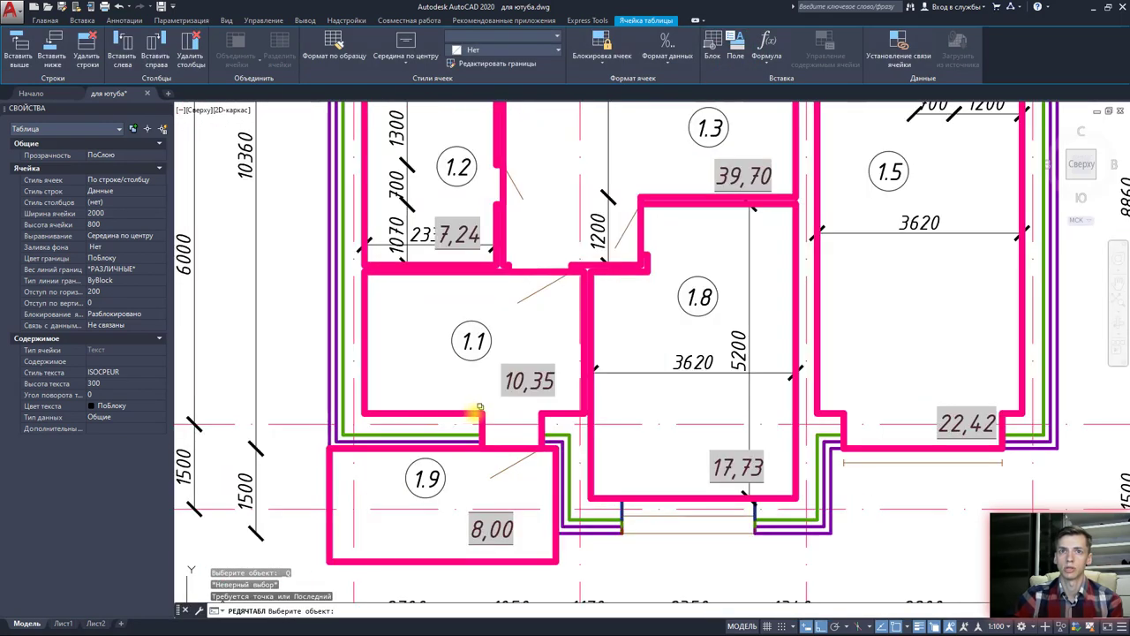
pyautogui.scroll(5, 478, 409)
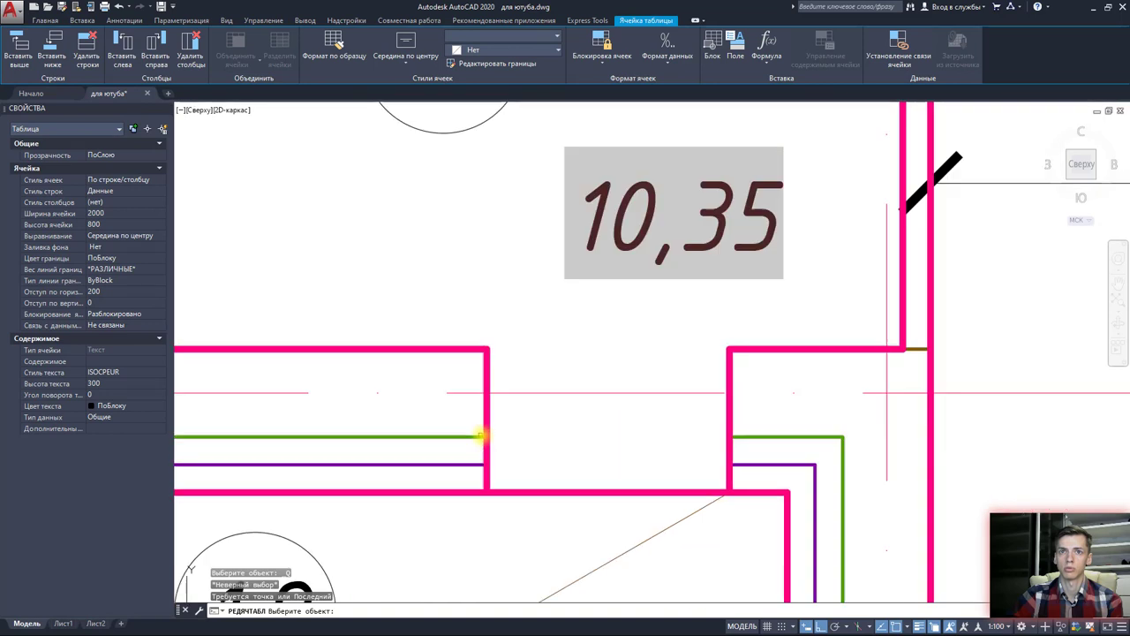
pyautogui.click(492, 357)
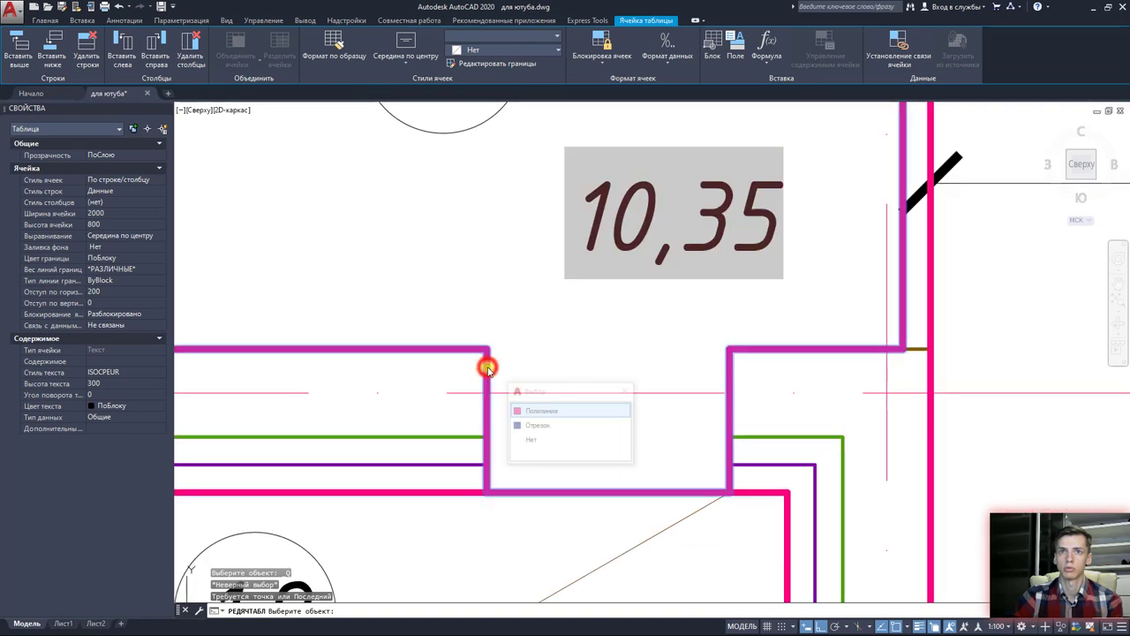
pyautogui.click(541, 412)
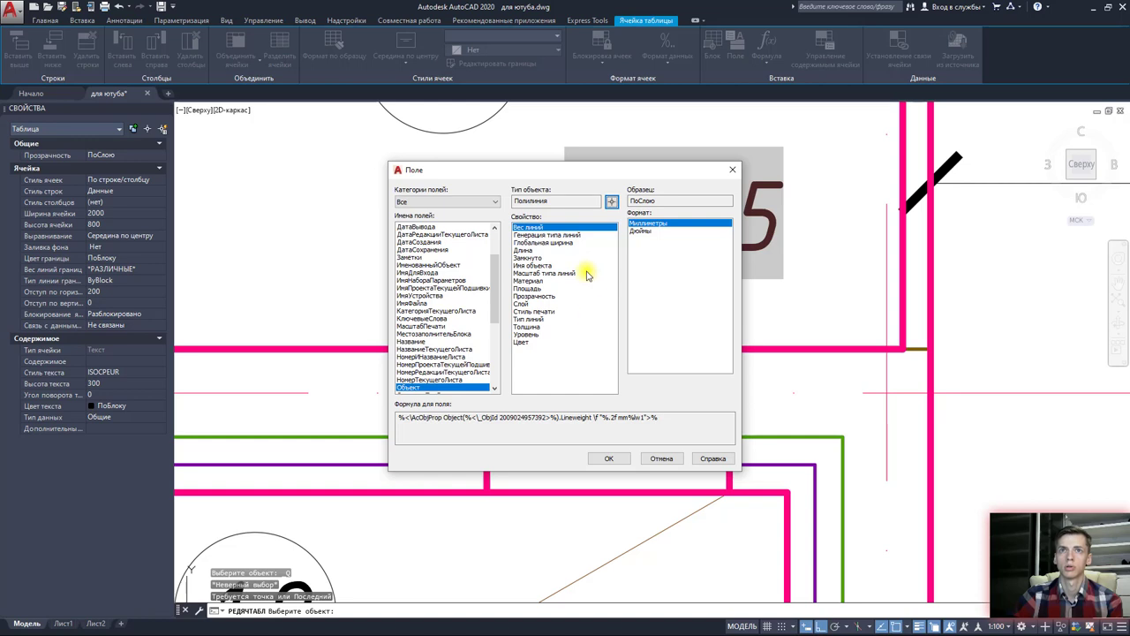
pyautogui.click(534, 289)
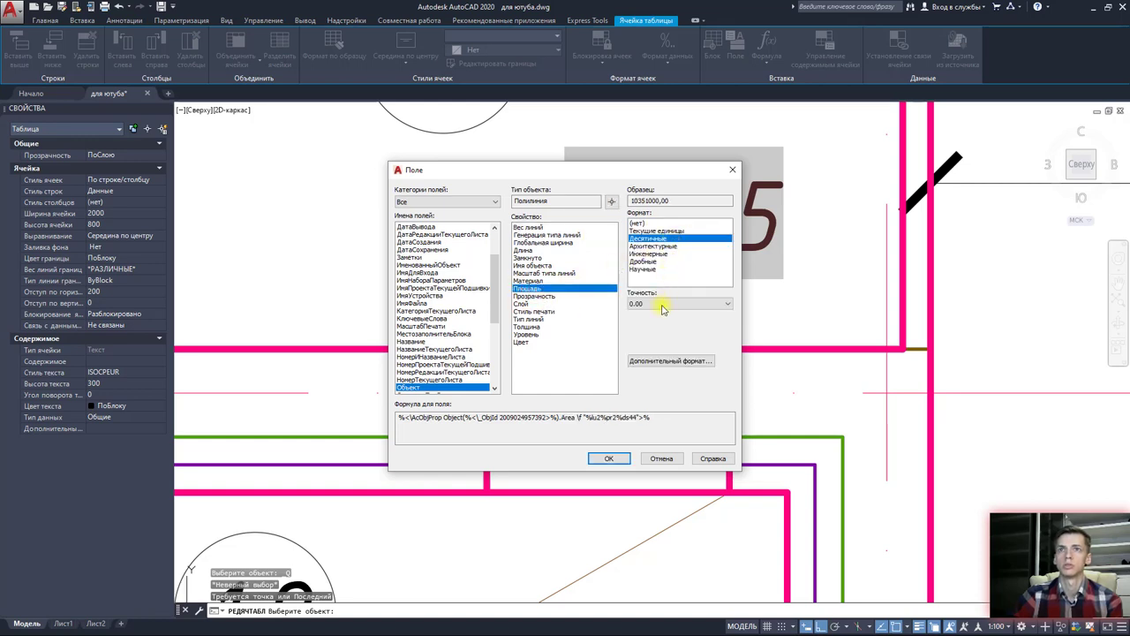
pyautogui.click(663, 360)
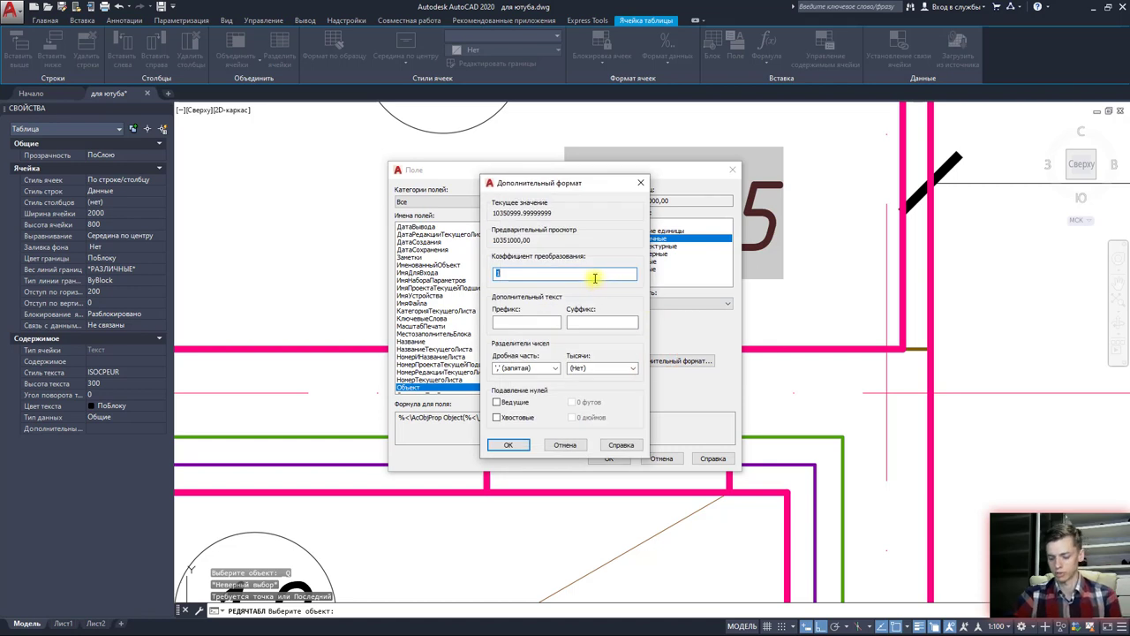
pyautogui.write('.')
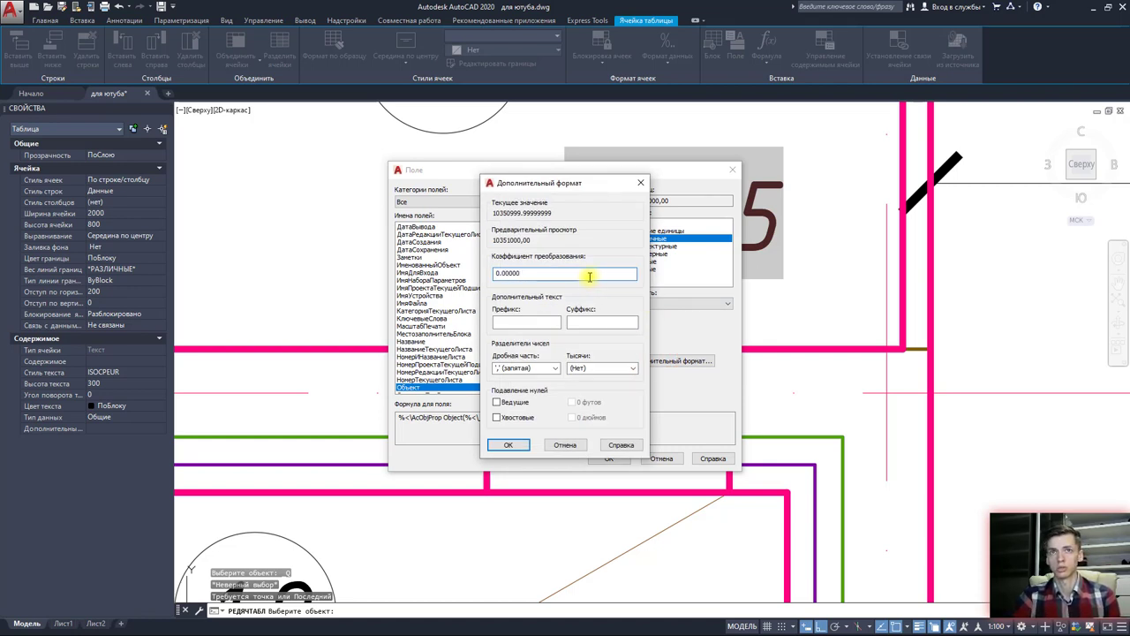
pyautogui.write('1')
pyautogui.click(508, 445)
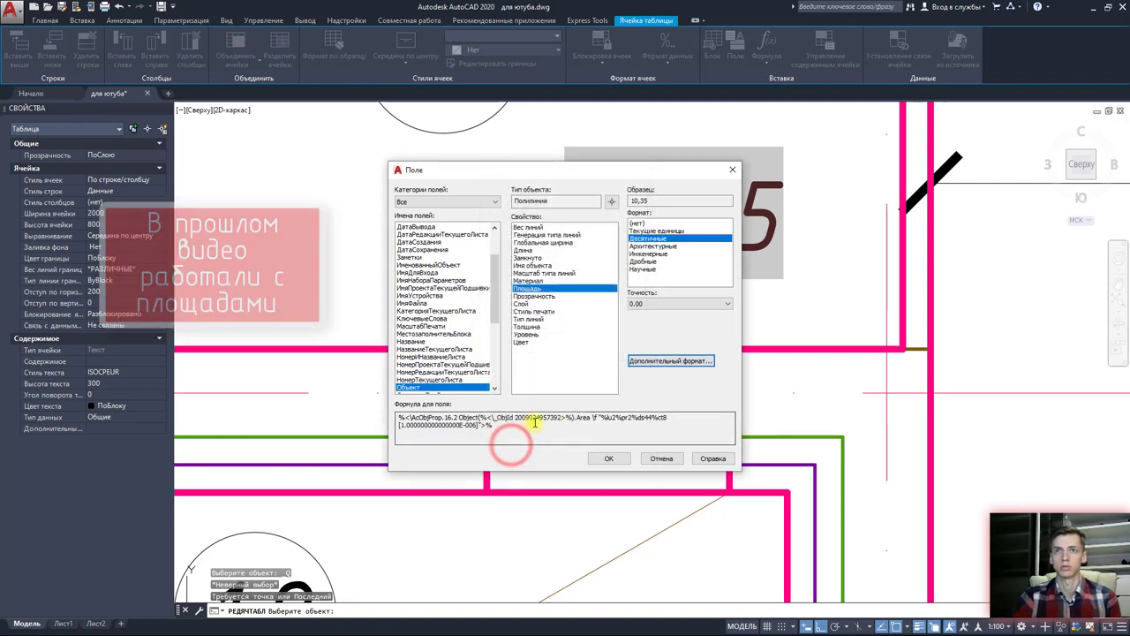
pyautogui.click(604, 456)
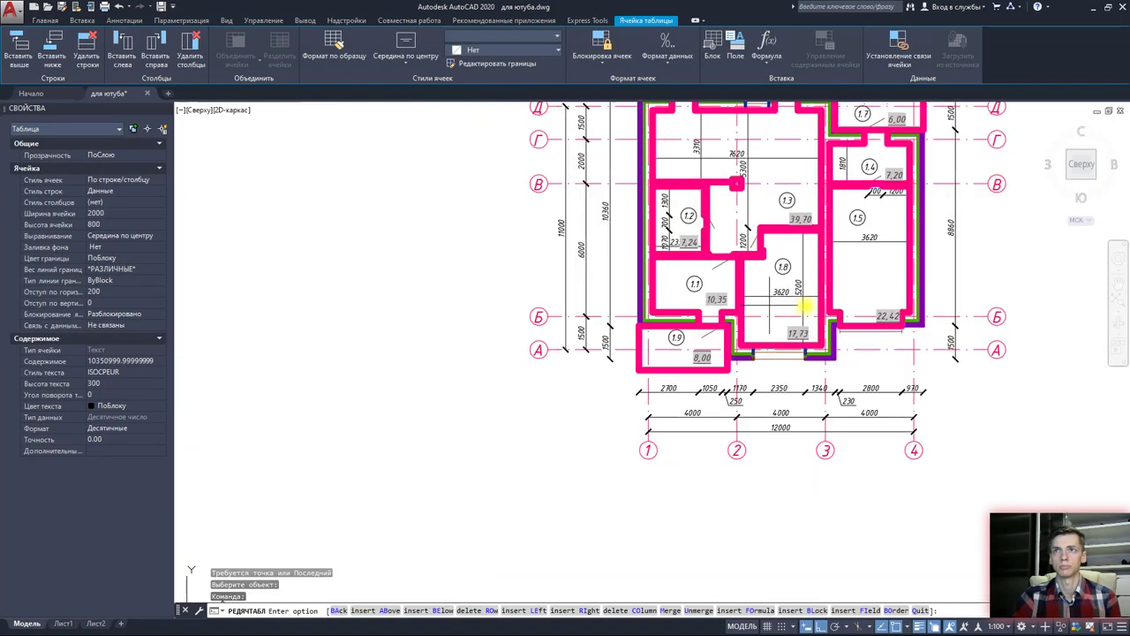
pyautogui.scroll(3, 932, 292)
pyautogui.scroll(-3, 937, 288)
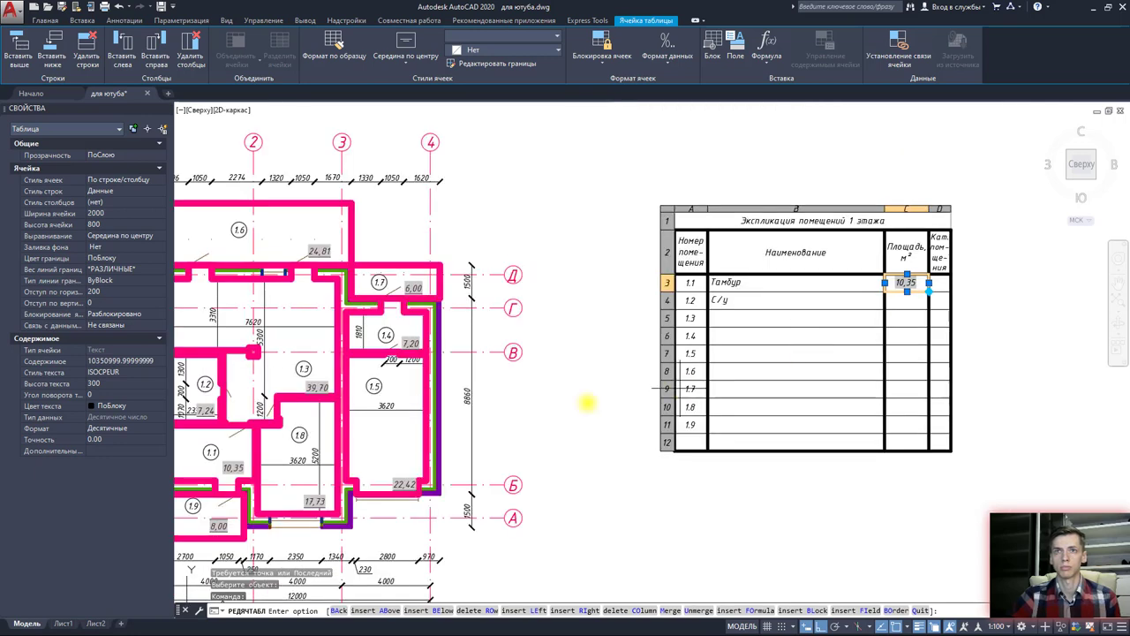
pyautogui.moveTo(587, 402); pyautogui.dragTo(782, 366, button='middle')
pyautogui.scroll(3, 643, 341)
pyautogui.scroll(2, 643, 328)
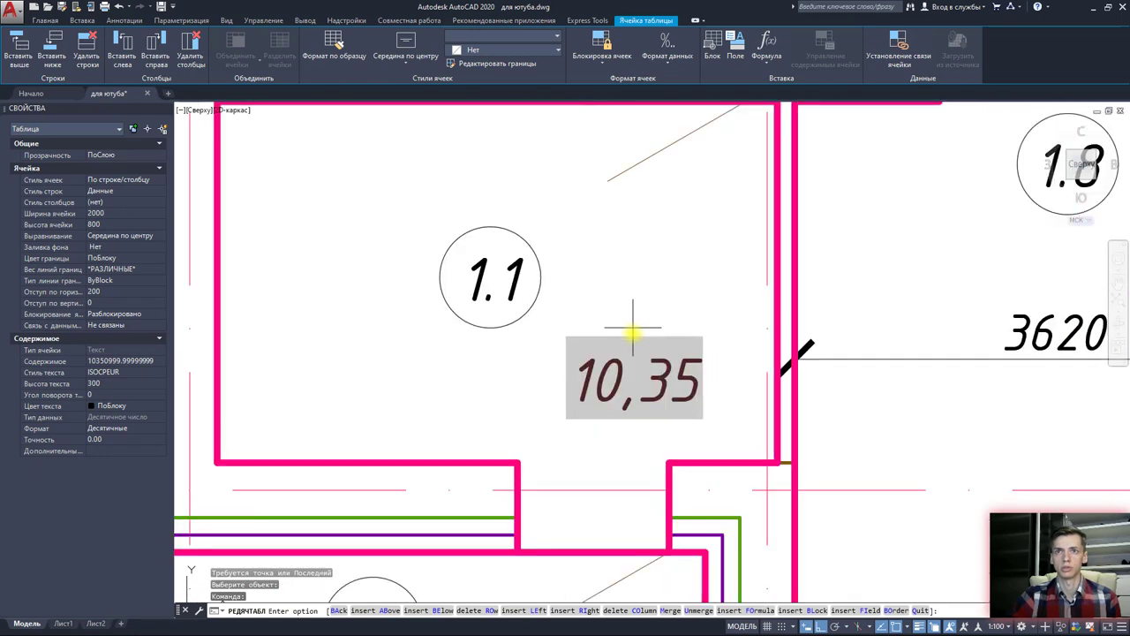
pyautogui.click(650, 396)
pyautogui.click(661, 378)
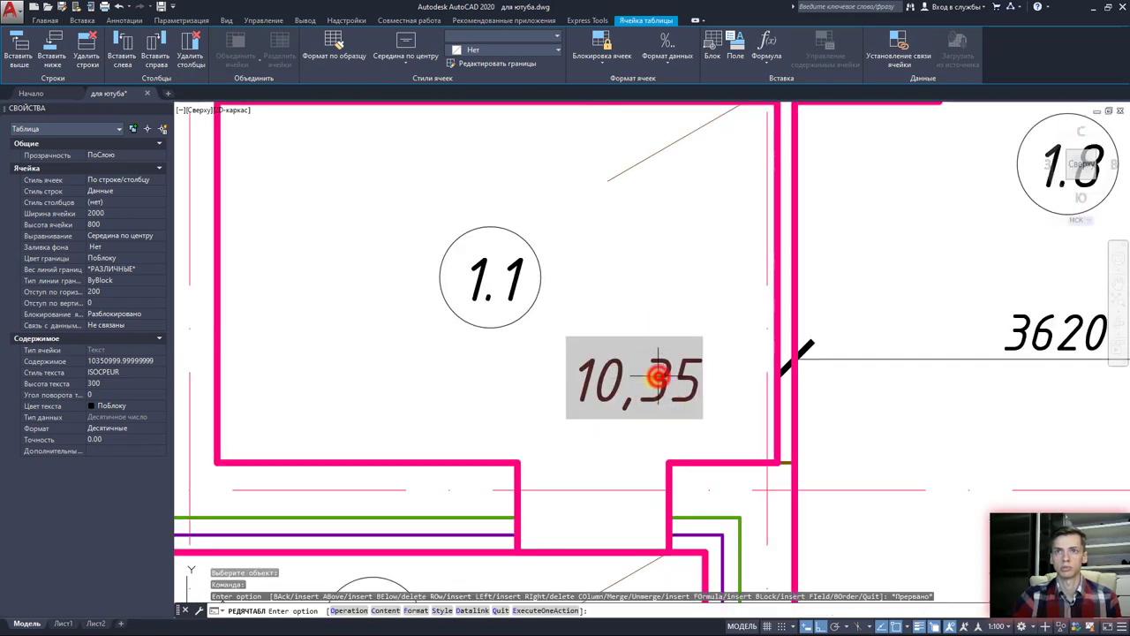
pyautogui.doubleClick(658, 380)
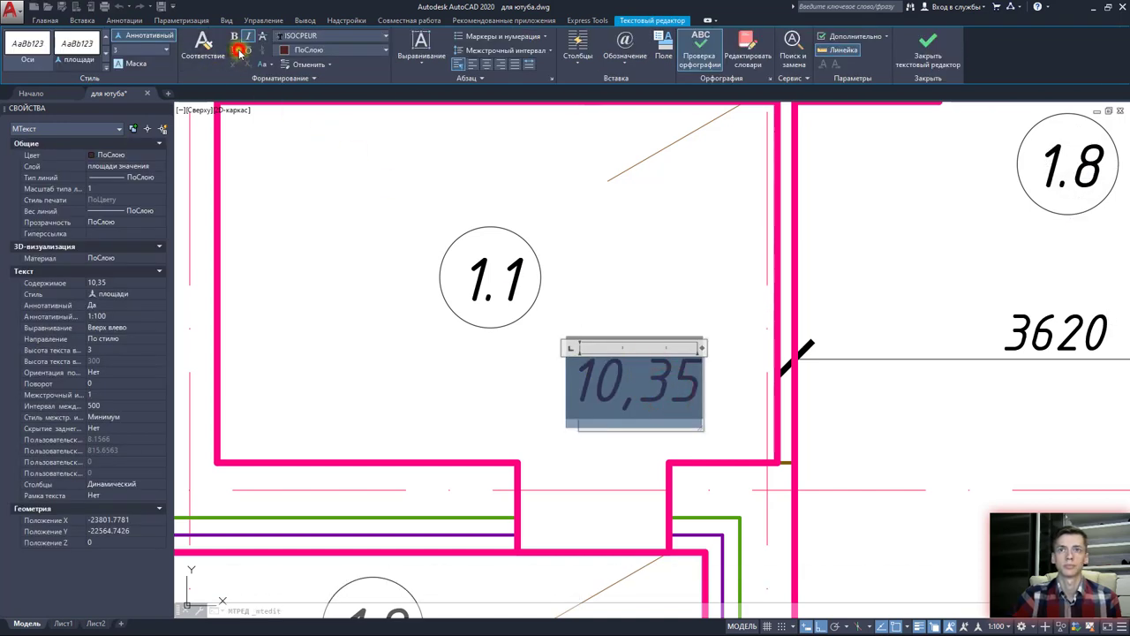
pyautogui.press('Escape')
pyautogui.click(577, 320)
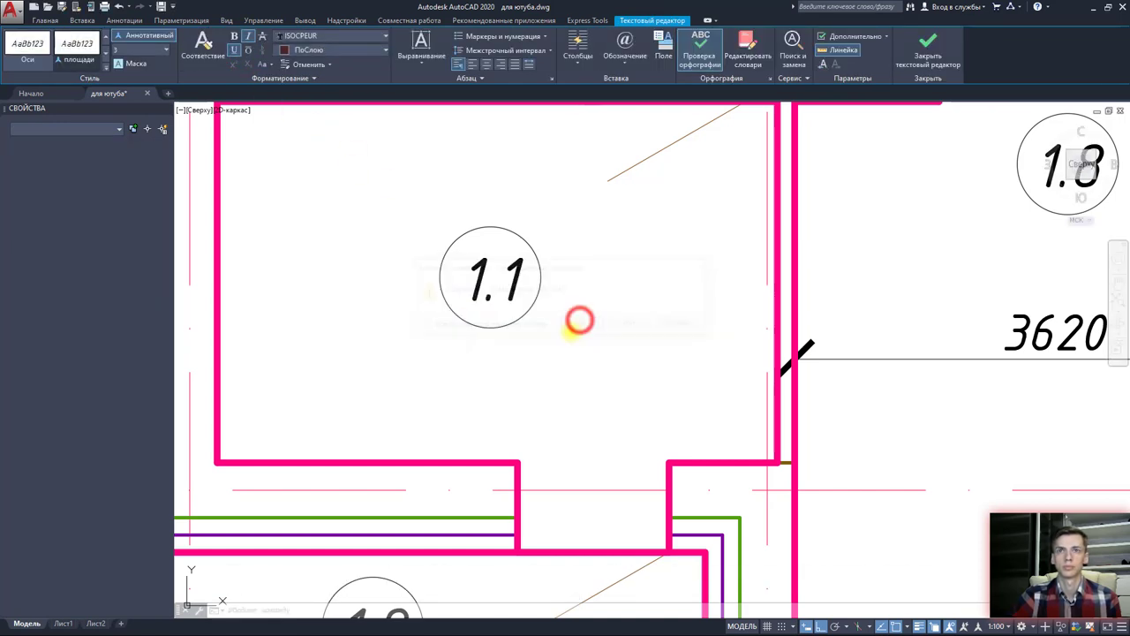
pyautogui.scroll(-5, 584, 378)
pyautogui.moveTo(603, 371); pyautogui.dragTo(416, 397, button='middle')
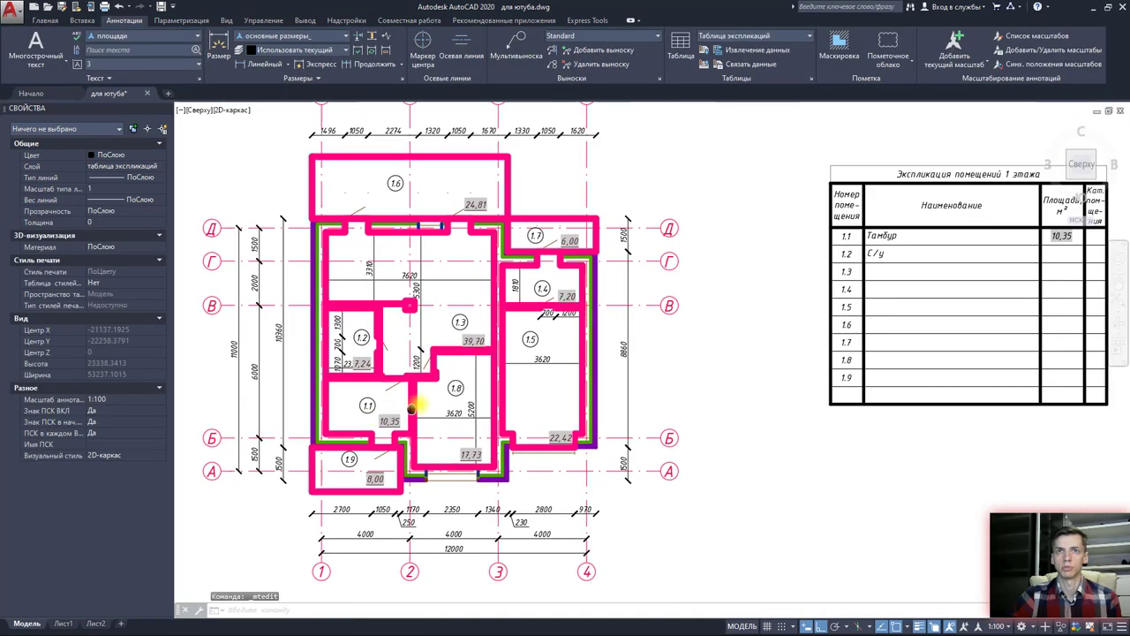
pyautogui.scroll(2, 482, 371)
# Step: Insert a field in room 1.2's area cell linked to its polyline area ×0.000001, showing 7,24
pyautogui.click(745, 267)
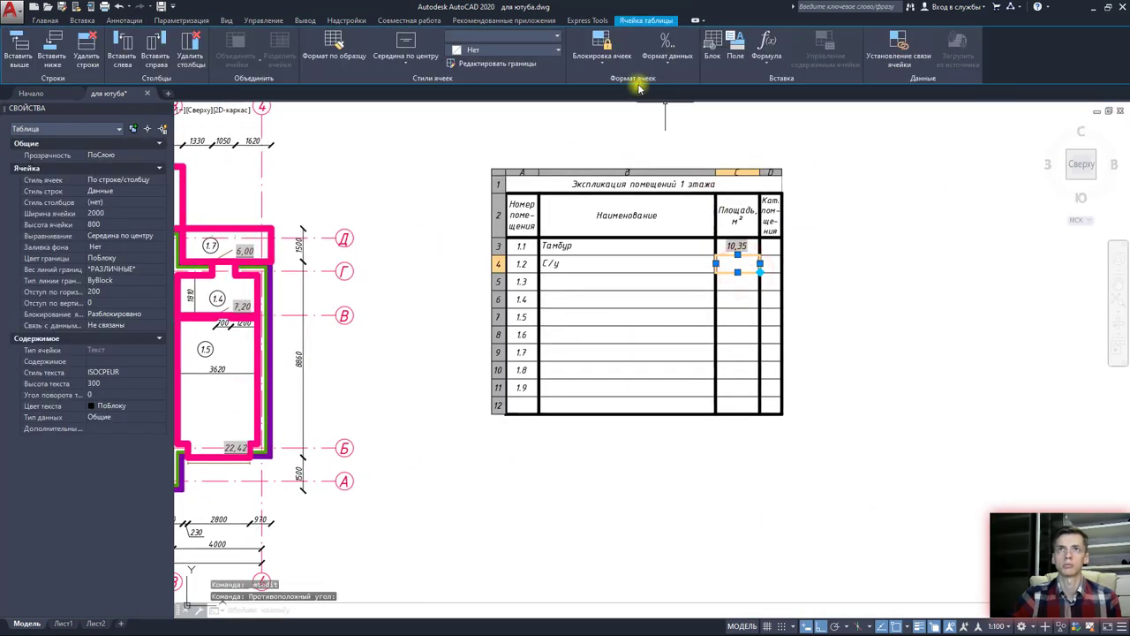
pyautogui.click(739, 74)
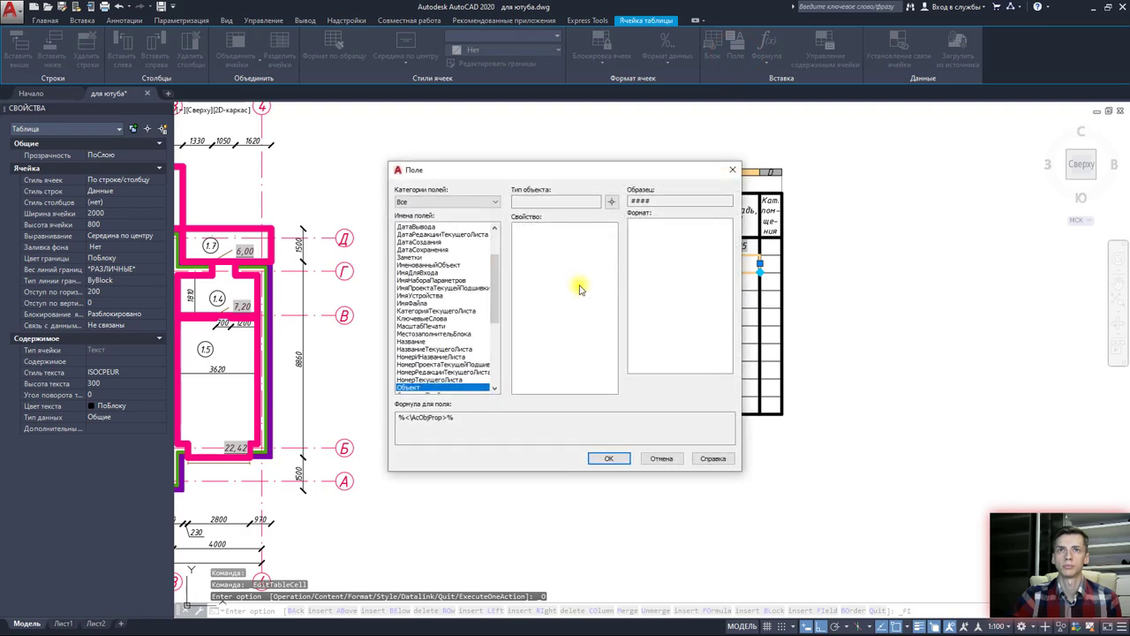
pyautogui.click(612, 204)
pyautogui.scroll(-3, 580, 328)
pyautogui.scroll(5, 396, 313)
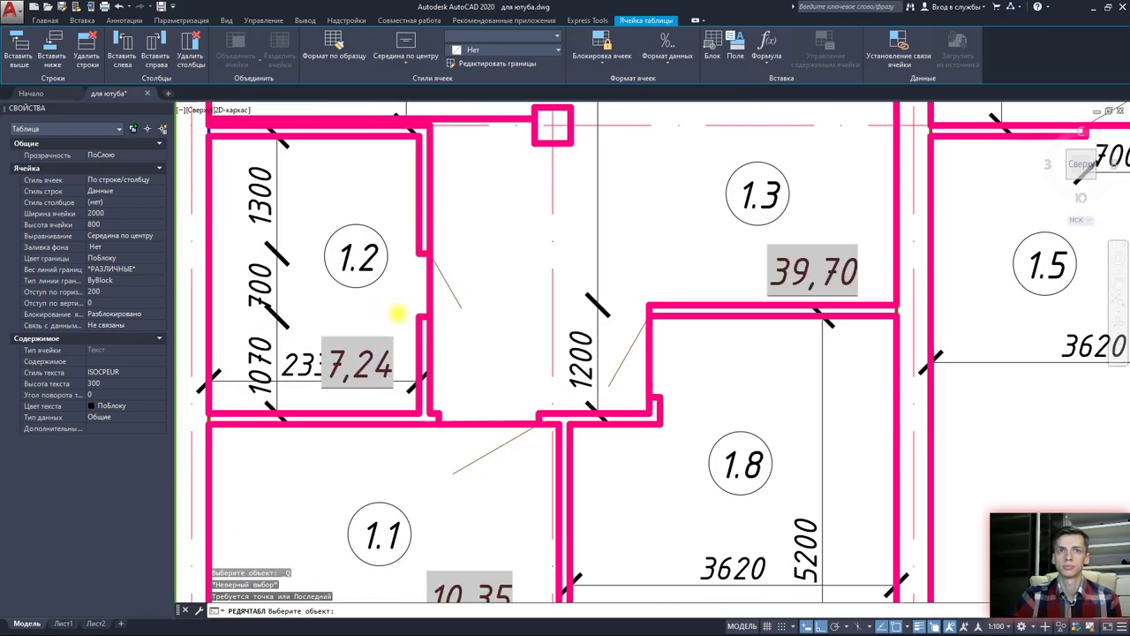
pyautogui.scroll(2, 415, 292)
pyautogui.scroll(2, 434, 268)
pyautogui.click(427, 334)
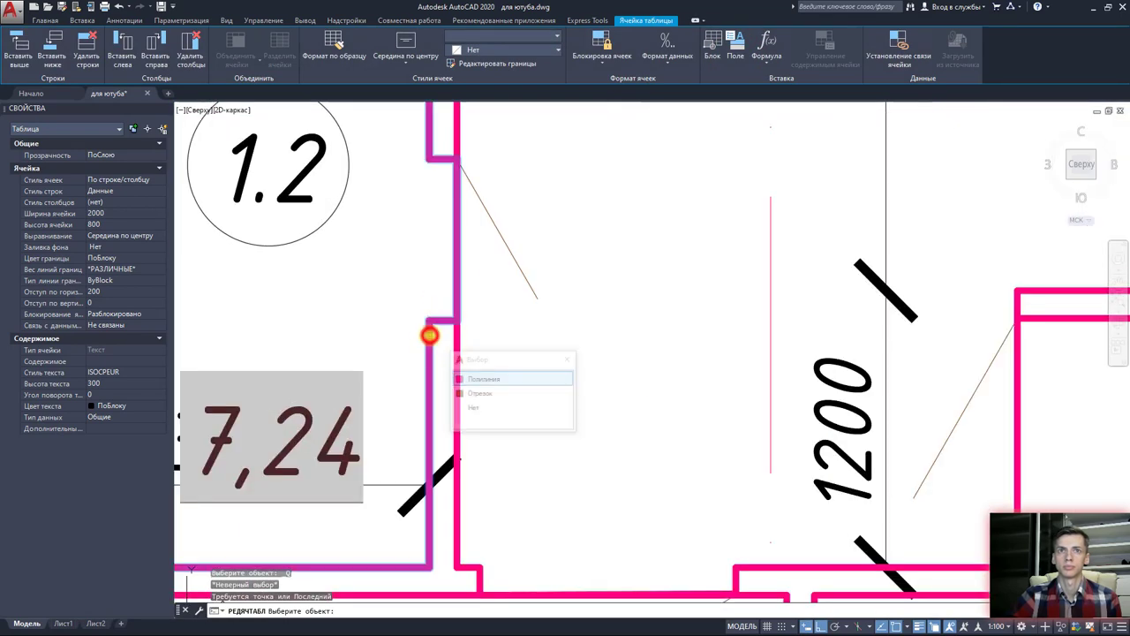
pyautogui.click(488, 380)
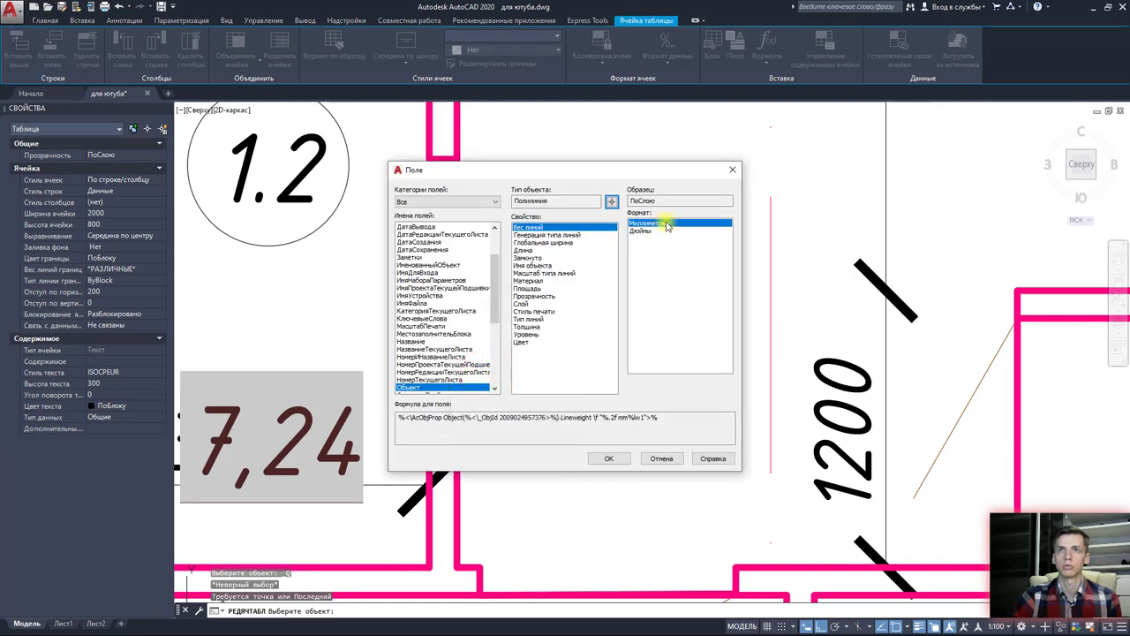
pyautogui.click(534, 289)
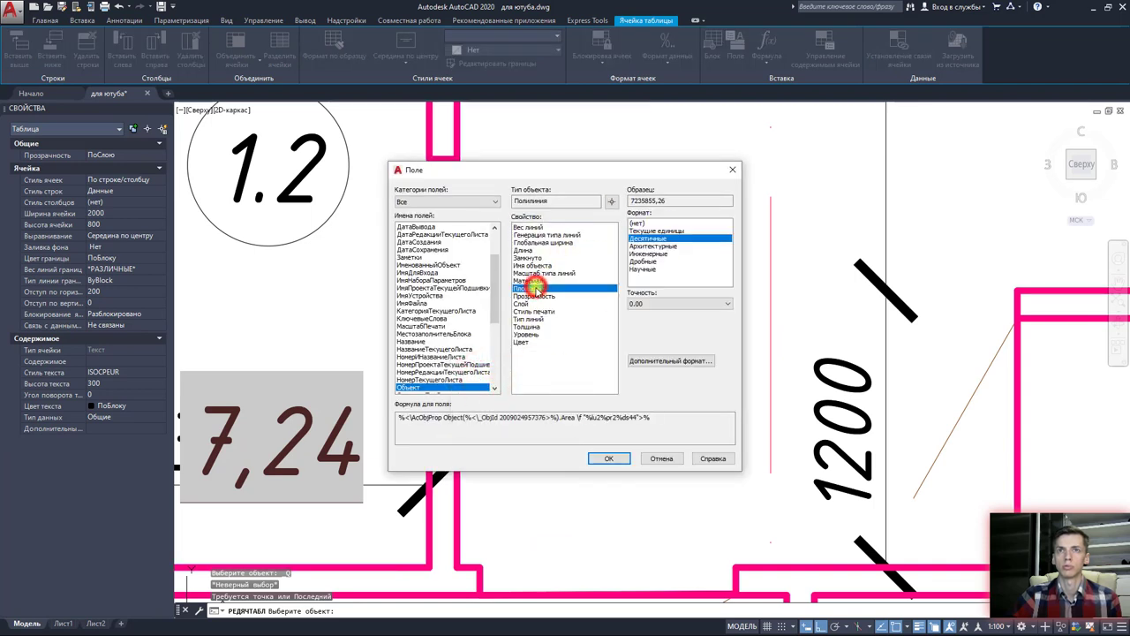
pyautogui.click(647, 357)
pyautogui.write('0.000001')
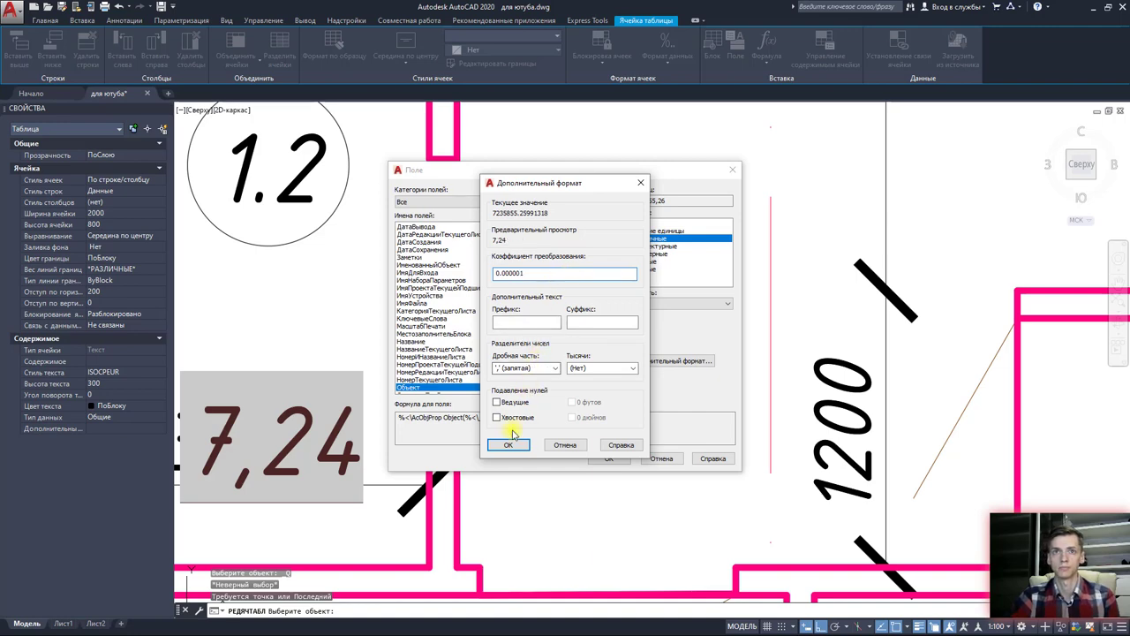
pyautogui.click(509, 443)
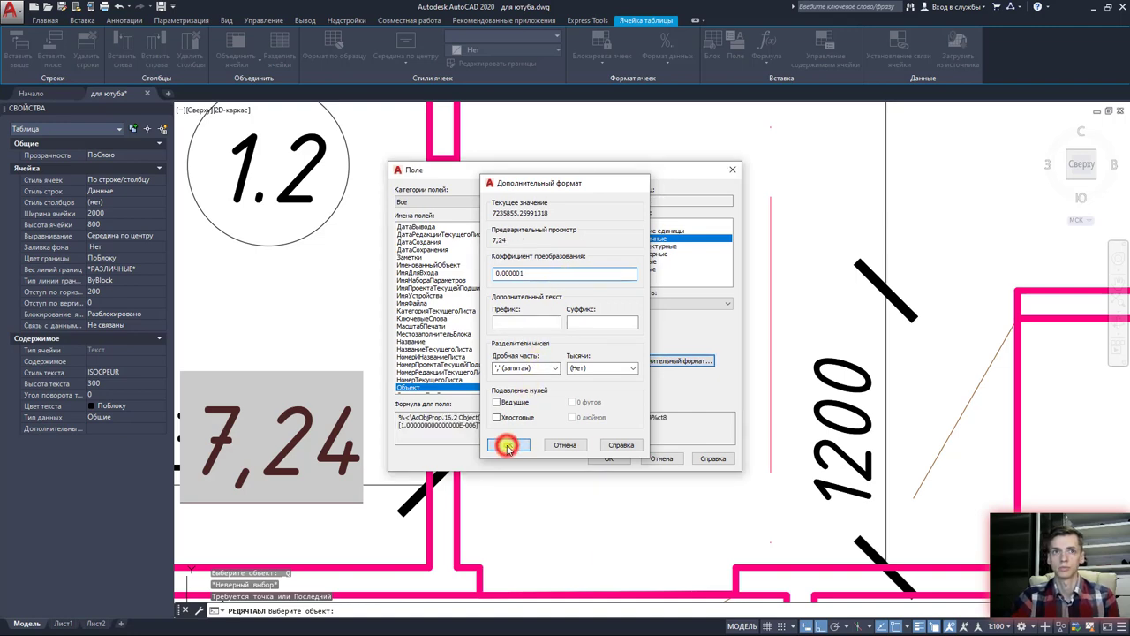
pyautogui.click(610, 459)
pyautogui.scroll(-2, 681, 335)
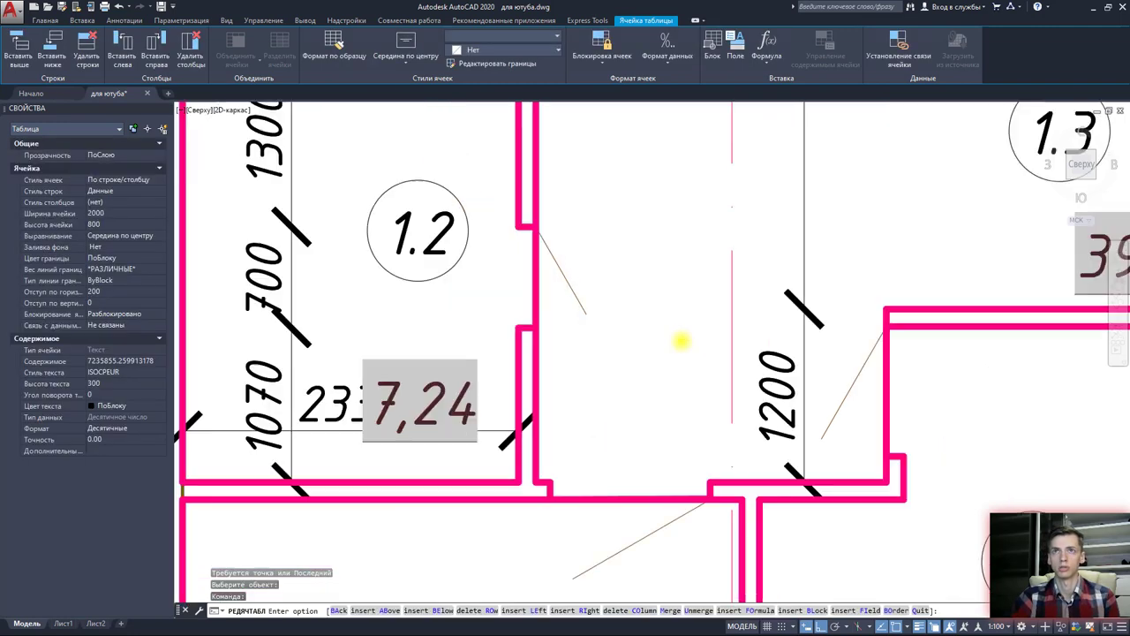
pyautogui.scroll(-5, 681, 335)
pyautogui.moveTo(1095, 318); pyautogui.dragTo(785, 318, button='middle')
pyautogui.scroll(6, 784, 316)
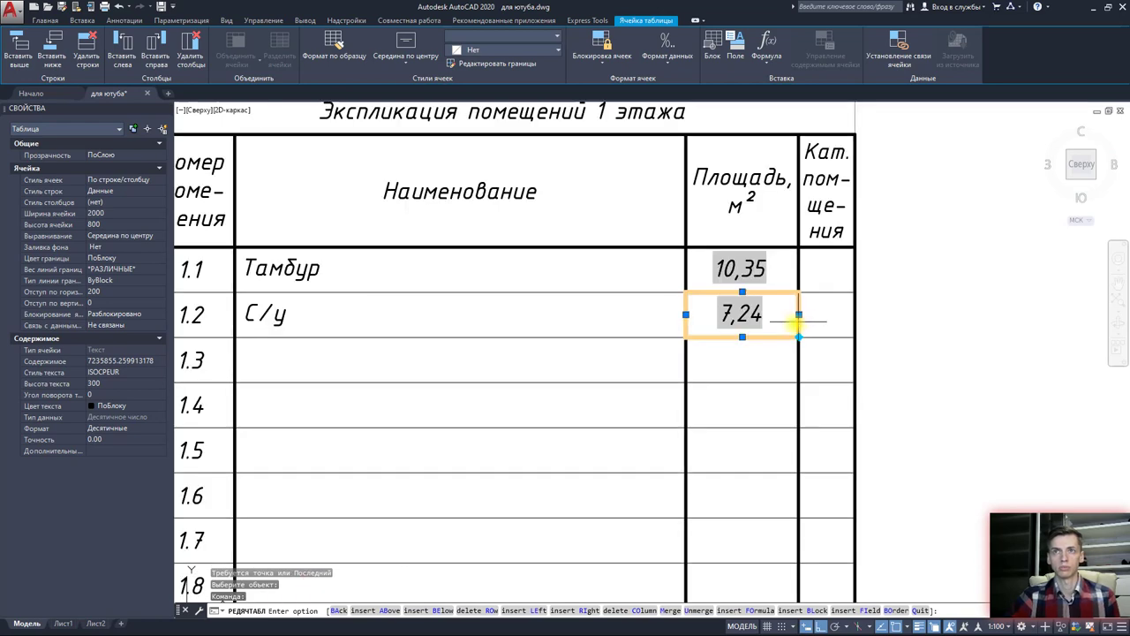
pyautogui.press('Escape')
pyautogui.press('Escape')
pyautogui.press('Escape')
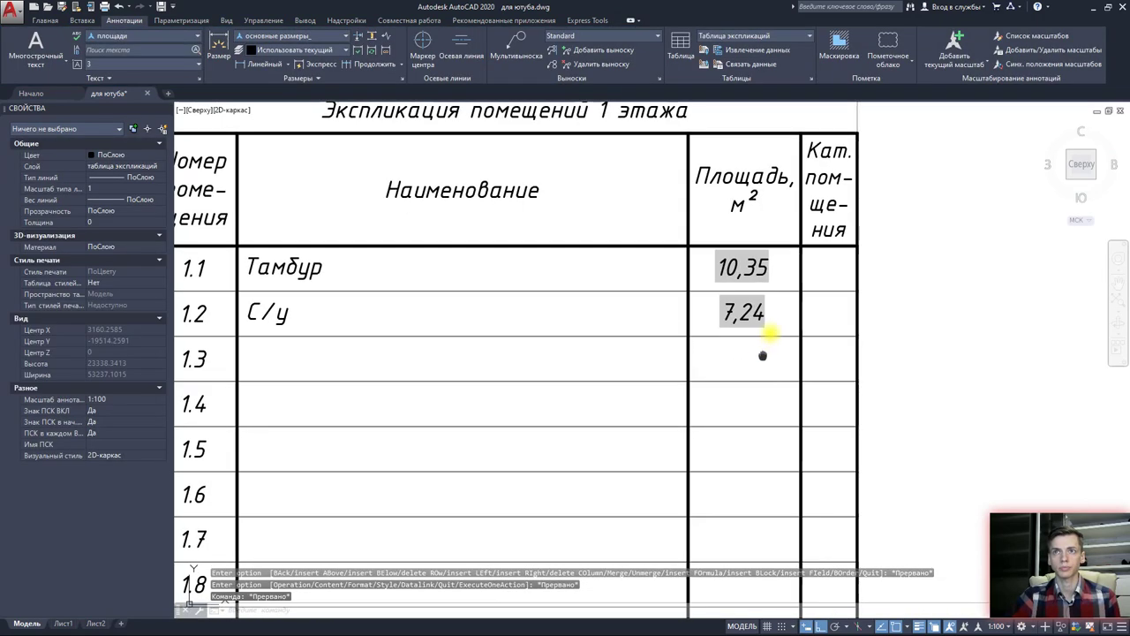
# Step: Type 'Итого' in the last row's name cell, then select that row's area cell
pyautogui.scroll(-2, 764, 358)
pyautogui.moveTo(759, 349); pyautogui.dragTo(766, 291, button='middle')
pyautogui.click(572, 435)
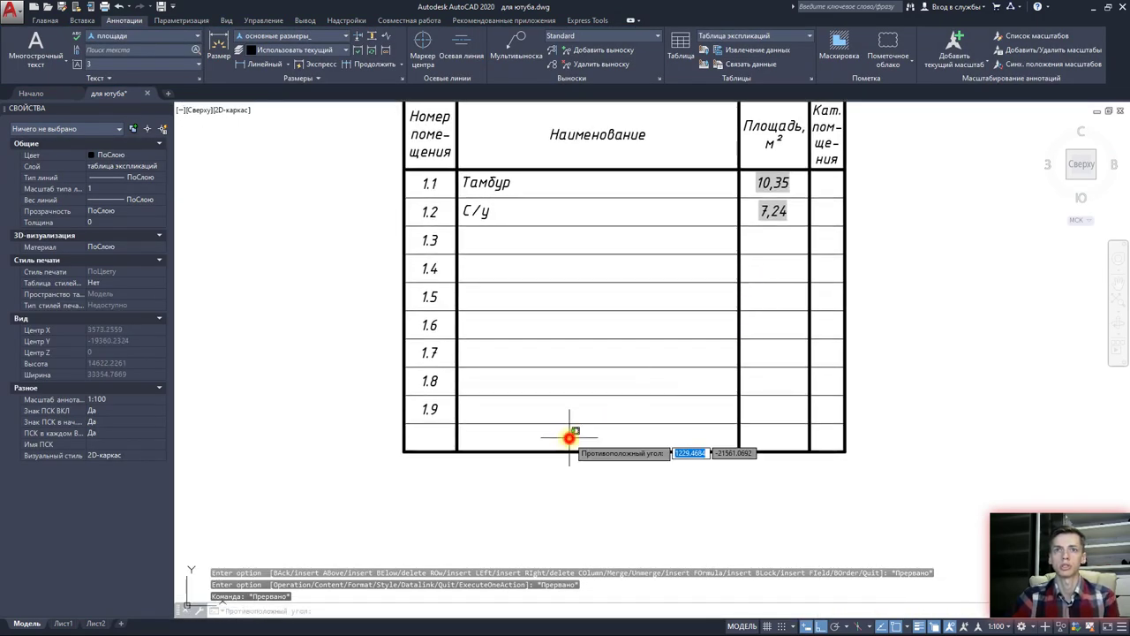
pyautogui.doubleClick(571, 434)
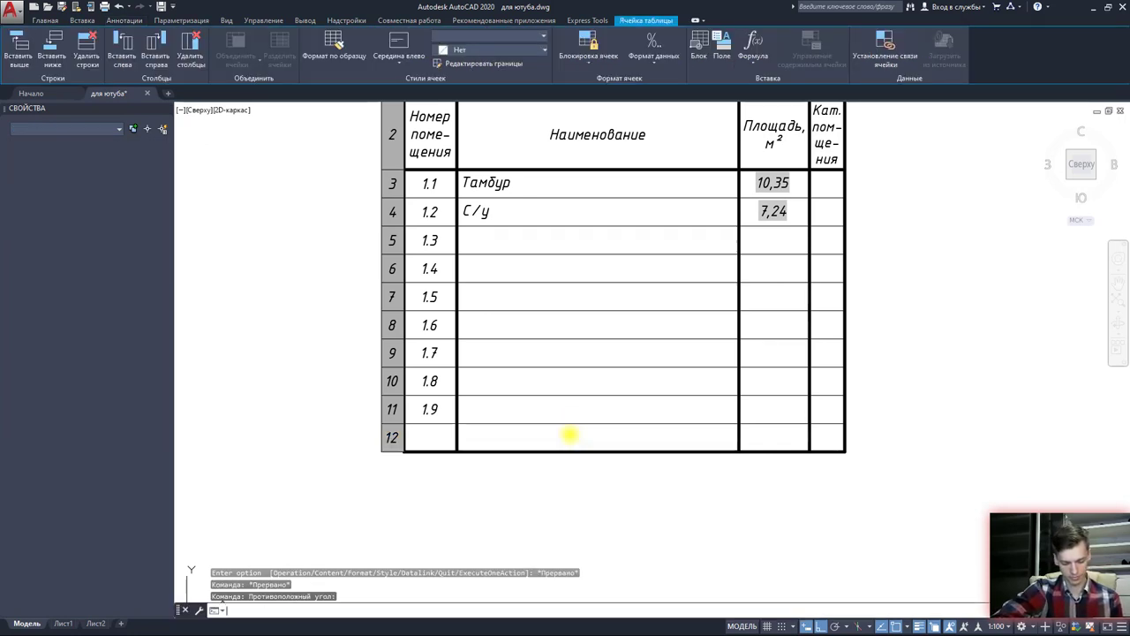
pyautogui.write('Итого')
pyautogui.click(677, 473)
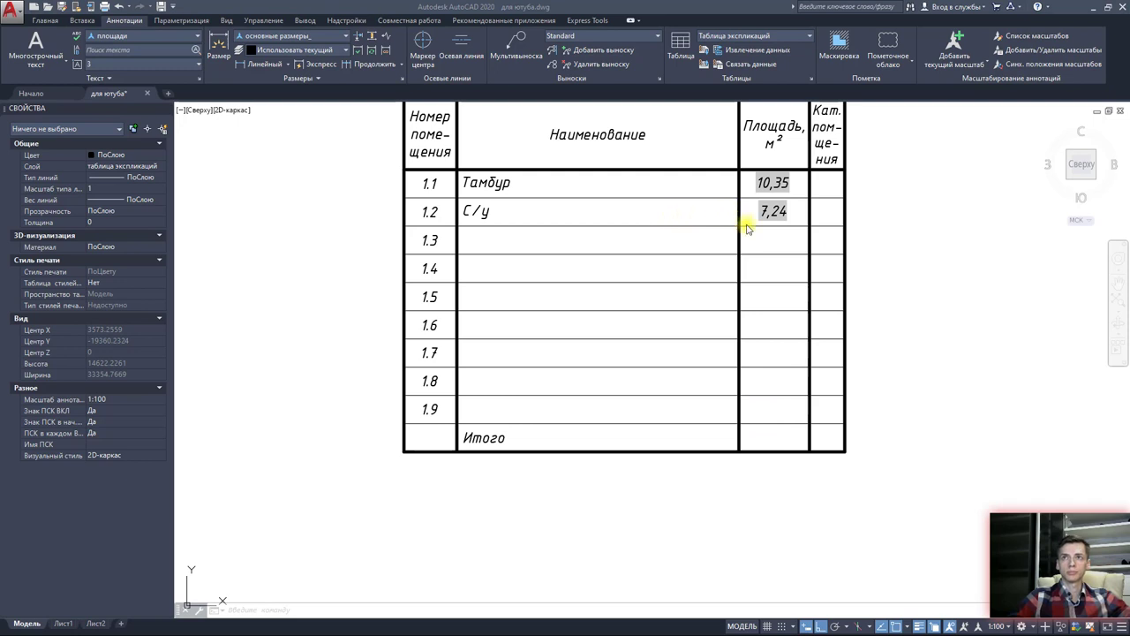
pyautogui.click(775, 436)
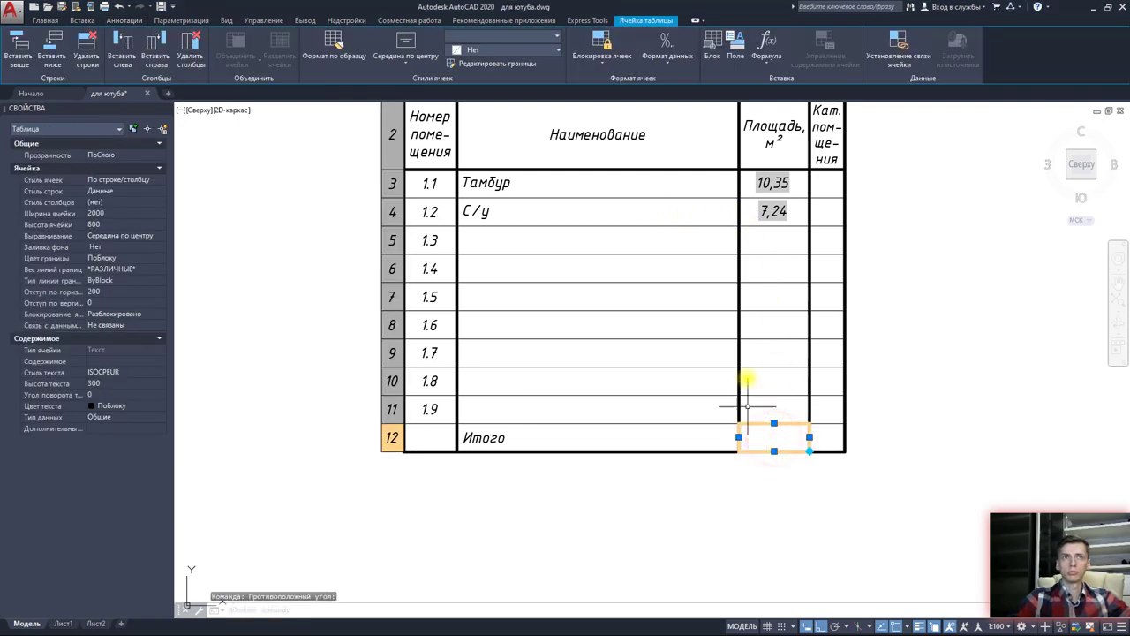
pyautogui.click(736, 57)
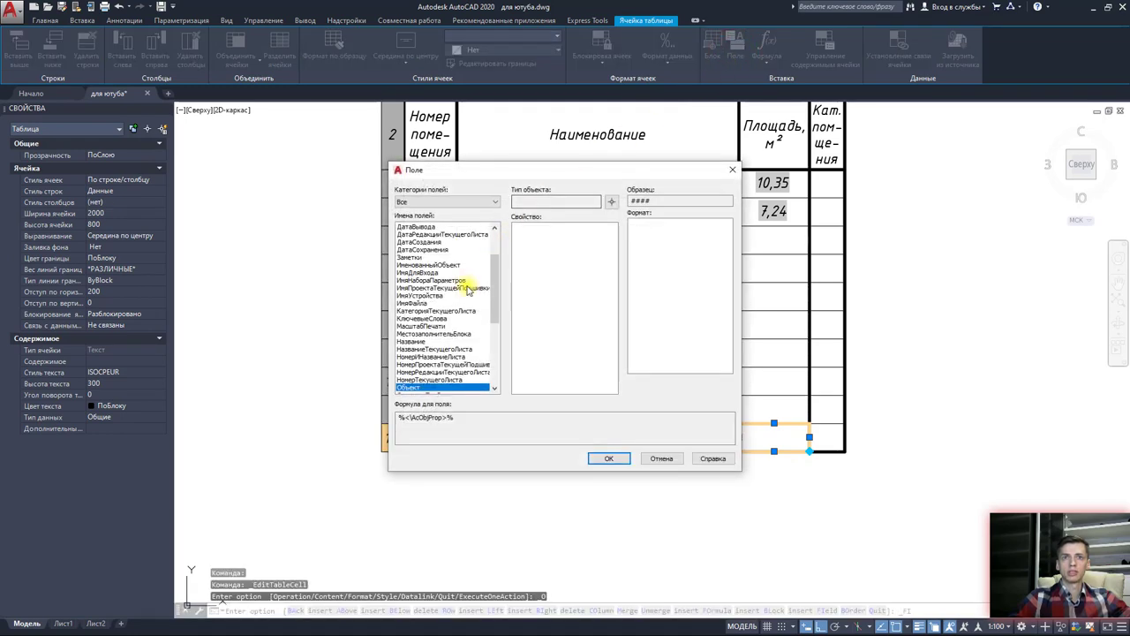
pyautogui.scroll(-1, 468, 289)
pyautogui.scroll(-1, 462, 295)
pyautogui.scroll(-2, 450, 310)
pyautogui.scroll(-2, 430, 326)
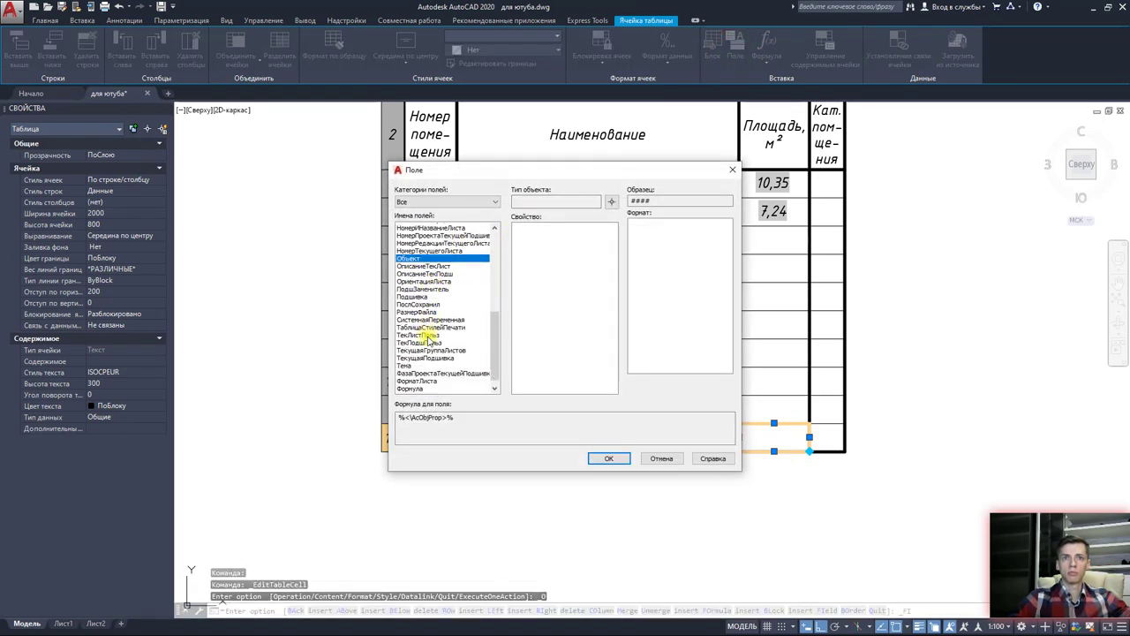
pyautogui.scroll(-1, 430, 337)
pyautogui.click(418, 379)
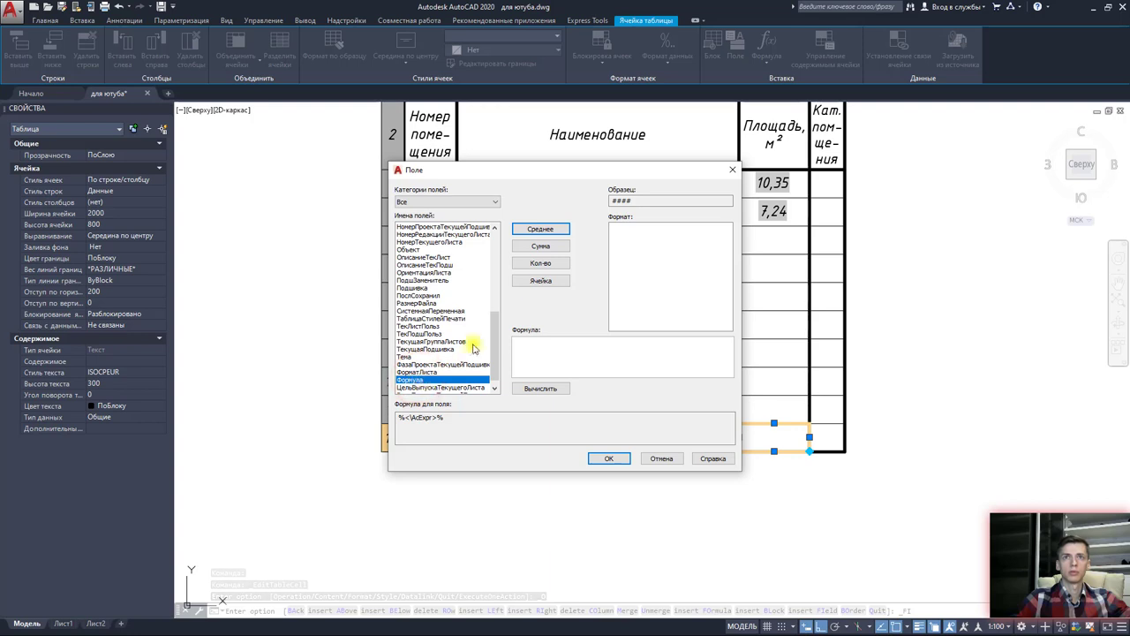
pyautogui.click(548, 249)
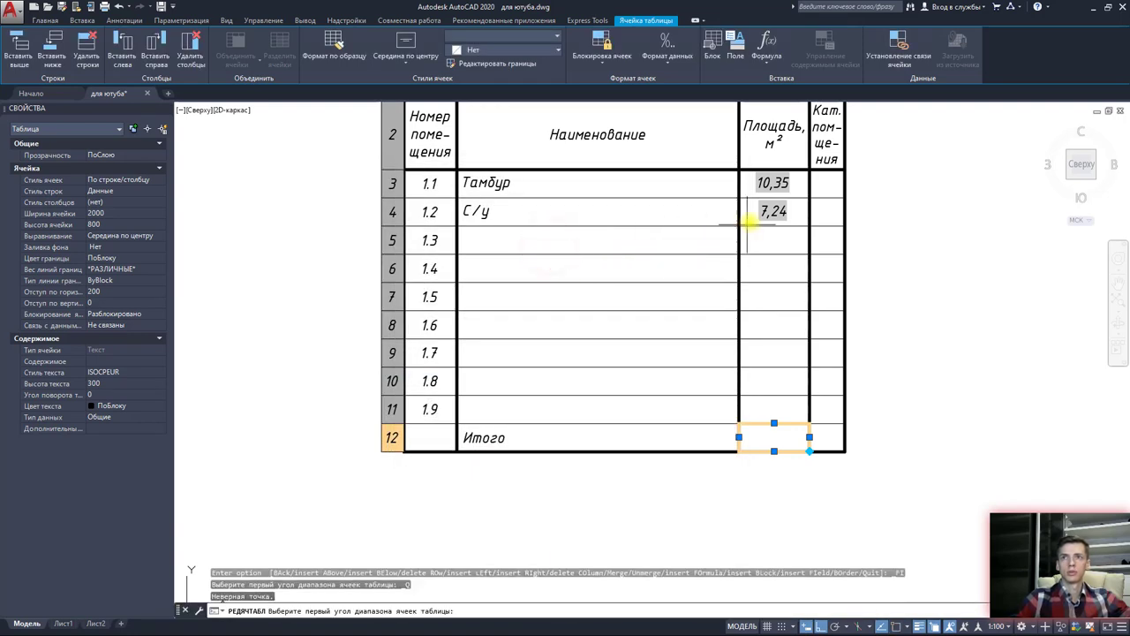
pyautogui.click(771, 178)
pyautogui.click(771, 179)
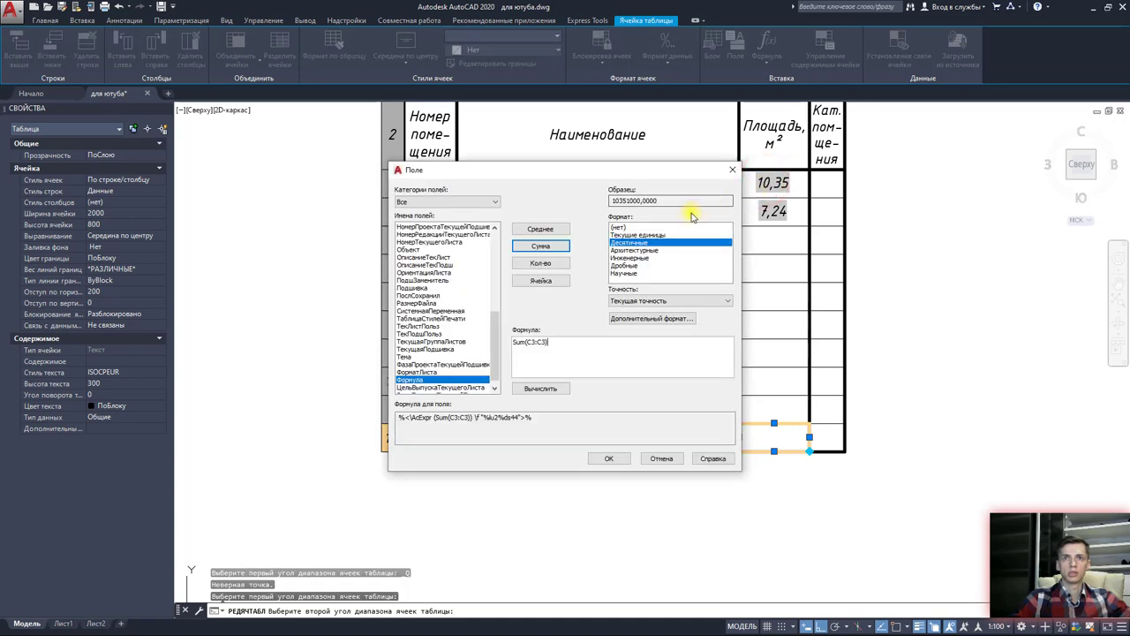
pyautogui.click(732, 171)
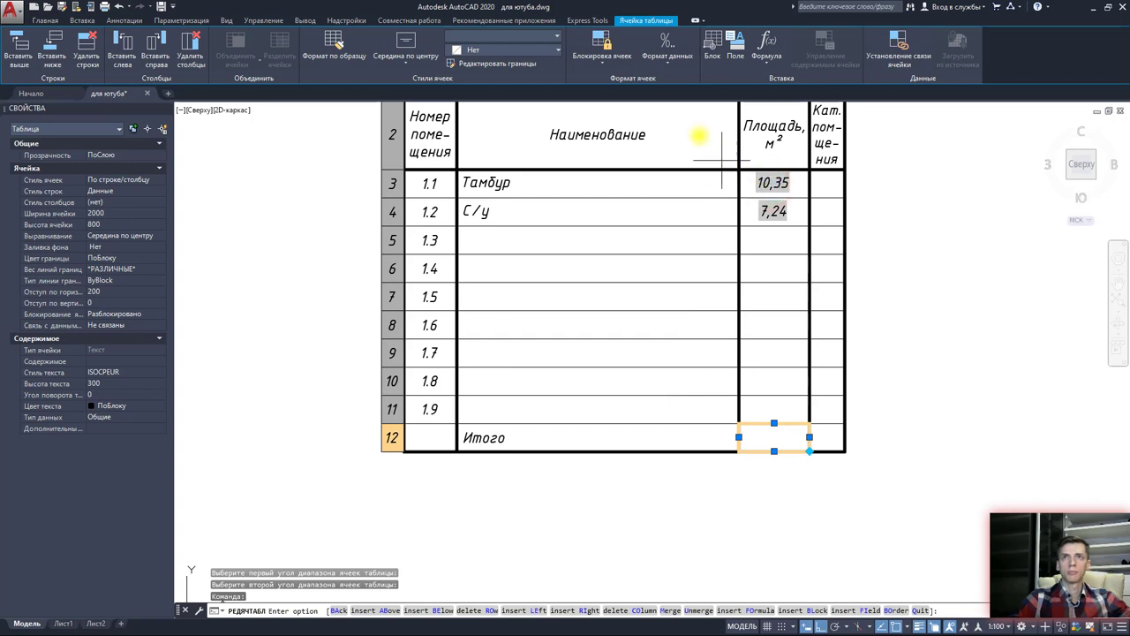
pyautogui.click(761, 183)
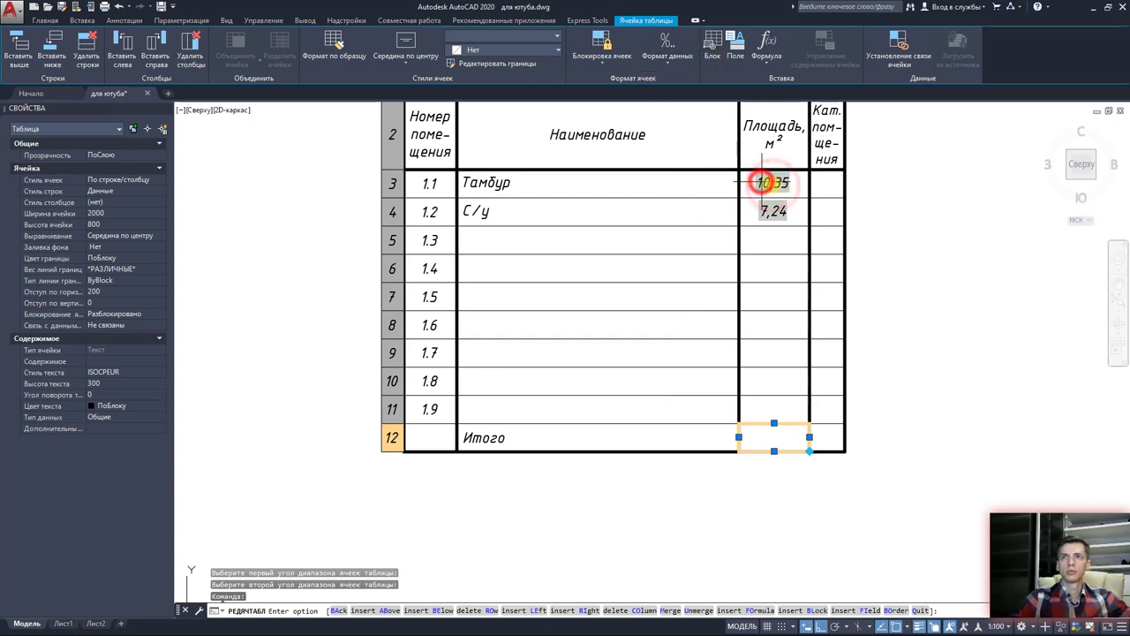
pyautogui.click(791, 181)
# Step: Build a Формула field C3+C4 for the Итого area cell, picking both cells from the table
pyautogui.click(734, 49)
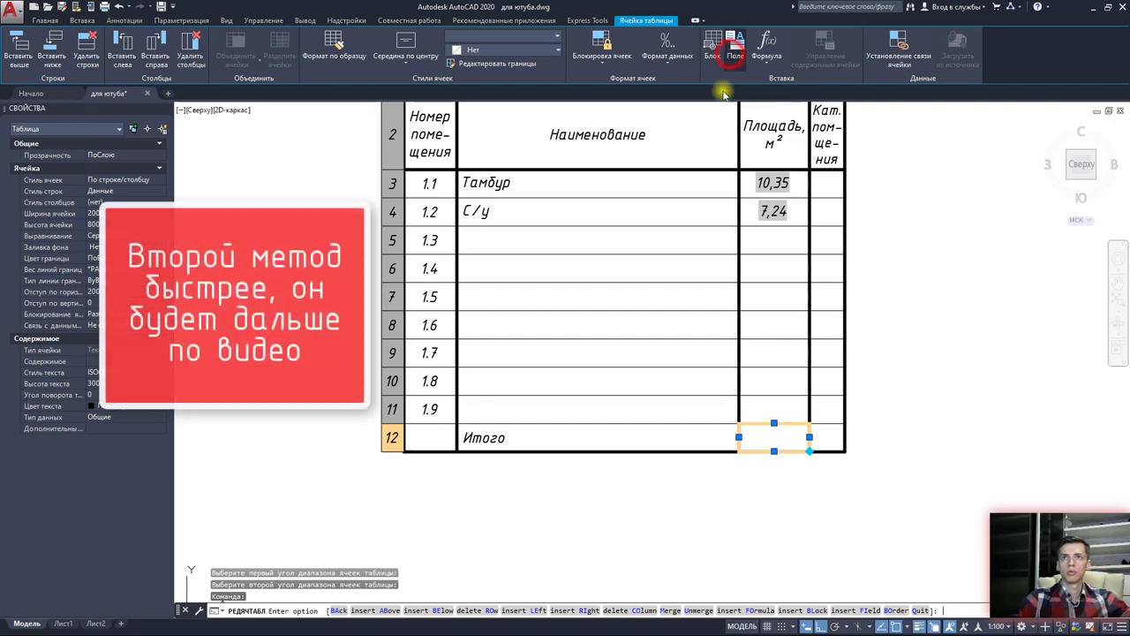
pyautogui.scroll(-2, 442, 371)
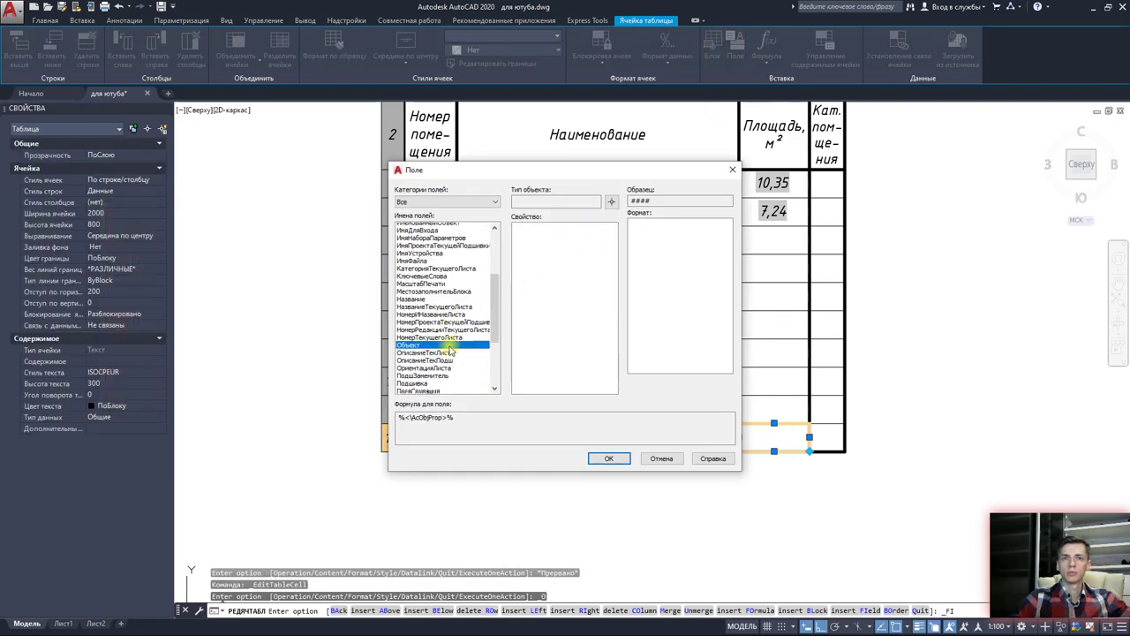
pyautogui.scroll(-4, 442, 371)
pyautogui.click(409, 372)
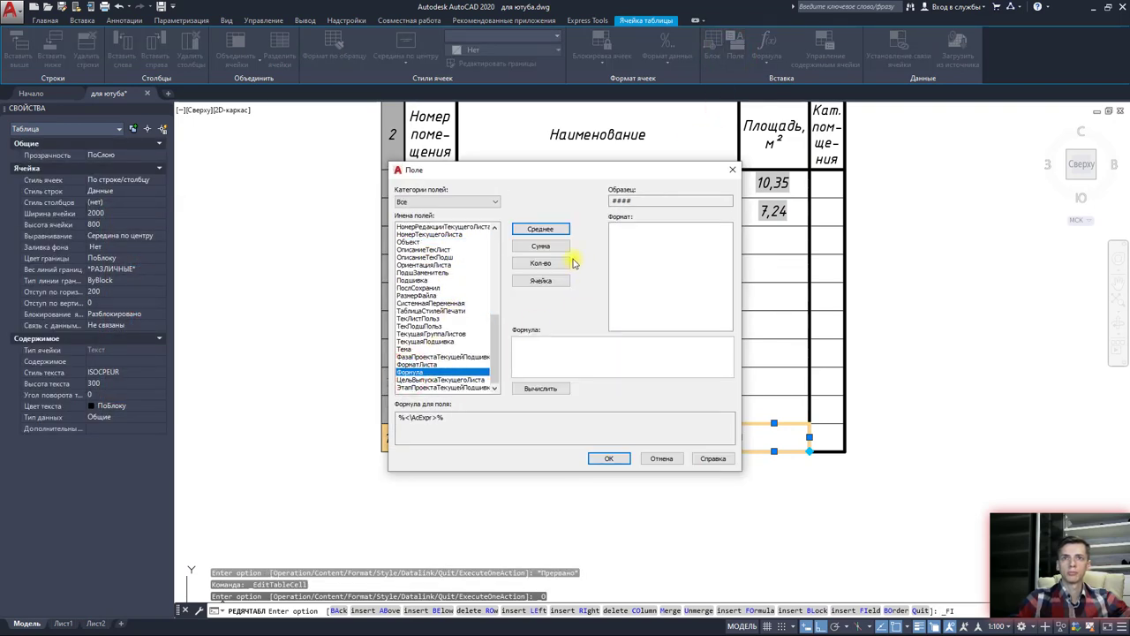
pyautogui.click(560, 281)
pyautogui.click(766, 183)
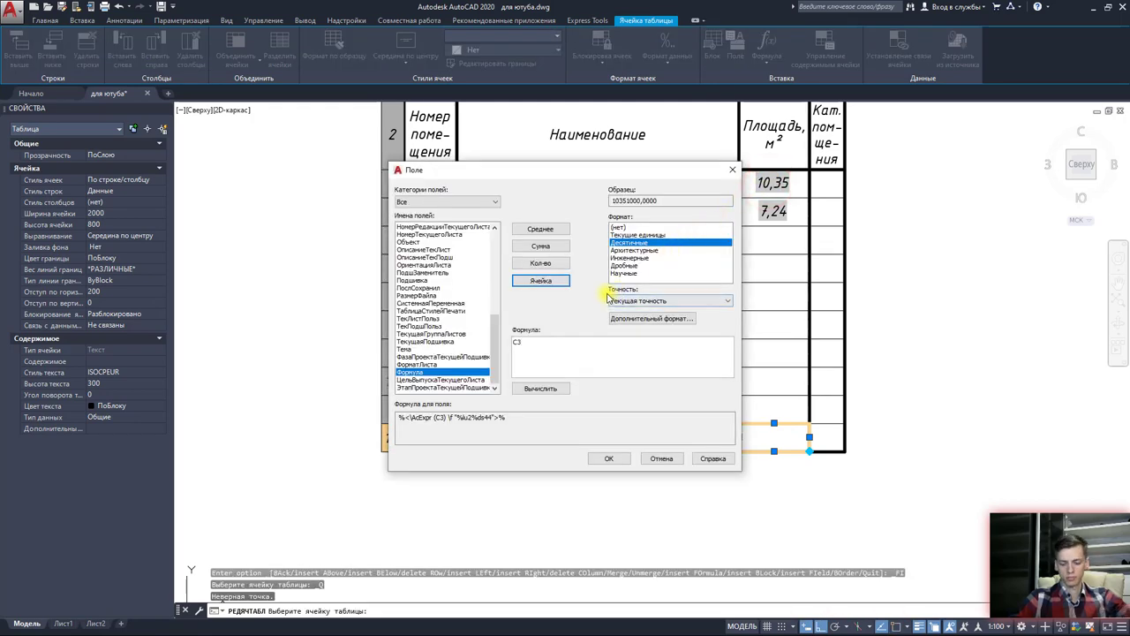
pyautogui.write('+')
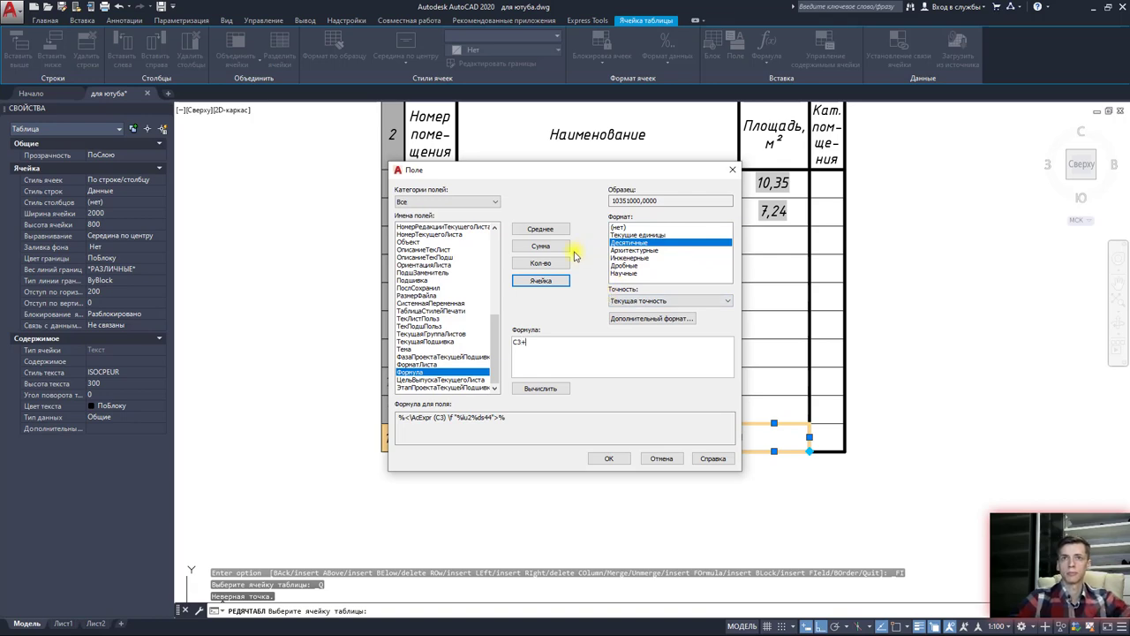
pyautogui.click(555, 281)
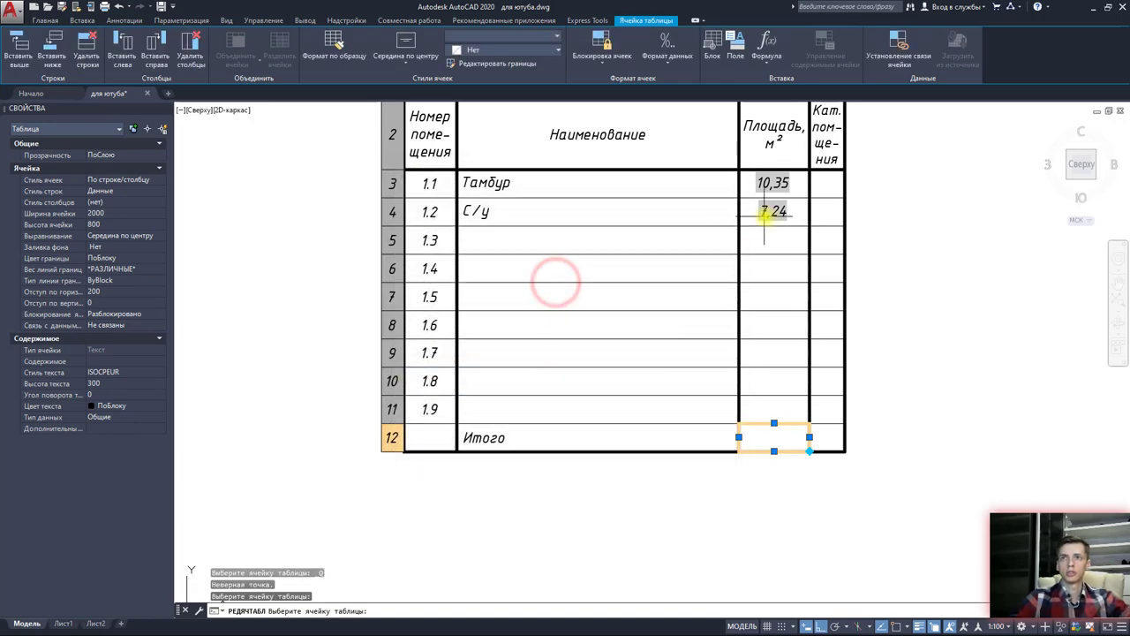
pyautogui.click(765, 213)
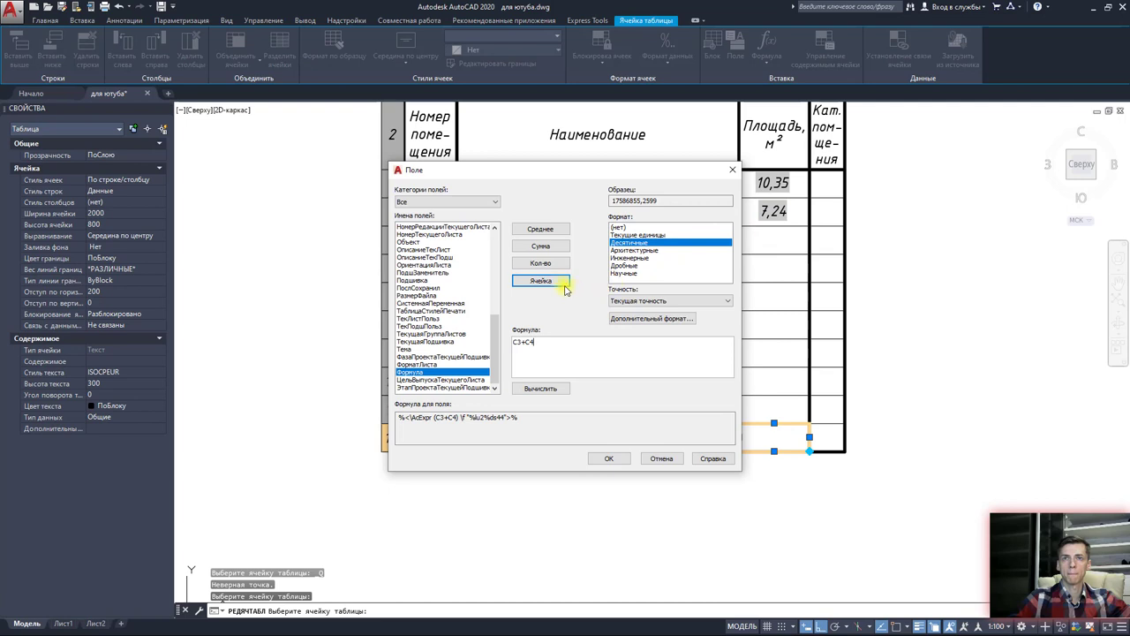
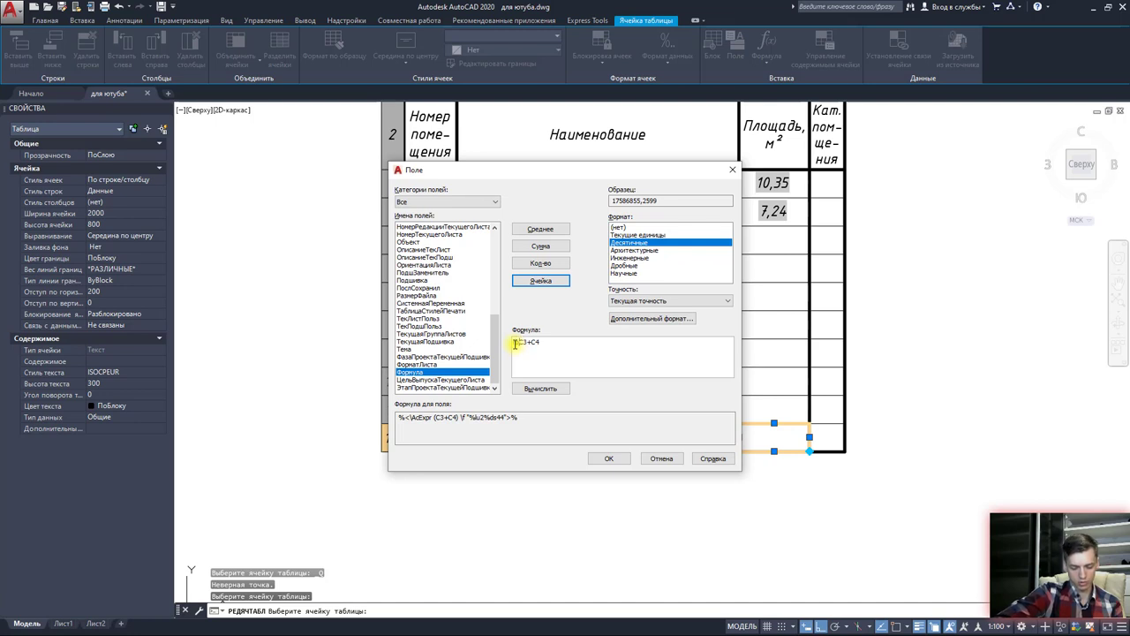
# Step: Add round( wrappers around the C3 and C4 terms of the area formula
pyautogui.write('d')
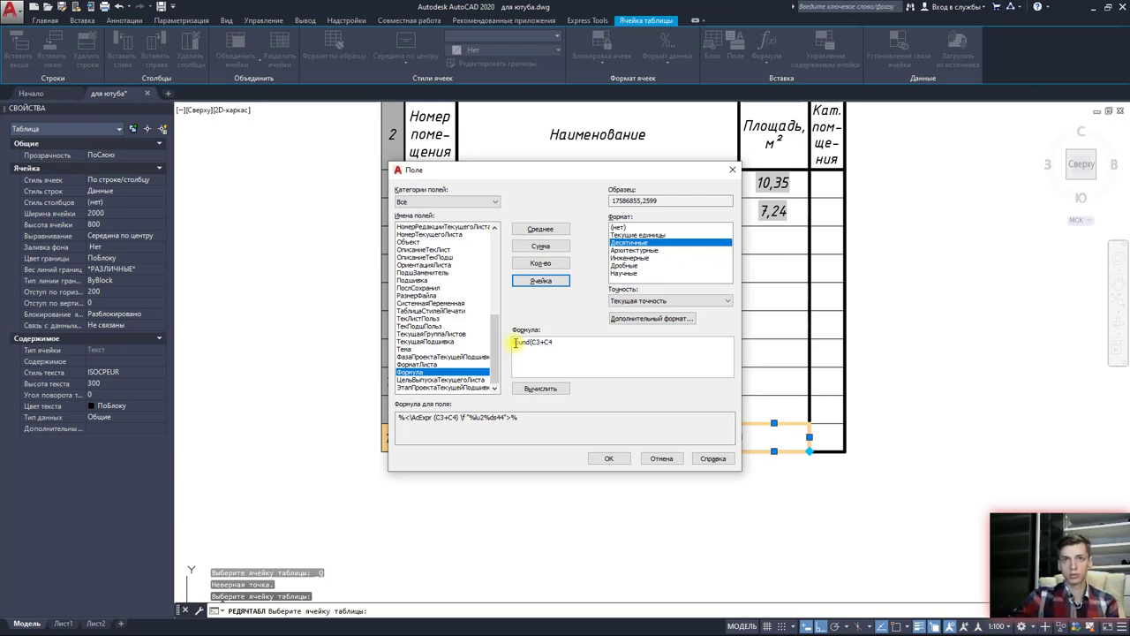
pyautogui.click(540, 343)
pyautogui.write(')')
pyautogui.doubleClick(524, 343)
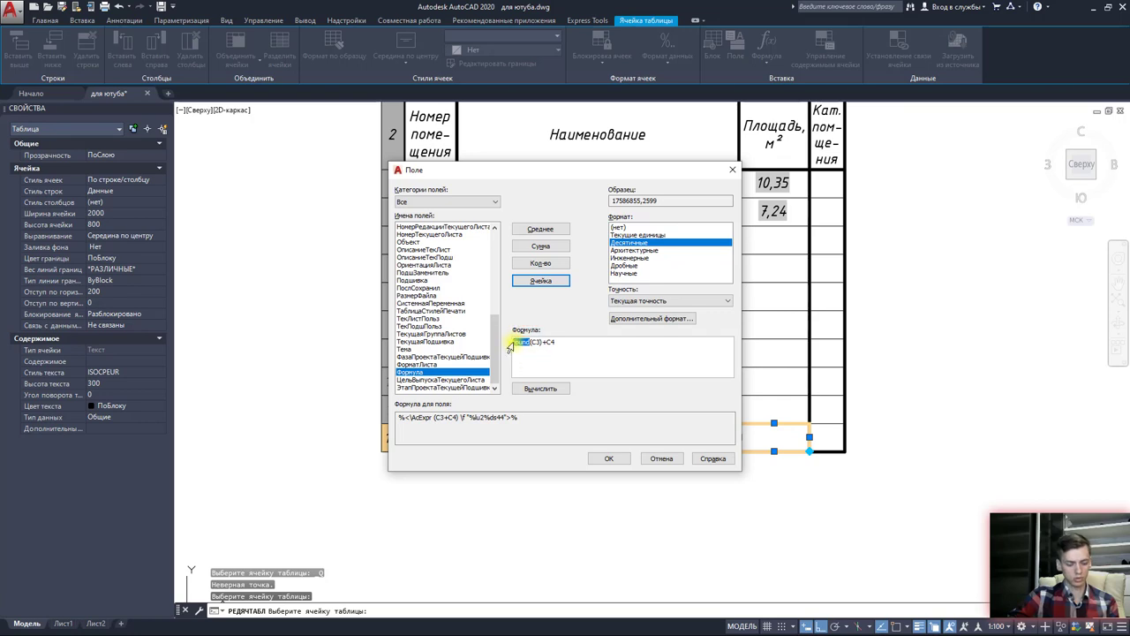
pyautogui.click(557, 342)
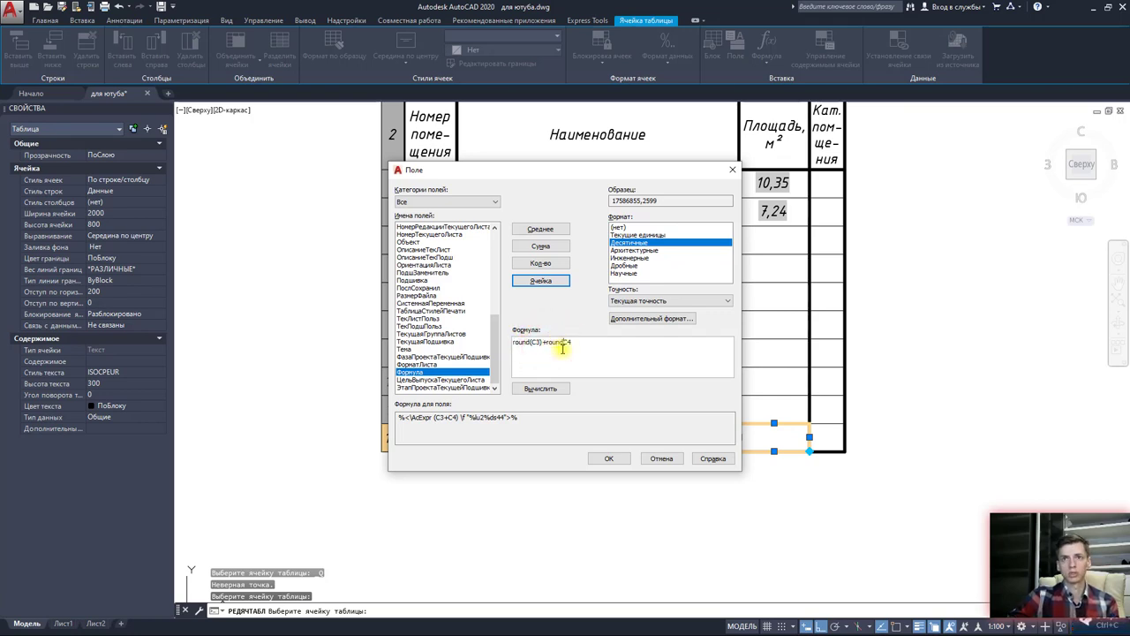
pyautogui.write('round(')
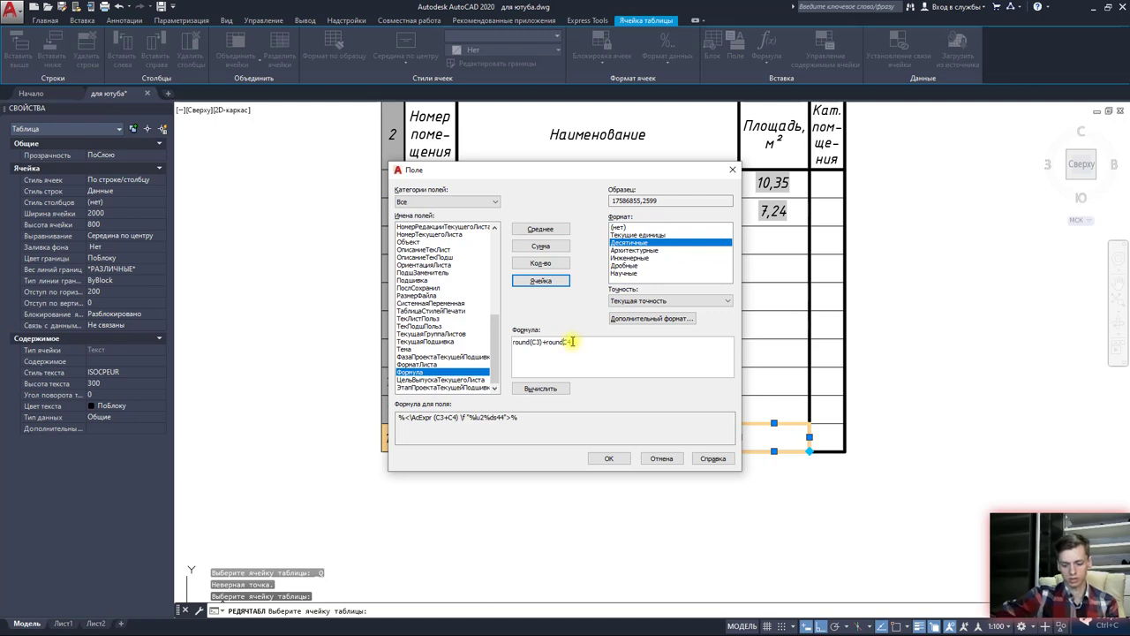
pyautogui.click(574, 341)
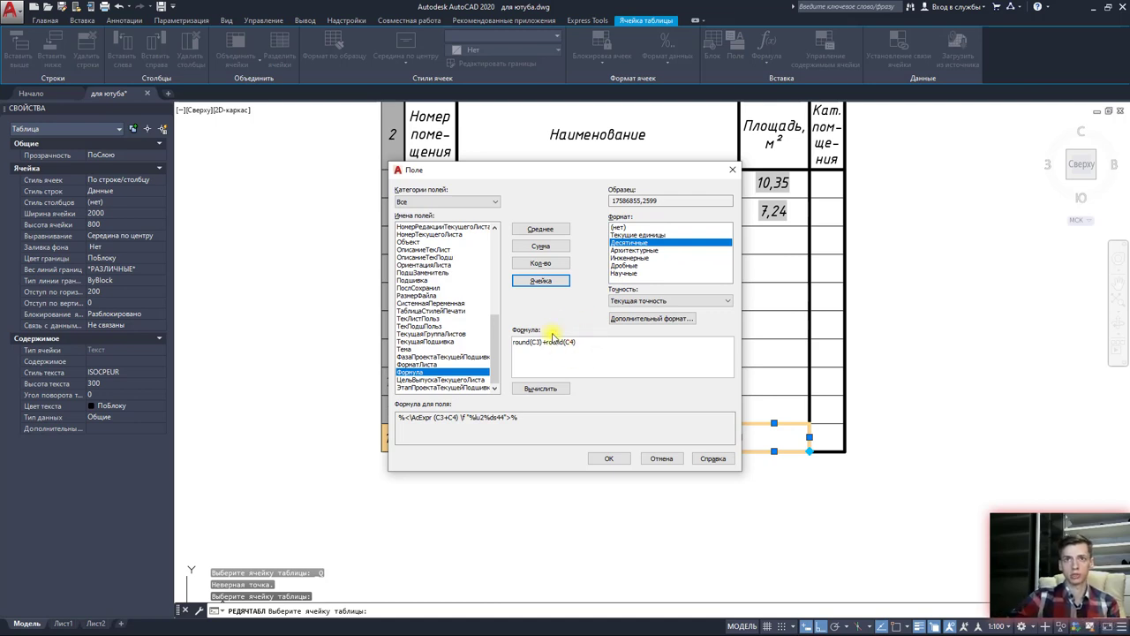
# Step: Correct the C3 term's multiplier so it reads round(C3*0.0001)
pyautogui.click(540, 343)
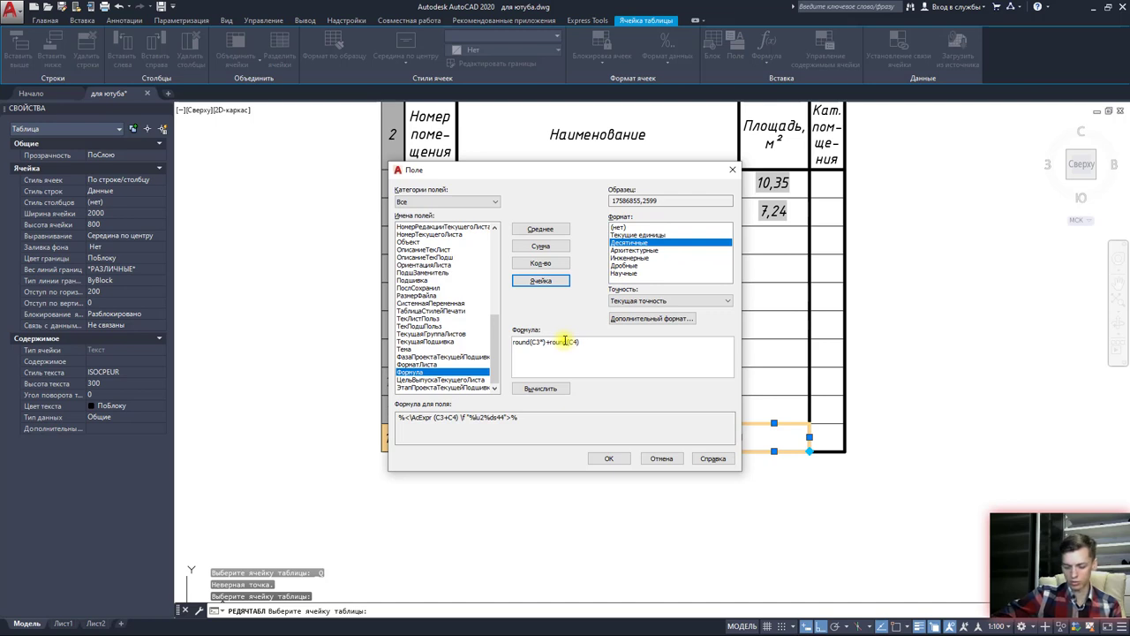
pyautogui.press('BackSpace')
pyautogui.write(')')
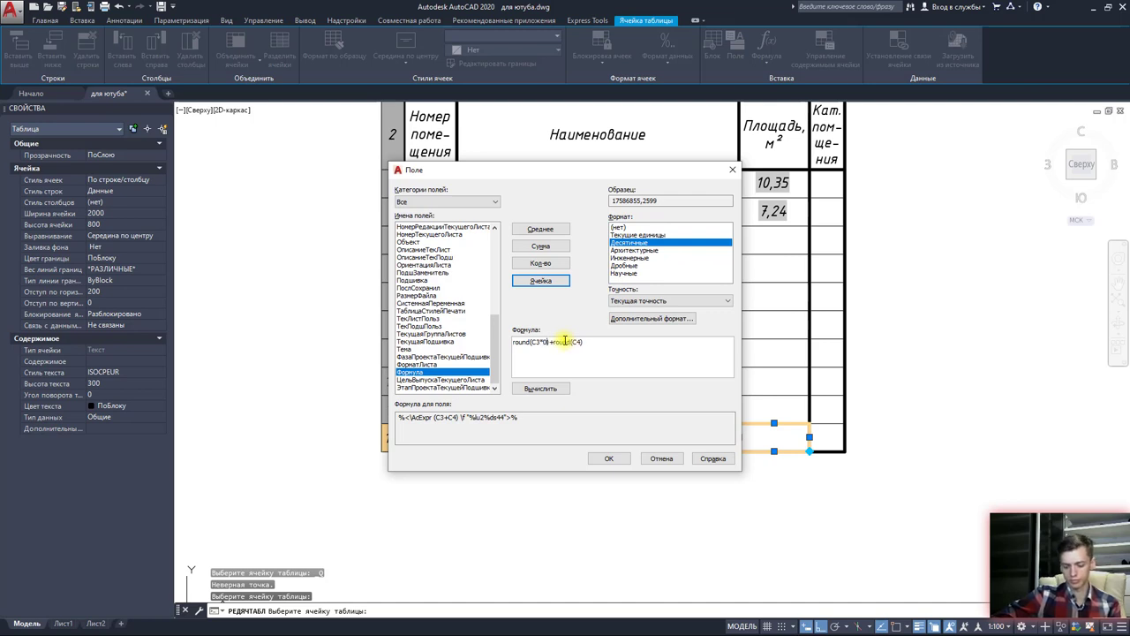
pyautogui.press('BackSpace')
pyautogui.write('.0001')
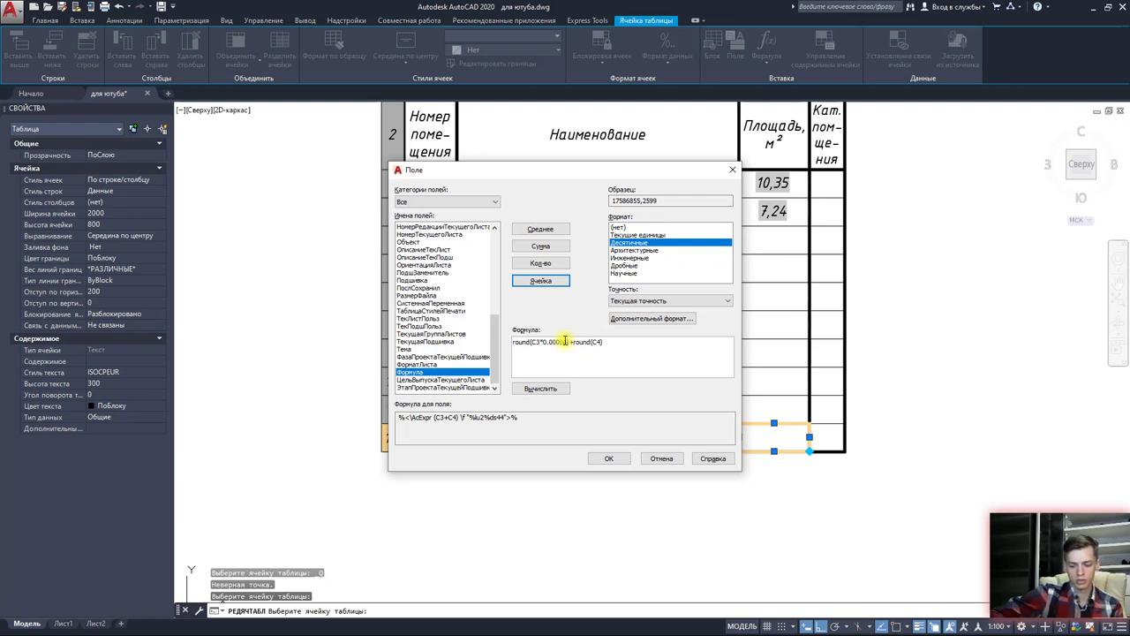
pyautogui.press('BackSpace')
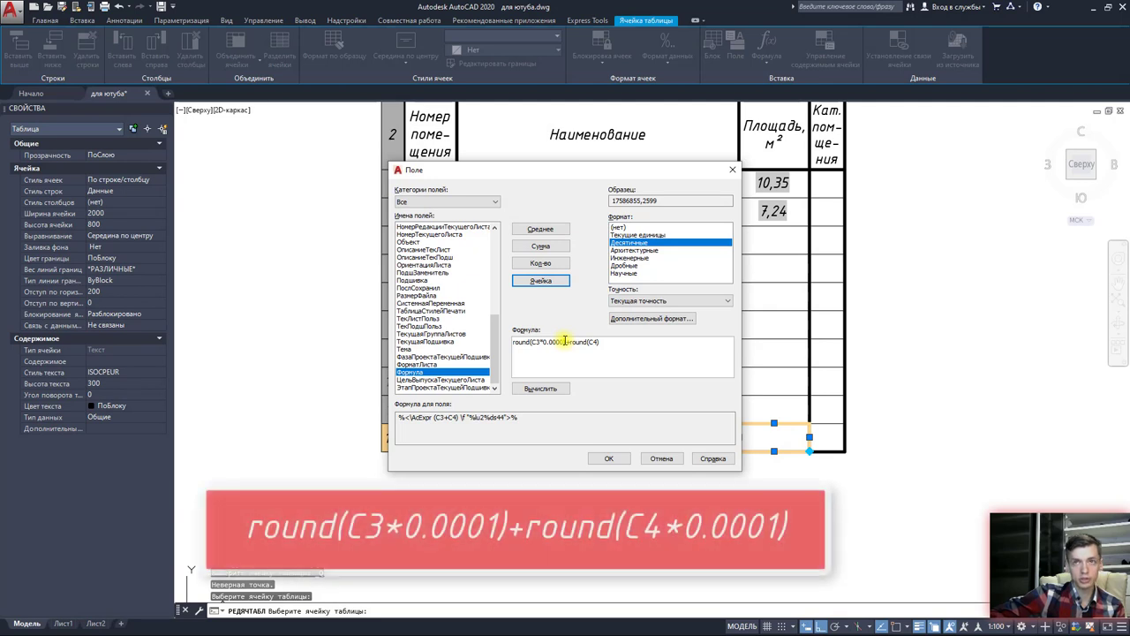
pyautogui.write('1')
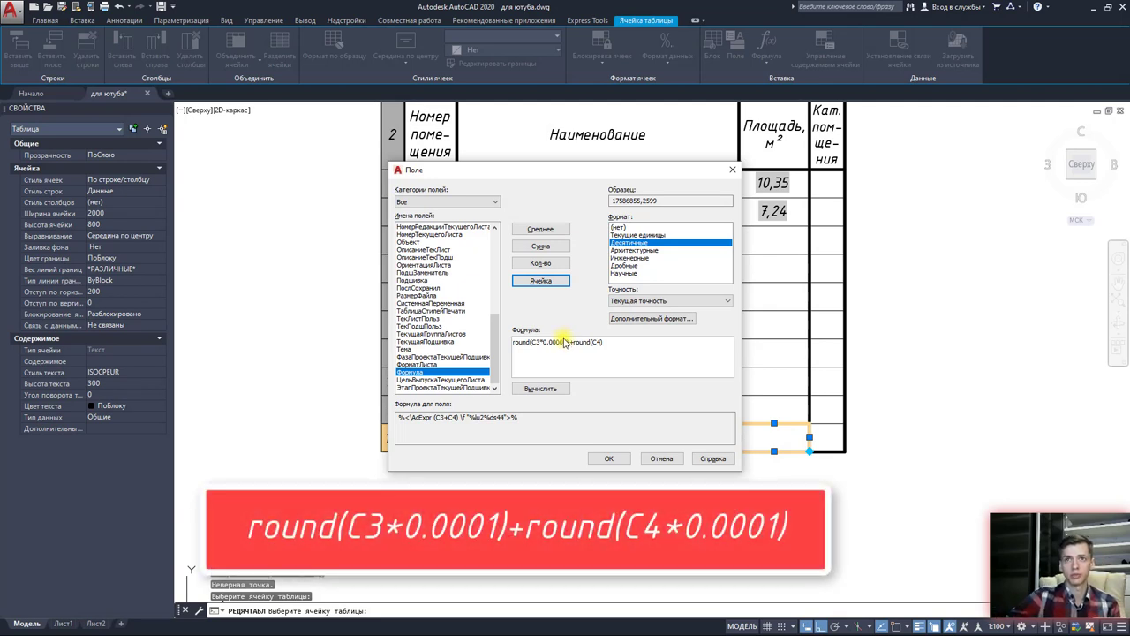
# Step: Copy the 0.0001 multiplier and finish the C4 term as round(C4*0.0001)
pyautogui.moveTo(568, 342); pyautogui.dragTo(541, 342)
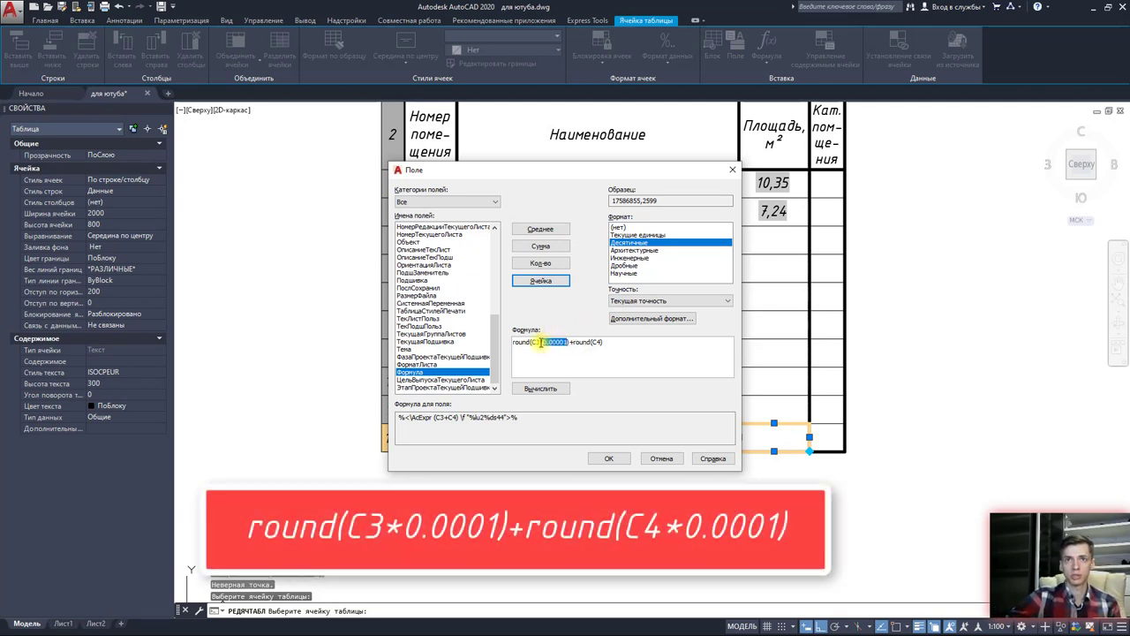
pyautogui.hotkey('ctrl', 'c')
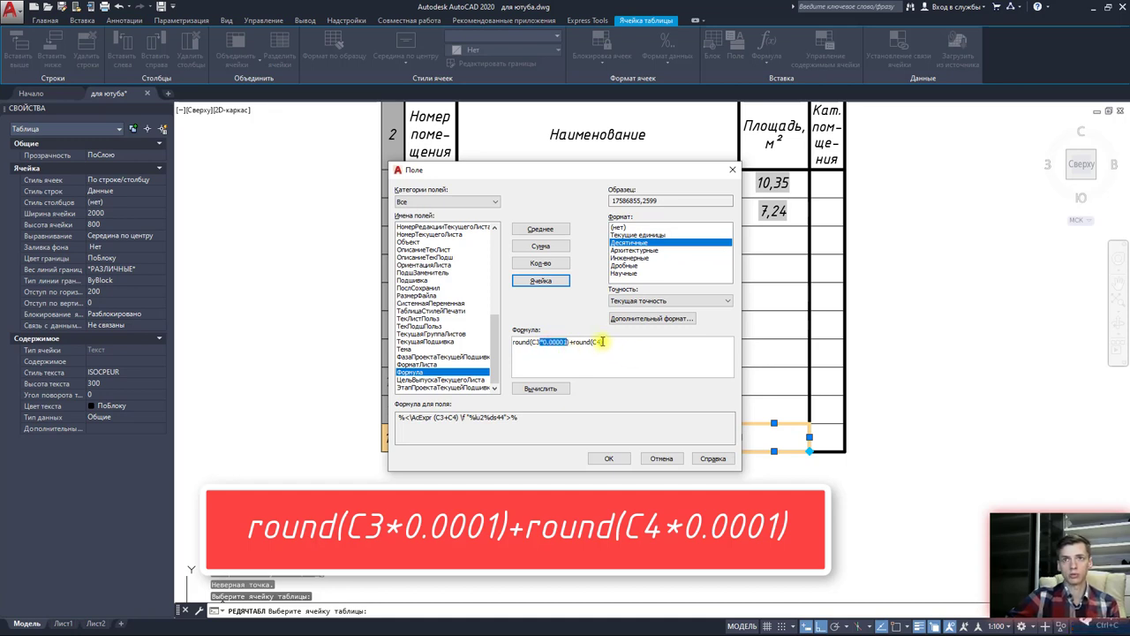
pyautogui.click(608, 343)
pyautogui.write('*0.0001)')
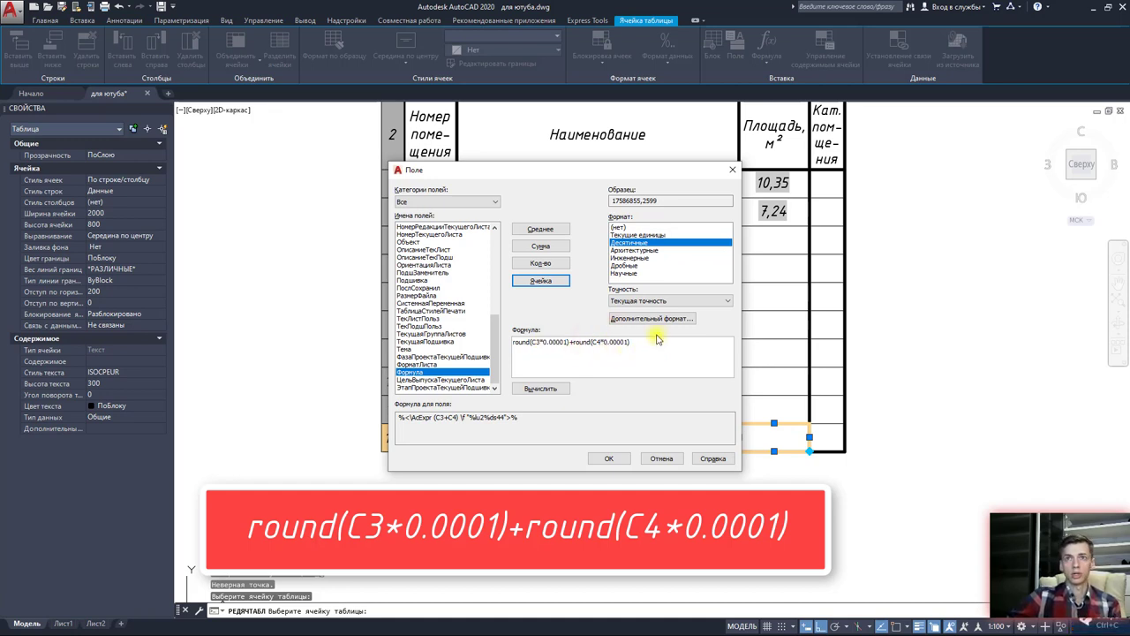
# Step: Set 0.00 precision and a 0.01 conversion factor, then evaluate to preview 1,76
pyautogui.click(673, 302)
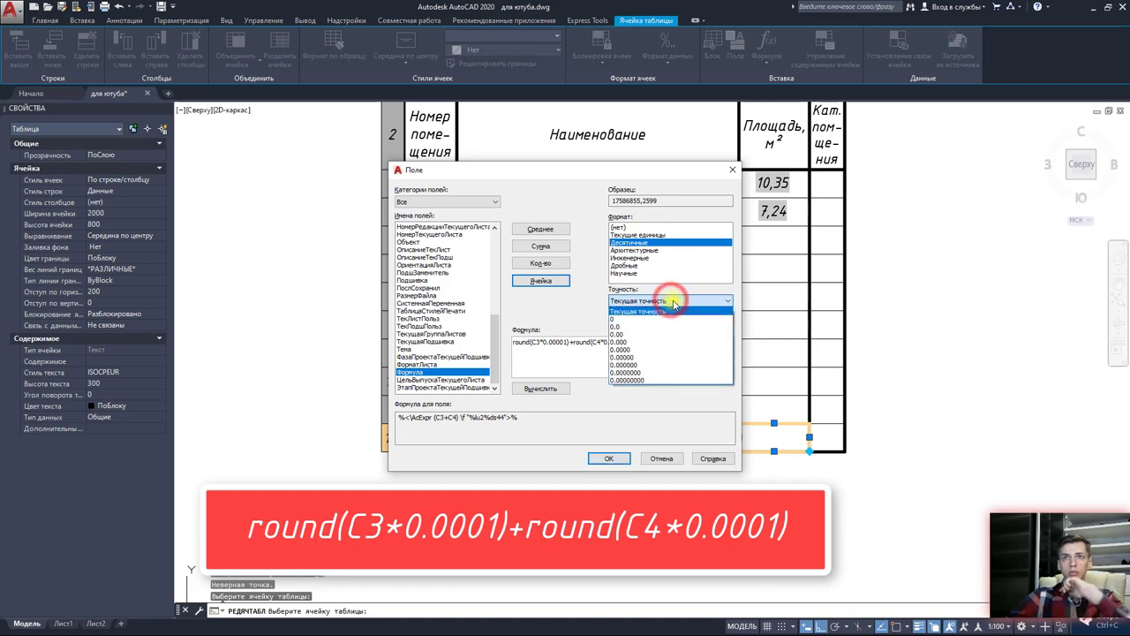
pyautogui.click(664, 334)
pyautogui.click(664, 320)
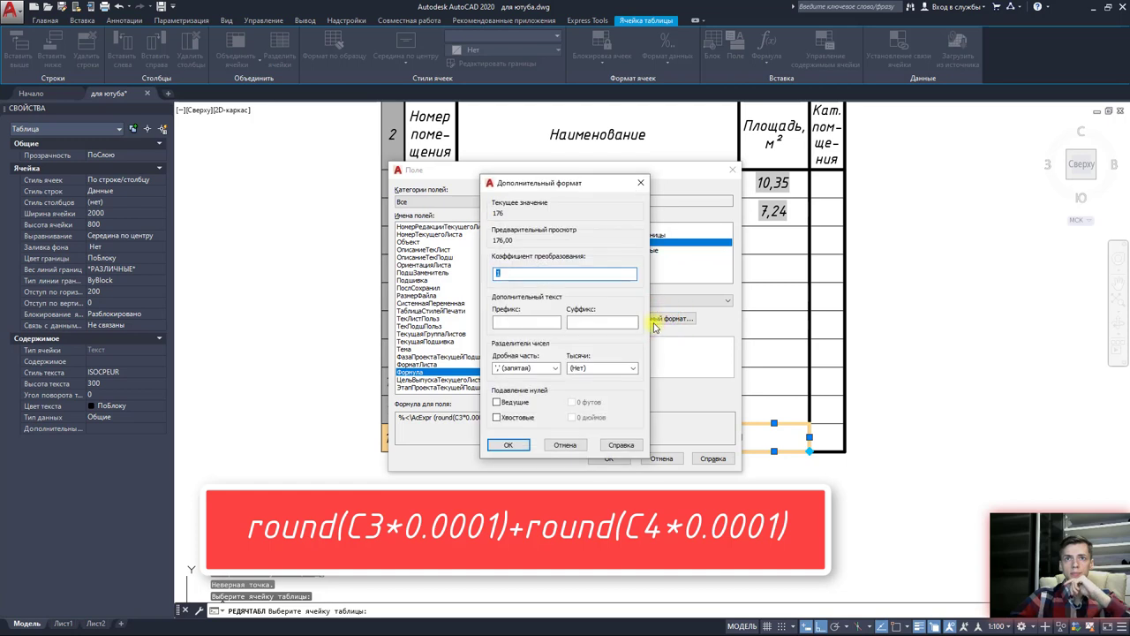
pyautogui.write('0.')
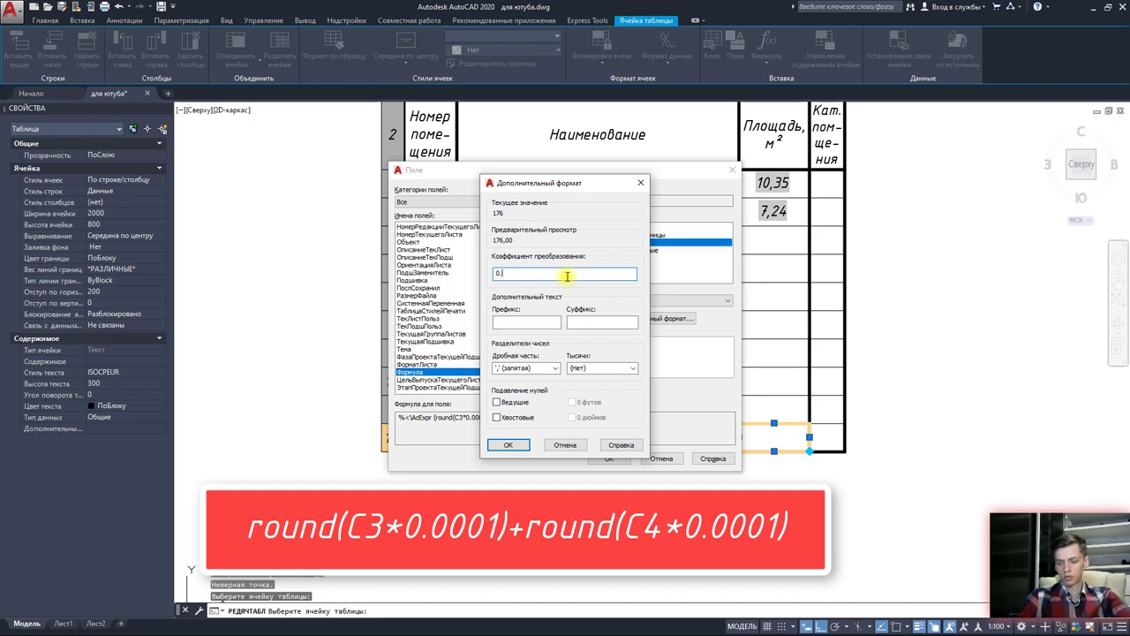
pyautogui.write('01')
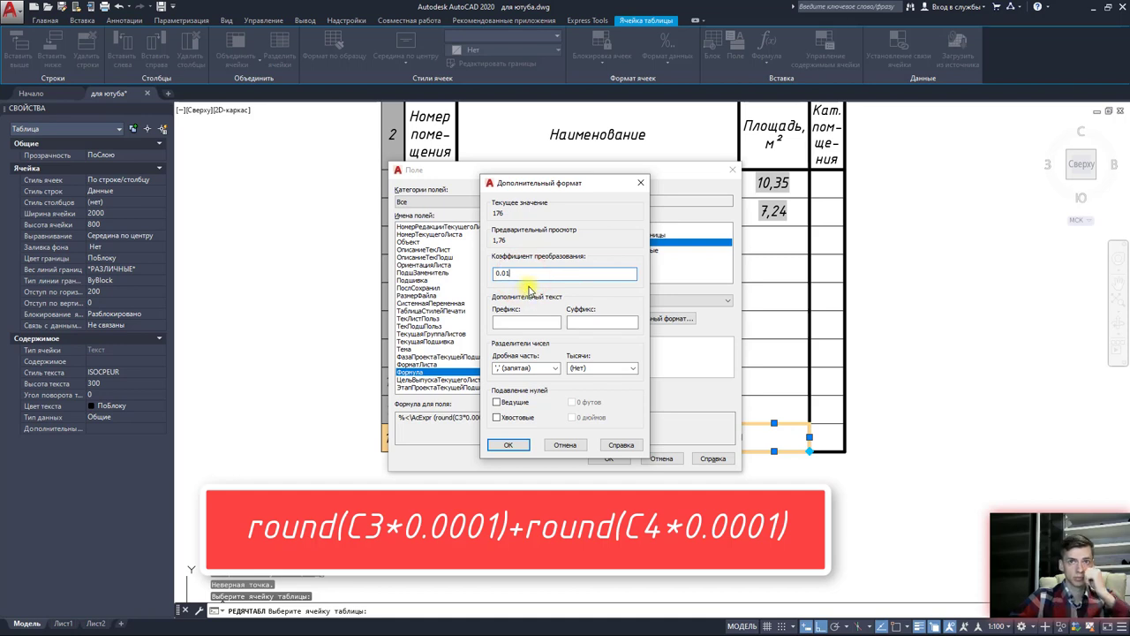
pyautogui.click(512, 449)
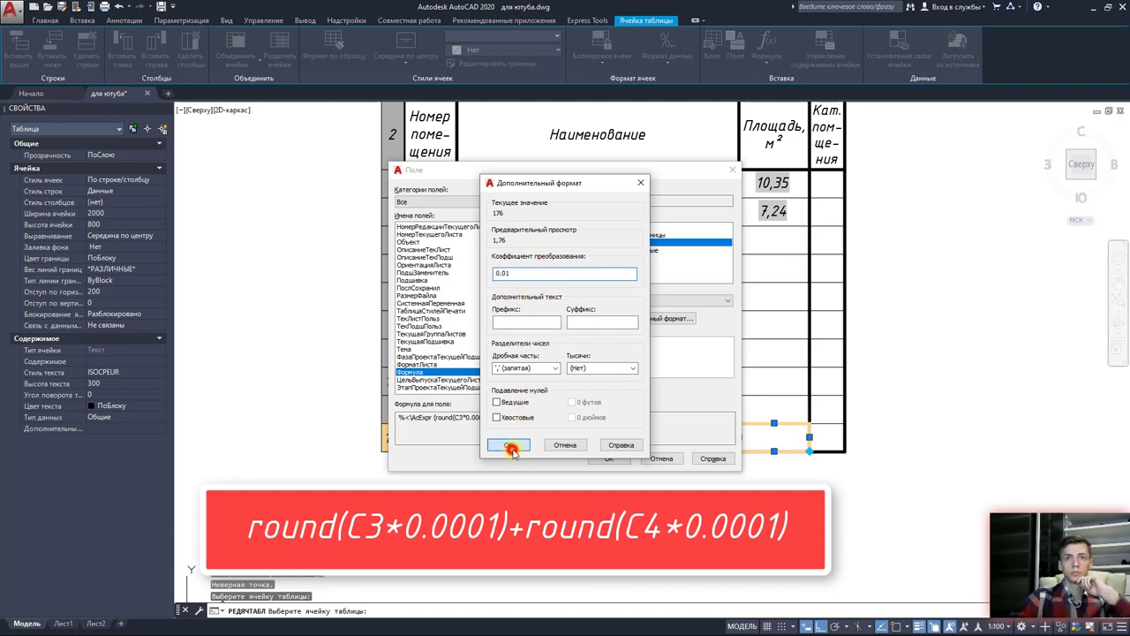
pyautogui.click(556, 391)
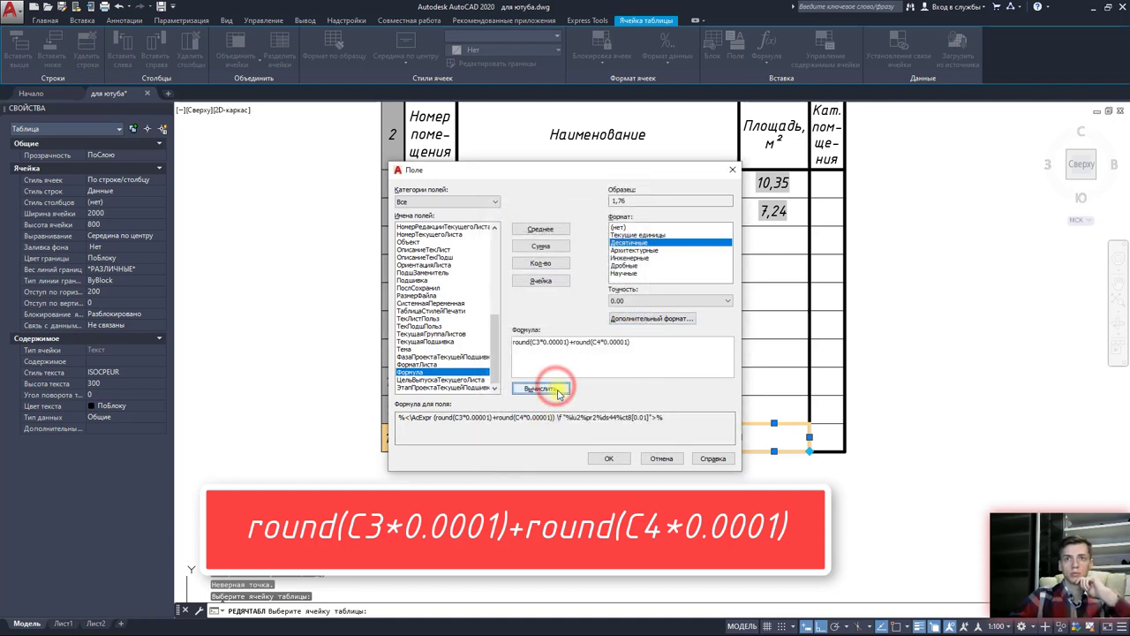
# Step: Apply the field, then reopen it and change both 0.00001 multipliers to 0.0001
pyautogui.click(610, 459)
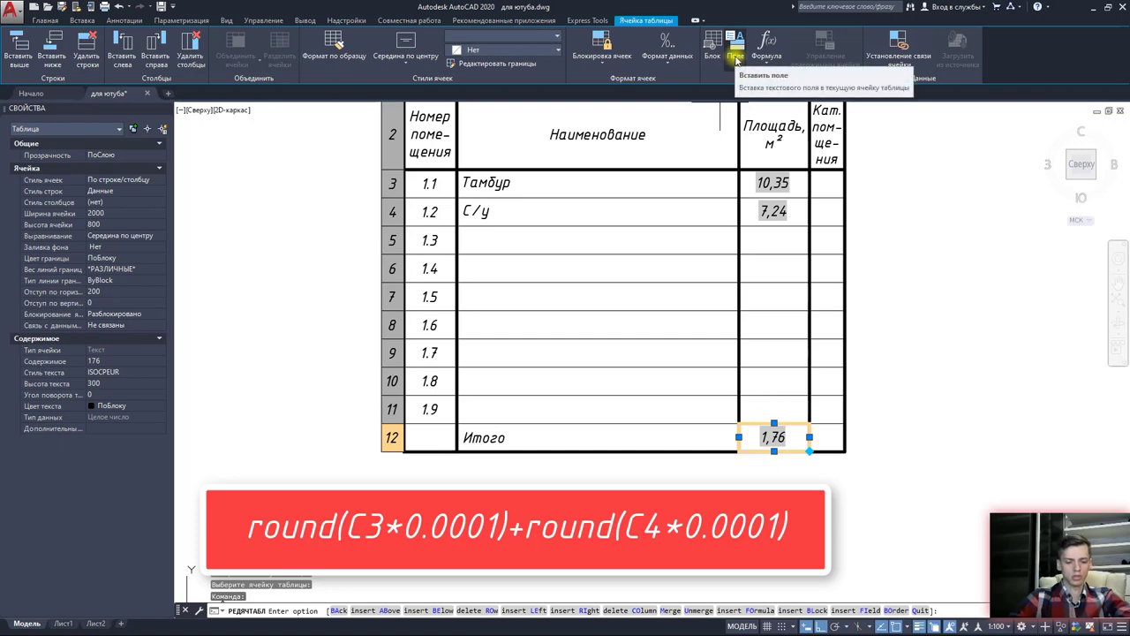
pyautogui.click(736, 60)
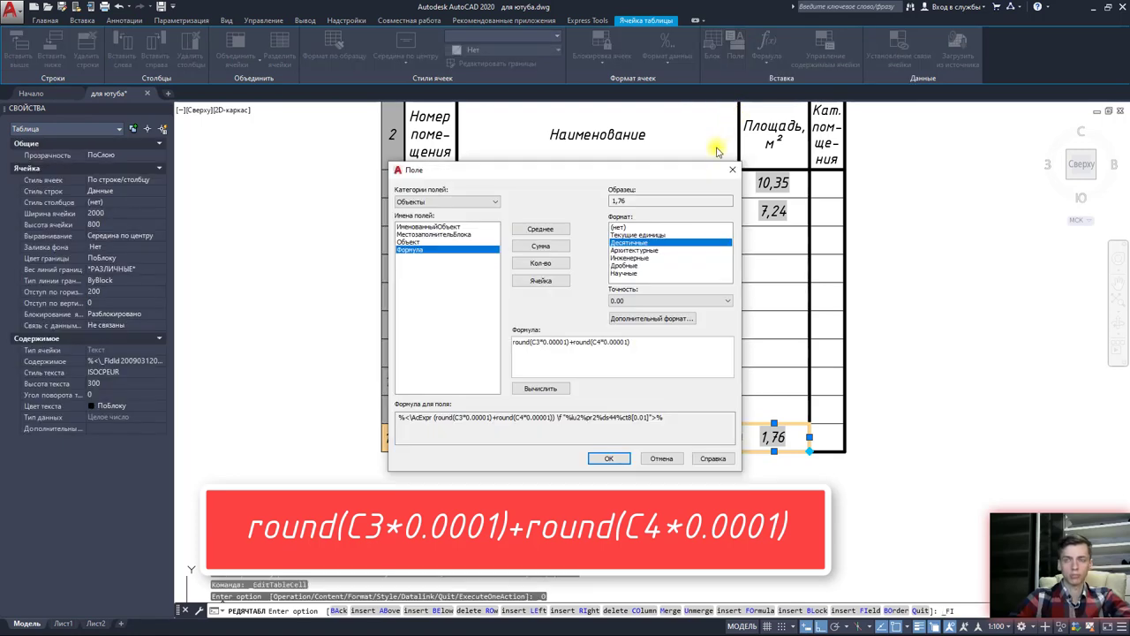
pyautogui.click(559, 345)
pyautogui.press('BackSpace')
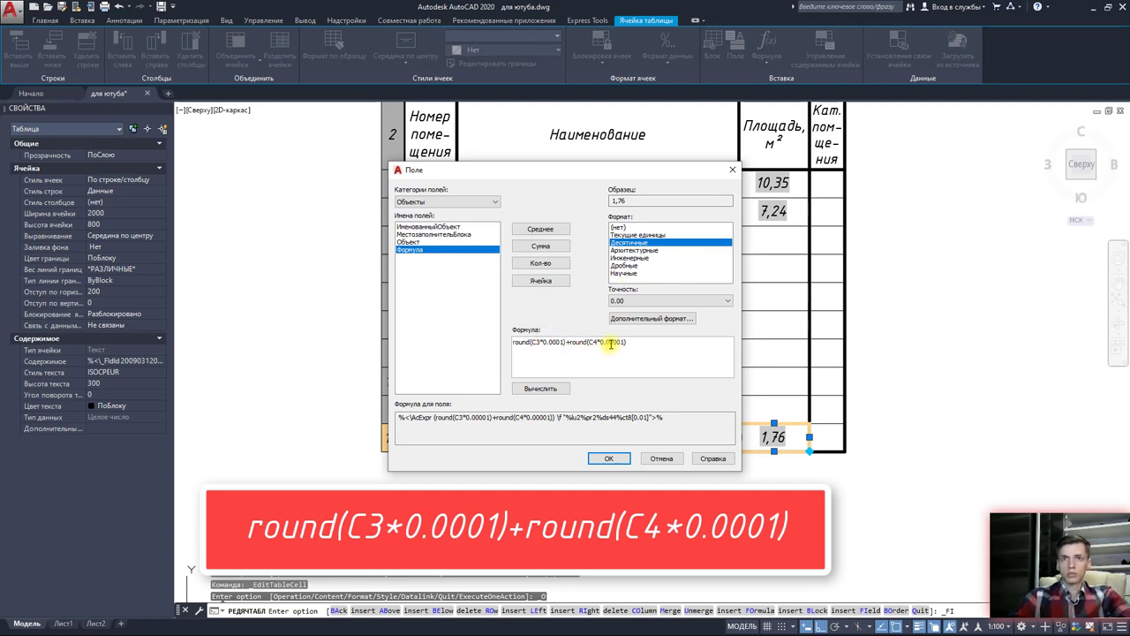
pyautogui.click(613, 341)
pyautogui.press('BackSpace')
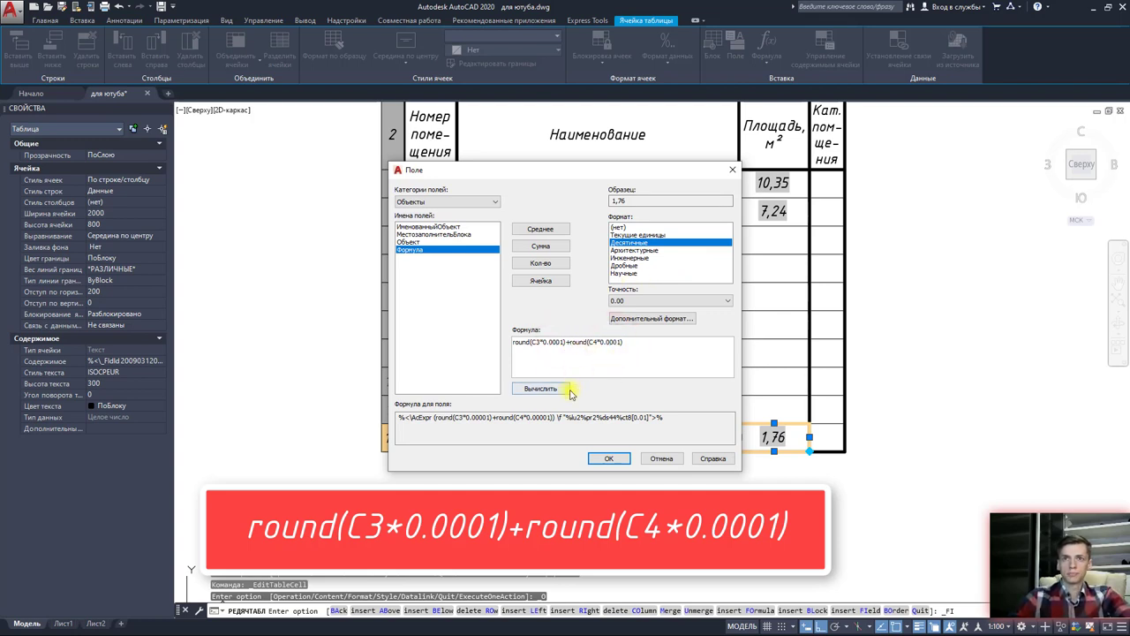
pyautogui.click(658, 319)
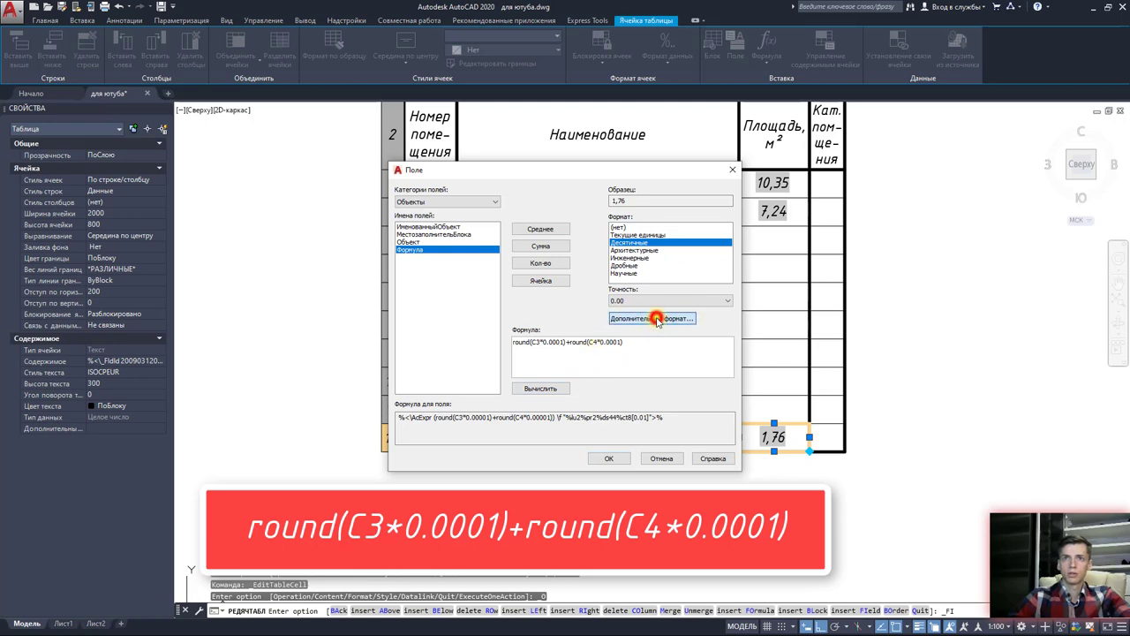
pyautogui.click(509, 444)
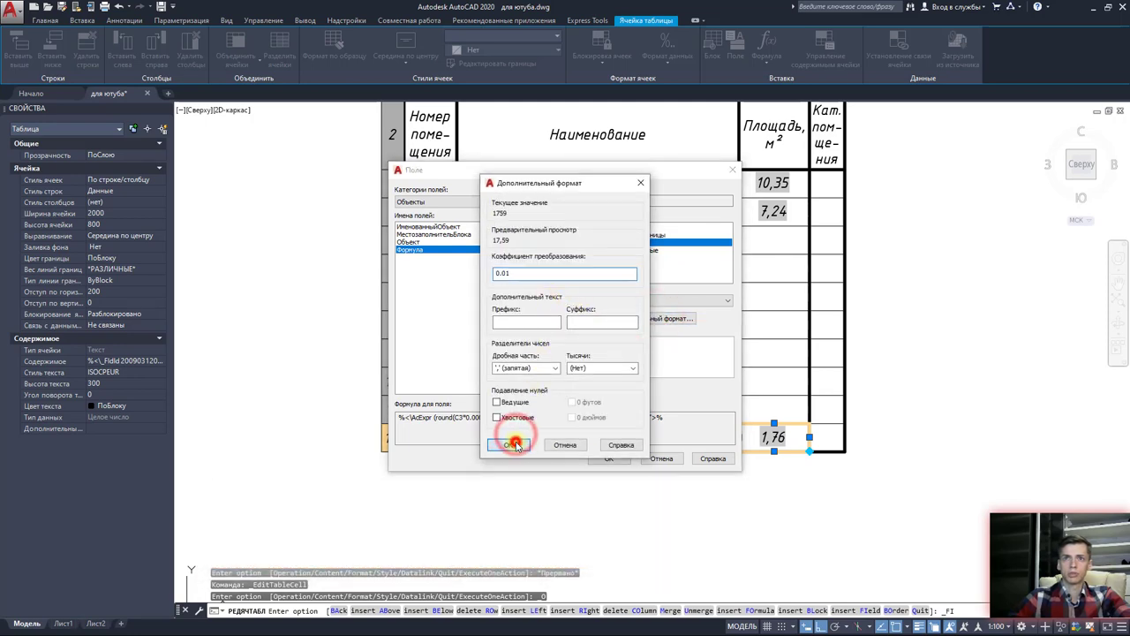
pyautogui.click(604, 459)
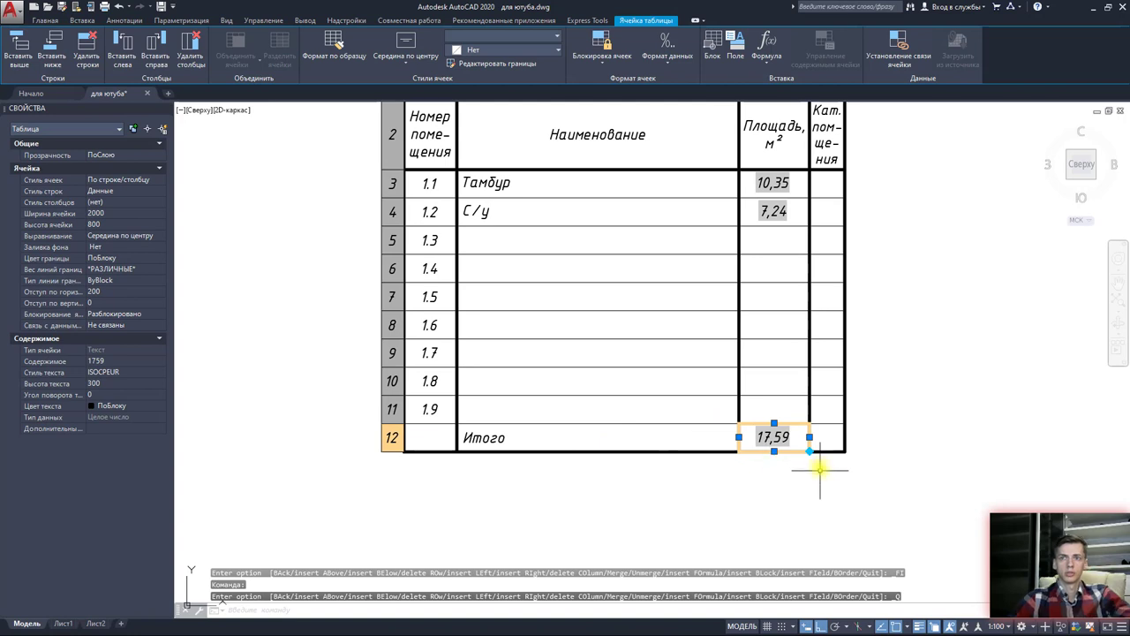
# Step: Open the field settings for the 17,59 total cell, then cancel them unchanged
pyautogui.press('Escape')
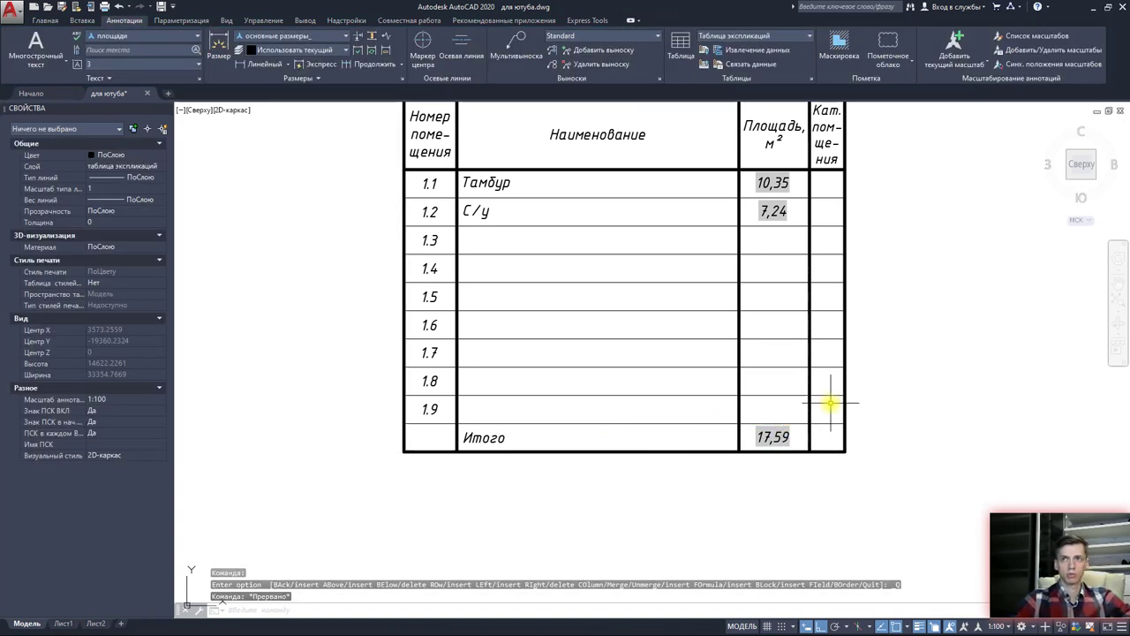
pyautogui.click(782, 438)
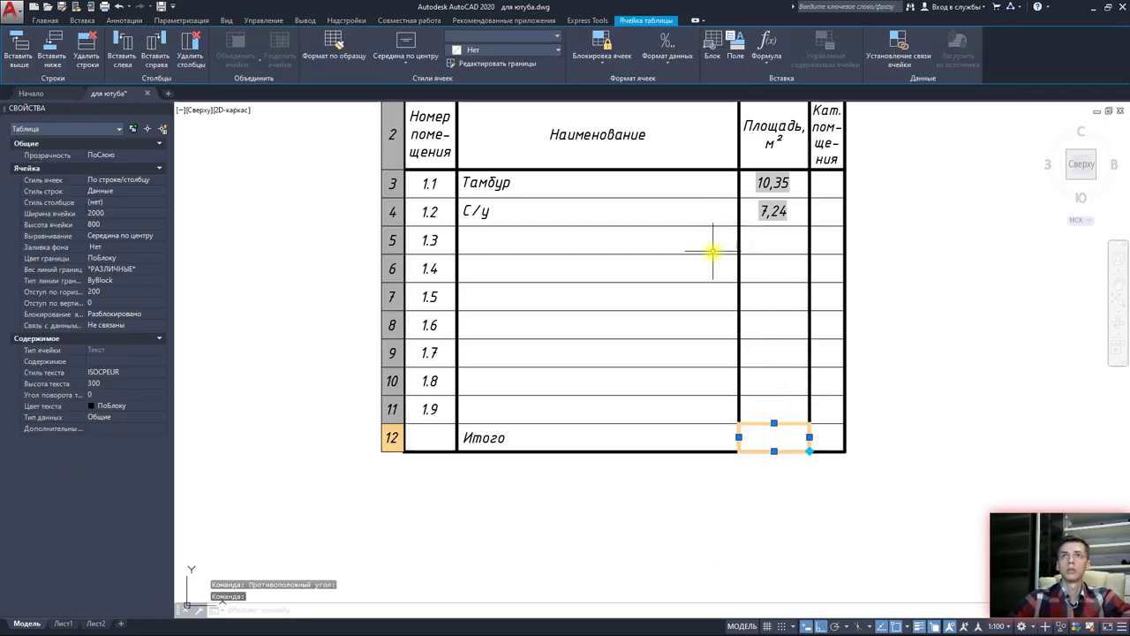
pyautogui.click(739, 50)
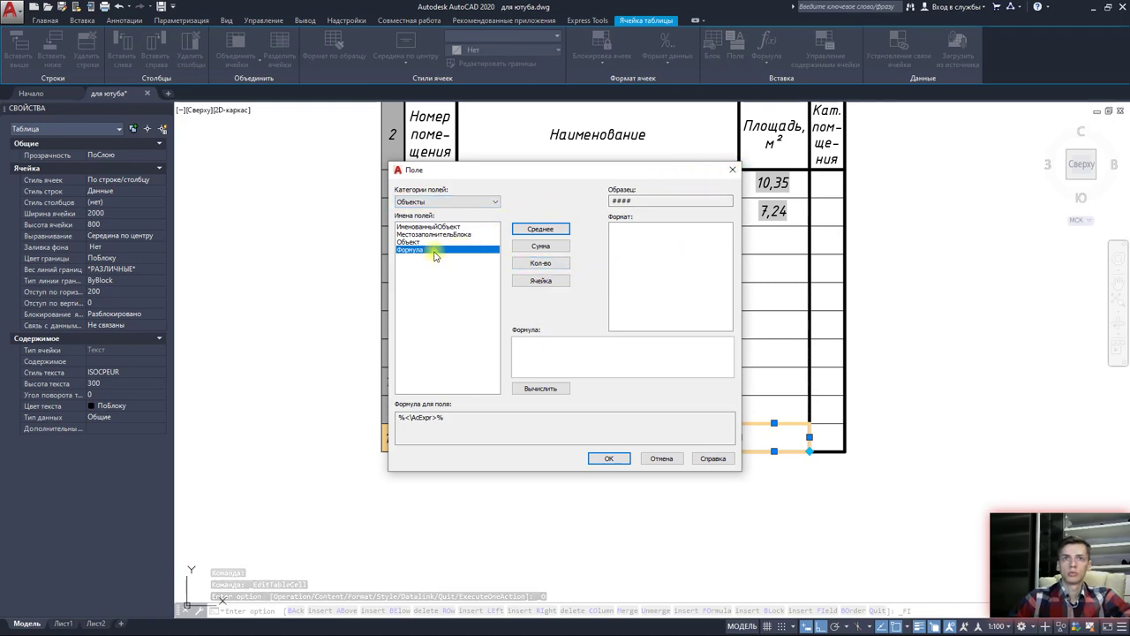
pyautogui.click(472, 202)
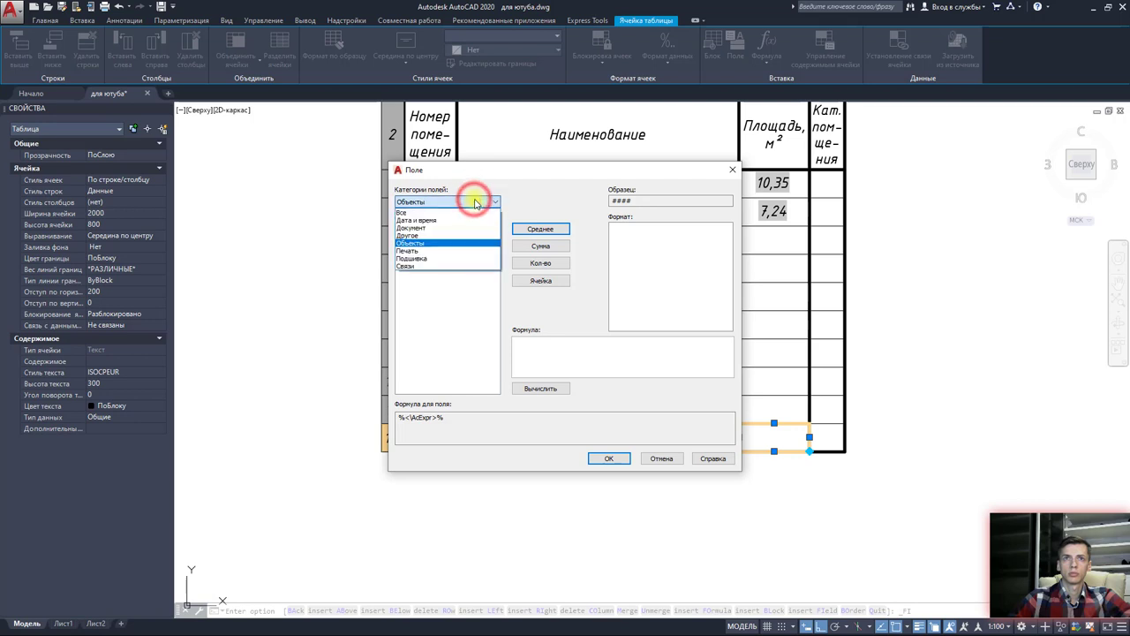
pyautogui.click(473, 202)
pyautogui.click(730, 171)
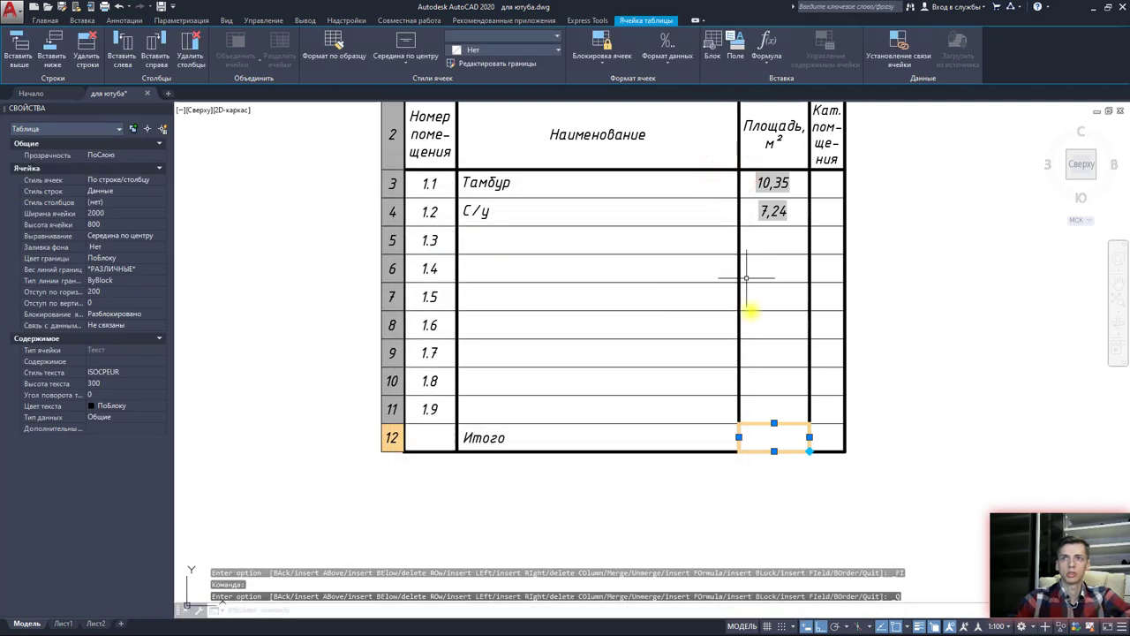
pyautogui.press('Escape')
# Step: Select the Итого area cell and bring up its formula field settings
pyautogui.click(767, 383)
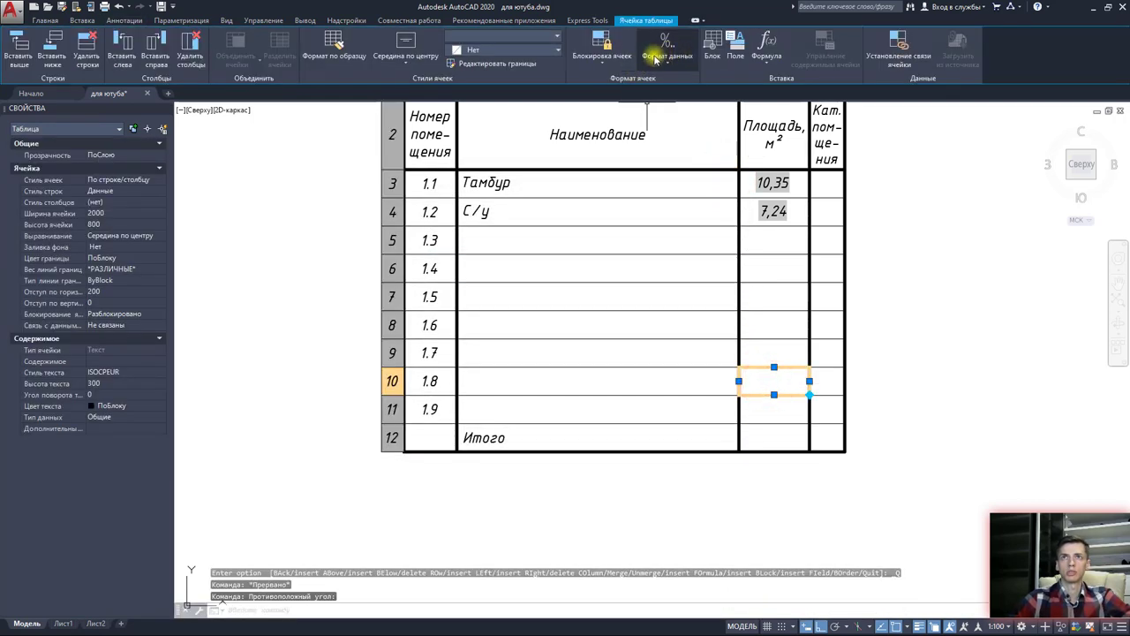
pyautogui.hotkey('ctrl', 'f')
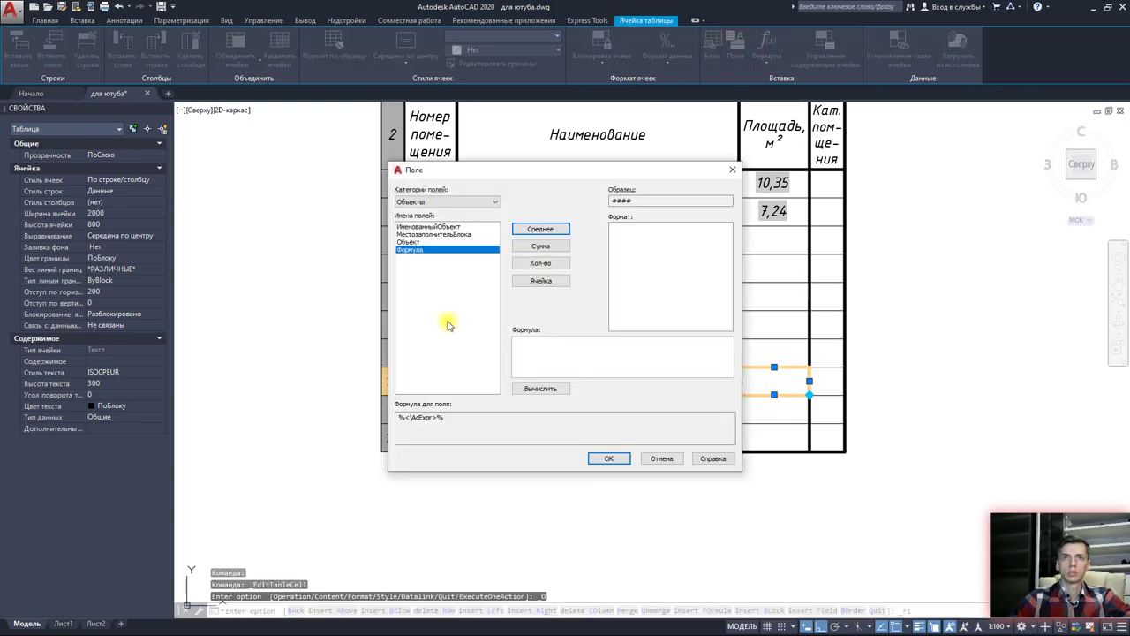
pyautogui.press('Escape')
pyautogui.click(753, 432)
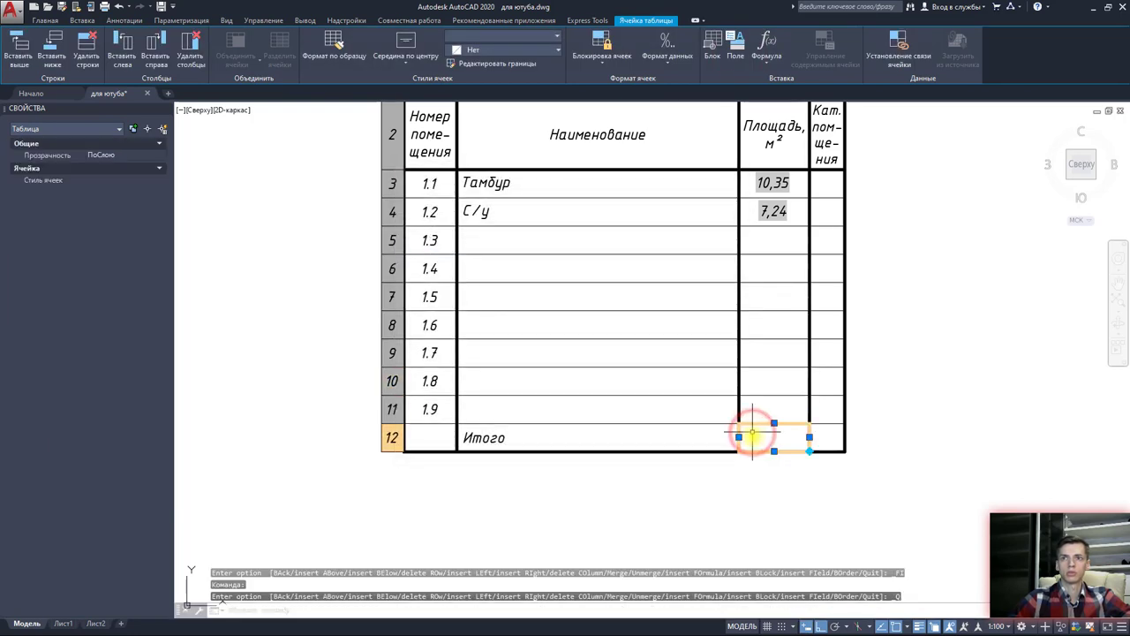
pyautogui.click(763, 57)
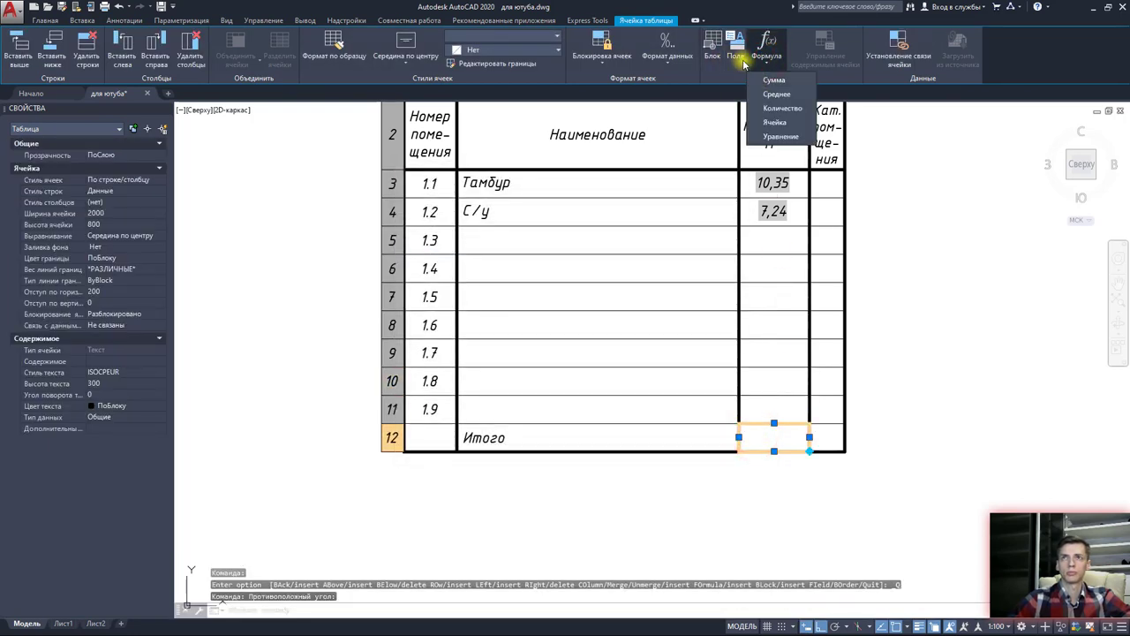
pyautogui.click(736, 46)
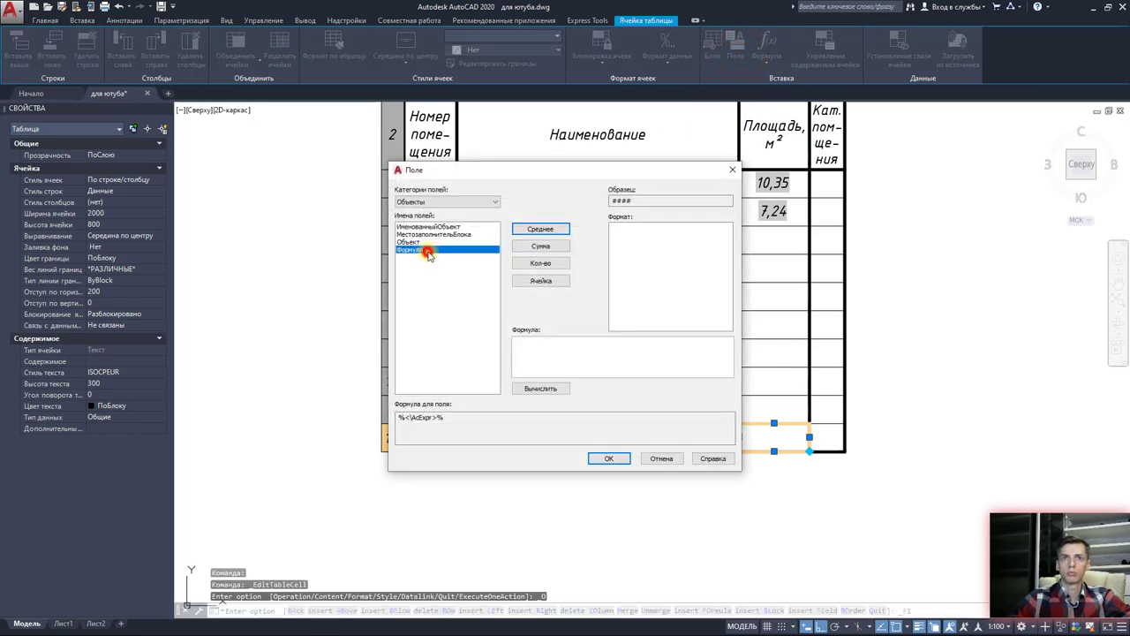
# Step: Build the formula C3+C4 by picking the Тамбур and С/у area cells
pyautogui.click(541, 280)
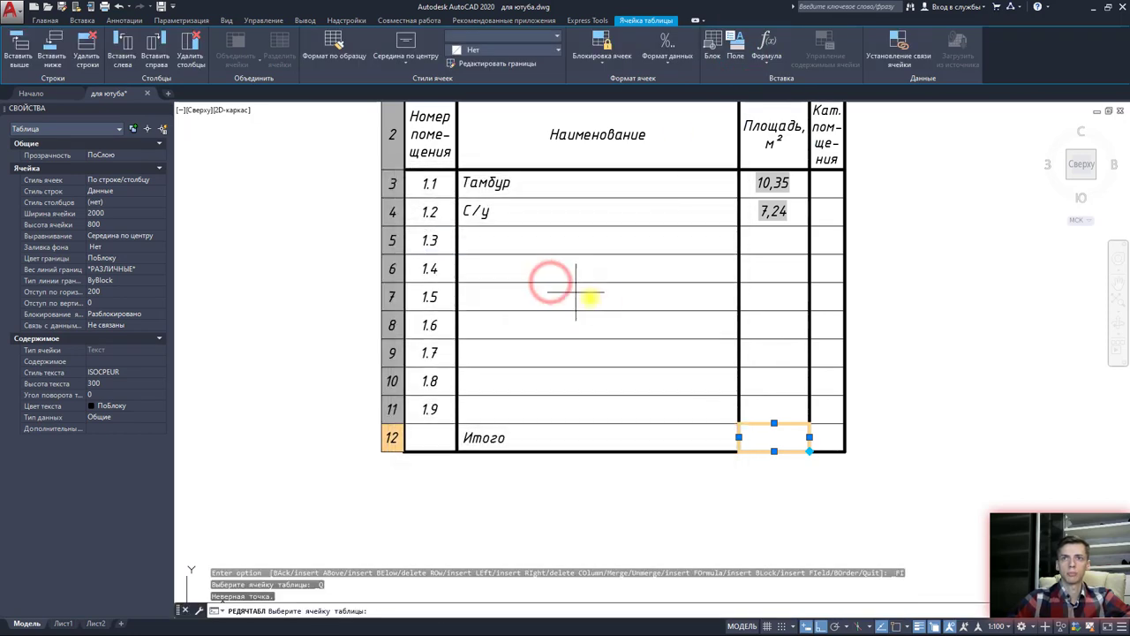
pyautogui.click(772, 183)
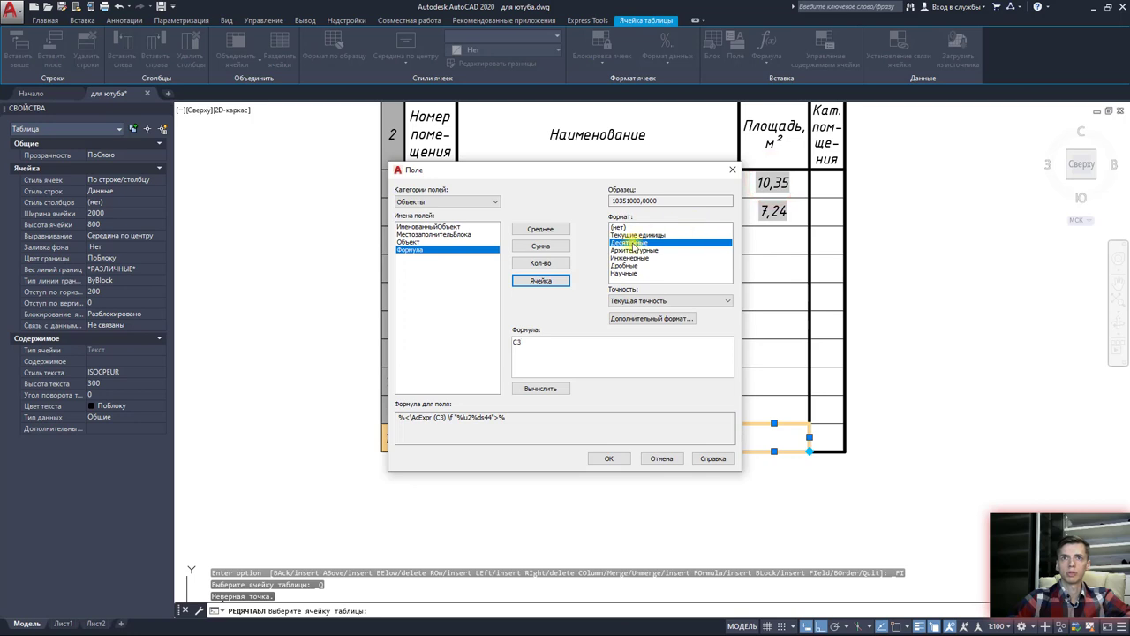
pyautogui.write('+')
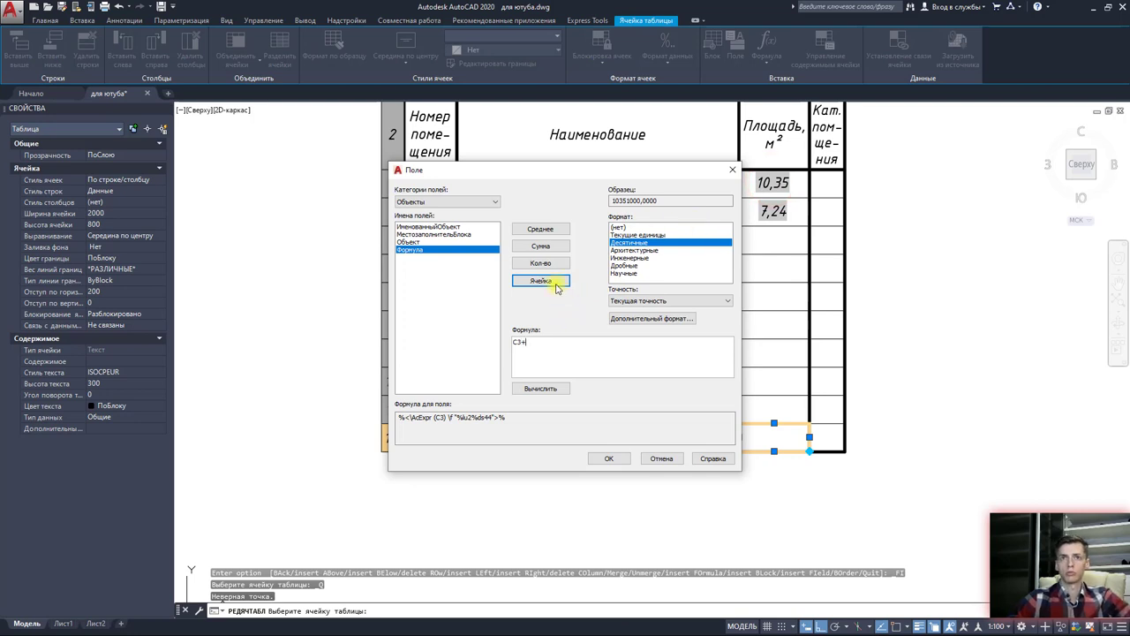
pyautogui.click(545, 281)
pyautogui.click(787, 213)
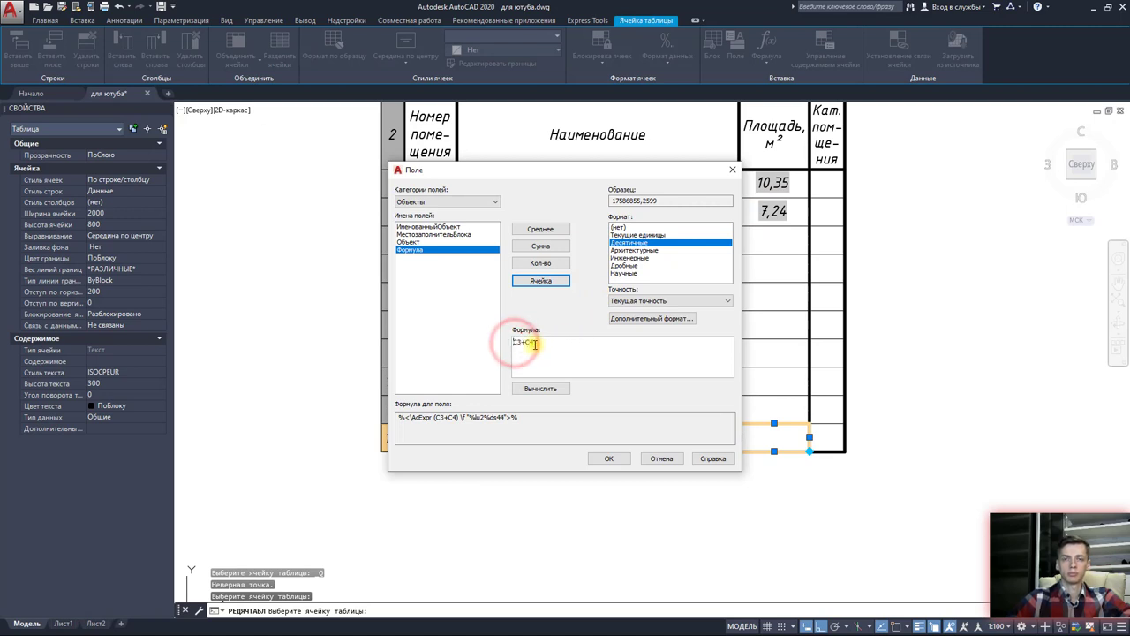
# Step: Edit the formula into round(C3*0.0001)+round(C4*0.0001) by copying and pasting its parts
pyautogui.moveTo(514, 342); pyautogui.dragTo(532, 344)
pyautogui.write('round(C3*0.000')
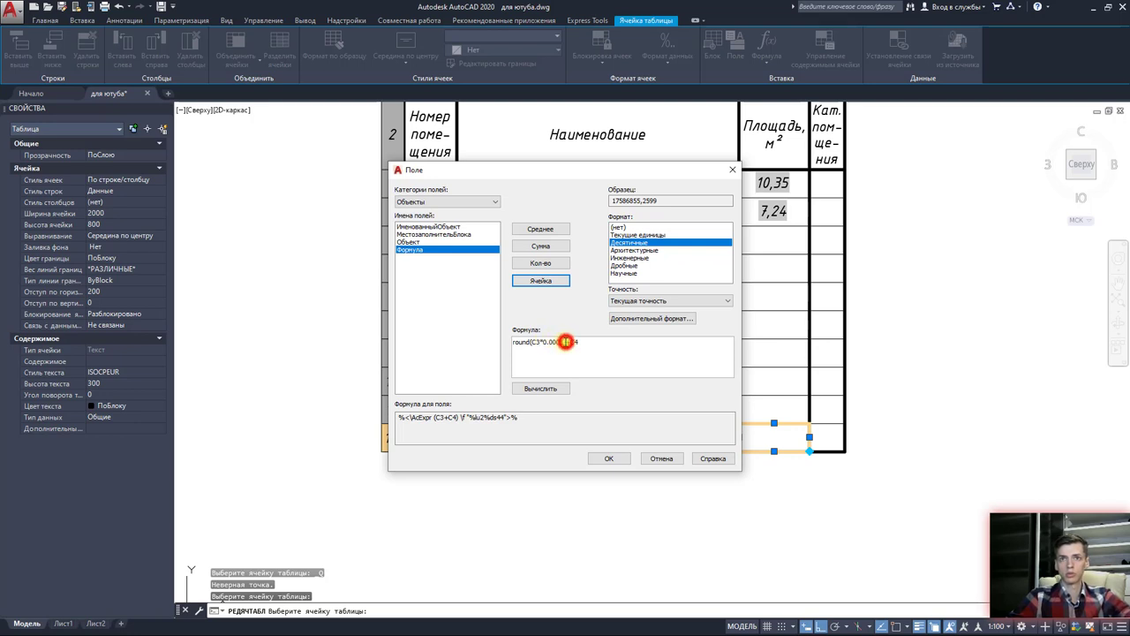
pyautogui.moveTo(566, 341); pyautogui.dragTo(550, 343)
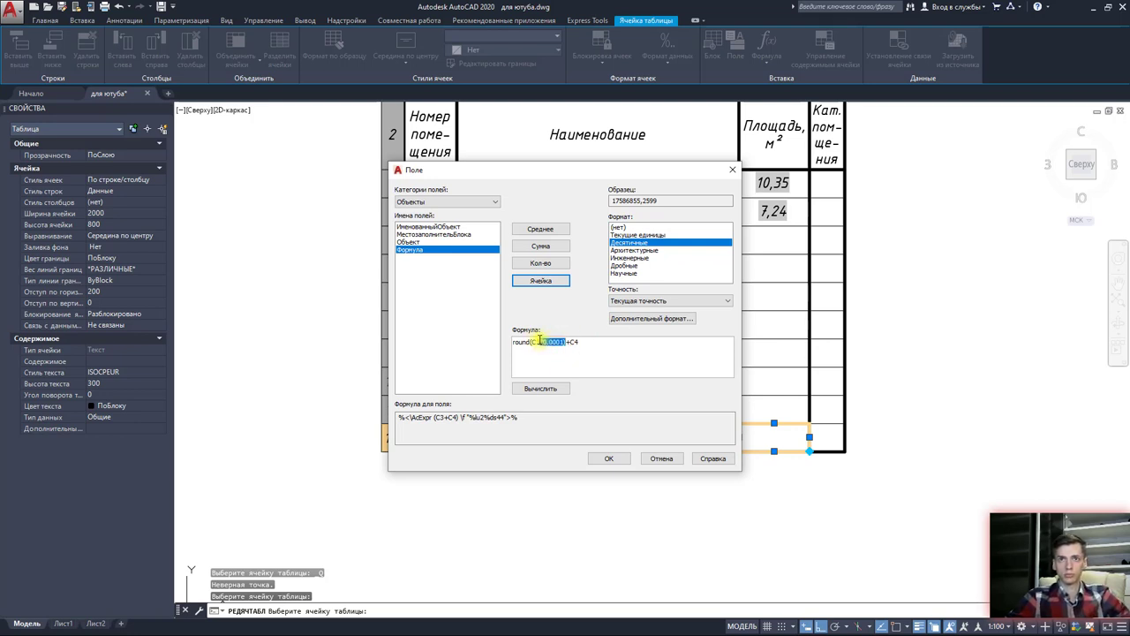
pyautogui.hotkey('ctrl', 'c')
pyautogui.click(602, 346)
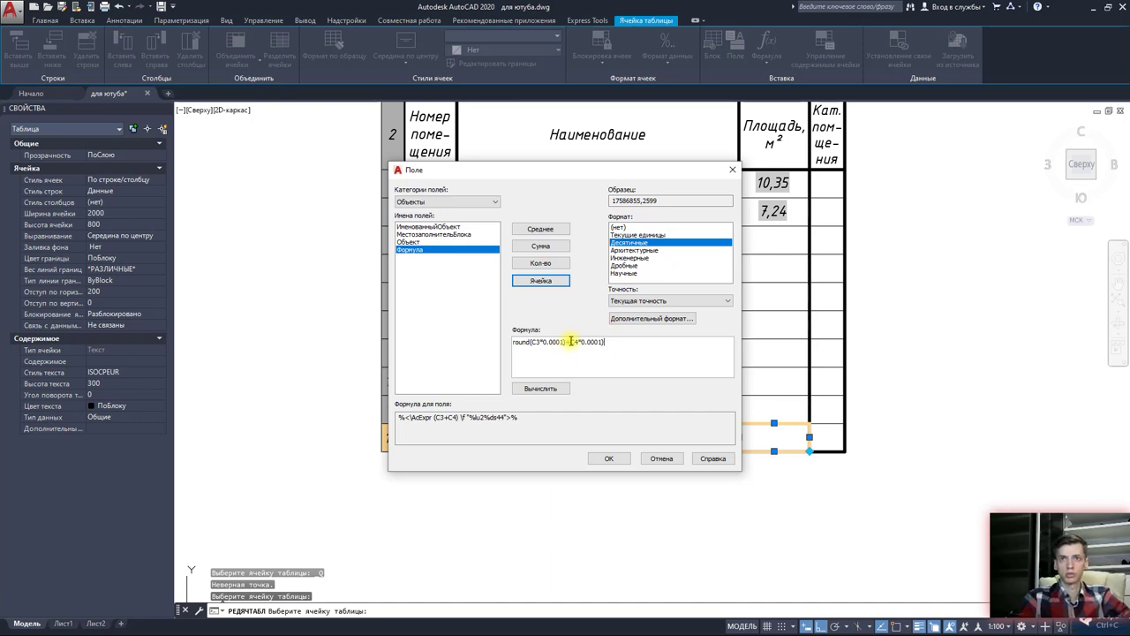
pyautogui.click(572, 342)
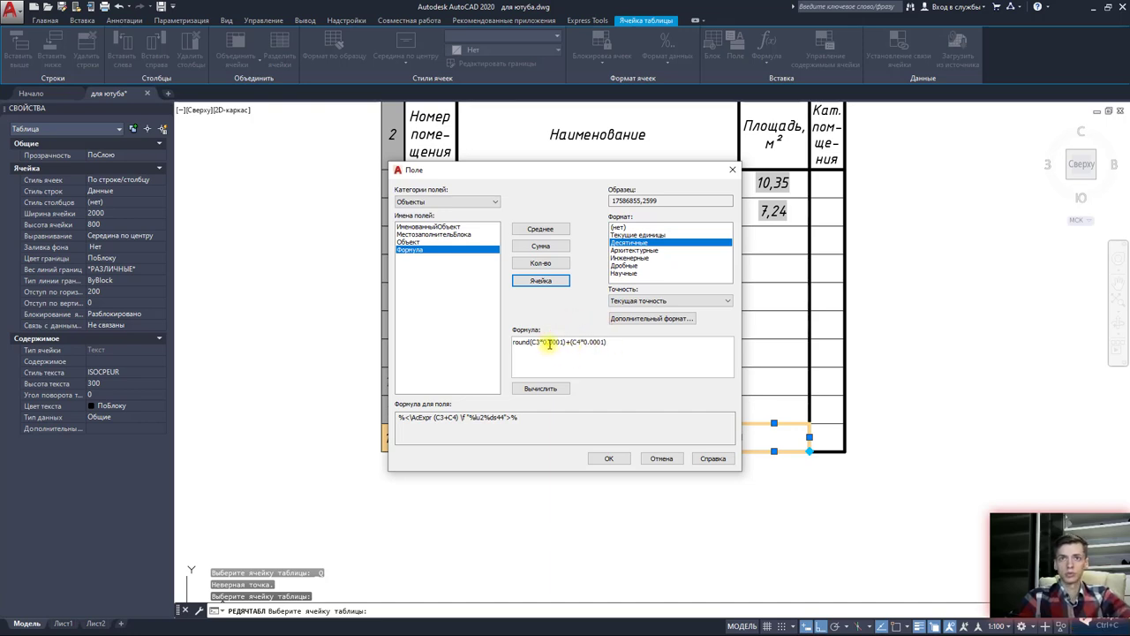
pyautogui.doubleClick(524, 343)
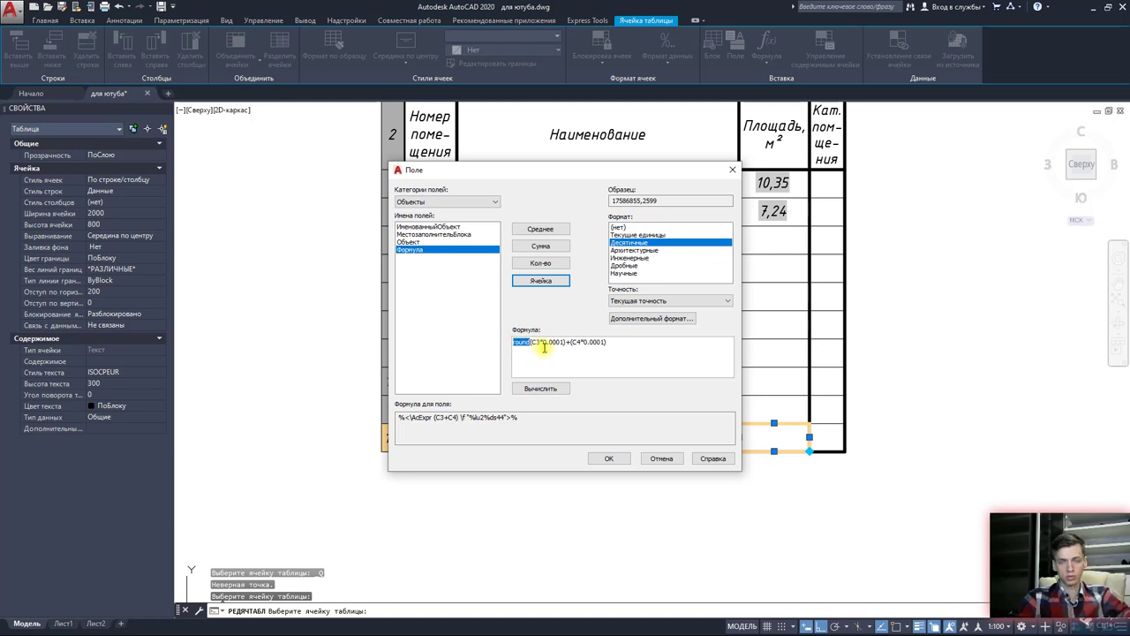
pyautogui.hotkey('ctrl', 'c')
pyautogui.click(568, 342)
pyautogui.hotkey('ctrl', 'v')
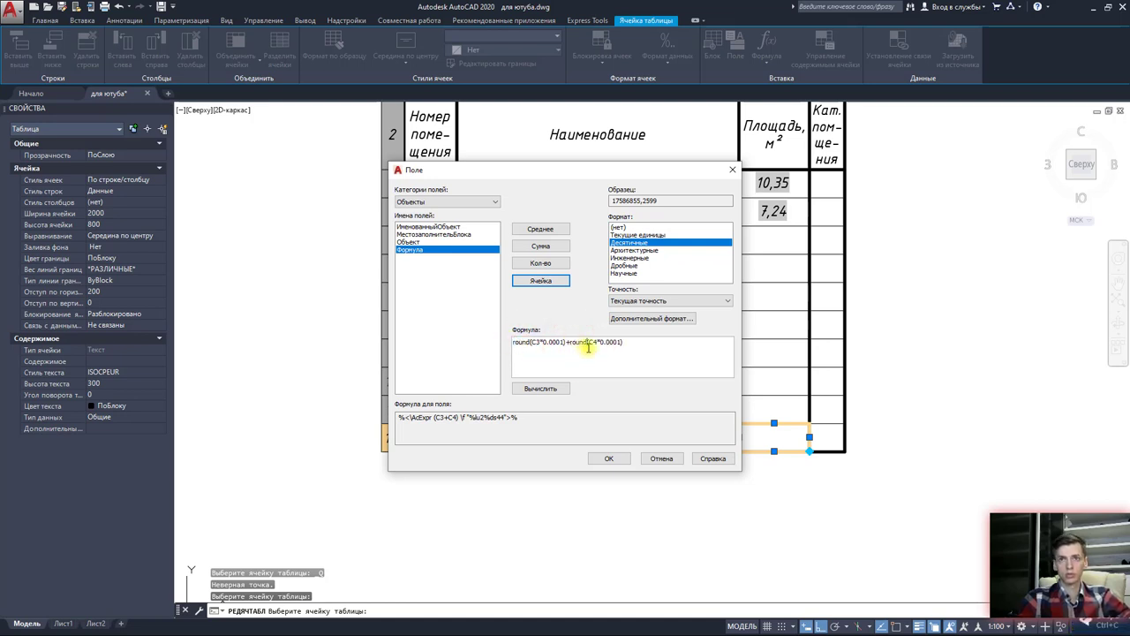
# Step: Give the field 0.00 precision and a 0.01 conversion factor, showing 17,59
pyautogui.click(662, 301)
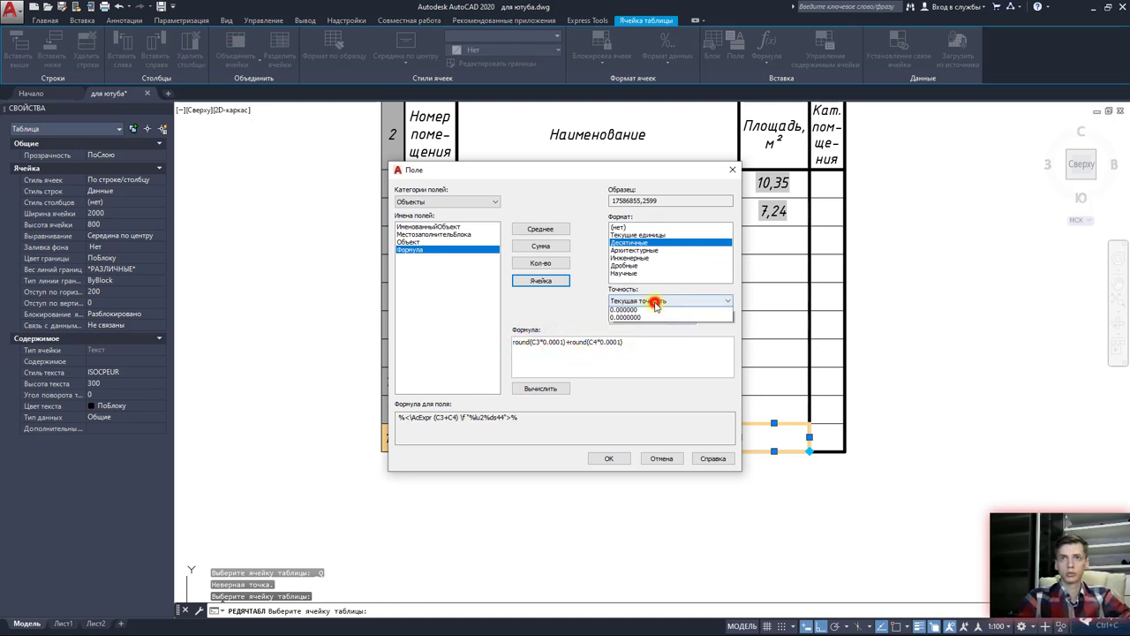
pyautogui.click(633, 336)
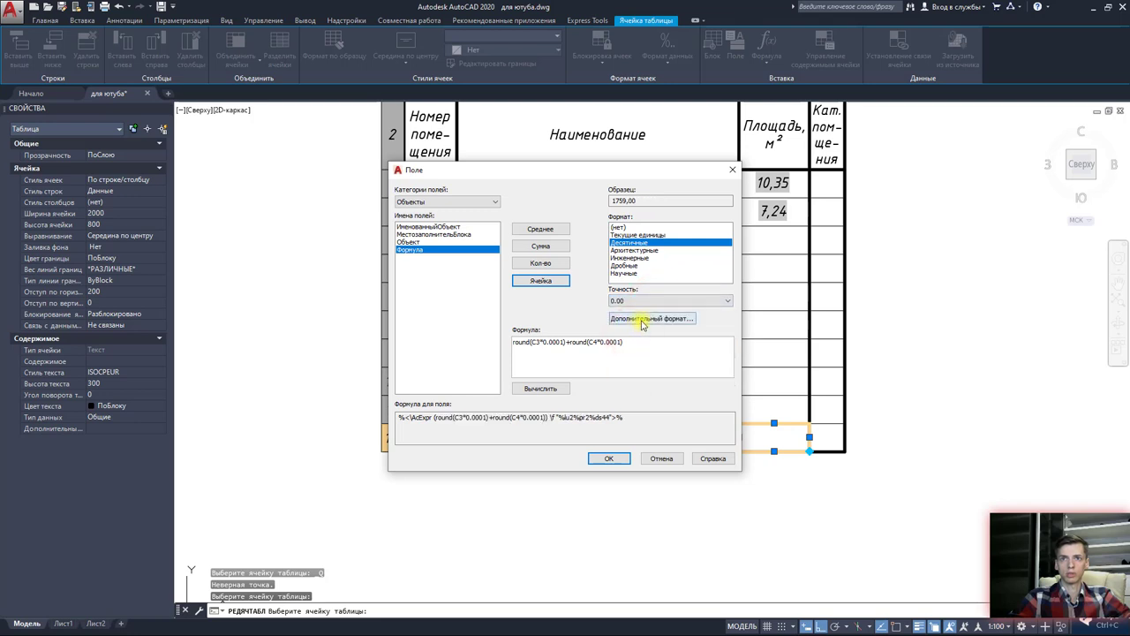
pyautogui.click(644, 320)
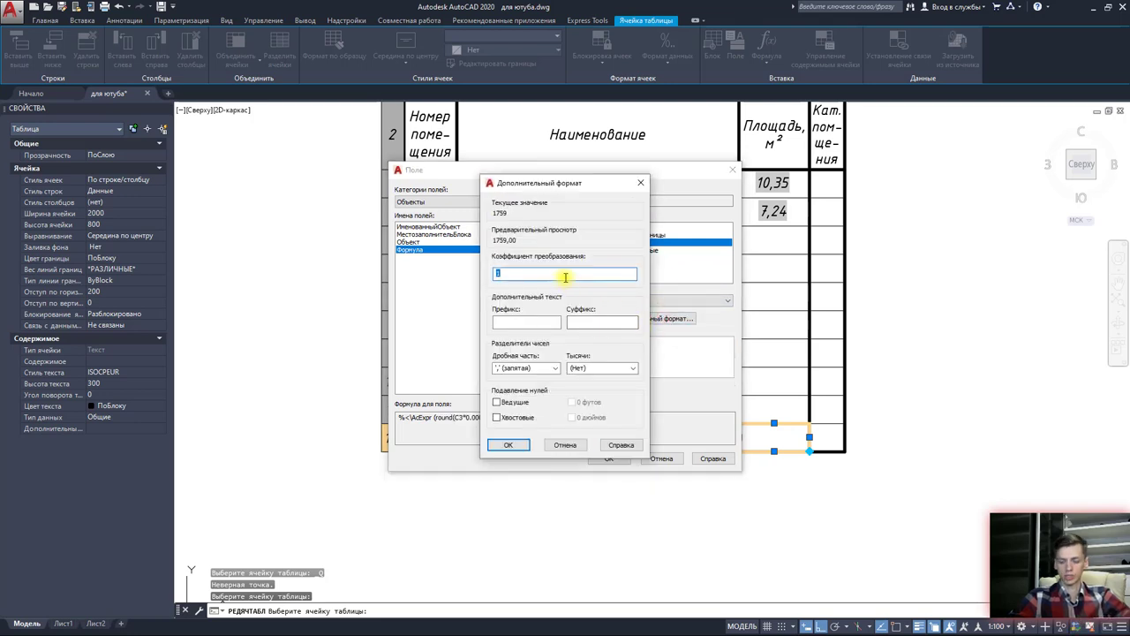
pyautogui.write('0')
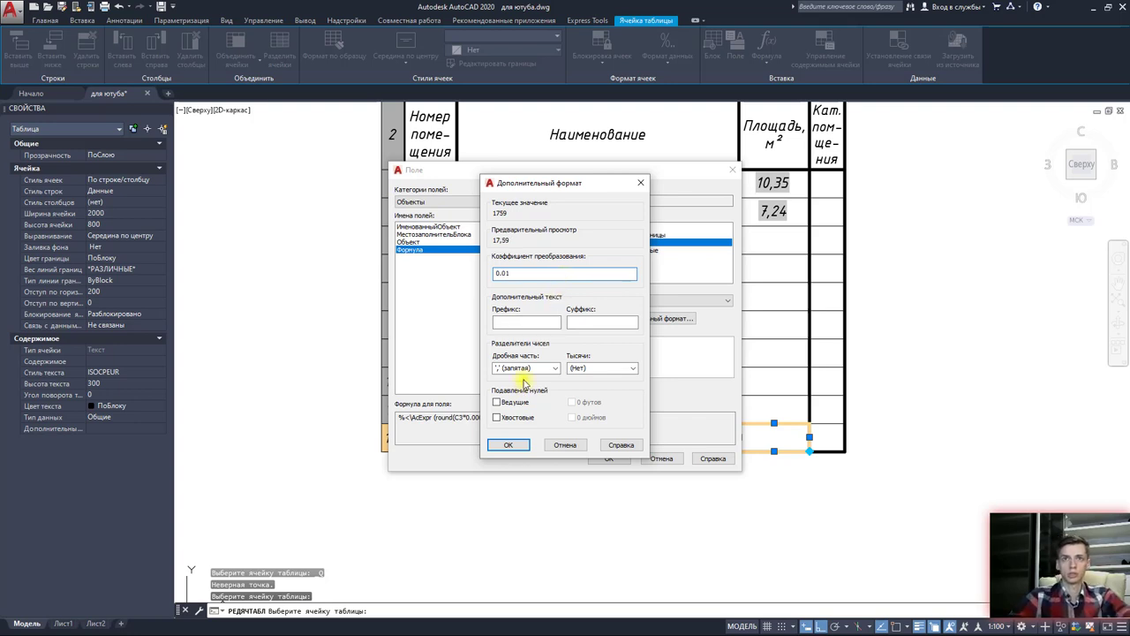
pyautogui.click(510, 448)
pyautogui.click(607, 458)
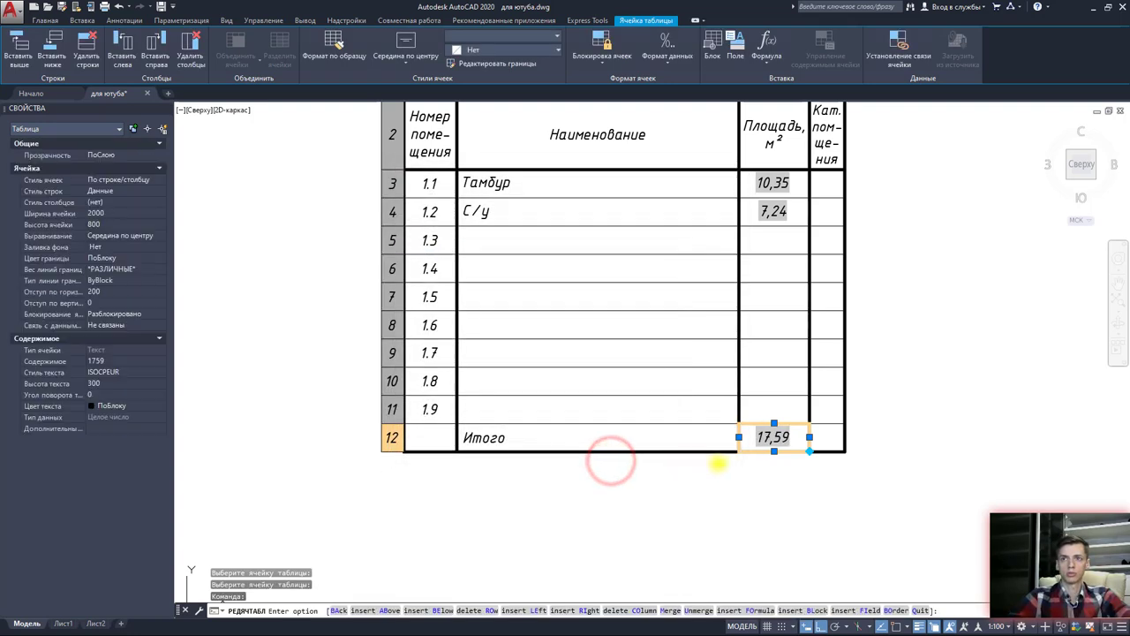
pyautogui.press('Escape')
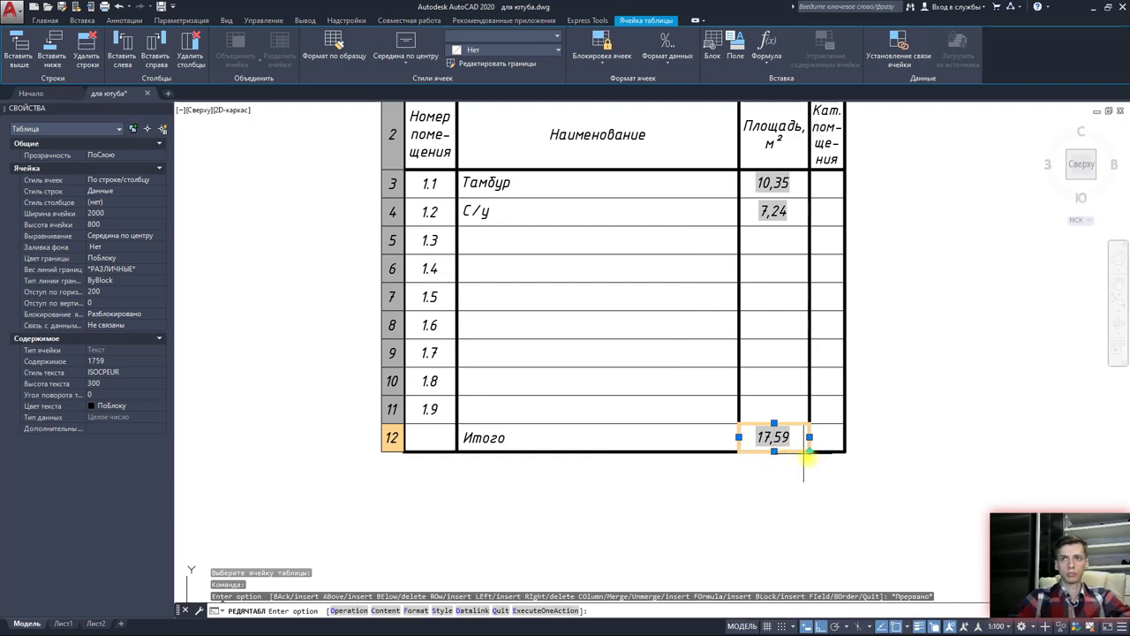
# Step: Start a formula field in the row 1.9 area cell summing the area cell range
pyautogui.click(778, 409)
pyautogui.press('Escape')
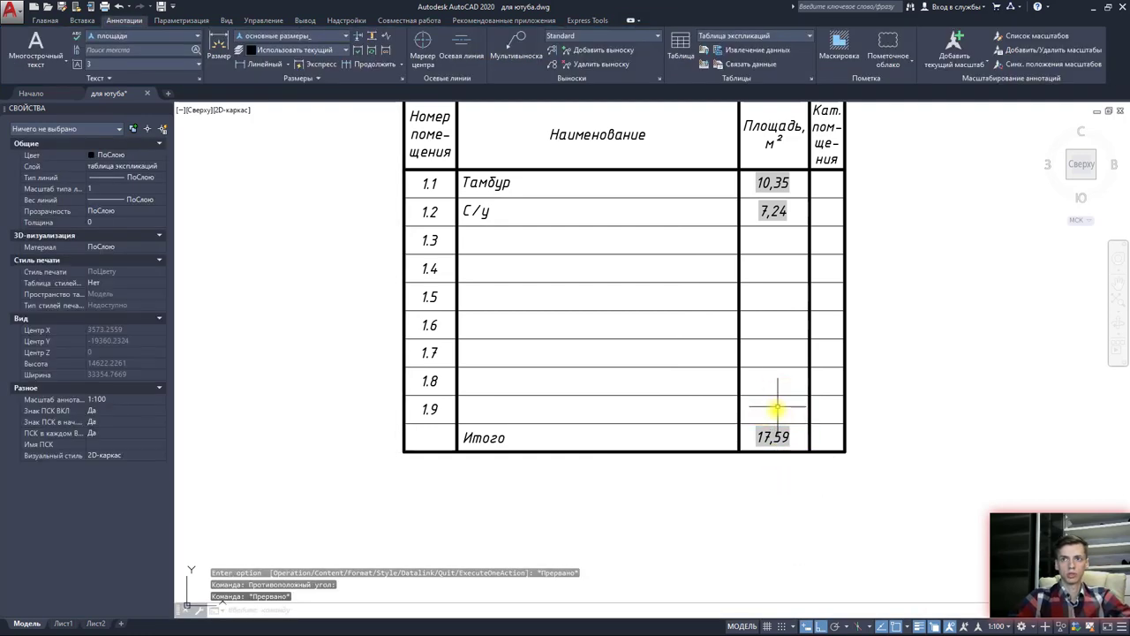
pyautogui.click(776, 411)
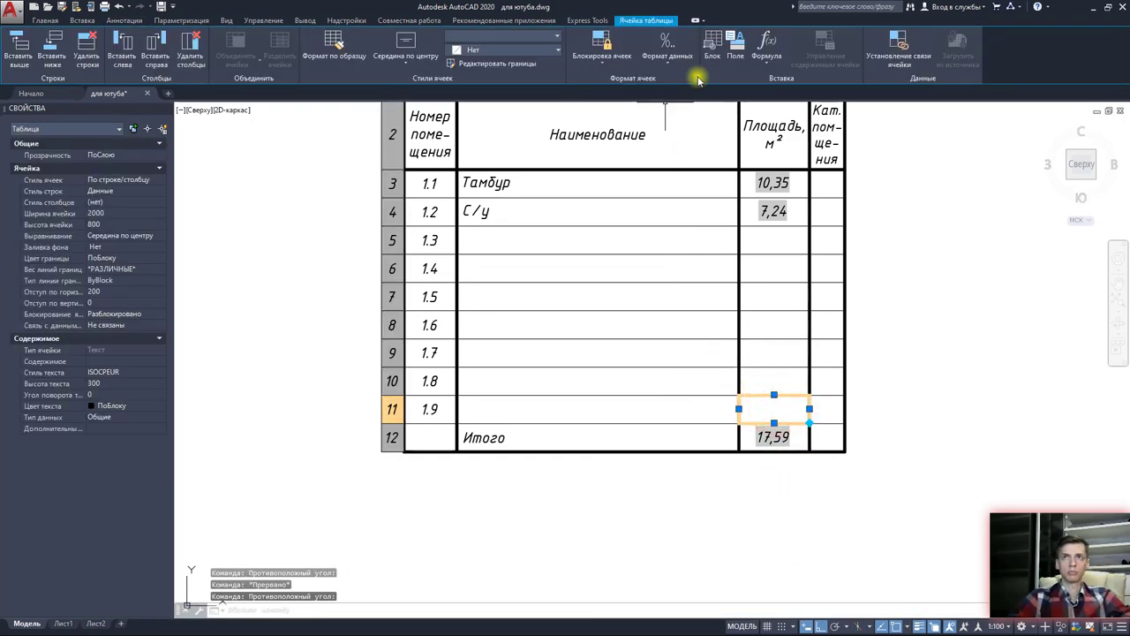
pyautogui.click(733, 56)
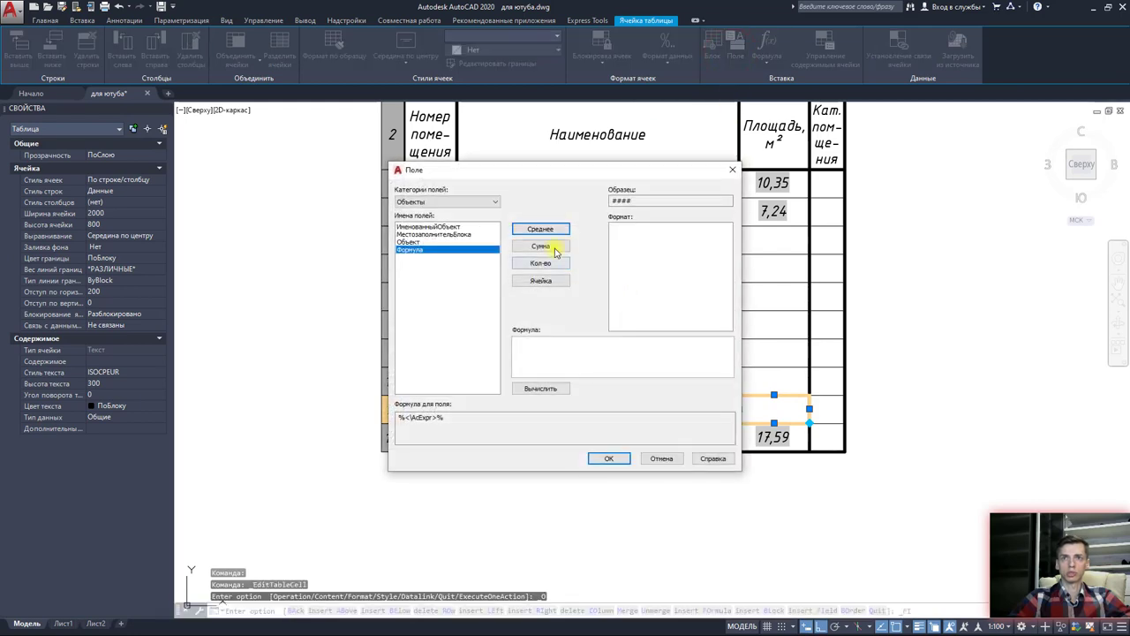
pyautogui.click(556, 247)
pyautogui.click(795, 220)
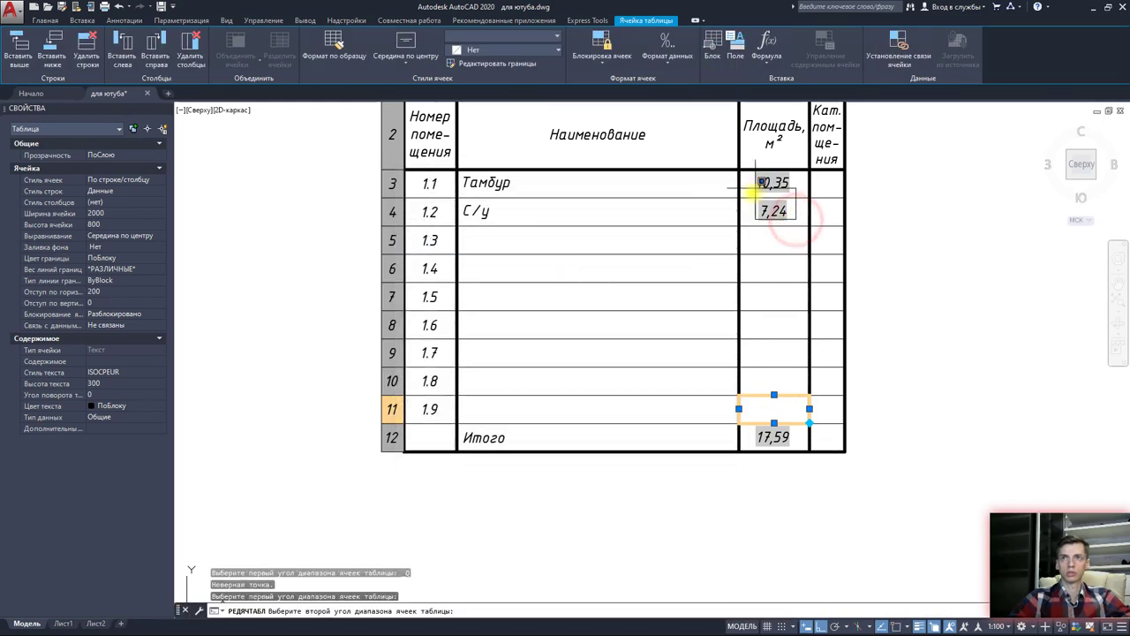
pyautogui.click(761, 183)
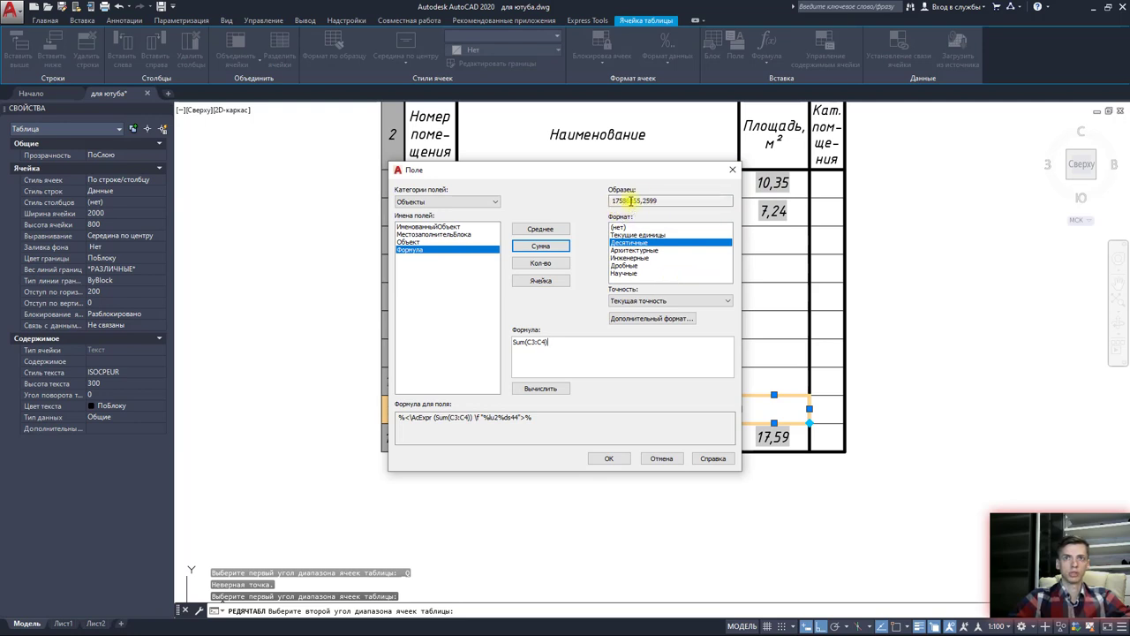
# Step: Set the field to 0.00 precision with a 0.000001 conversion factor
pyautogui.click(664, 301)
pyautogui.click(628, 335)
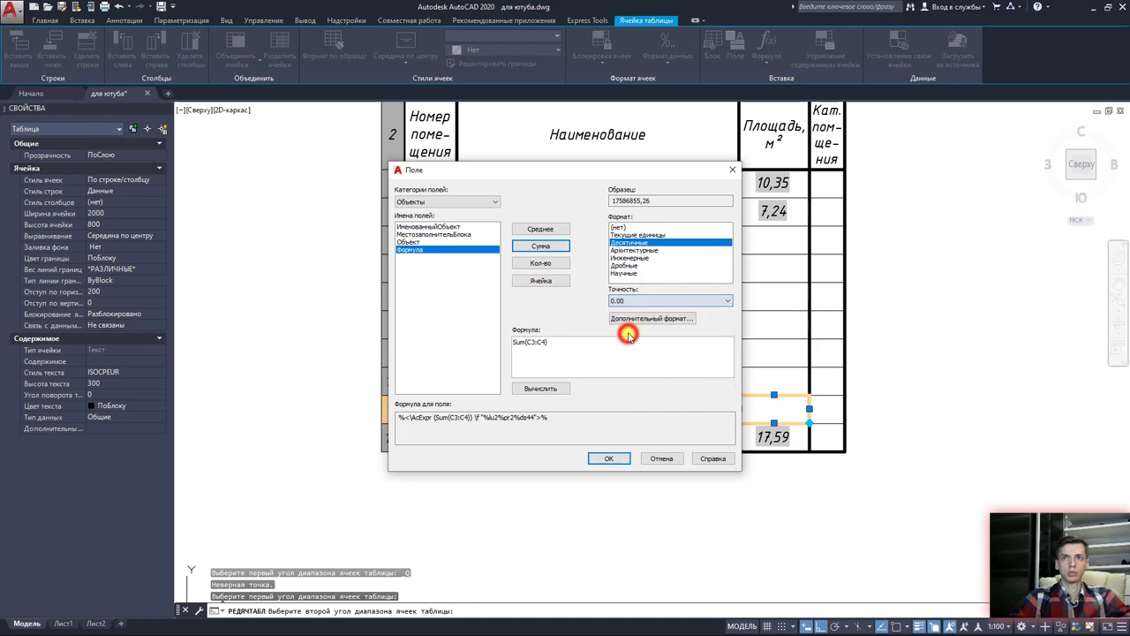
pyautogui.click(649, 320)
pyautogui.write('0.')
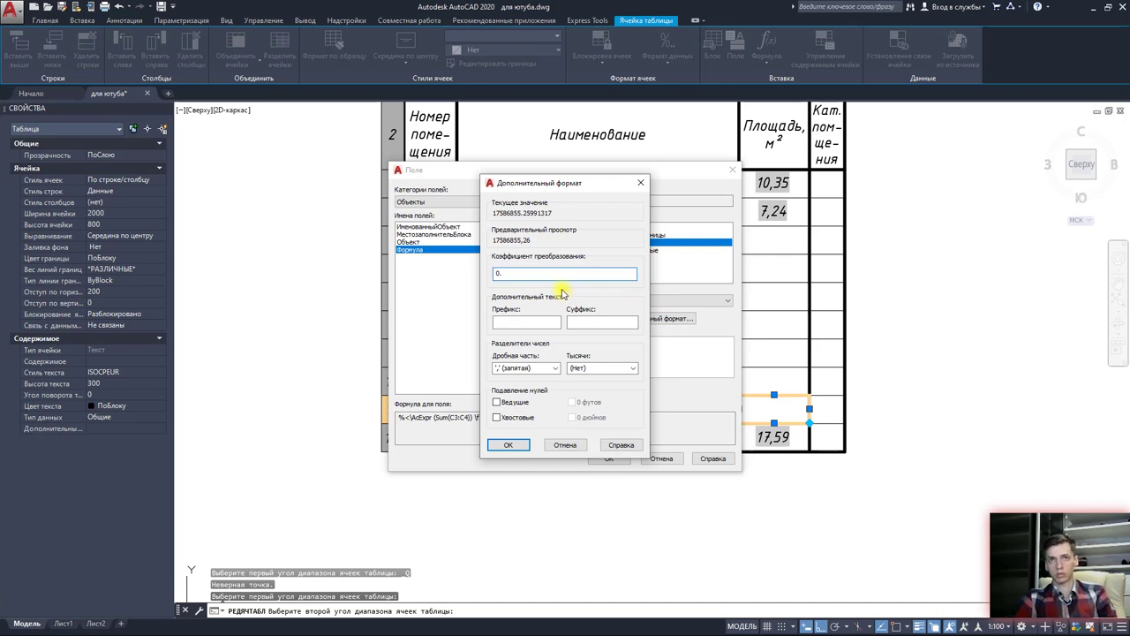
pyautogui.write('000001')
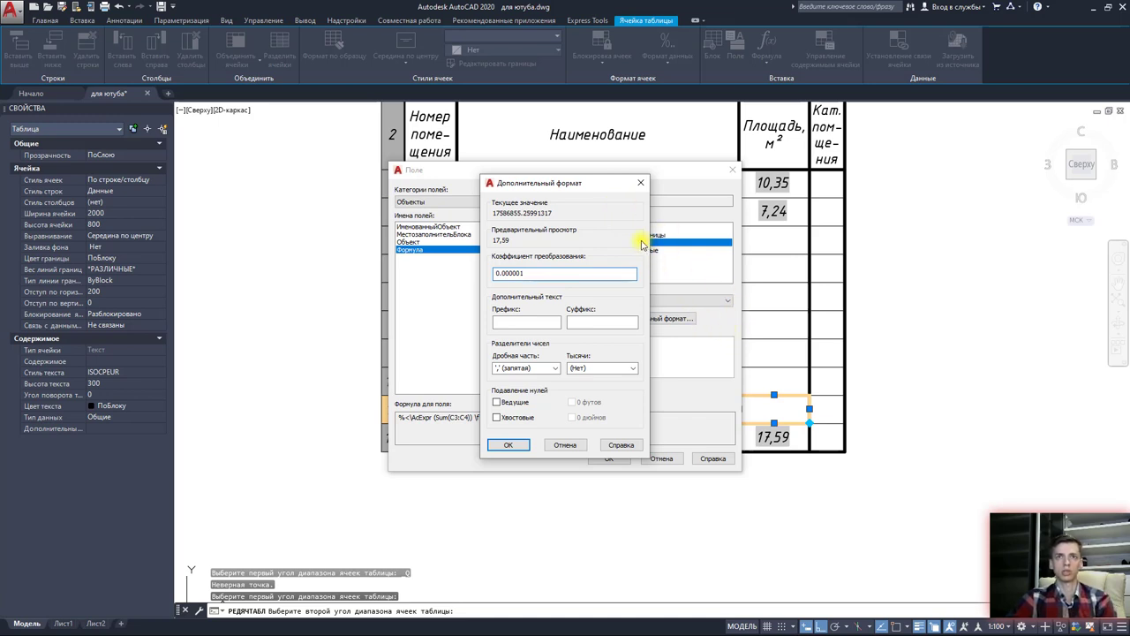
pyautogui.moveTo(550, 271); pyautogui.dragTo(495, 273)
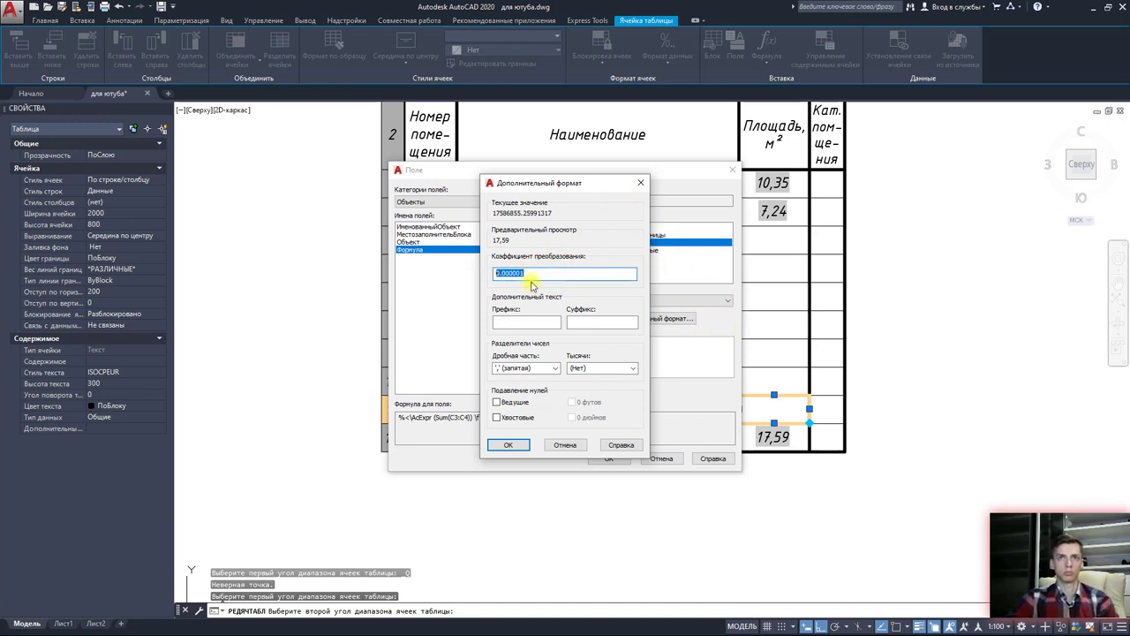
# Step: Close both field dialogs and exit table editing, leaving Итого at 17,59
pyautogui.click(641, 184)
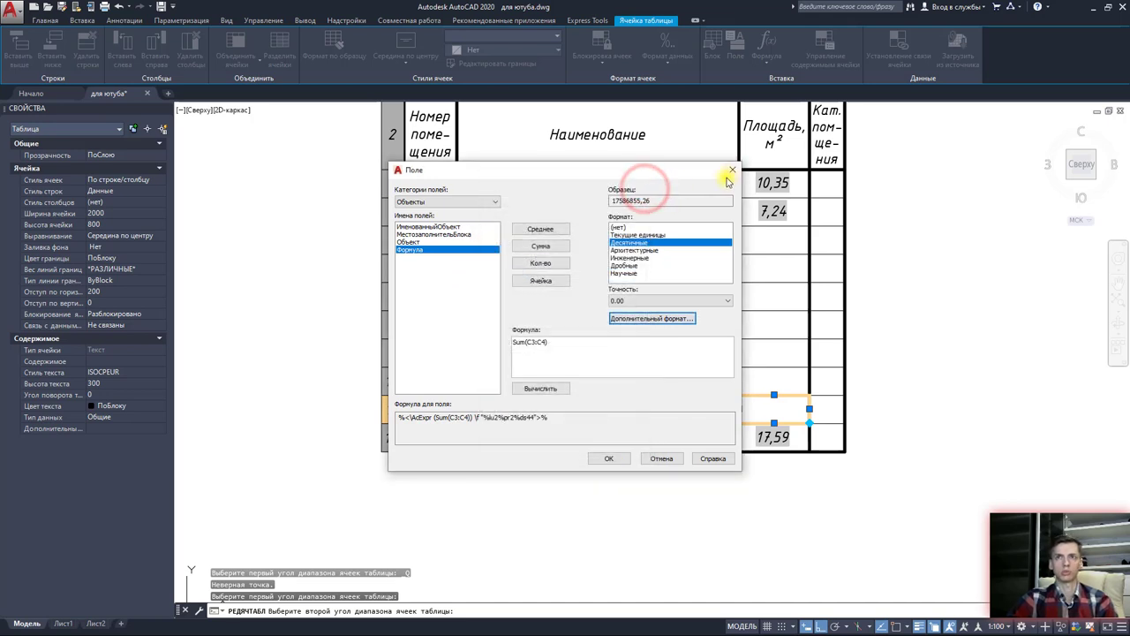
pyautogui.click(731, 171)
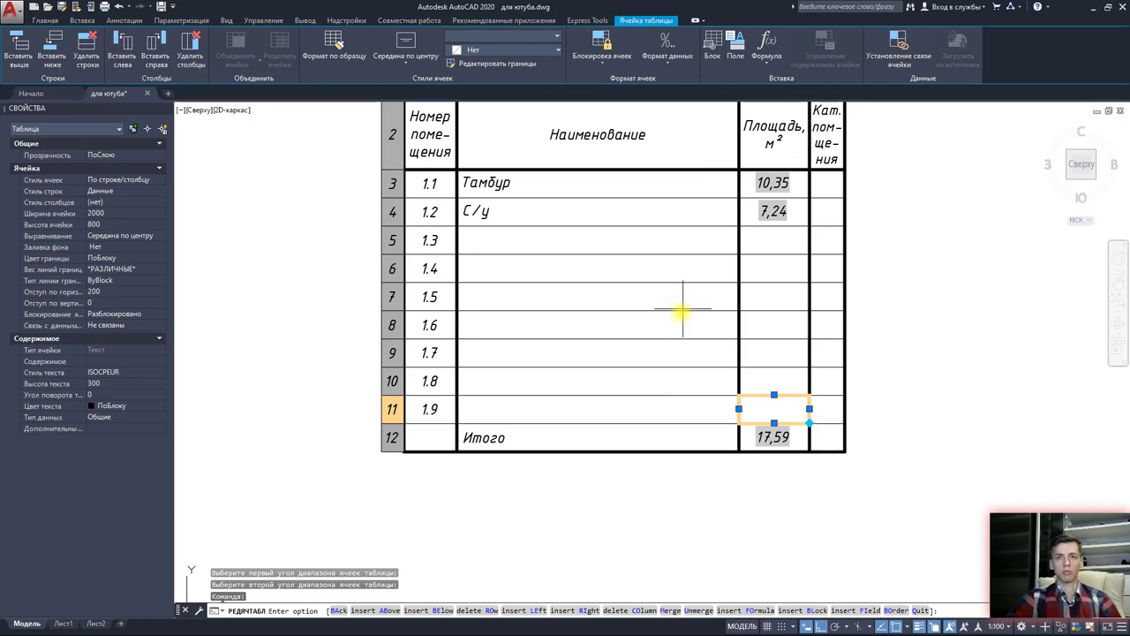
pyautogui.press('Escape')
pyautogui.press('Escape')
pyautogui.scroll(-2, 651, 330)
pyautogui.scroll(-2, 642, 327)
pyautogui.press('Escape')
# Step: Centre the floor plan in view and check the existing drawing layers
pyautogui.moveTo(649, 330); pyautogui.dragTo(661, 328, button='middle')
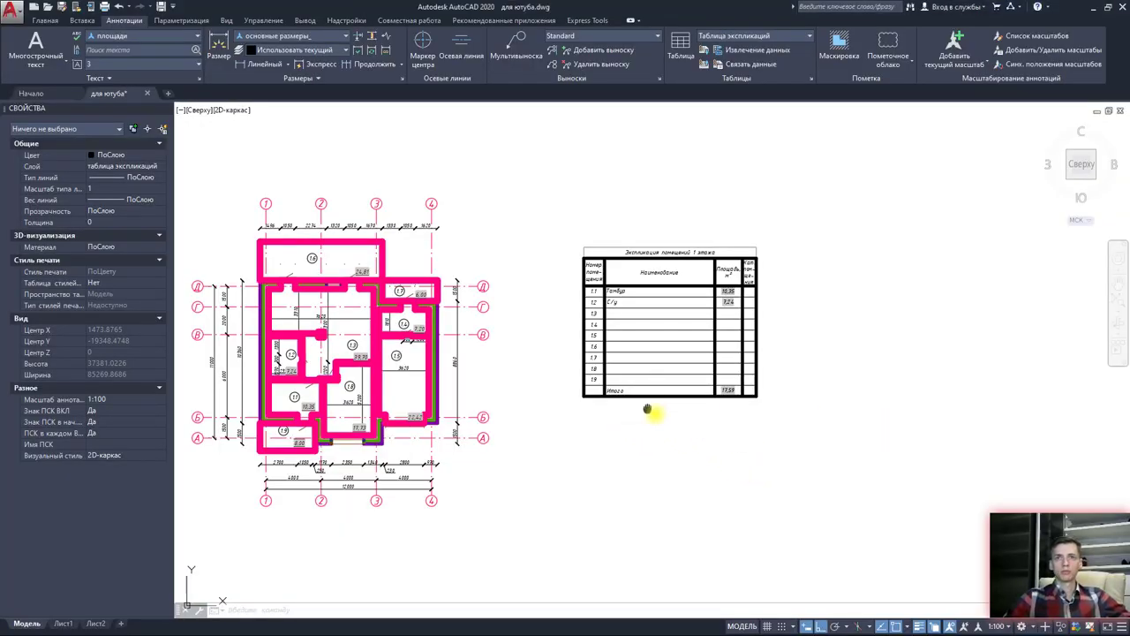
pyautogui.moveTo(651, 404); pyautogui.dragTo(932, 392, button='middle')
pyautogui.click(45, 19)
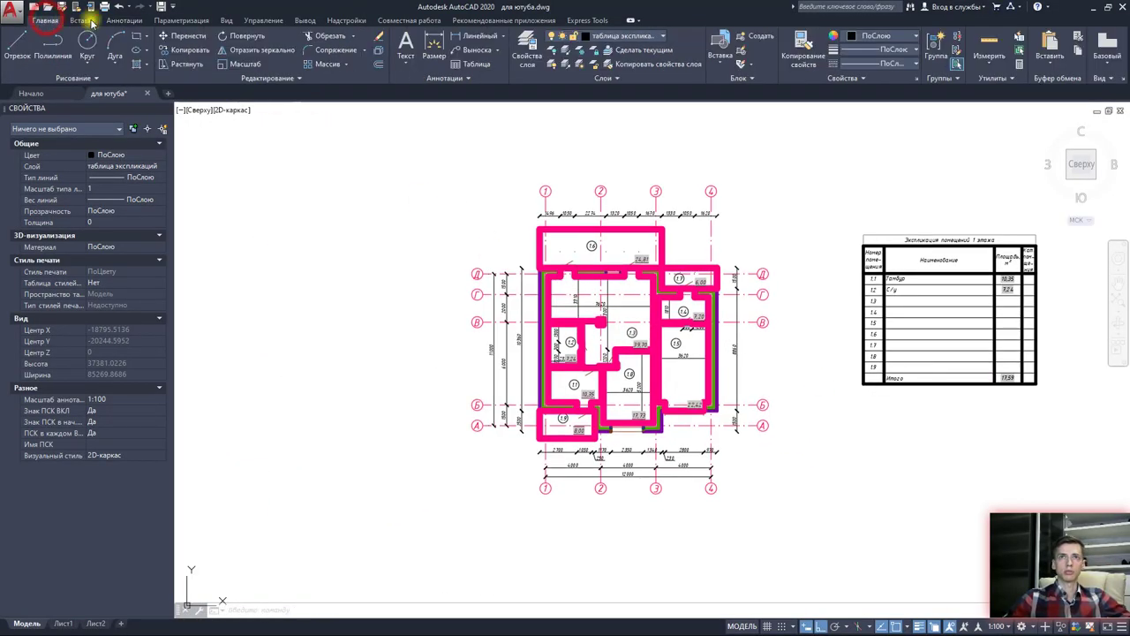
pyautogui.click(614, 37)
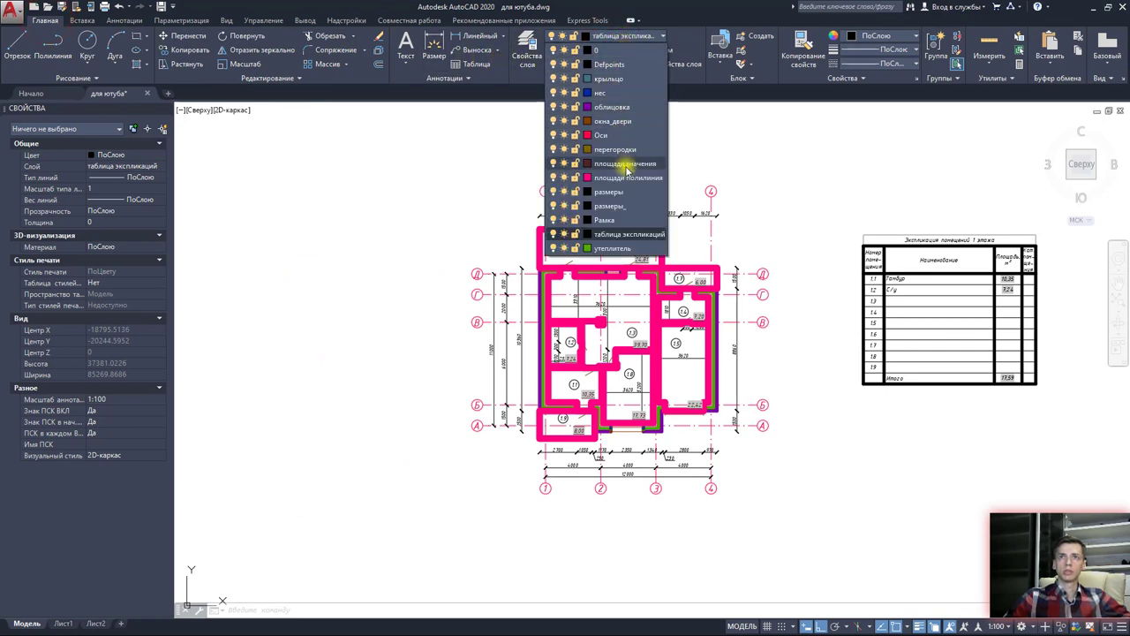
pyautogui.click(610, 40)
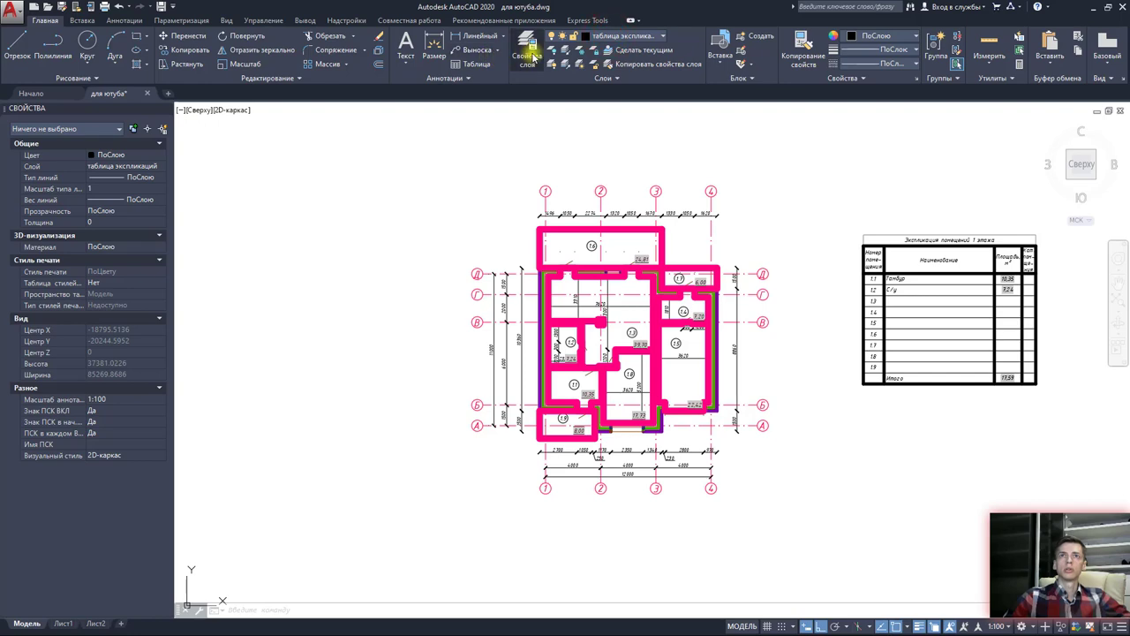
# Step: Add a layer named высотные отметки and make it the current layer
pyautogui.click(529, 54)
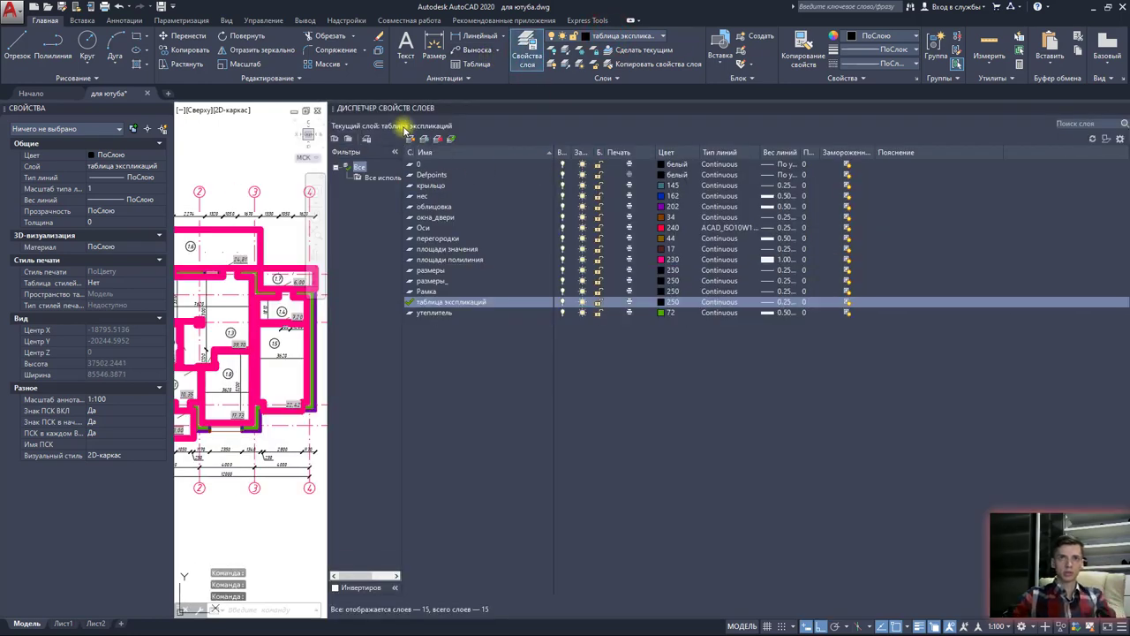
pyautogui.click(409, 139)
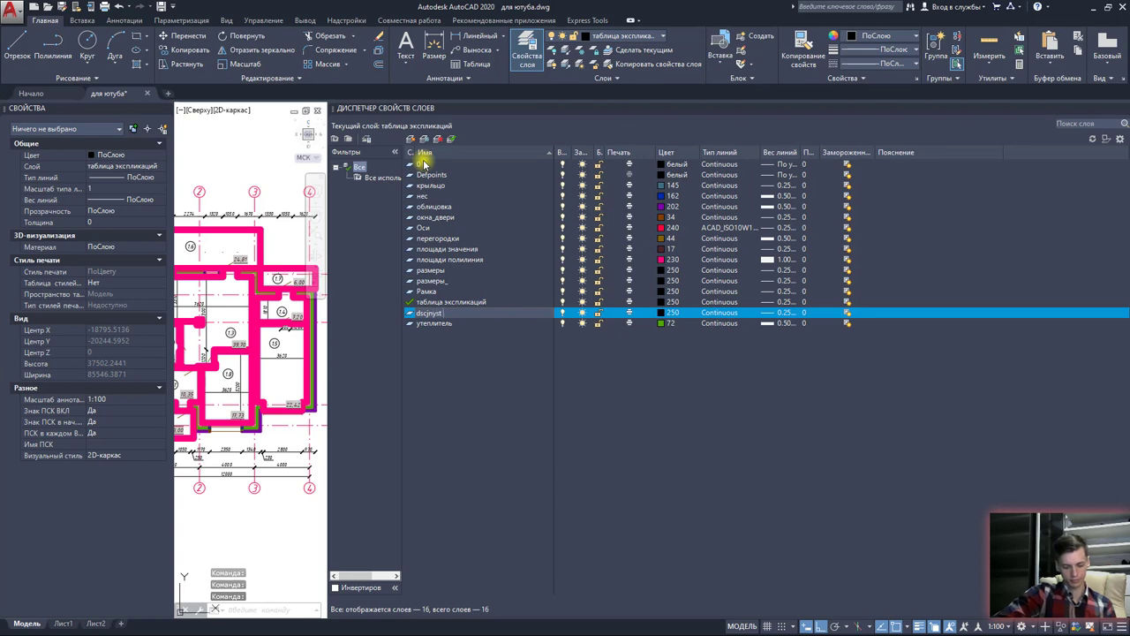
pyautogui.write(' jnvtnrb')
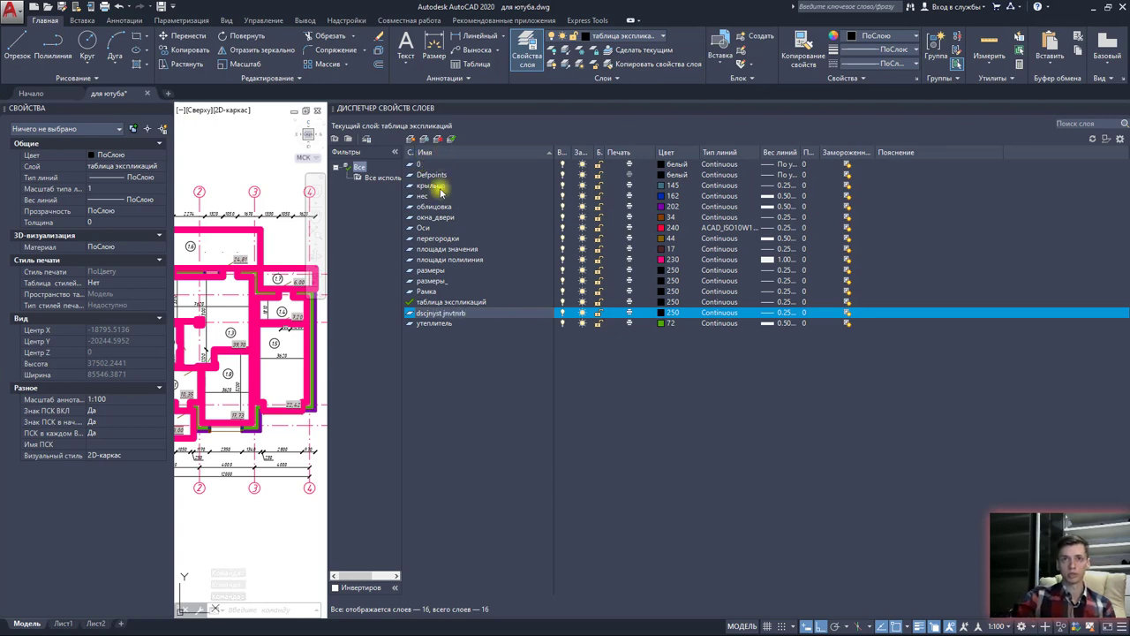
pyautogui.click(467, 312)
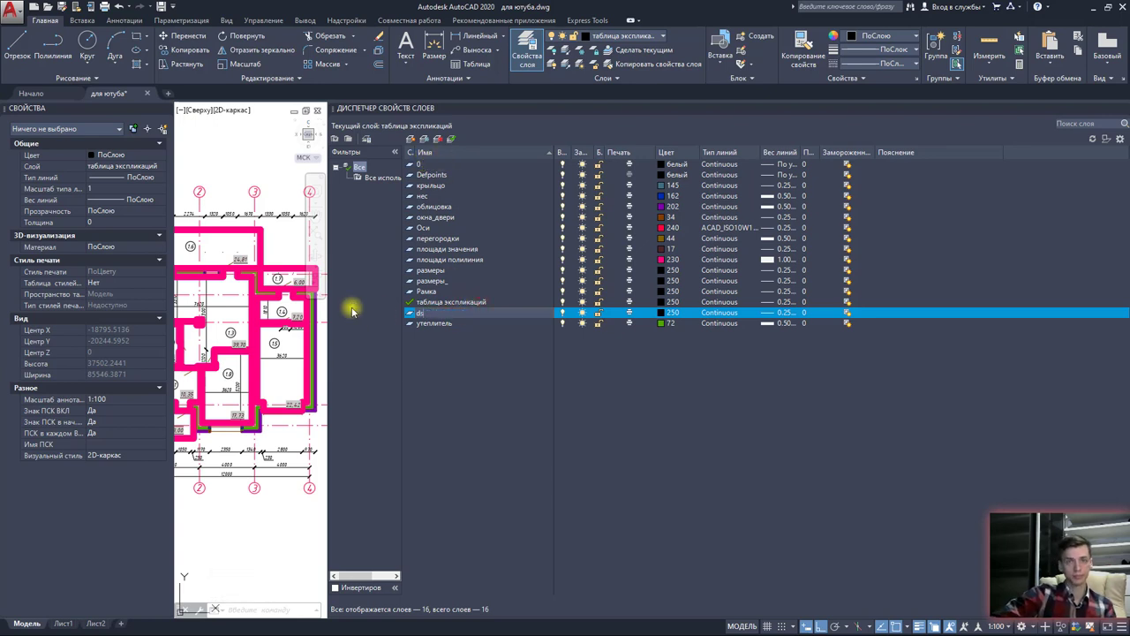
pyautogui.press('BackSpace')
pyautogui.press('BackSpace')
pyautogui.write('высотные отметки')
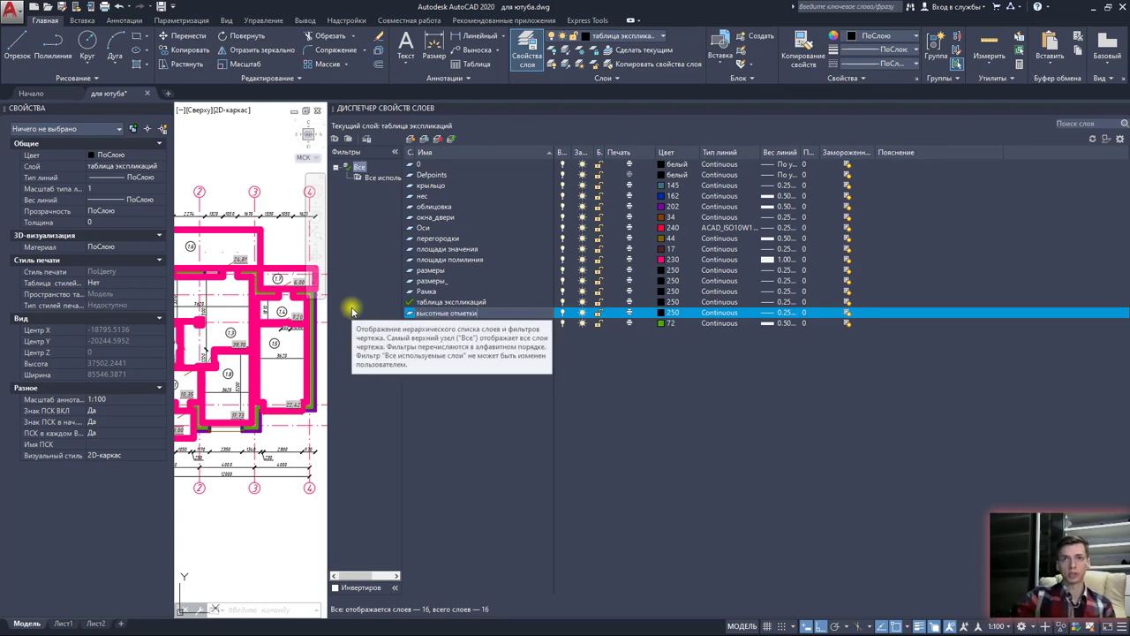
pyautogui.press('Return')
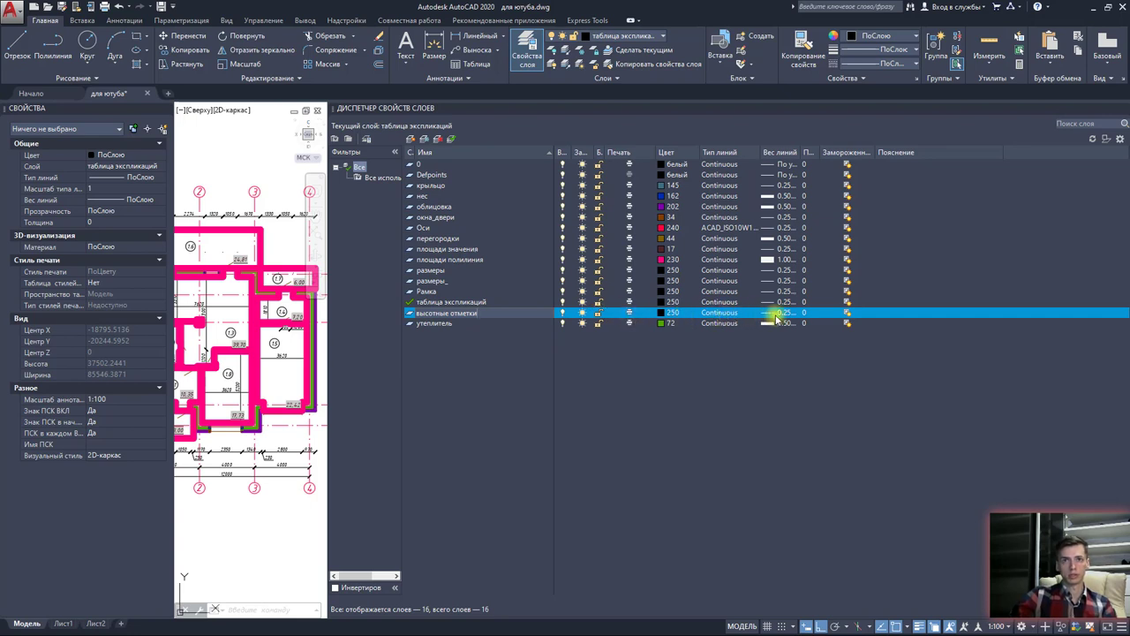
pyautogui.doubleClick(411, 312)
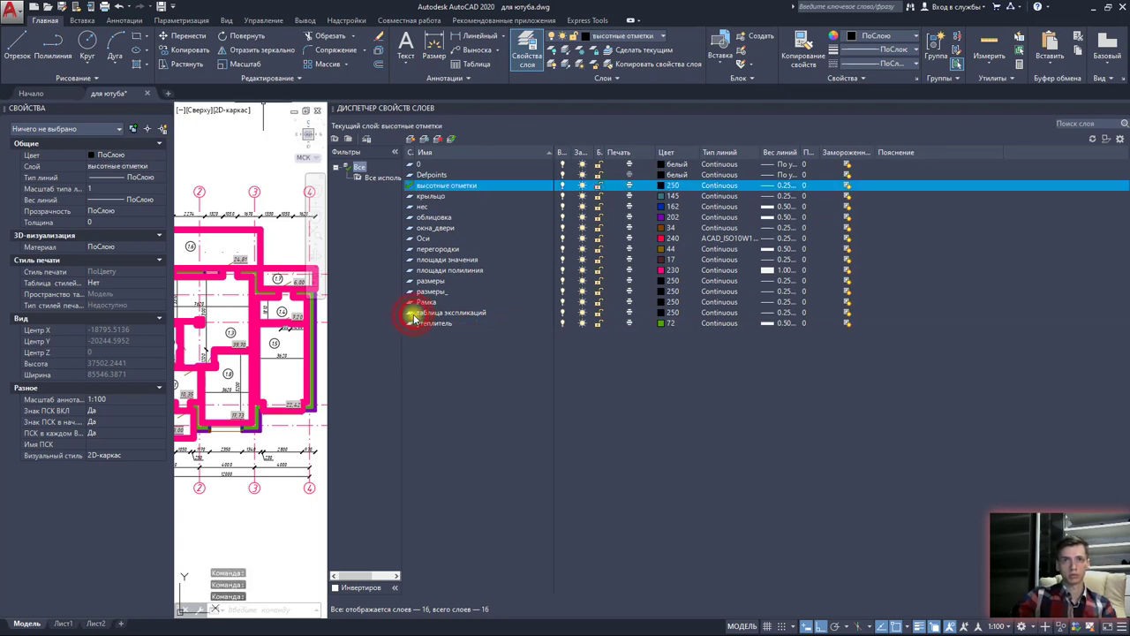
pyautogui.click(527, 53)
# Step: Place a multiline text reading 0,000 inside room 1.5 on the plan
pyautogui.scroll(5, 612, 389)
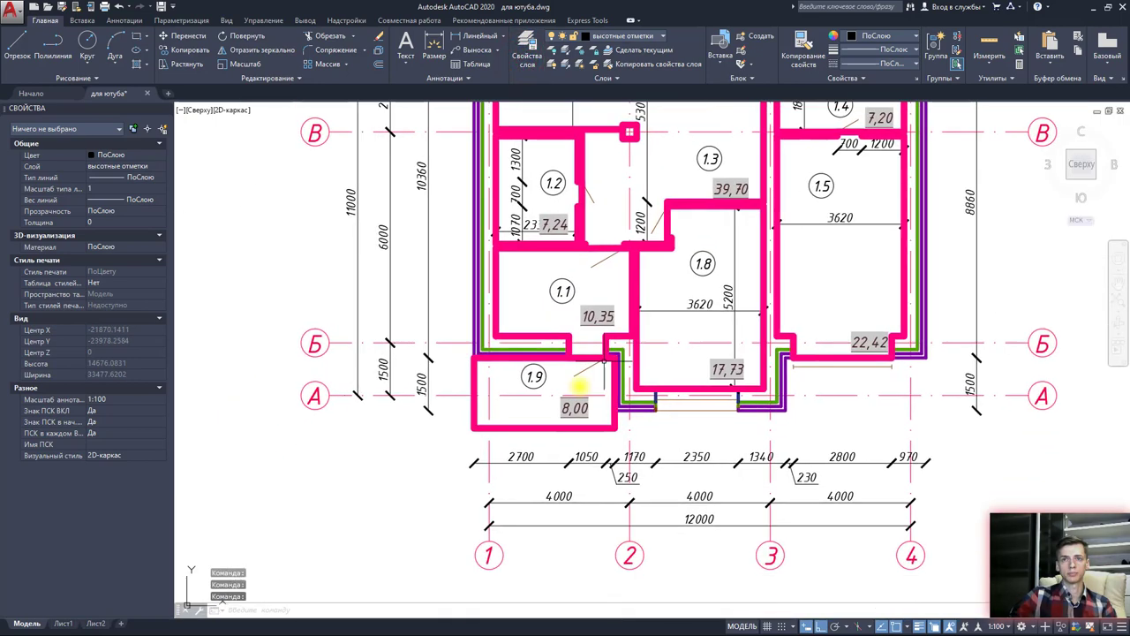
pyautogui.scroll(3, 645, 373)
pyautogui.scroll(-1, 580, 379)
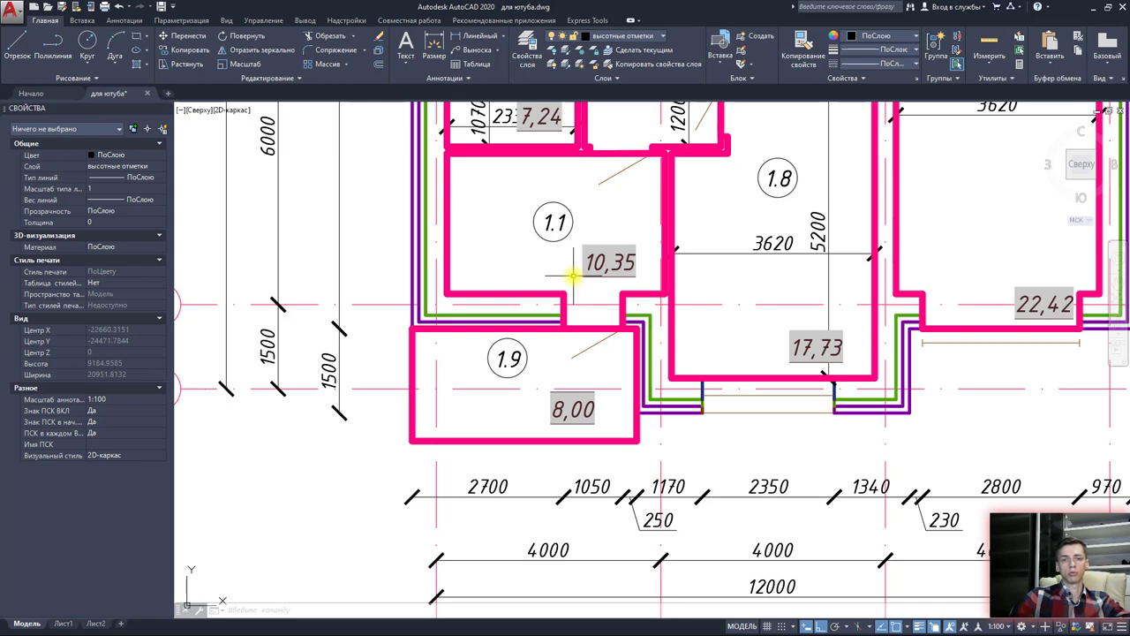
pyautogui.moveTo(748, 282); pyautogui.dragTo(449, 323, button='middle')
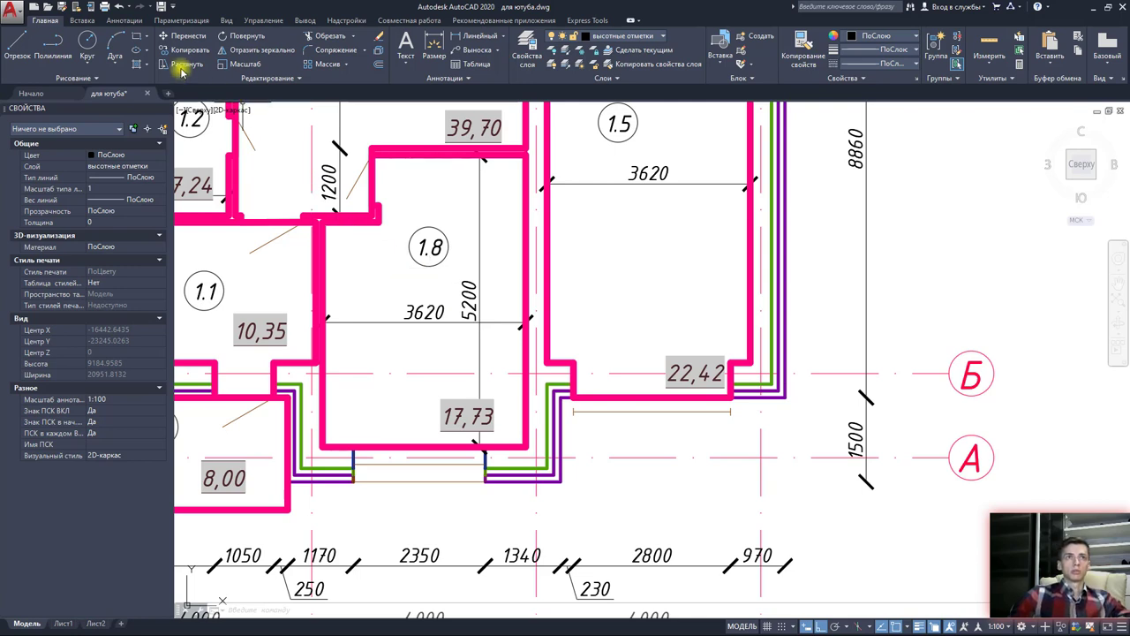
pyautogui.click(124, 21)
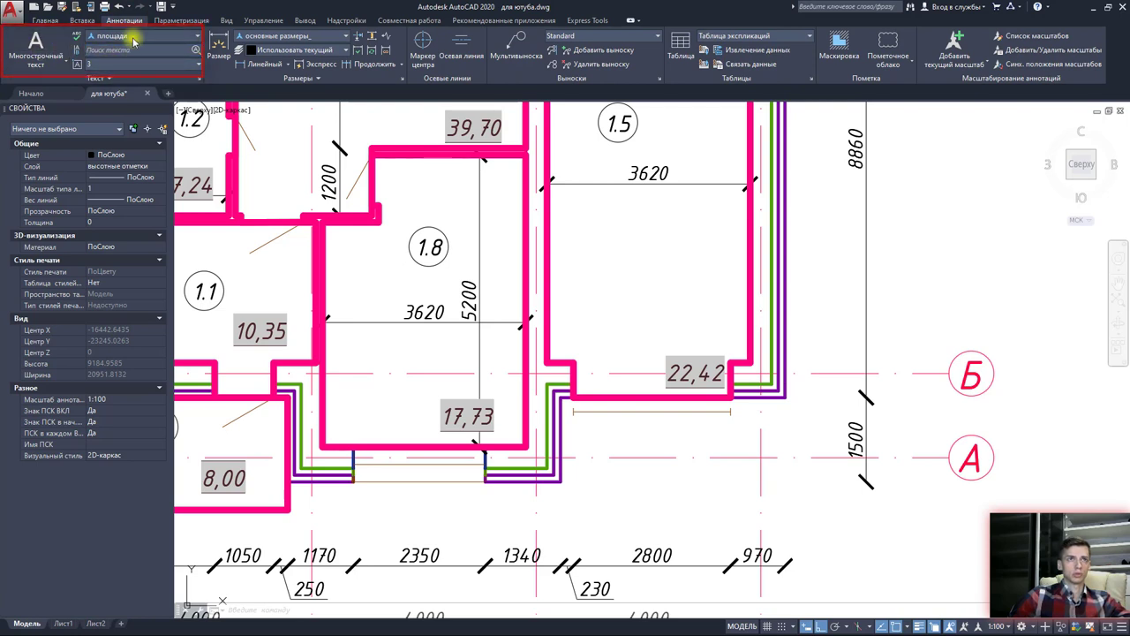
pyautogui.click(42, 43)
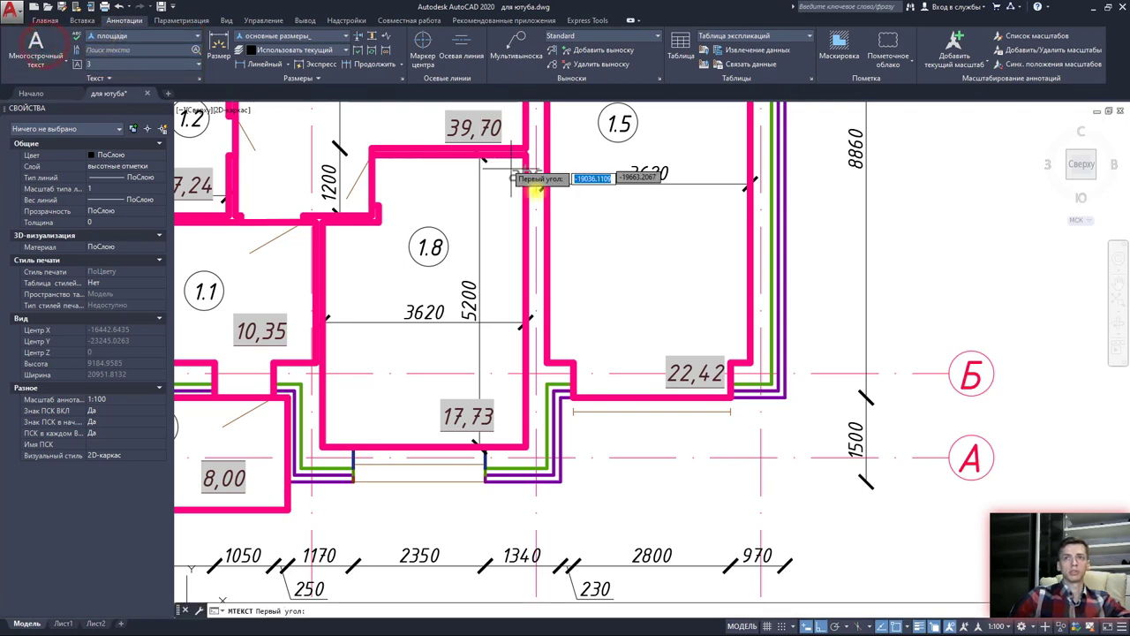
pyautogui.click(592, 252)
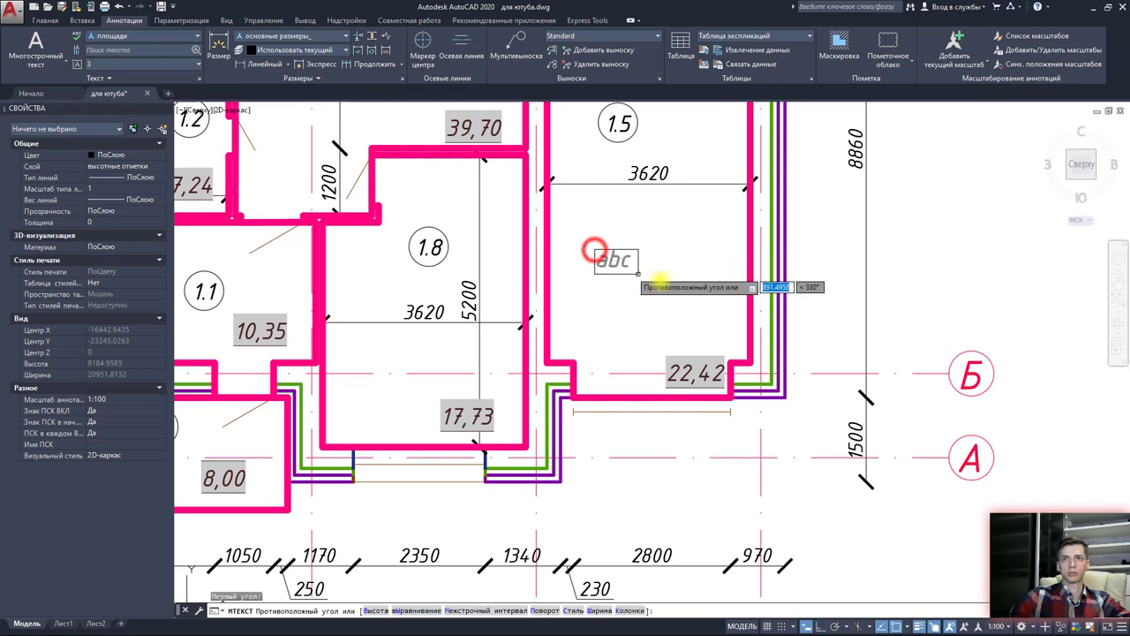
pyautogui.click(680, 280)
pyautogui.write('0')
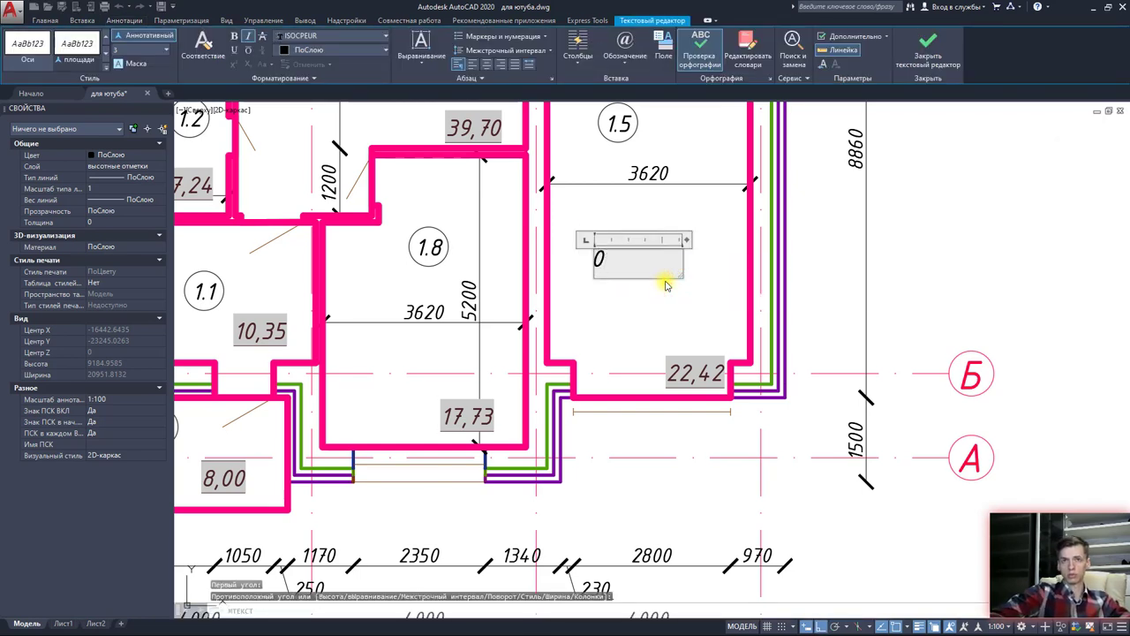
pyautogui.write(',000')
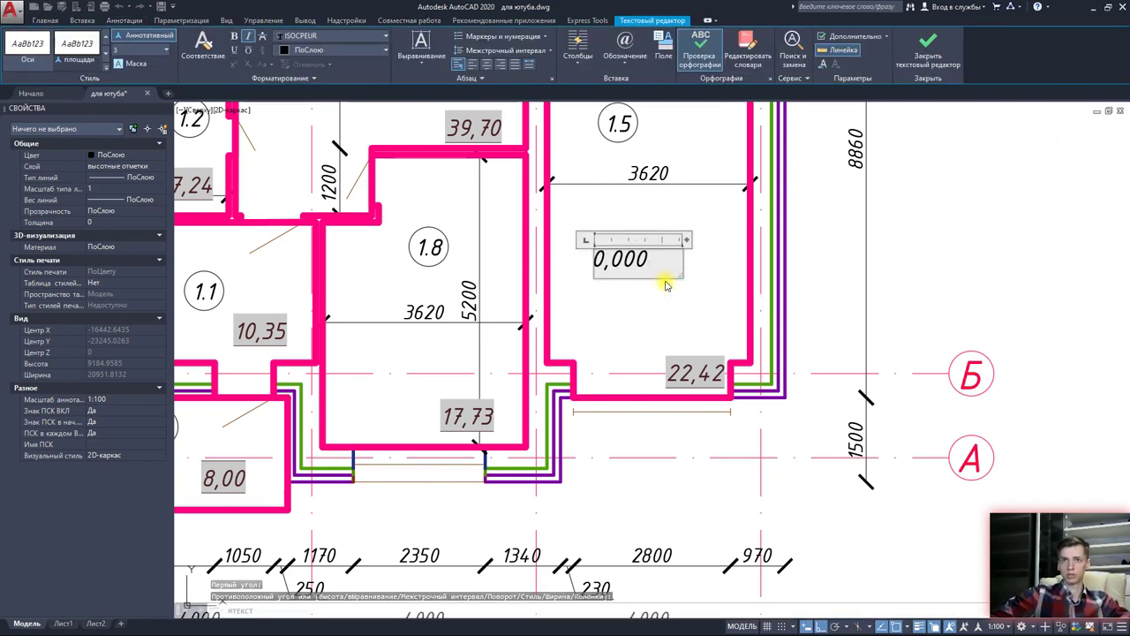
pyautogui.click(621, 295)
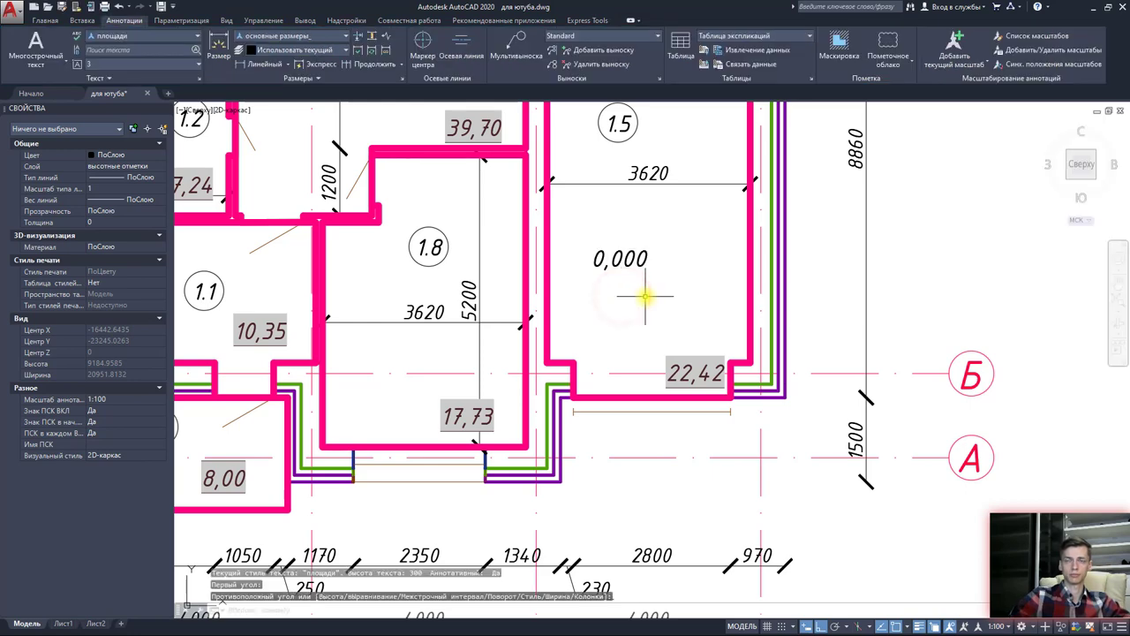
pyautogui.moveTo(648, 297); pyautogui.dragTo(678, 346, button='middle')
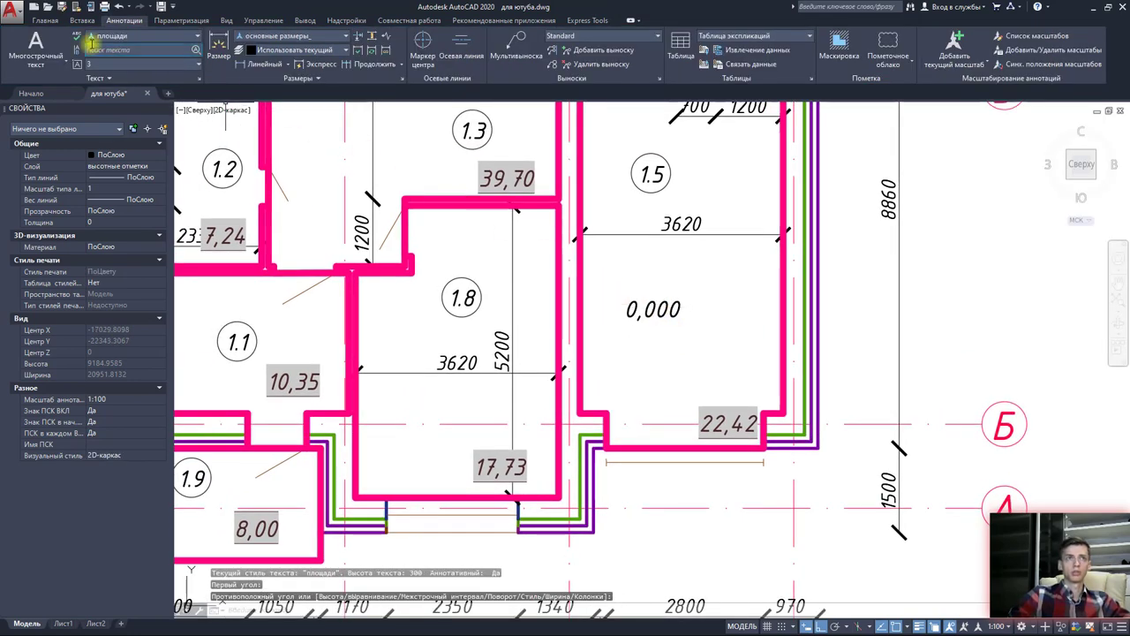
pyautogui.click(45, 21)
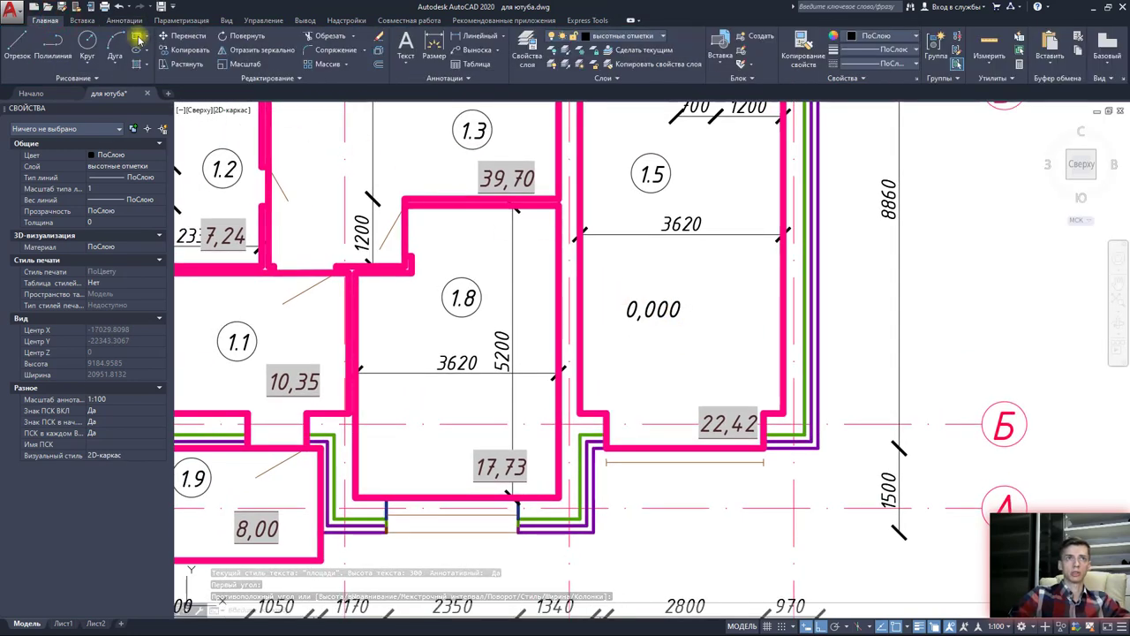
# Step: Draw a rectangle framing the 0,000 level mark in room 1.5
pyautogui.click(138, 36)
pyautogui.scroll(4, 622, 293)
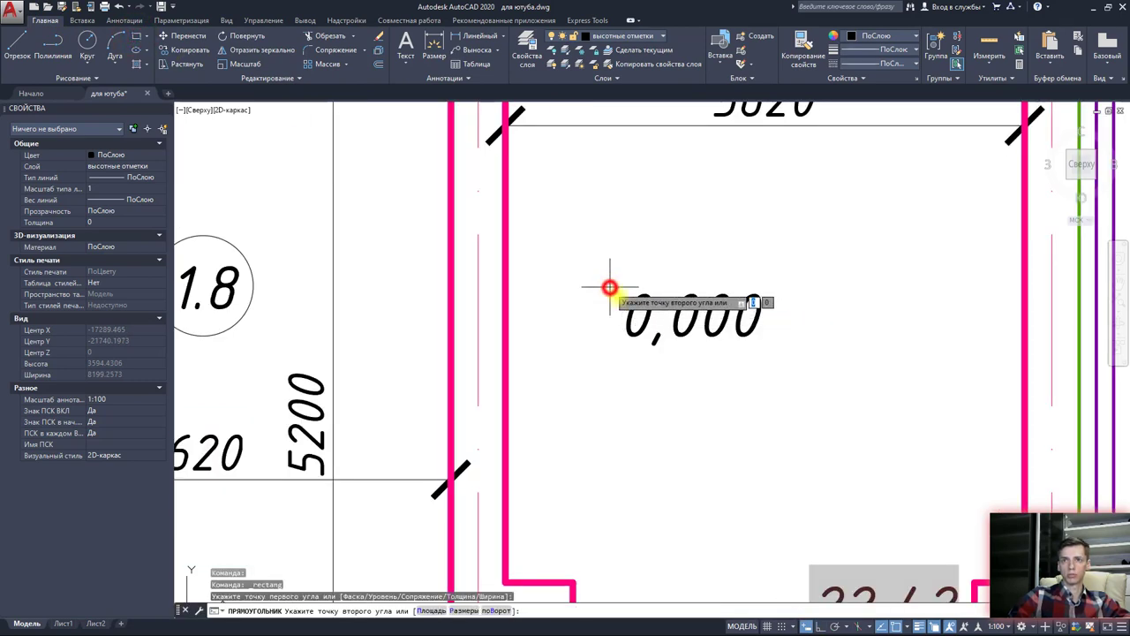
pyautogui.click(609, 287)
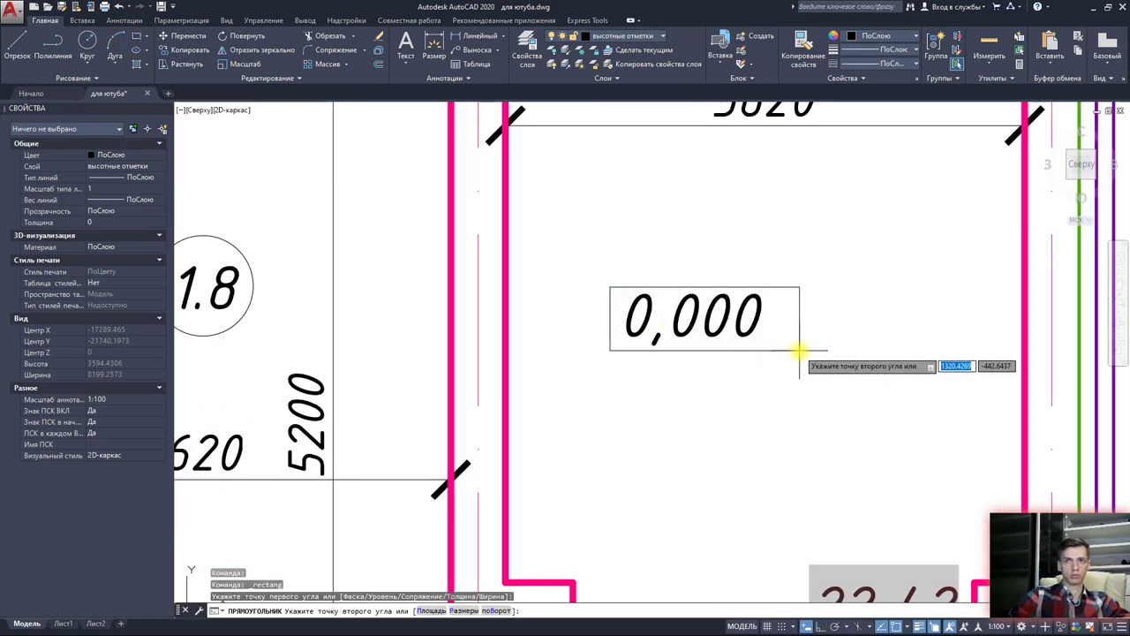
pyautogui.click(799, 350)
pyautogui.click(737, 322)
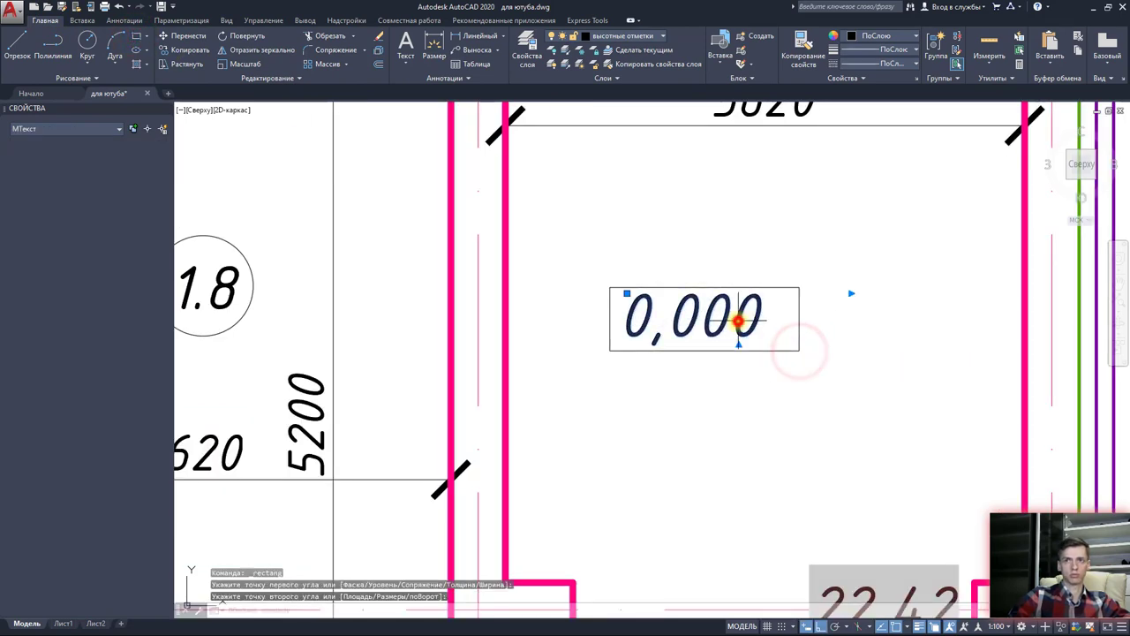
pyautogui.click(627, 293)
pyautogui.press('Escape')
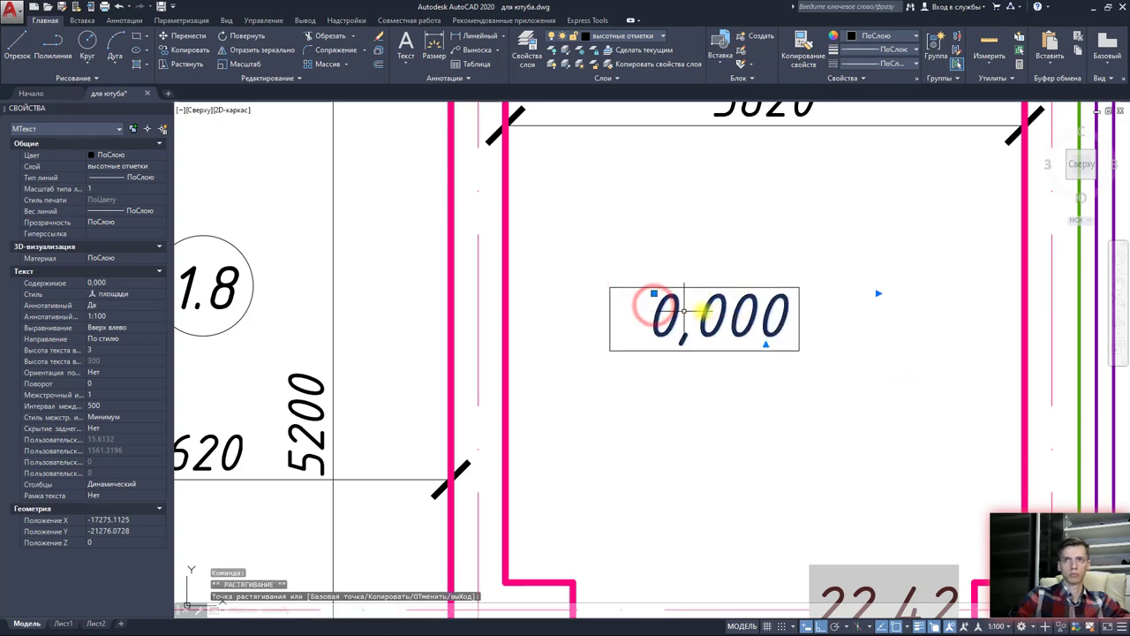
pyautogui.press('Escape')
# Step: Pan and zoom out to show the whole floor plan
pyautogui.moveTo(768, 291); pyautogui.dragTo(711, 314, button='middle')
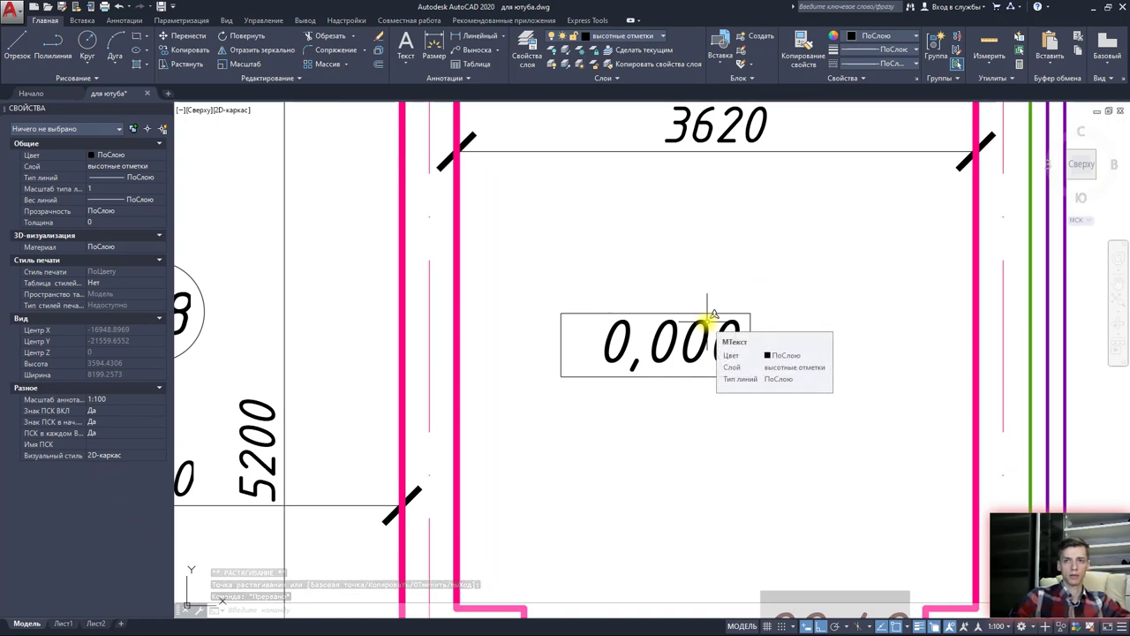
pyautogui.scroll(-5, 711, 313)
pyautogui.scroll(-3, 689, 330)
pyautogui.scroll(2, 693, 333)
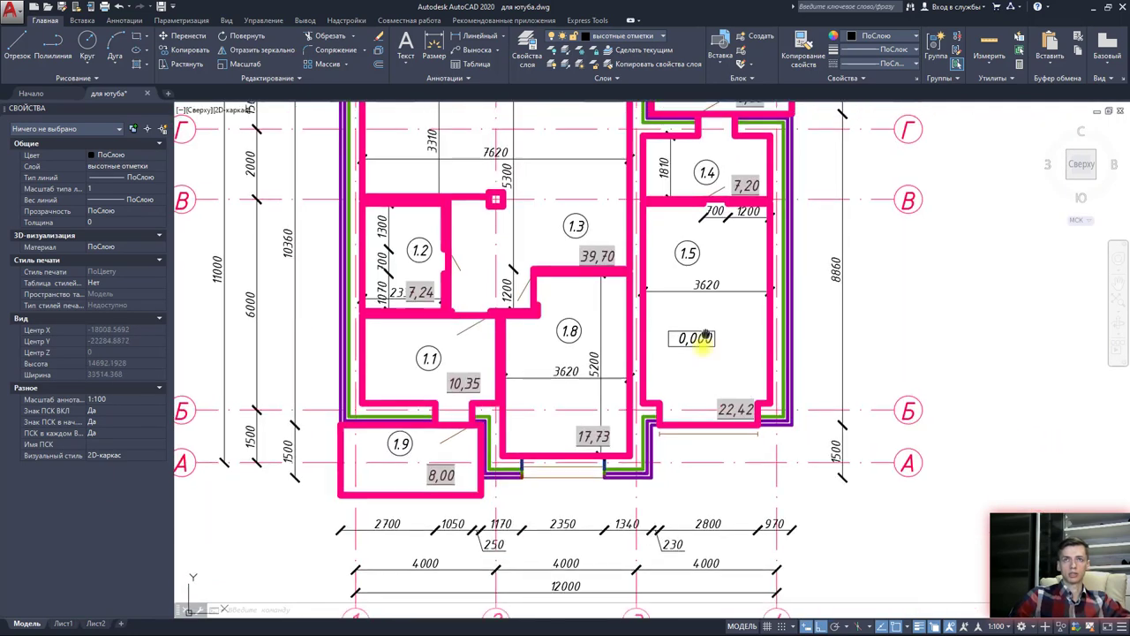
pyautogui.scroll(-1, 680, 327)
pyautogui.scroll(-1, 645, 380)
pyautogui.scroll(-2, 618, 265)
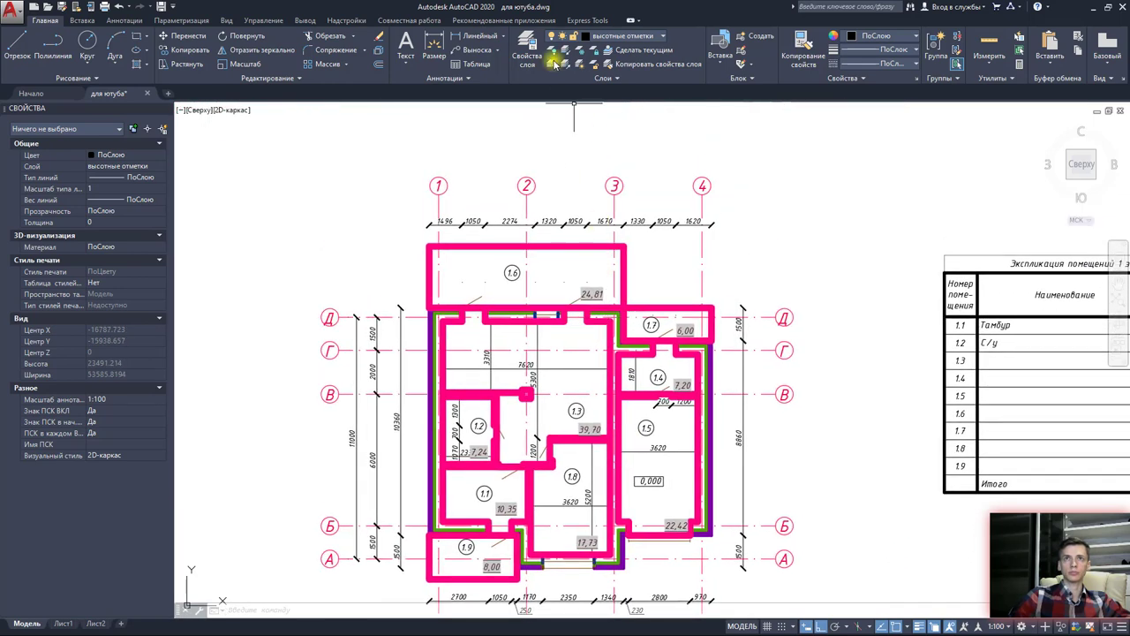
# Step: Add a layer named Названия and set it as the current layer
pyautogui.click(530, 55)
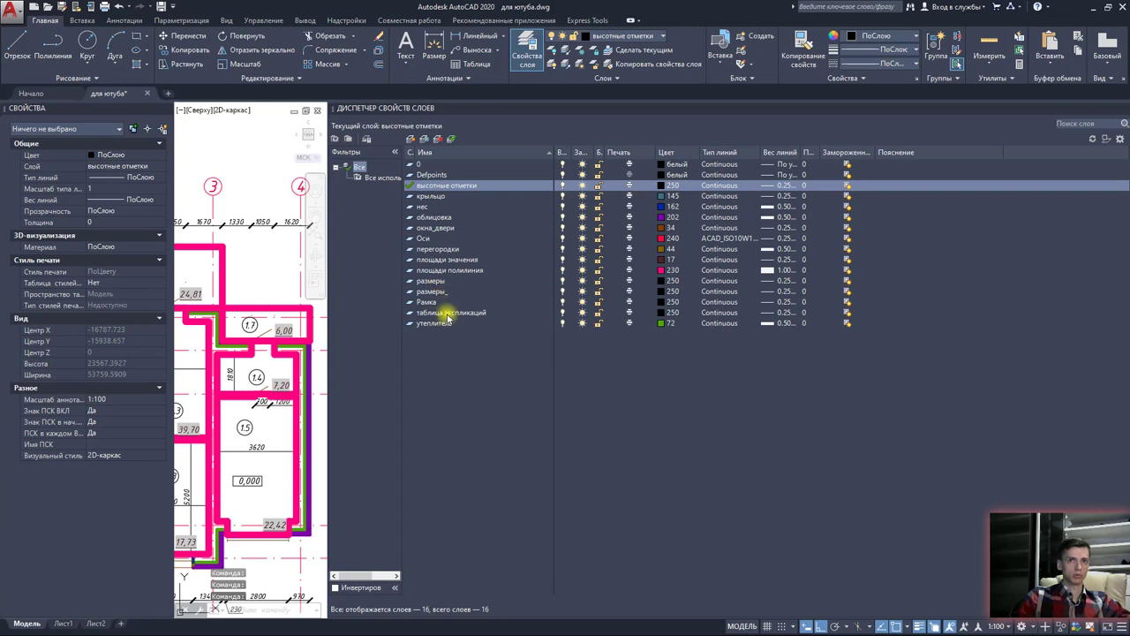
pyautogui.click(411, 142)
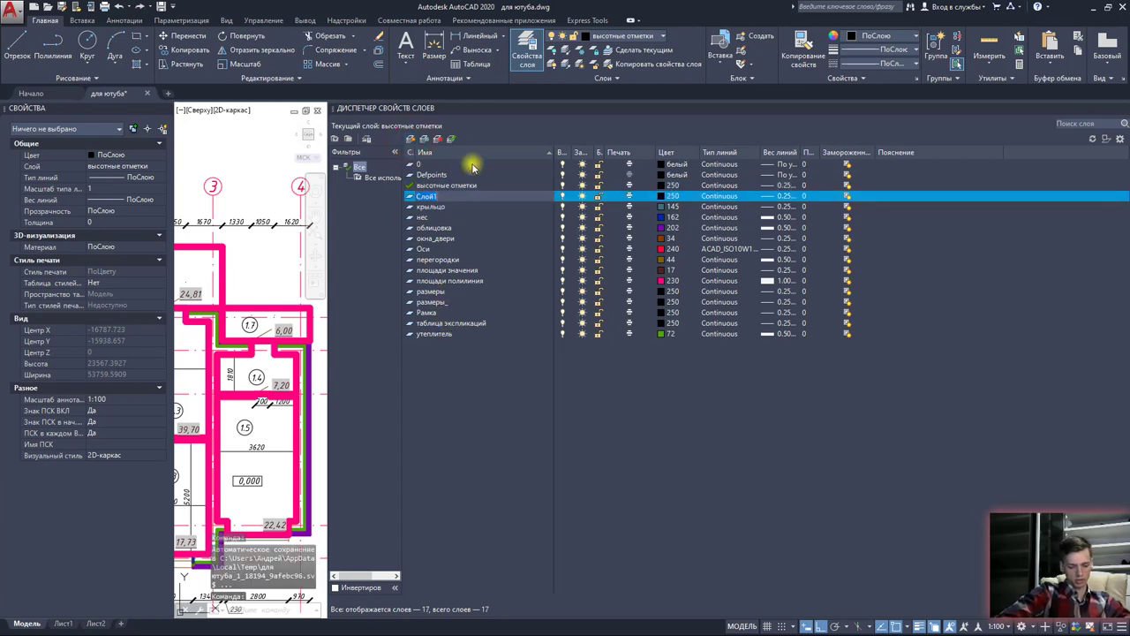
pyautogui.write('нания')
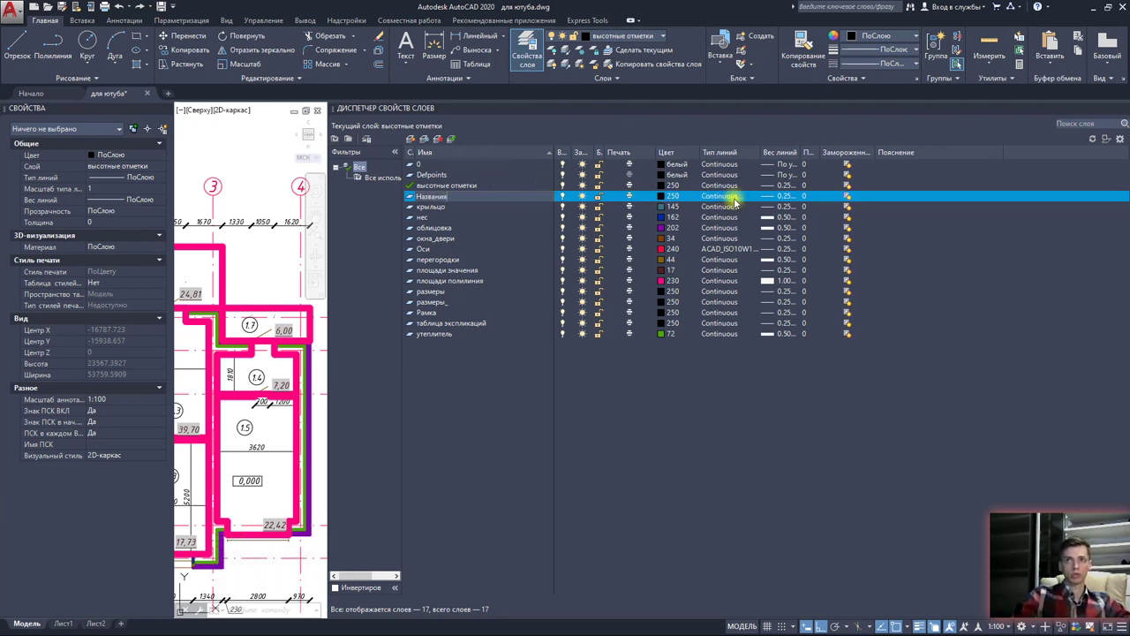
pyautogui.click(411, 196)
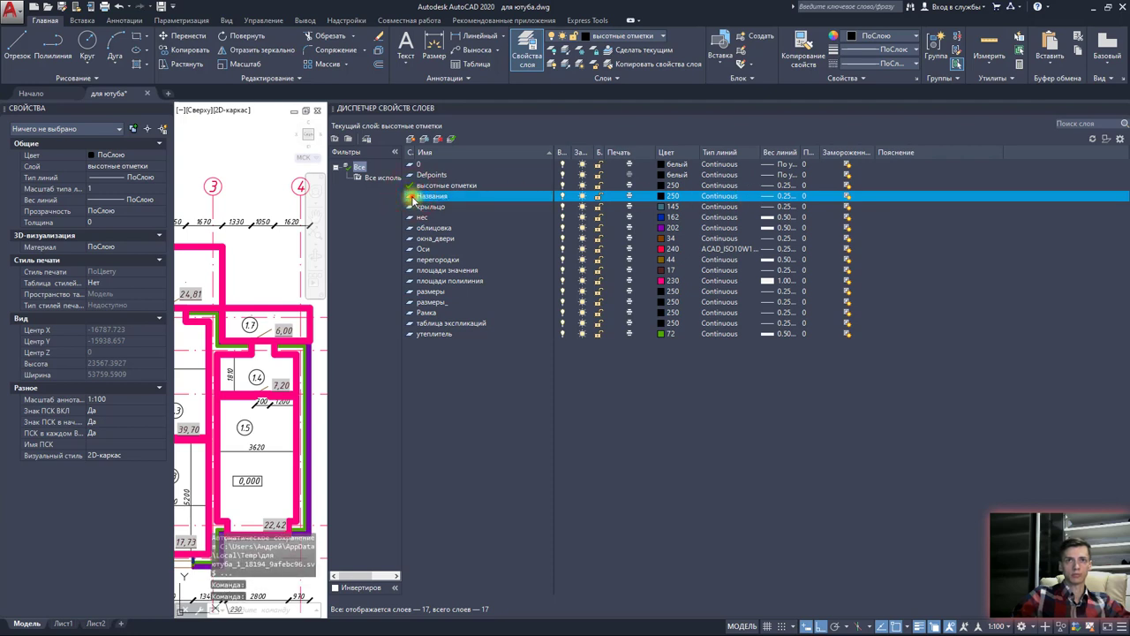
pyautogui.doubleClick(411, 196)
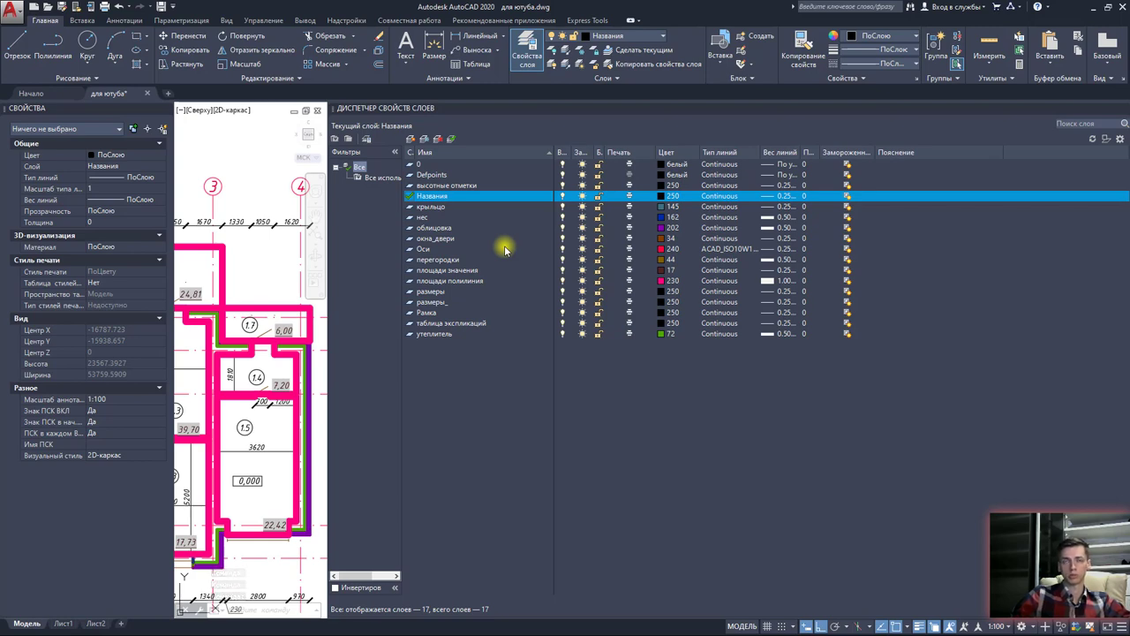
# Step: Close the layer settings and make Оси the current text style
pyautogui.click(527, 53)
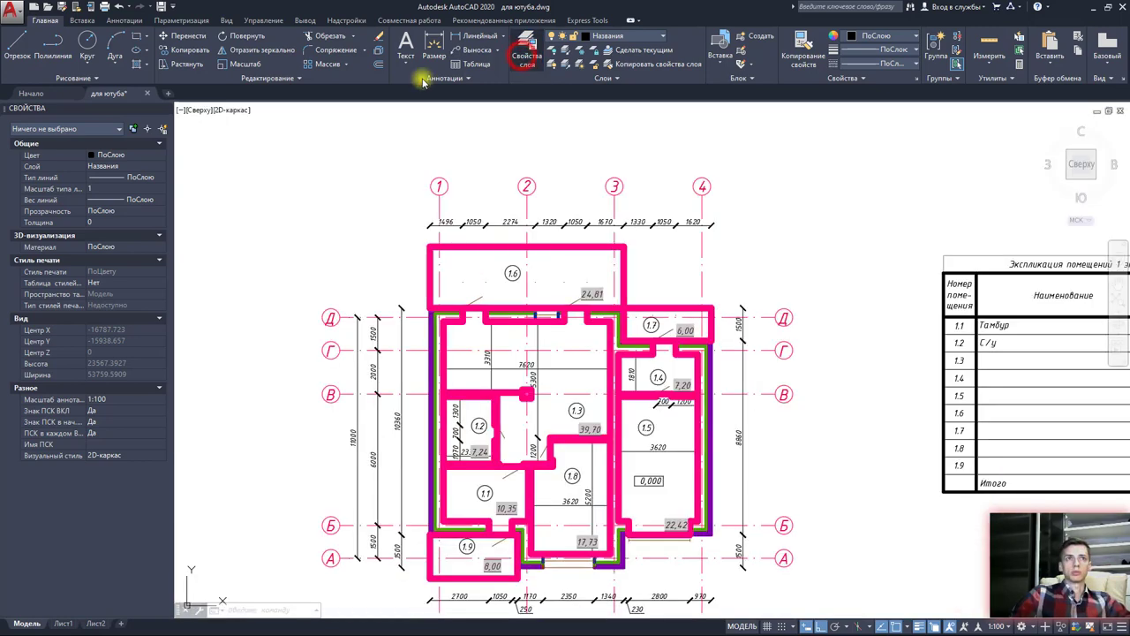
pyautogui.click(124, 20)
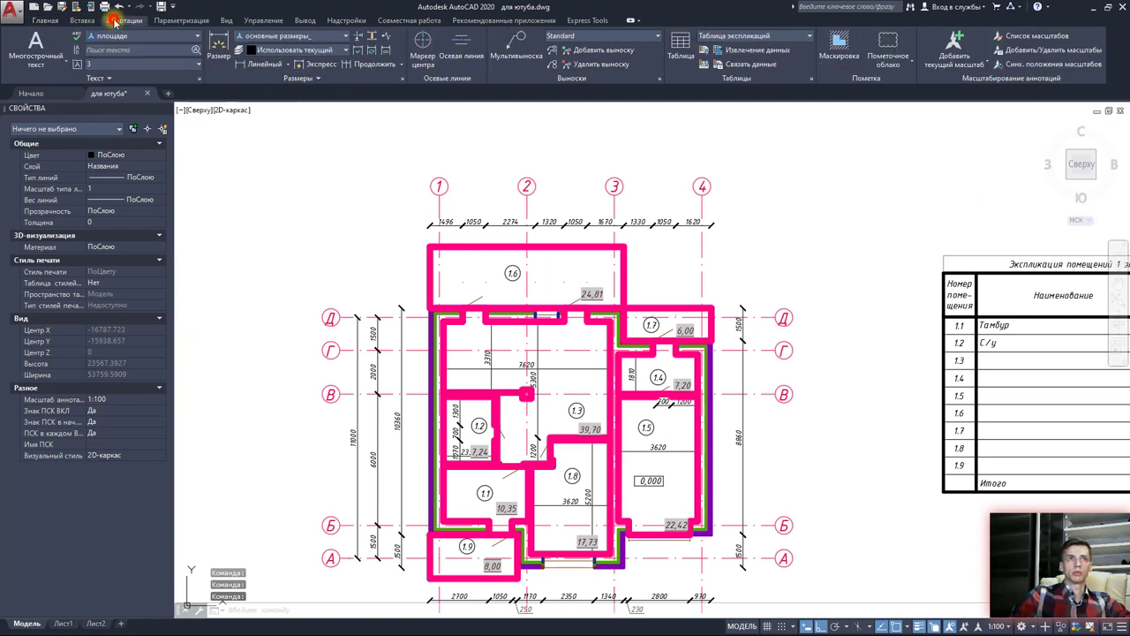
pyautogui.click(170, 37)
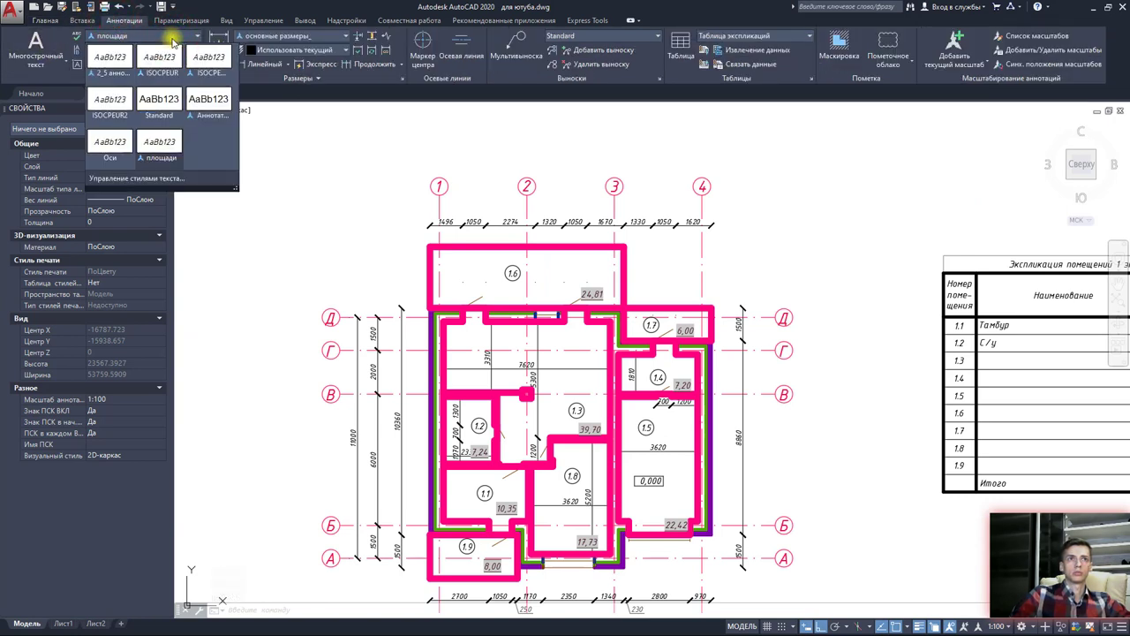
pyautogui.click(110, 144)
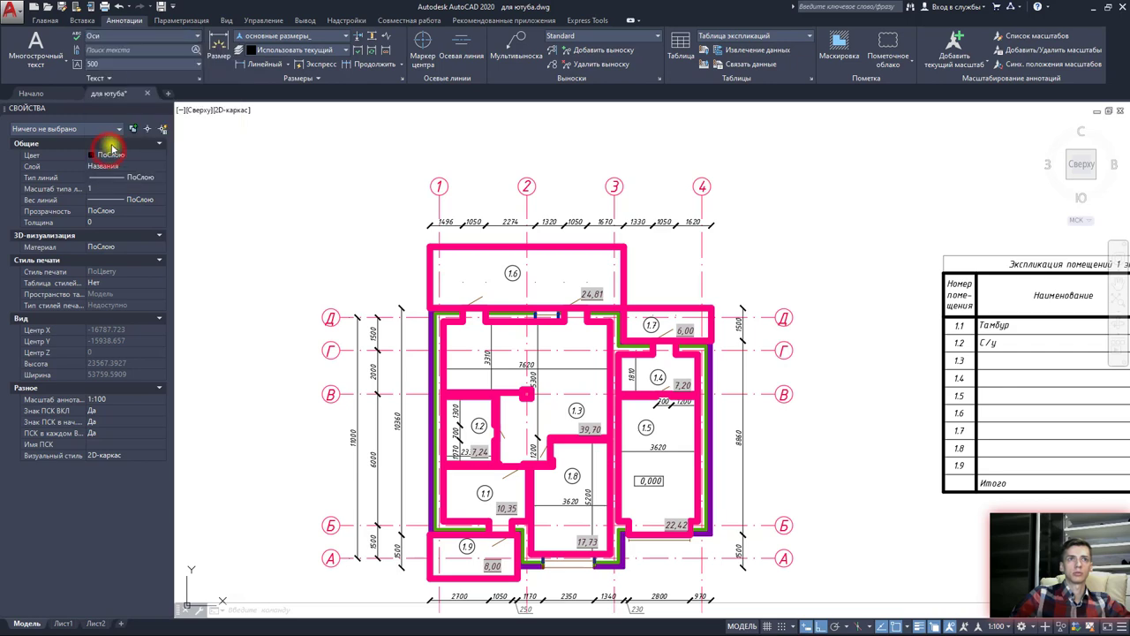
pyautogui.moveTo(277, 138)
pyautogui.mouseDown(button='middle')
pyautogui.moveTo(280, 182)
pyautogui.moveTo(266, 196)
pyautogui.mouseUp(button='middle')
pyautogui.click(144, 36)
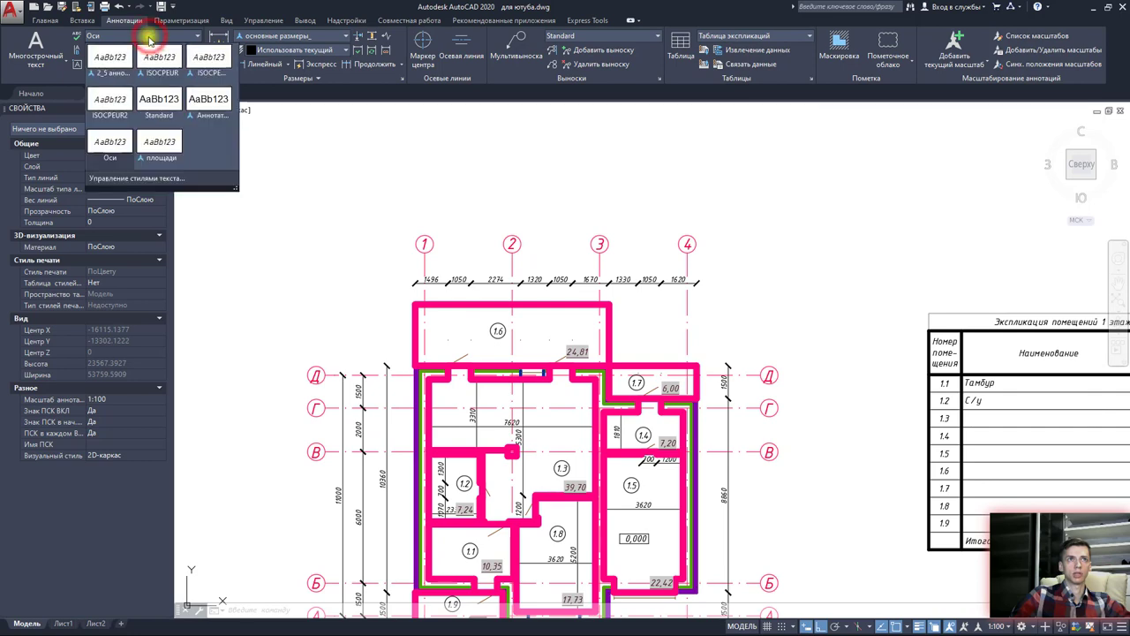
pyautogui.click(111, 139)
# Step: Write the multiline title 'План 1 этажа' above the plan
pyautogui.click(36, 44)
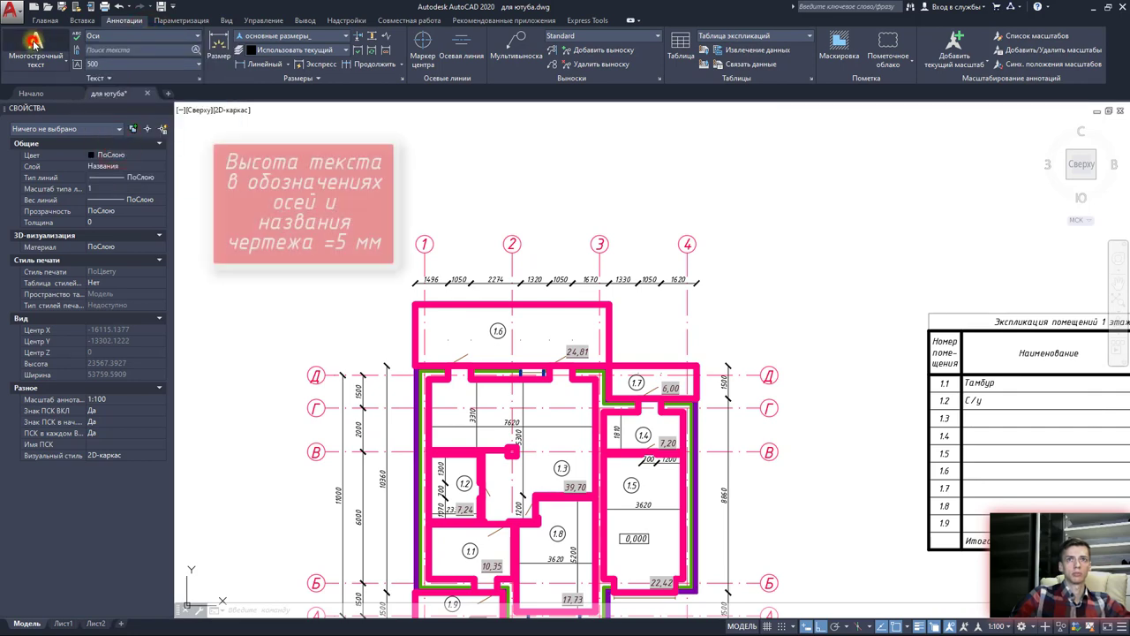
pyautogui.moveTo(435, 168); pyautogui.dragTo(413, 242, button='middle')
pyautogui.click(447, 244)
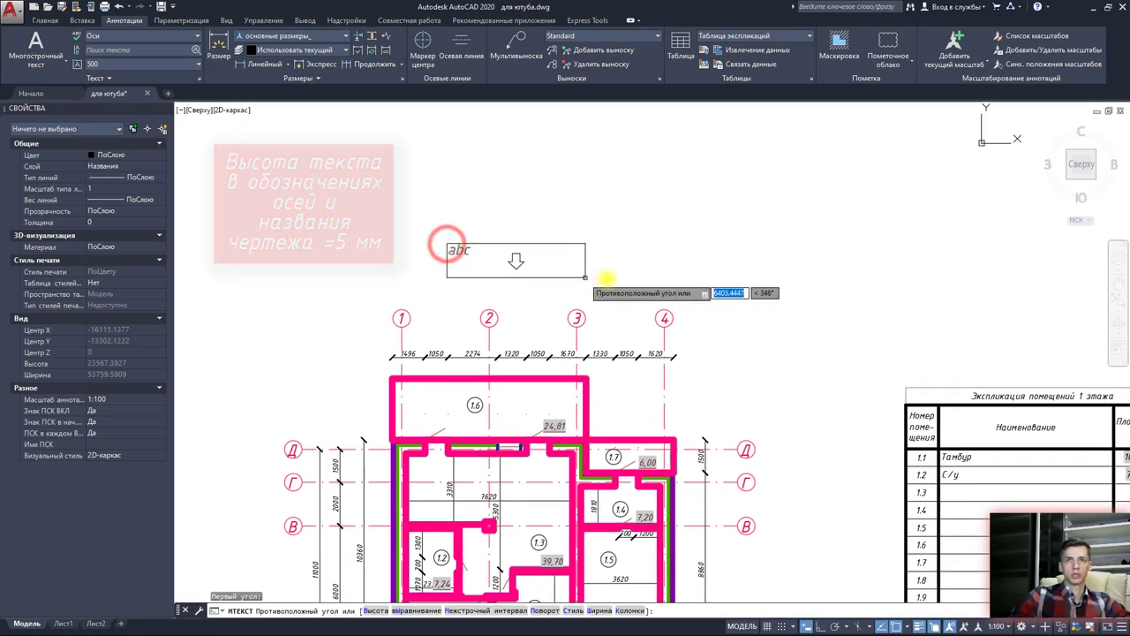
pyautogui.click(646, 284)
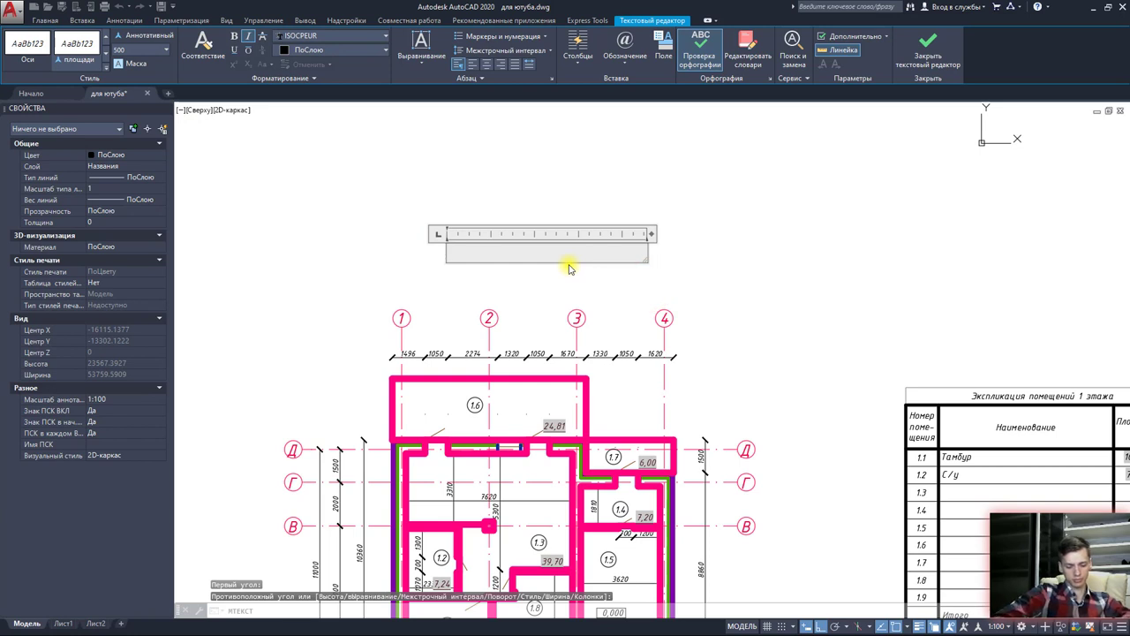
pyautogui.write('План1')
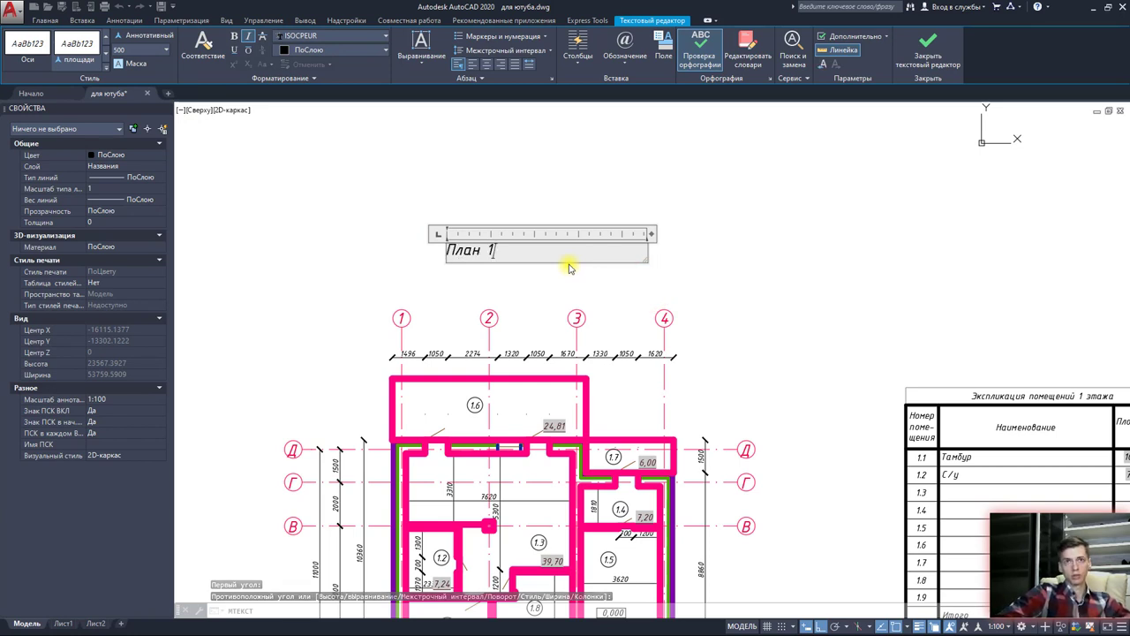
pyautogui.write(' этаж')
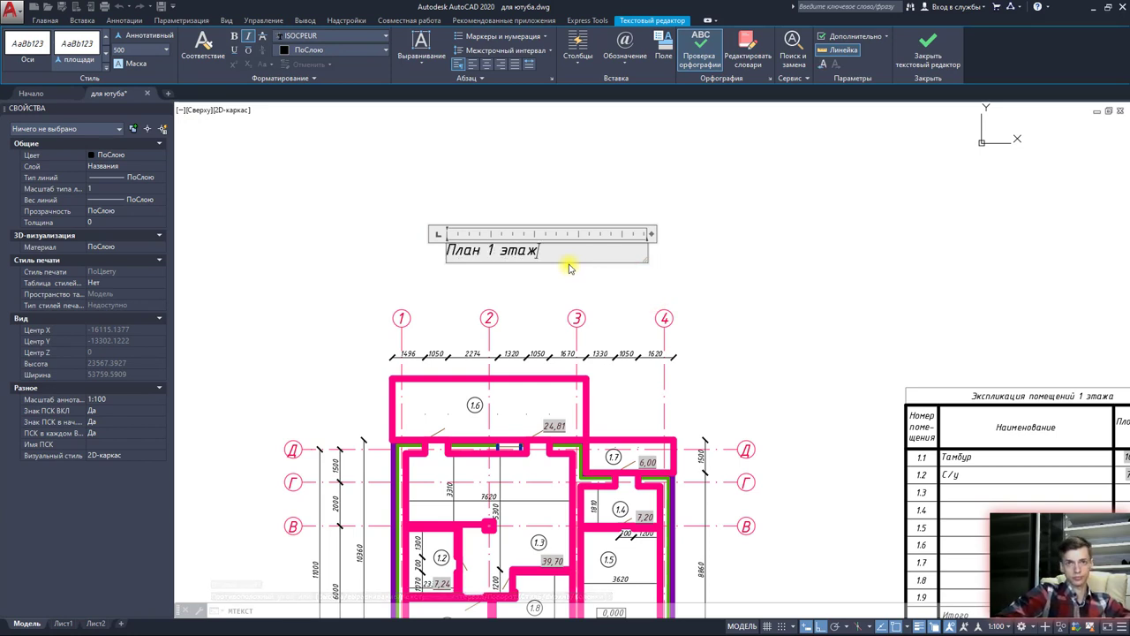
pyautogui.write('а')
pyautogui.click(580, 295)
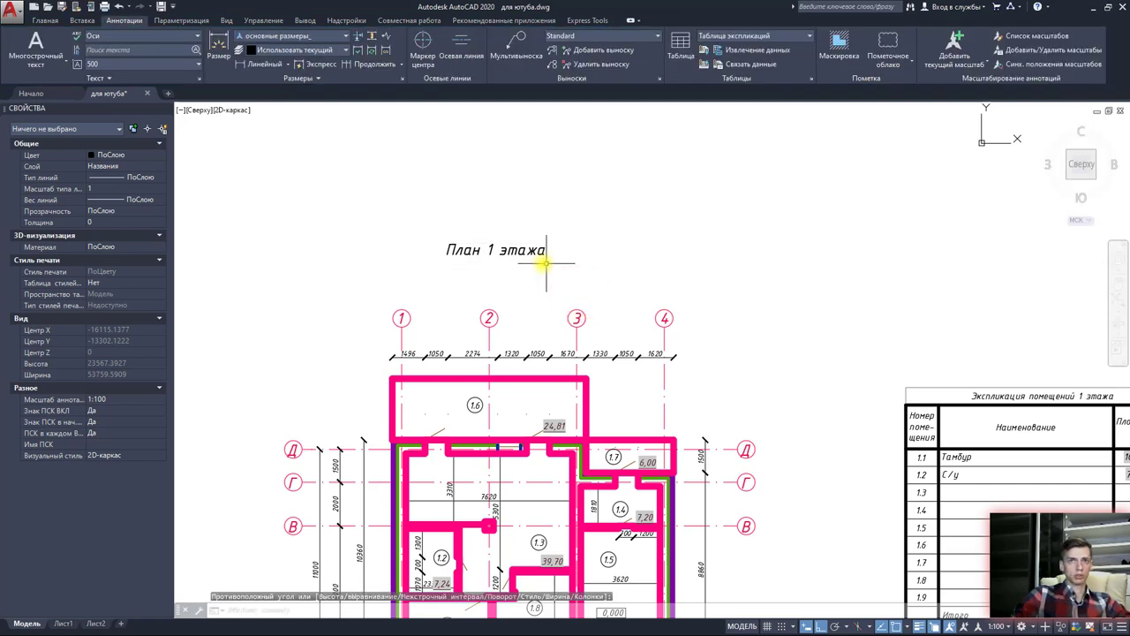
# Step: Copy the title just below and edit the copy to read 'План на отм. 0,000'
pyautogui.click(514, 256)
pyautogui.hotkey('ctrl', 'c')
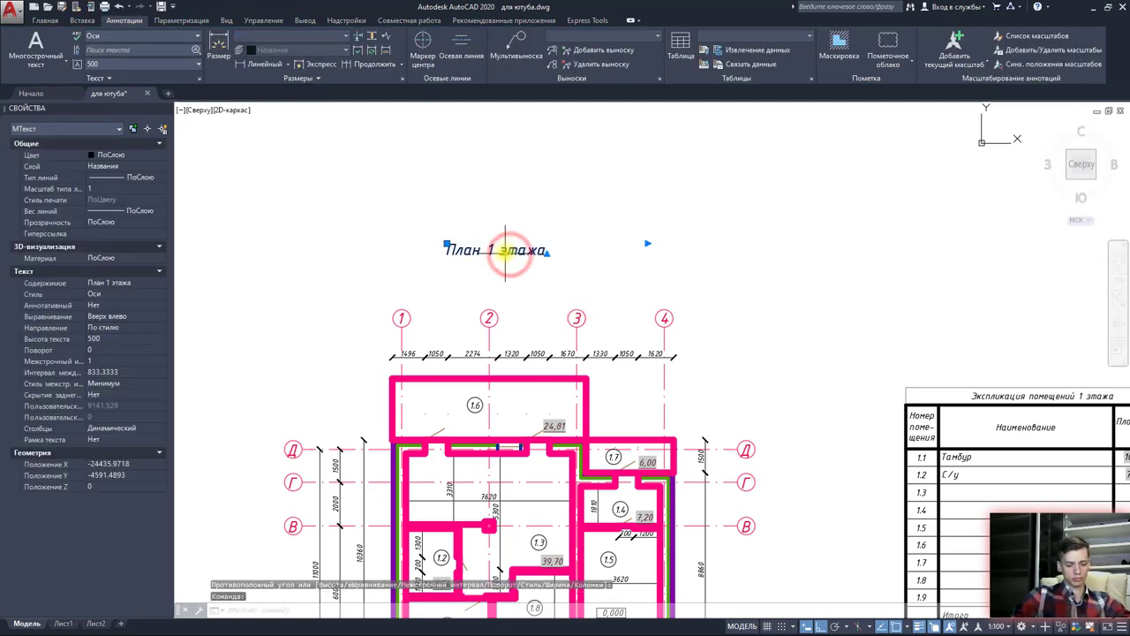
pyautogui.hotkey('ctrl', 'v')
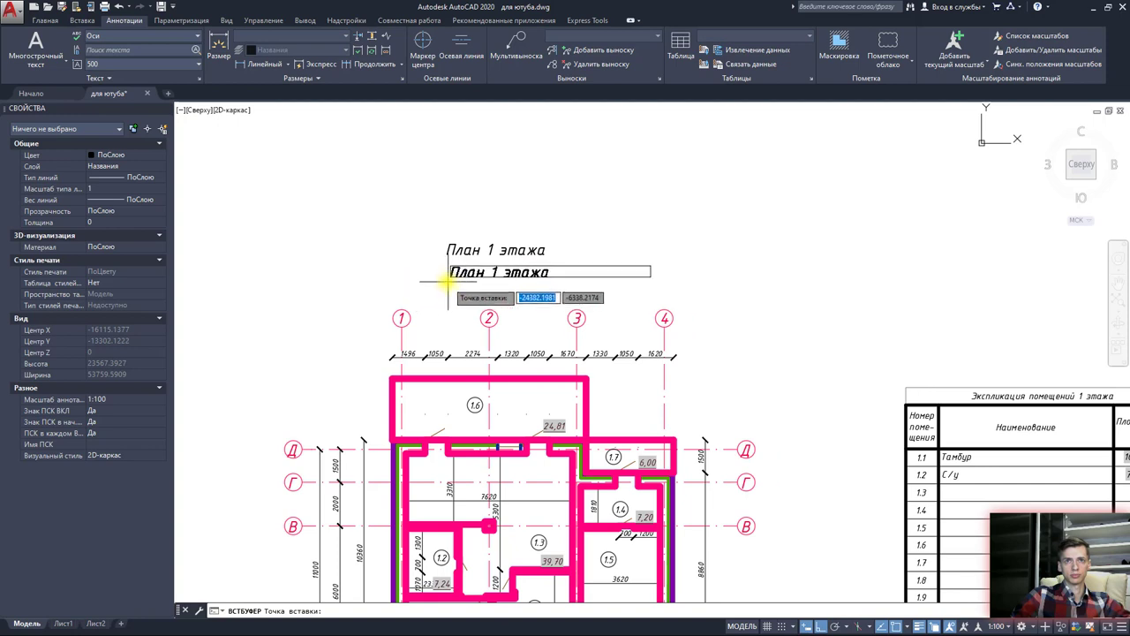
pyautogui.click(443, 280)
pyautogui.click(489, 272)
pyautogui.doubleClick(491, 273)
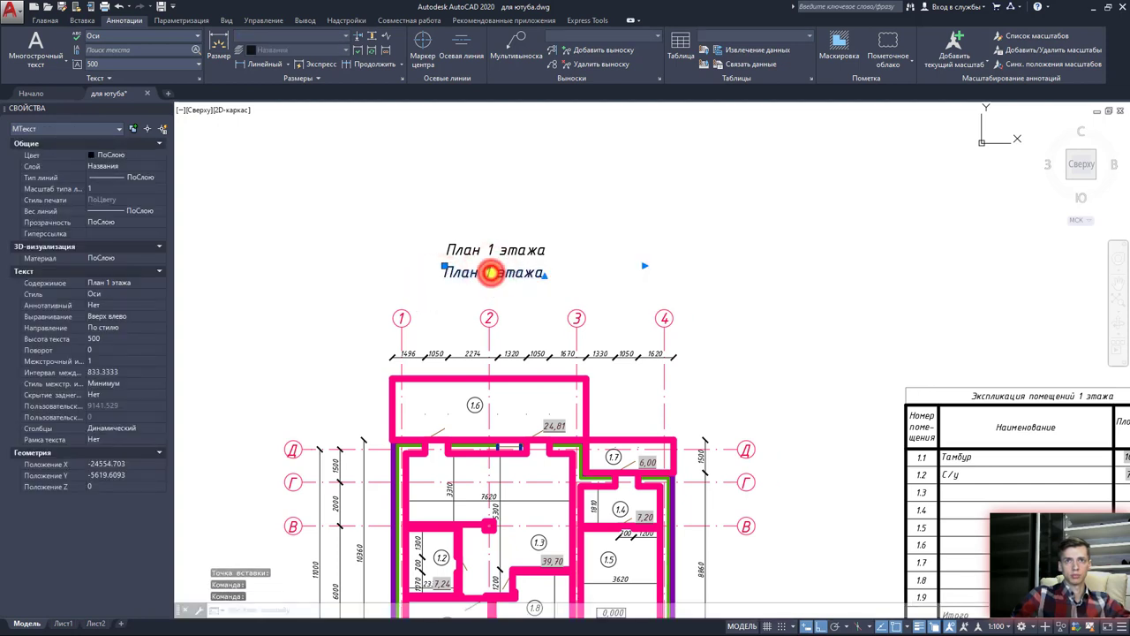
pyautogui.moveTo(496, 272)
pyautogui.mouseDown()
pyautogui.moveTo(563, 274)
pyautogui.moveTo(489, 273)
pyautogui.mouseUp()
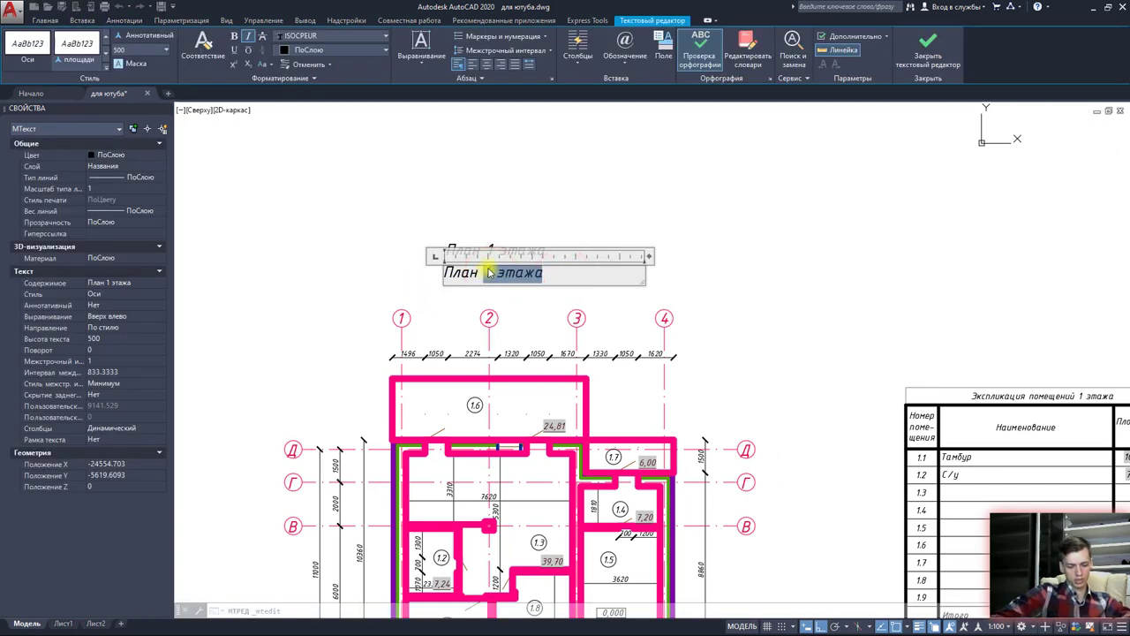
pyautogui.write('ма')
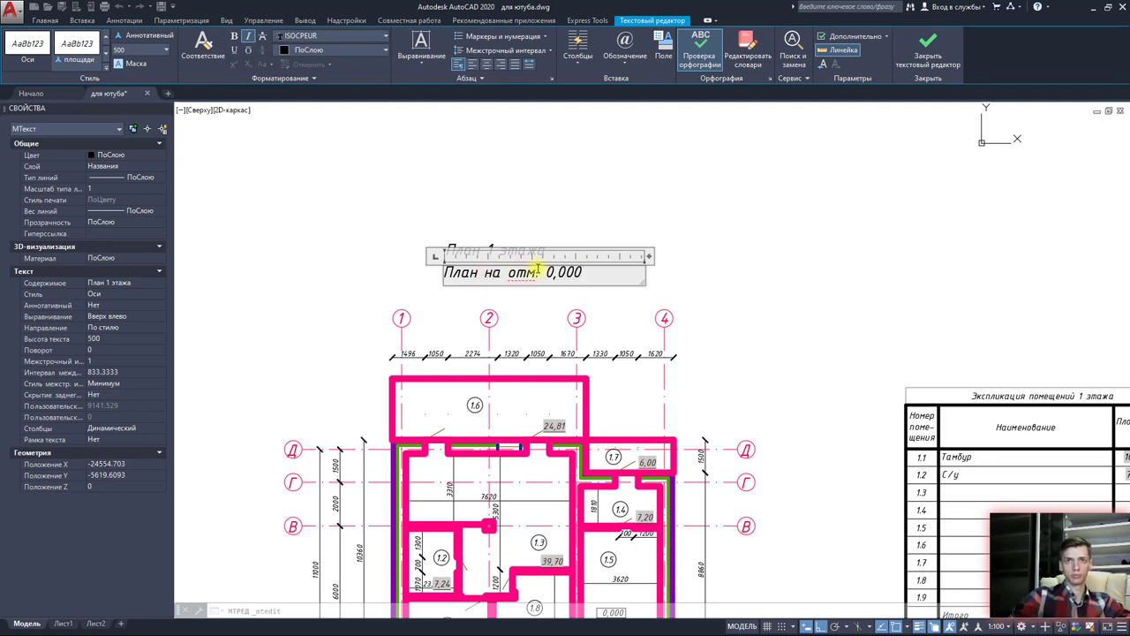
pyautogui.click(692, 280)
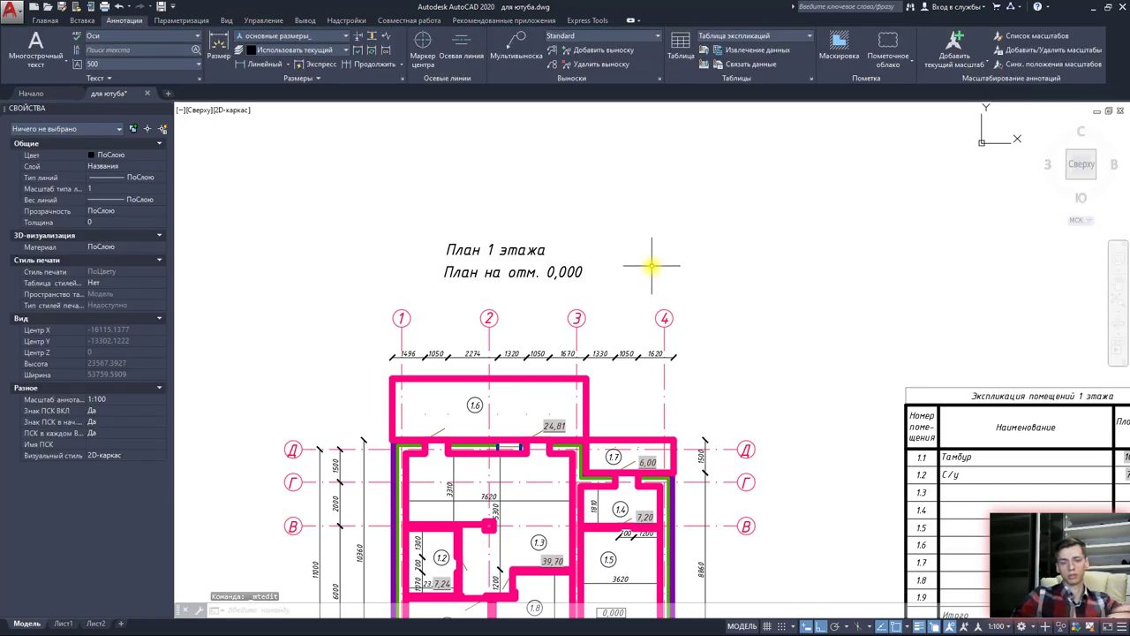
# Step: Window-select the lower 'План на отм. 0,000' label and erase it
pyautogui.click(643, 281)
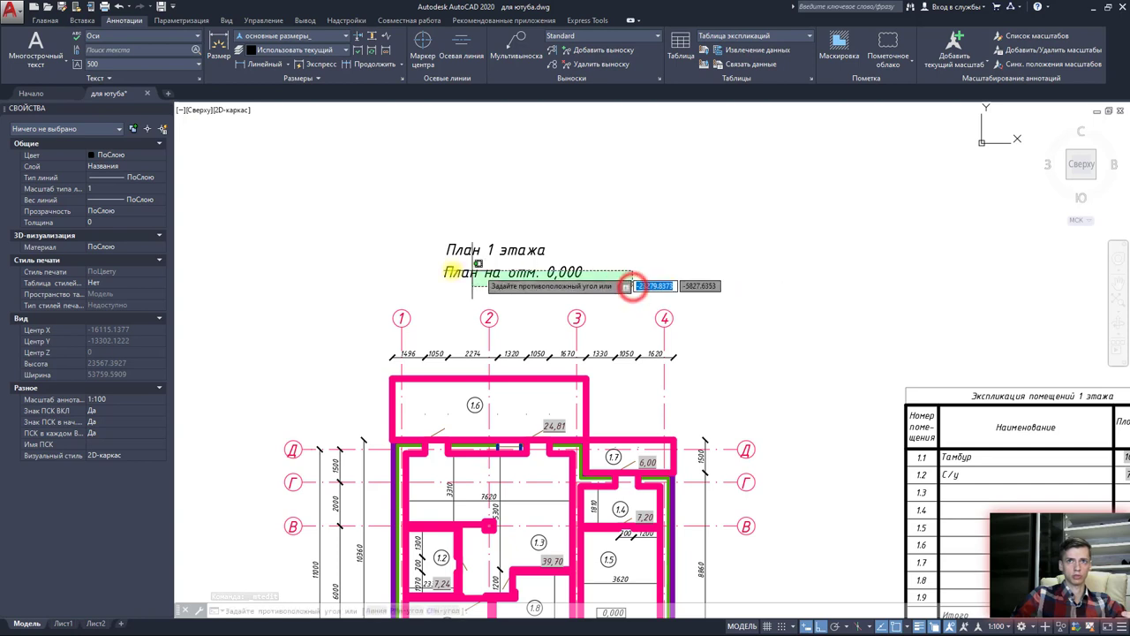
pyautogui.click(433, 265)
pyautogui.click(644, 244)
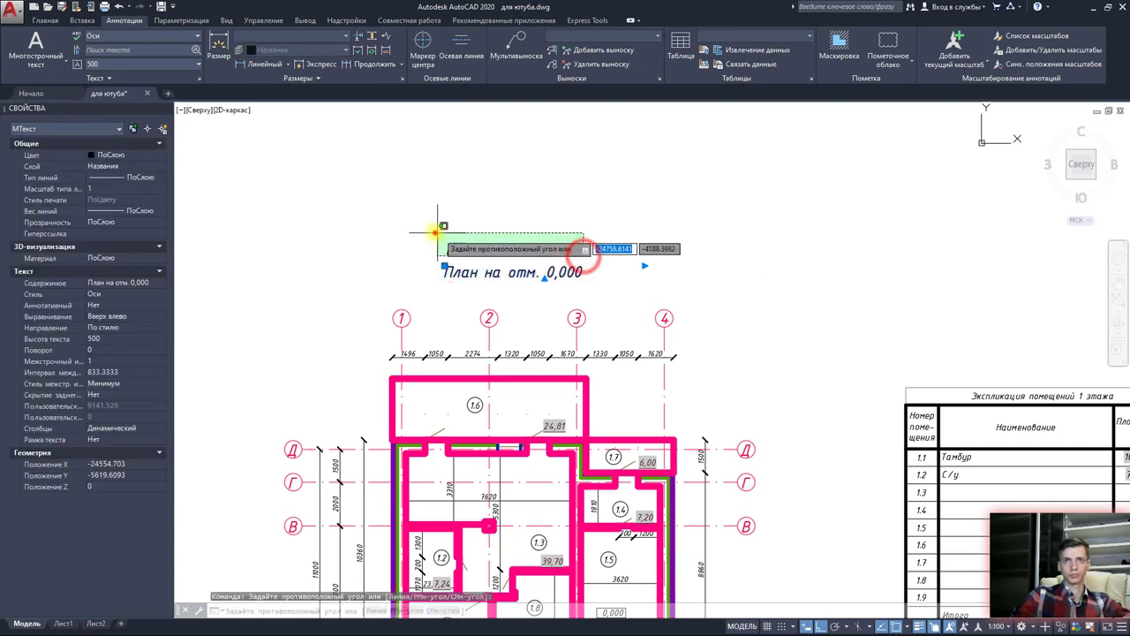
pyautogui.click(434, 223)
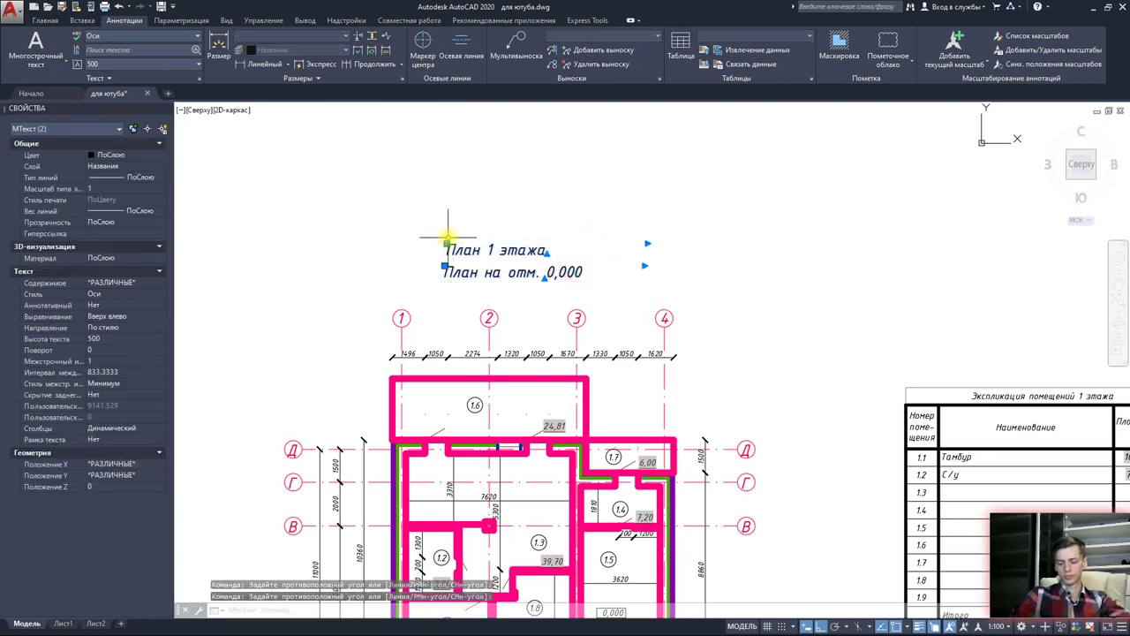
pyautogui.press('Escape')
pyautogui.click(578, 289)
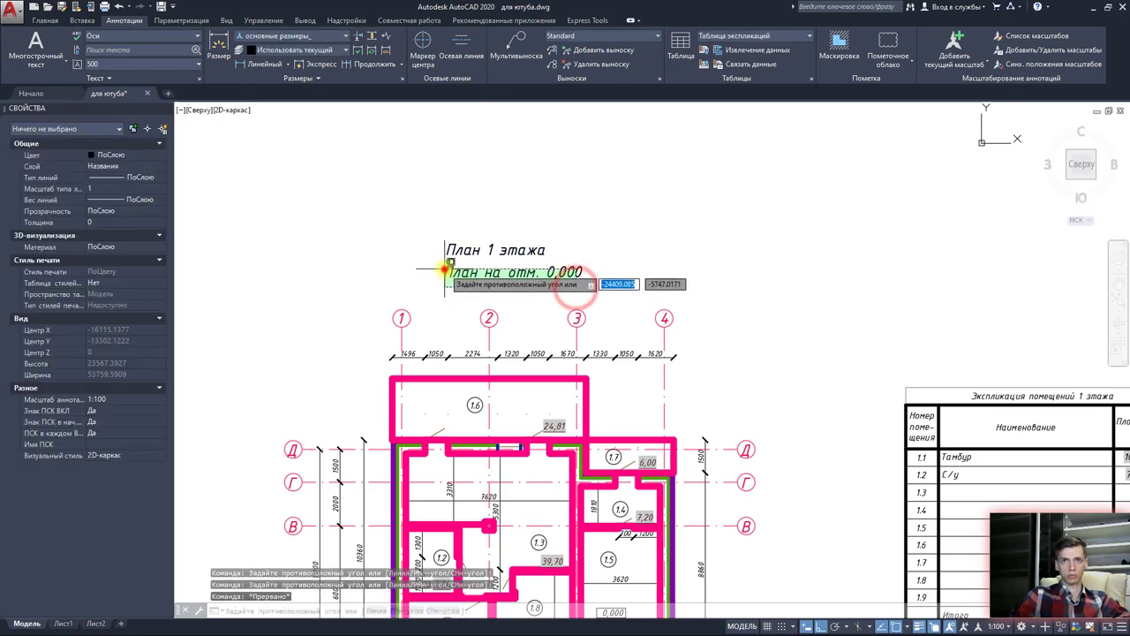
pyautogui.click(446, 266)
pyautogui.press('Delete')
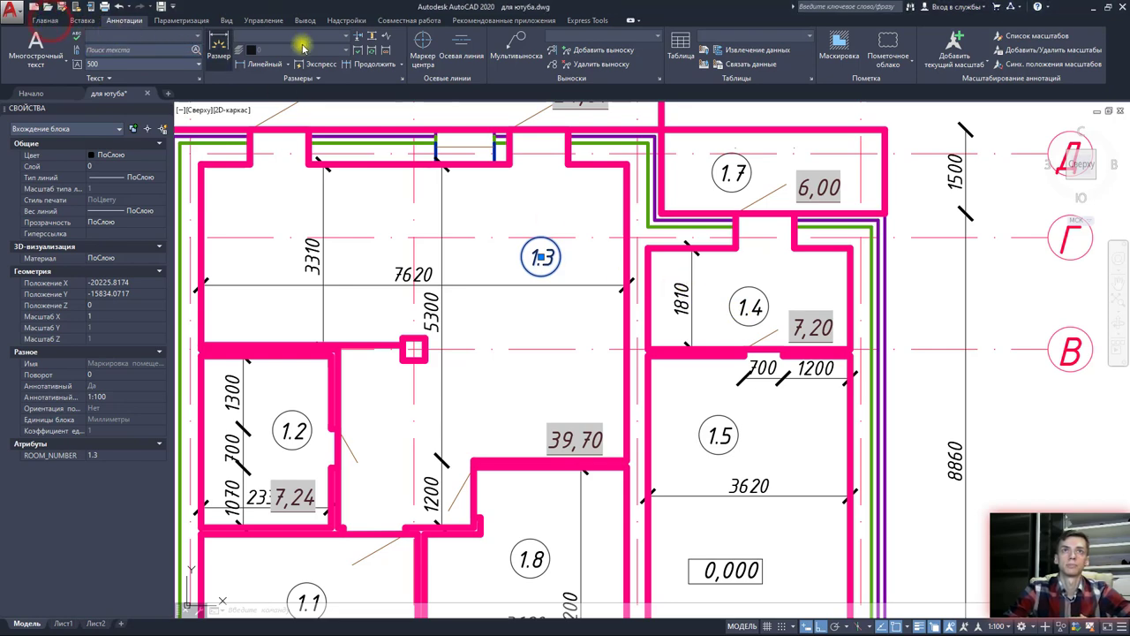
# Step: Open the Layer Properties Manager from the Главная ribbon tab
pyautogui.click(46, 20)
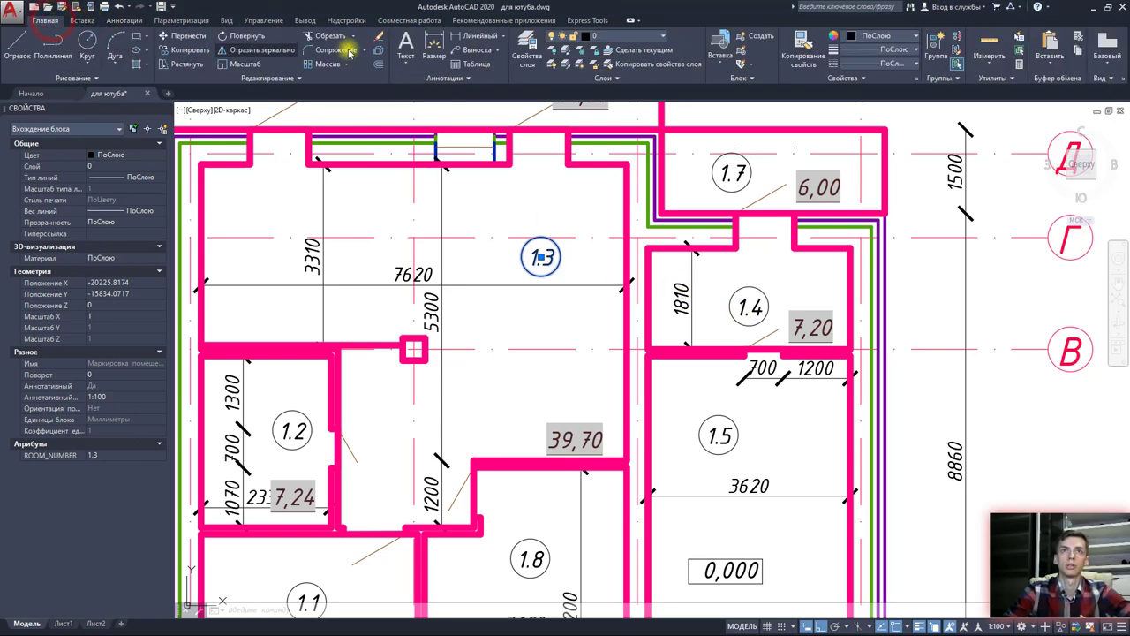
pyautogui.click(527, 49)
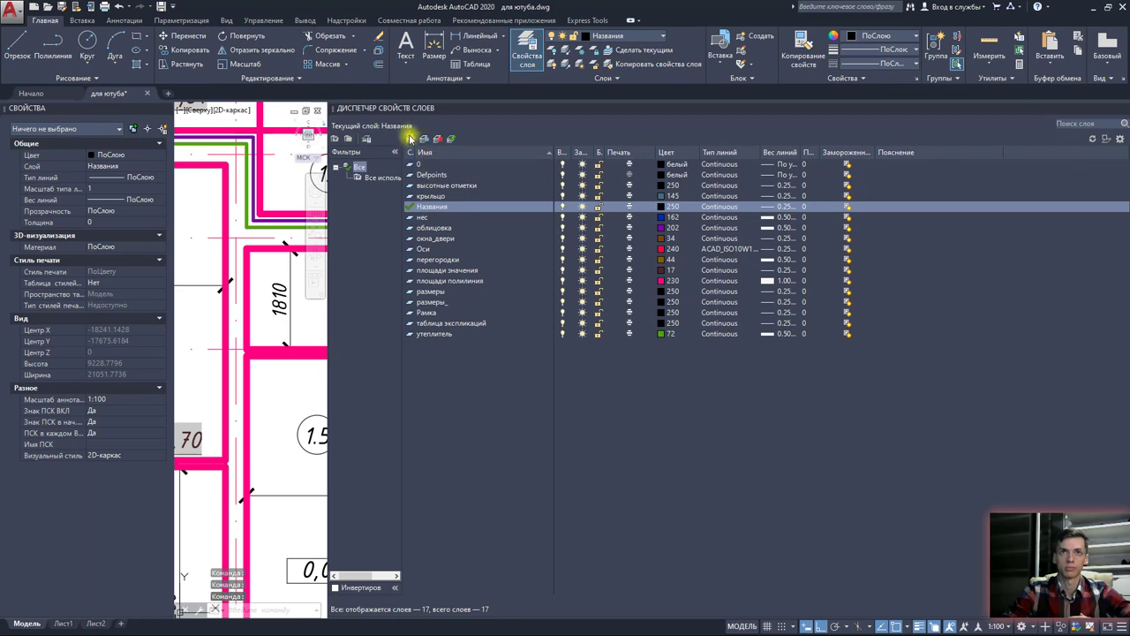
# Step: Create the Лестница layer with colour 84, make it current, and close the manager
pyautogui.click(409, 138)
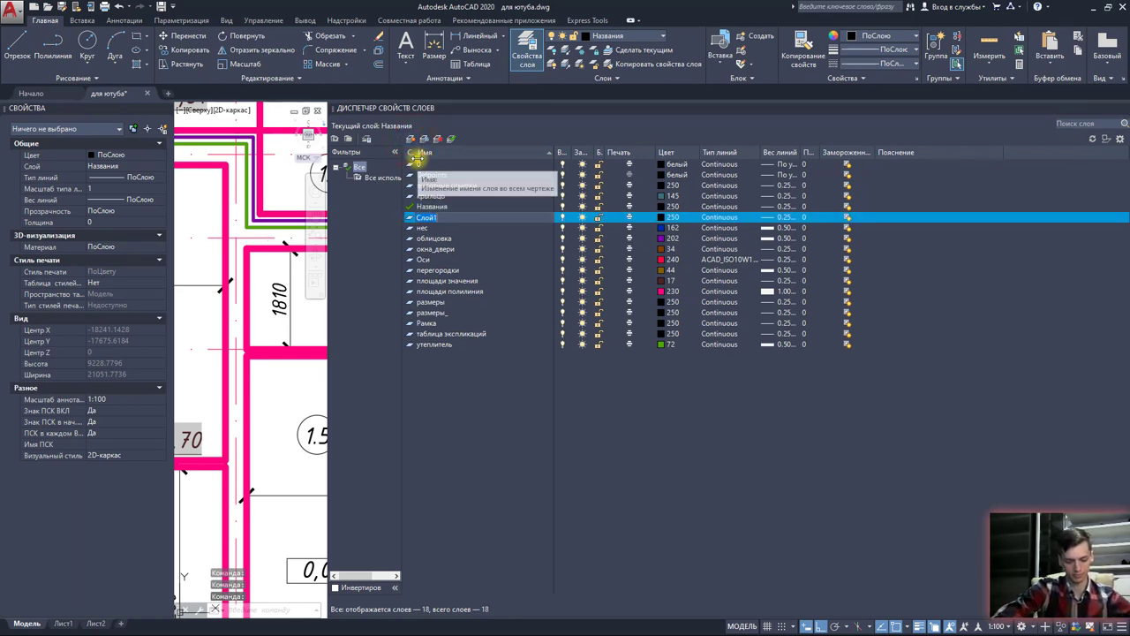
pyautogui.write('Лестниц')
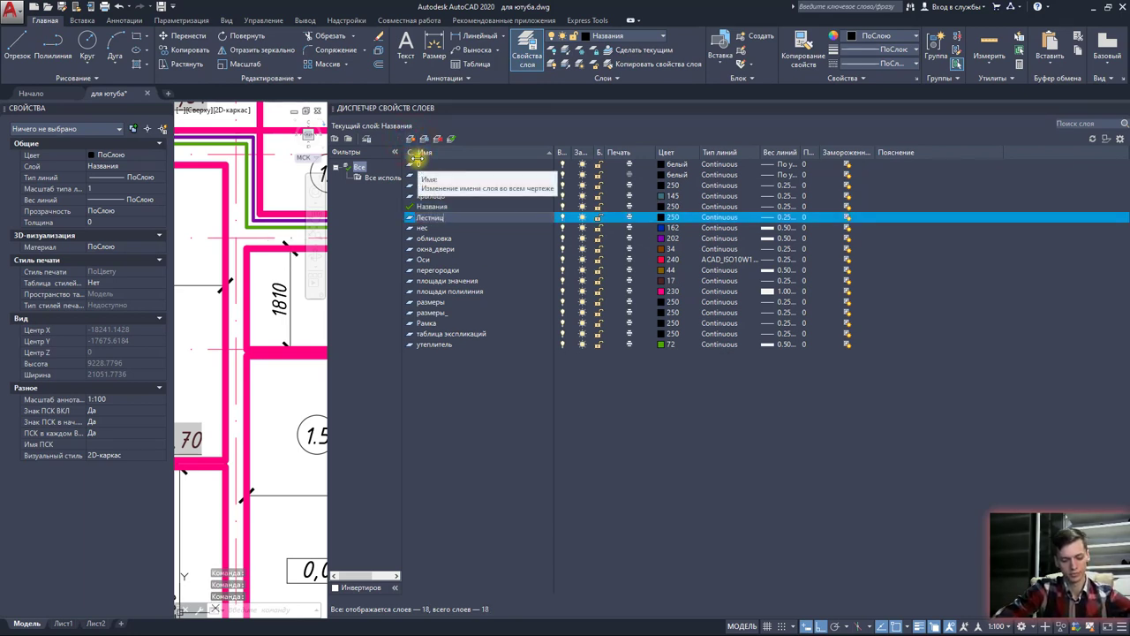
pyautogui.write('а')
pyautogui.click(511, 343)
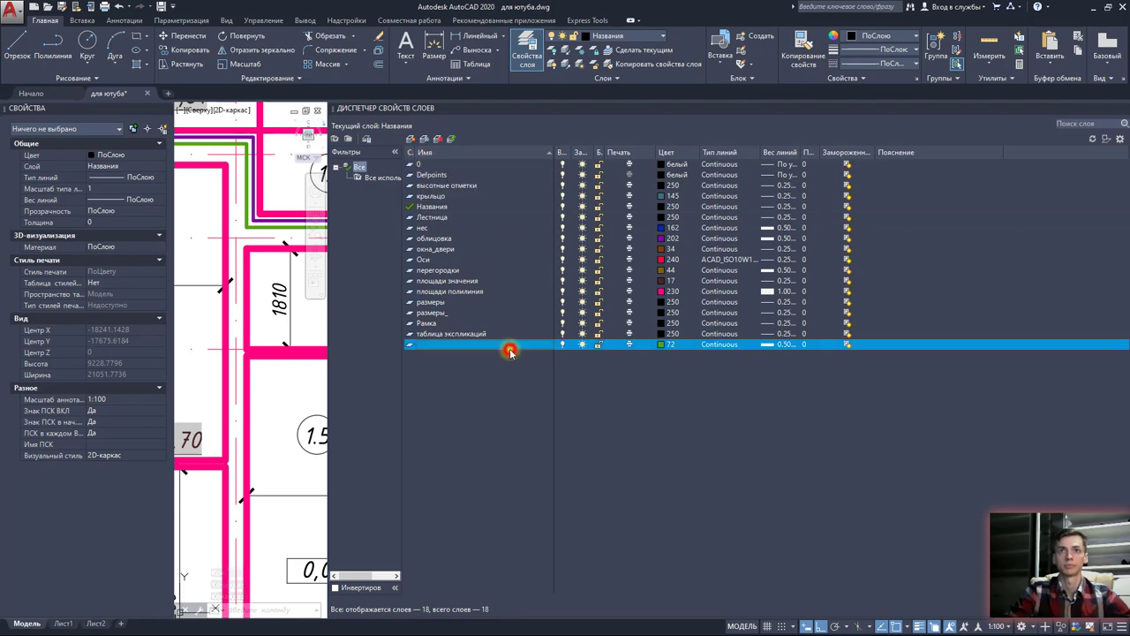
pyautogui.write('утеплитель')
pyautogui.click(465, 216)
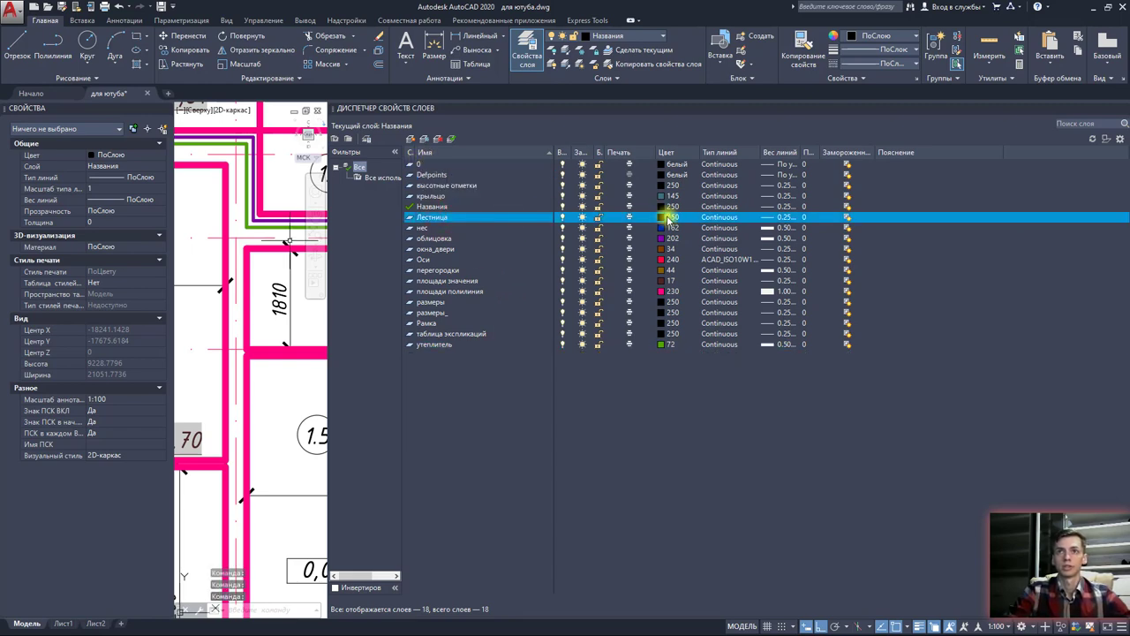
pyautogui.click(662, 217)
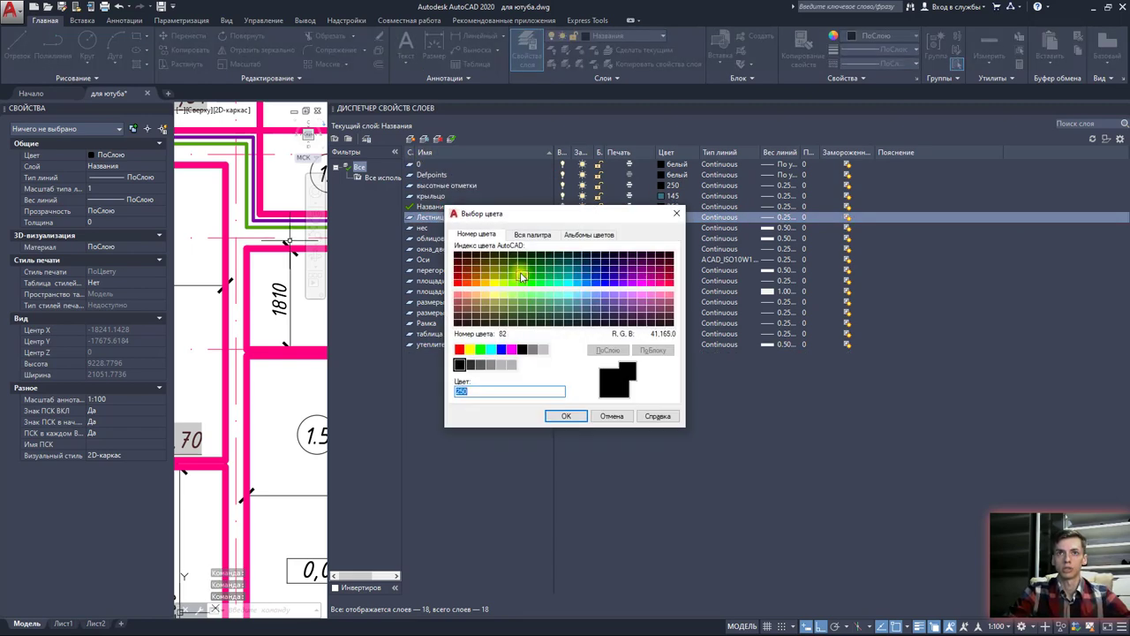
pyautogui.click(522, 269)
pyautogui.click(567, 416)
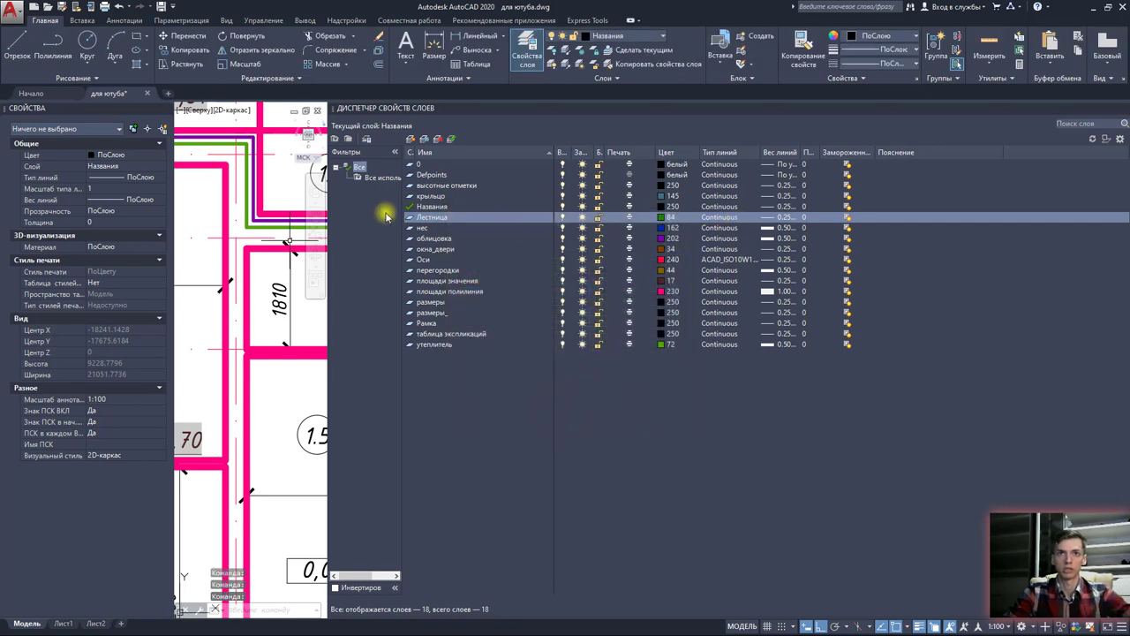
pyautogui.doubleClick(411, 218)
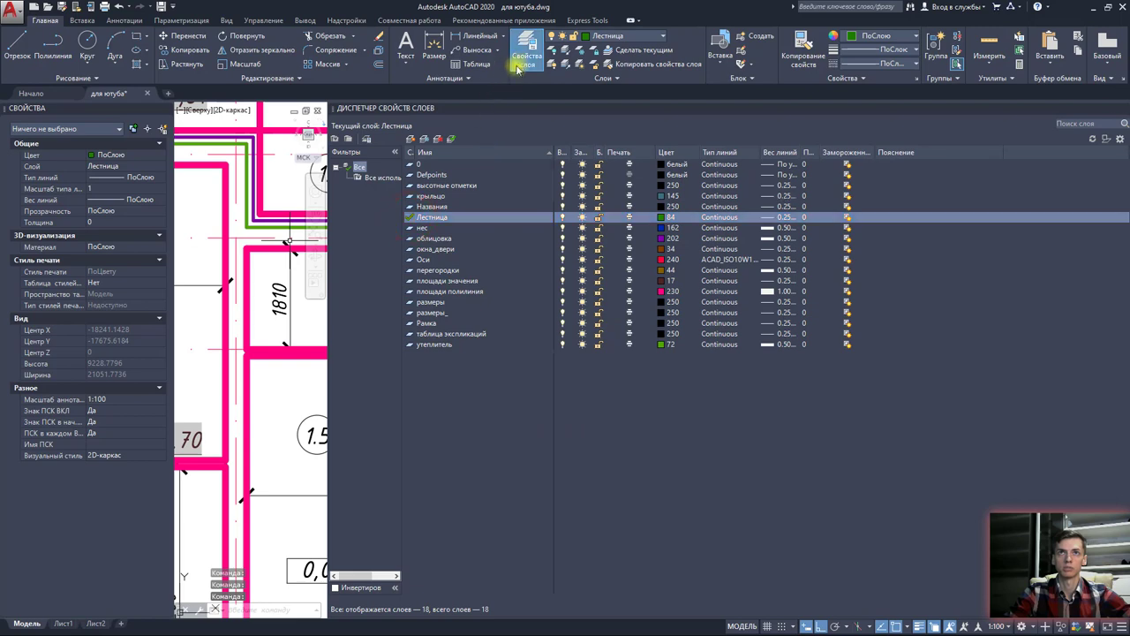
pyautogui.click(525, 58)
# Step: Frame the empty space left of the floor plan and start the Line command
pyautogui.scroll(-3, 618, 297)
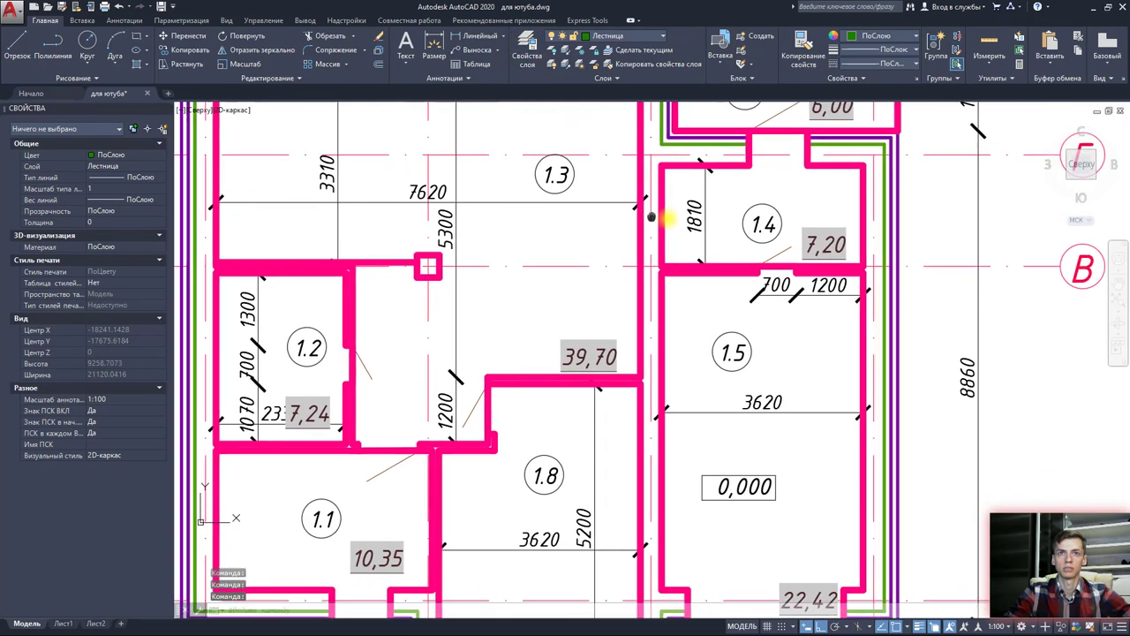
pyautogui.moveTo(722, 212); pyautogui.dragTo(699, 270, button='middle')
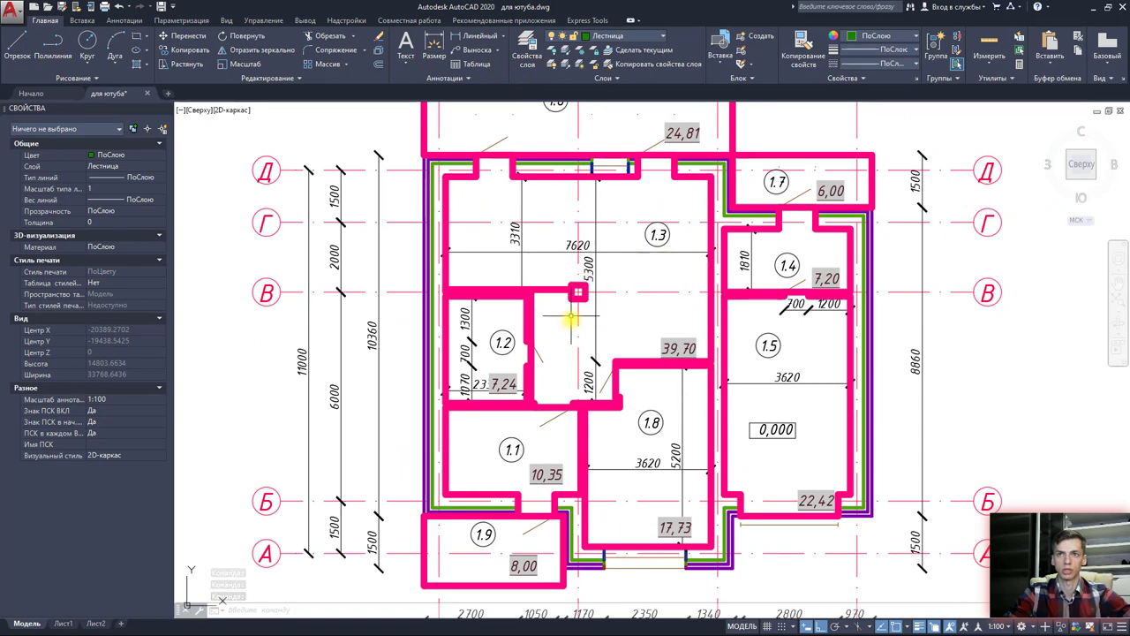
pyautogui.scroll(-4, 574, 323)
pyautogui.moveTo(744, 351); pyautogui.dragTo(907, 349, button='middle')
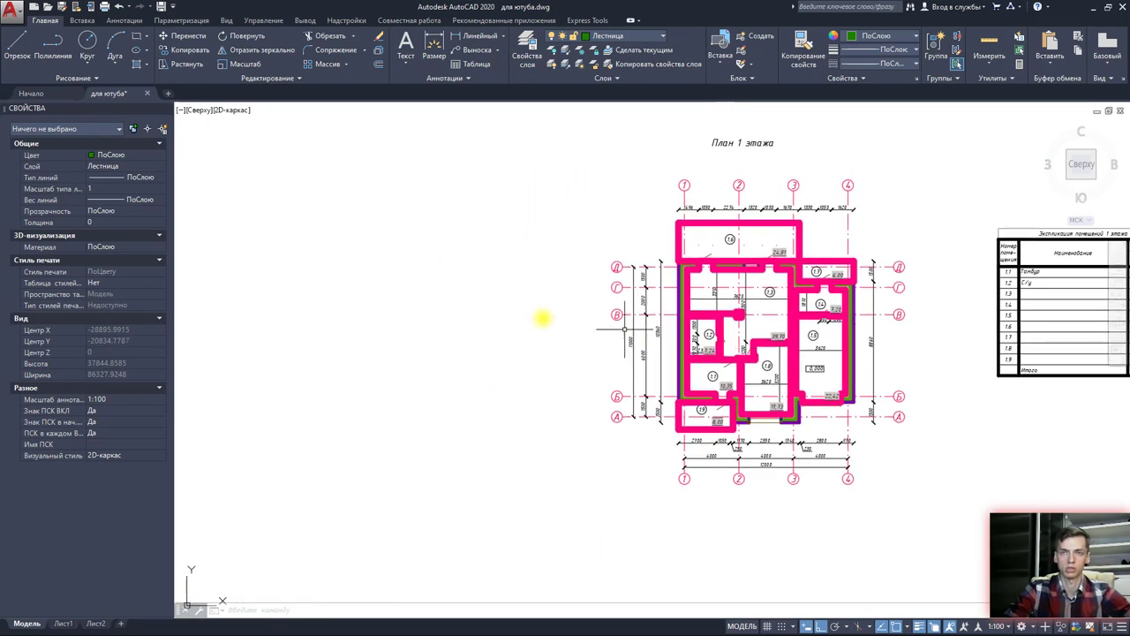
pyautogui.scroll(1, 499, 331)
pyautogui.scroll(1, 477, 318)
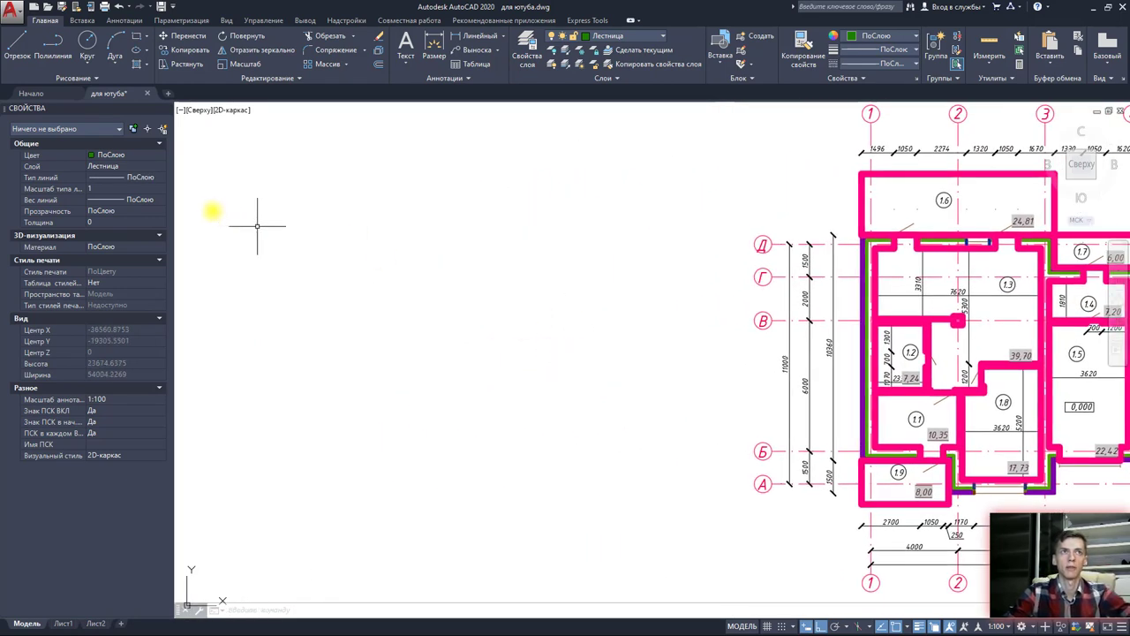
pyautogui.click(9, 54)
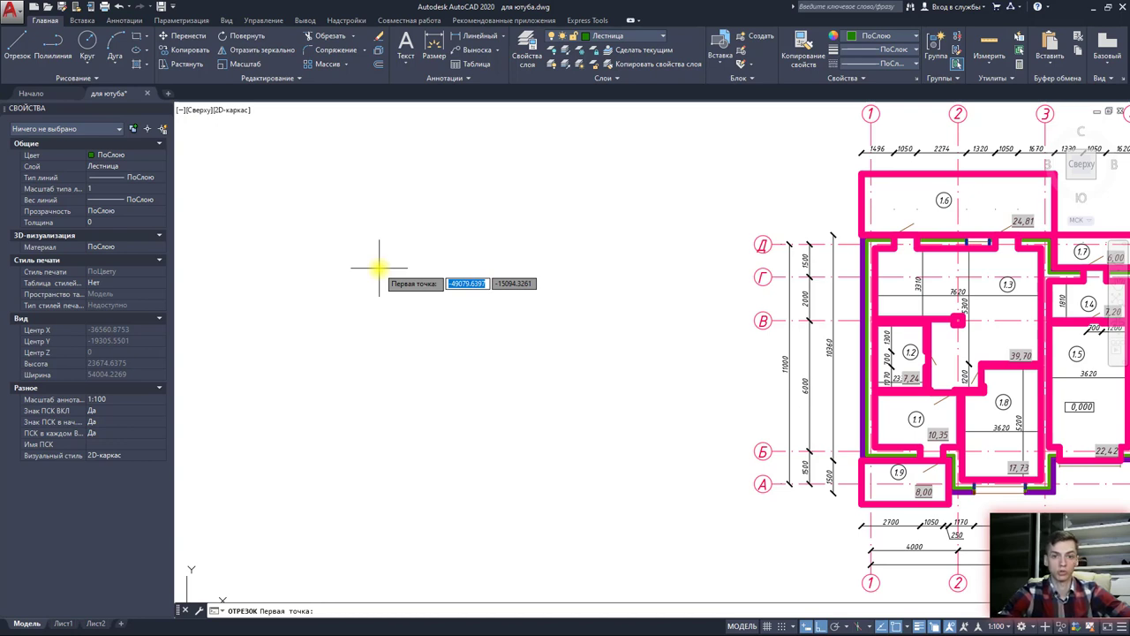
# Step: Draw a stepped zigzag of alternating vertical and horizontal lines left of the plan
pyautogui.scroll(2, 533, 395)
pyautogui.moveTo(533, 395)
pyautogui.mouseDown(button='middle')
pyautogui.moveTo(535, 359)
pyautogui.moveTo(481, 354)
pyautogui.mouseUp(button='middle')
pyautogui.click(486, 355)
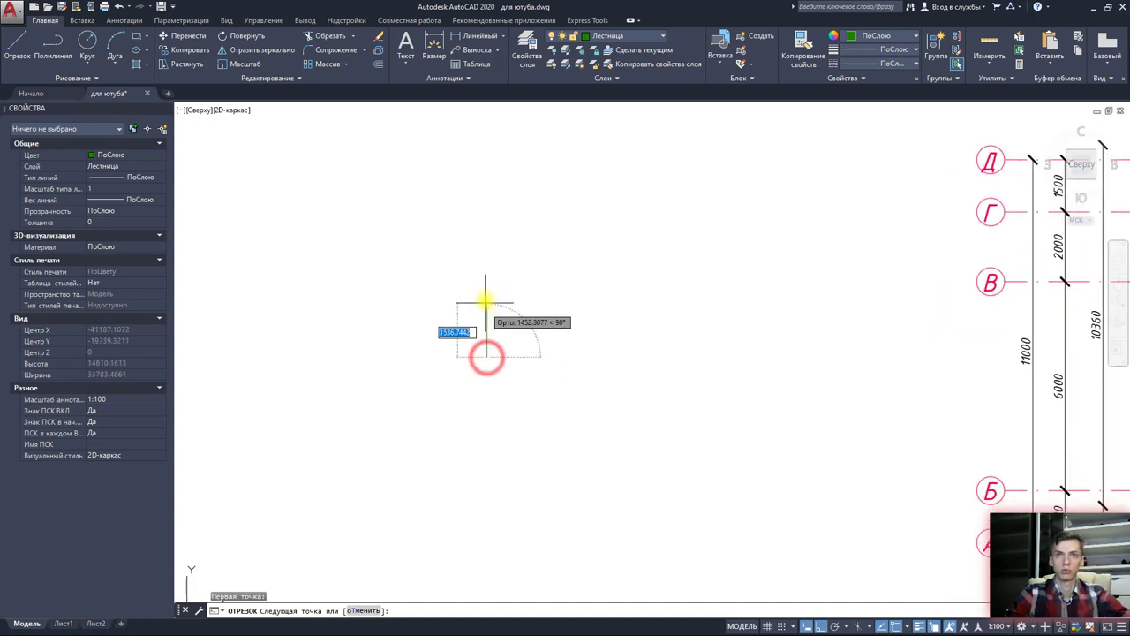
pyautogui.click(486, 314)
pyautogui.click(586, 314)
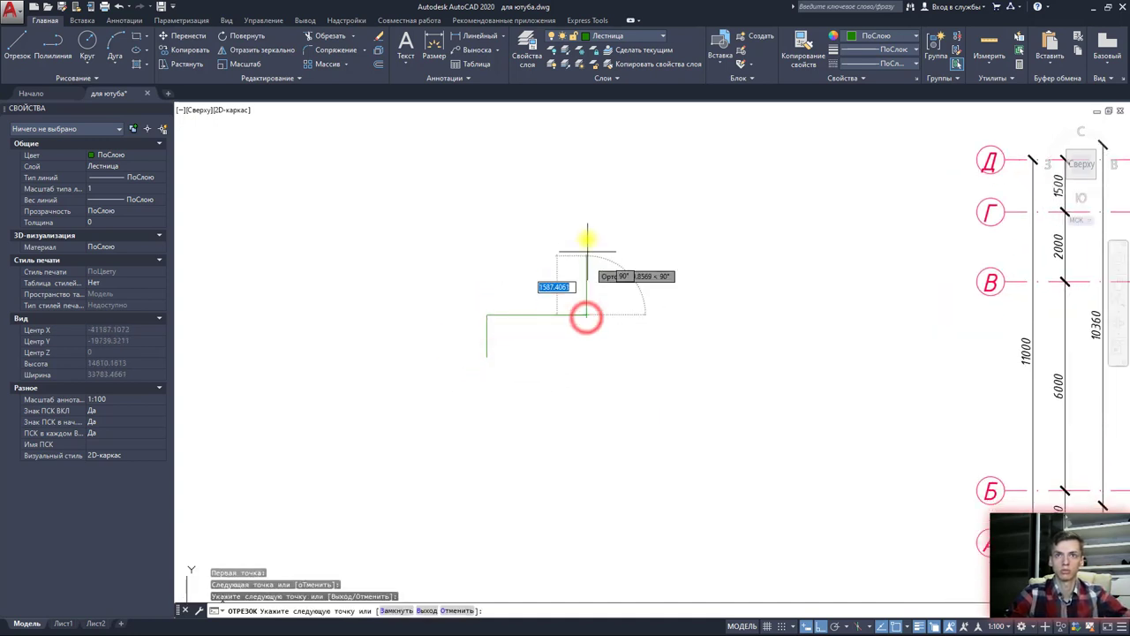
pyautogui.click(587, 232)
pyautogui.click(732, 232)
pyautogui.click(732, 167)
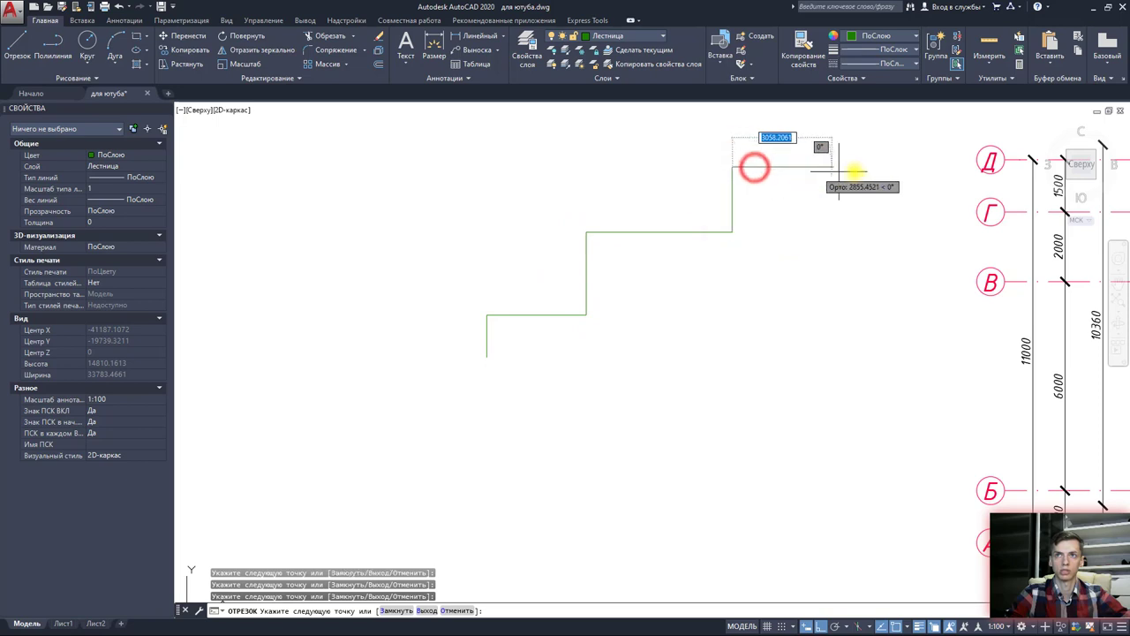
pyautogui.click(856, 126)
pyautogui.press('Escape')
# Step: Pan and zoom out around the new stair lines
pyautogui.moveTo(818, 189); pyautogui.dragTo(784, 245, button='middle')
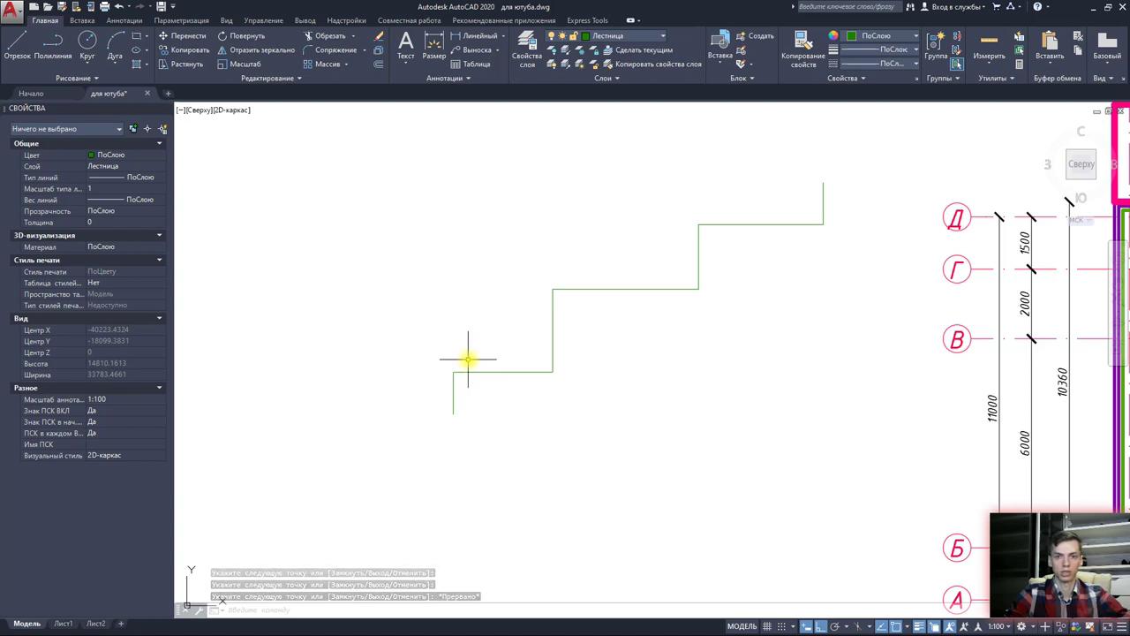
pyautogui.click(436, 364)
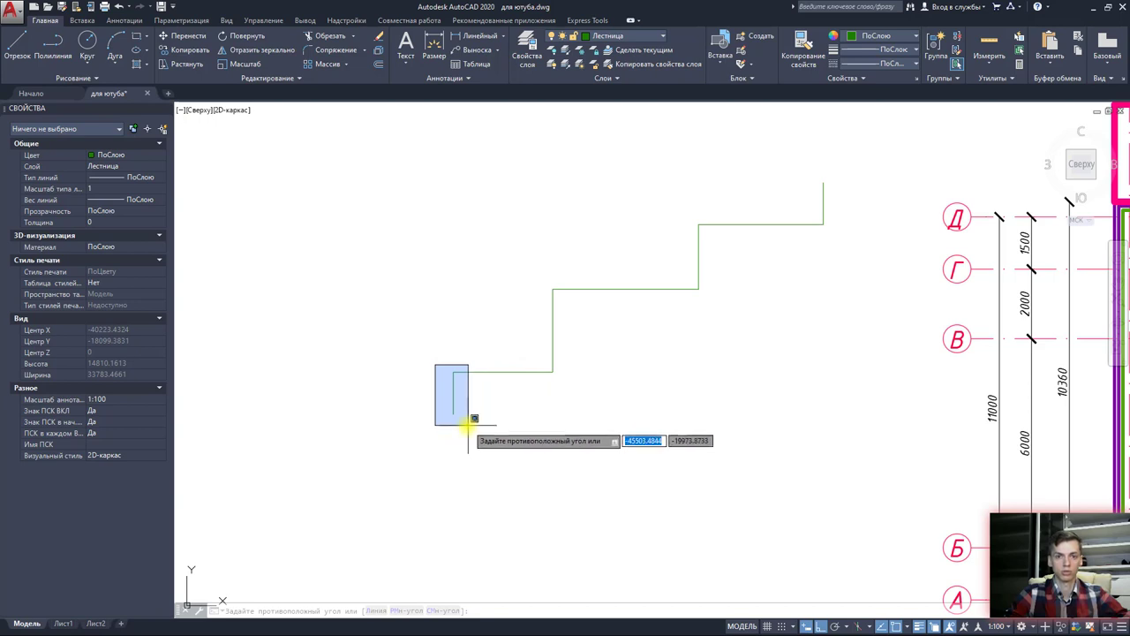
pyautogui.press('Escape')
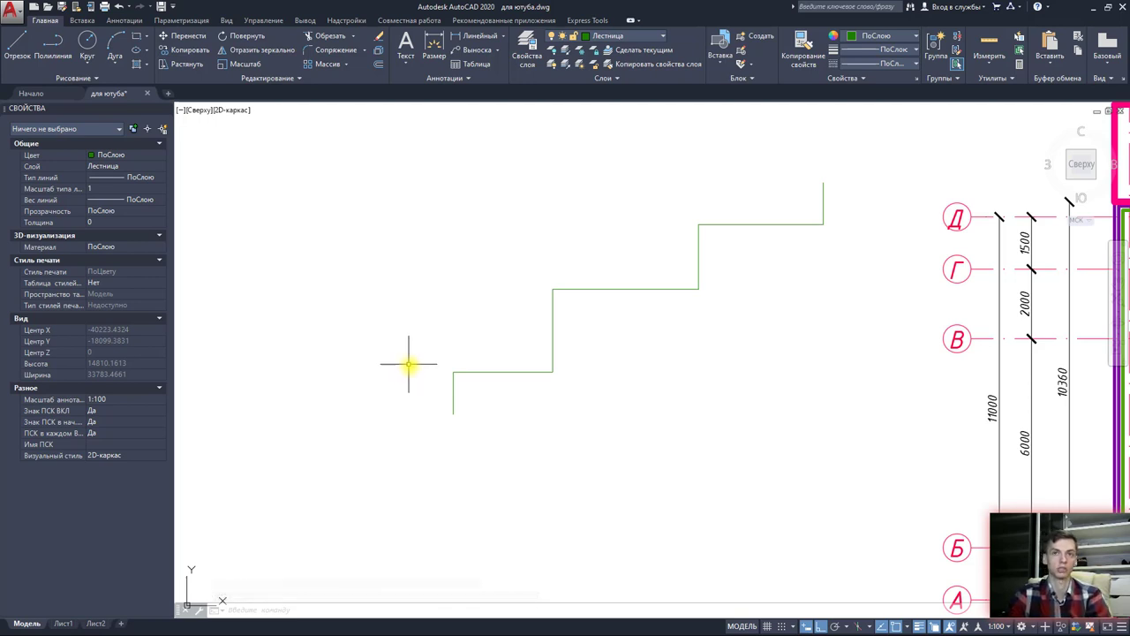
pyautogui.moveTo(409, 363); pyautogui.dragTo(409, 384, button='middle')
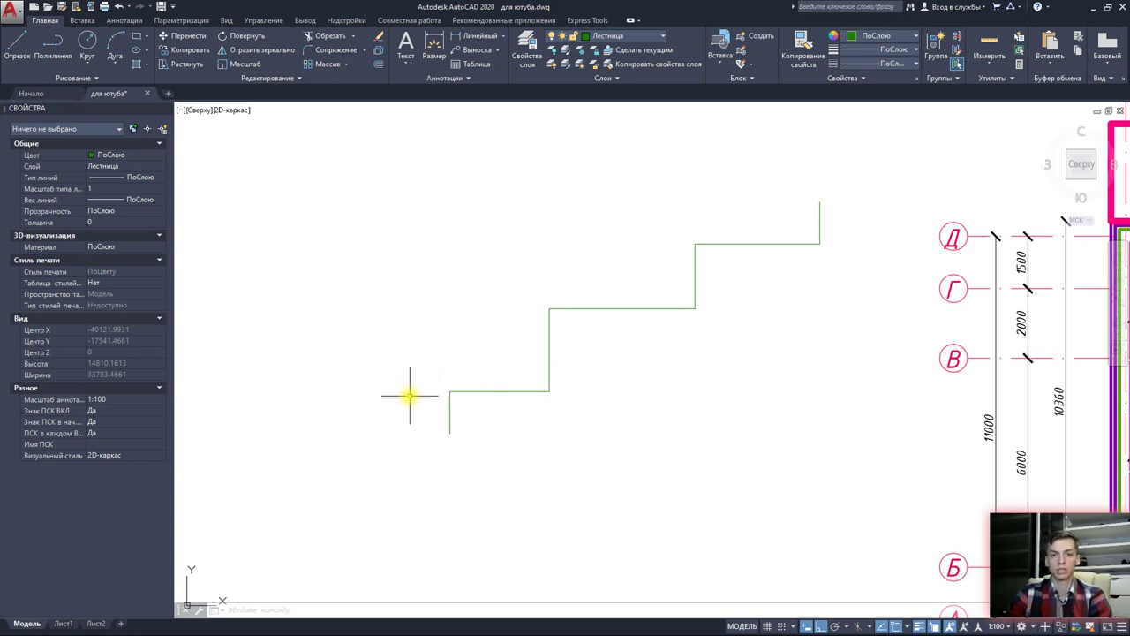
pyautogui.scroll(-2, 407, 395)
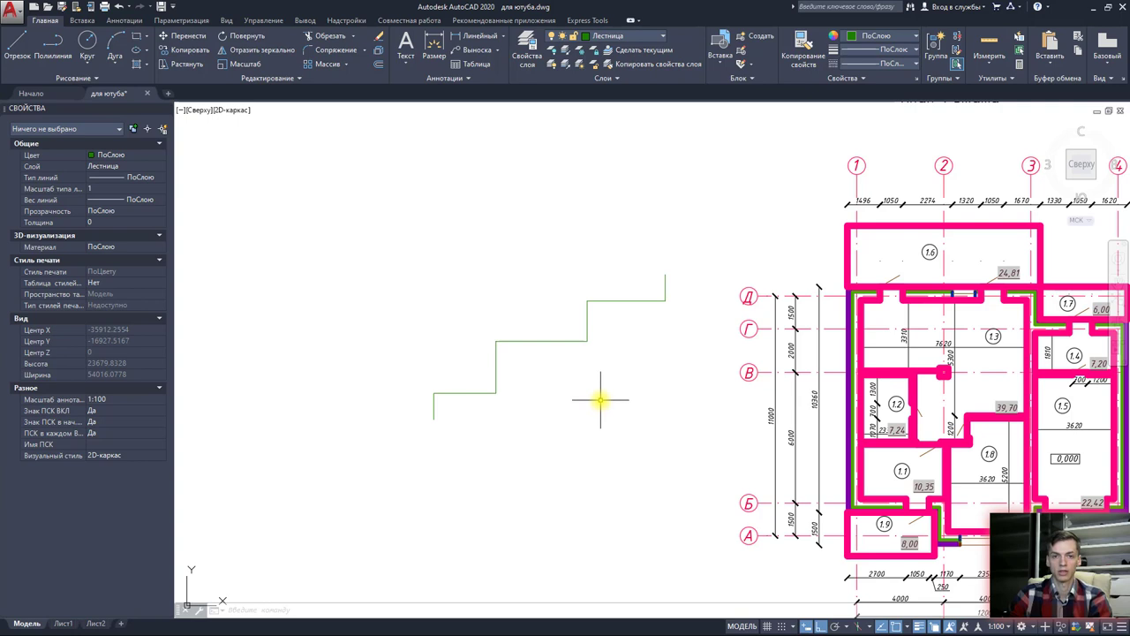
# Step: Erase the stepped zigzag lines with a crossing selection
pyautogui.click(655, 436)
pyautogui.click(479, 290)
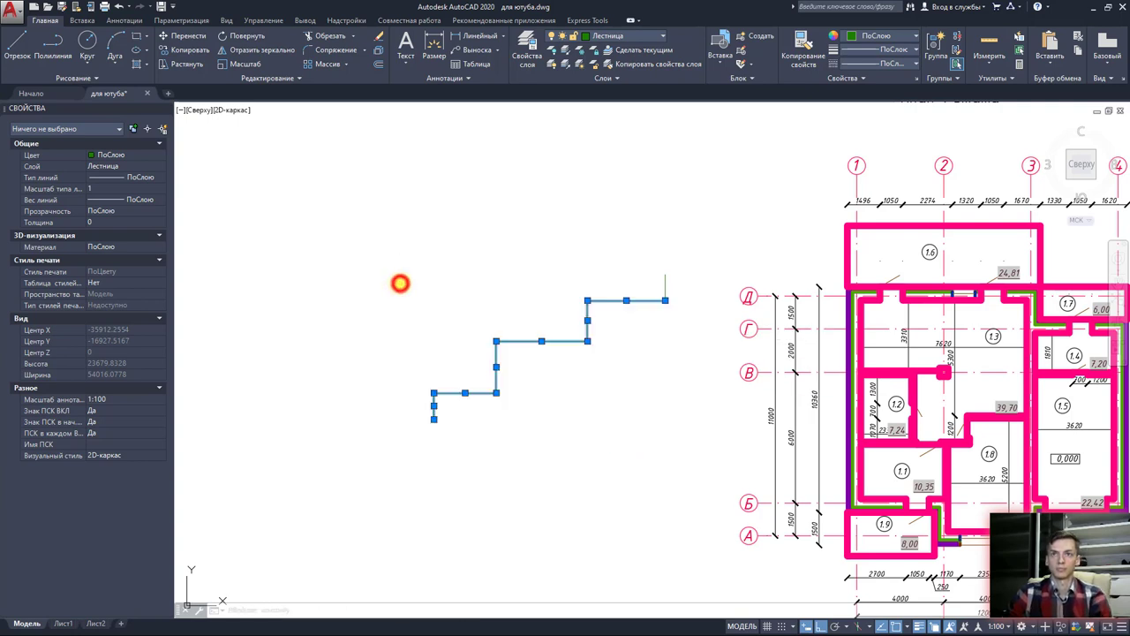
pyautogui.press('Delete')
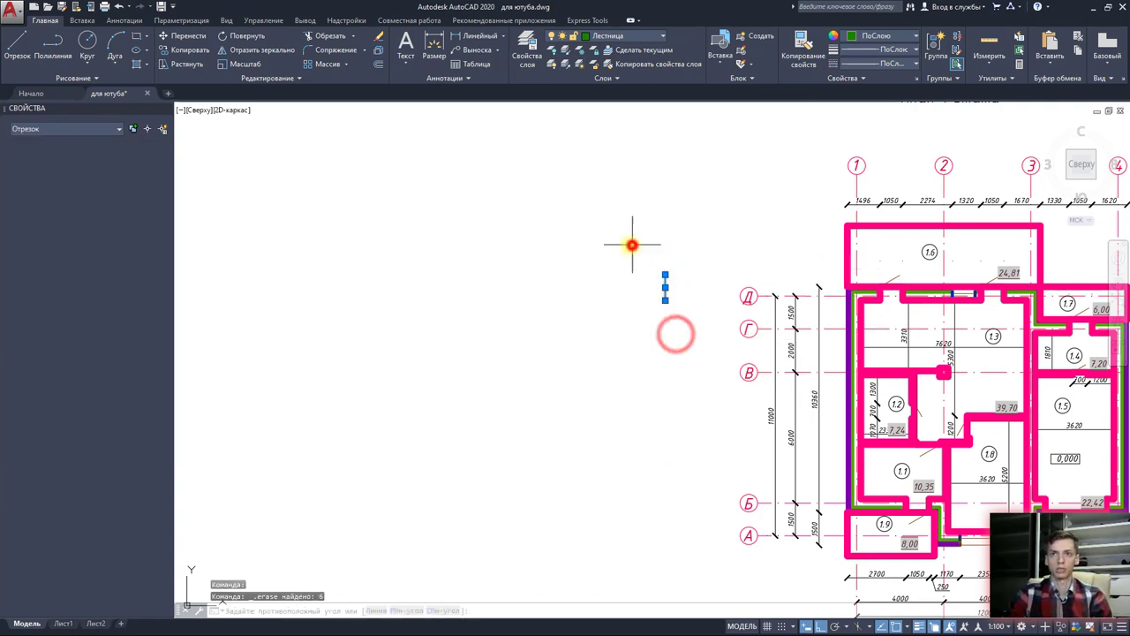
pyautogui.click(631, 245)
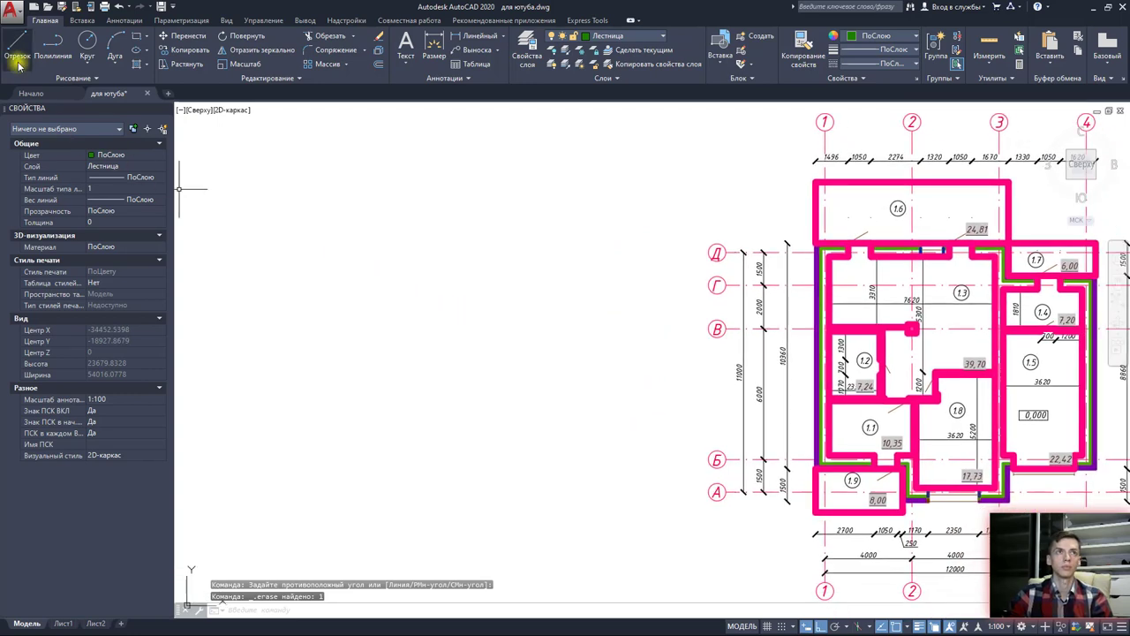
# Step: Draw a single 900-unit vertical line left of the plan
pyautogui.click(17, 44)
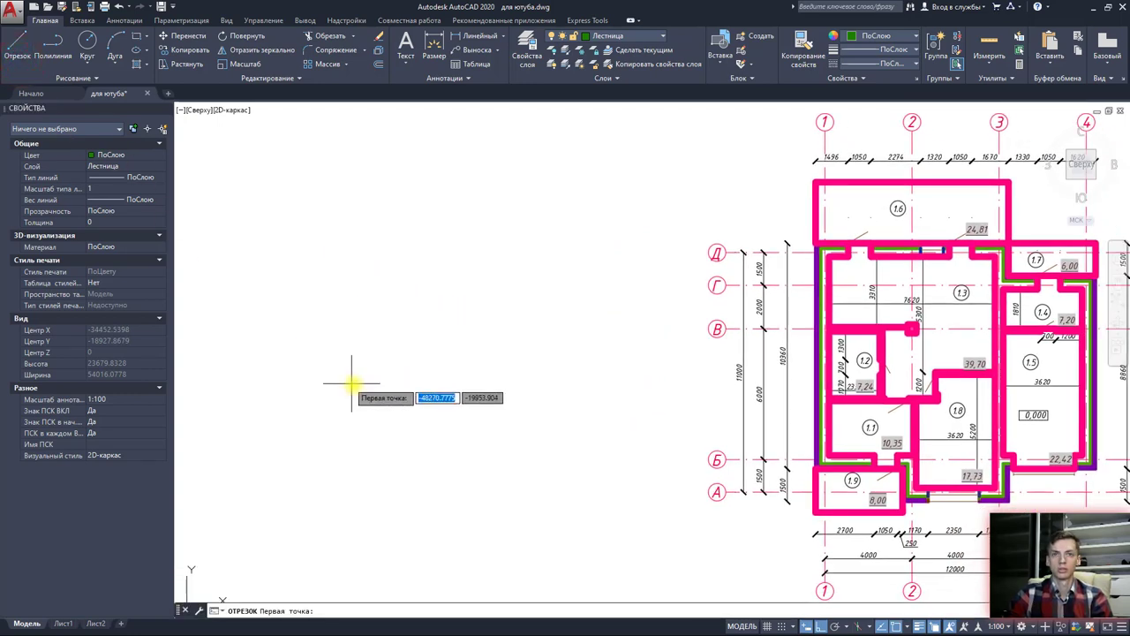
pyautogui.moveTo(353, 375); pyautogui.dragTo(396, 388, button='middle')
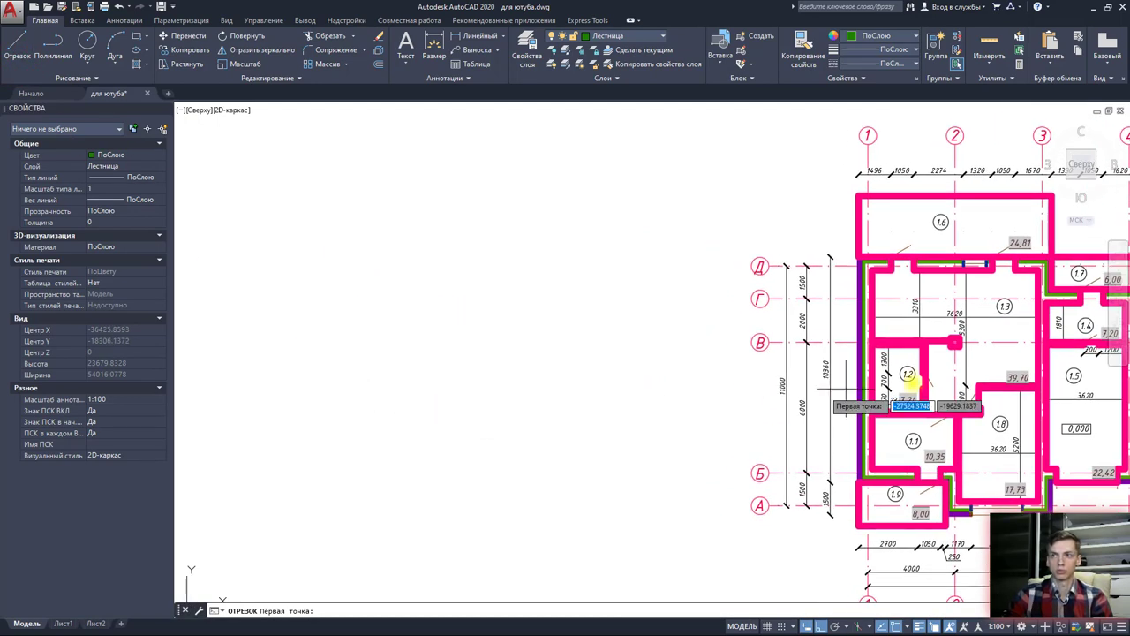
pyautogui.click(454, 361)
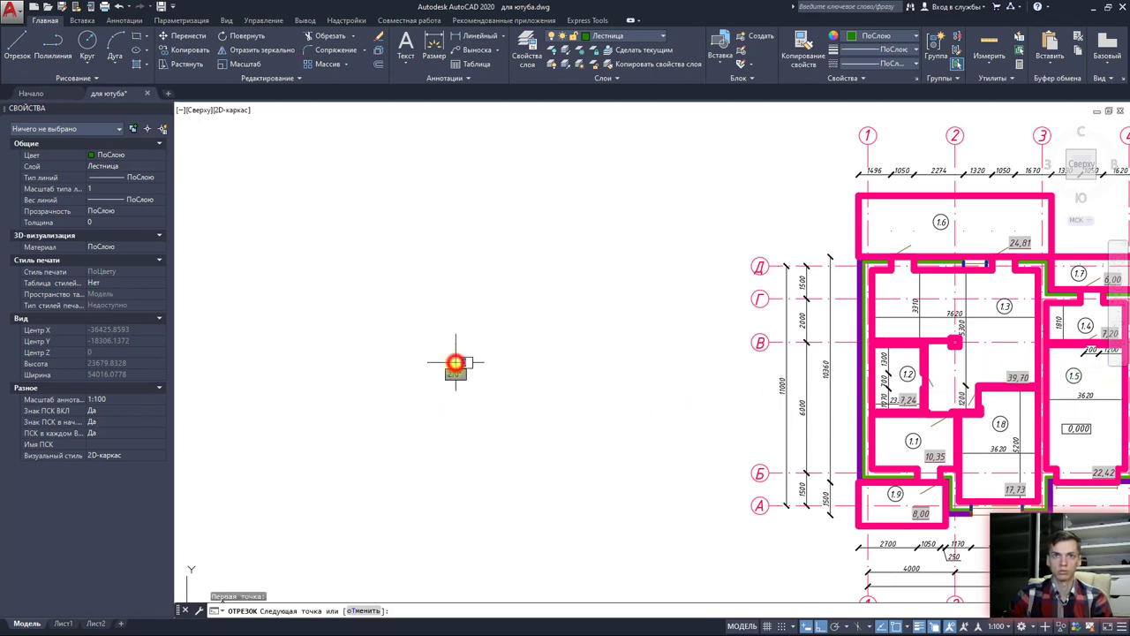
pyautogui.scroll(1, 449, 409)
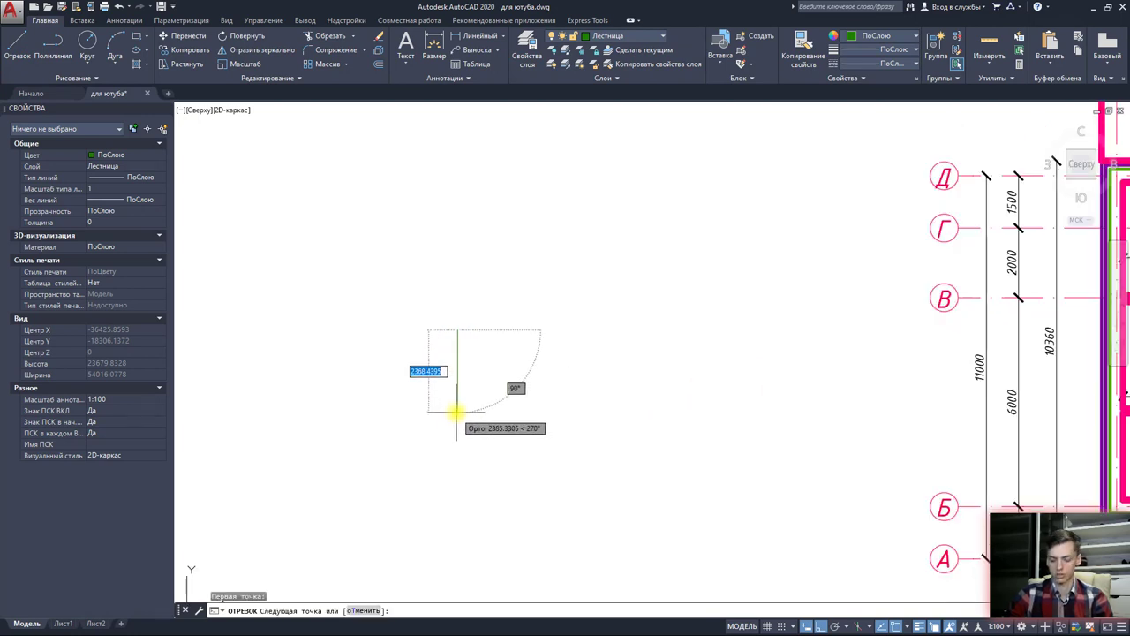
pyautogui.write('900')
pyautogui.press('Return')
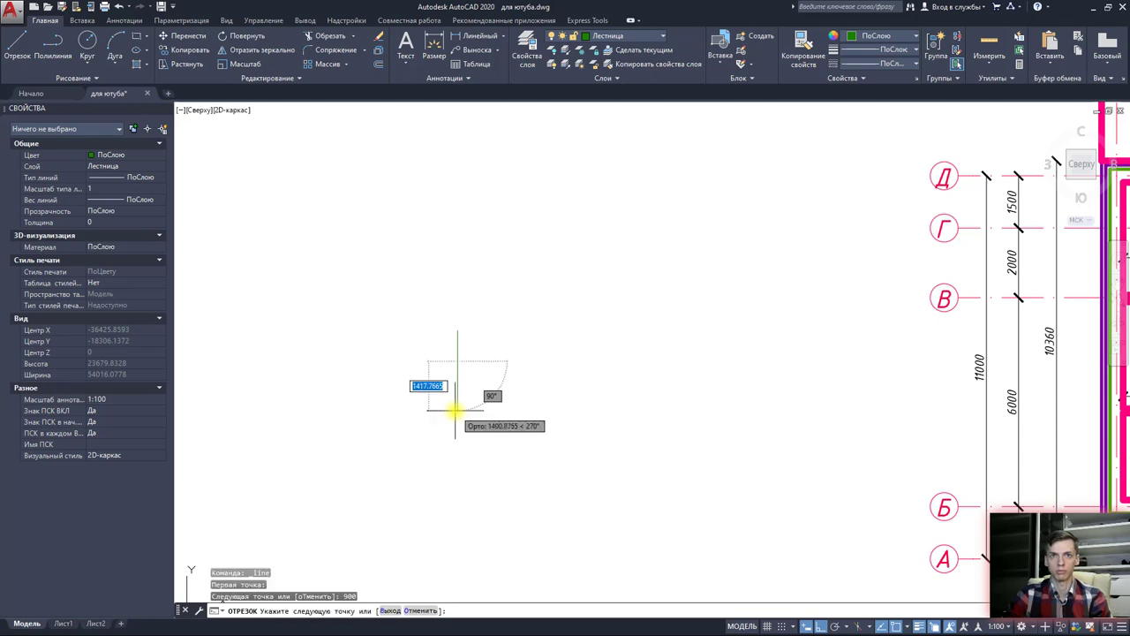
pyautogui.press('Escape')
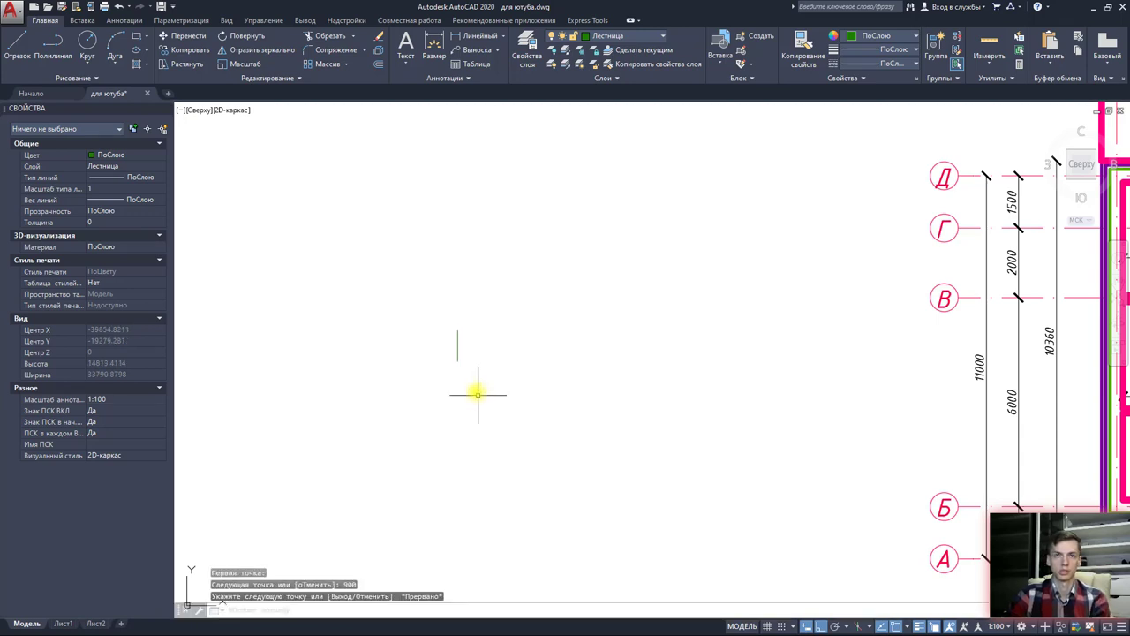
pyautogui.scroll(4, 462, 354)
pyautogui.scroll(2, 437, 340)
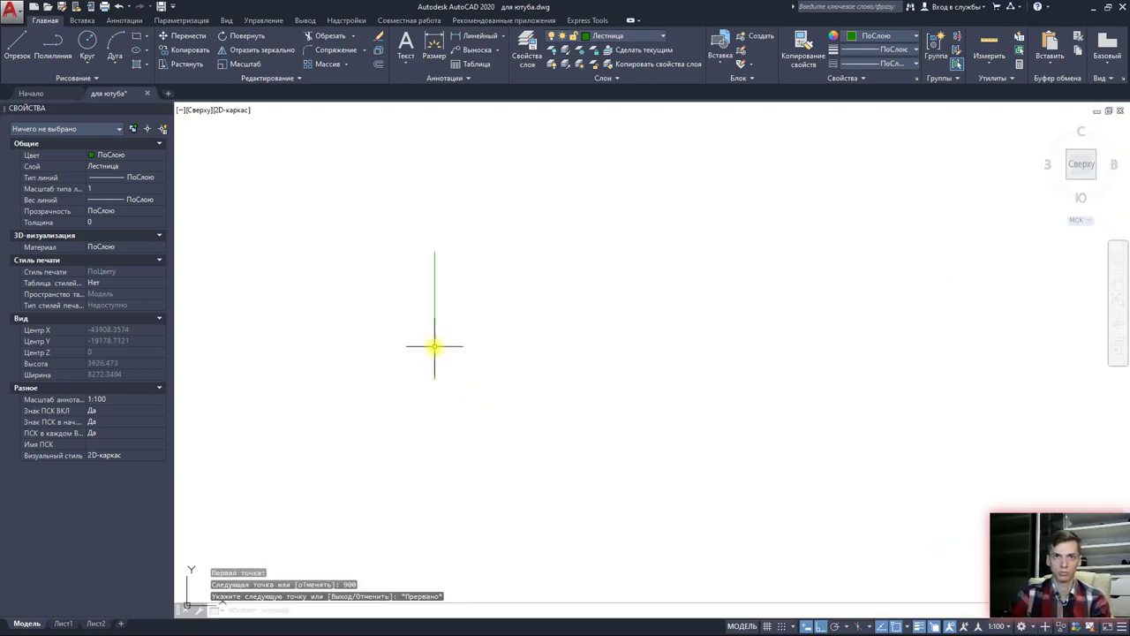
pyautogui.click(435, 345)
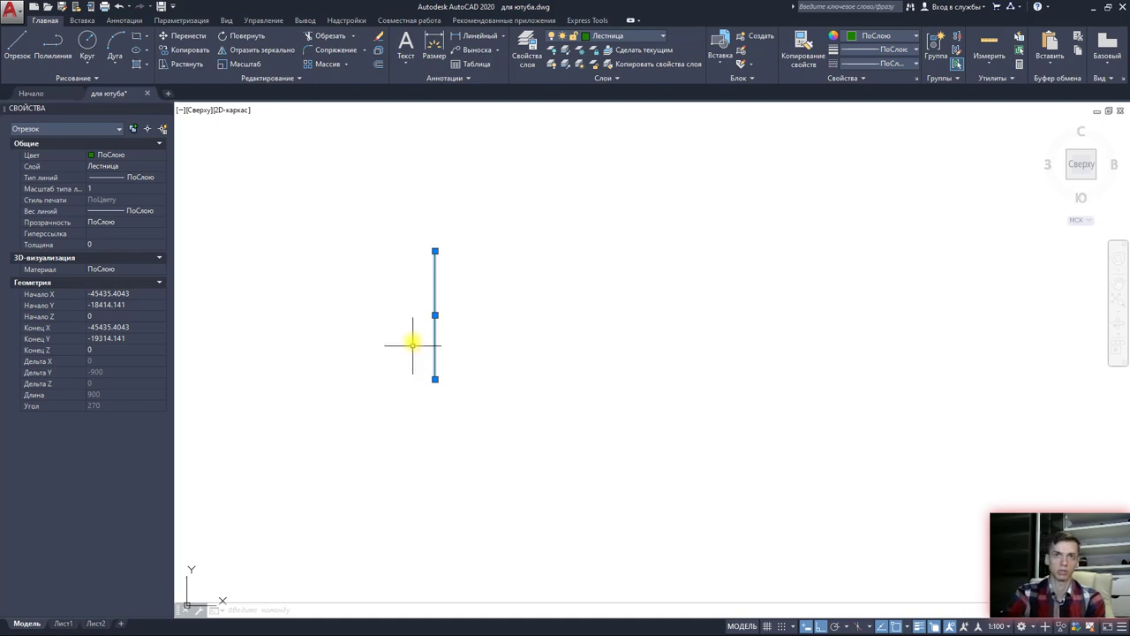
# Step: Offset the 900-unit line by 300 to the right, making the first three copies
pyautogui.click(380, 69)
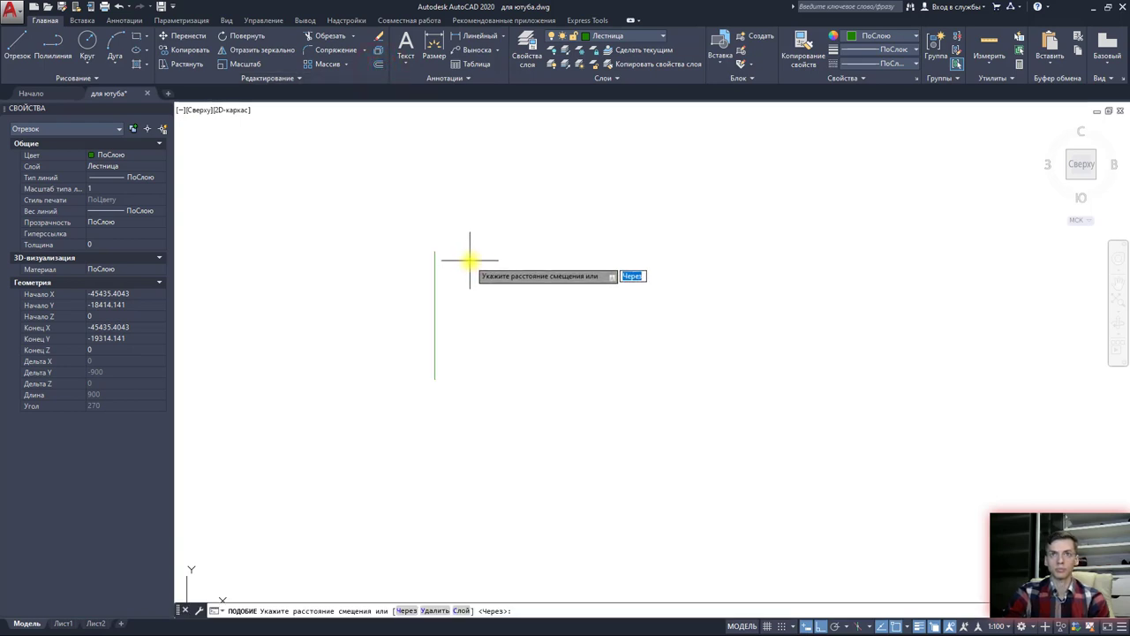
pyautogui.press('Escape')
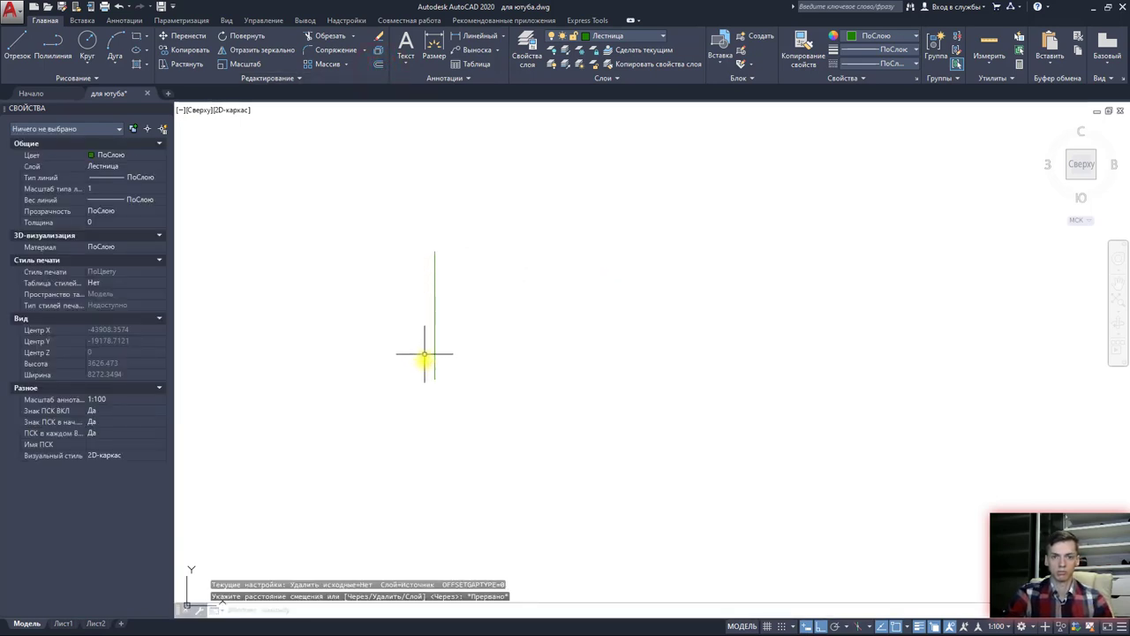
pyautogui.click(378, 69)
pyautogui.write('300')
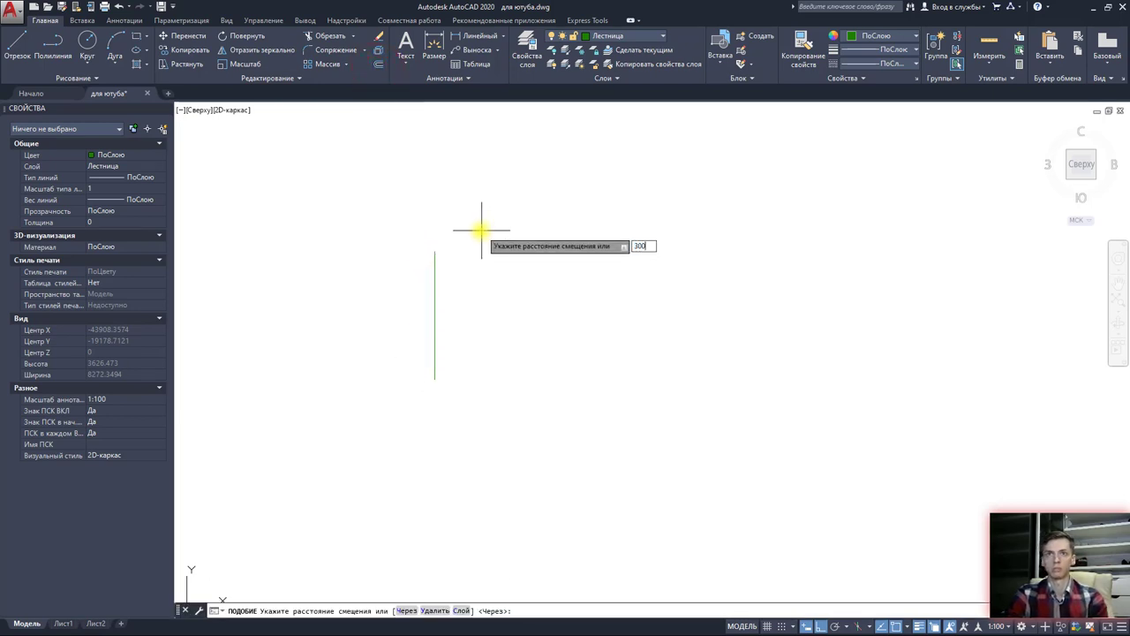
pyautogui.press('Return')
pyautogui.click(434, 303)
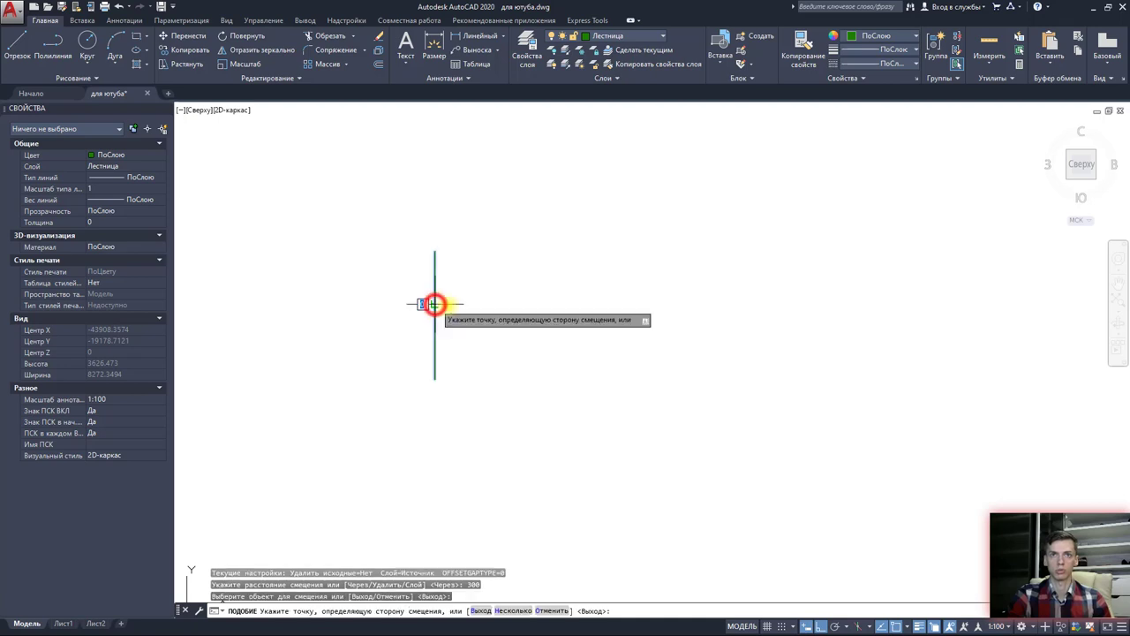
pyautogui.click(487, 310)
pyautogui.click(477, 307)
pyautogui.click(530, 311)
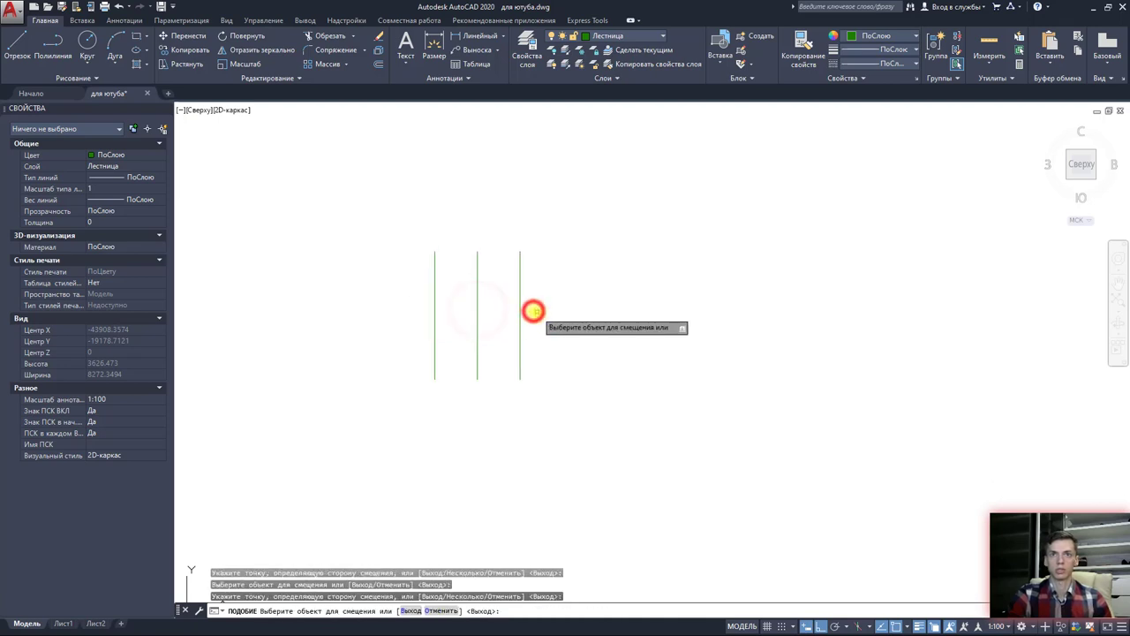
pyautogui.click(523, 311)
pyautogui.click(601, 310)
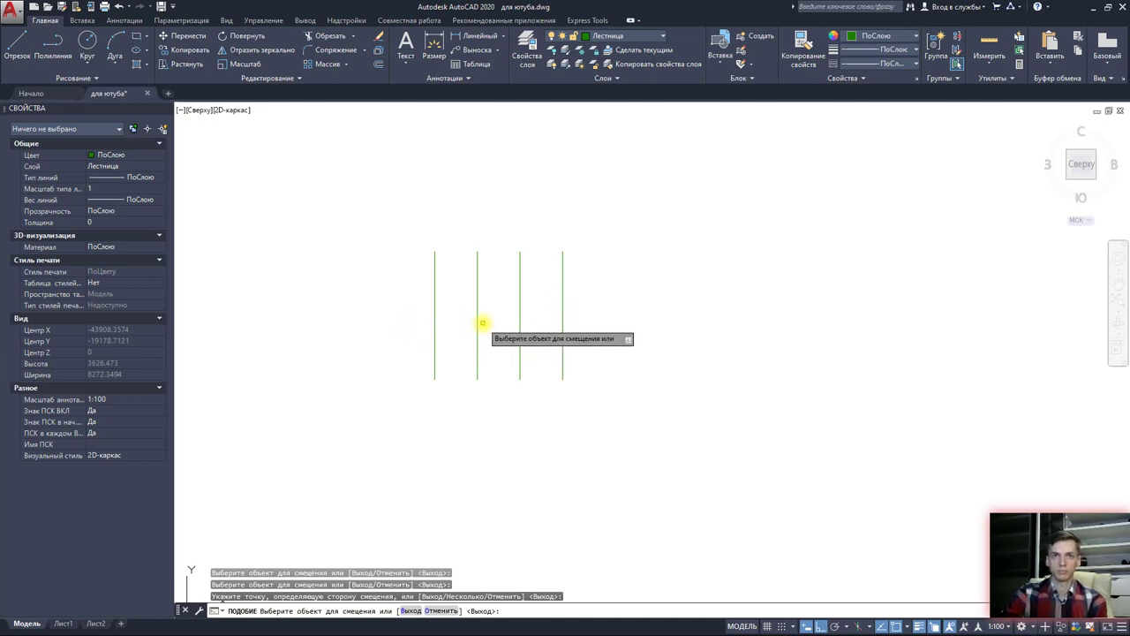
# Step: Offset three more copies to reach seven parallel lines, then end Offset
pyautogui.click(562, 319)
pyautogui.click(606, 323)
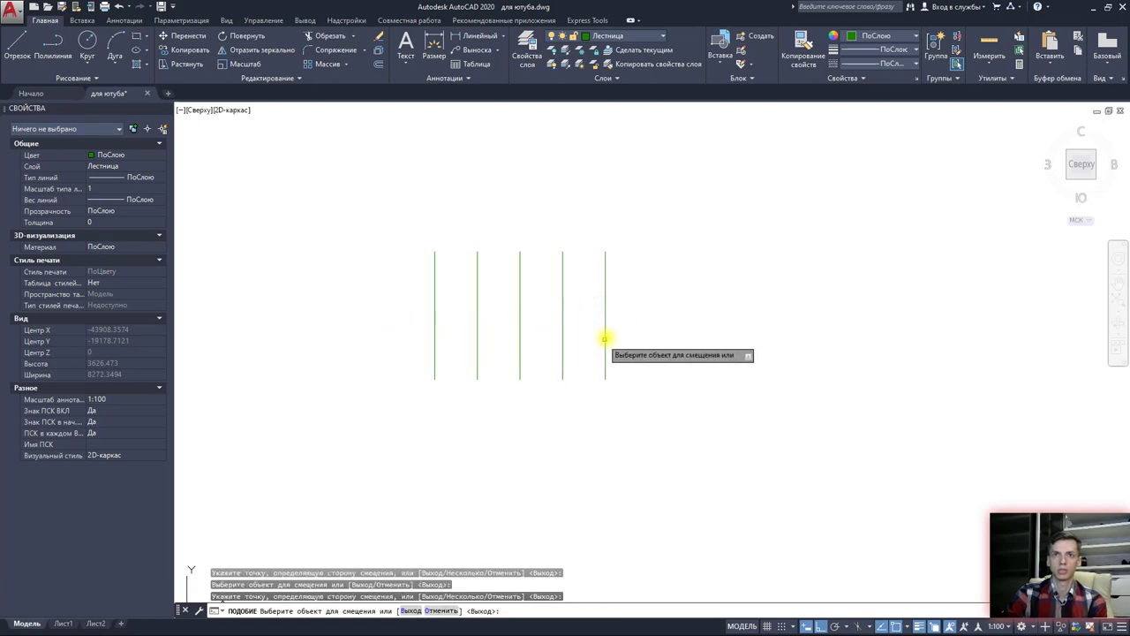
pyautogui.click(606, 327)
pyautogui.click(681, 329)
pyautogui.click(648, 325)
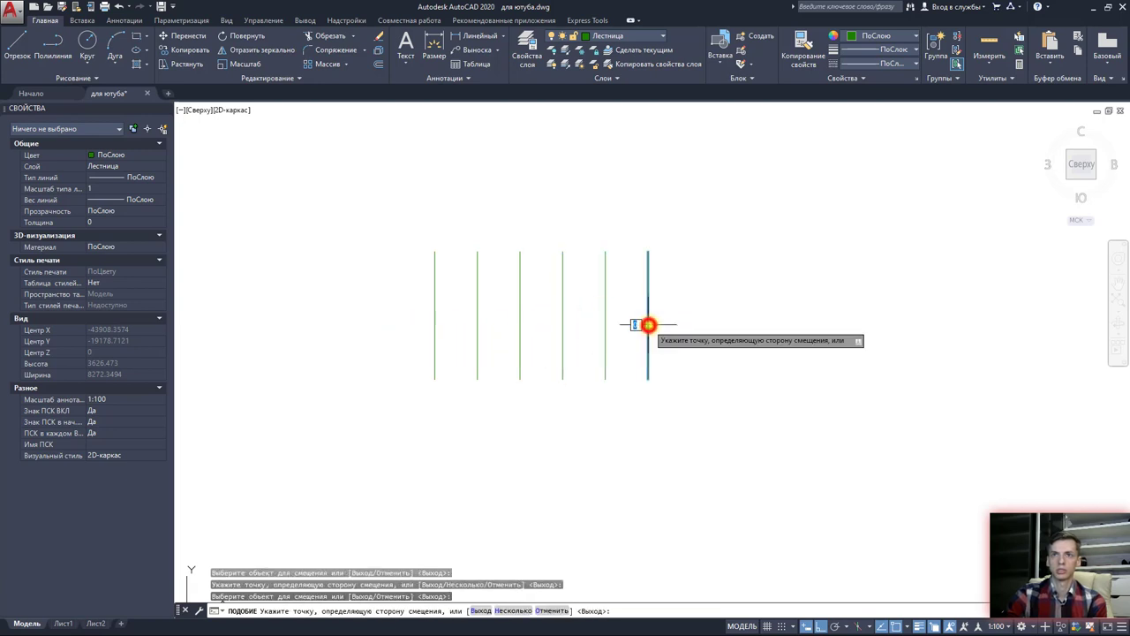
pyautogui.click(699, 327)
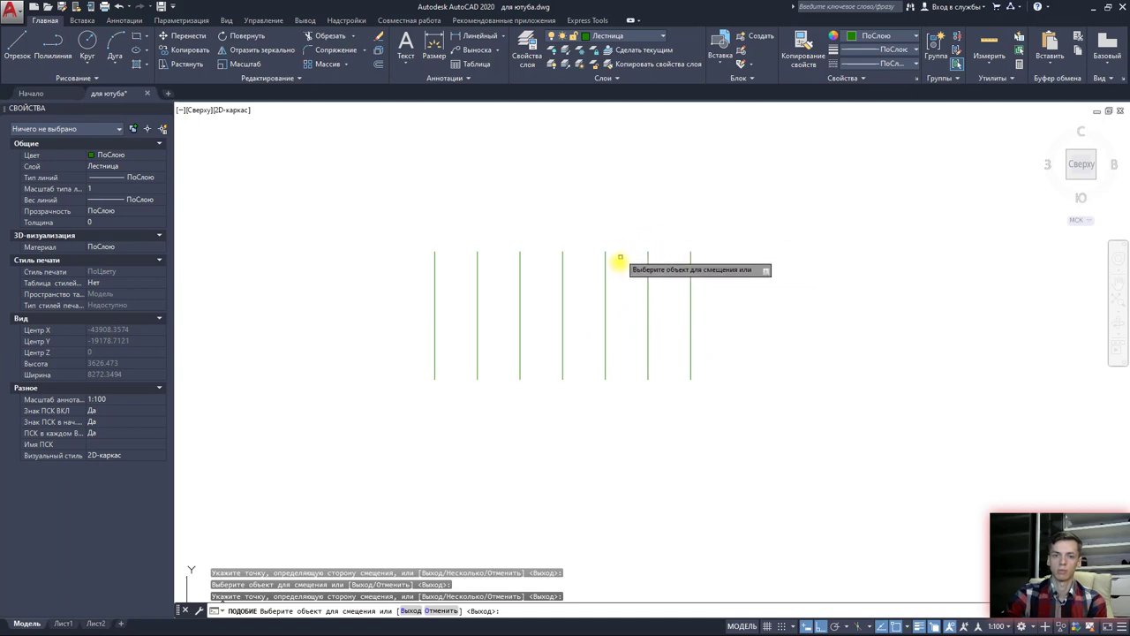
pyautogui.moveTo(620, 257); pyautogui.dragTo(615, 286, button='middle')
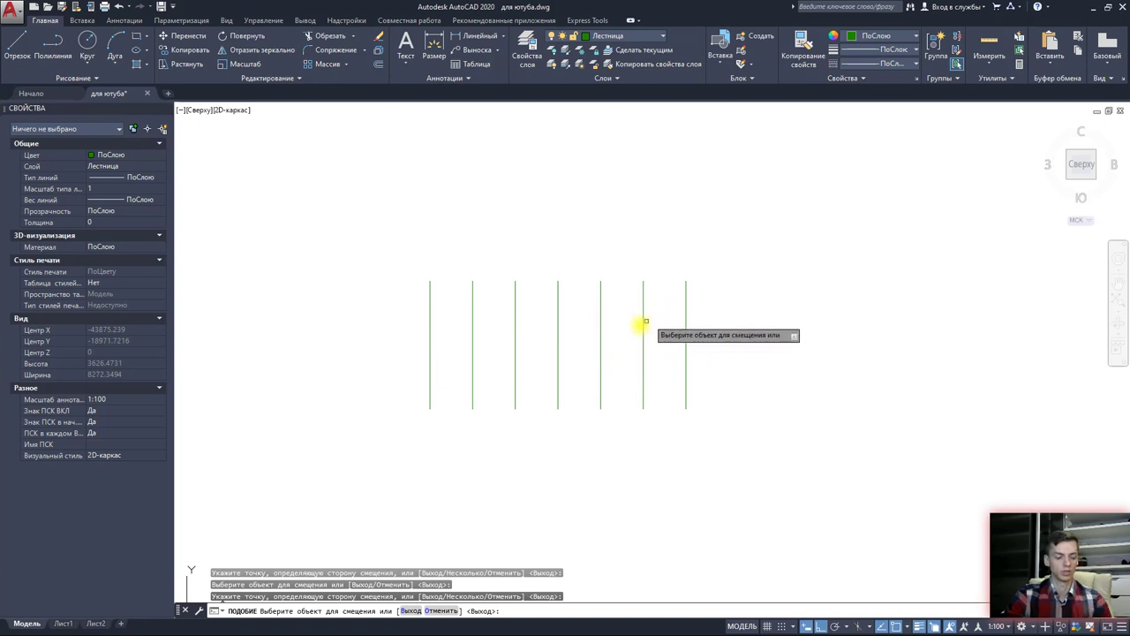
pyautogui.press('Escape')
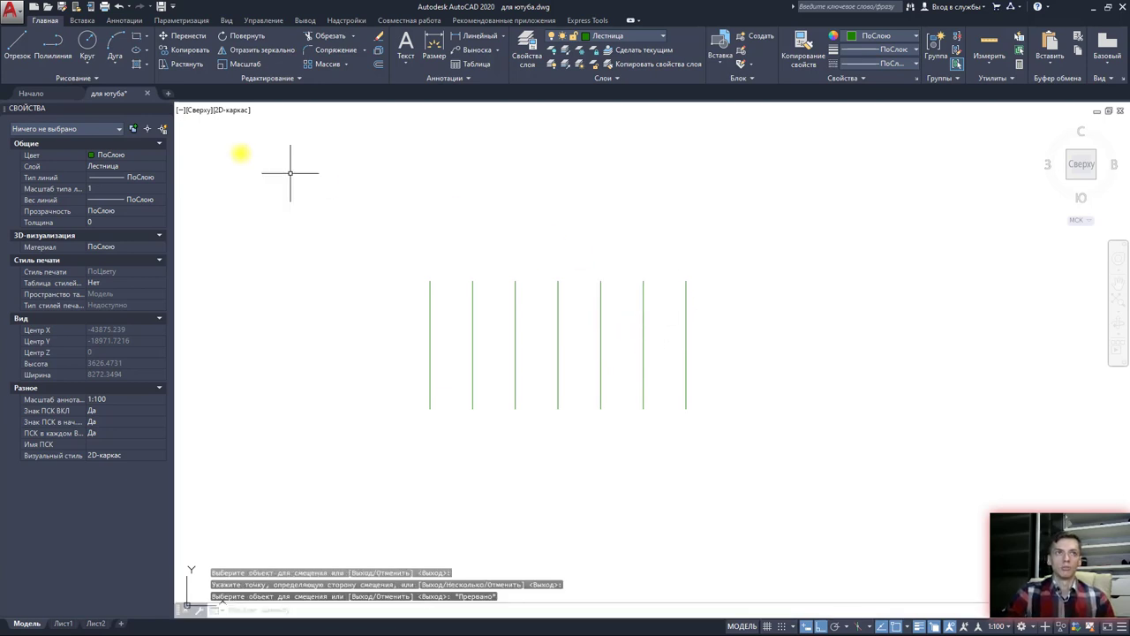
# Step: Draw the bottom horizontal line joining the first and seventh verticals
pyautogui.click(18, 44)
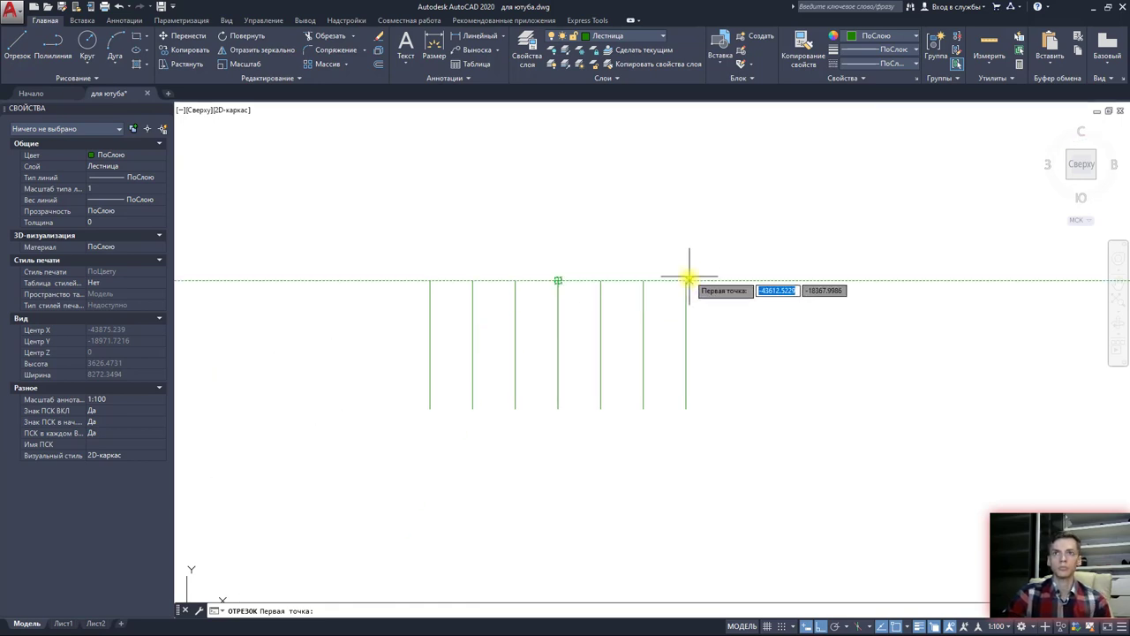
pyautogui.press('Escape')
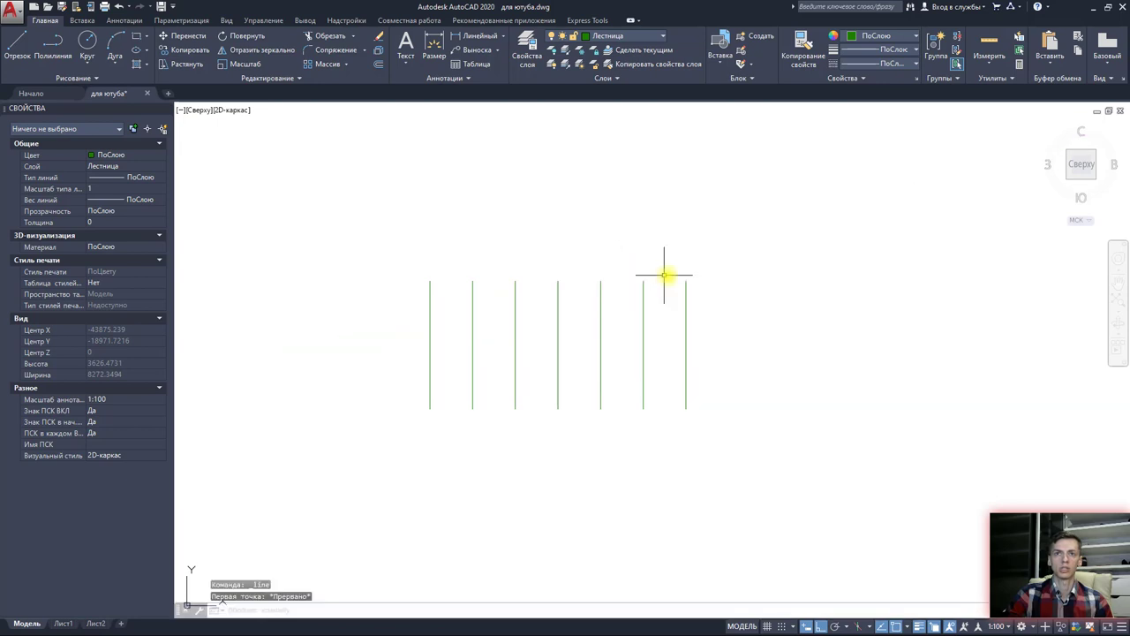
pyautogui.press('Return')
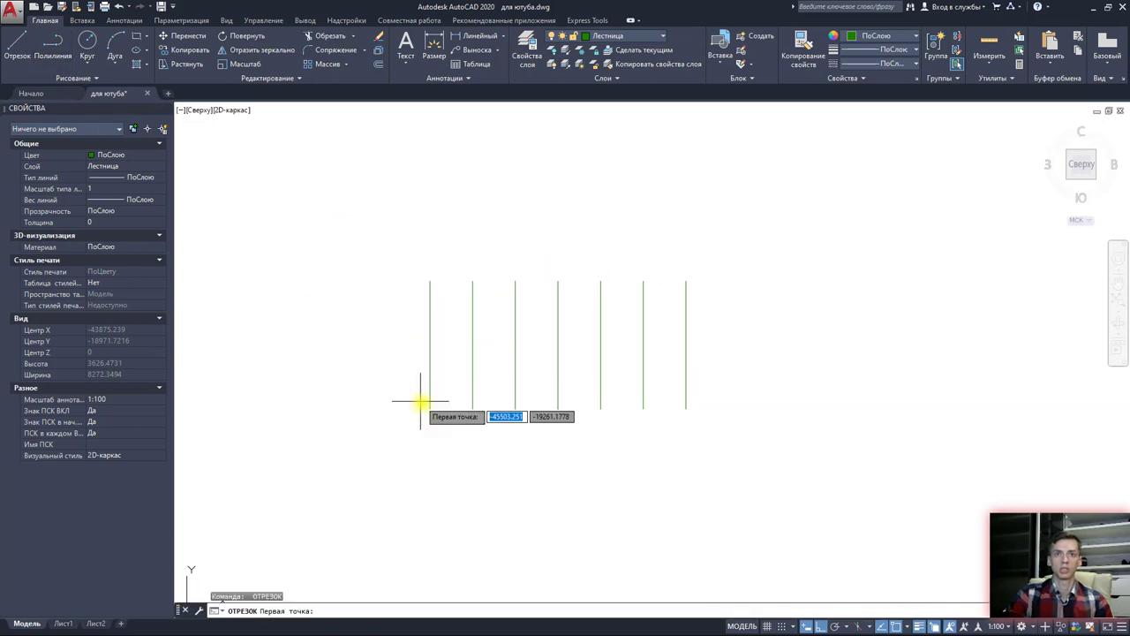
pyautogui.click(430, 407)
pyautogui.click(686, 408)
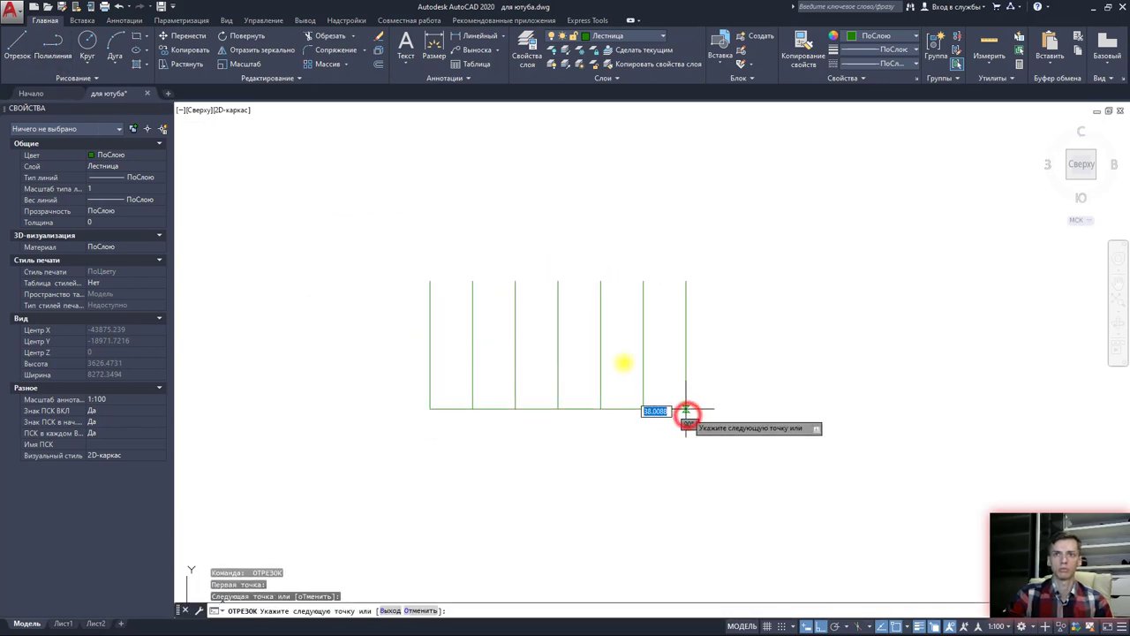
pyautogui.press('Escape')
# Step: Draw the matching top line and window-select all nine lines
pyautogui.press('Return')
pyautogui.click(430, 281)
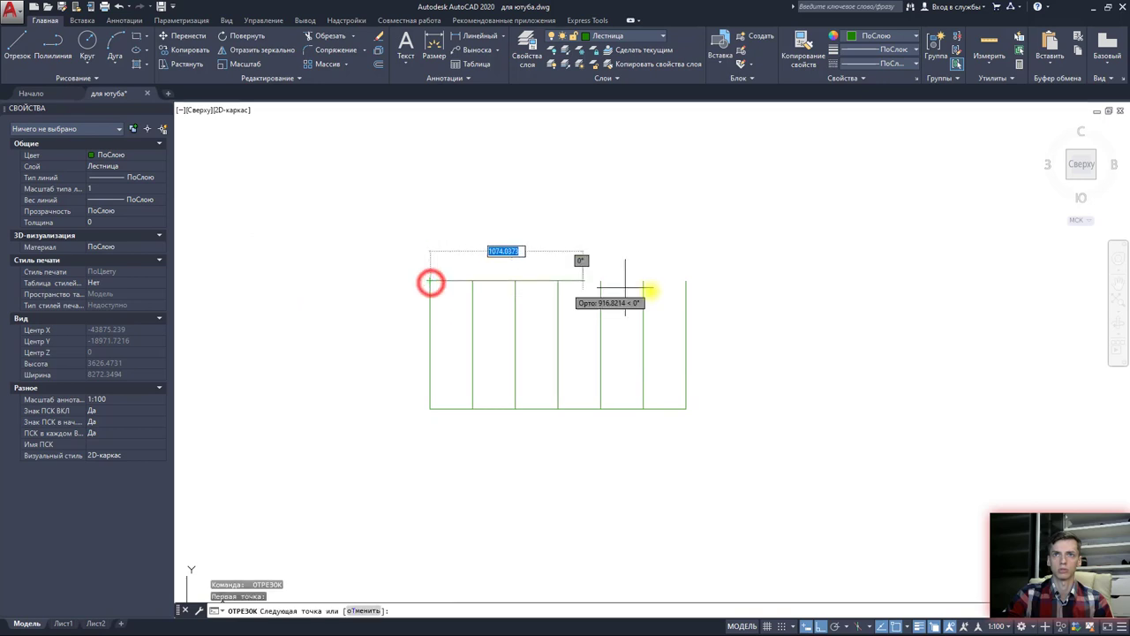
pyautogui.click(686, 281)
pyautogui.press('Escape')
pyautogui.moveTo(723, 351); pyautogui.dragTo(648, 368, button='middle')
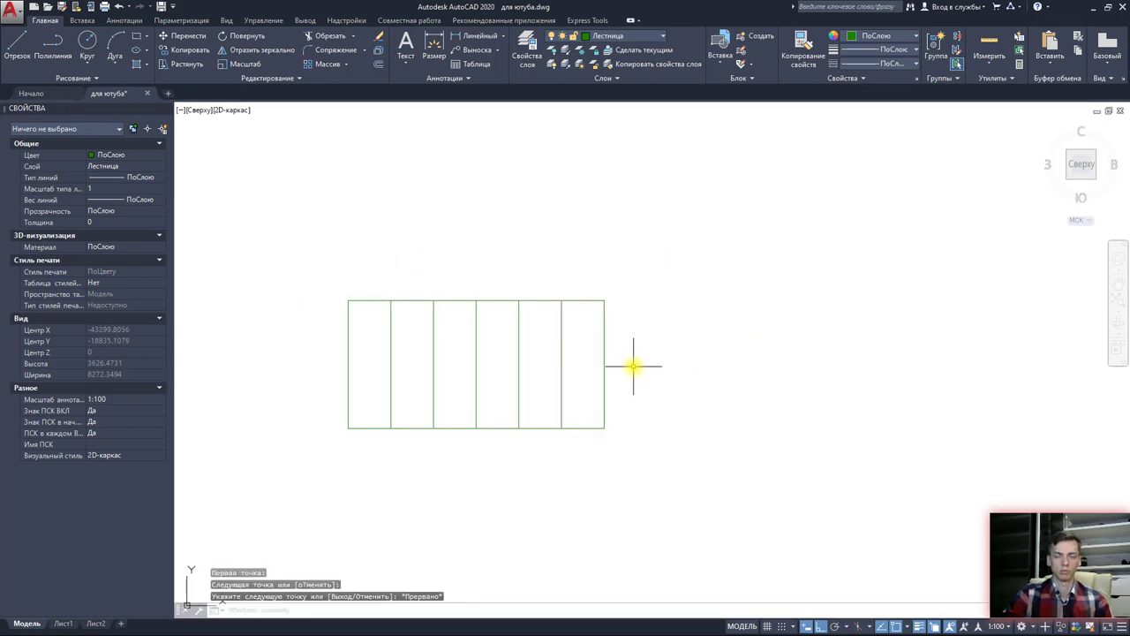
pyautogui.click(309, 245)
pyautogui.click(635, 488)
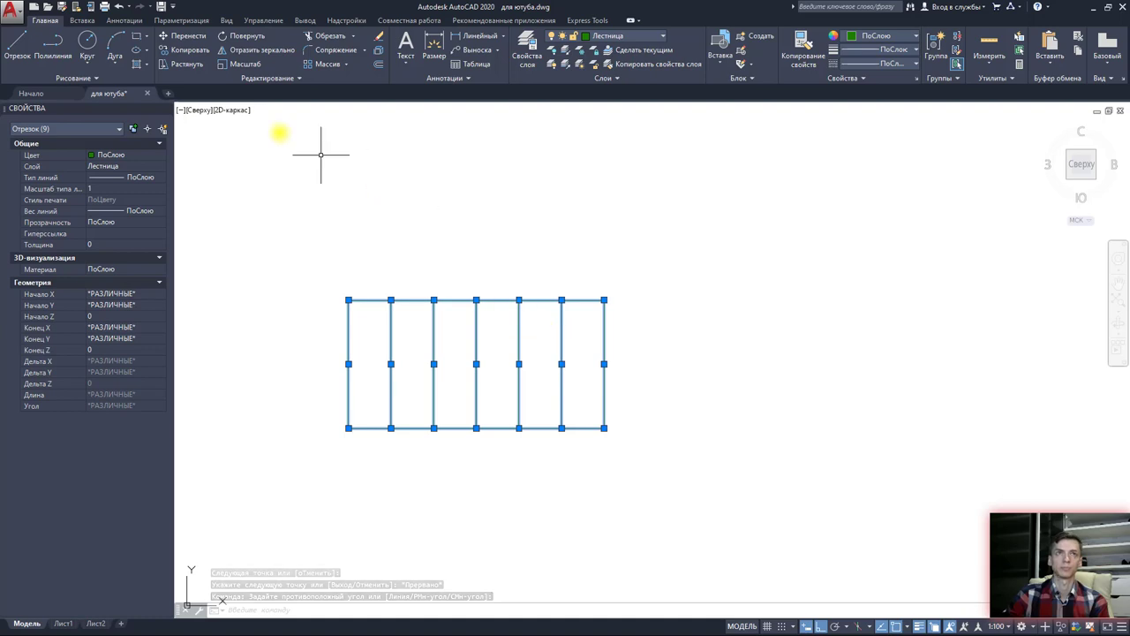
# Step: Copy the six-bay tread frame directly above the original
pyautogui.click(190, 50)
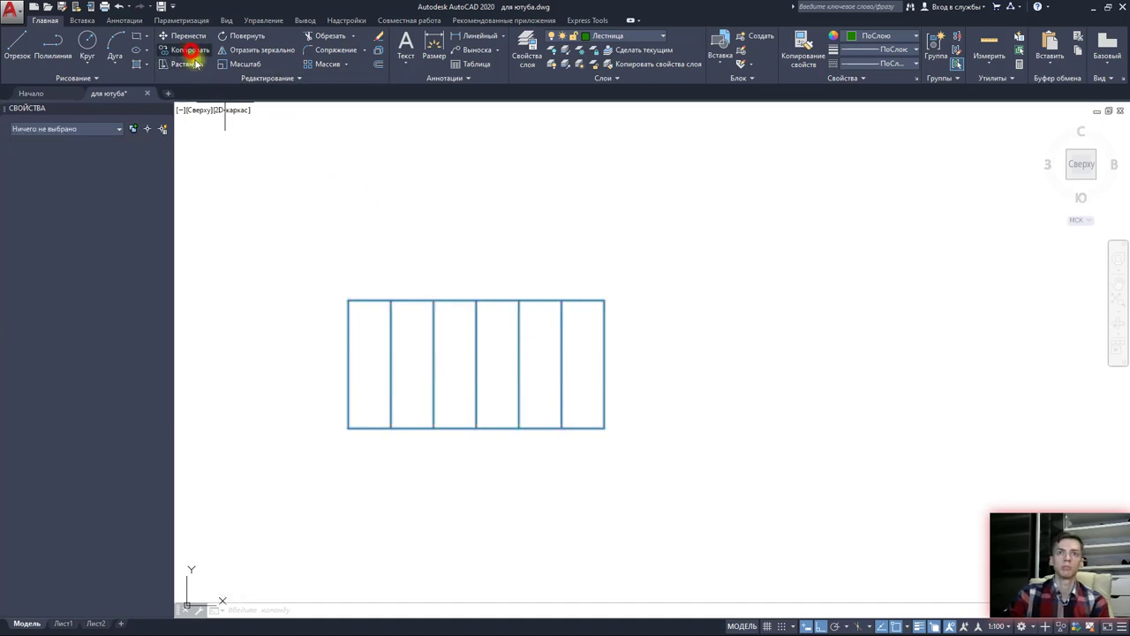
pyautogui.click(605, 429)
pyautogui.click(605, 301)
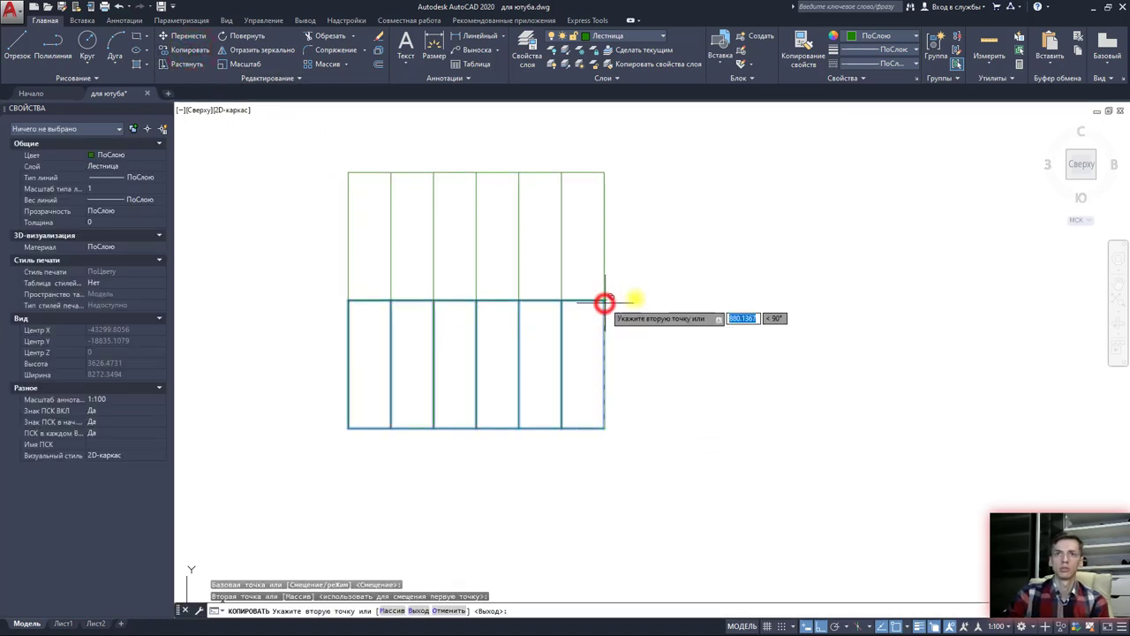
pyautogui.press('Escape')
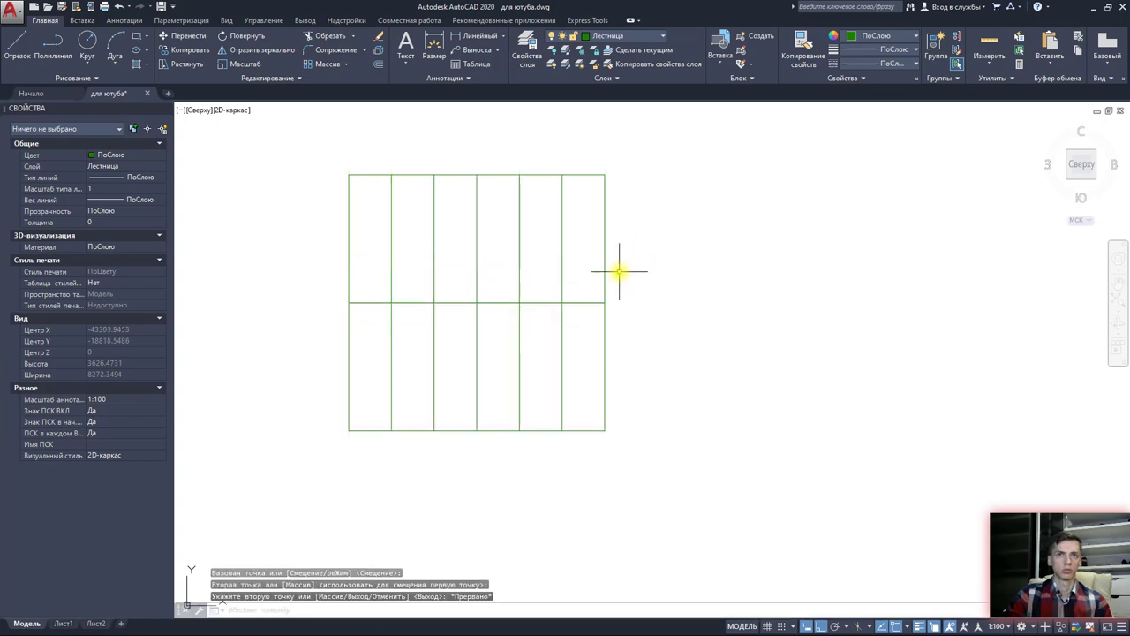
# Step: Move the upper copy of the treads by 100 to open a gap
pyautogui.click(310, 165)
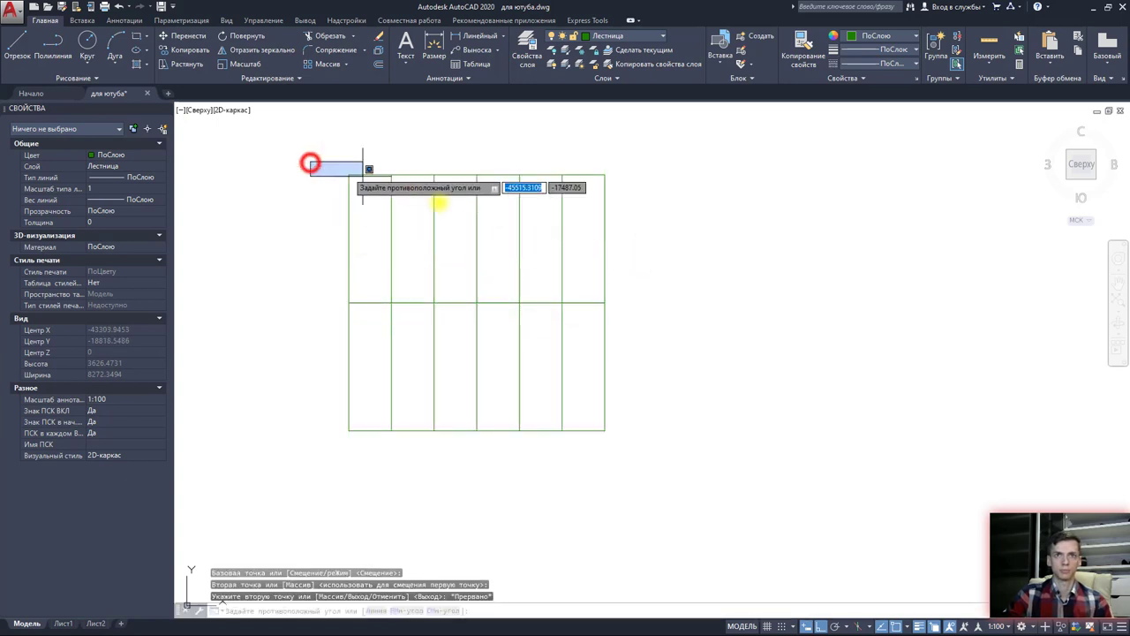
pyautogui.click(651, 303)
pyautogui.scroll(2, 558, 280)
pyautogui.moveTo(563, 298); pyautogui.dragTo(566, 309, button='middle')
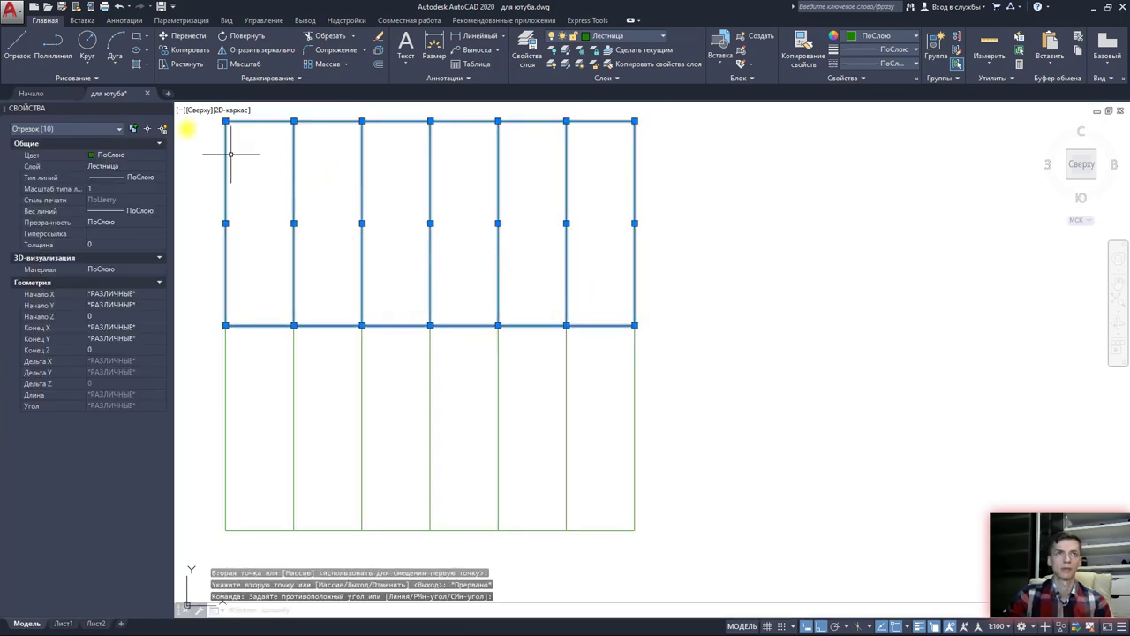
pyautogui.click(175, 40)
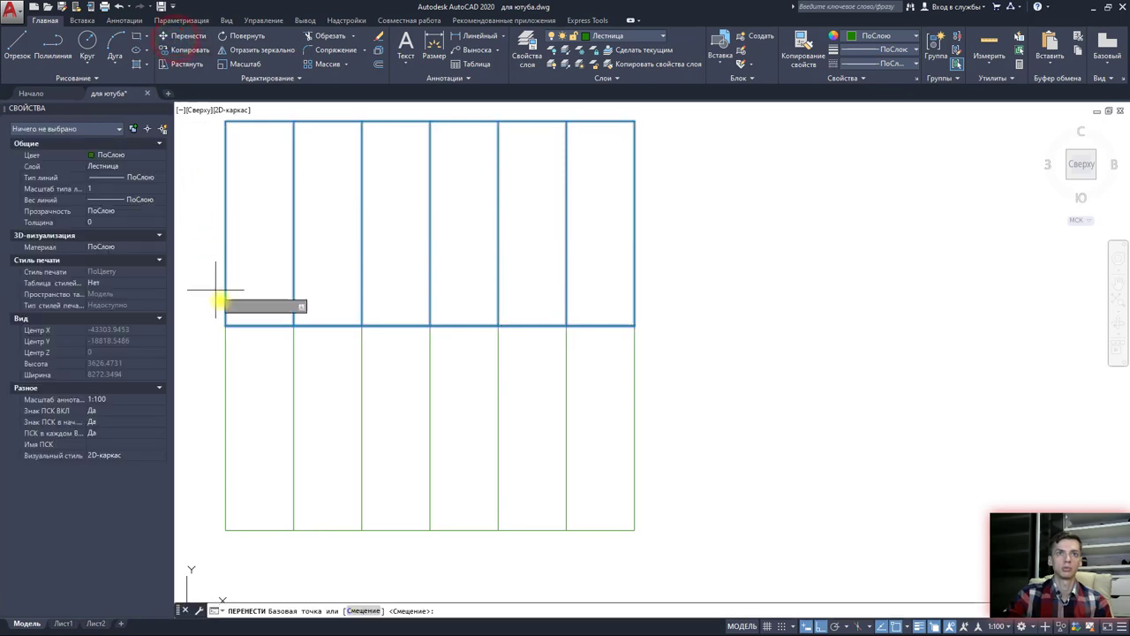
pyautogui.click(225, 325)
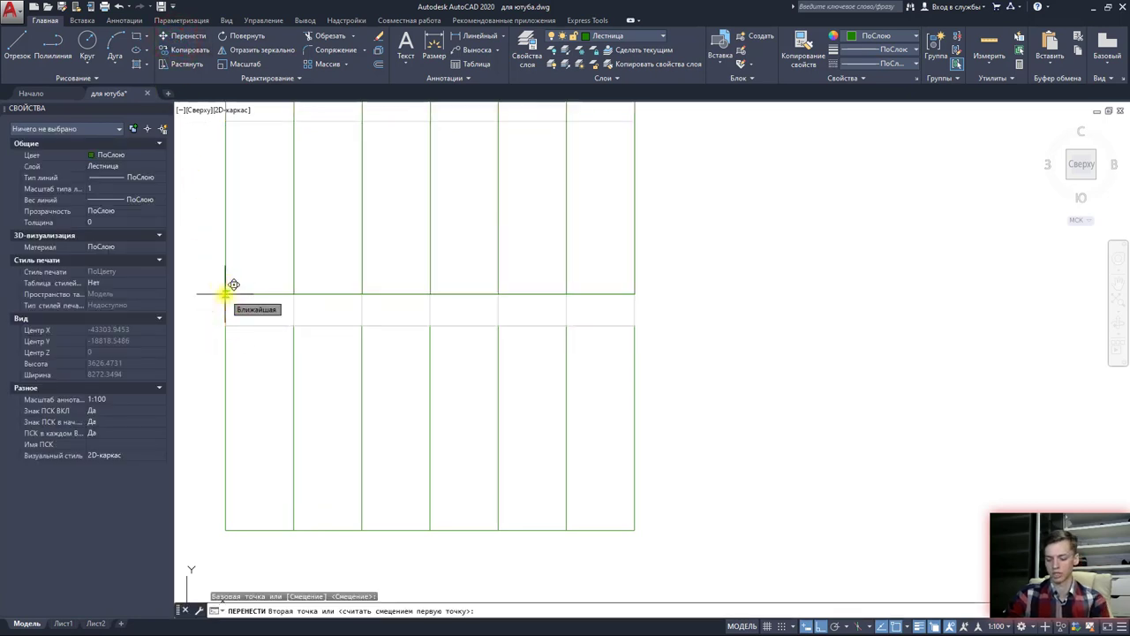
pyautogui.write('100')
pyautogui.press('Return')
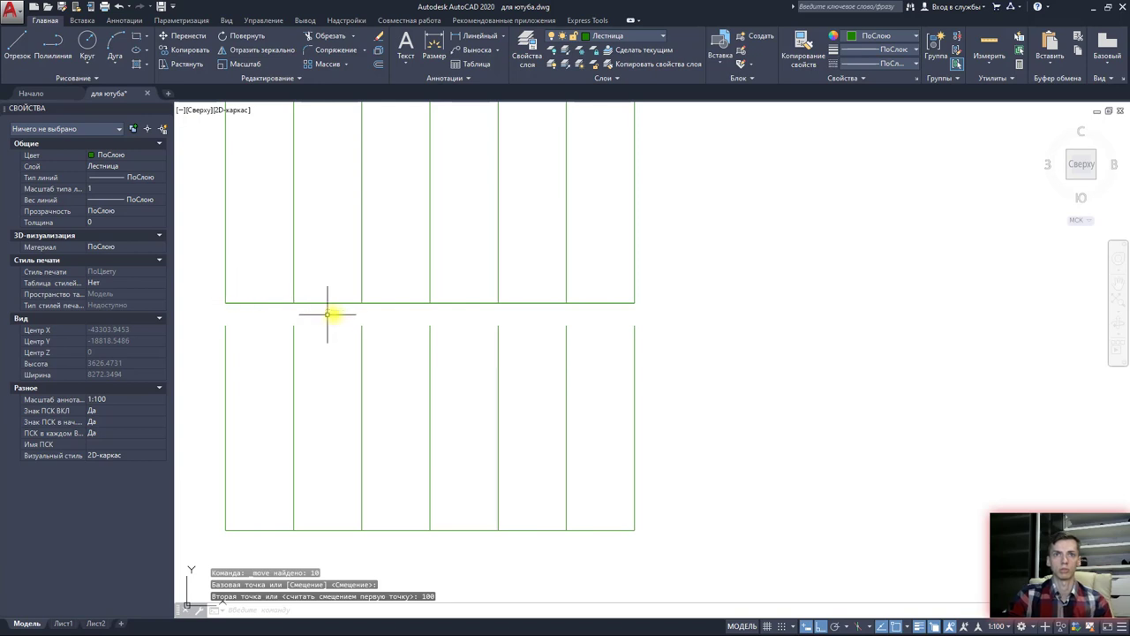
# Step: Reposition the horizontal line between the two flights
pyautogui.click(371, 303)
pyautogui.click(430, 303)
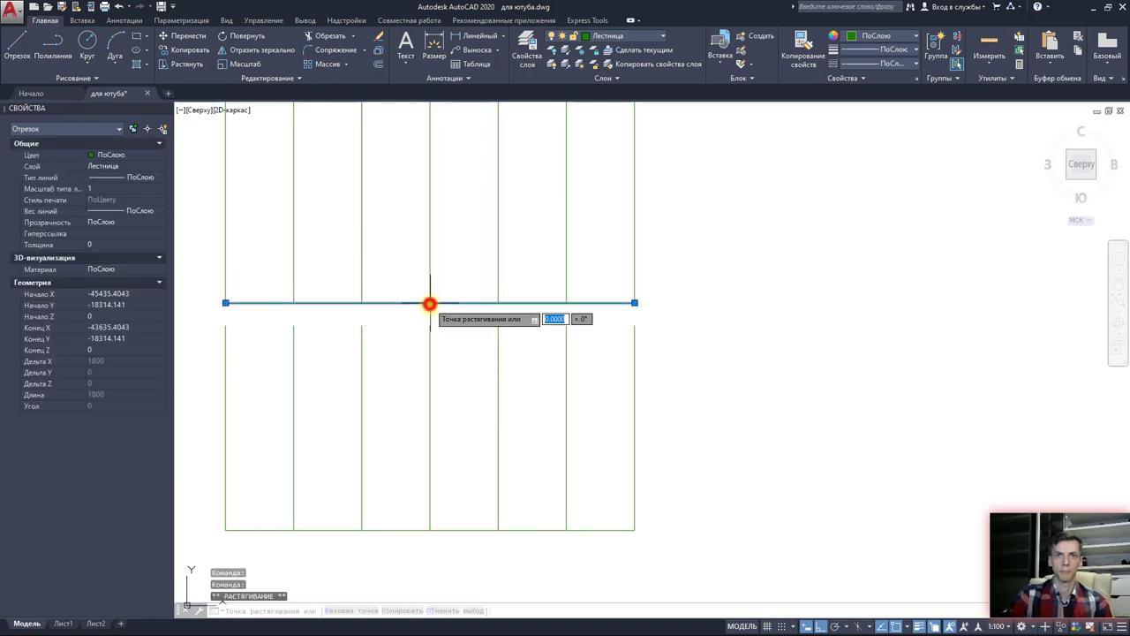
pyautogui.click(430, 326)
pyautogui.press('Escape')
pyautogui.scroll(-2, 574, 336)
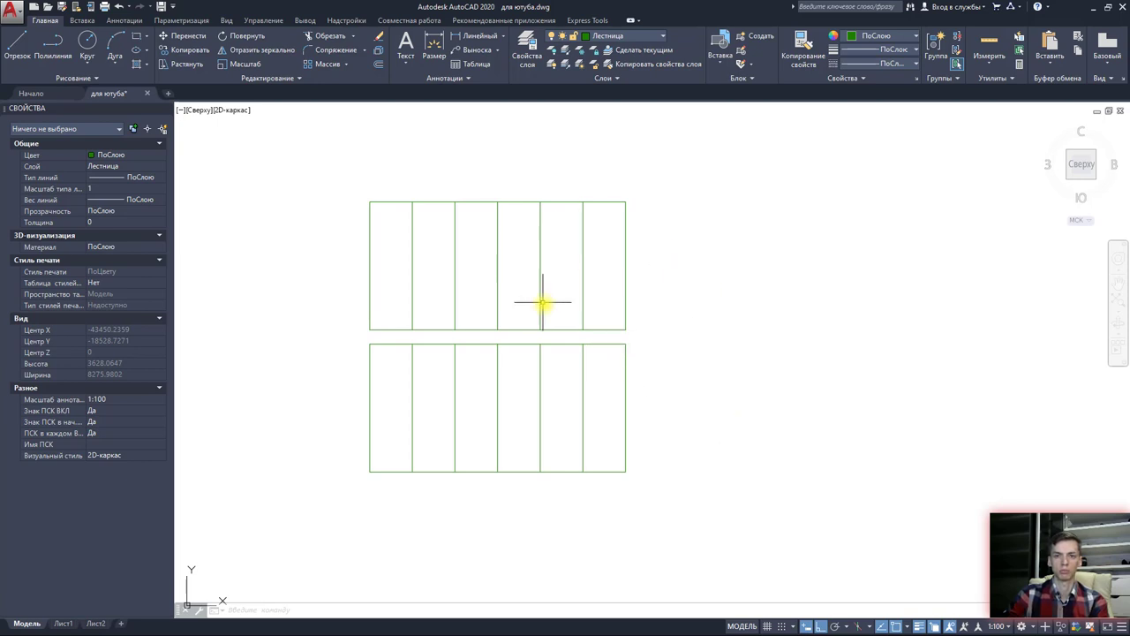
# Step: Slant the upper flight's rightmost tread by moving its top end right
pyautogui.click(623, 288)
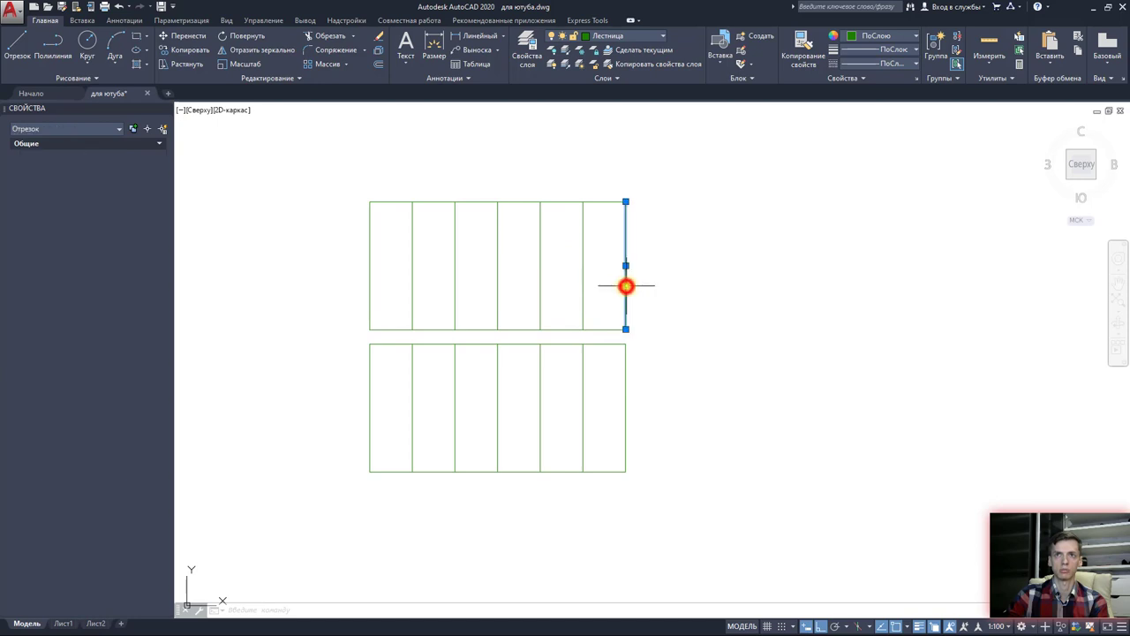
pyautogui.click(626, 202)
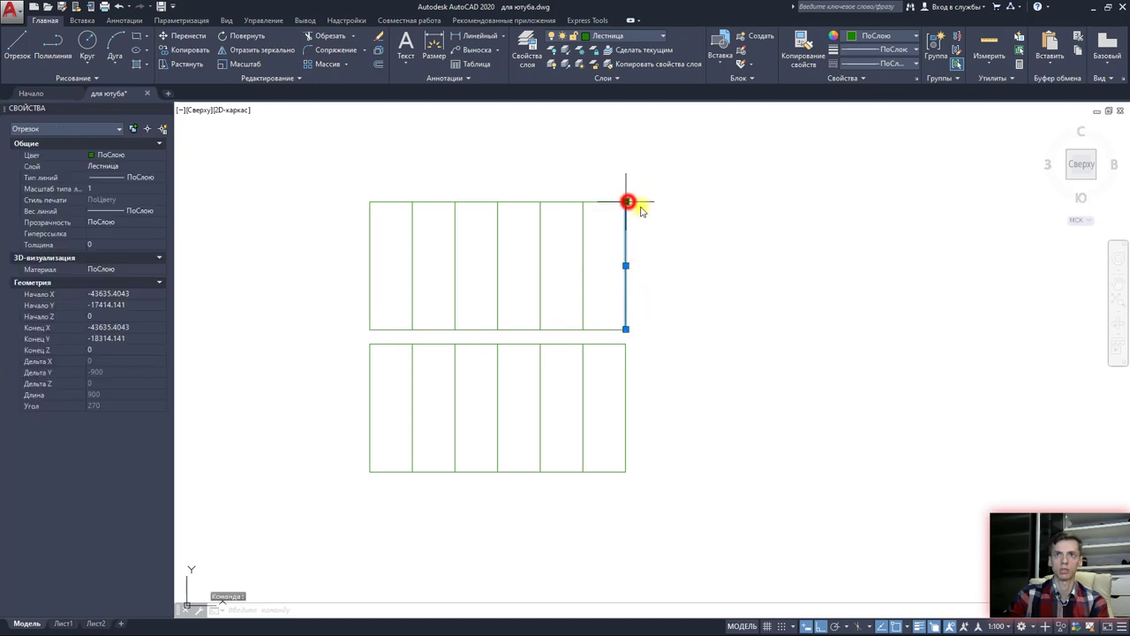
pyautogui.click(688, 201)
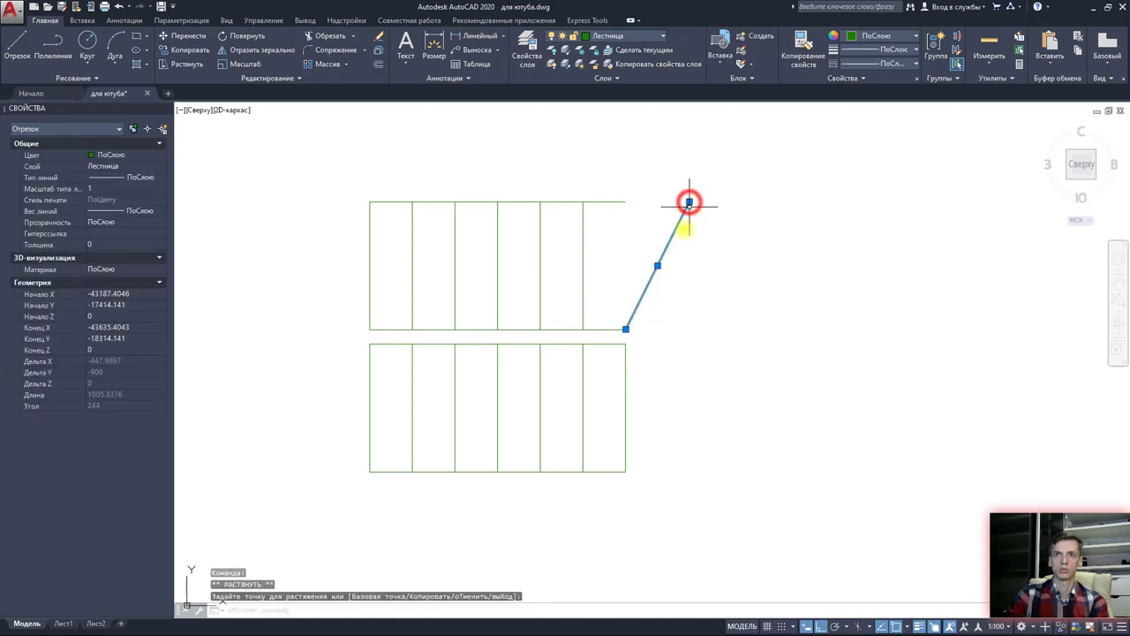
# Step: Draw the turn area's 900 top edge, right side and bottom edge with Line
pyautogui.click(16, 46)
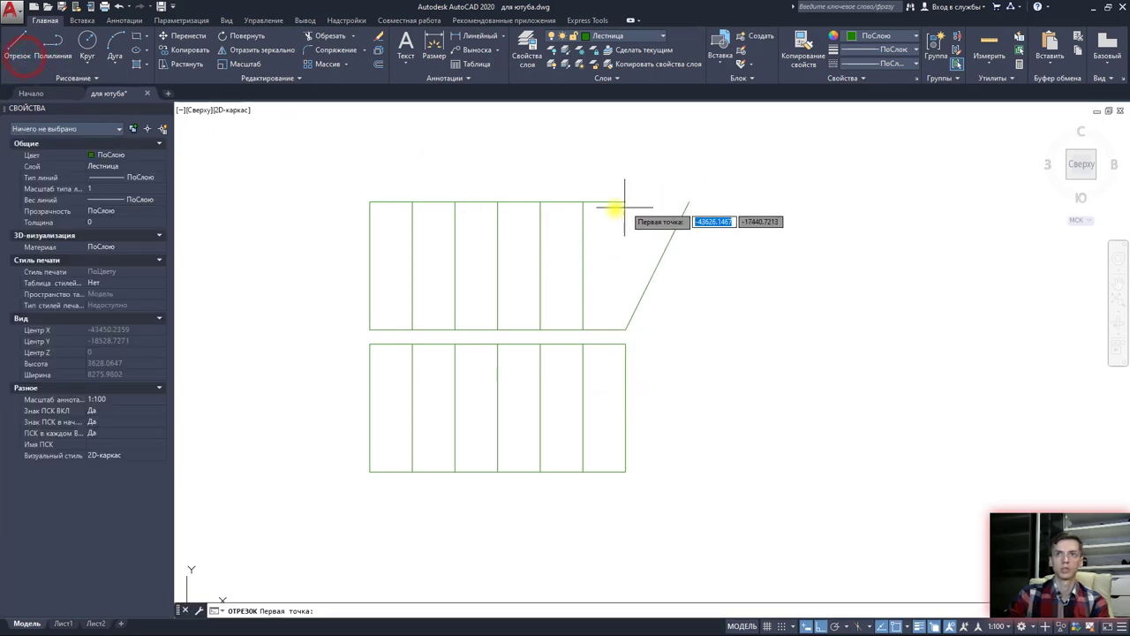
pyautogui.click(624, 202)
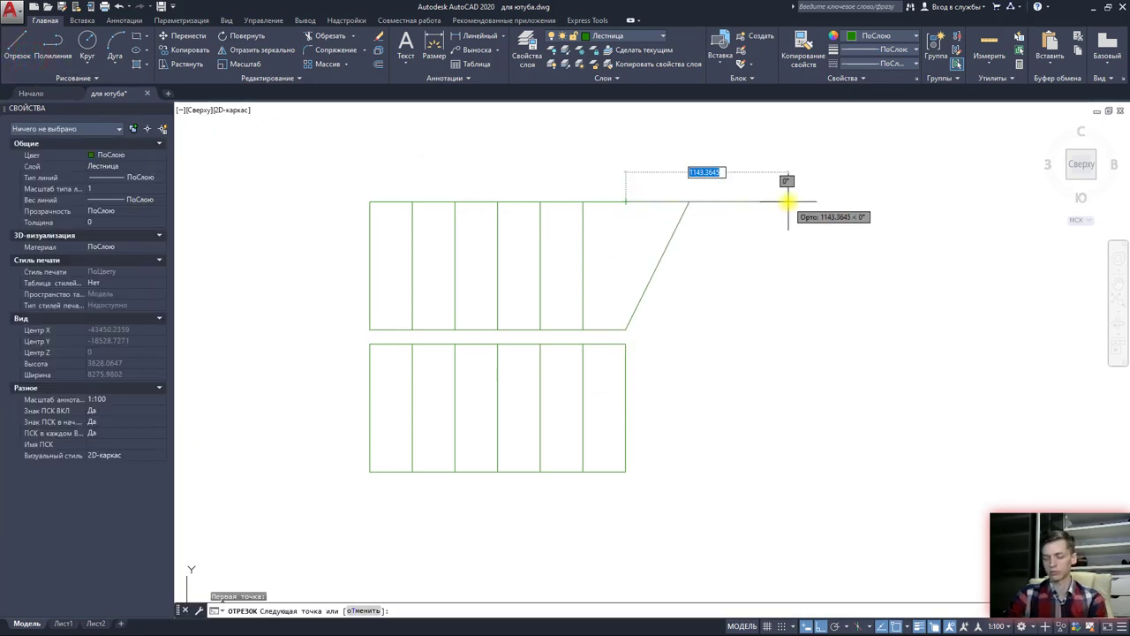
pyautogui.write('900')
pyautogui.press('Return')
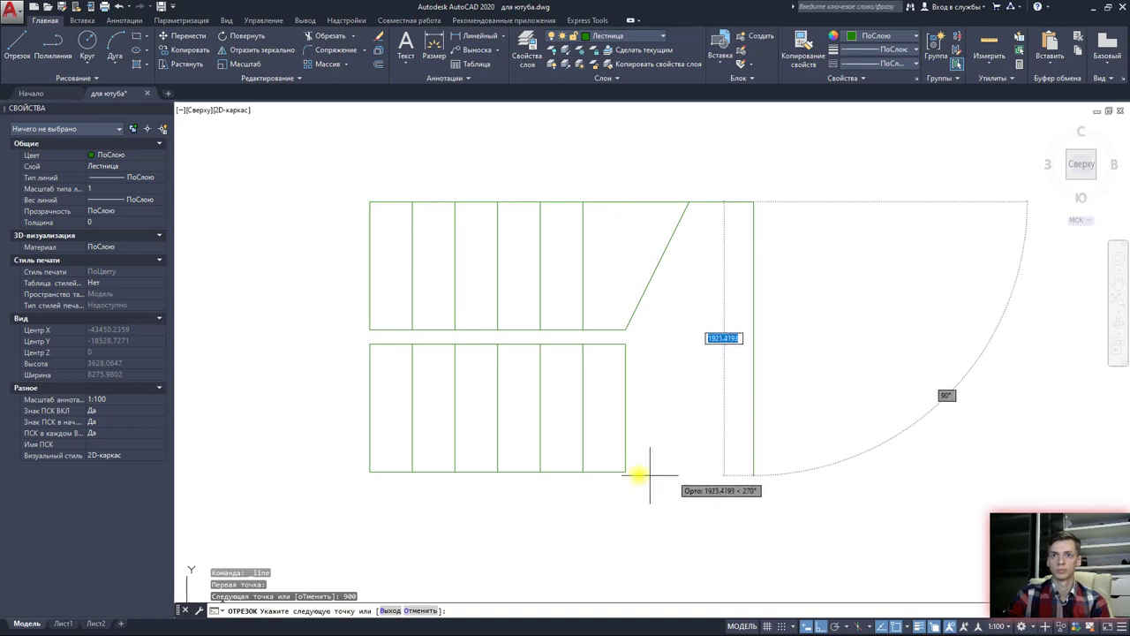
pyautogui.click(754, 472)
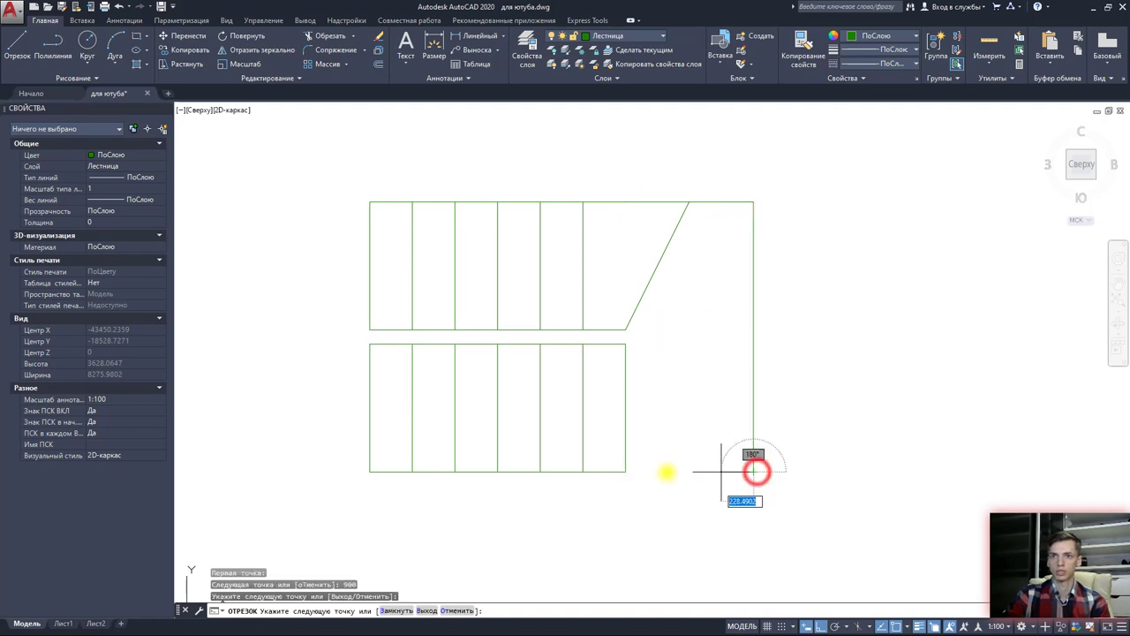
pyautogui.click(624, 471)
pyautogui.press('Escape')
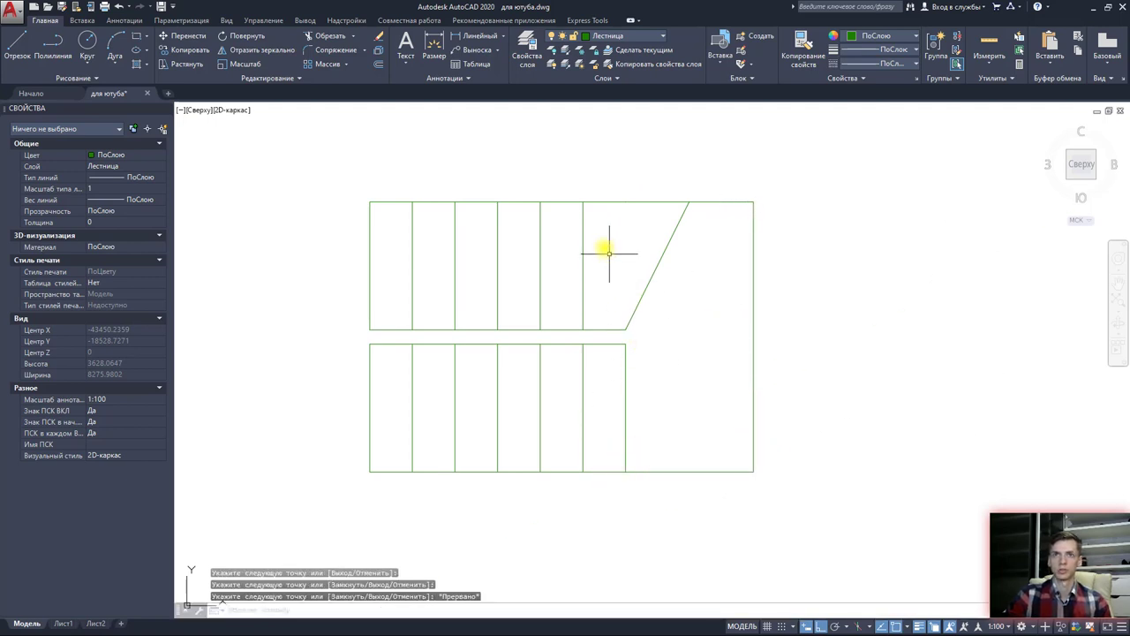
# Step: Angle the next two upper-flight treads so their top ends fan toward the turn
pyautogui.click(583, 222)
pyautogui.click(583, 202)
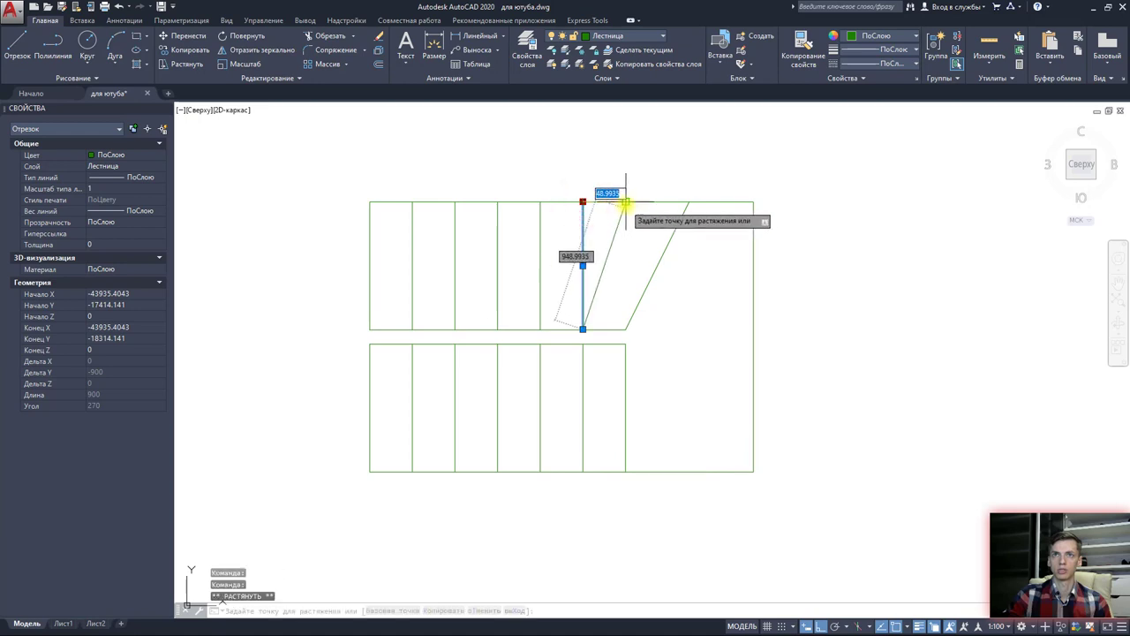
pyautogui.click(625, 202)
pyautogui.click(541, 217)
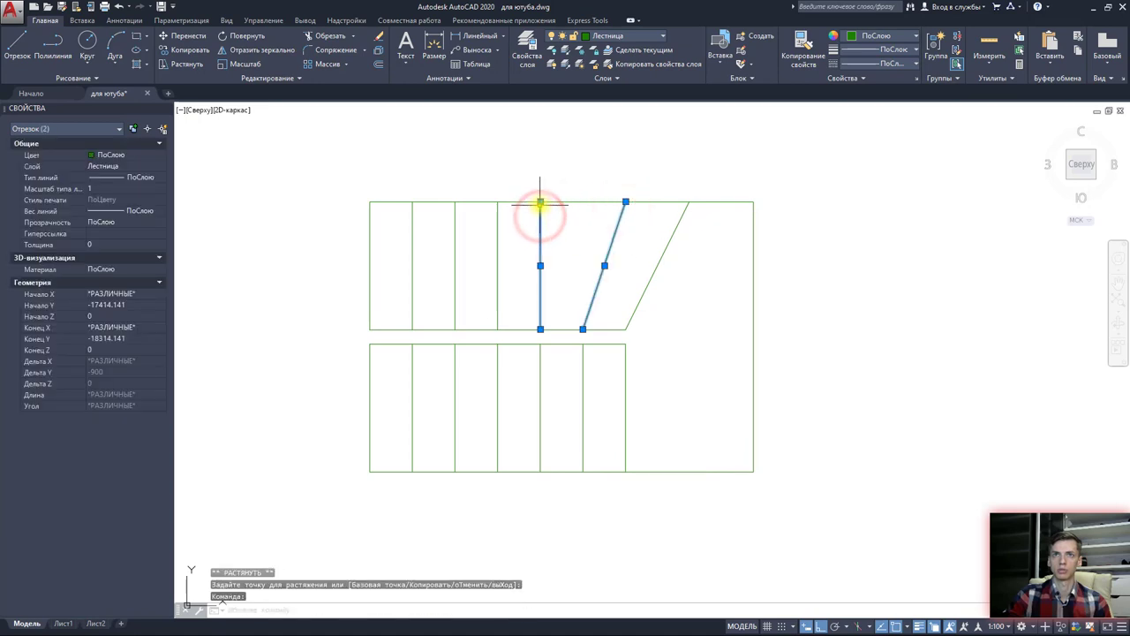
pyautogui.click(540, 202)
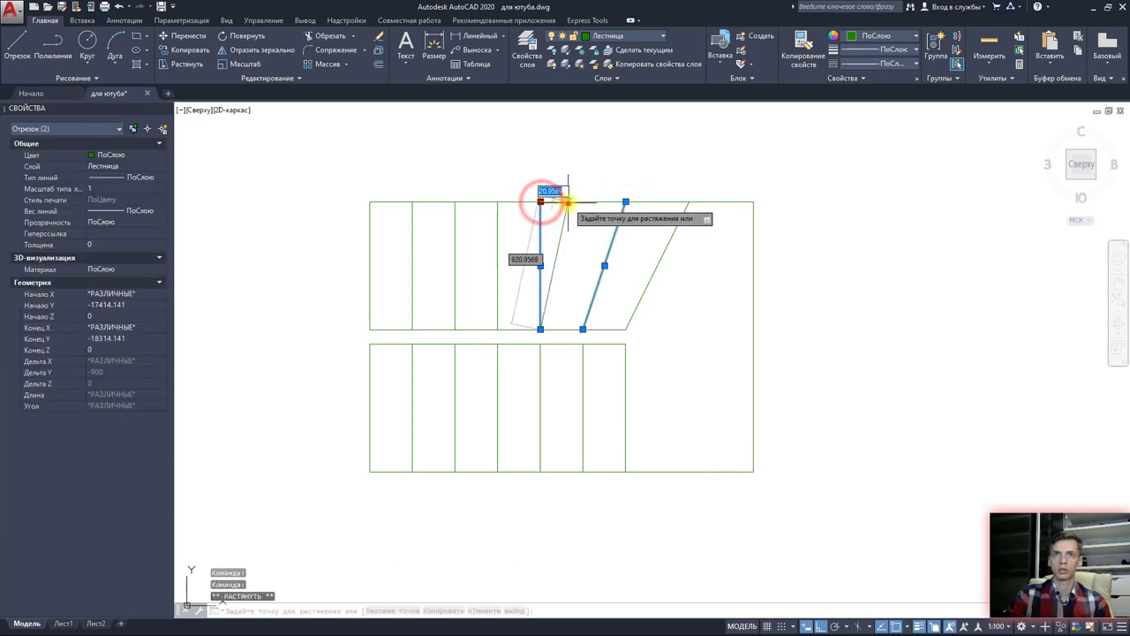
pyautogui.click(568, 202)
pyautogui.click(568, 202)
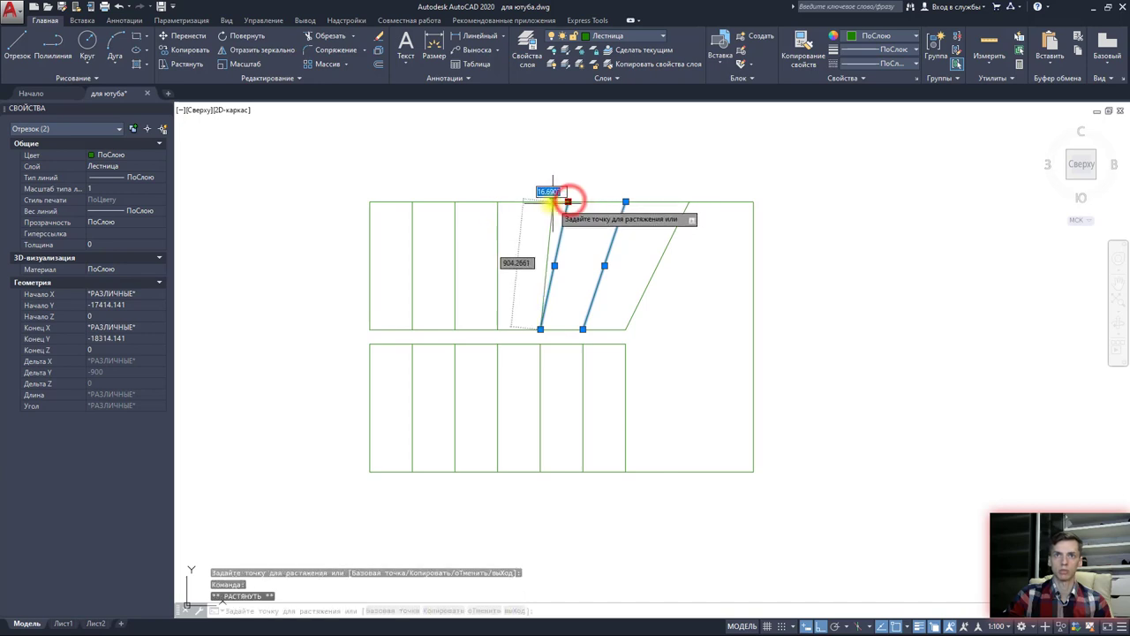
pyautogui.click(549, 203)
pyautogui.click(626, 203)
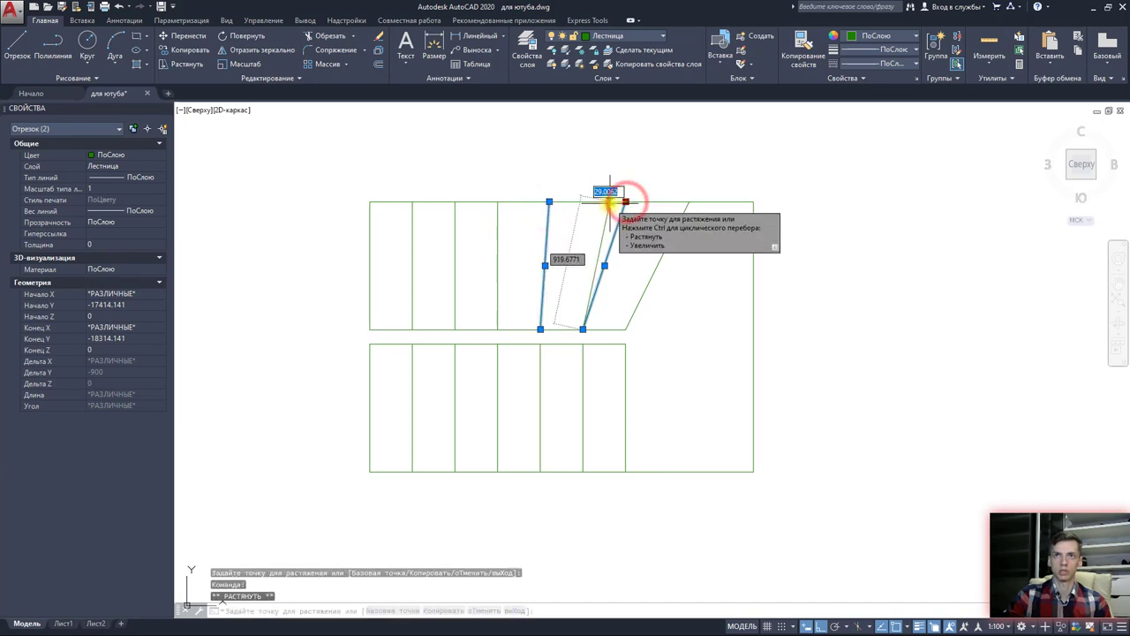
pyautogui.click(610, 203)
# Step: Angle the lower flight's three end treads by sliding their bottom ends right
pyautogui.click(627, 381)
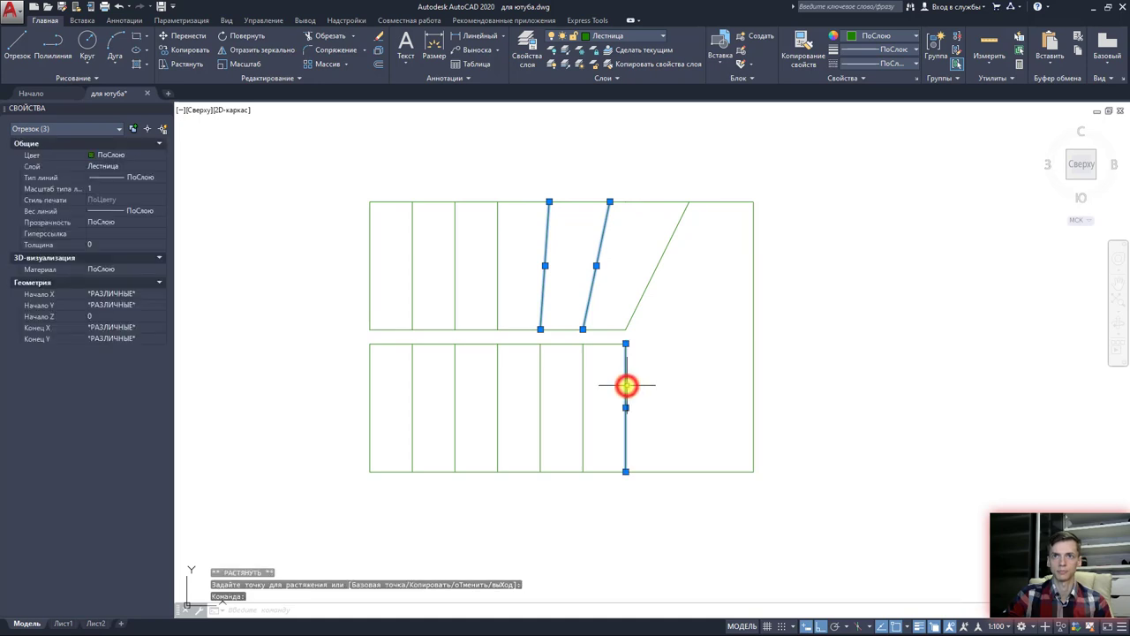
pyautogui.press('Escape')
pyautogui.click(627, 397)
pyautogui.click(627, 473)
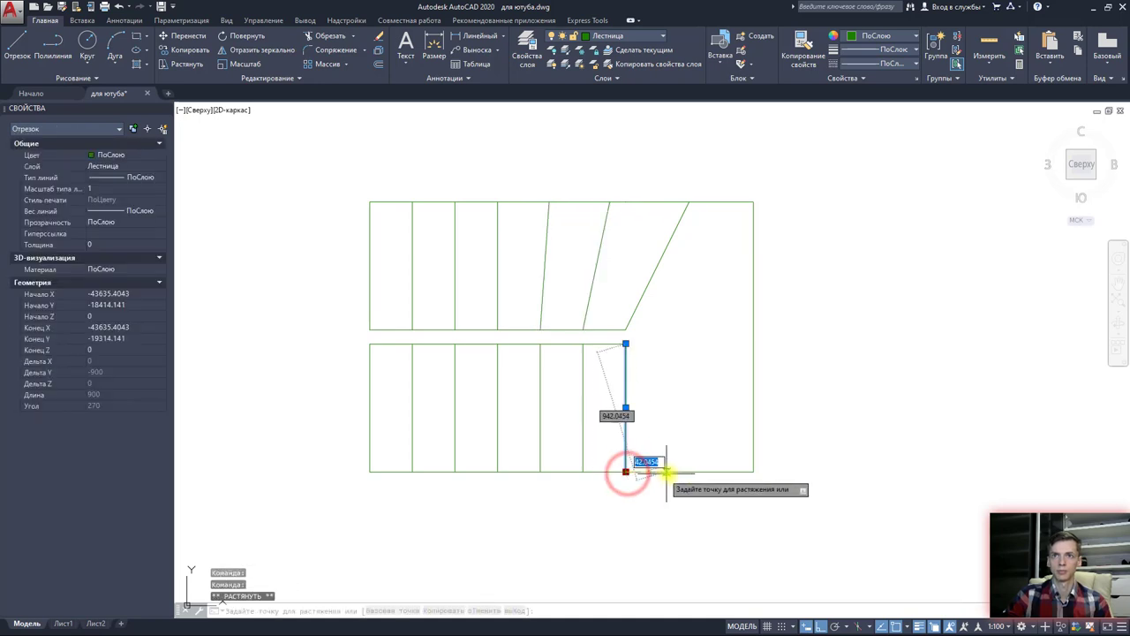
pyautogui.click(689, 472)
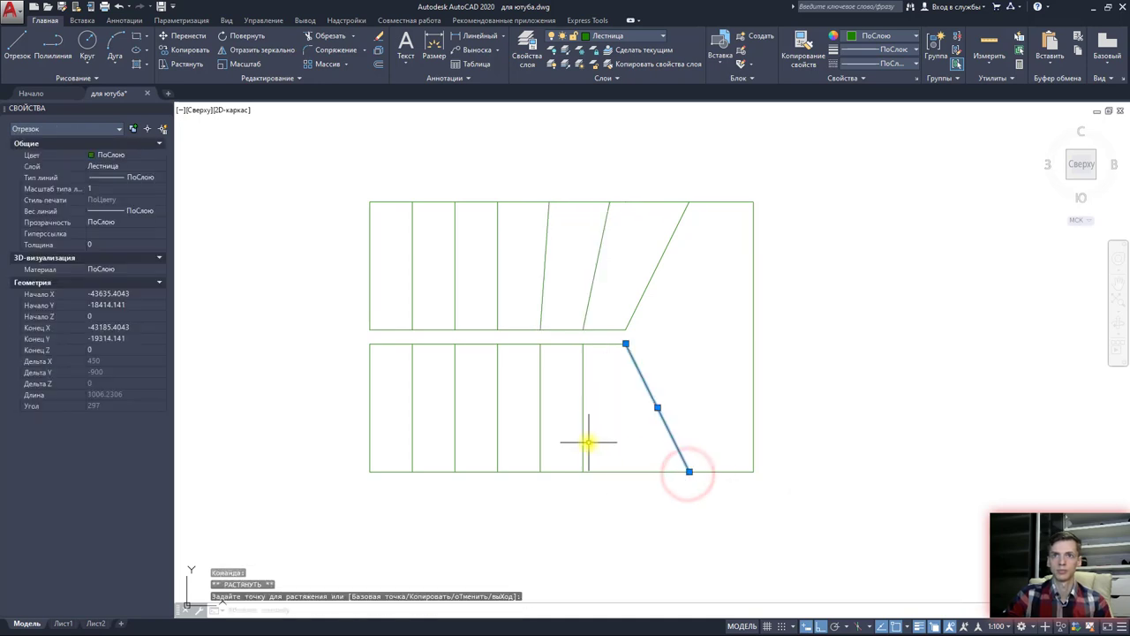
pyautogui.click(583, 444)
pyautogui.click(583, 472)
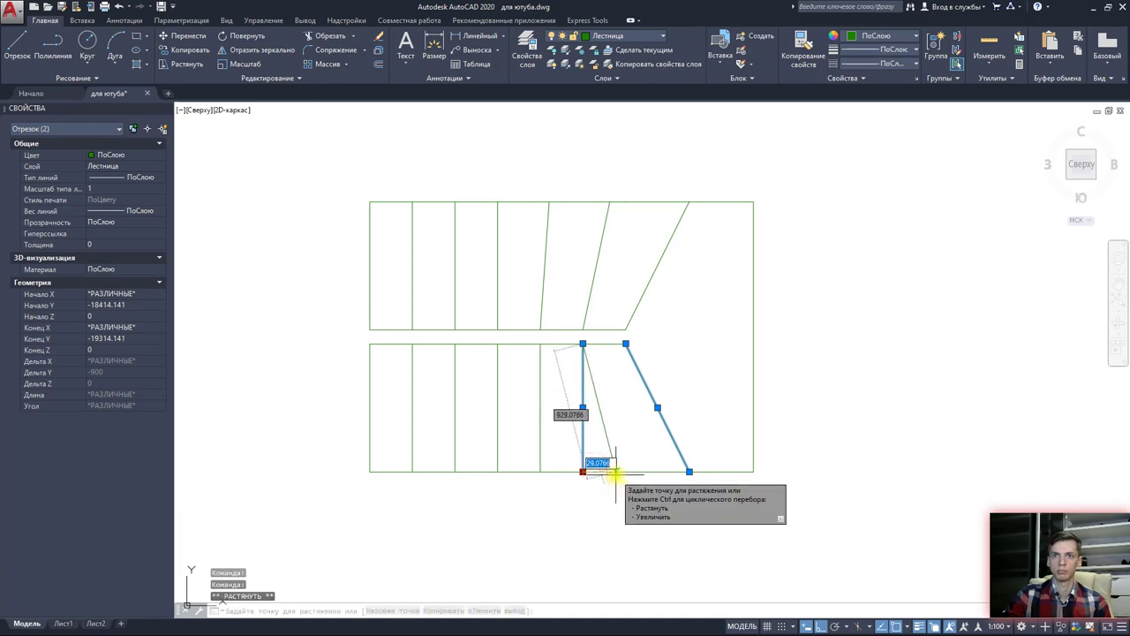
pyautogui.click(614, 472)
pyautogui.click(538, 403)
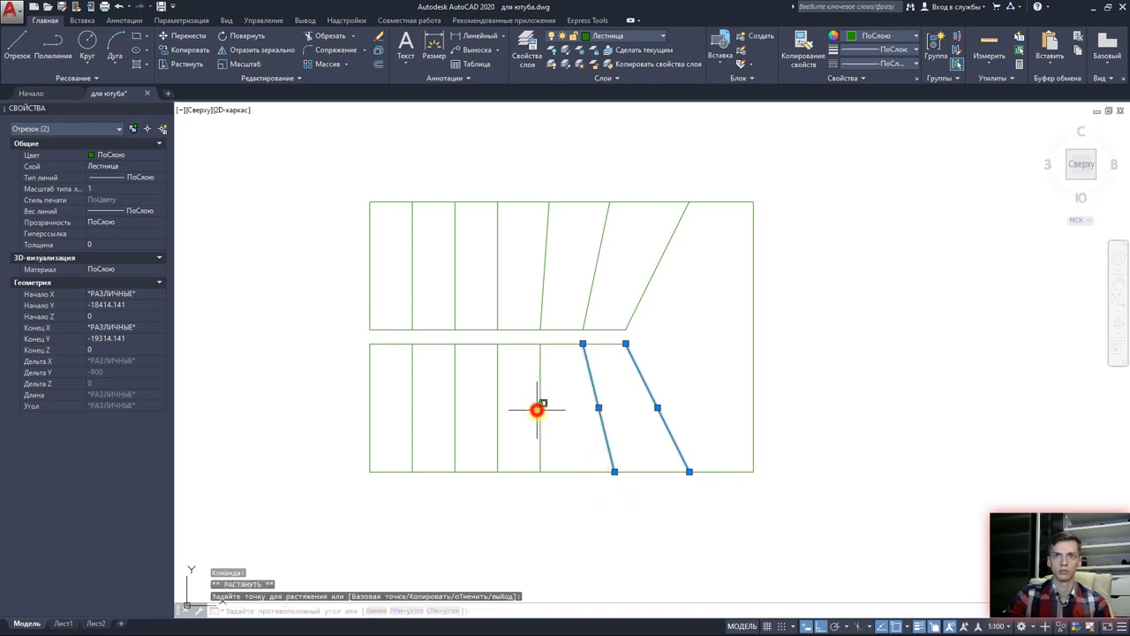
pyautogui.click(540, 437)
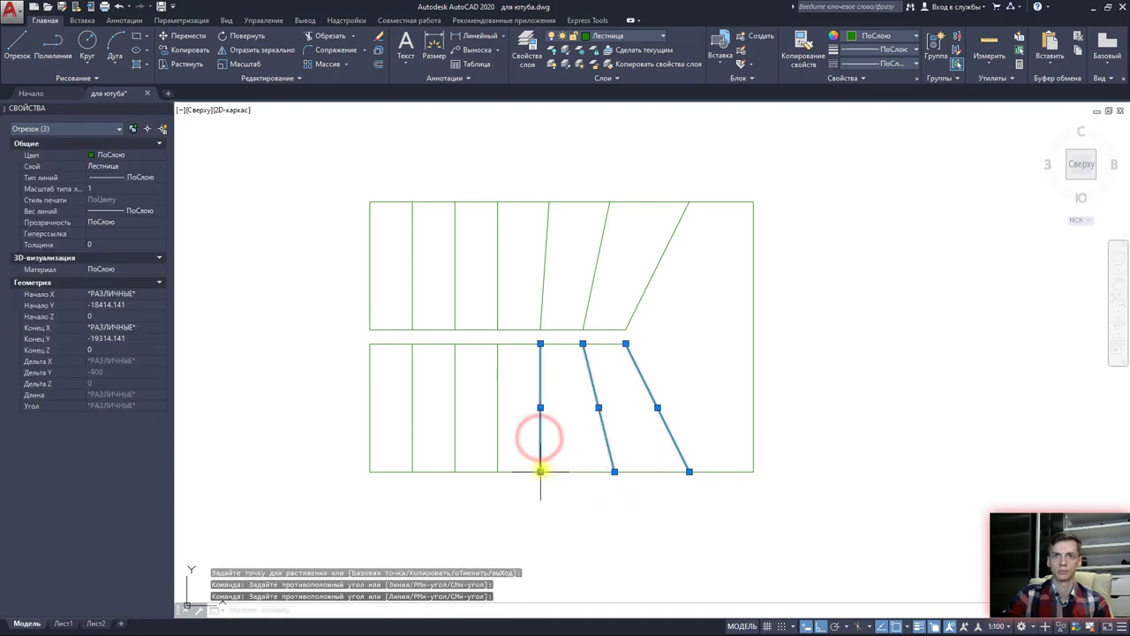
pyautogui.click(541, 471)
pyautogui.click(562, 474)
pyautogui.press('Escape')
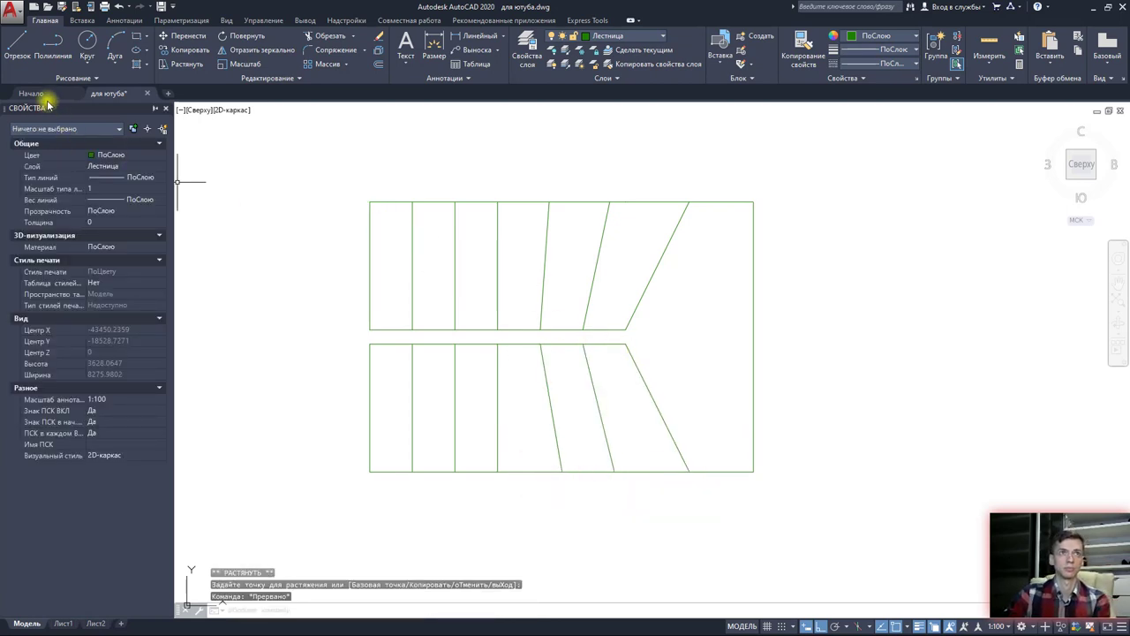
# Step: Close the gap between the flights and draw a midline from it to the outer edge
pyautogui.click(16, 44)
pyautogui.click(626, 343)
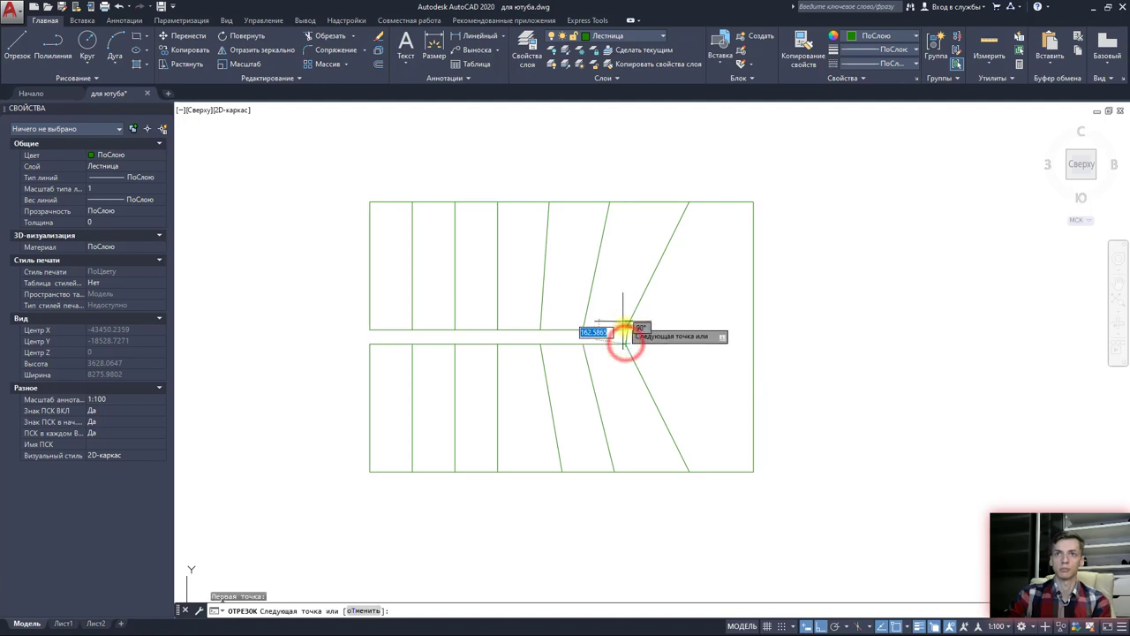
pyautogui.click(625, 330)
pyautogui.press('Escape')
pyautogui.press('space')
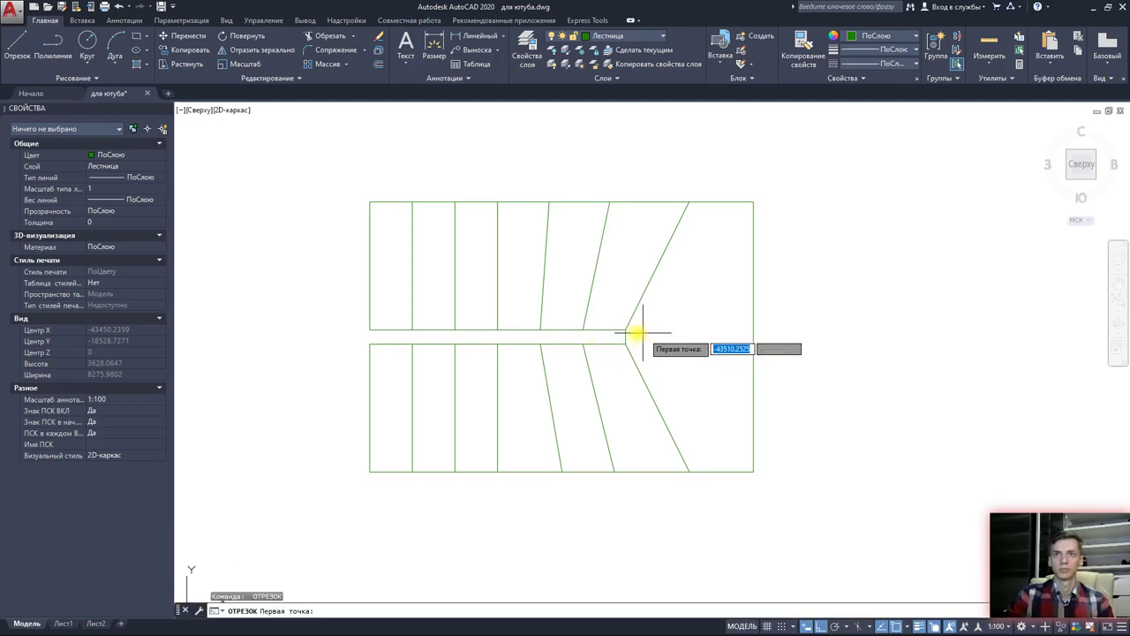
pyautogui.click(625, 337)
pyautogui.click(753, 336)
pyautogui.press('Escape')
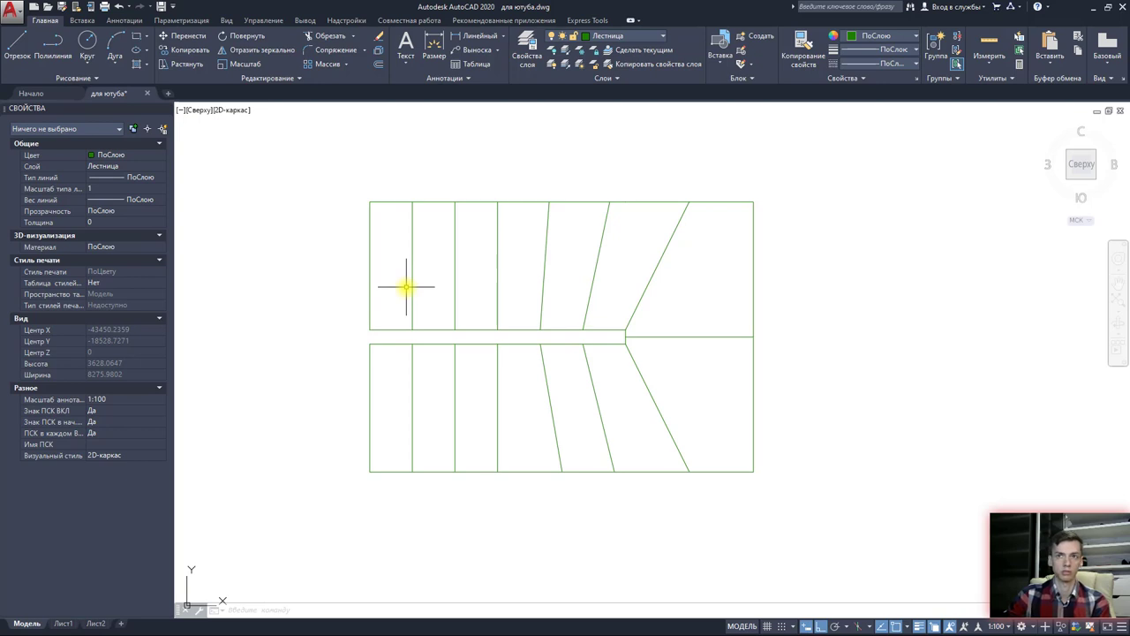
# Step: Stretch the upper and lower diagonal winder lines' outer ends further right along the edges
pyautogui.click(673, 215)
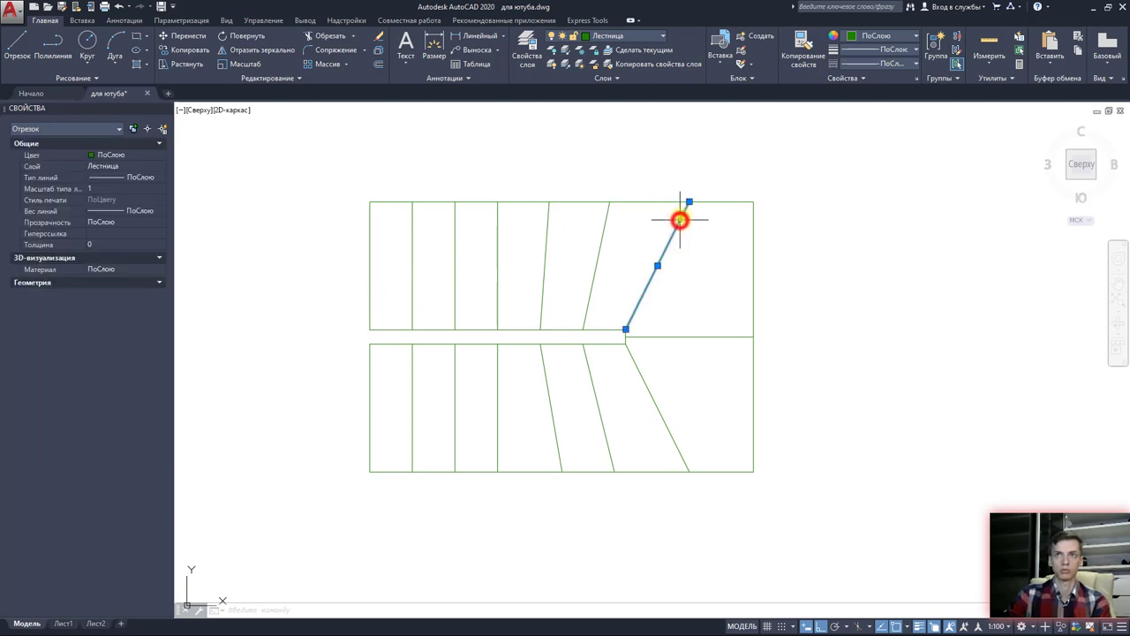
pyautogui.click(689, 202)
pyautogui.click(714, 202)
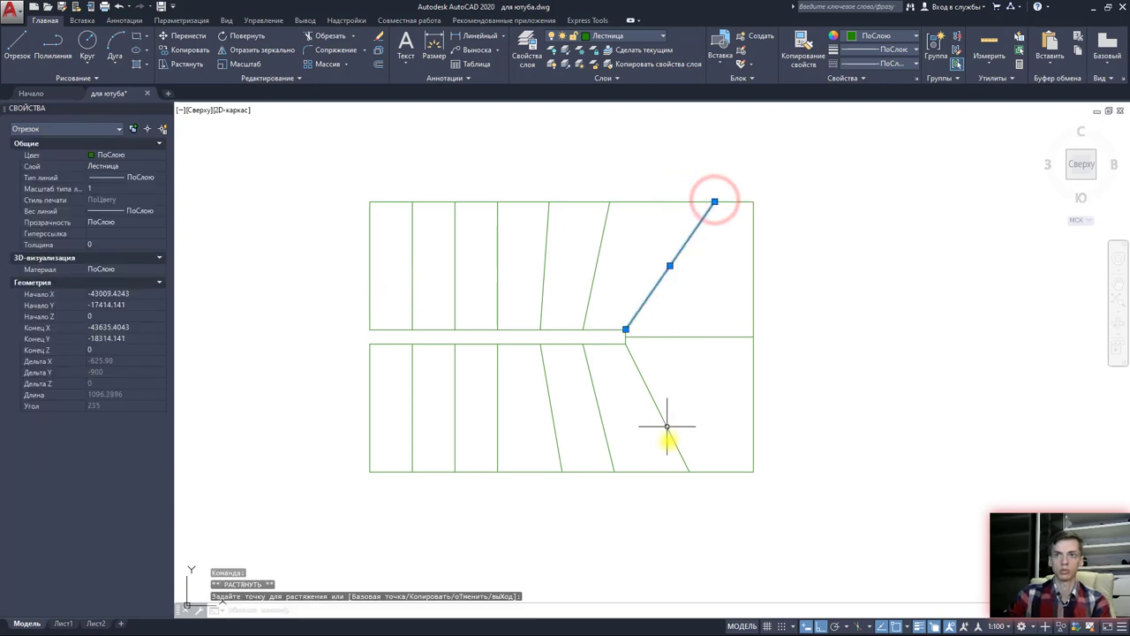
pyautogui.click(682, 463)
pyautogui.click(690, 472)
pyautogui.click(721, 471)
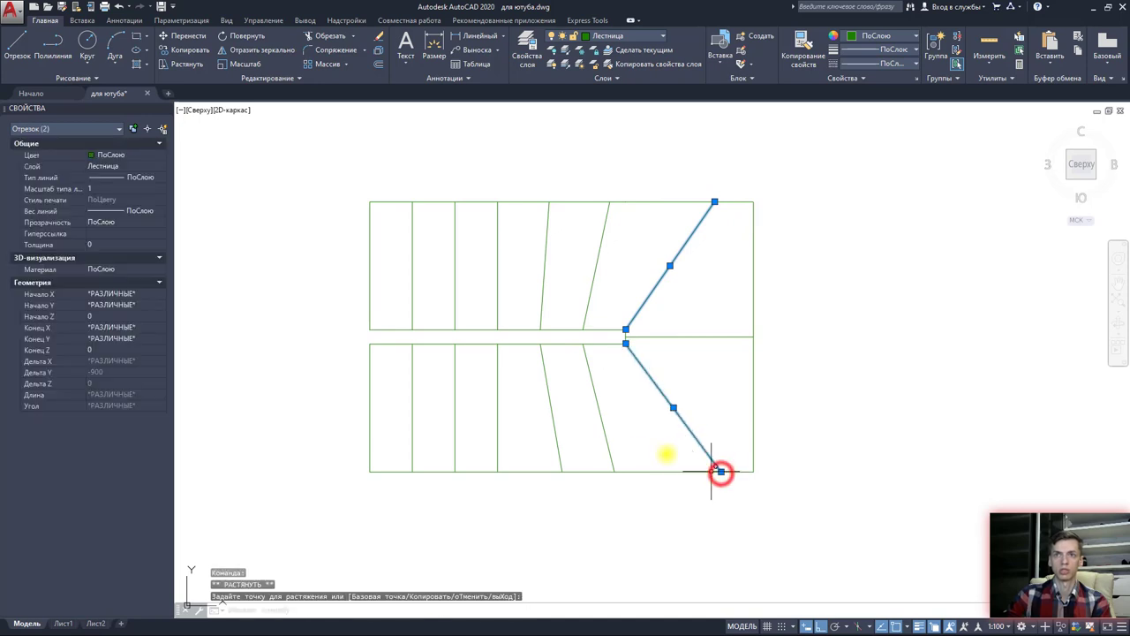
pyautogui.press('Escape')
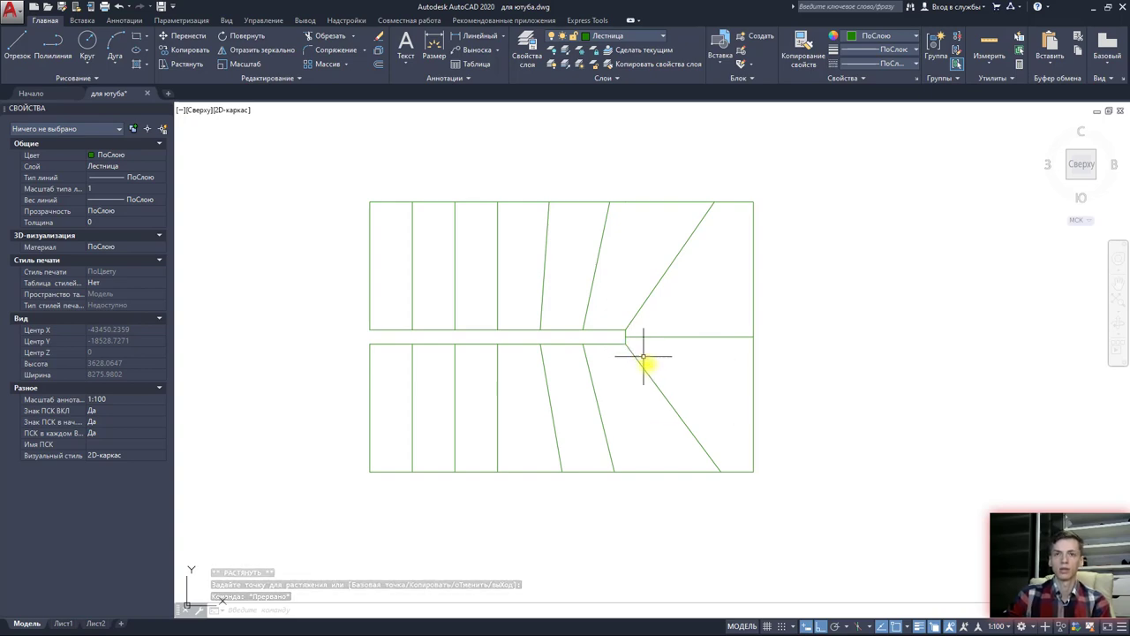
# Step: Move the 39,70 area label into room 1.3, just below its circled number, with Ortho off
pyautogui.scroll(-3, 398, 383)
pyautogui.scroll(-2, 719, 383)
pyautogui.scroll(-1, 765, 391)
pyautogui.scroll(5, 747, 330)
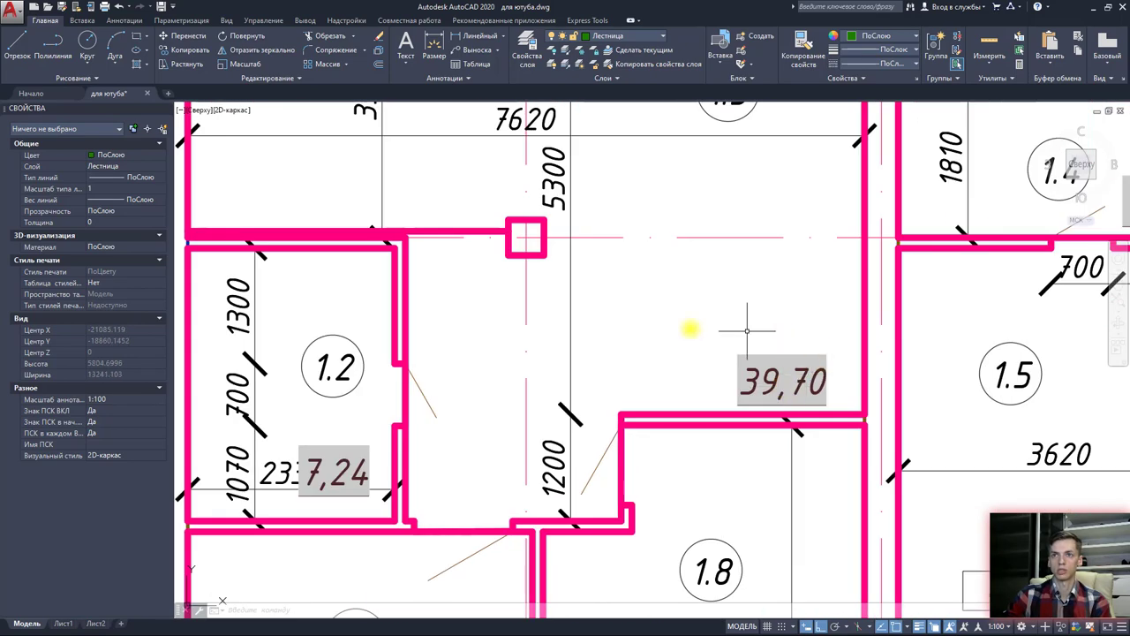
pyautogui.click(736, 359)
pyautogui.click(741, 369)
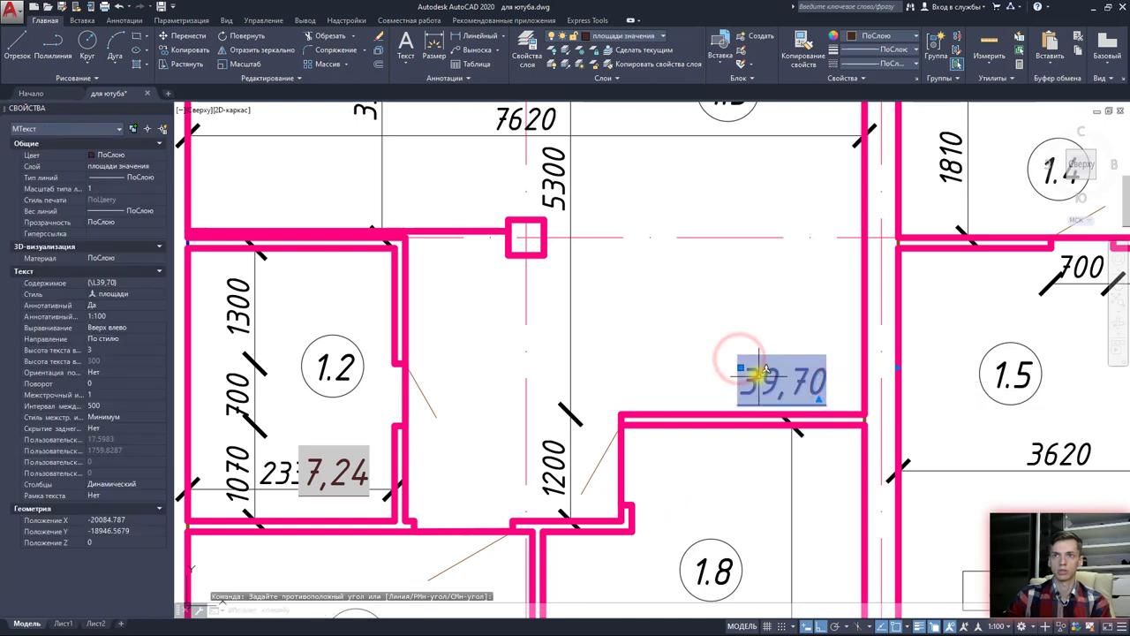
pyautogui.click(741, 369)
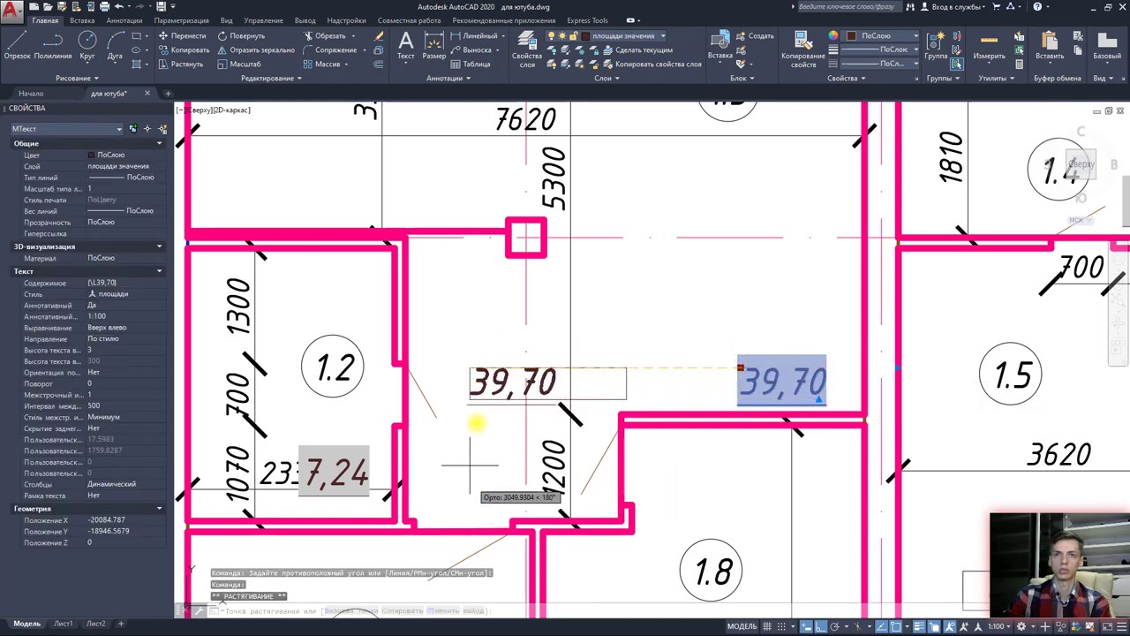
pyautogui.click(482, 347)
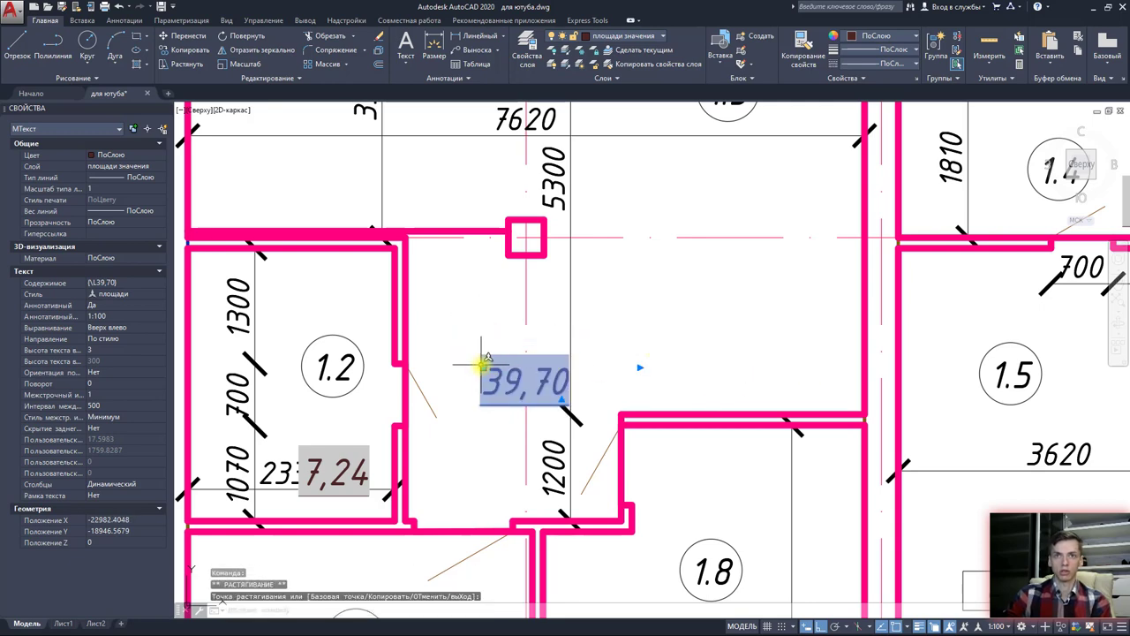
pyautogui.moveTo(651, 295); pyautogui.dragTo(590, 394, button='middle')
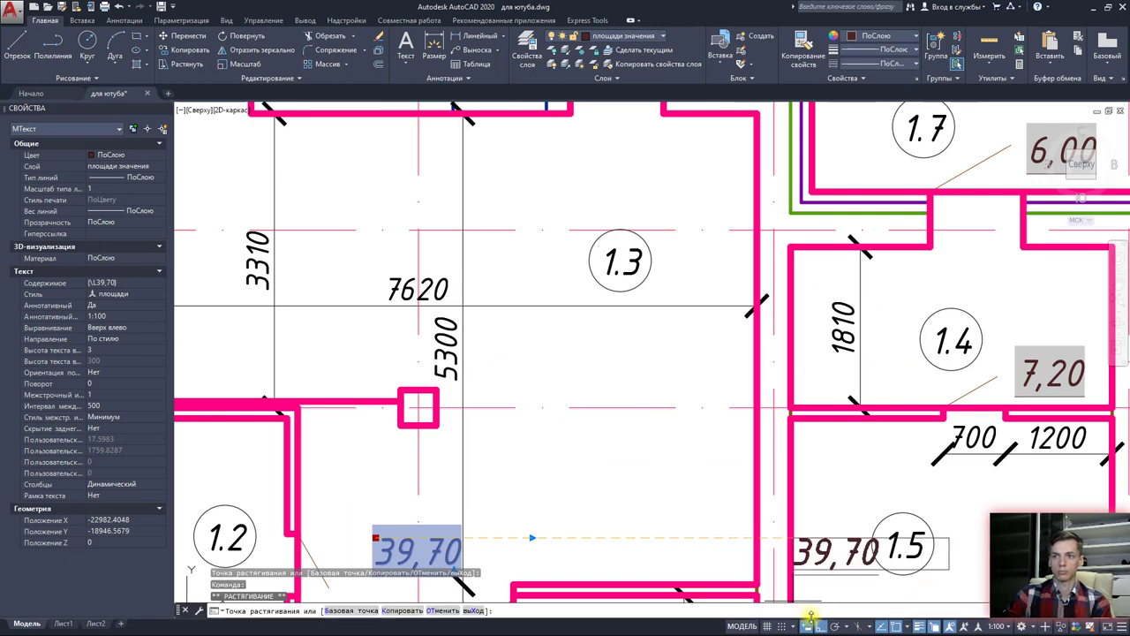
pyautogui.press('F8')
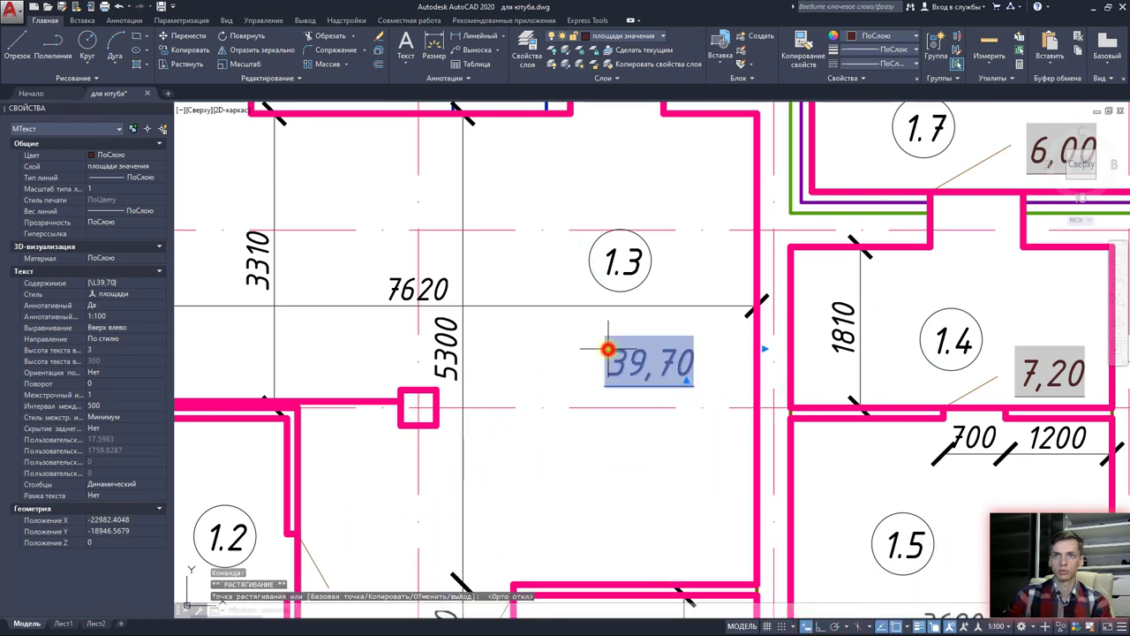
pyautogui.click(608, 318)
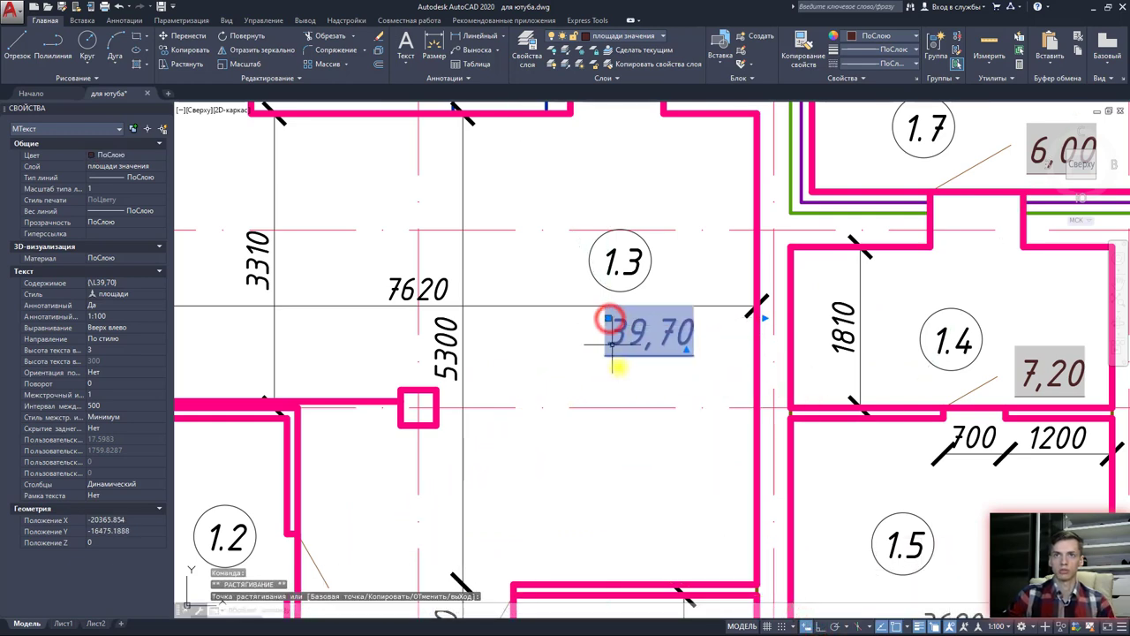
pyautogui.press('Escape')
pyautogui.scroll(-3, 618, 367)
pyautogui.moveTo(613, 429); pyautogui.dragTo(801, 412, button='middle')
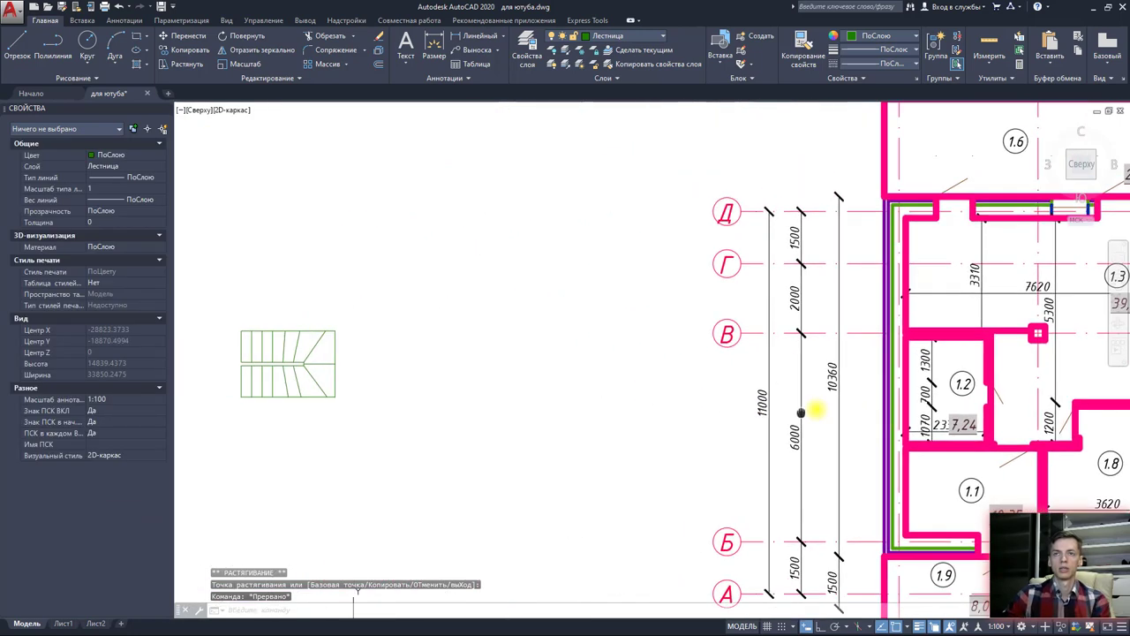
# Step: Crossing-select the stair lines and define block 'лестница' with its base point at the lower-right corner
pyautogui.scroll(-2, 801, 411)
pyautogui.scroll(4, 565, 404)
pyautogui.click(613, 449)
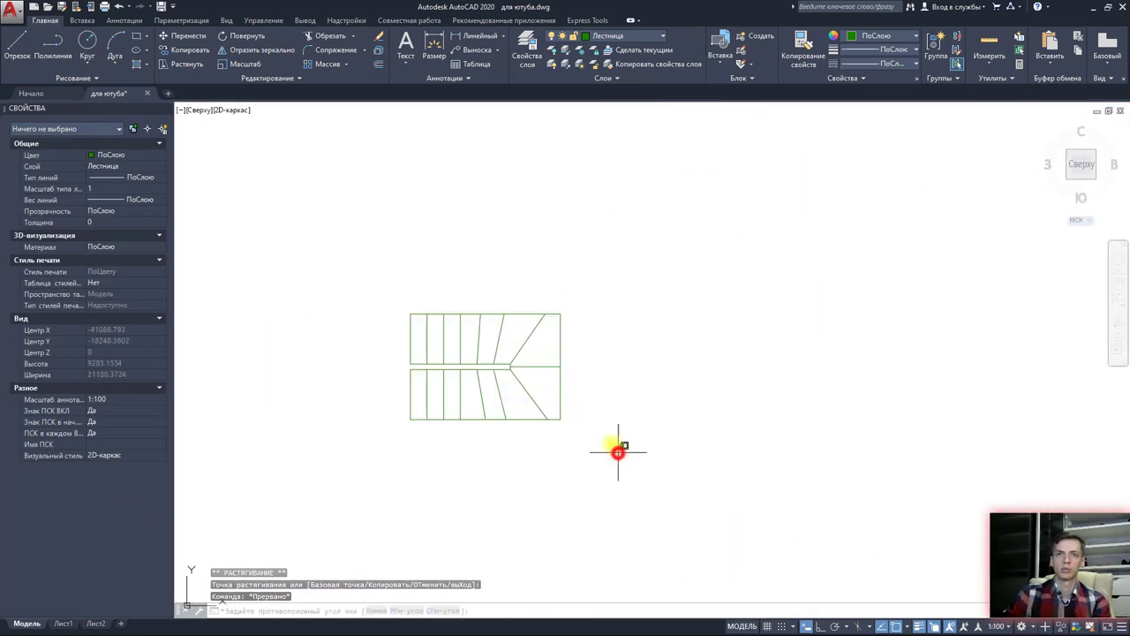
pyautogui.click(411, 282)
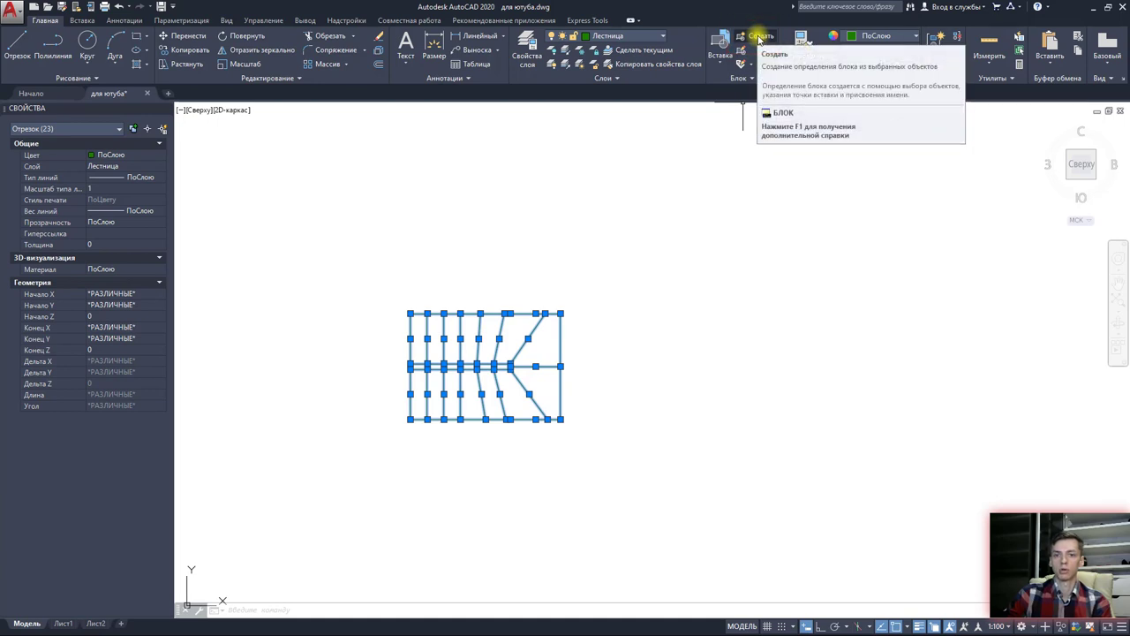
pyautogui.click(758, 37)
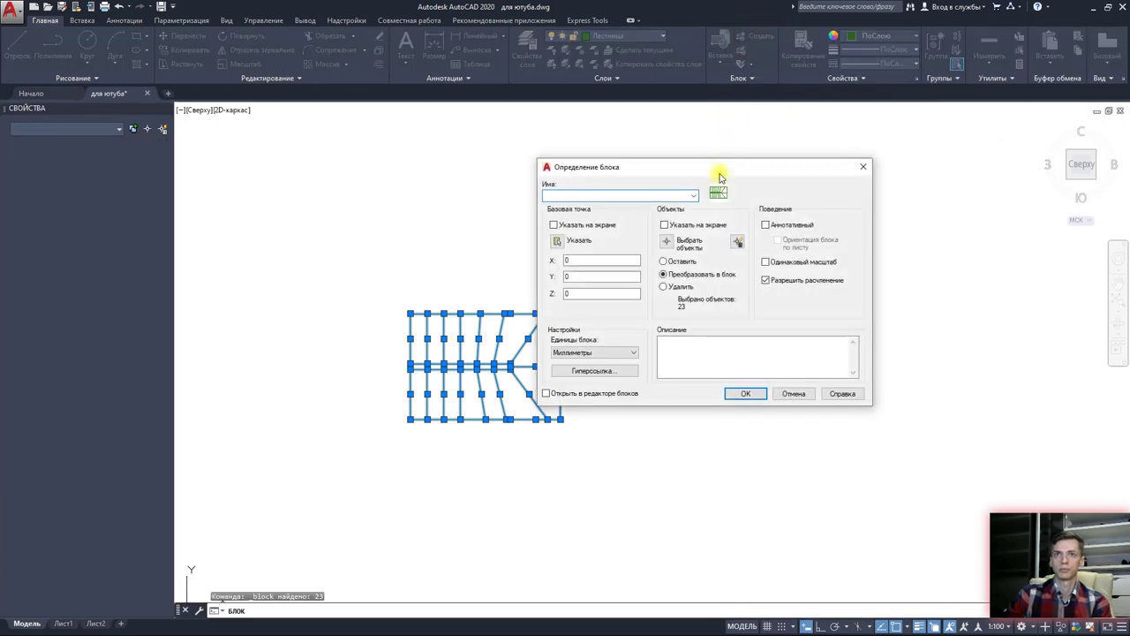
pyautogui.write('лестница')
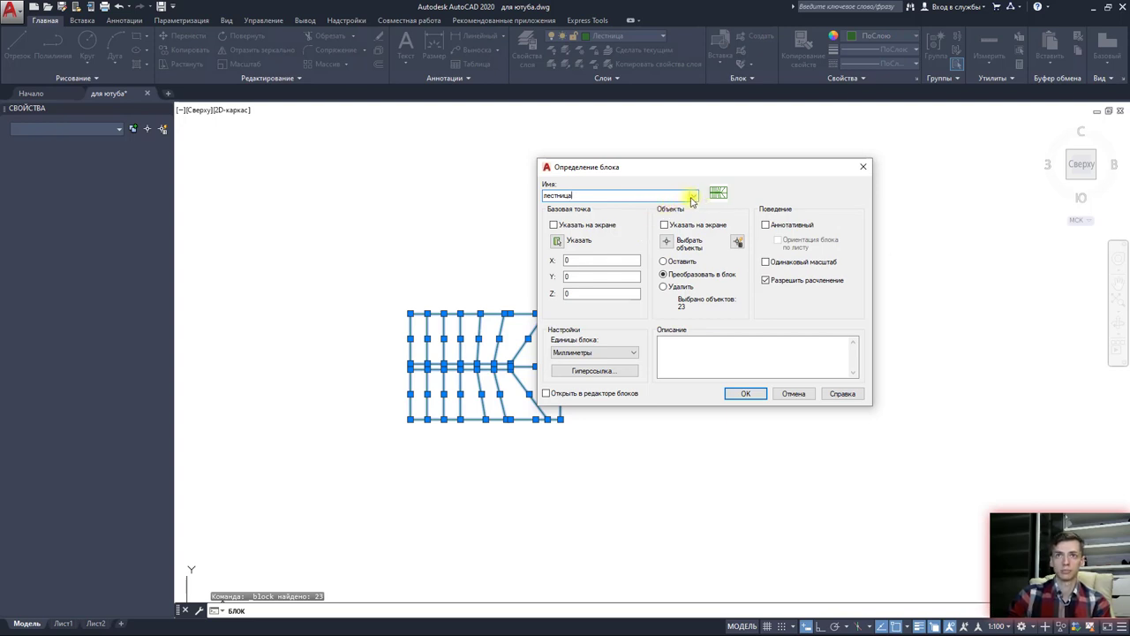
pyautogui.click(554, 226)
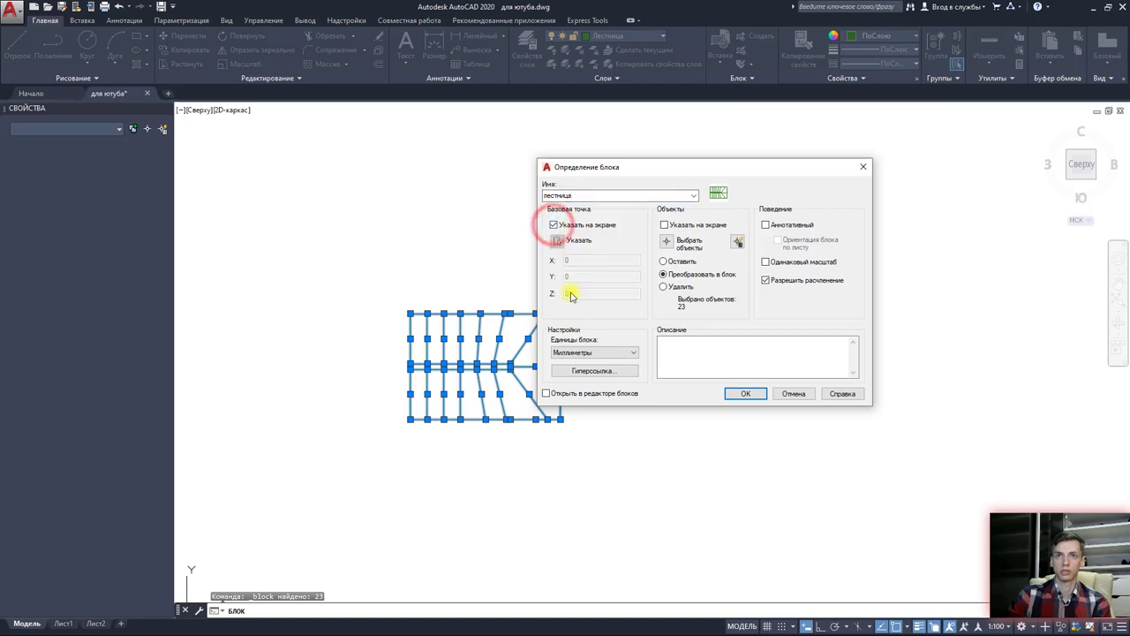
pyautogui.click(557, 240)
pyautogui.scroll(5, 569, 402)
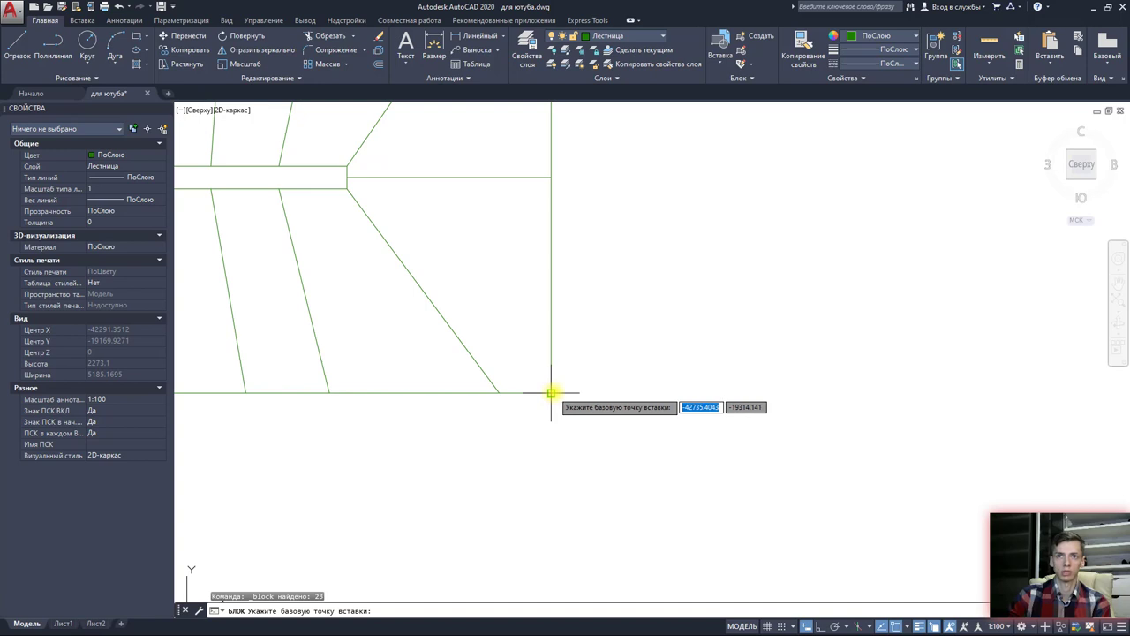
pyautogui.click(551, 392)
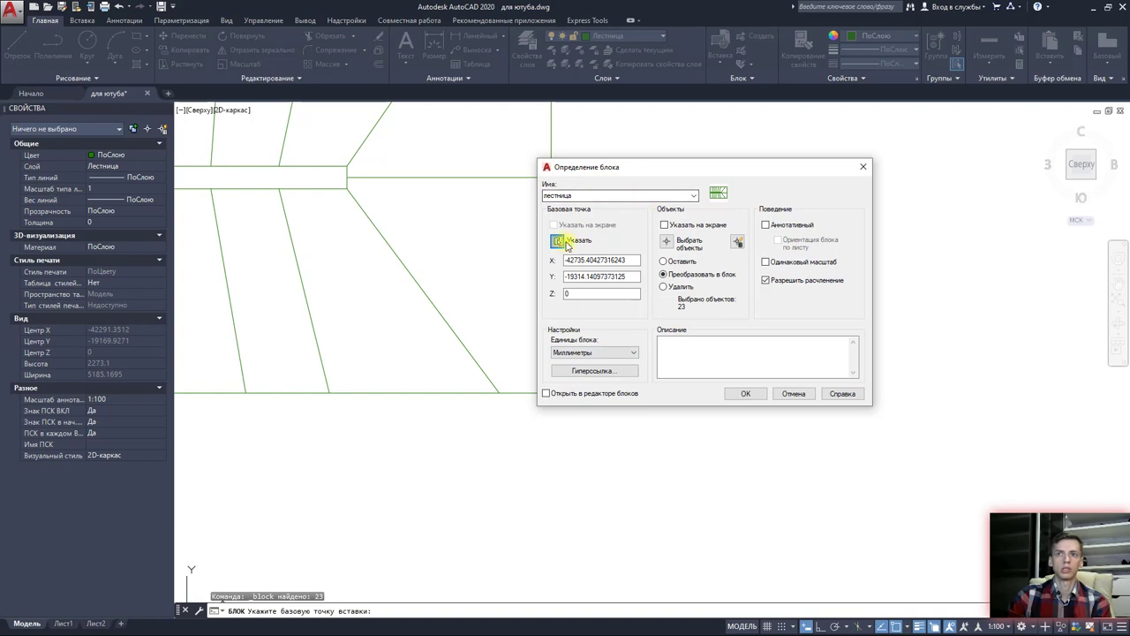
# Step: Confirm the лестница block and snap its base corner to the hall wall corner
pyautogui.click(737, 398)
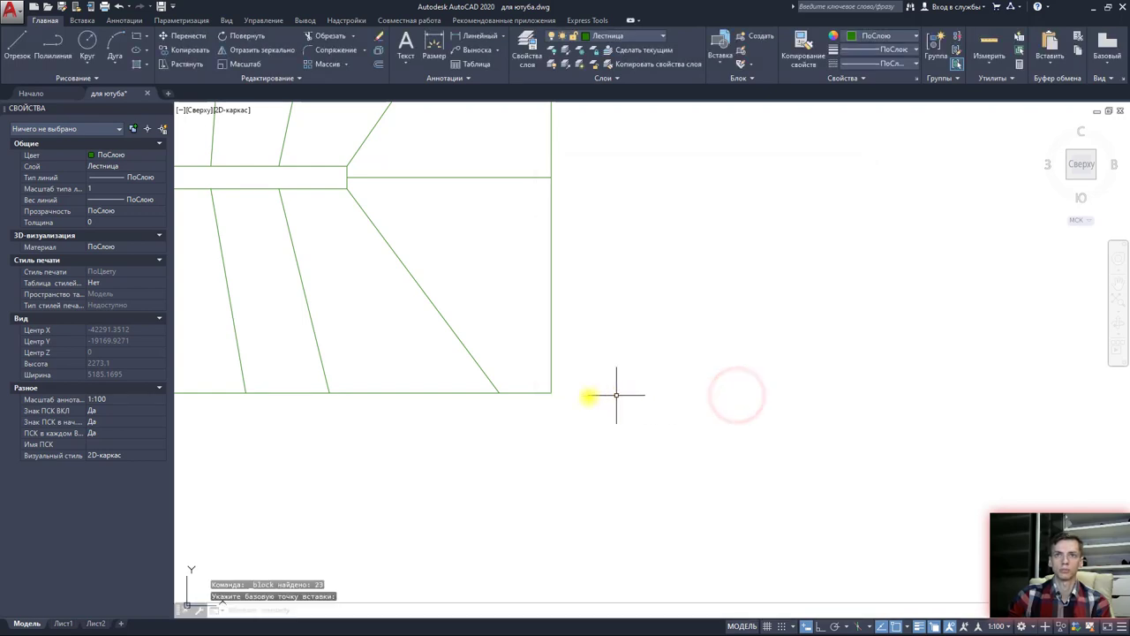
pyautogui.scroll(-3, 601, 396)
pyautogui.click(560, 397)
pyautogui.scroll(-5, 605, 433)
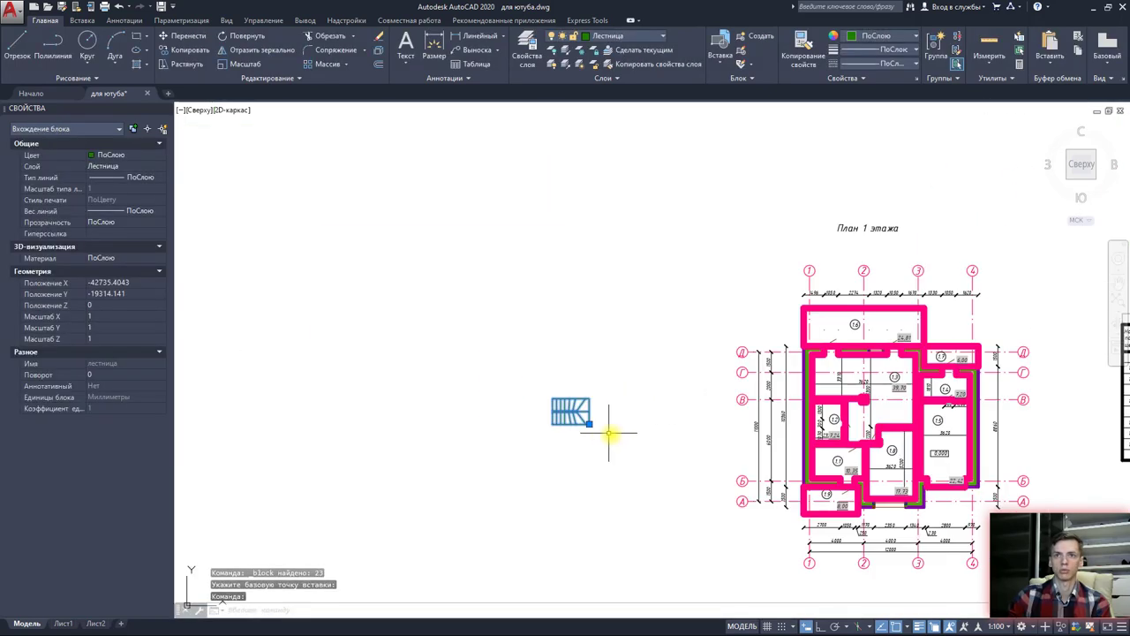
pyautogui.scroll(1, 611, 433)
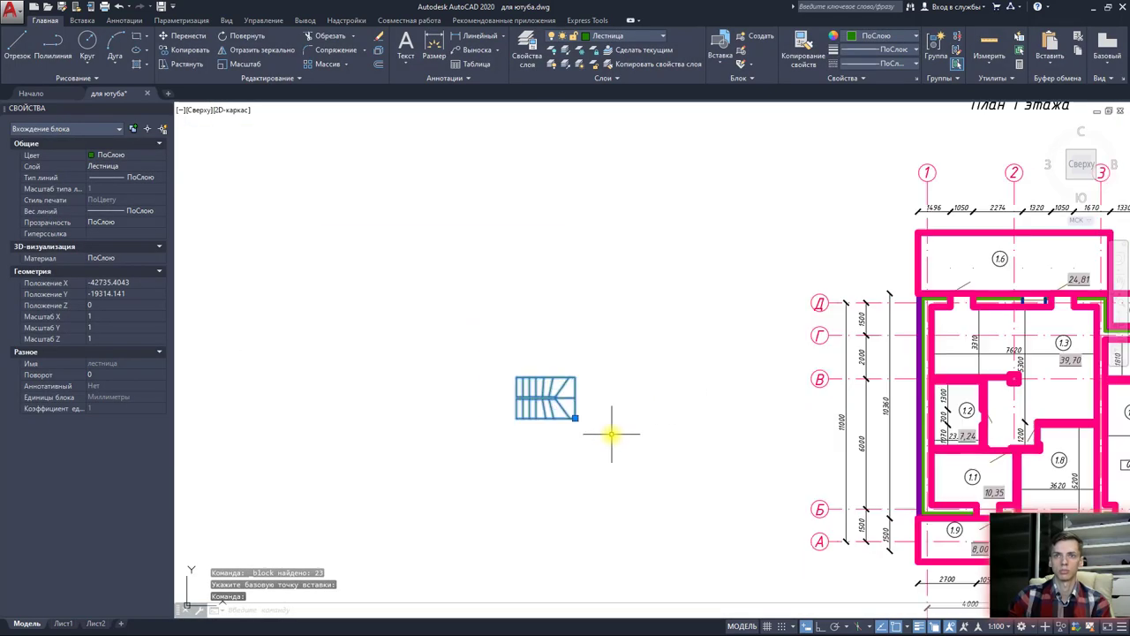
pyautogui.click(723, 58)
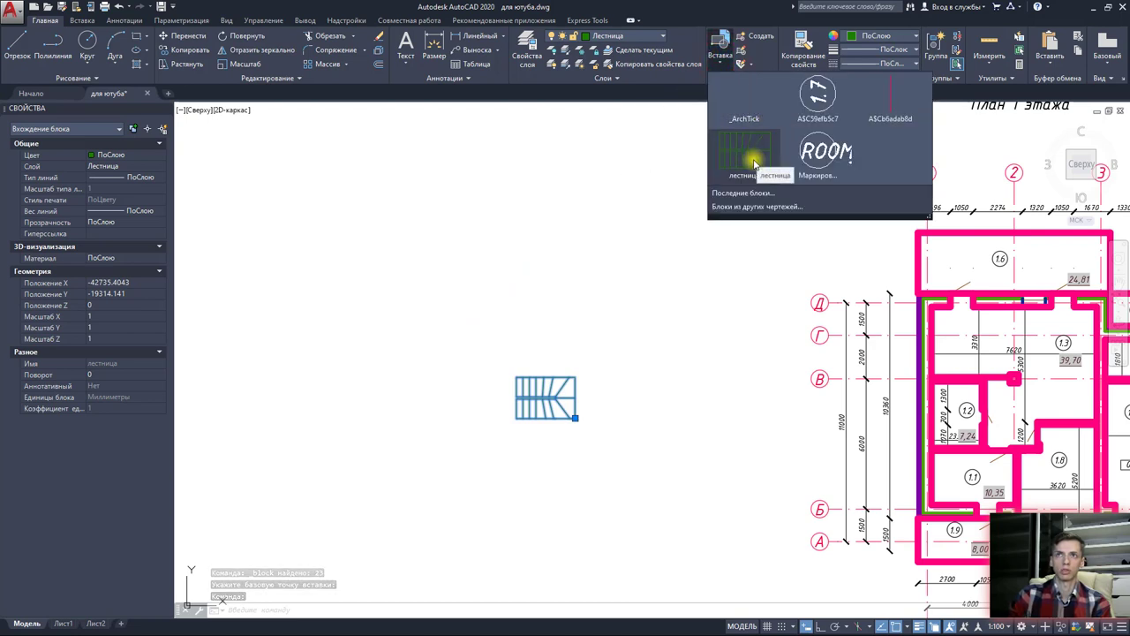
pyautogui.click(575, 418)
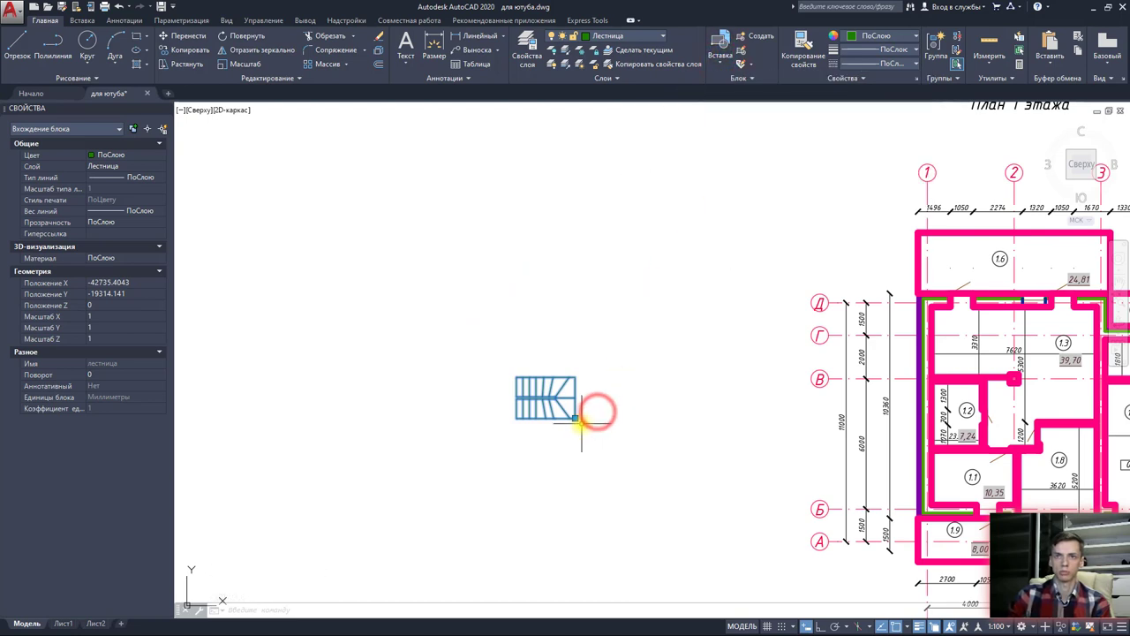
pyautogui.scroll(5, 714, 396)
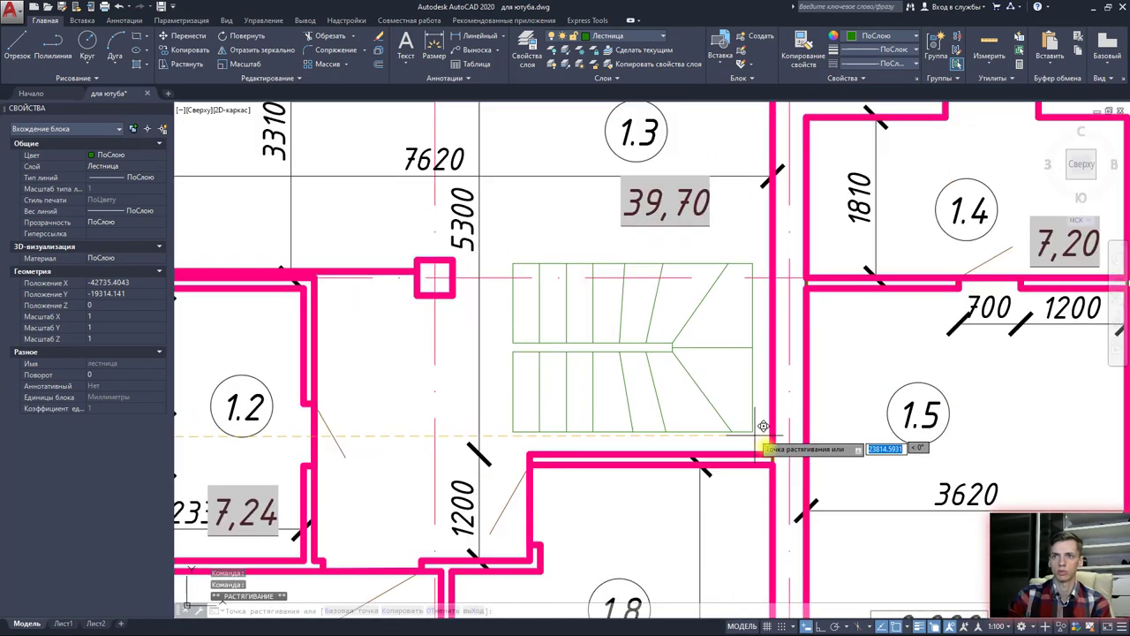
pyautogui.click(781, 445)
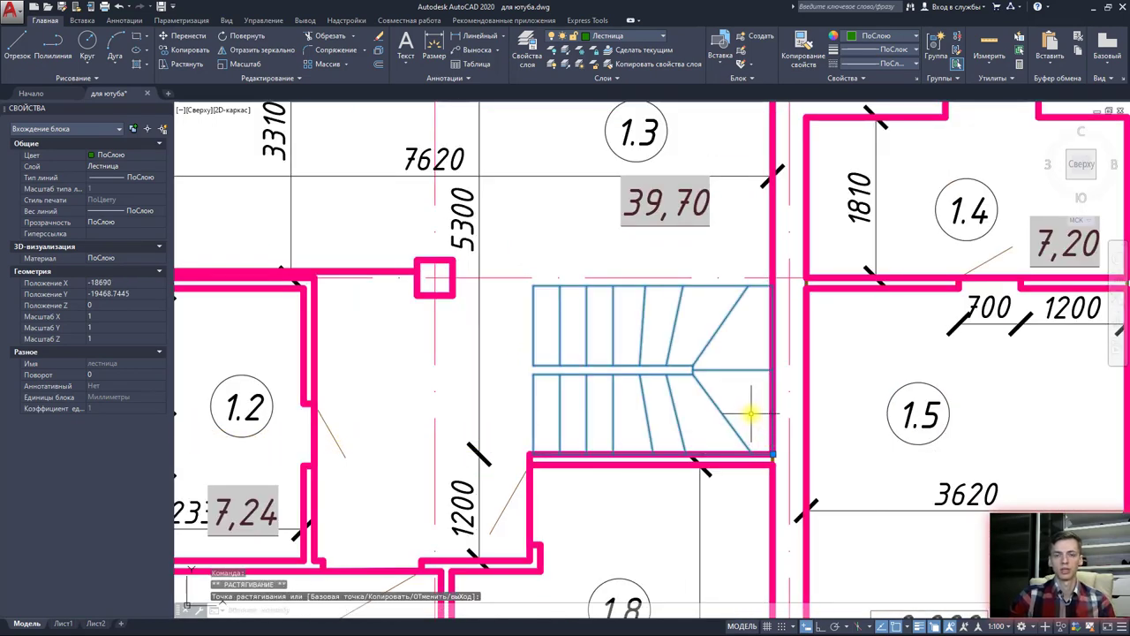
pyautogui.press('Escape')
pyautogui.moveTo(726, 417)
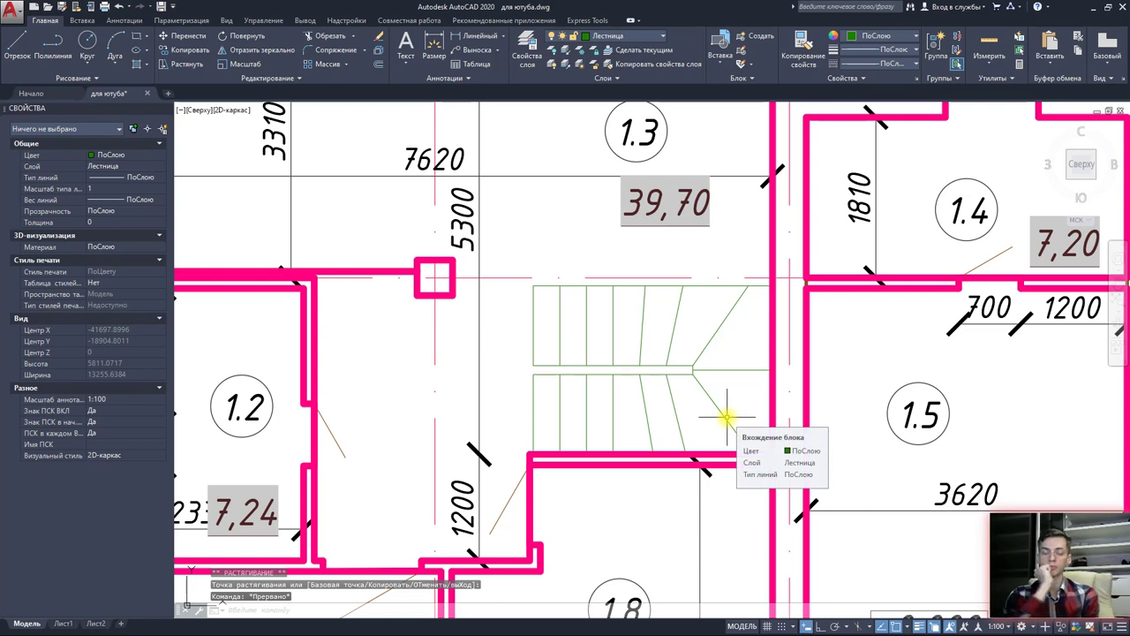
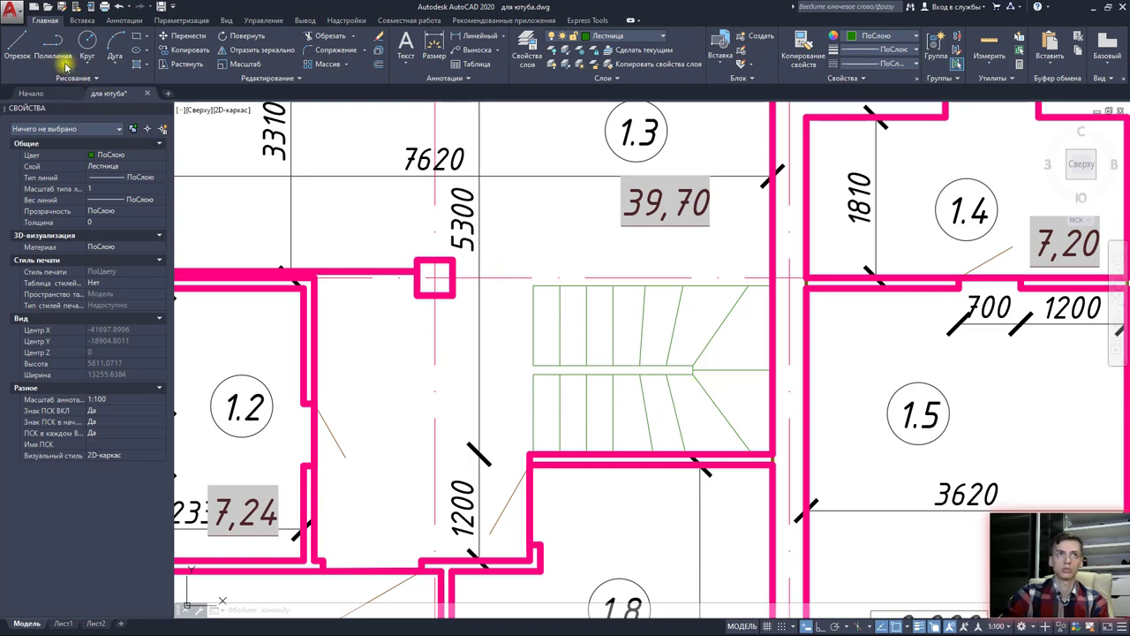
# Step: Draw a four-segment zigzag break line from the stair landing across the lower flight to the wall
pyautogui.click(29, 48)
pyautogui.scroll(2, 635, 365)
pyautogui.scroll(4, 690, 428)
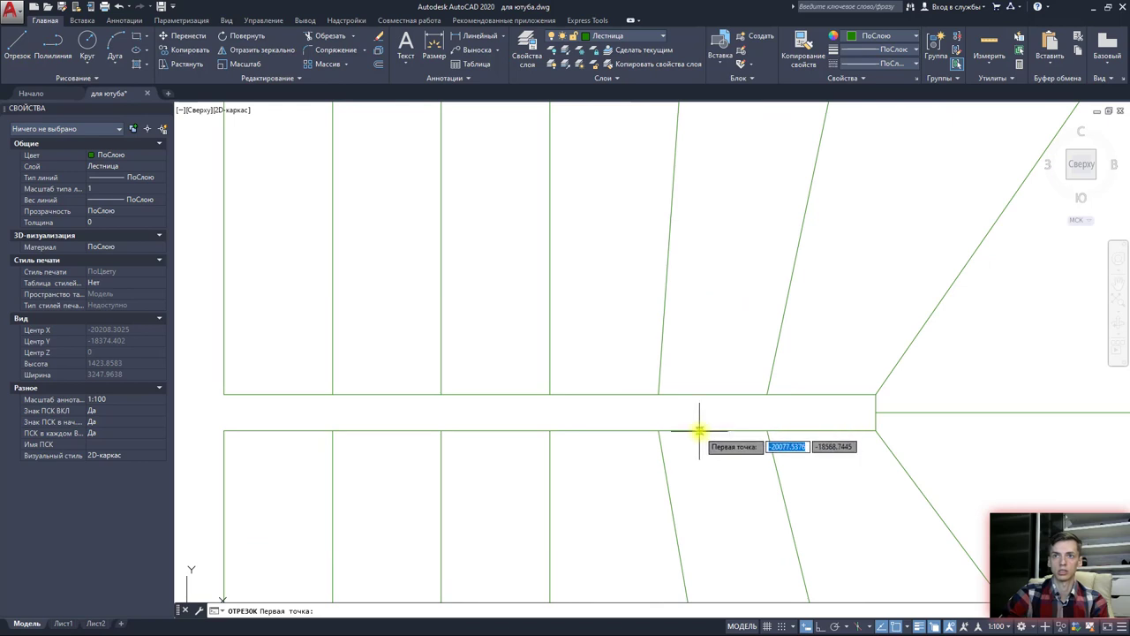
pyautogui.click(698, 431)
pyautogui.scroll(-2, 680, 398)
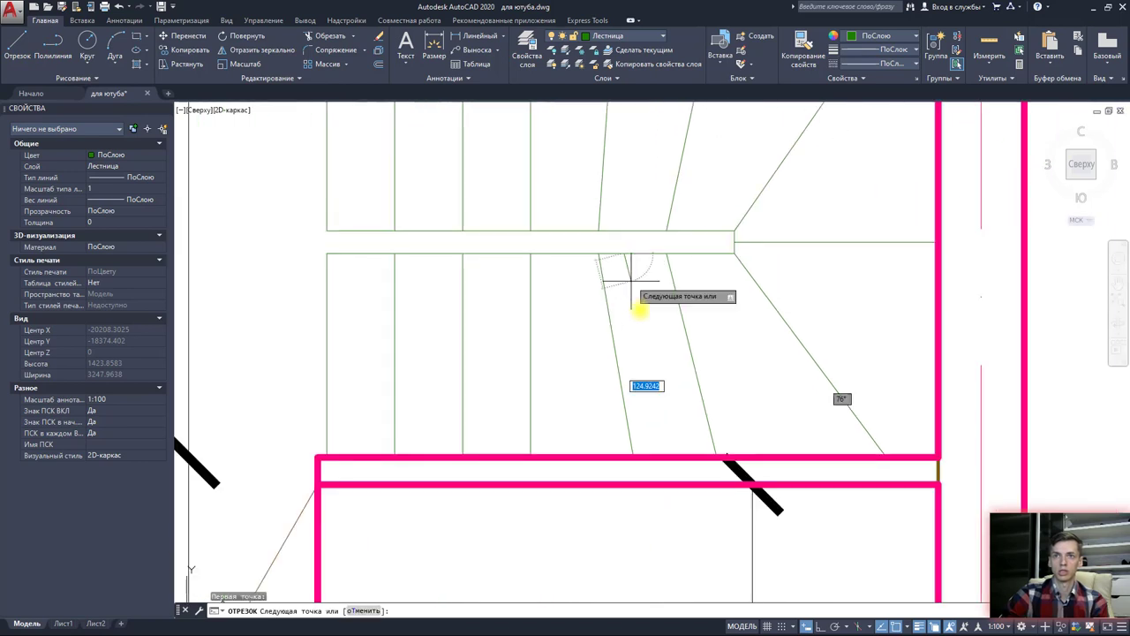
pyautogui.click(663, 336)
pyautogui.click(703, 337)
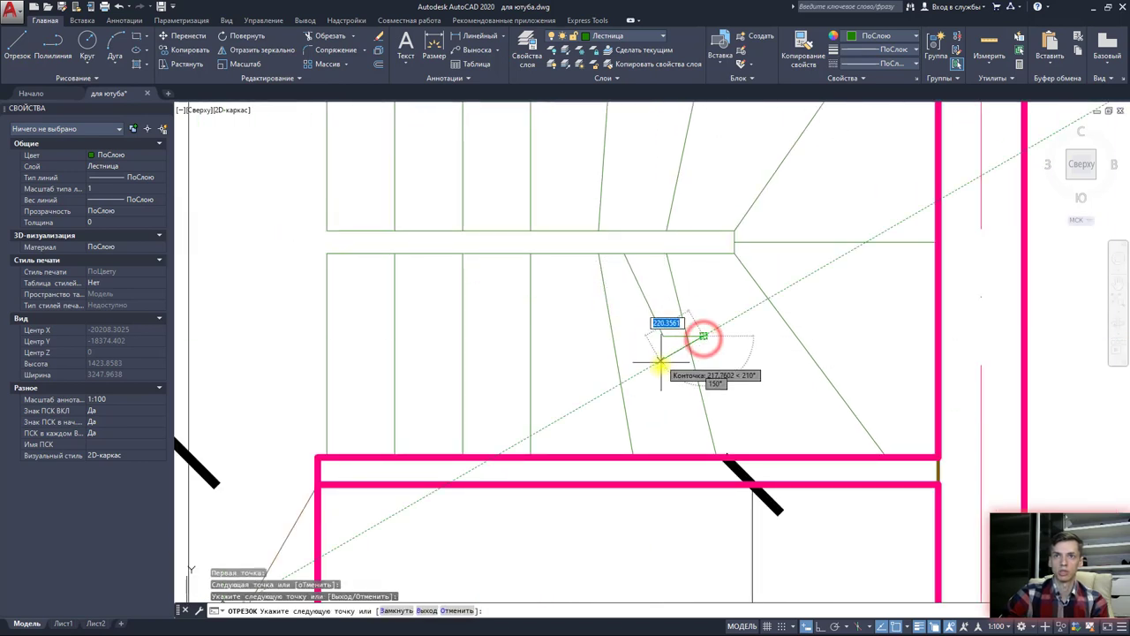
pyautogui.click(652, 366)
pyautogui.click(684, 375)
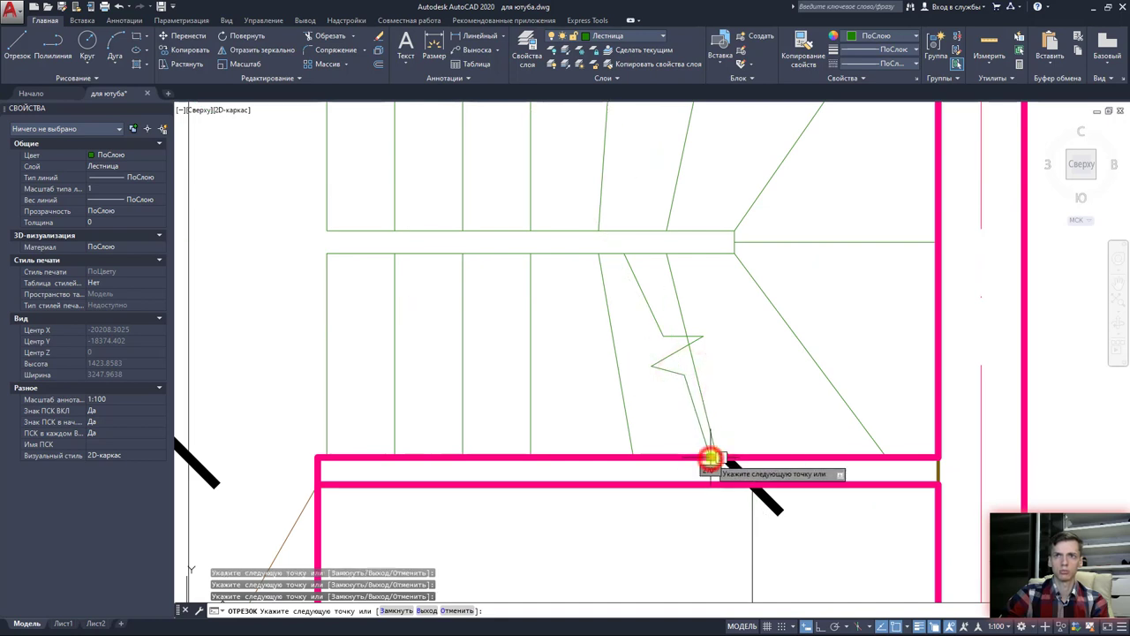
pyautogui.scroll(-2, 711, 457)
pyautogui.press('Escape')
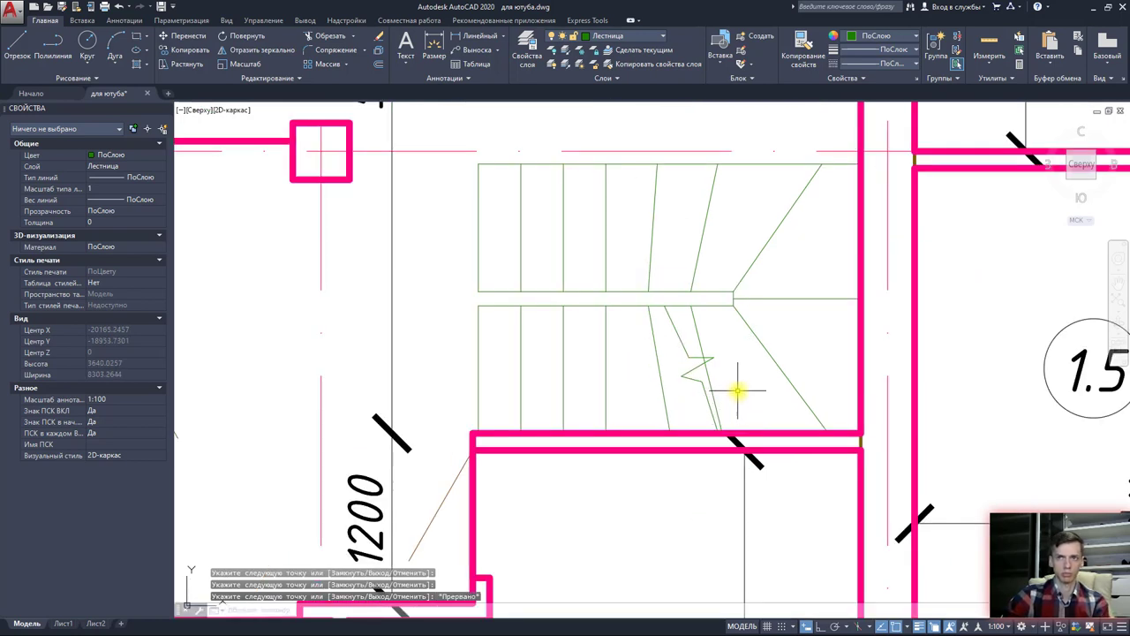
# Step: Switch off the axis, area polyline, wall, partition and dimension layers by picking one object on each
pyautogui.click(557, 55)
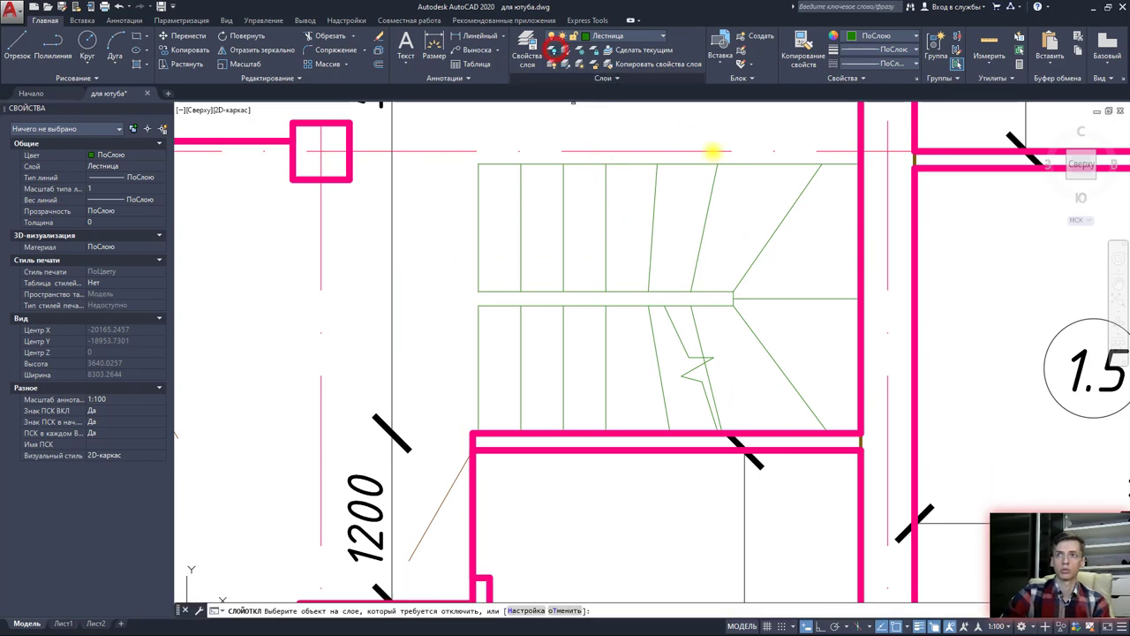
pyautogui.click(888, 270)
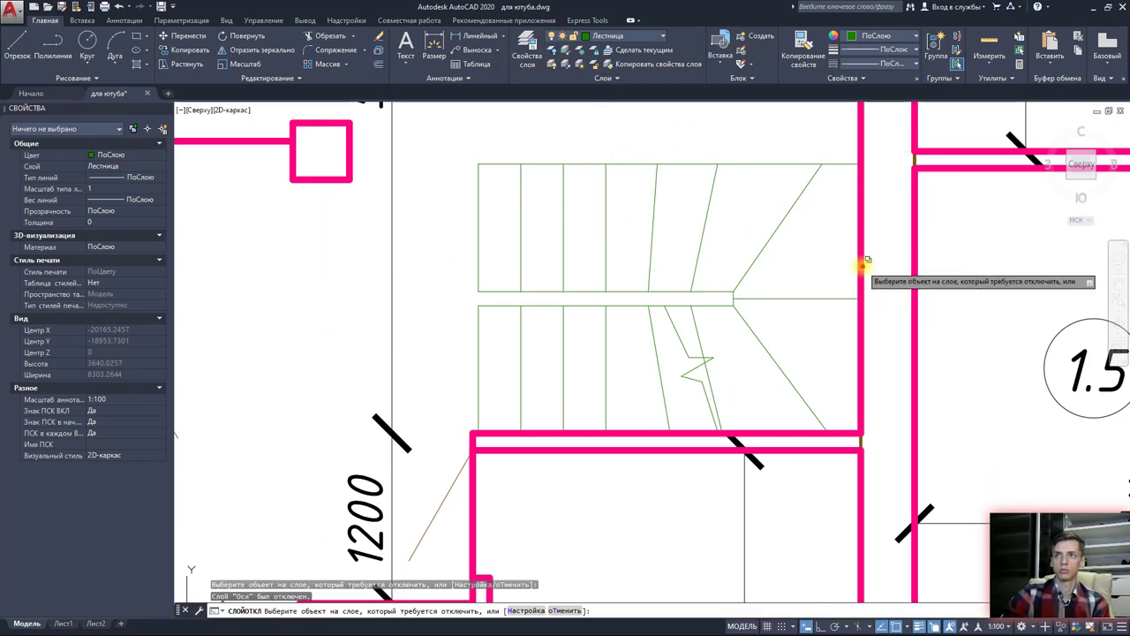
pyautogui.click(871, 267)
pyautogui.click(902, 321)
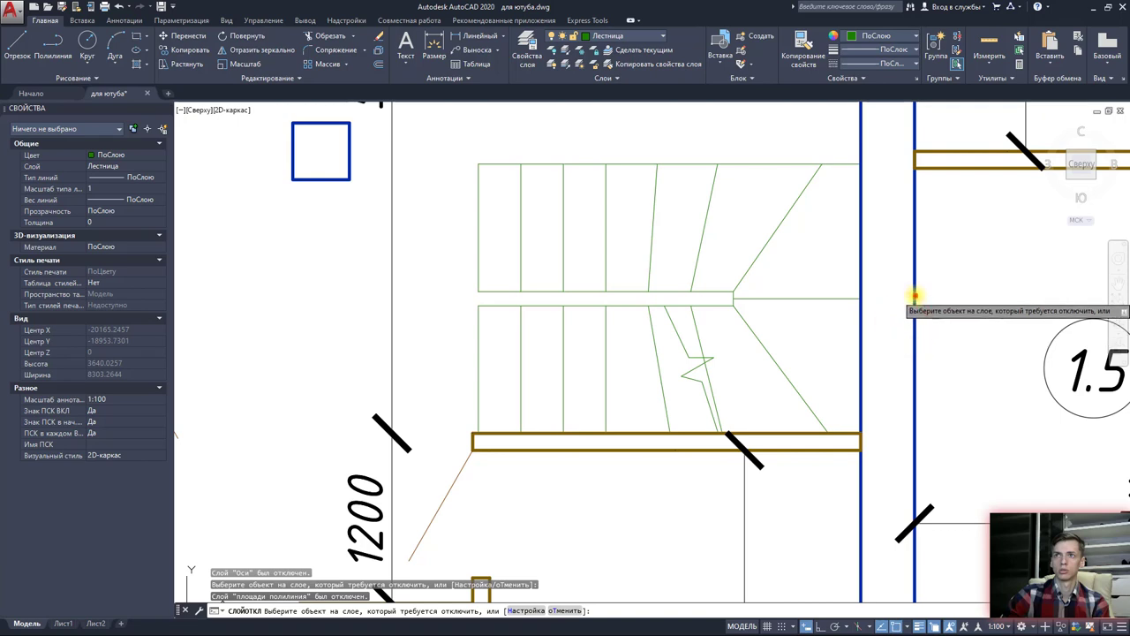
pyautogui.click(913, 296)
pyautogui.click(841, 450)
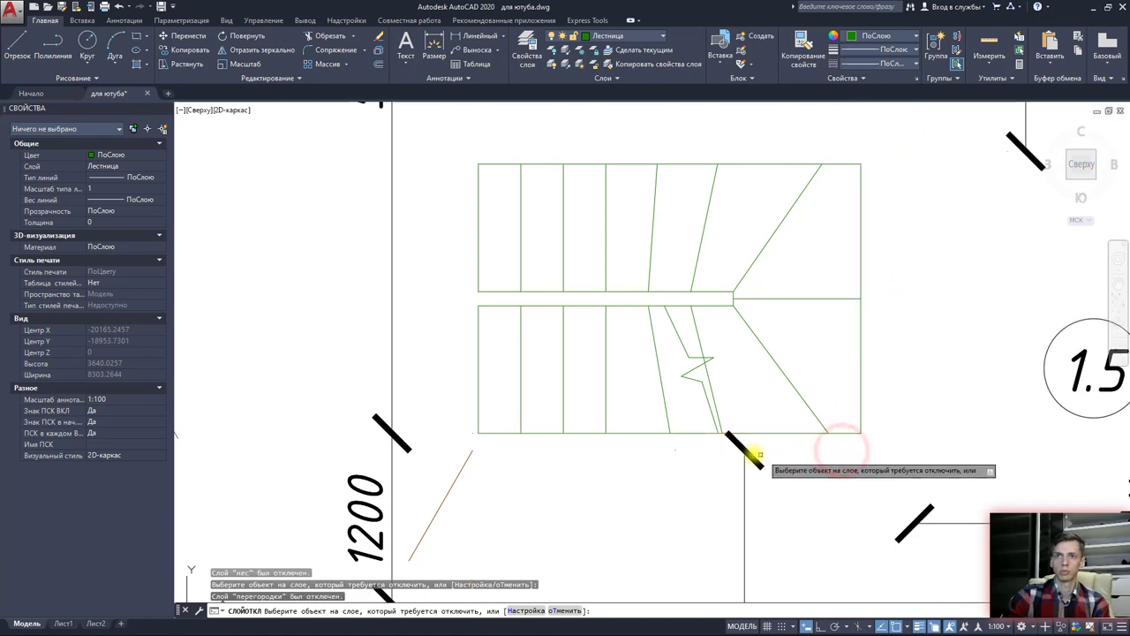
pyautogui.click(745, 452)
pyautogui.press('Escape')
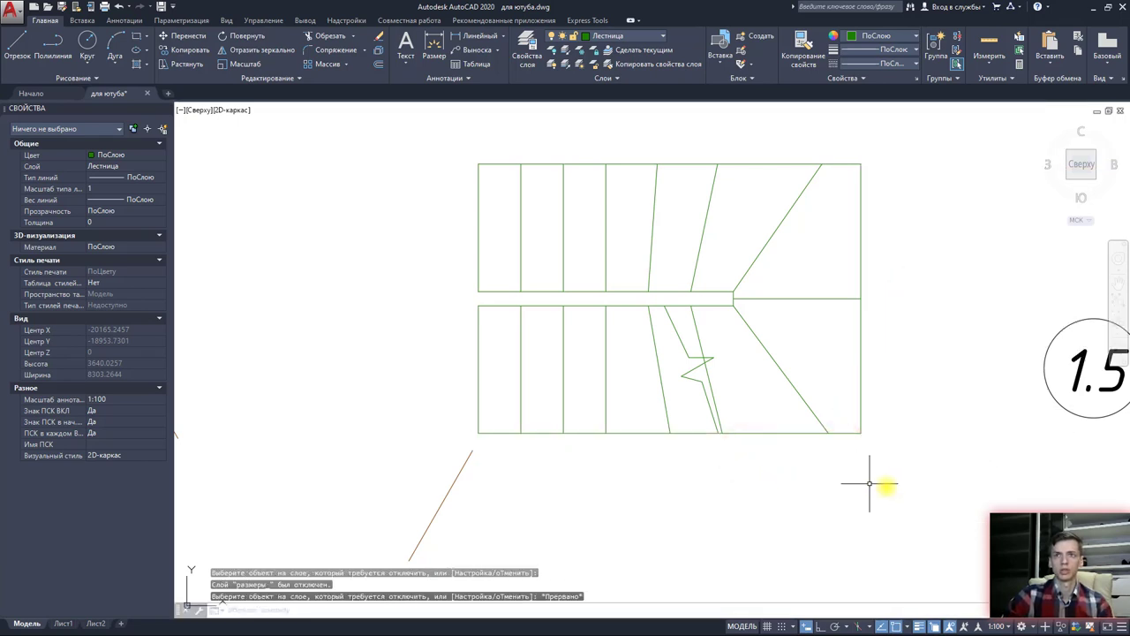
pyautogui.click(916, 489)
# Step: Window-select the six staircase objects, abandoning a premature Trim and clearing the selection
pyautogui.click(484, 141)
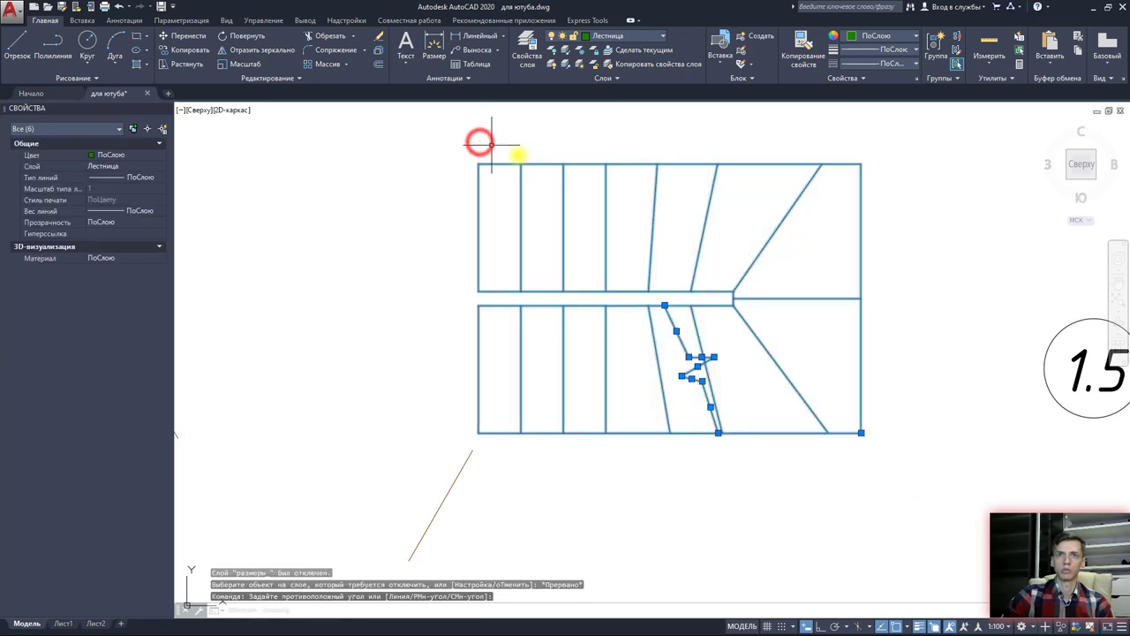
pyautogui.click(332, 36)
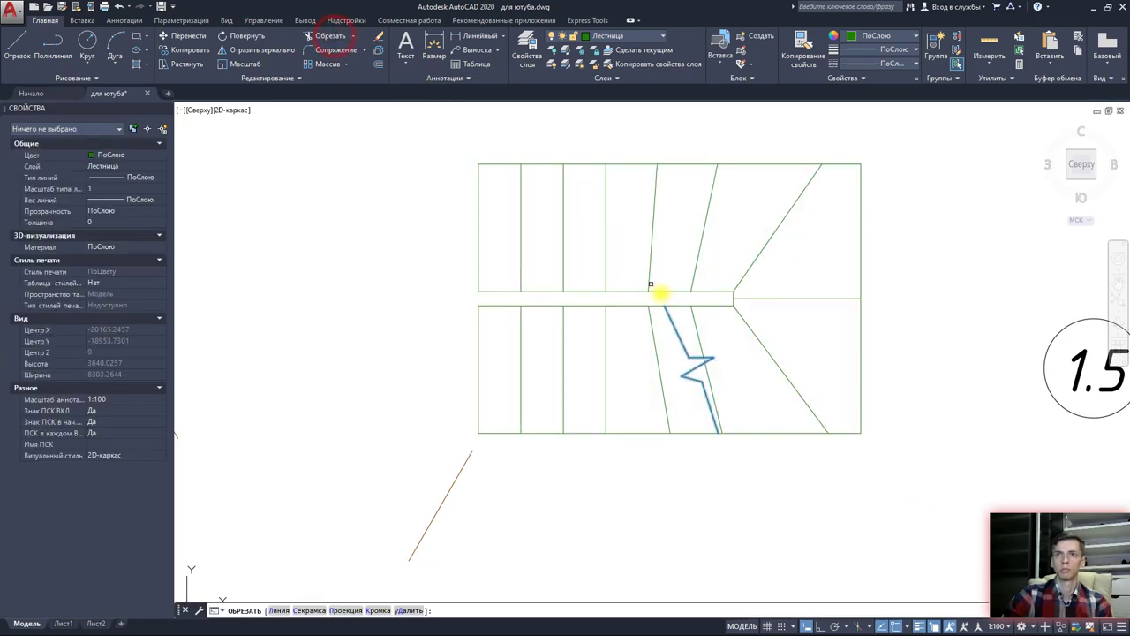
pyautogui.press('Escape')
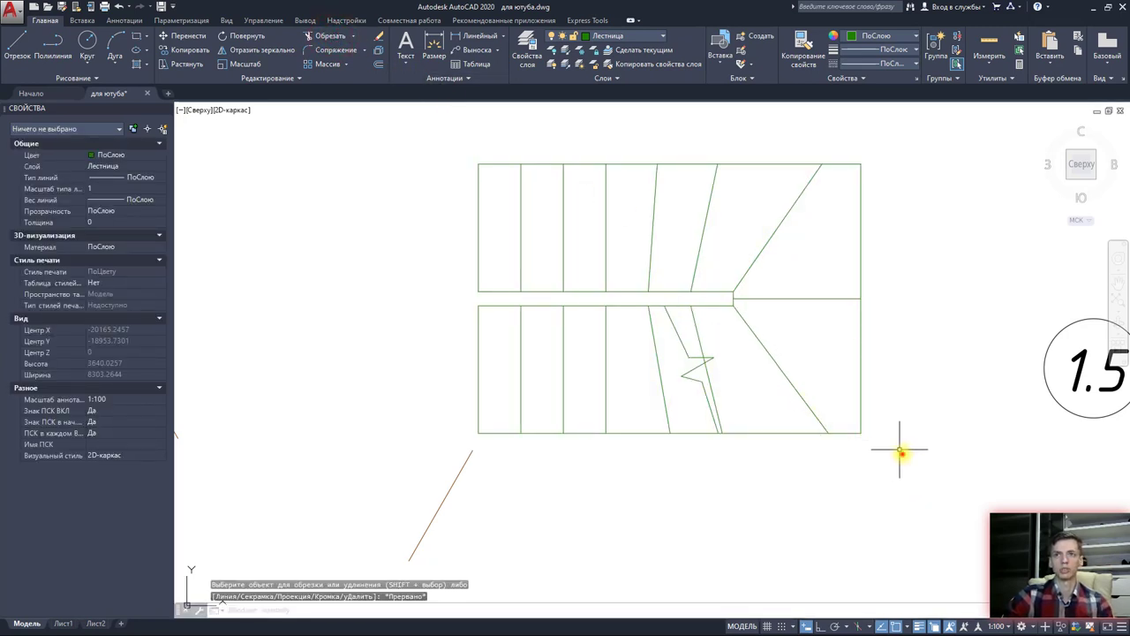
pyautogui.click(900, 456)
pyautogui.click(478, 125)
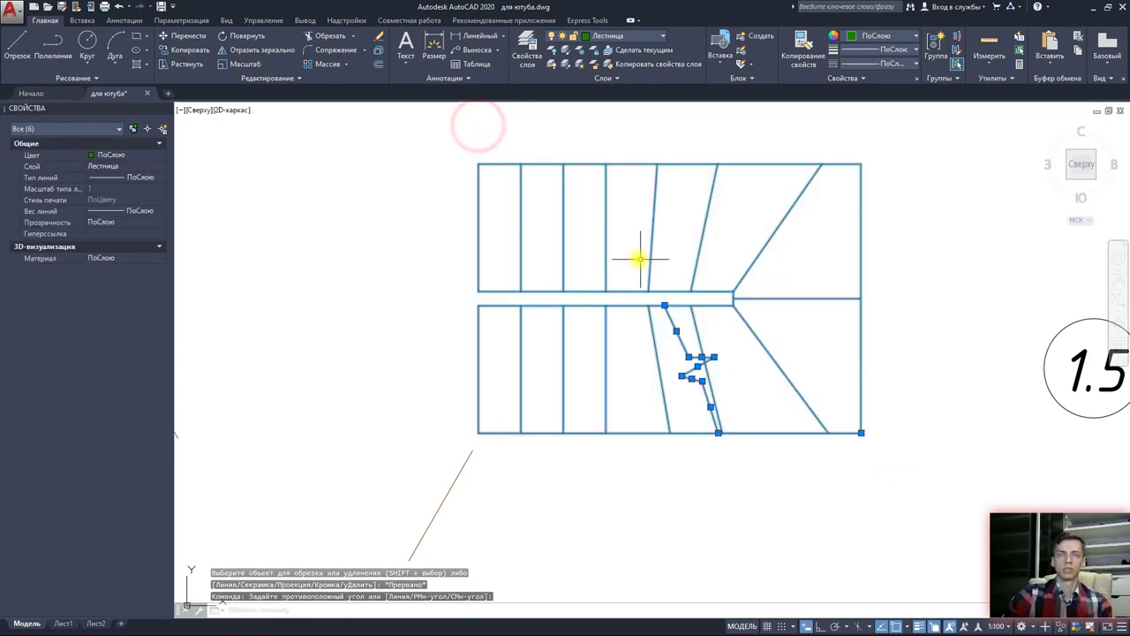
pyautogui.press('Escape')
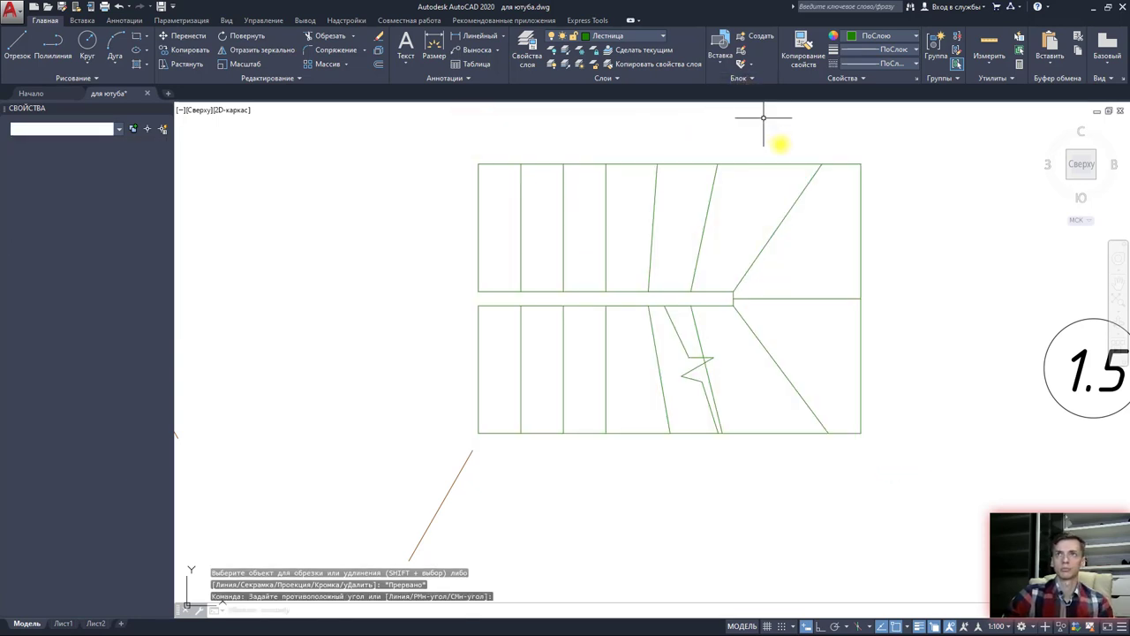
# Step: Explode the six staircase objects and window-select the resulting 28 stair lines
pyautogui.click(892, 461)
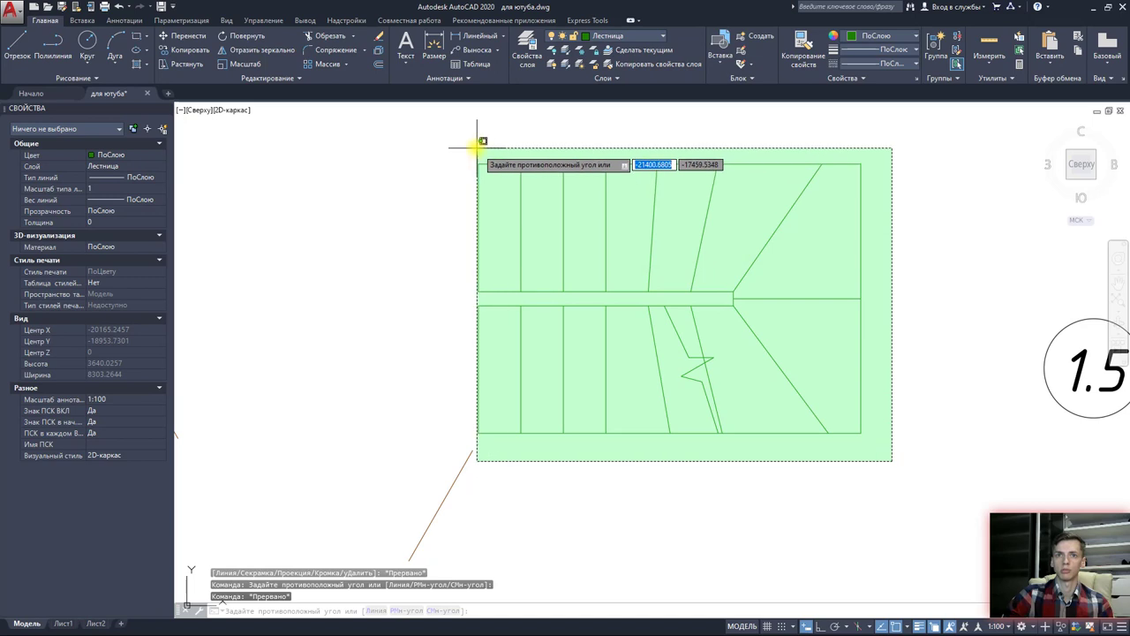
pyautogui.click(477, 149)
pyautogui.click(383, 51)
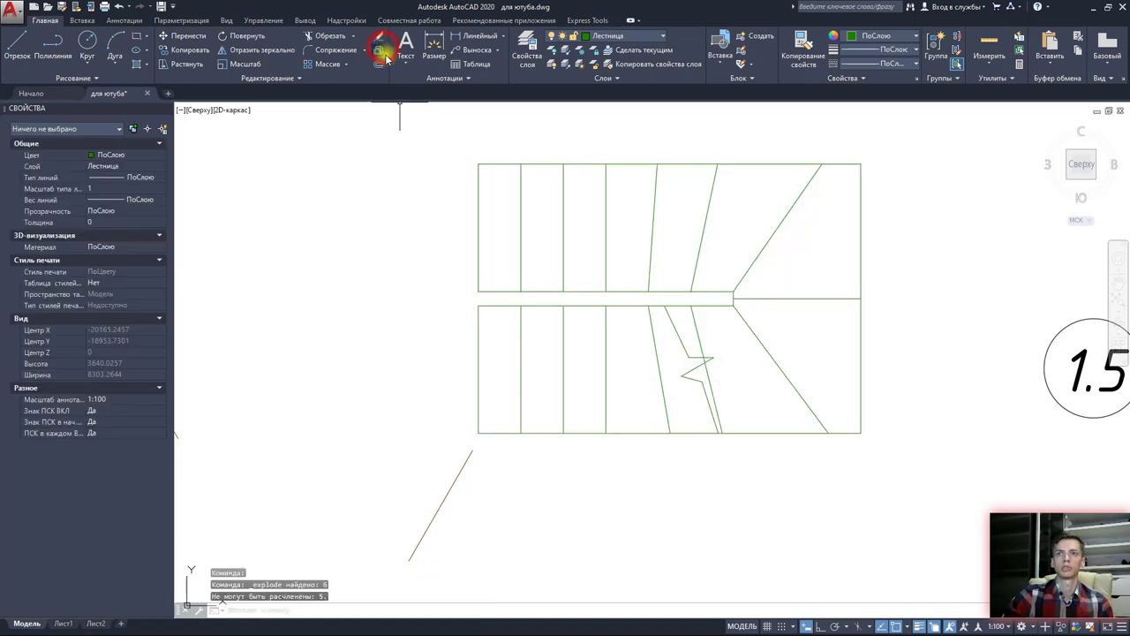
pyautogui.click(701, 323)
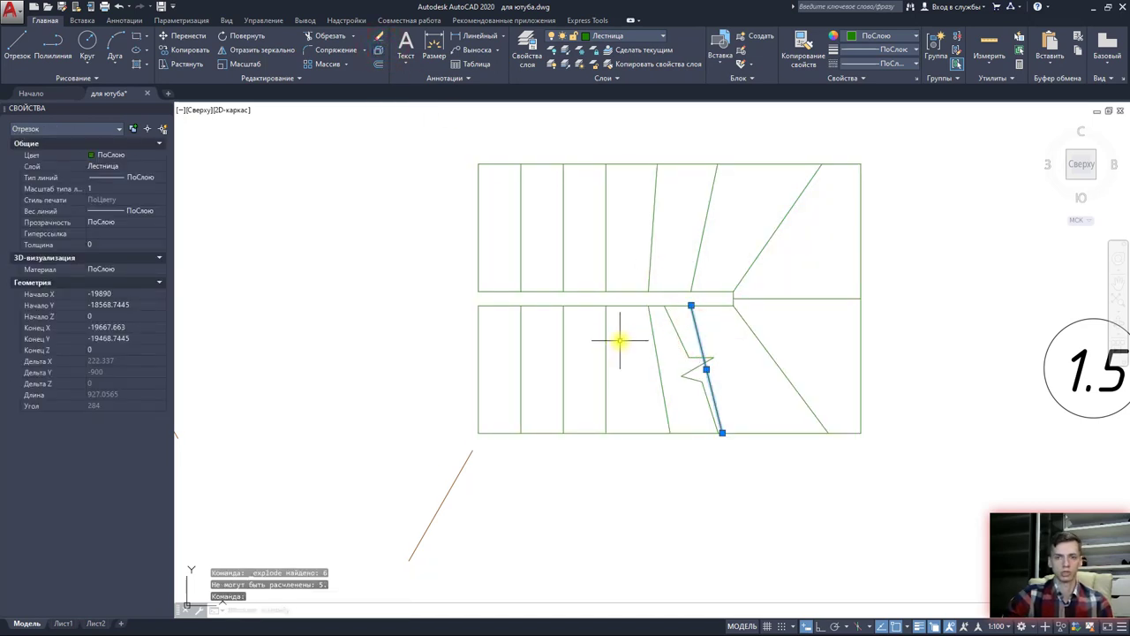
pyautogui.press('Escape')
pyautogui.click(920, 475)
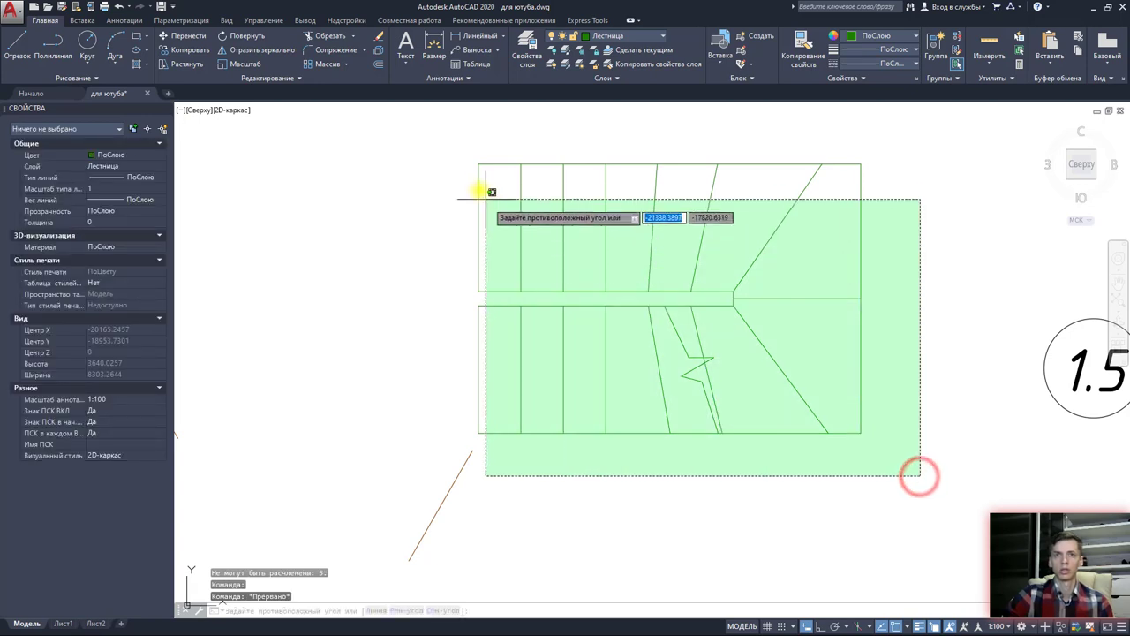
pyautogui.click(478, 140)
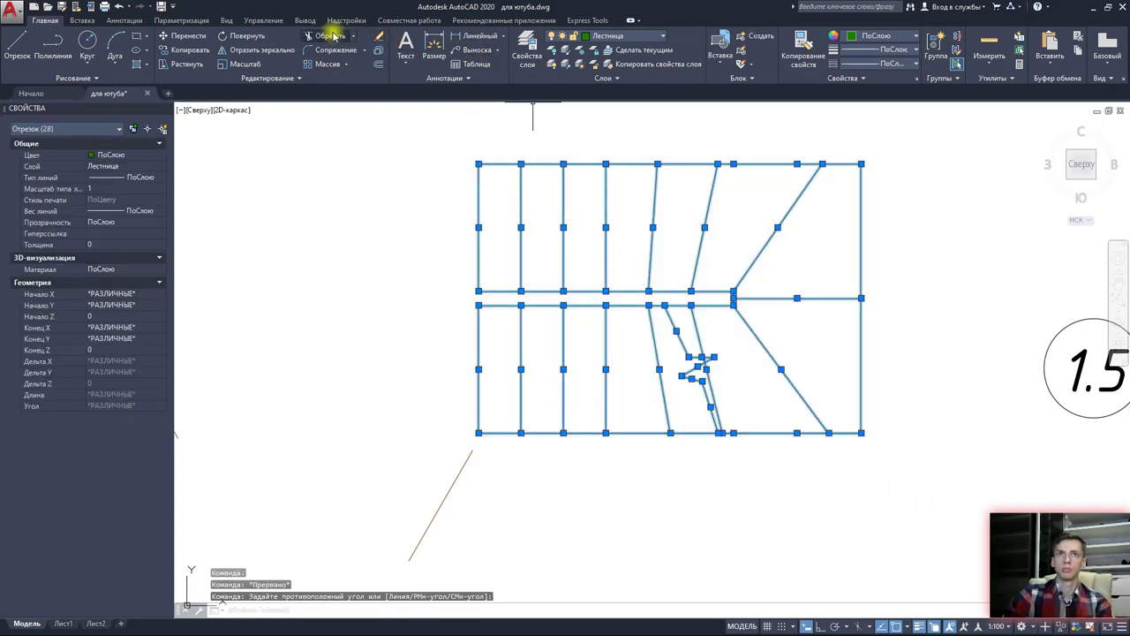
# Step: Trim the upper flight's right-hand edge lines and landing edge at the break
pyautogui.click(332, 35)
pyautogui.click(883, 474)
pyautogui.click(757, 182)
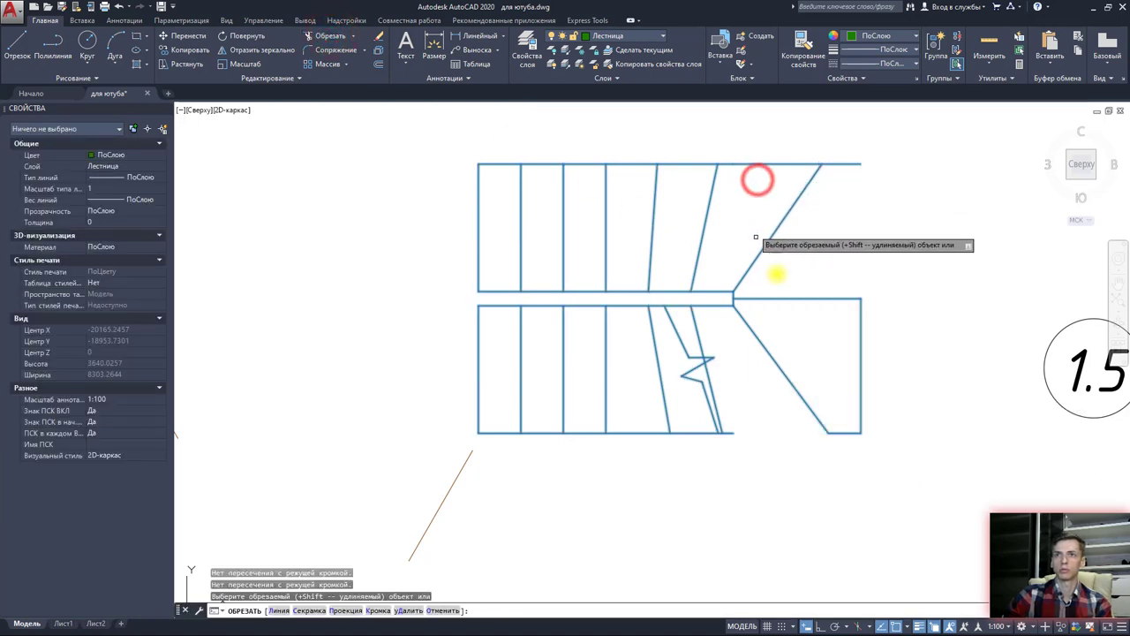
pyautogui.click(861, 356)
pyautogui.click(785, 234)
pyautogui.click(445, 194)
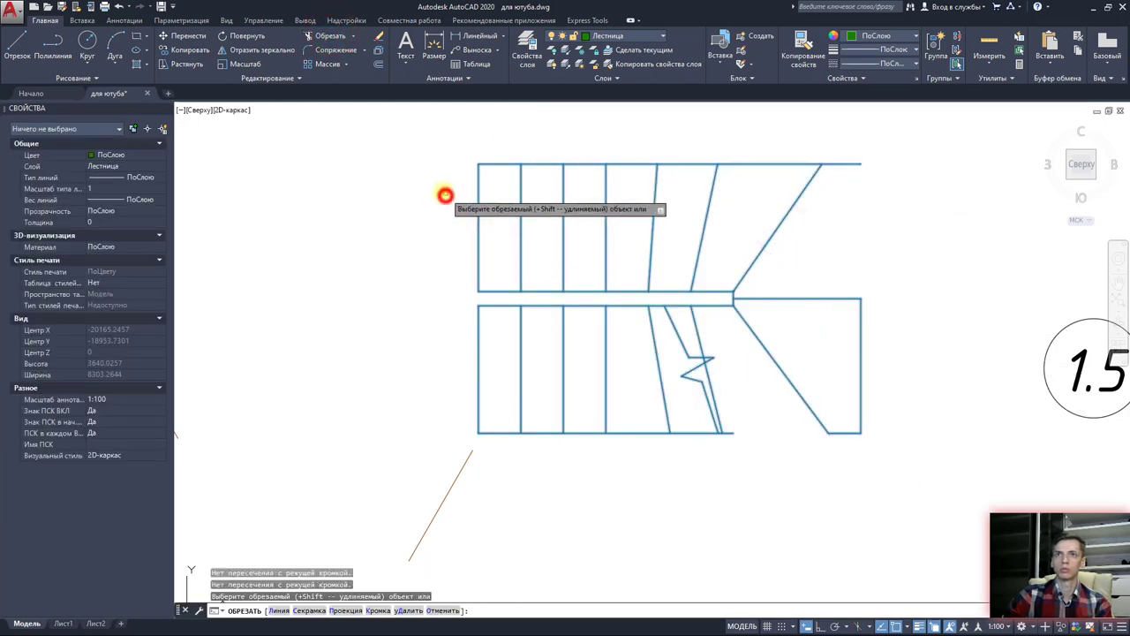
pyautogui.click(581, 293)
pyautogui.click(452, 245)
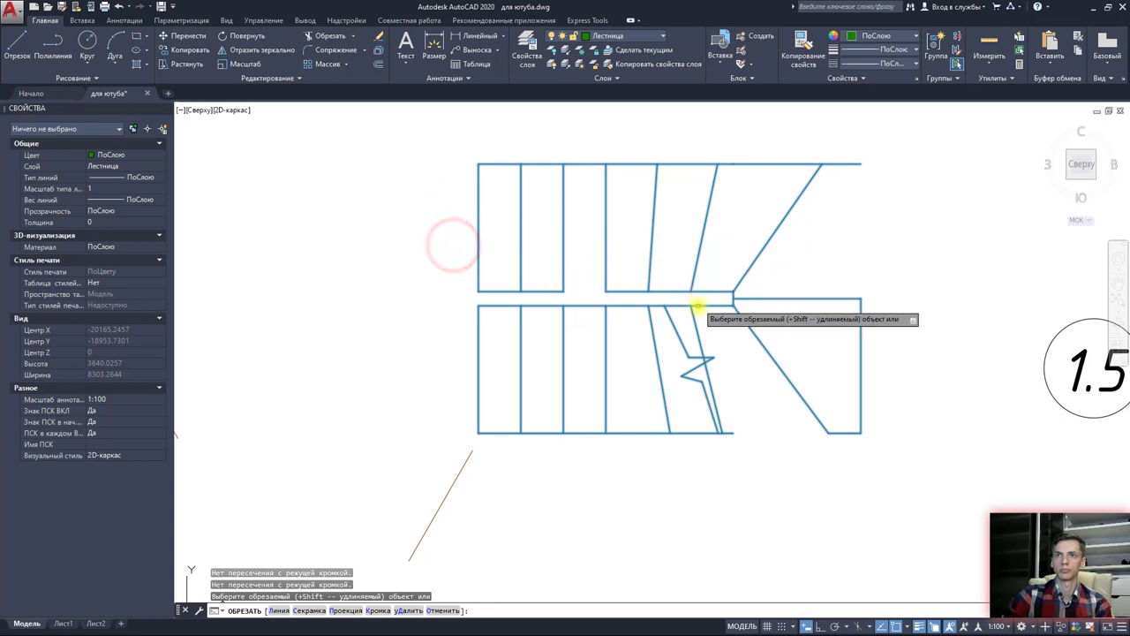
# Step: Trim the lower flight's top edge, slanted tread, zigzag-tip piece and bottom edge end
pyautogui.scroll(3, 697, 306)
pyautogui.click(671, 302)
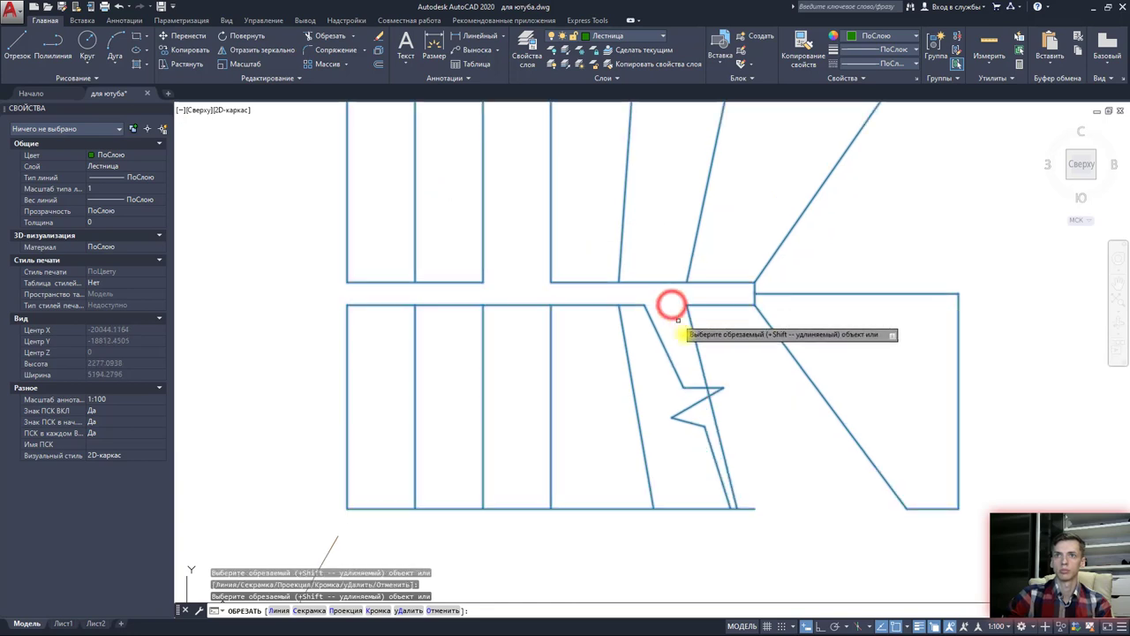
pyautogui.click(706, 378)
pyautogui.click(712, 408)
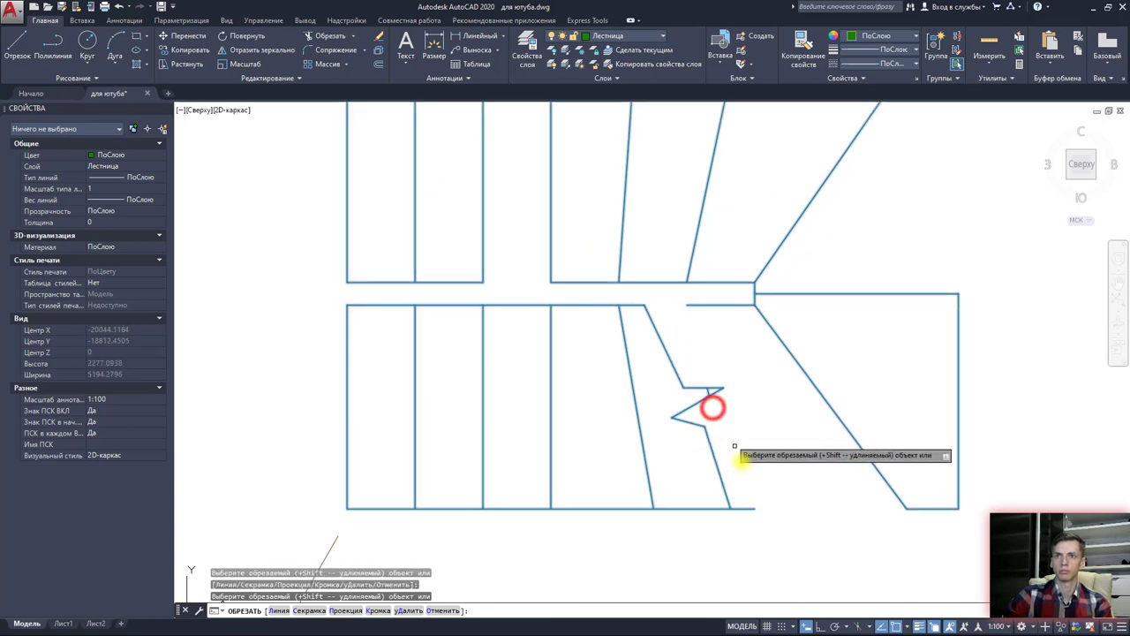
pyautogui.click(735, 511)
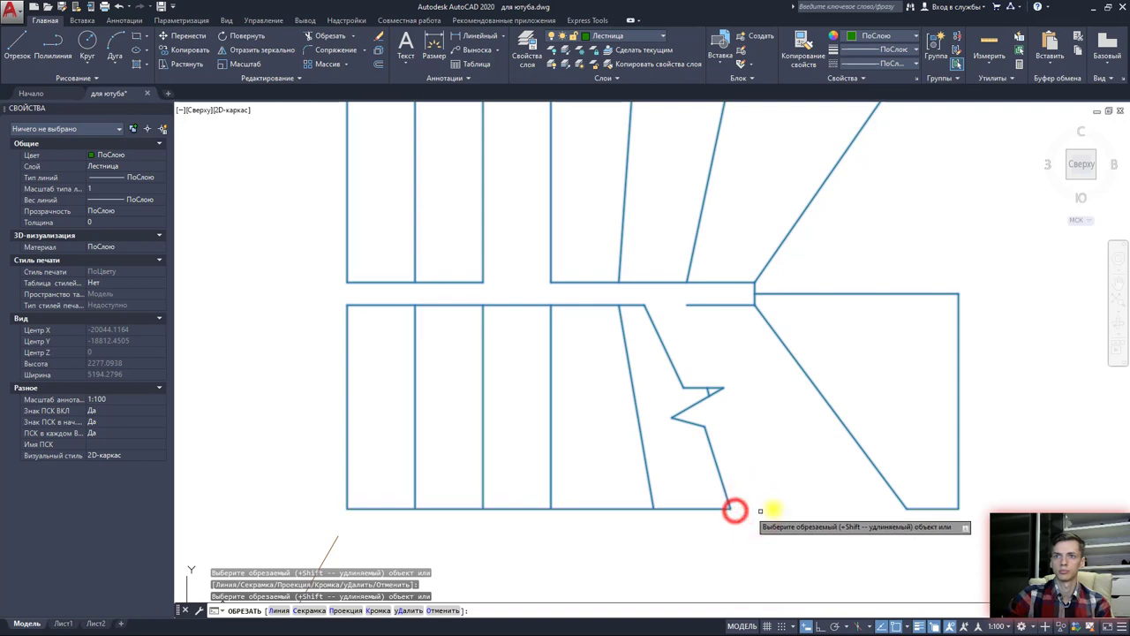
pyautogui.scroll(-2, 799, 468)
# Step: Erase the upper stair flight and landing lines using crossing selections
pyautogui.click(931, 506)
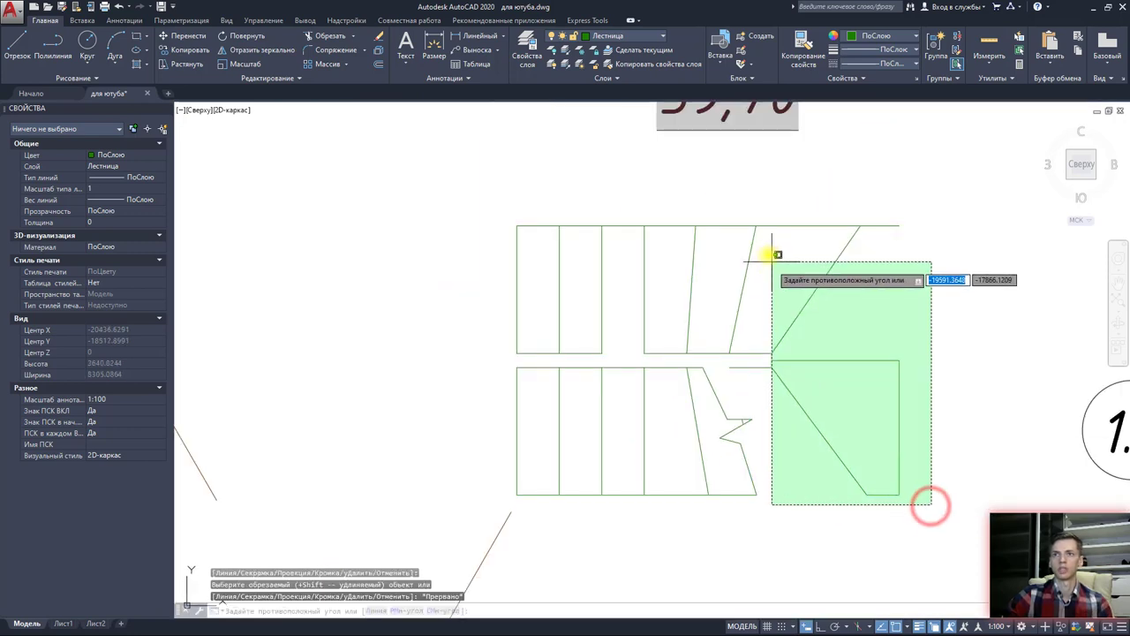
pyautogui.click(775, 247)
pyautogui.press('Delete')
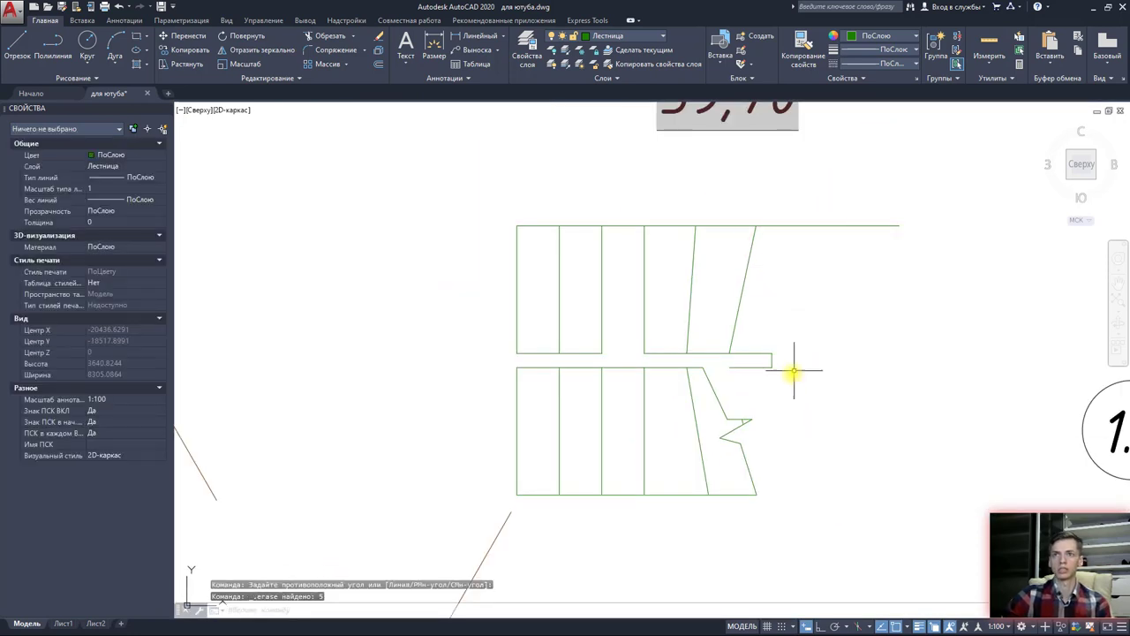
pyautogui.click(794, 371)
pyautogui.click(724, 295)
pyautogui.press('Delete')
pyautogui.click(807, 303)
pyautogui.click(475, 216)
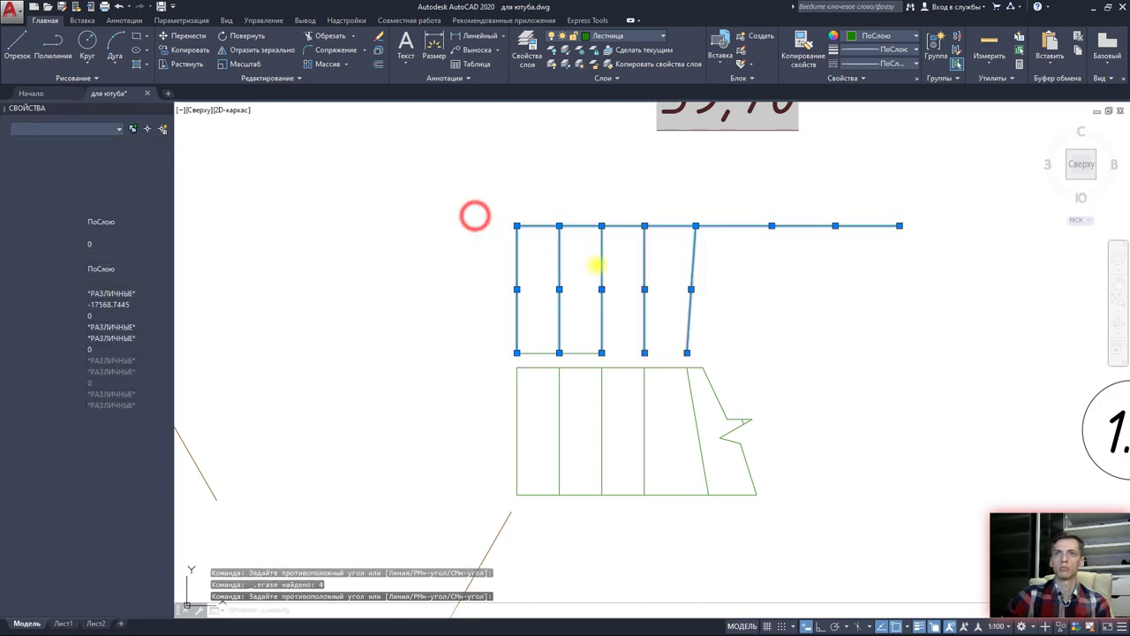
pyautogui.press('Delete')
# Step: Delete the stray short horizontal line and recentre the view on the flight
pyautogui.click(614, 354)
pyautogui.press('Delete')
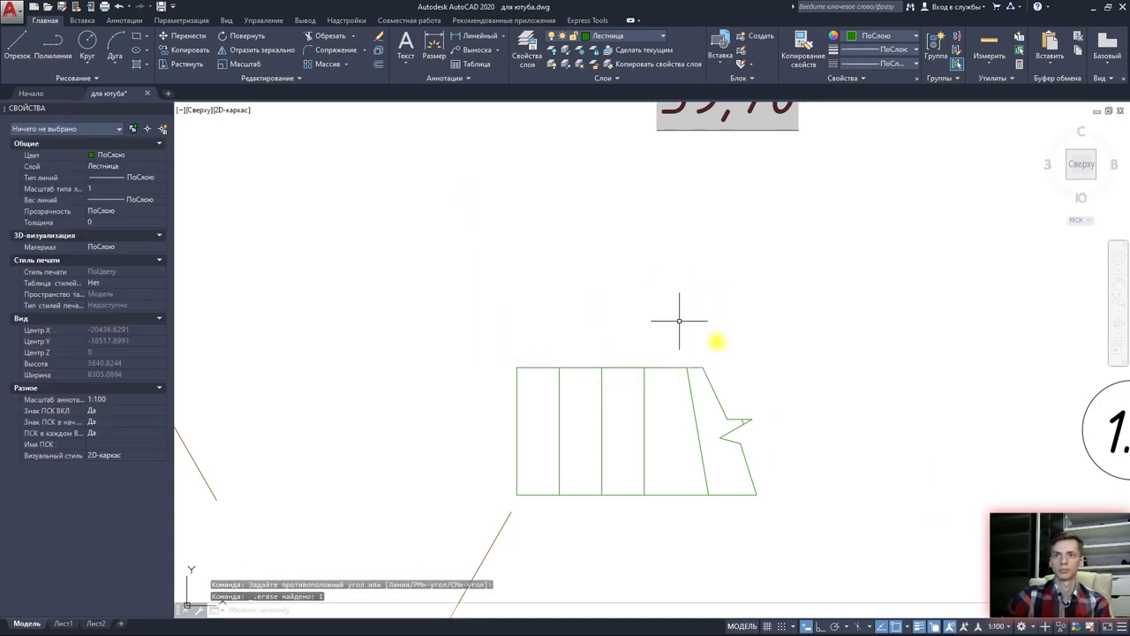
pyautogui.scroll(2, 765, 354)
pyautogui.moveTo(762, 353); pyautogui.dragTo(713, 263, button='middle')
# Step: Draw a horizontal line with Ortho from the flight's left edge toward the spike
pyautogui.click(20, 49)
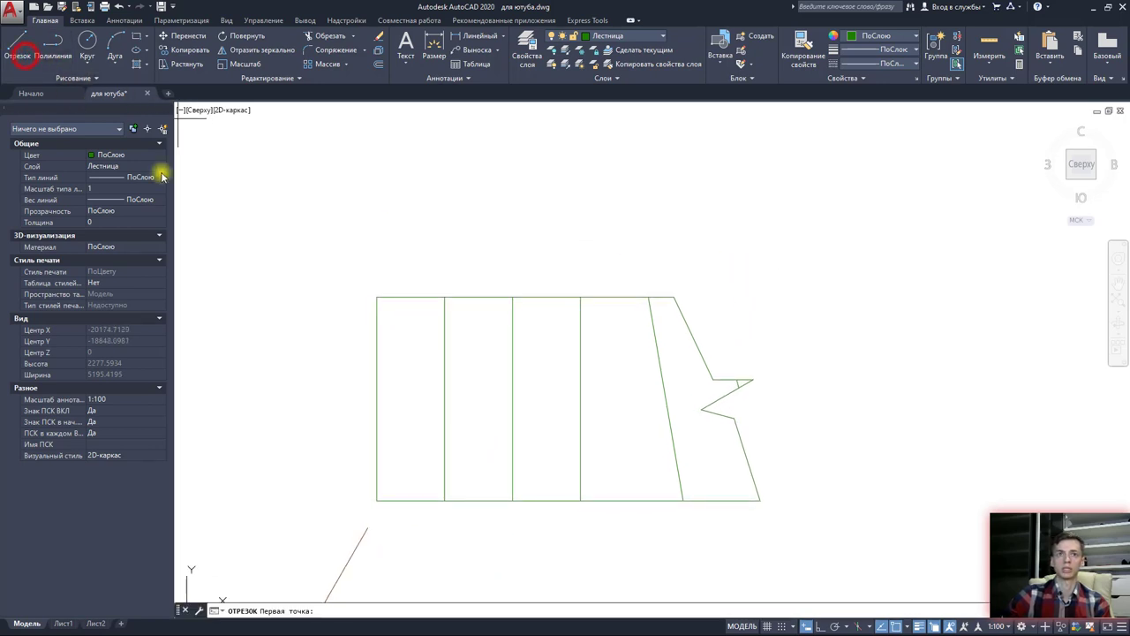
pyautogui.click(378, 398)
pyautogui.scroll(4, 709, 394)
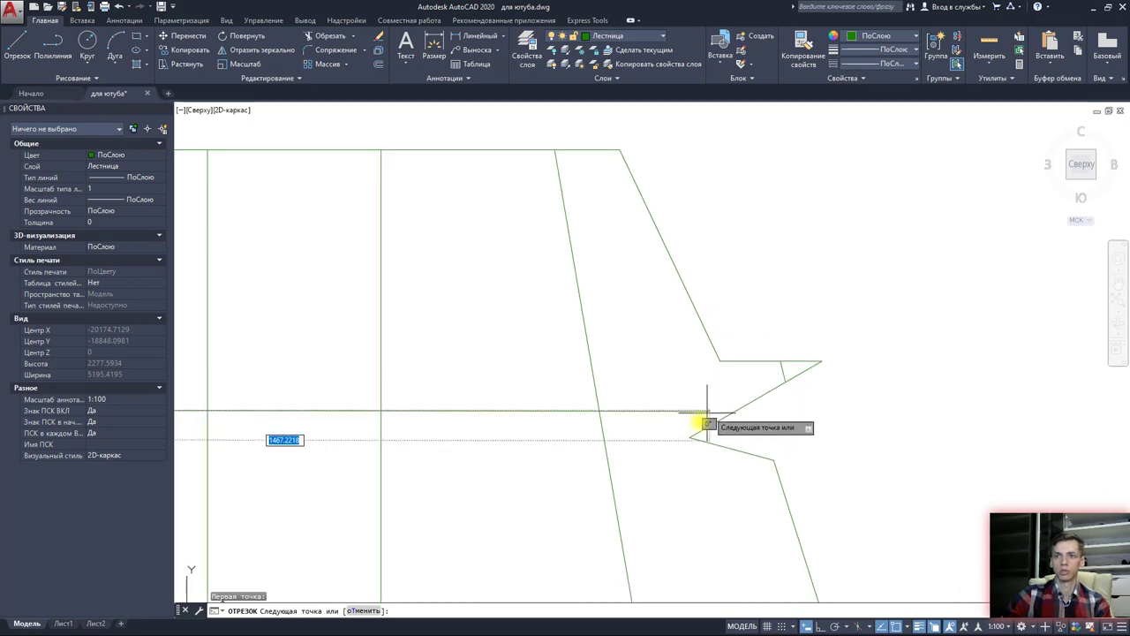
pyautogui.click(806, 626)
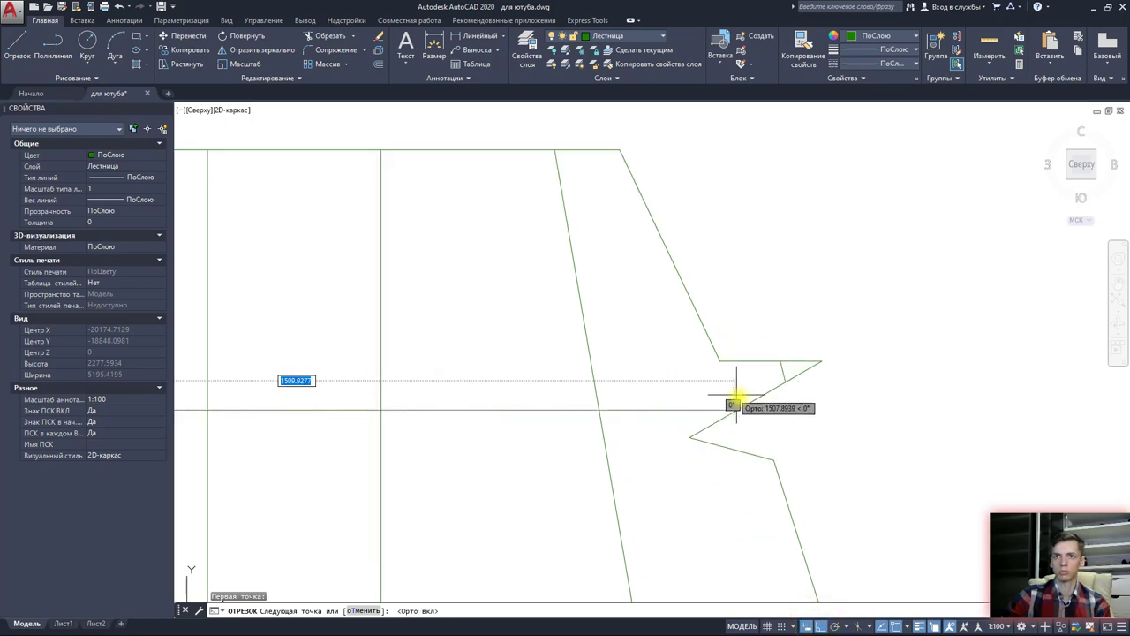
pyautogui.scroll(3, 730, 397)
pyautogui.scroll(3, 730, 397)
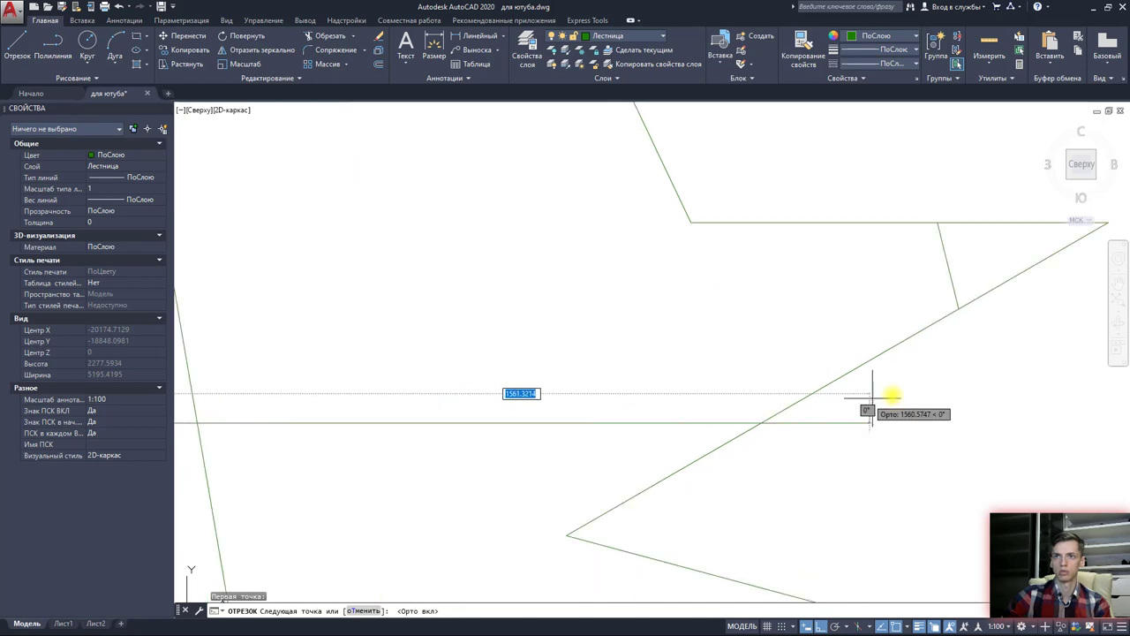
pyautogui.press('Escape')
pyautogui.scroll(-2, 901, 402)
# Step: Trim the centre line so it ends at the zigzag spike
pyautogui.click(937, 429)
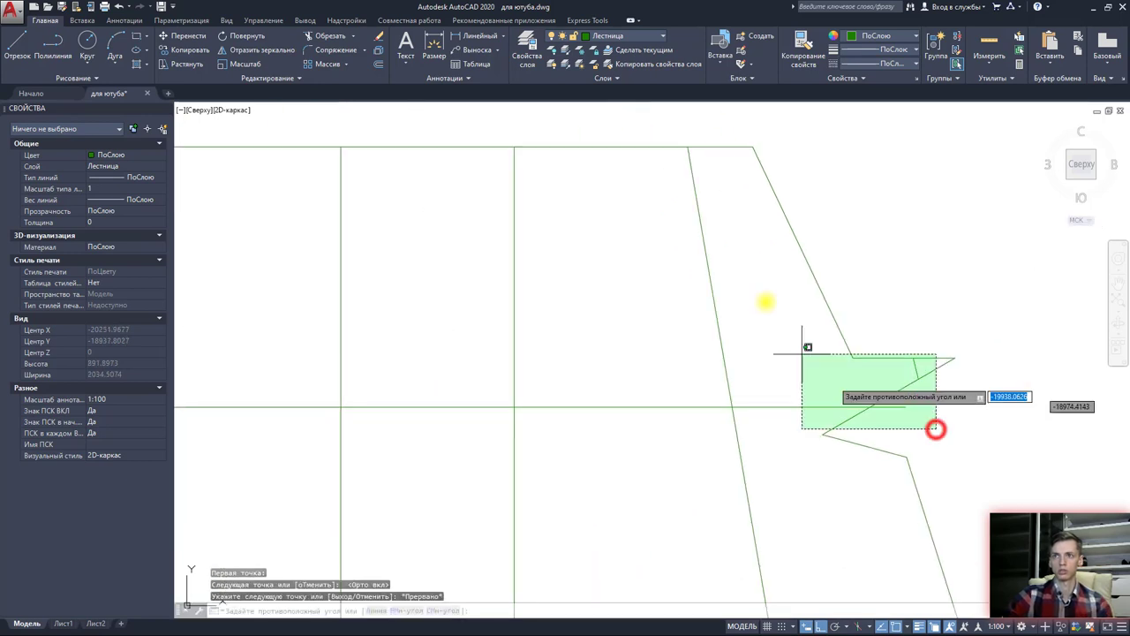
pyautogui.click(804, 354)
pyautogui.click(328, 35)
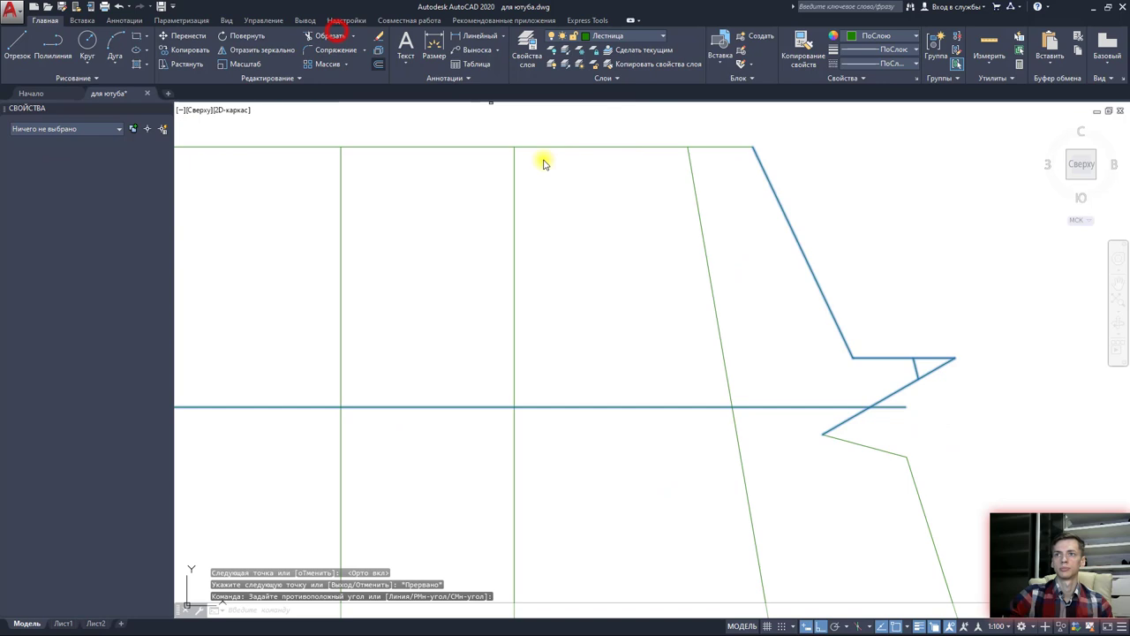
pyautogui.click(880, 403)
pyautogui.press('Escape')
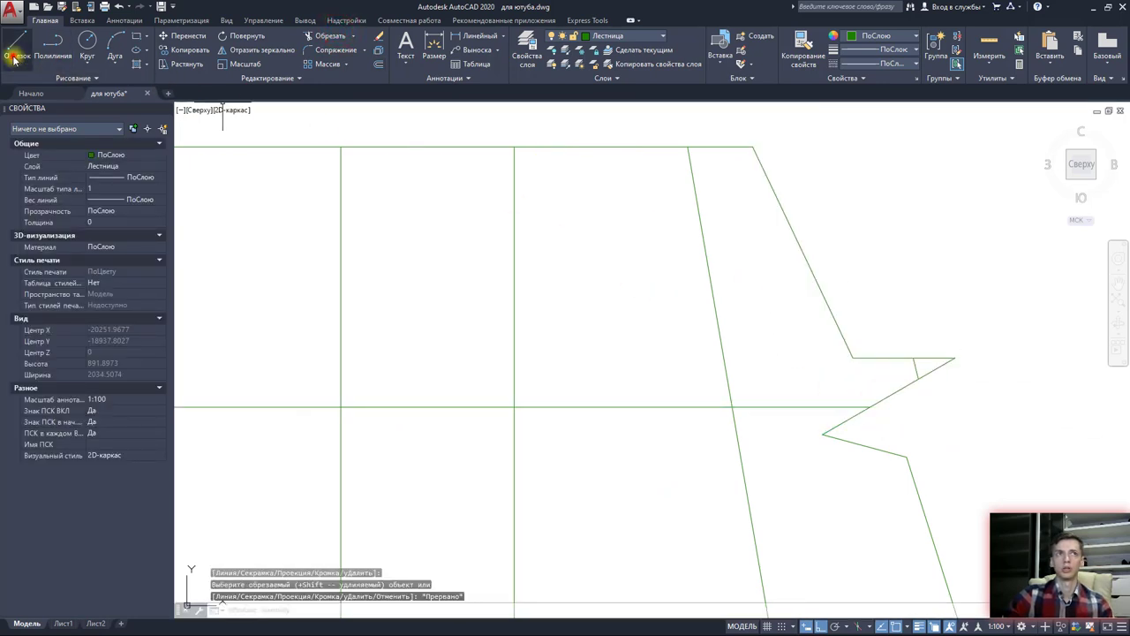
# Step: Turn on Polar Tracking and check its angles, abandoning a first line attempt
pyautogui.click(14, 58)
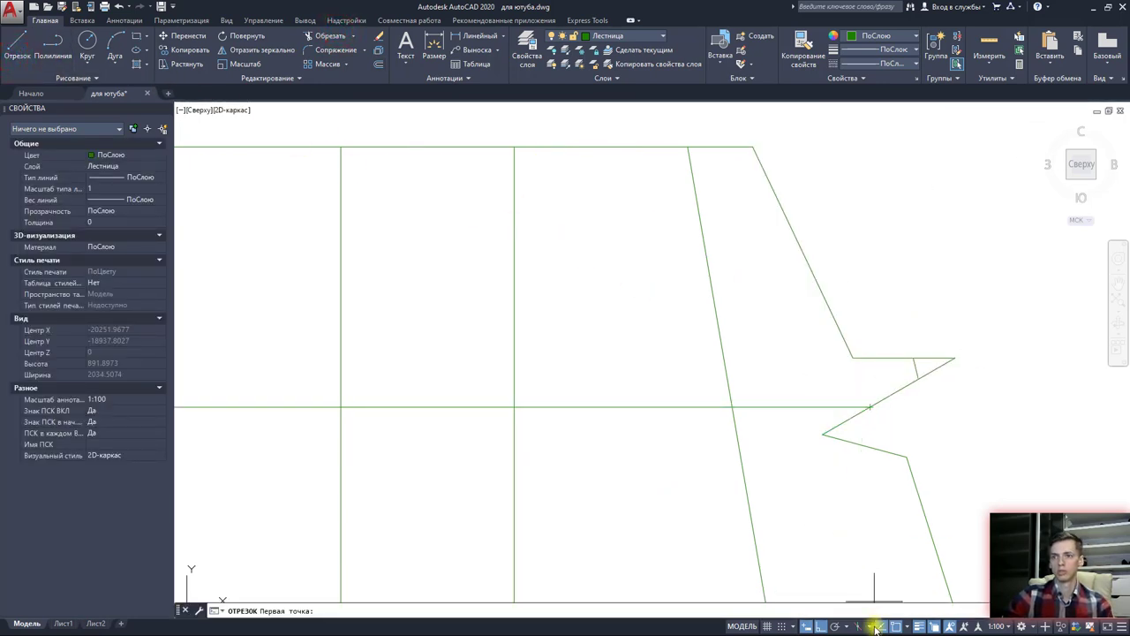
pyautogui.click(836, 626)
pyautogui.click(849, 627)
pyautogui.click(849, 627)
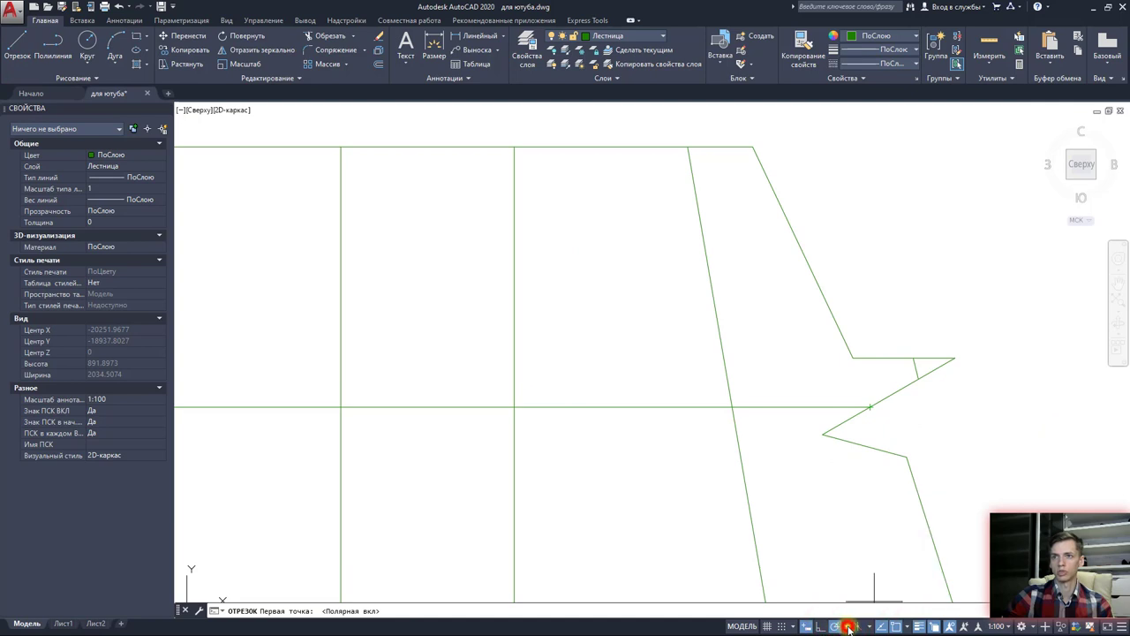
pyautogui.click(870, 407)
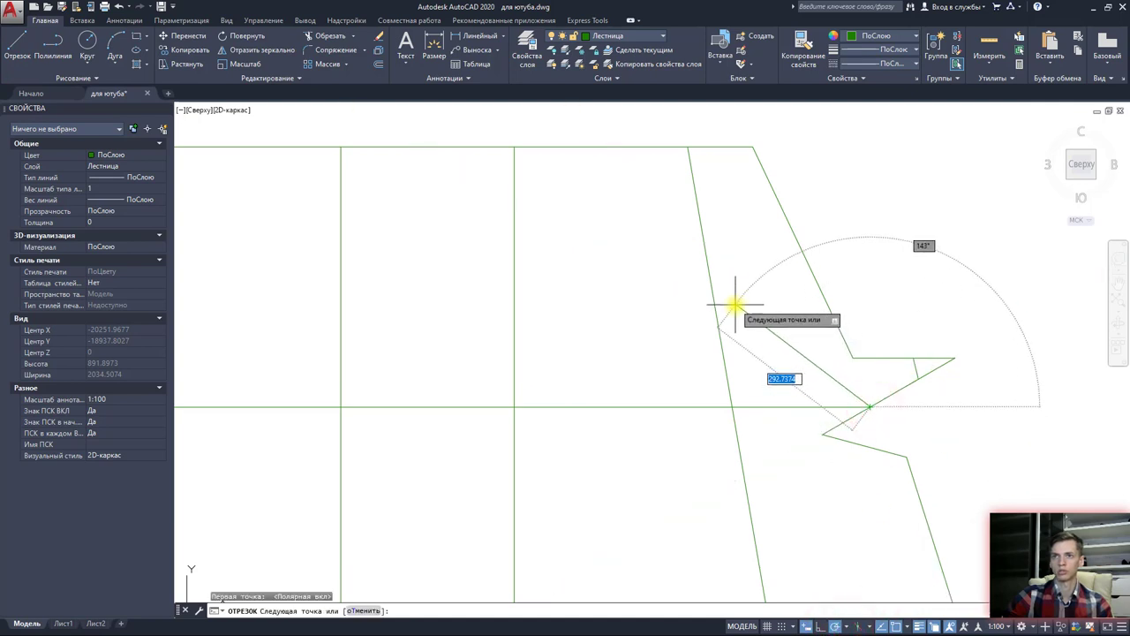
pyautogui.scroll(-4, 733, 298)
pyautogui.write('200')
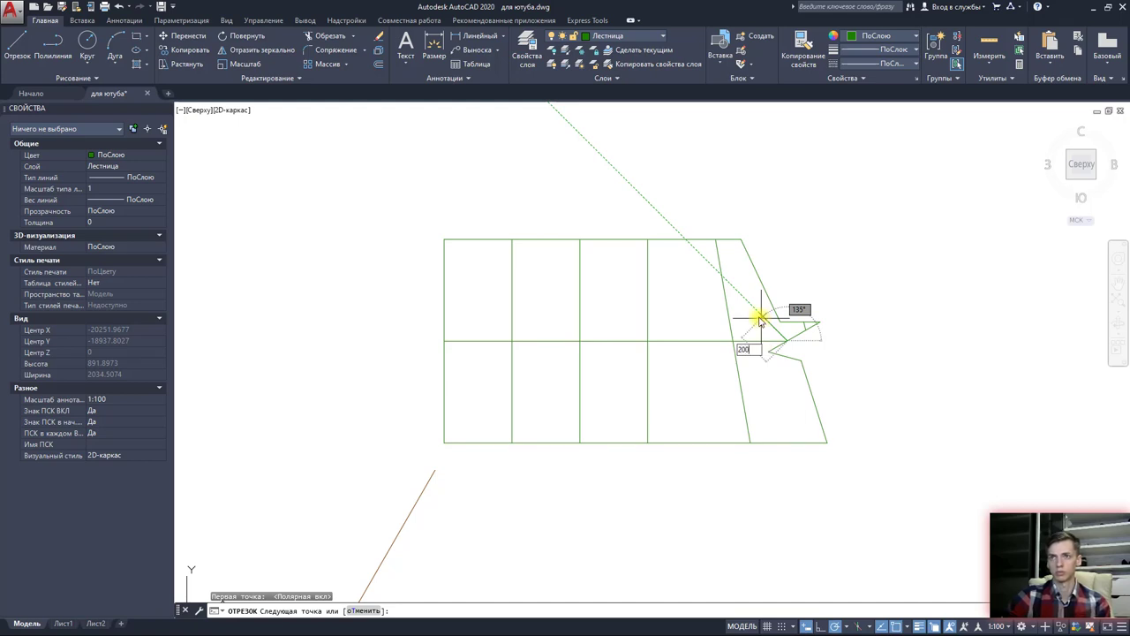
pyautogui.press('Escape')
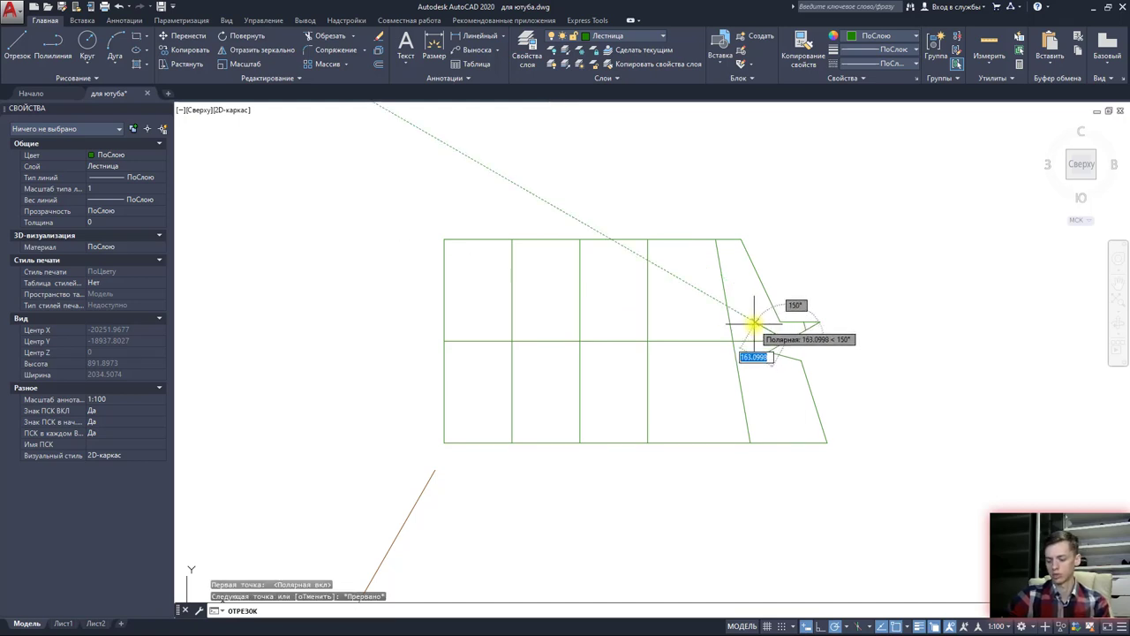
# Step: Draw a 200-unit angled arrow line from the centre line's end
pyautogui.scroll(2, 755, 326)
pyautogui.scroll(2, 760, 344)
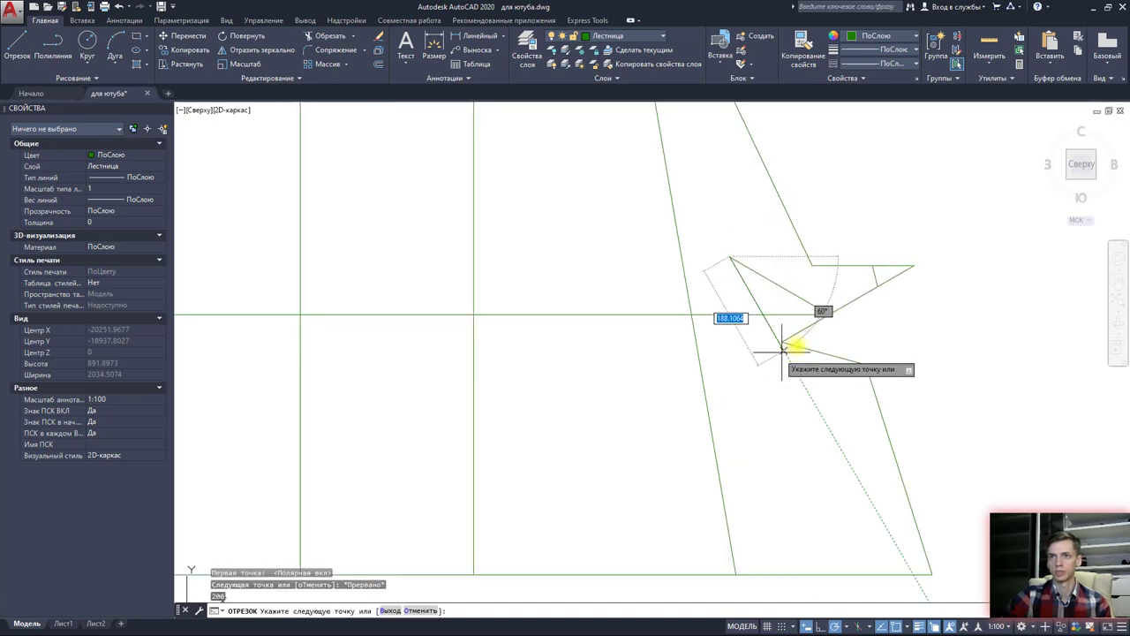
pyautogui.press('Return')
pyautogui.click(830, 315)
pyautogui.write('200')
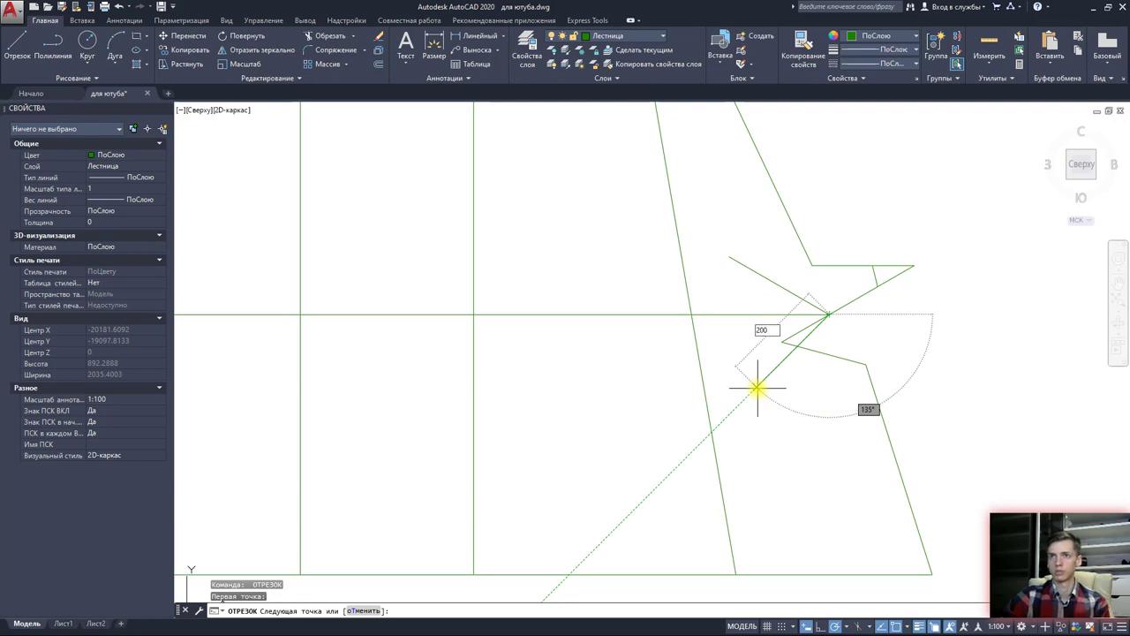
pyautogui.press('Return')
pyautogui.press('Escape')
# Step: Stretch the short angled line's endpoint to the arrow tip
pyautogui.click(819, 353)
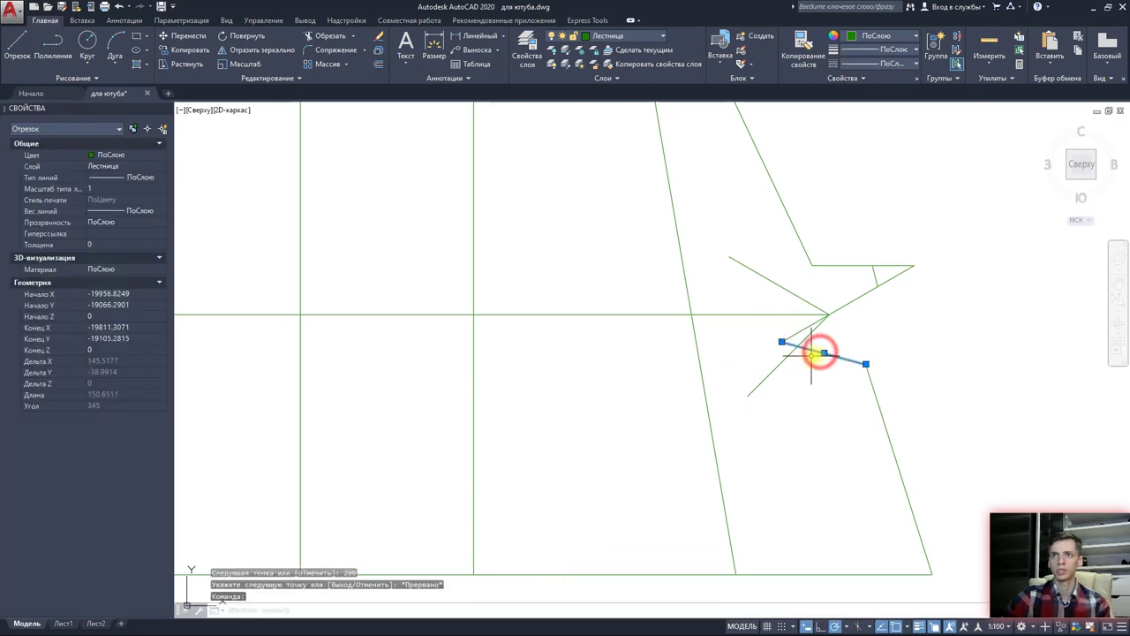
pyautogui.click(794, 343)
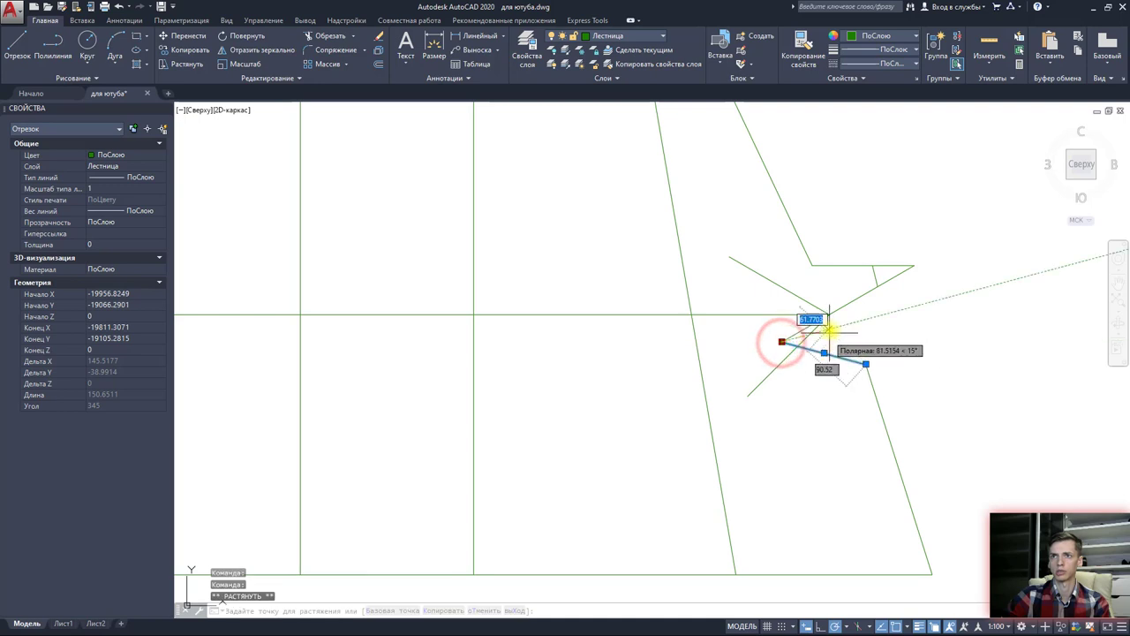
pyautogui.click(799, 332)
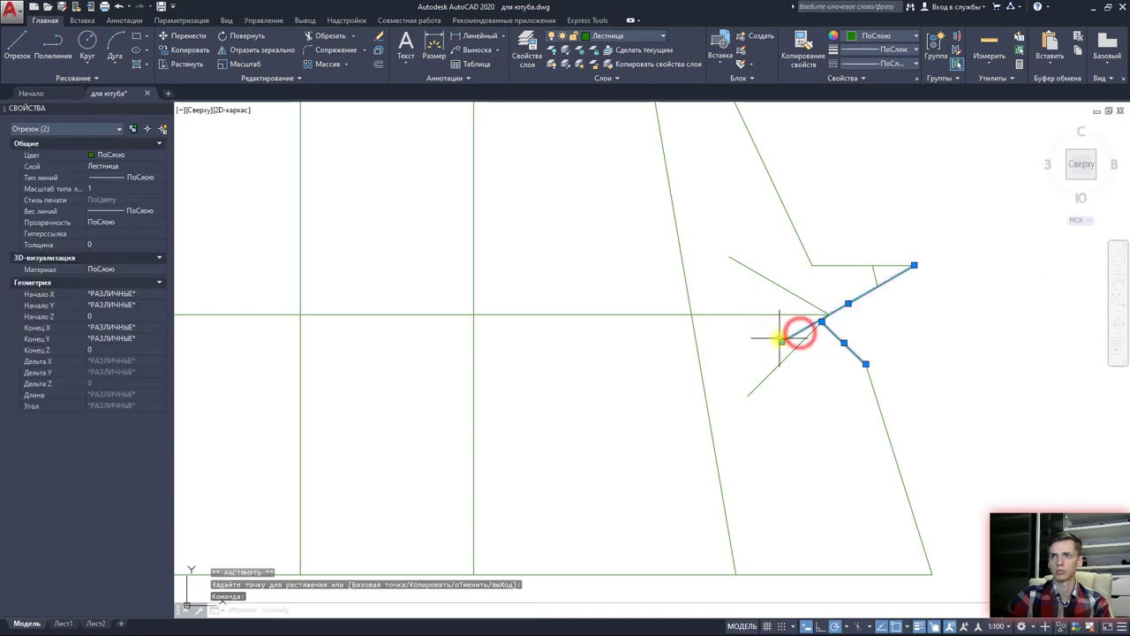
pyautogui.click(822, 323)
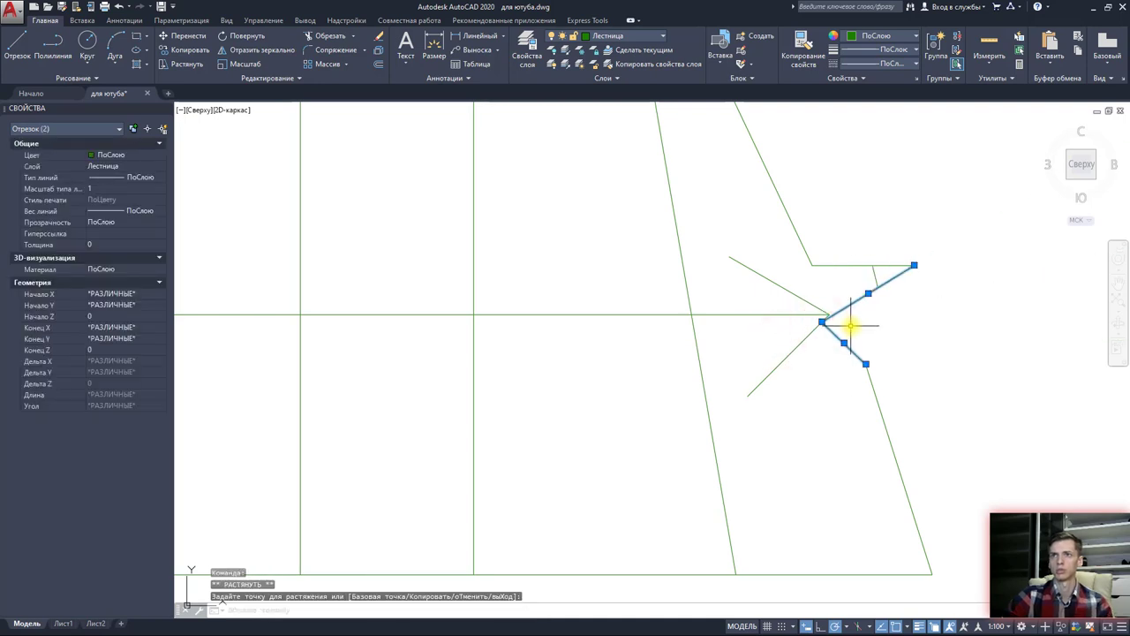
pyautogui.press('Escape')
# Step: Stretch another short angled line's endpoint and select both arrow lines for trimming
pyautogui.scroll(5, 877, 311)
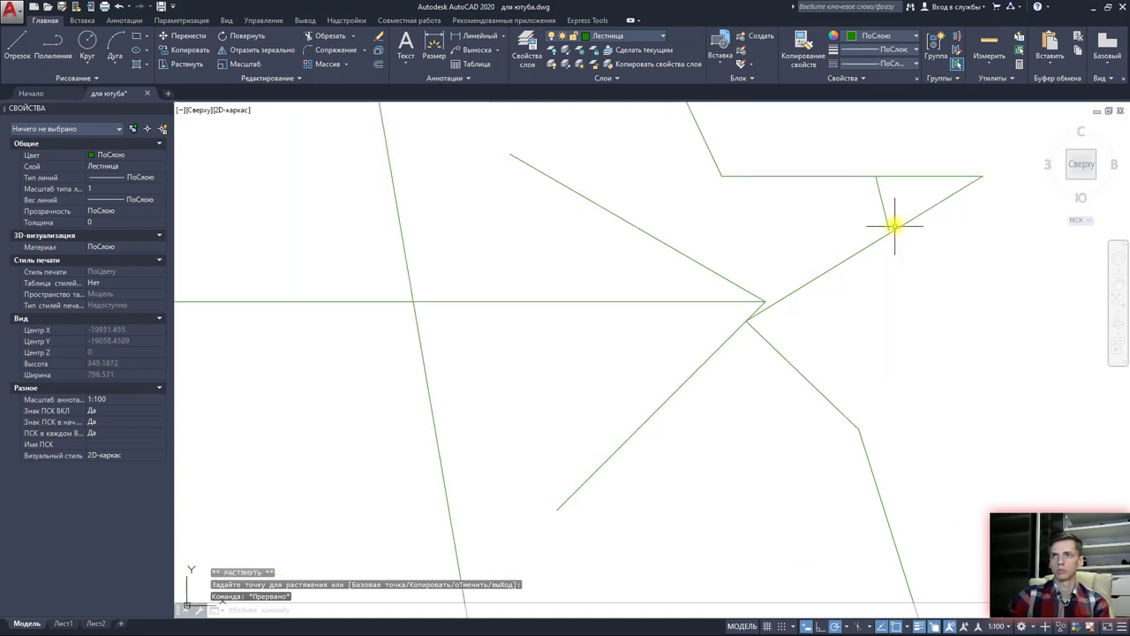
pyautogui.click(891, 225)
pyautogui.click(892, 228)
pyautogui.scroll(2, 887, 228)
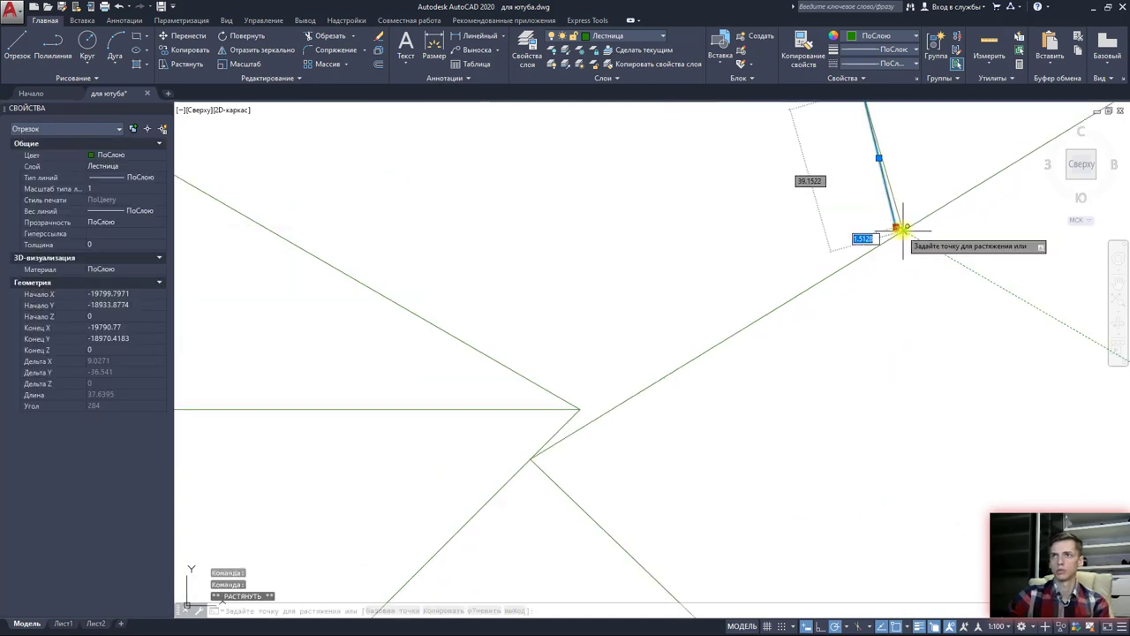
pyautogui.click(911, 282)
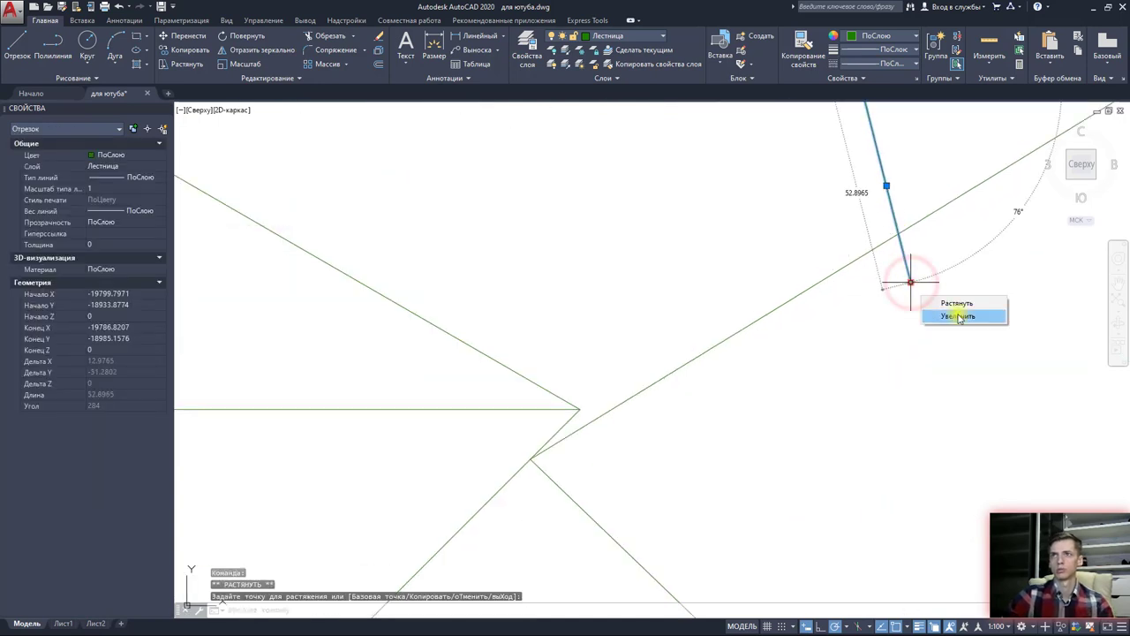
pyautogui.scroll(-2, 895, 277)
pyautogui.click(987, 343)
pyautogui.click(858, 217)
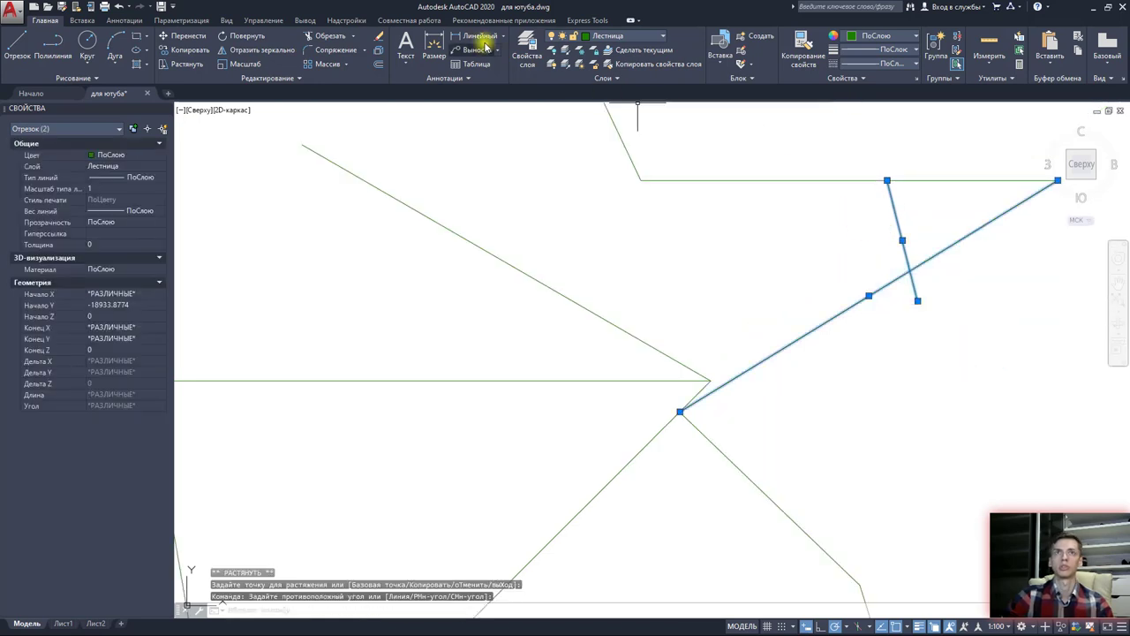
pyautogui.click(332, 36)
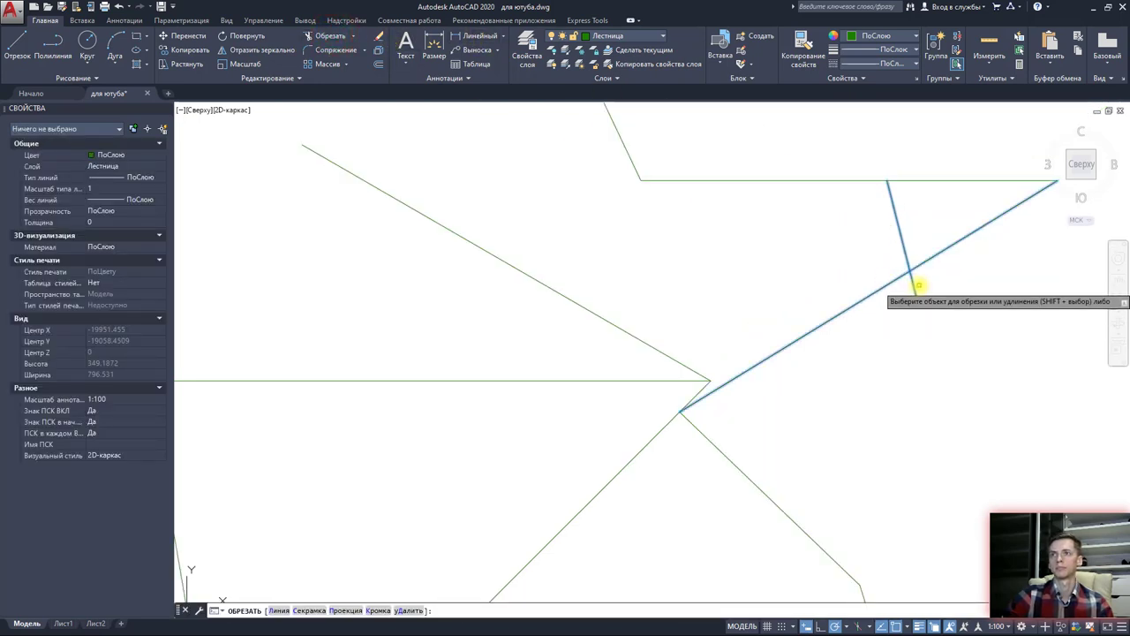
# Step: Trim the overlapping arrow piece and delete the stray lower diagonal line
pyautogui.click(917, 287)
pyautogui.press('Escape')
pyautogui.scroll(-3, 815, 346)
pyautogui.moveTo(815, 346); pyautogui.dragTo(858, 360, button='middle')
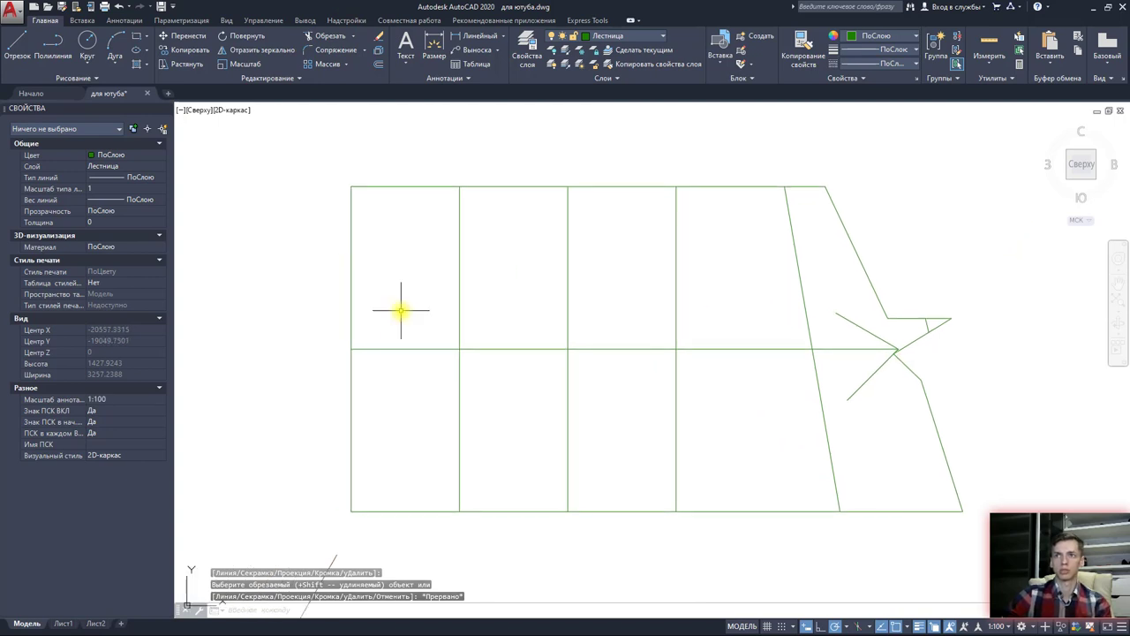
pyautogui.scroll(5, 887, 365)
pyautogui.click(858, 391)
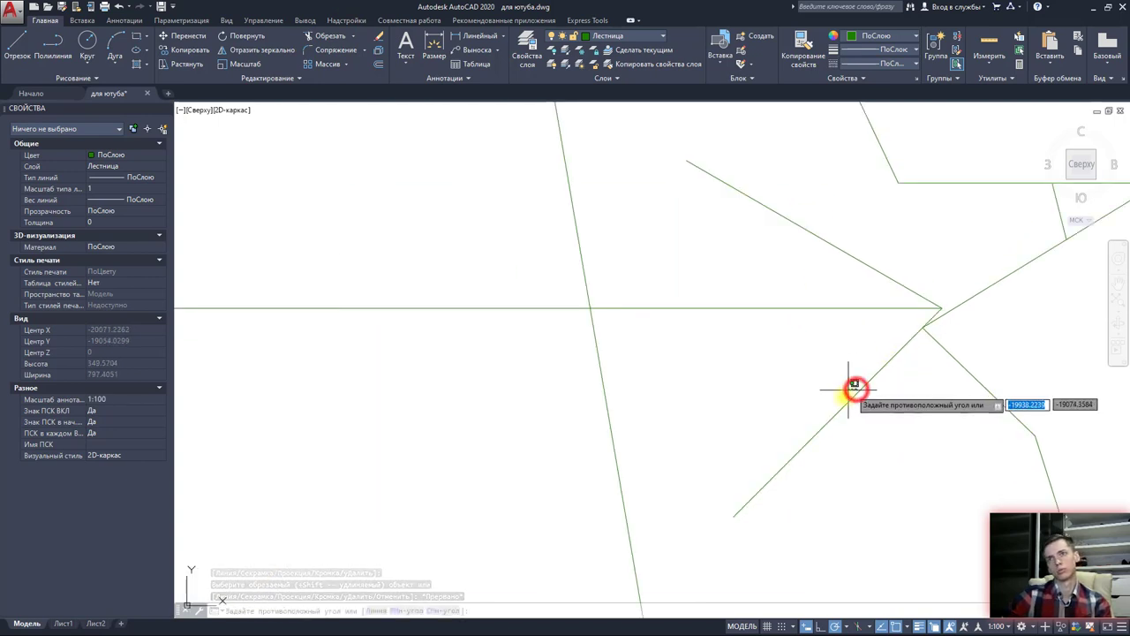
pyautogui.press('Delete')
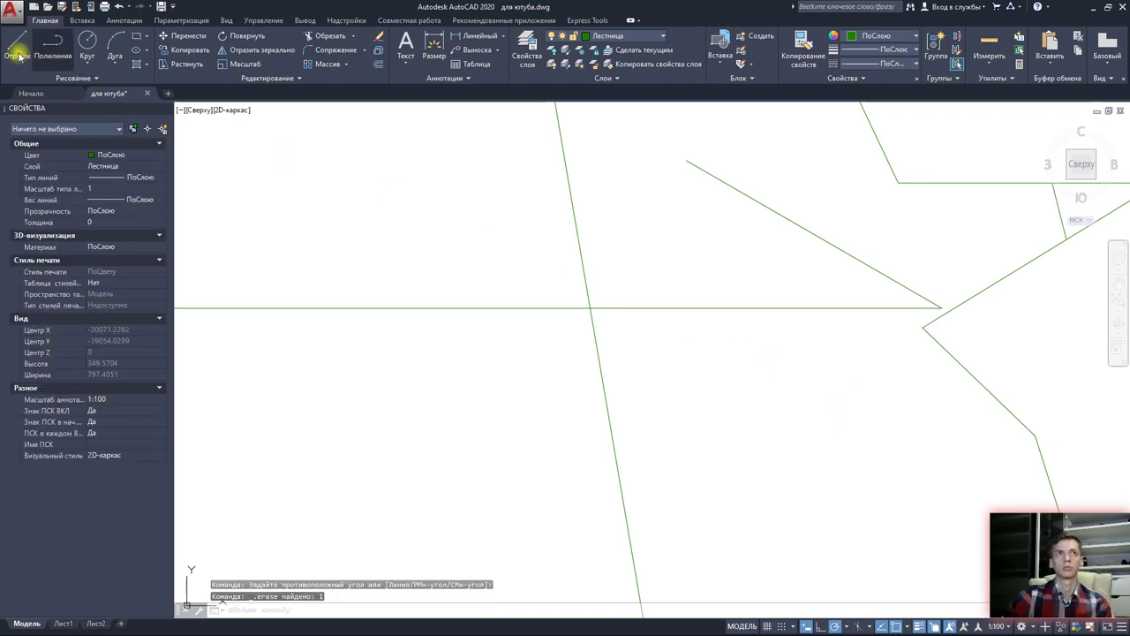
# Step: Draw a 200-long line from the arrow tip endpoint, then erase a wrong diagonal
pyautogui.click(18, 46)
pyautogui.click(942, 308)
pyautogui.write('200')
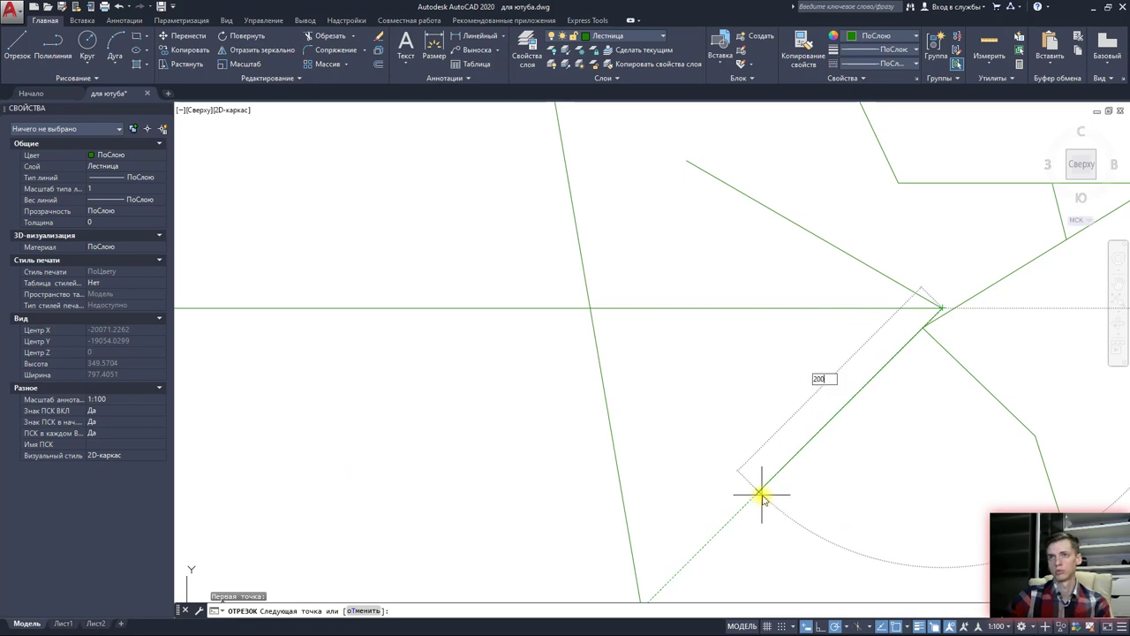
pyautogui.press('Return')
pyautogui.press('Escape')
pyautogui.scroll(-4, 837, 412)
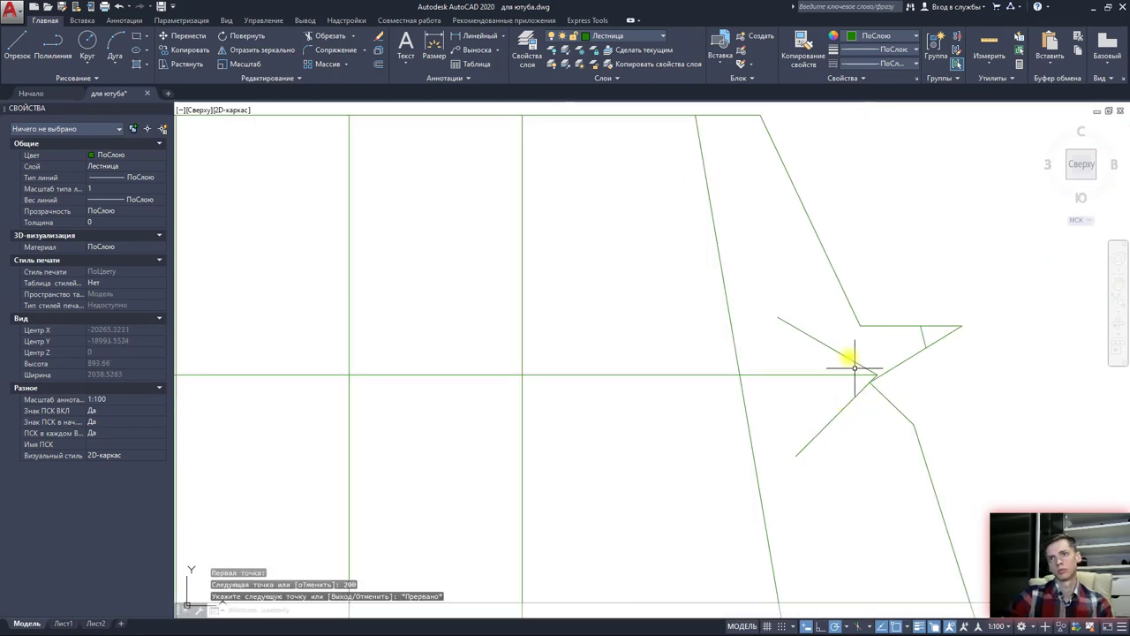
pyautogui.scroll(2, 854, 368)
pyautogui.click(846, 354)
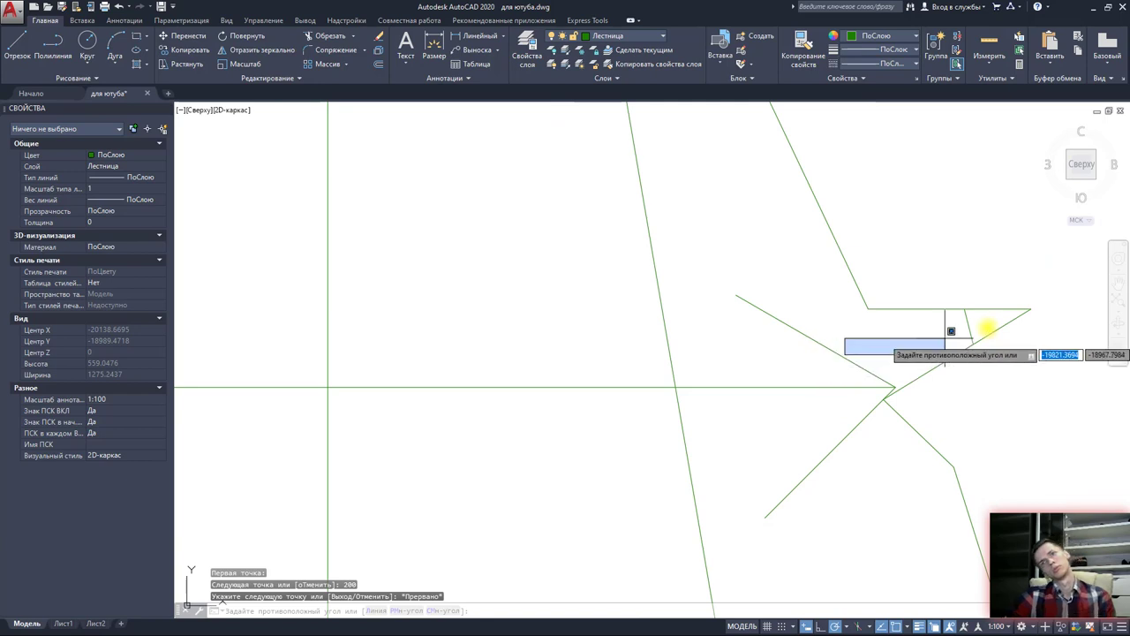
pyautogui.click(817, 347)
pyautogui.press('Delete')
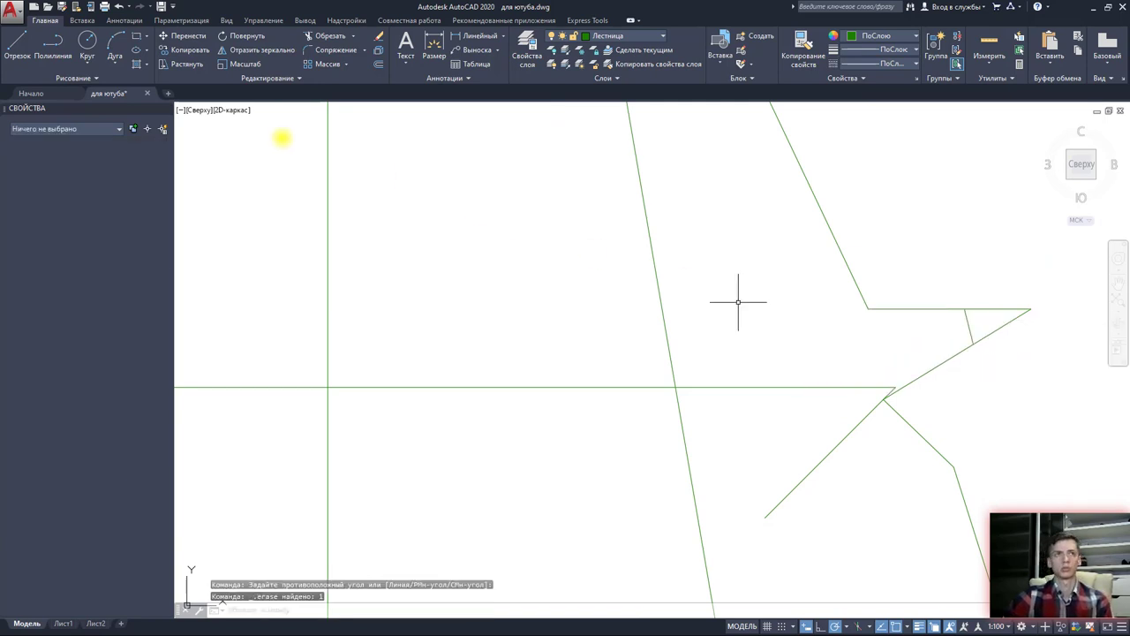
# Step: Draw the 200-unit arrowhead stroke at 150° from the arrow tip and erase the lower diagonal
pyautogui.click(17, 46)
pyautogui.click(896, 386)
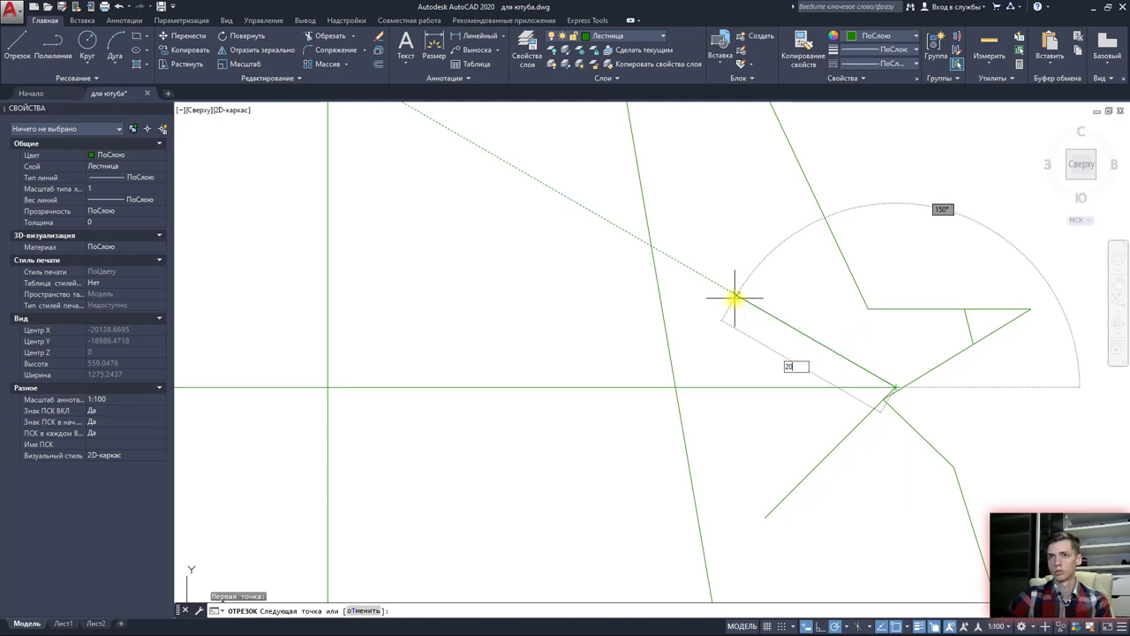
pyautogui.write('200')
pyautogui.press('Return')
pyautogui.press('Escape')
pyautogui.click(833, 437)
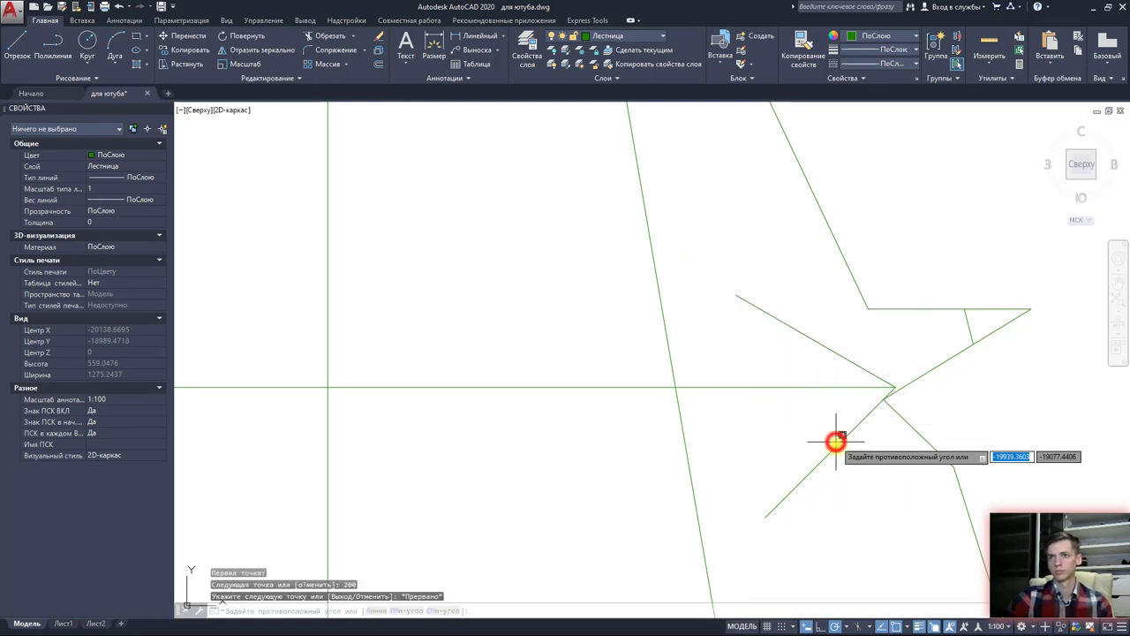
pyautogui.click(834, 448)
pyautogui.press('Delete')
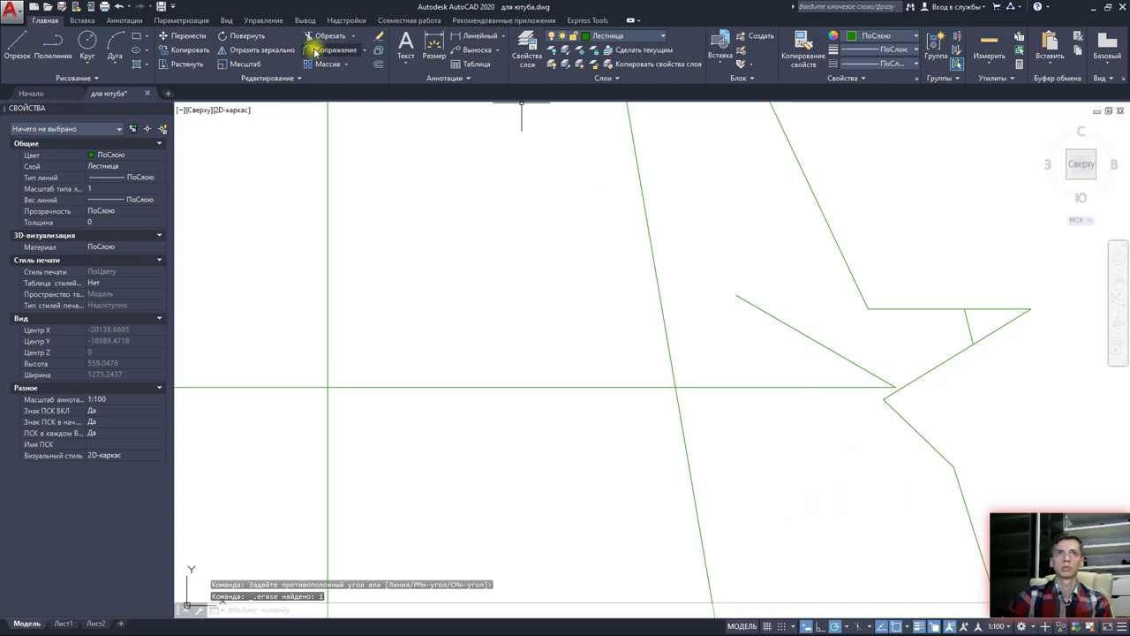
# Step: Cancel a Mirror attempt that wrongly included the centre line in the selection
pyautogui.click(258, 52)
pyautogui.click(806, 340)
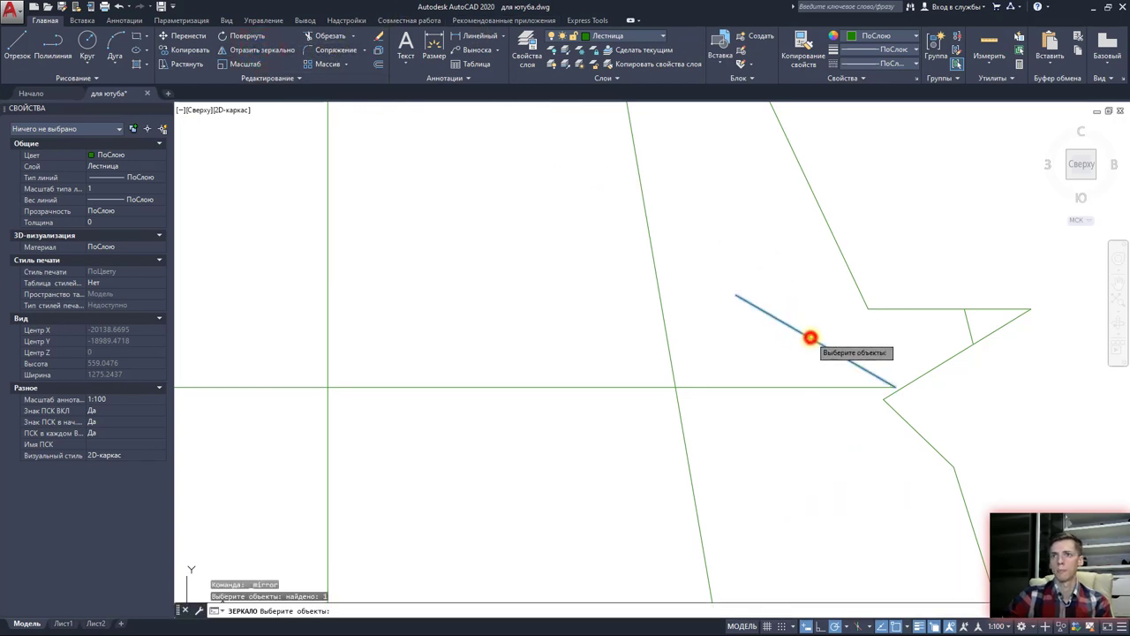
pyautogui.click(800, 388)
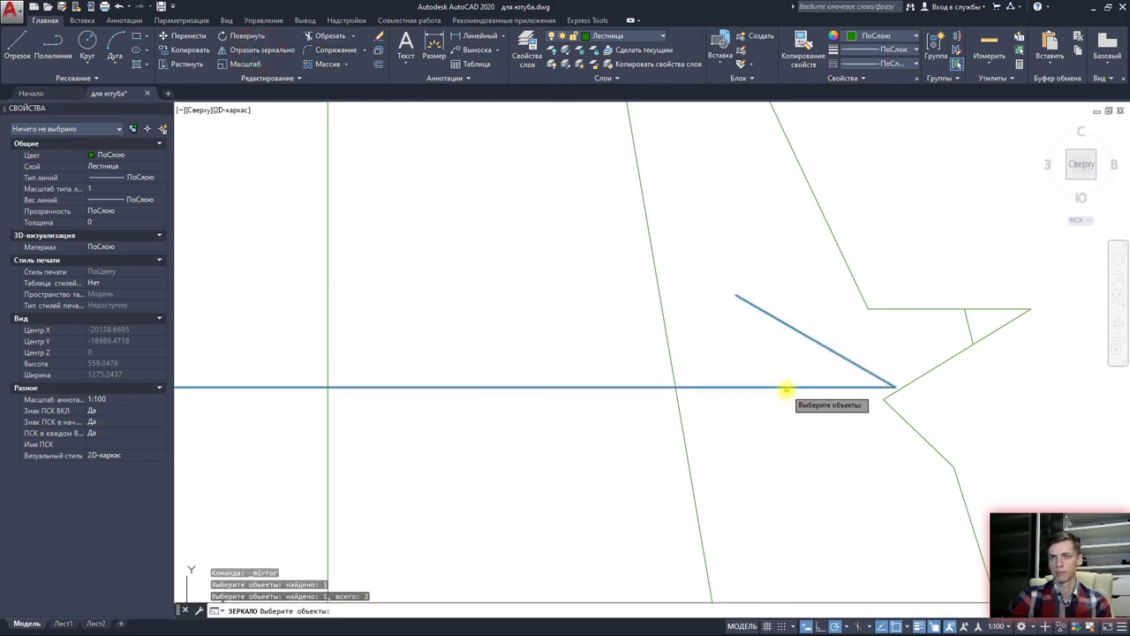
pyautogui.press('Return')
pyautogui.press('Escape')
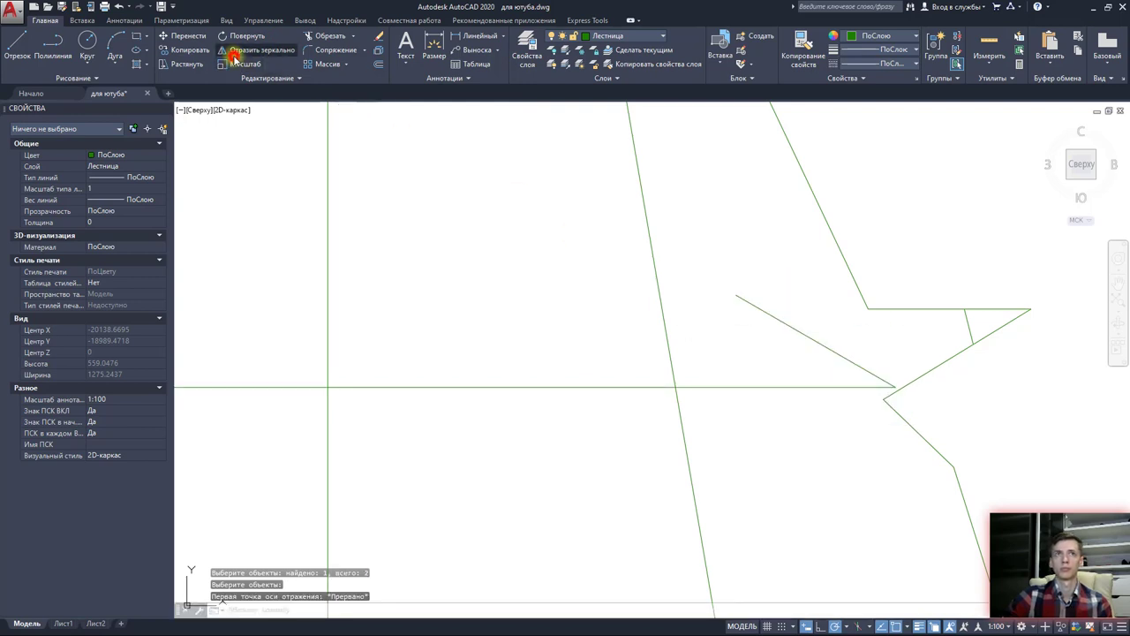
# Step: Mirror the 150° stroke about the horizontal centre line, keeping the original
pyautogui.click(810, 353)
pyautogui.click(697, 240)
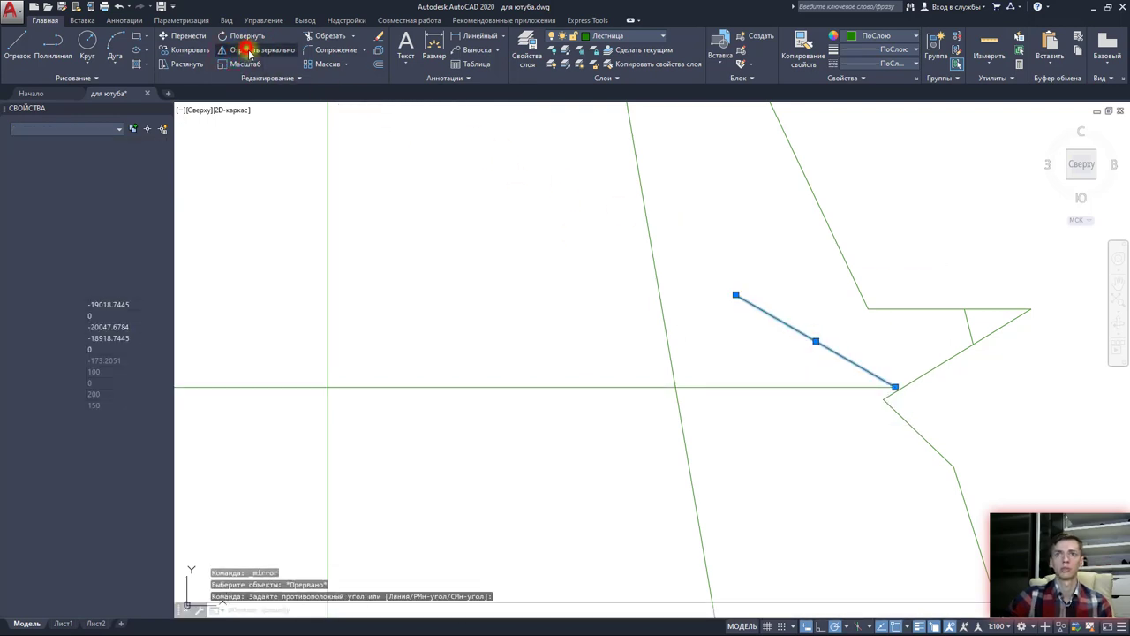
pyautogui.click(250, 53)
pyautogui.click(795, 387)
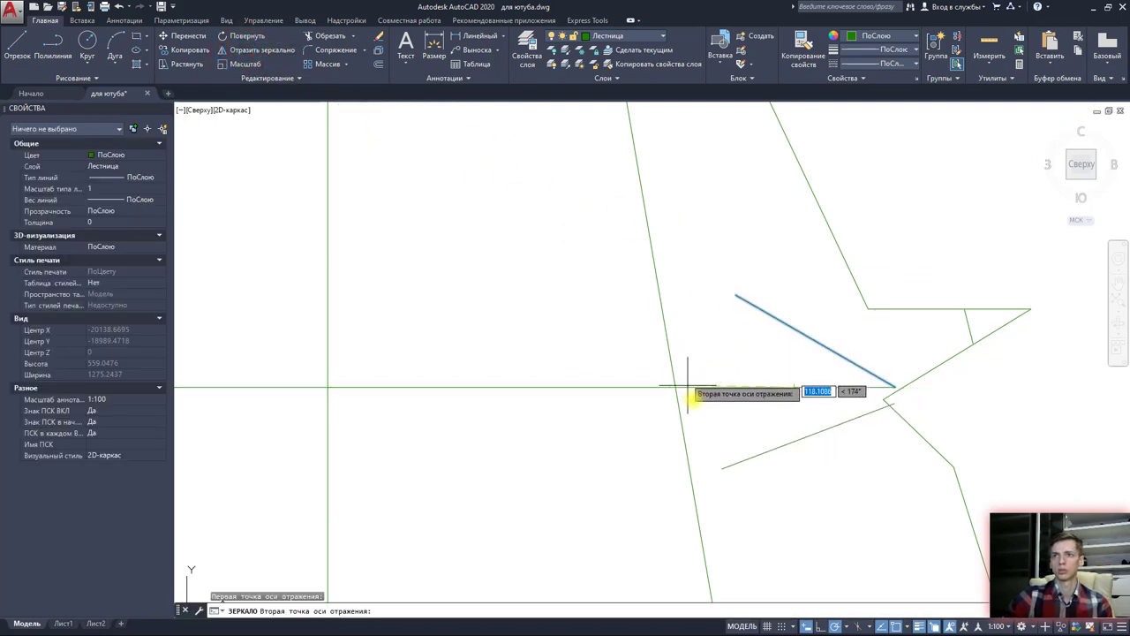
pyautogui.click(592, 384)
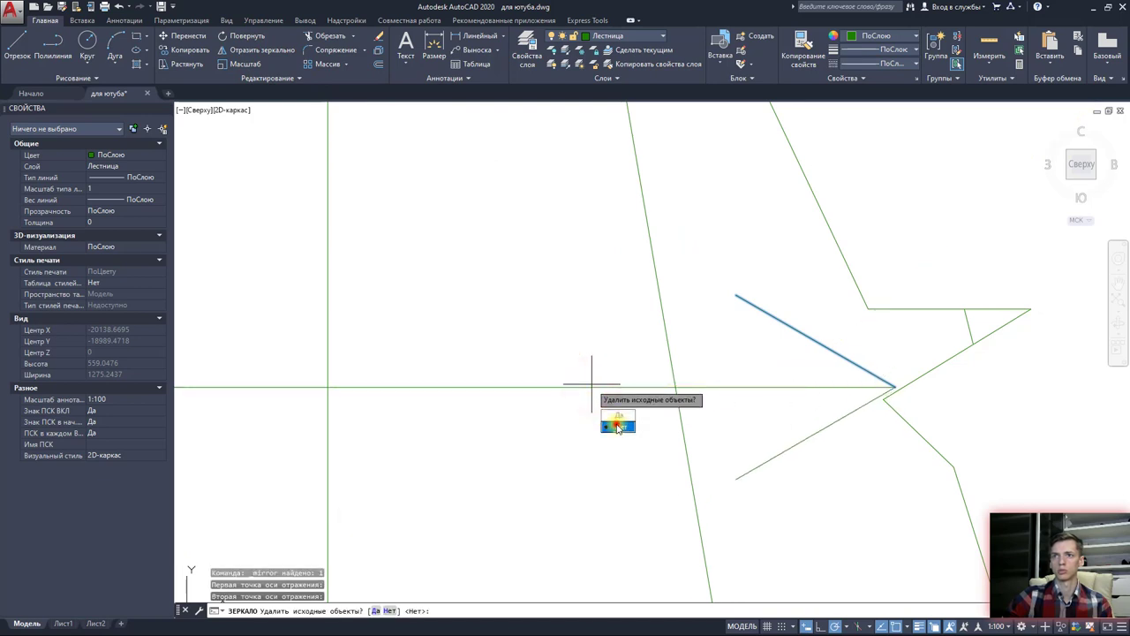
pyautogui.click(619, 426)
pyautogui.scroll(-2, 675, 325)
pyautogui.scroll(-4, 779, 330)
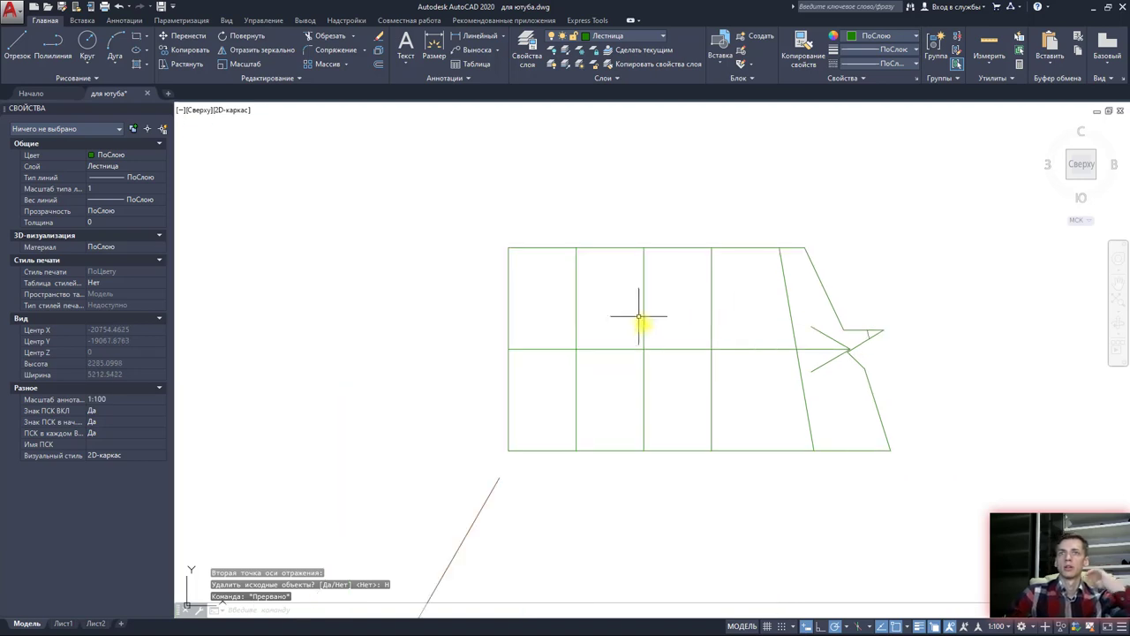
# Step: Draw a circle of radius 120 centred on the left end of the stair centre line
pyautogui.click(85, 41)
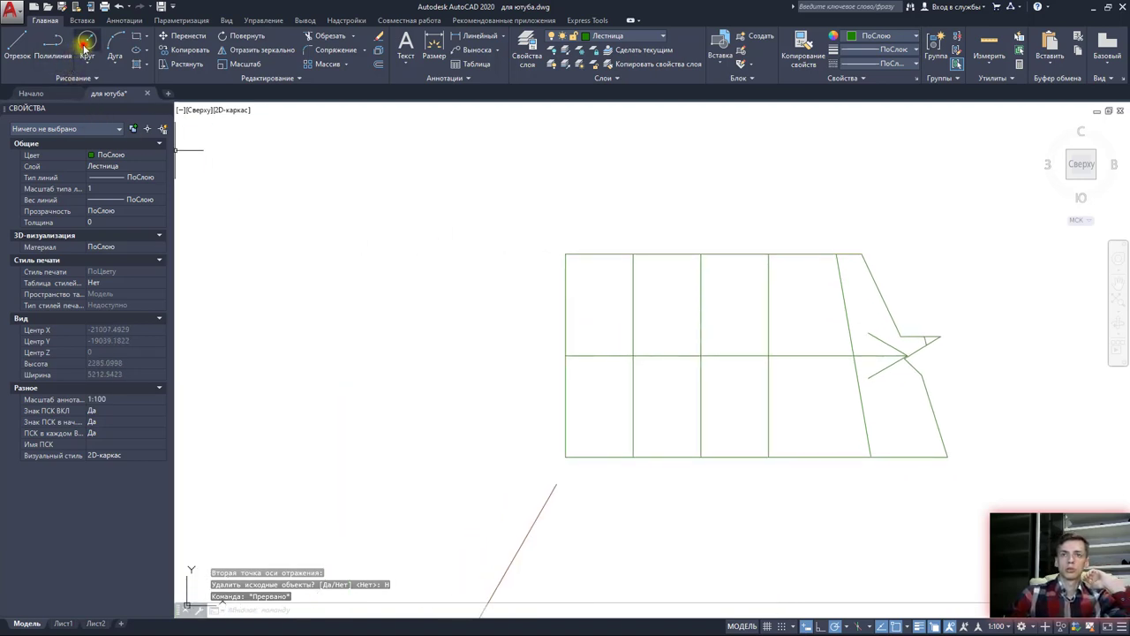
pyautogui.click(565, 356)
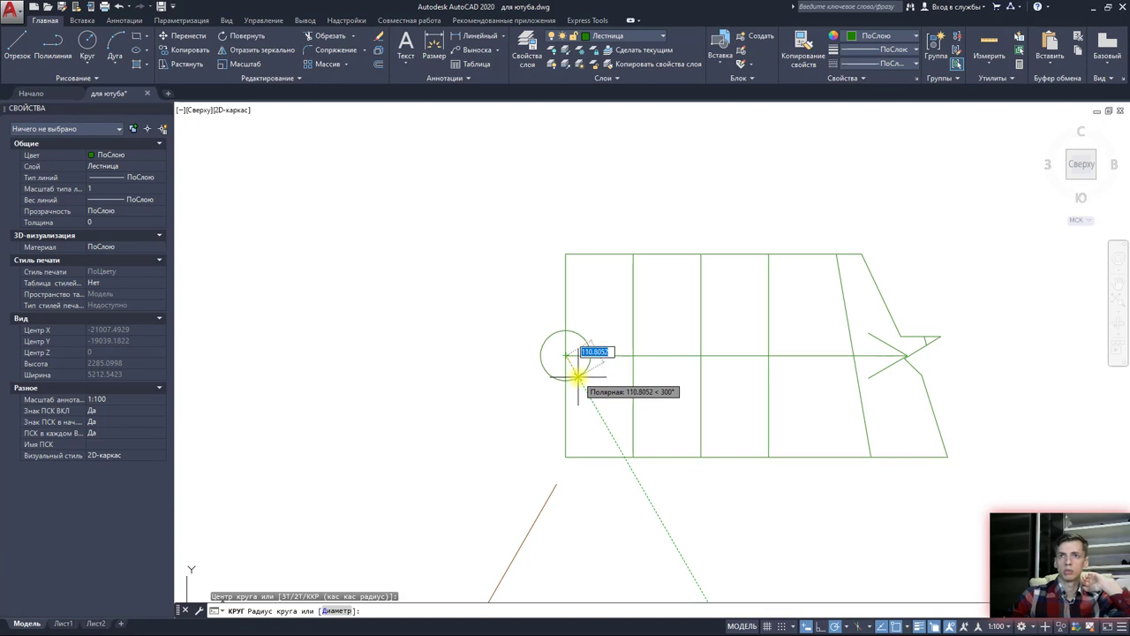
pyautogui.write('120')
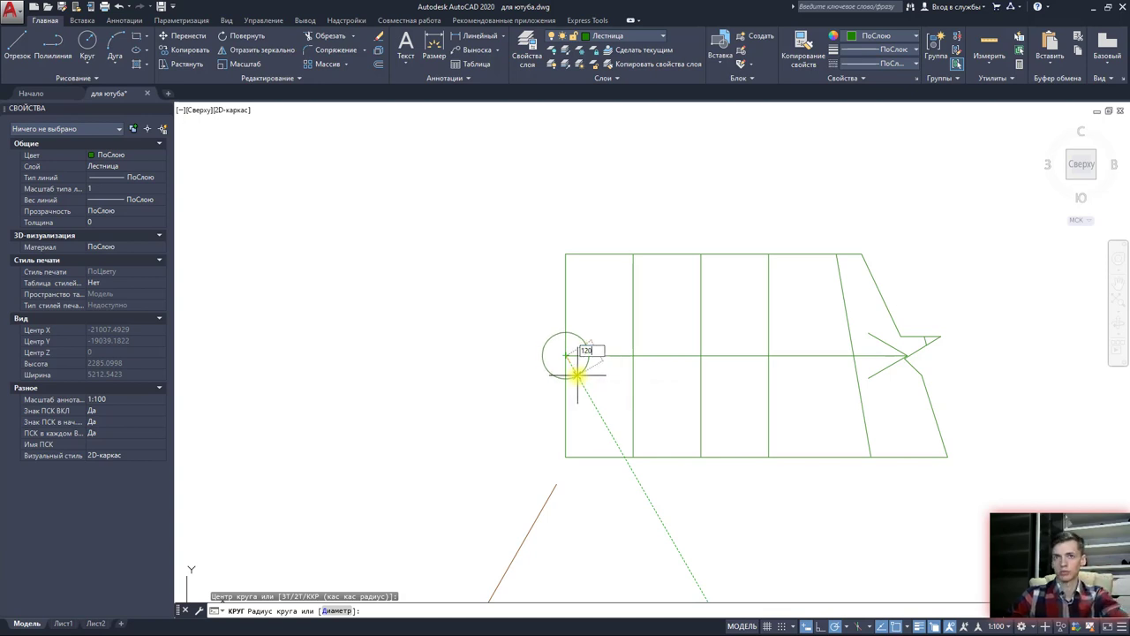
pyautogui.press('Return')
pyautogui.scroll(-4, 599, 376)
pyautogui.press('Escape')
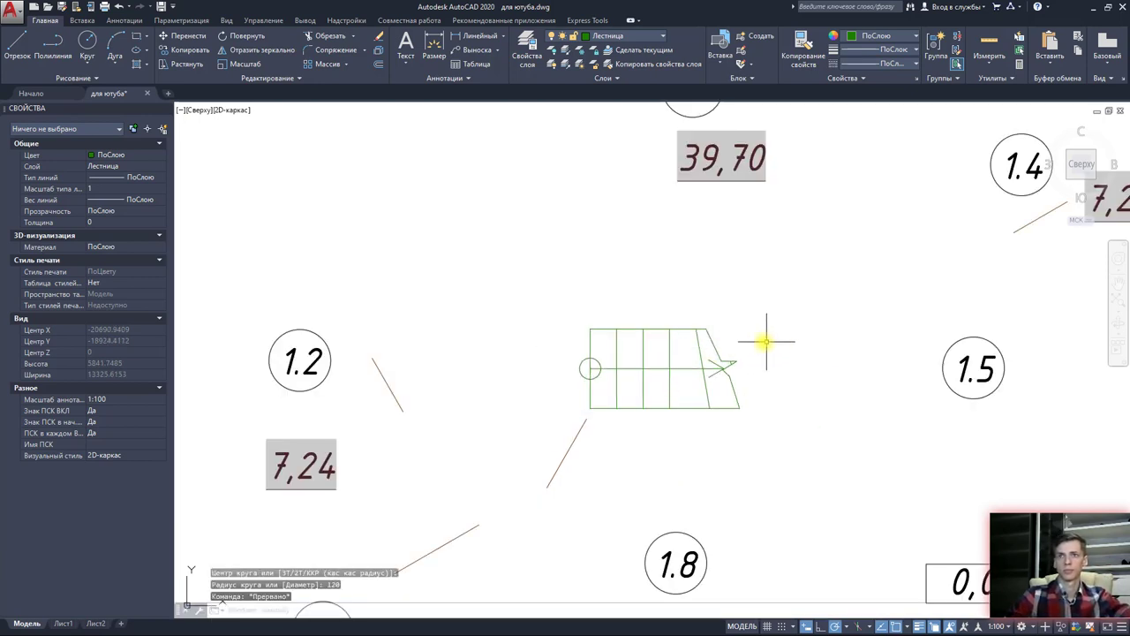
# Step: Turn all layers back on and zoom around to check walls, axes and dimensions around the stair
pyautogui.click(551, 64)
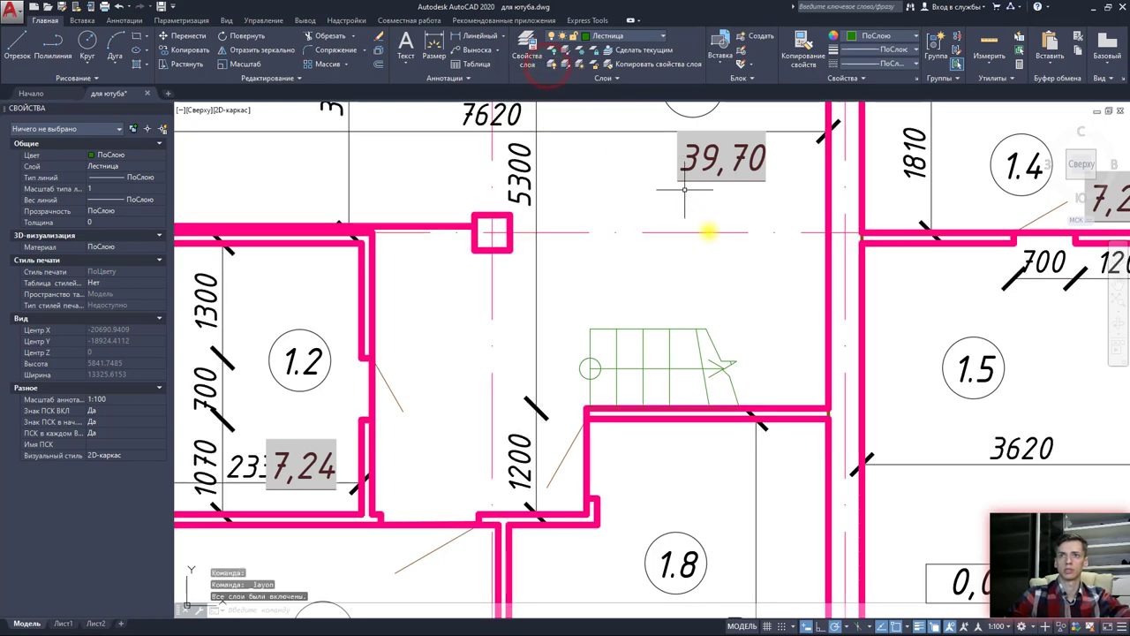
pyautogui.scroll(-2, 725, 267)
pyautogui.scroll(4, 727, 291)
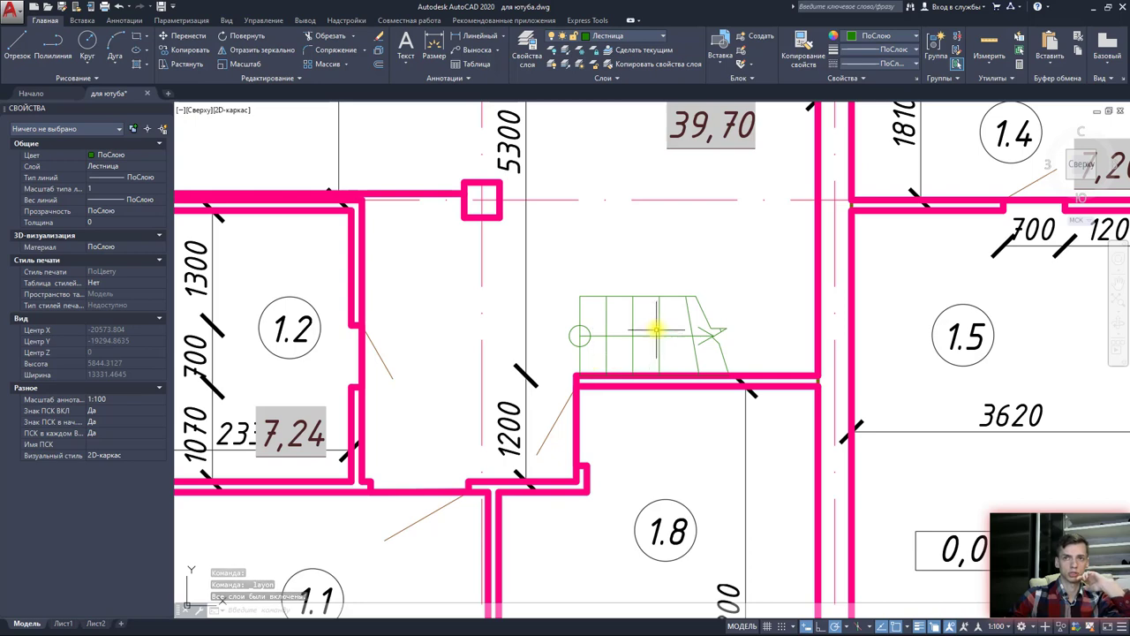
pyautogui.scroll(-2, 702, 310)
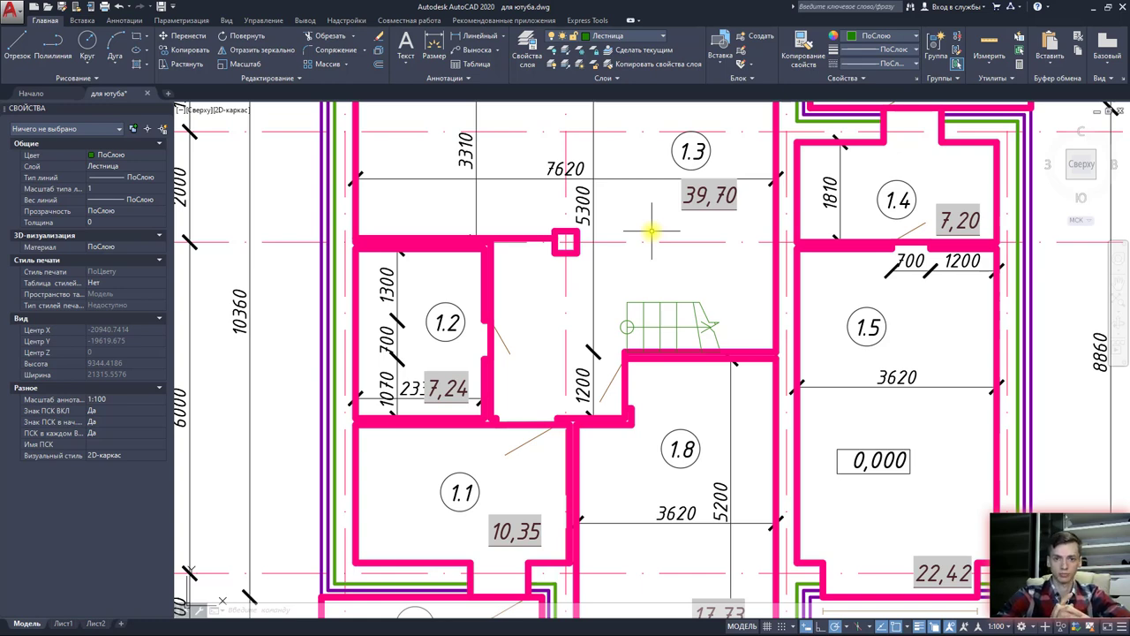
pyautogui.scroll(-4, 653, 222)
pyautogui.scroll(2, 654, 221)
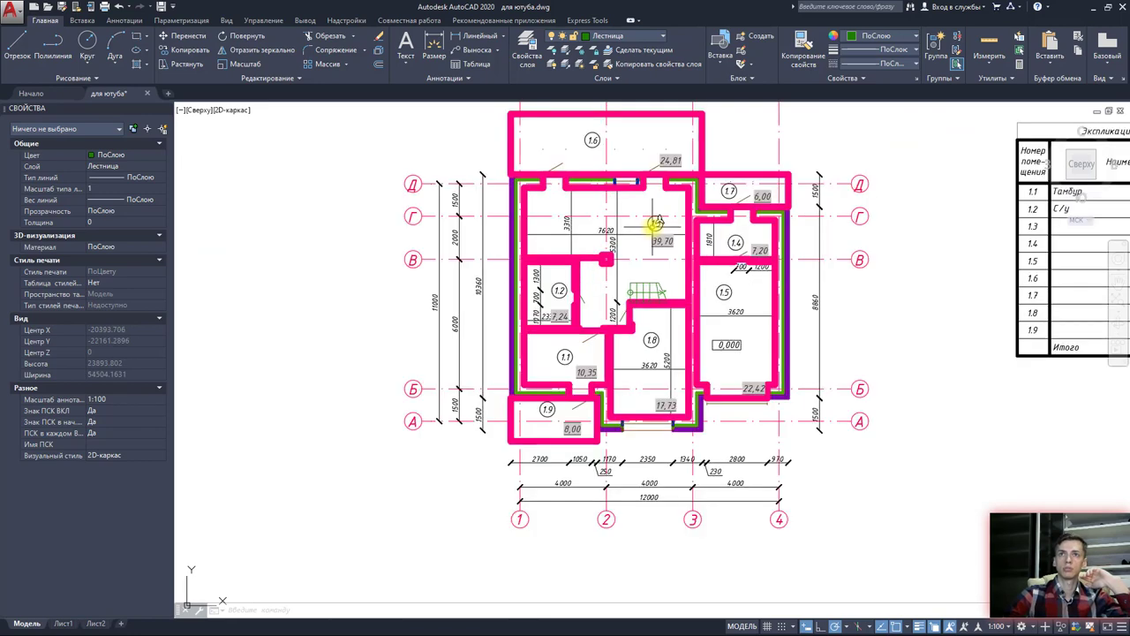
pyautogui.scroll(1, 654, 221)
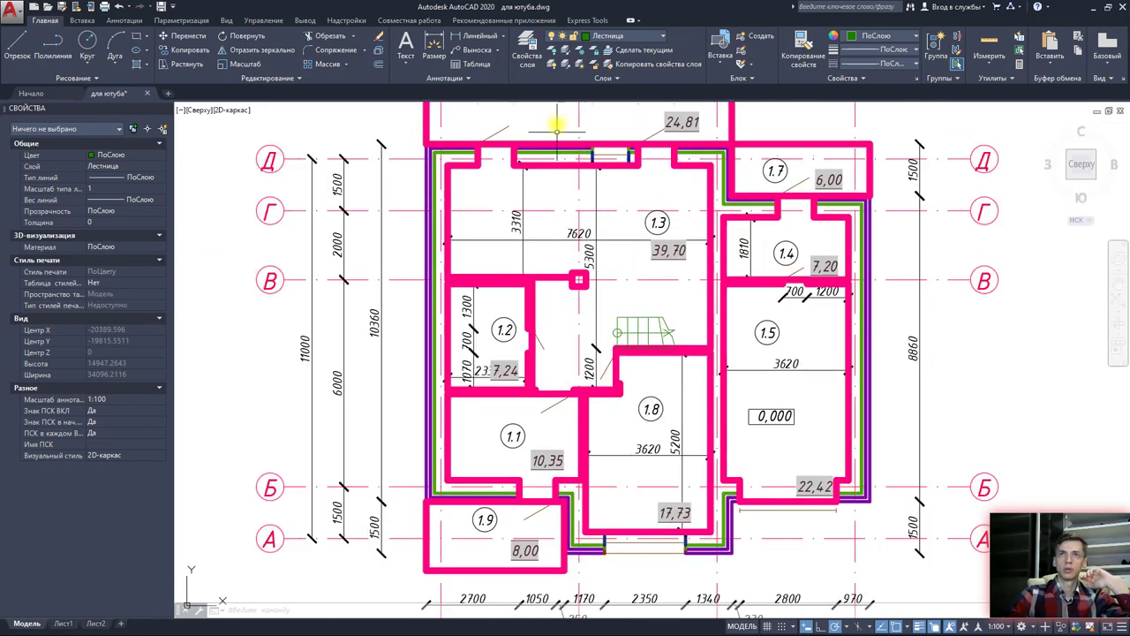
pyautogui.click(553, 50)
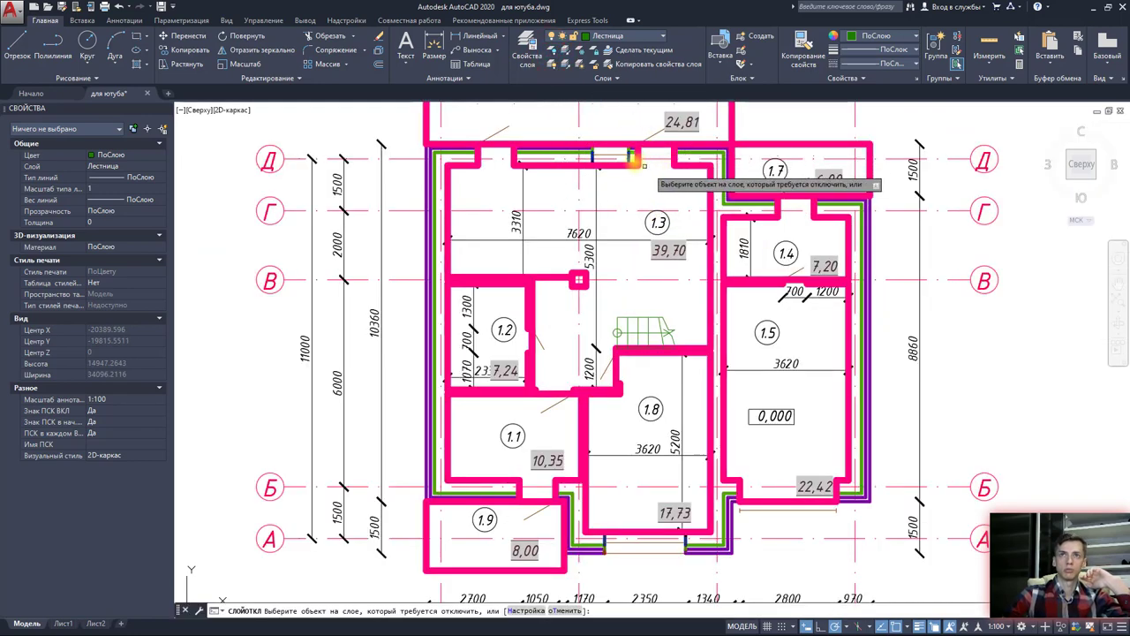
# Step: Disable printing for the площади полилиния layer in the layer list
pyautogui.click(527, 51)
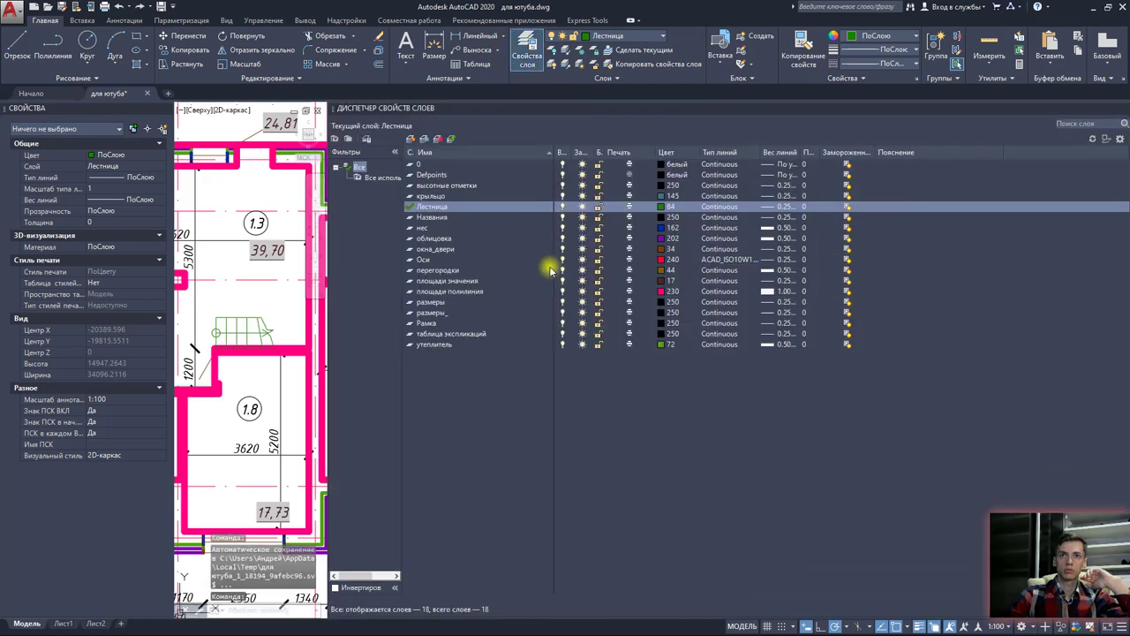
pyautogui.click(473, 296)
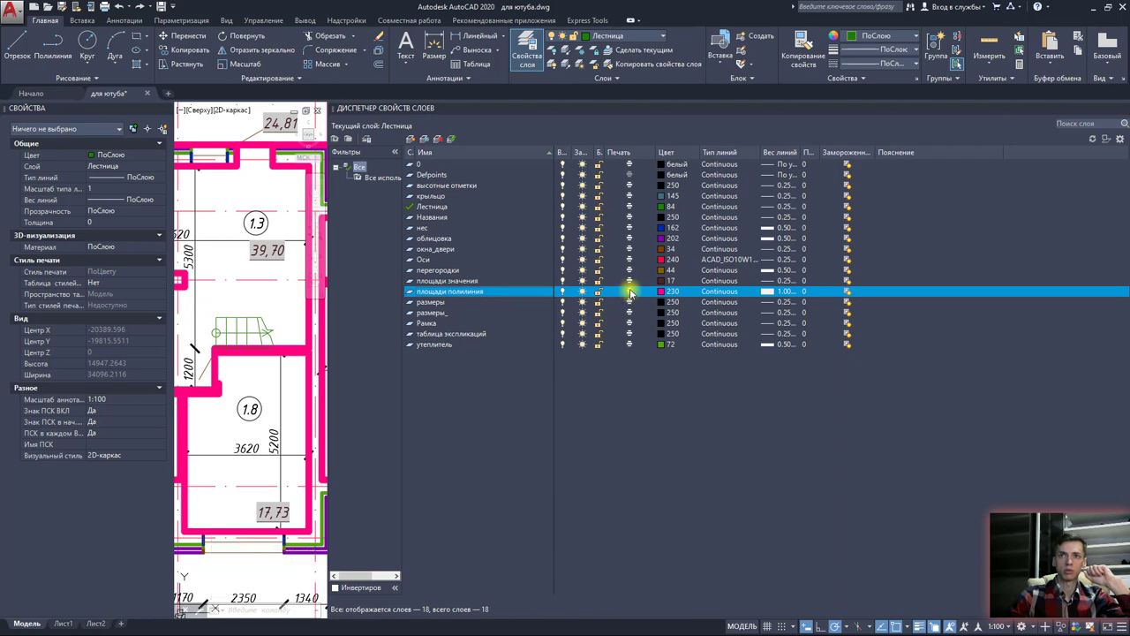
pyautogui.click(630, 291)
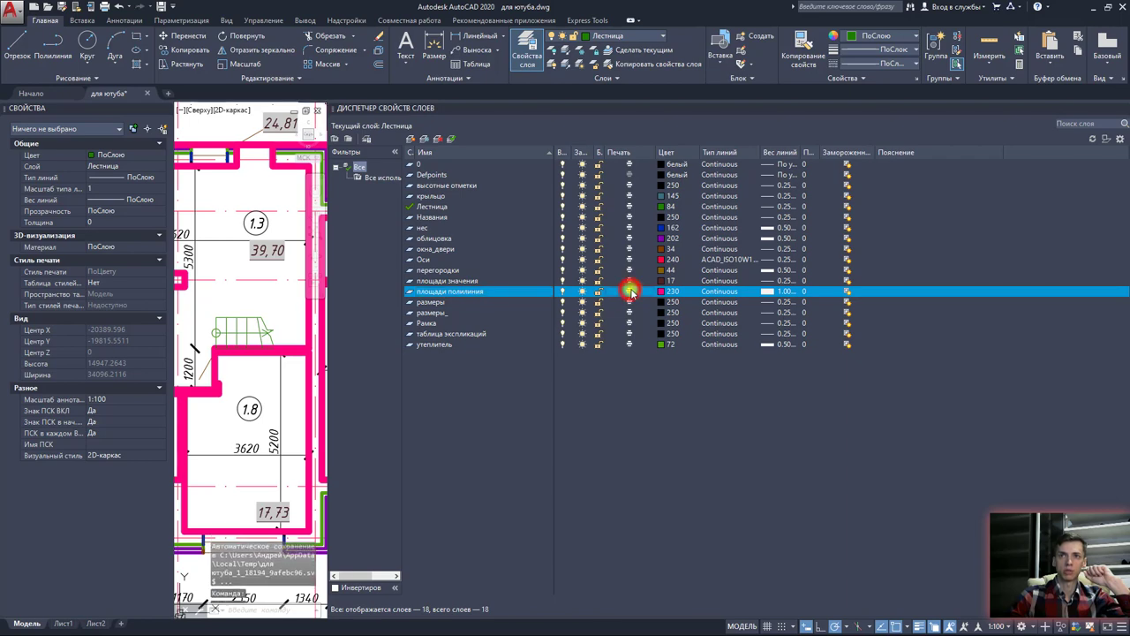
pyautogui.click(527, 57)
# Step: Switch off the pink room-area polyline layer by picking one of its polylines
pyautogui.click(556, 53)
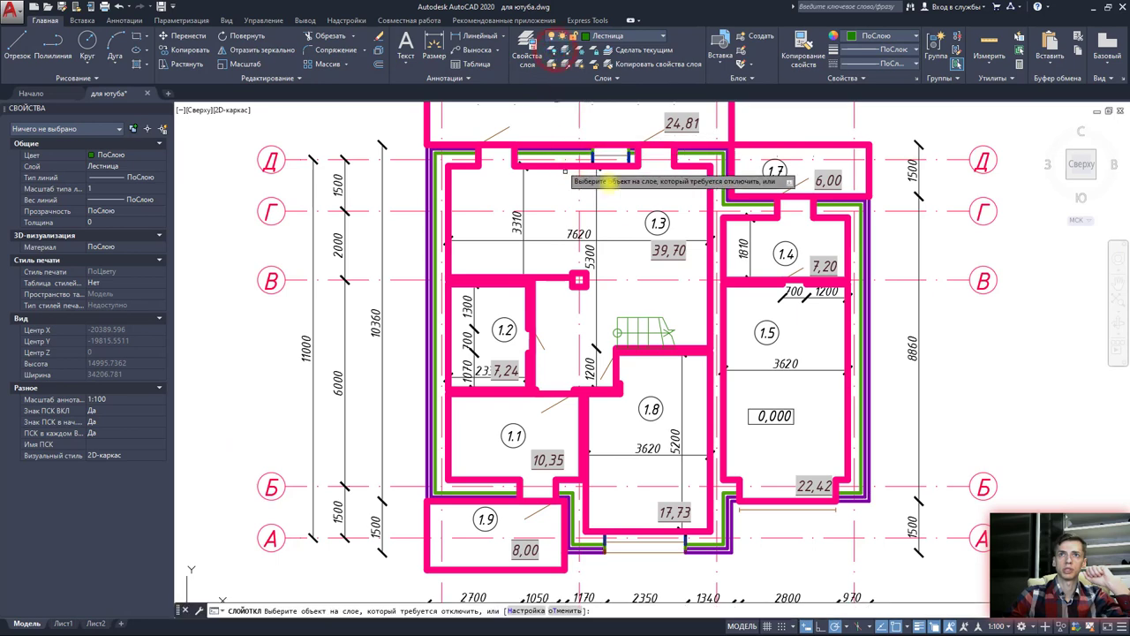
pyautogui.click(652, 149)
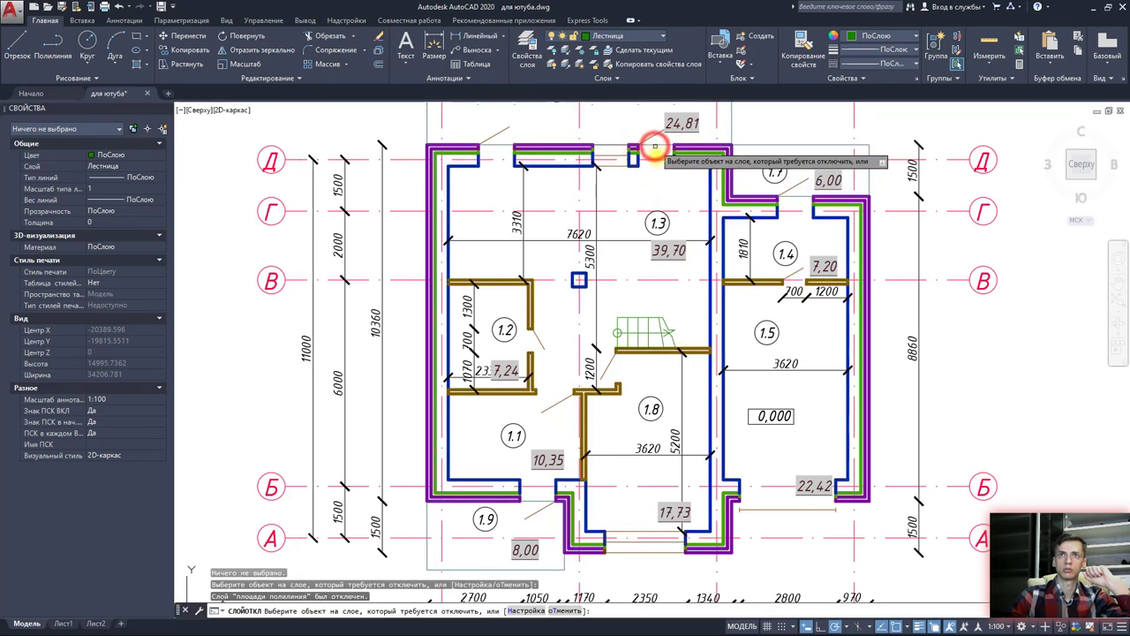
pyautogui.scroll(-3, 651, 227)
pyautogui.moveTo(651, 248); pyautogui.dragTo(647, 201, button='middle')
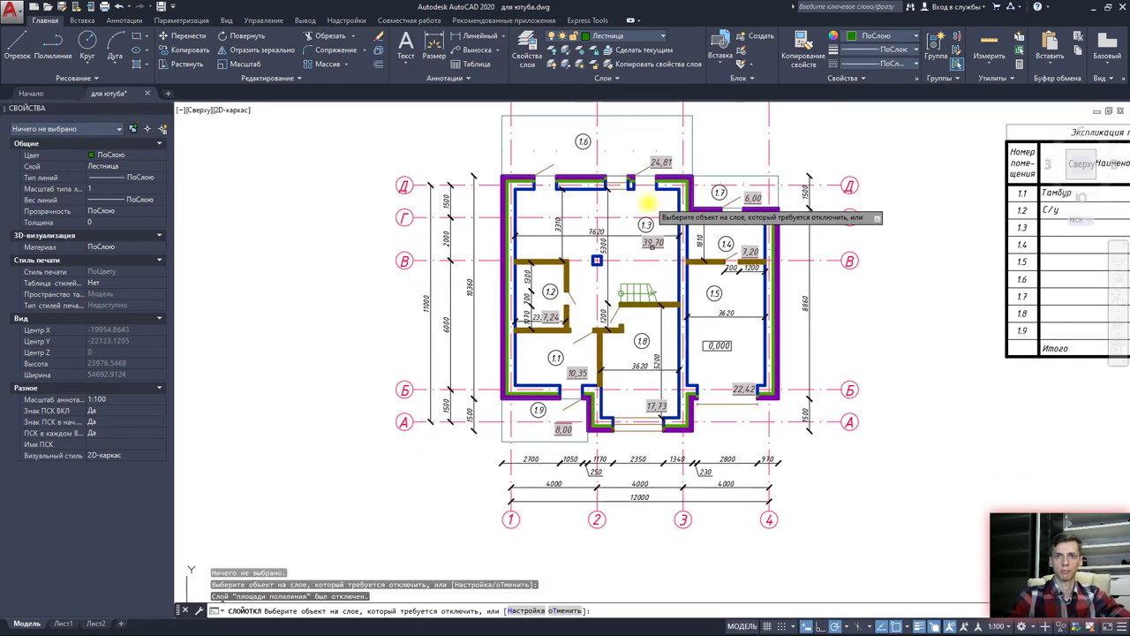
pyautogui.write('ее')
pyautogui.press('Escape')
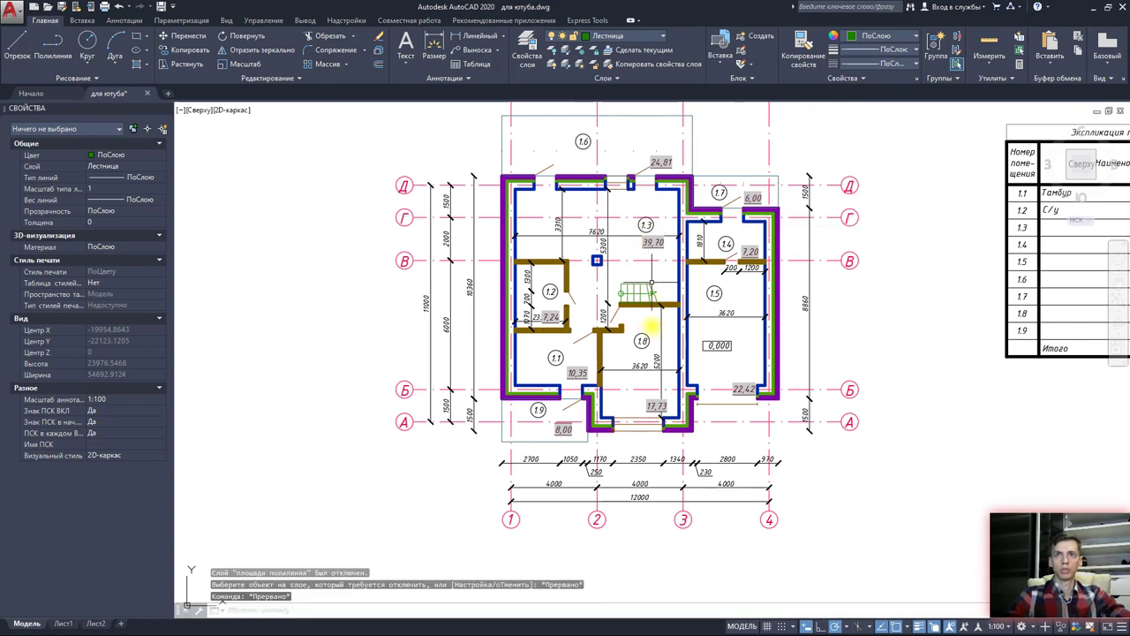
pyautogui.scroll(2, 579, 412)
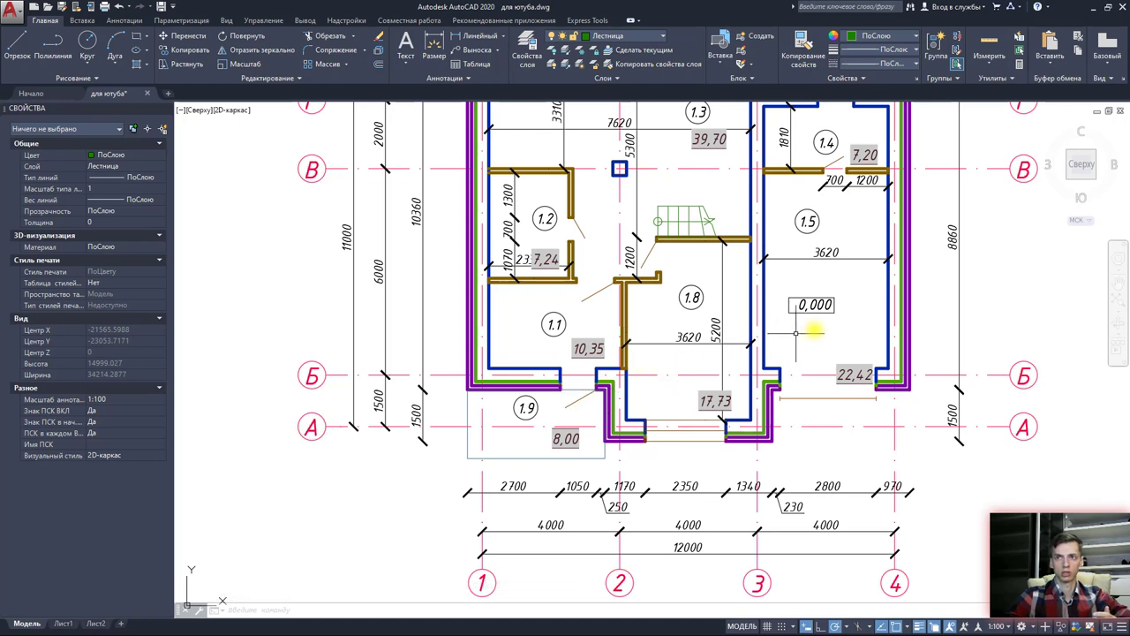
# Step: Copy the 0,000 level mark and paste it below the plan's lower-left corner
pyautogui.click(834, 323)
pyautogui.click(783, 274)
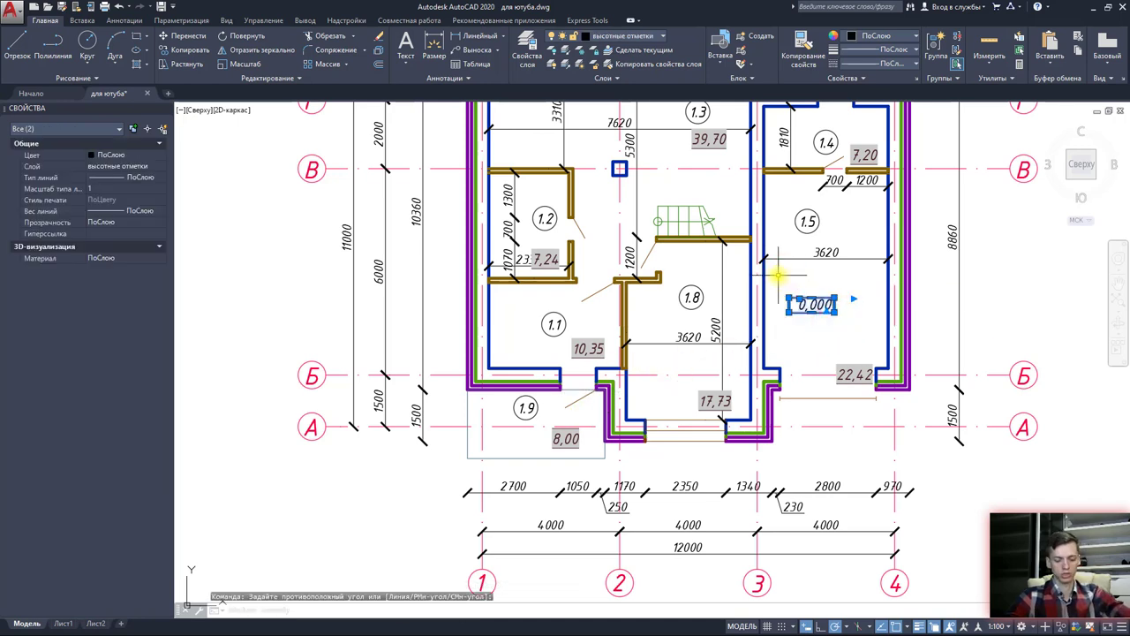
pyautogui.hotkey('ctrl', 'c')
pyautogui.hotkey('ctrl', 'v')
pyautogui.moveTo(657, 466); pyautogui.dragTo(801, 439, button='middle')
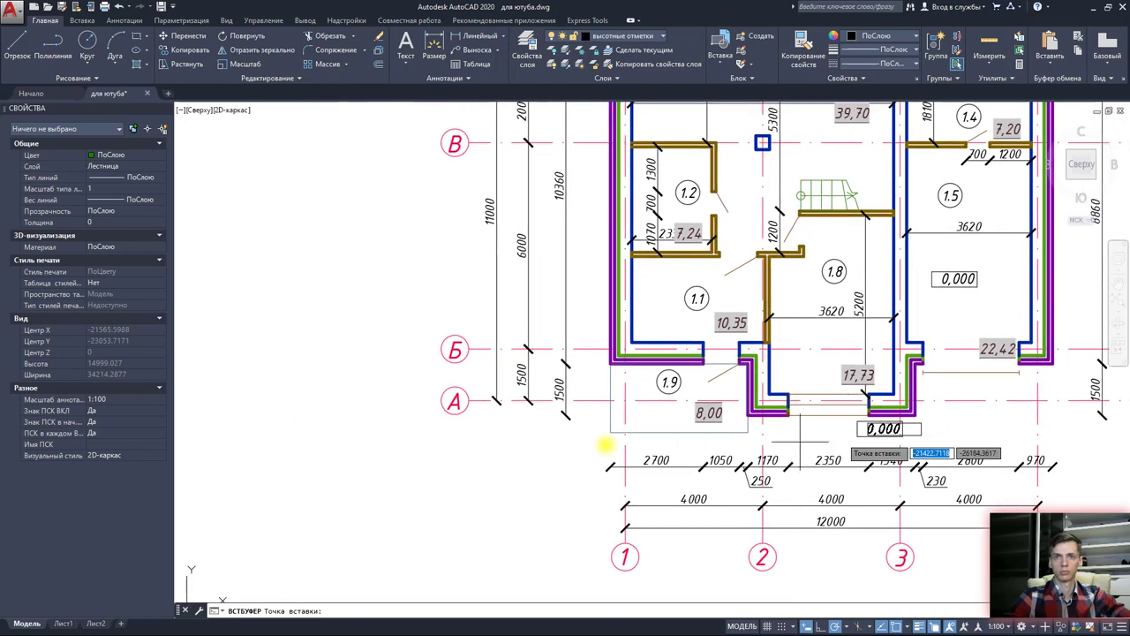
pyautogui.click(547, 454)
pyautogui.press('Escape')
pyautogui.scroll(2, 575, 446)
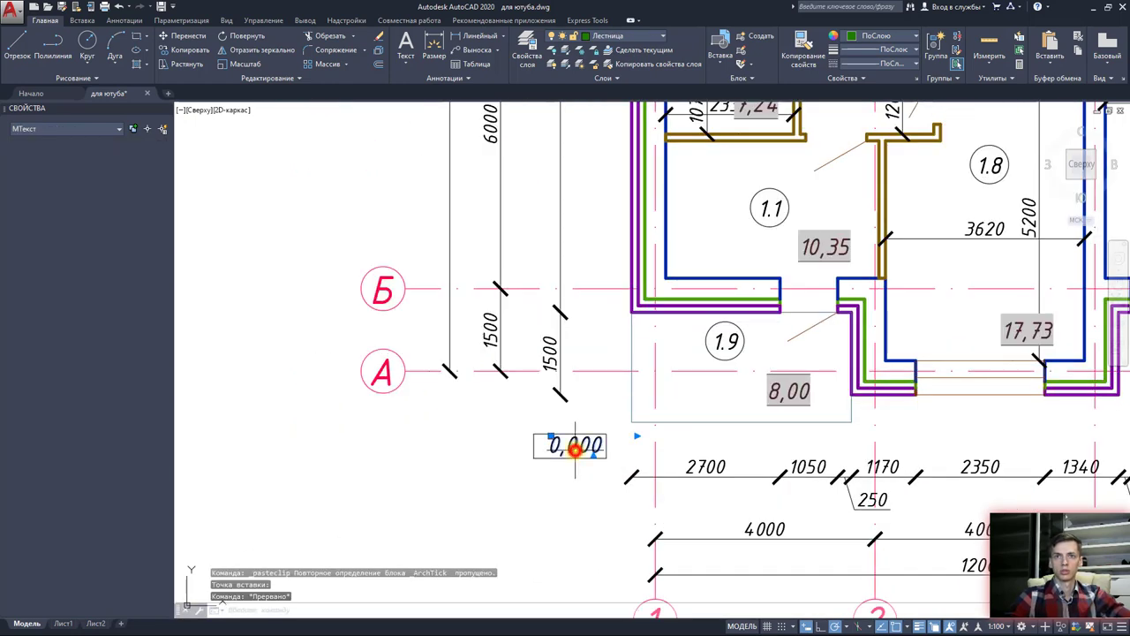
# Step: Edit the pasted level mark's value to read -0,450
pyautogui.doubleClick(575, 447)
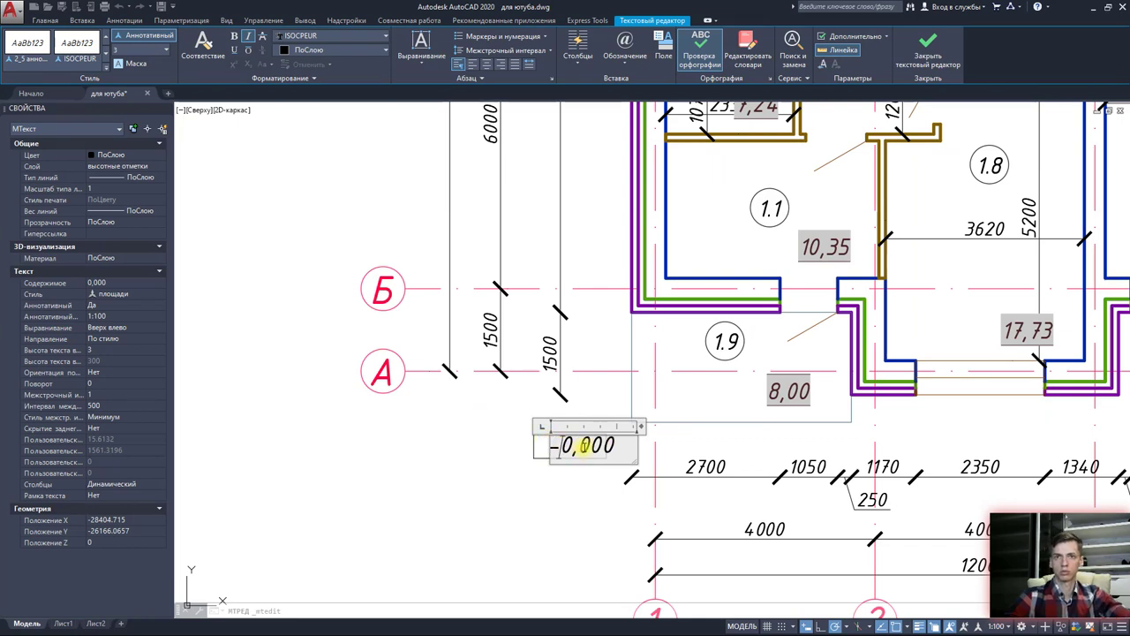
pyautogui.moveTo(583, 446); pyautogui.dragTo(608, 446)
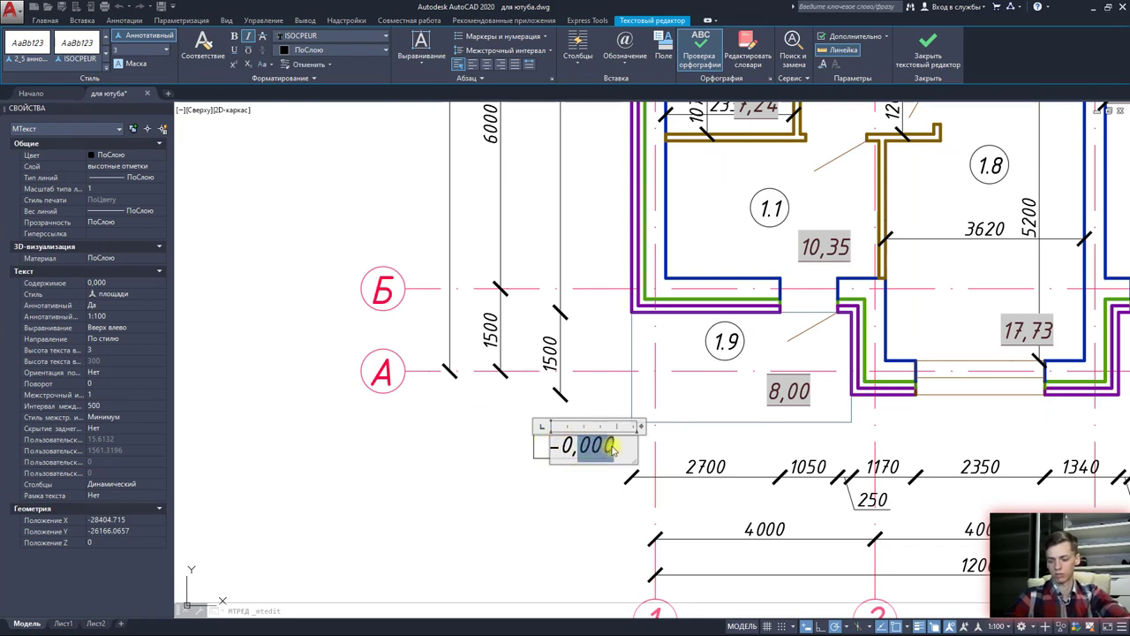
pyautogui.click(589, 509)
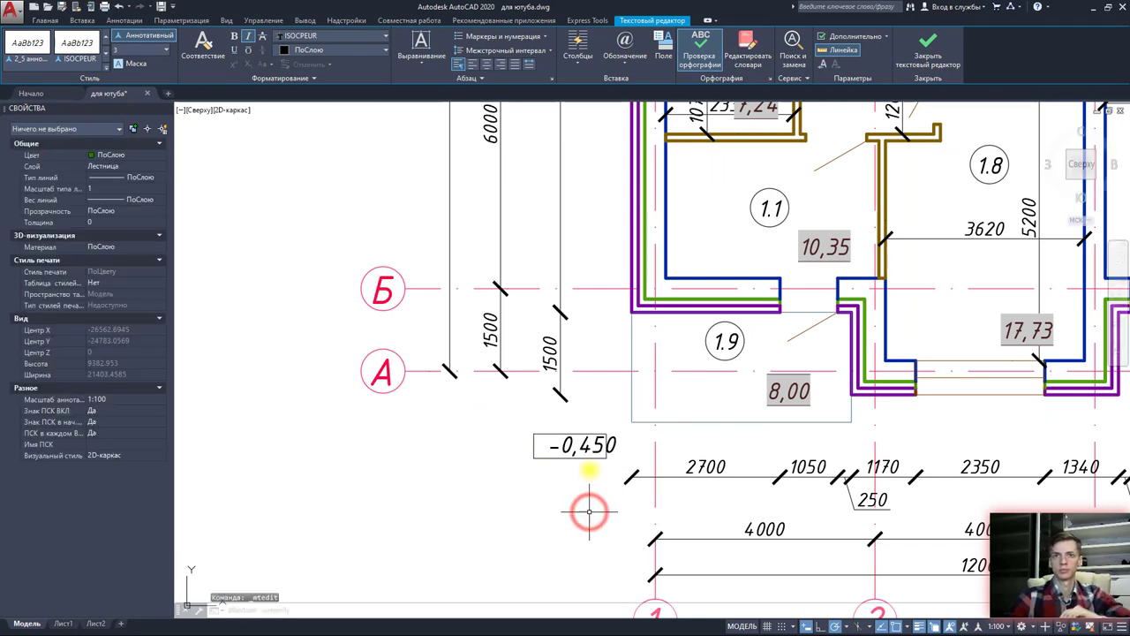
pyautogui.click(565, 446)
pyautogui.click(549, 438)
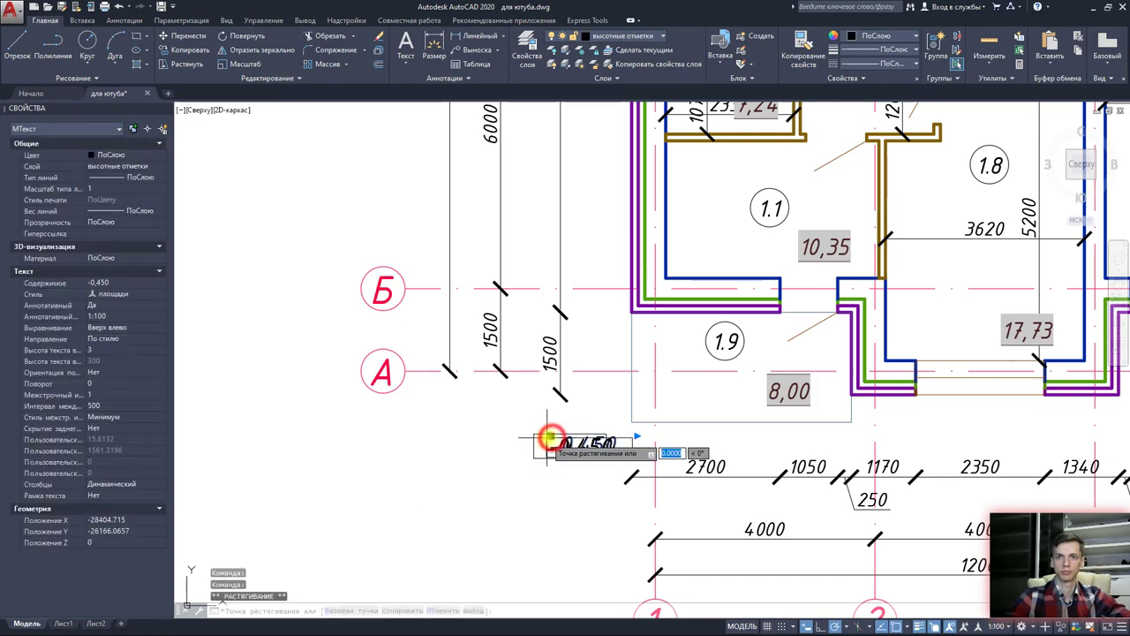
pyautogui.scroll(5, 550, 438)
pyautogui.scroll(-5, 510, 433)
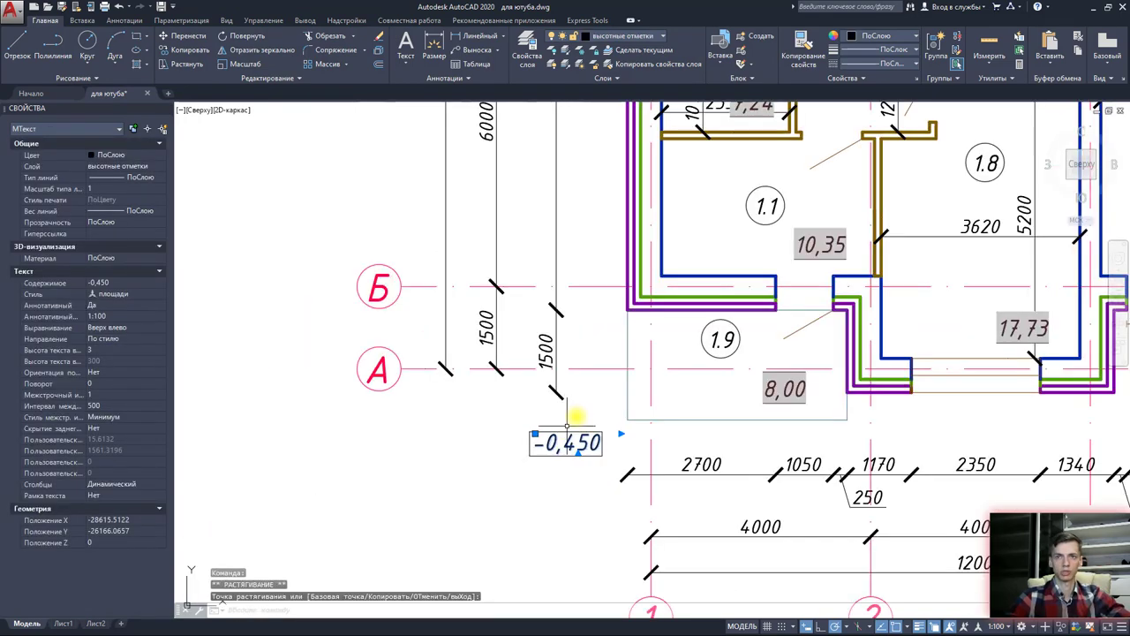
pyautogui.press('Escape')
pyautogui.scroll(-3, 606, 391)
pyautogui.scroll(-2, 643, 392)
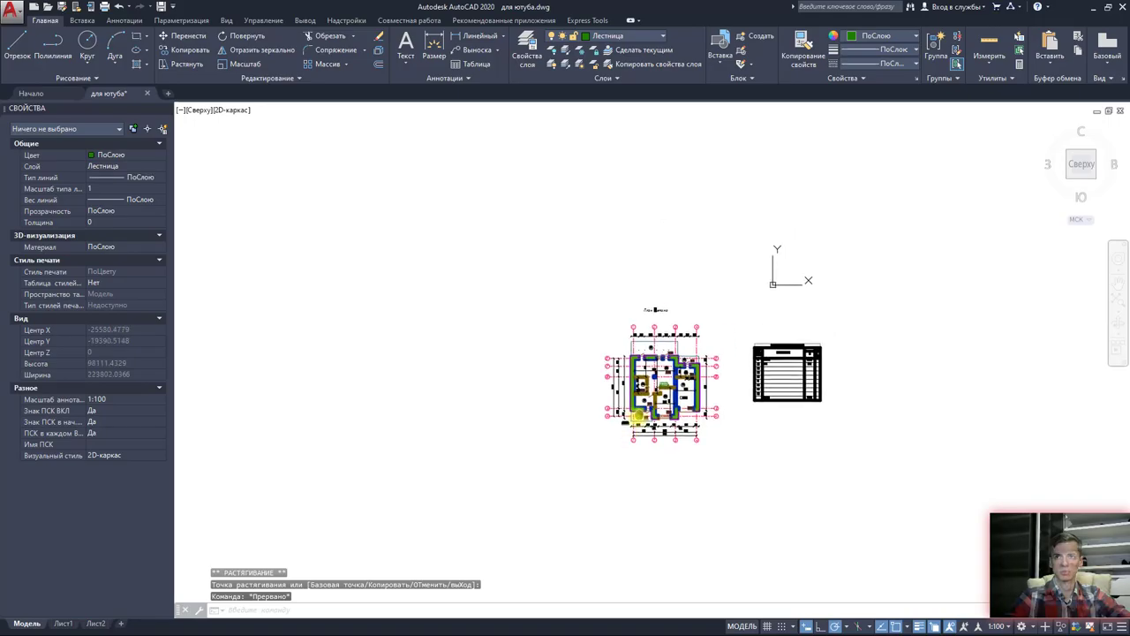
# Step: Switch off the axis grid, dimensions, room-area labels and room-number layers by picking them
pyautogui.scroll(2, 689, 397)
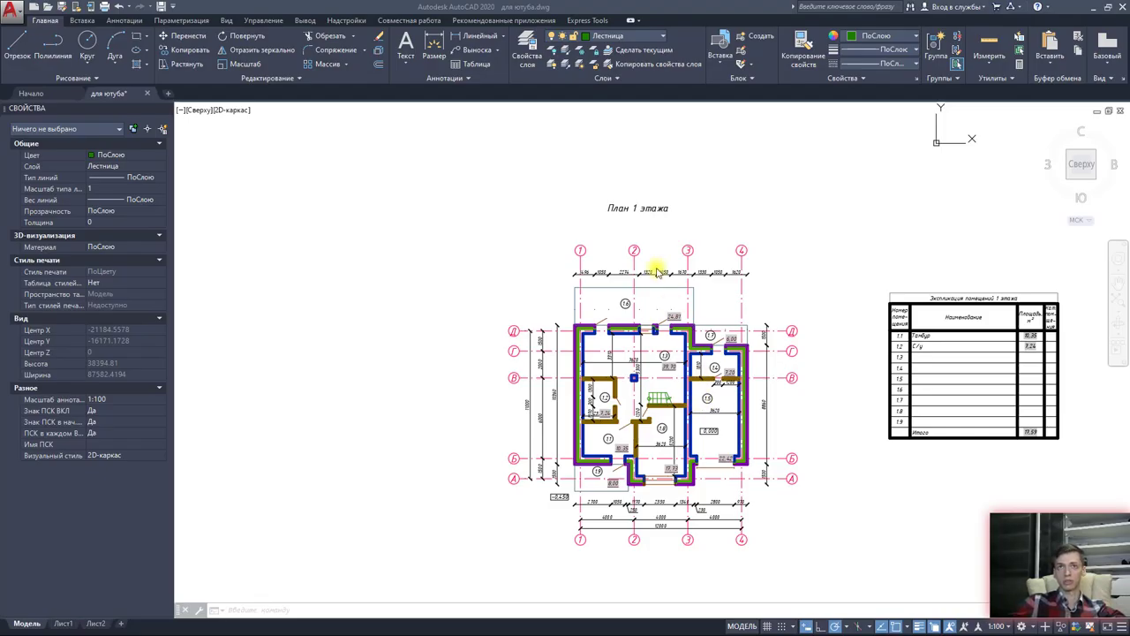
pyautogui.scroll(4, 727, 242)
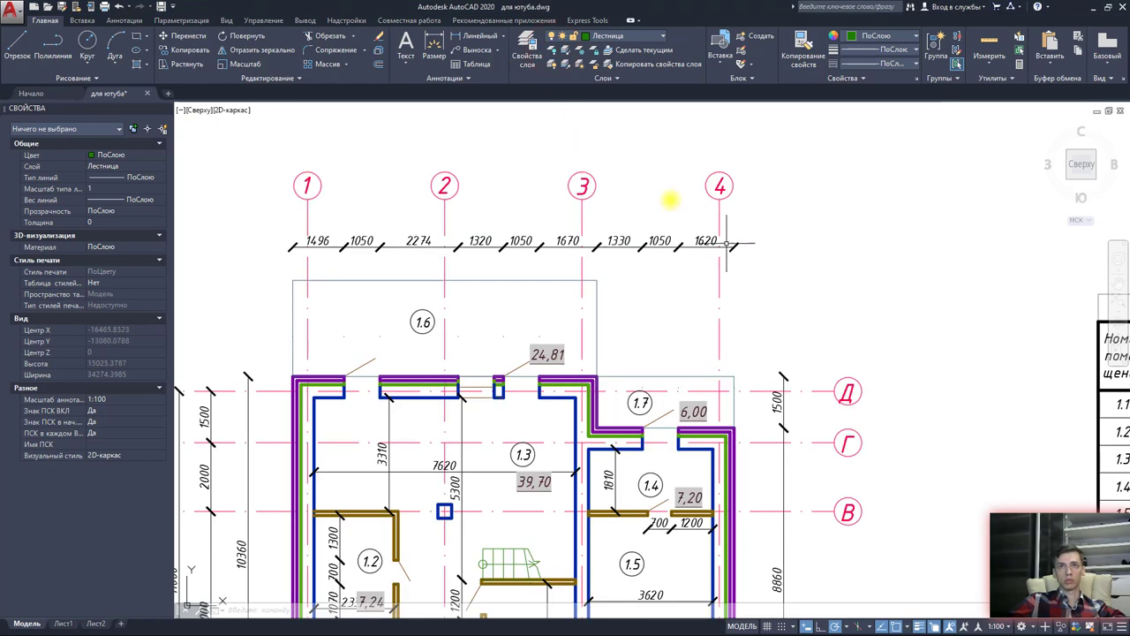
pyautogui.click(554, 53)
pyautogui.click(720, 185)
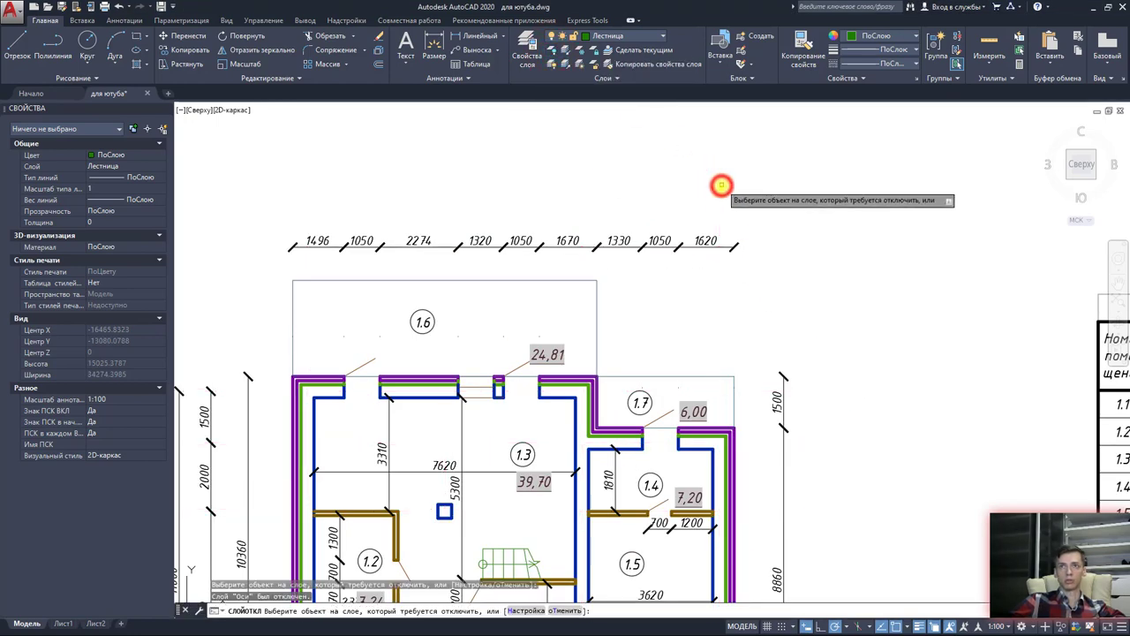
pyautogui.click(704, 240)
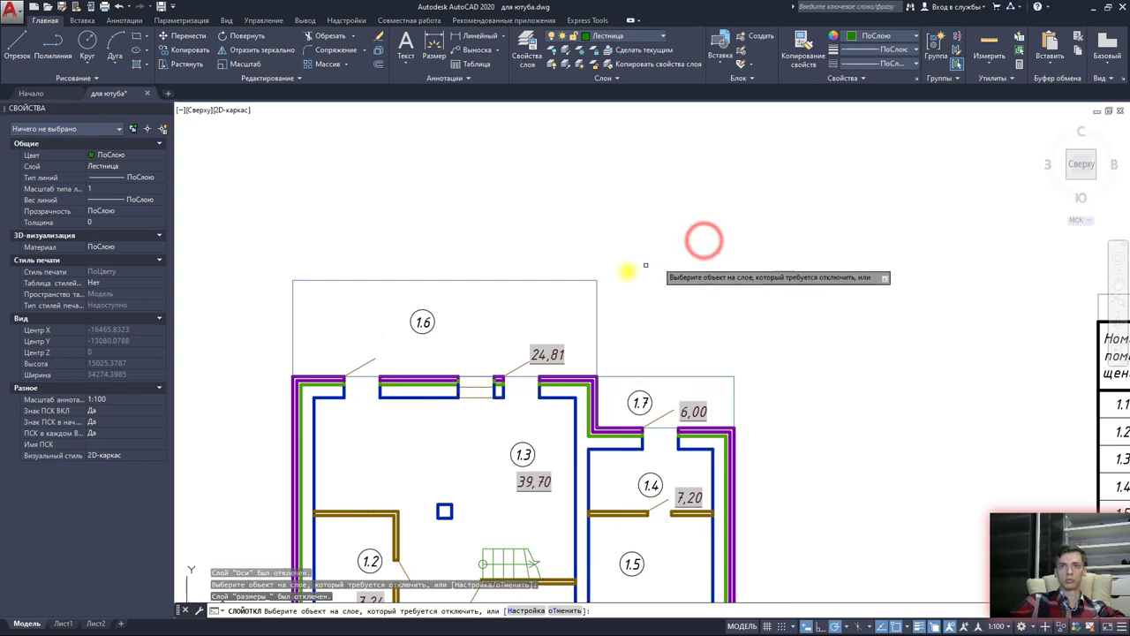
pyautogui.click(549, 355)
pyautogui.moveTo(553, 361); pyautogui.dragTo(588, 258, button='middle')
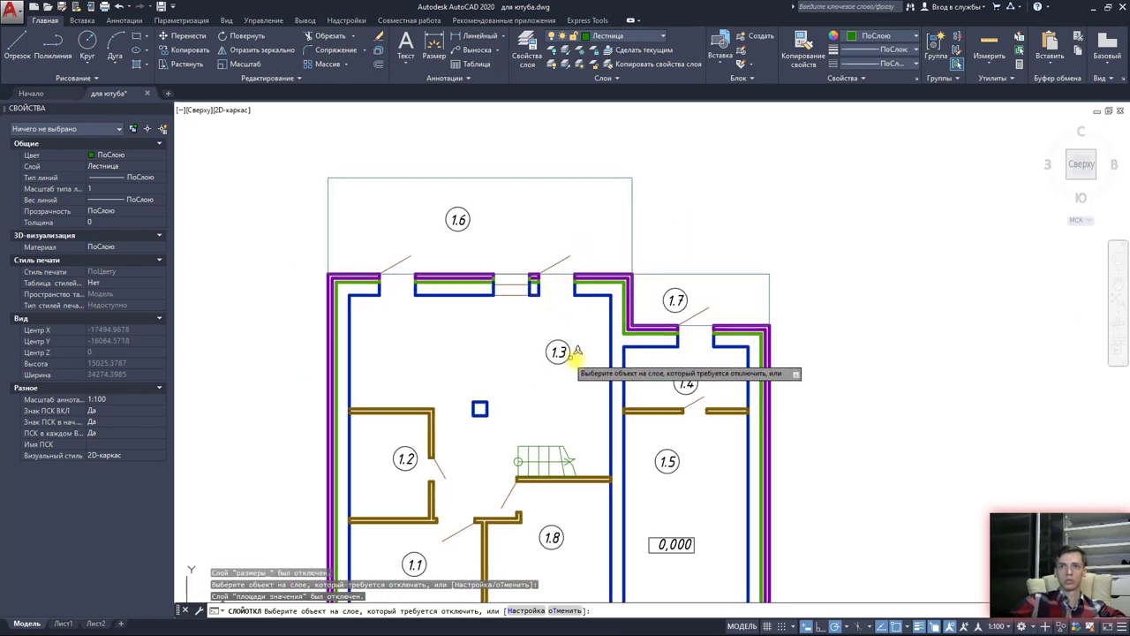
pyautogui.scroll(2, 588, 367)
pyautogui.click(548, 341)
# Step: Switch off the stair layer and the level marks layer
pyautogui.scroll(-2, 550, 341)
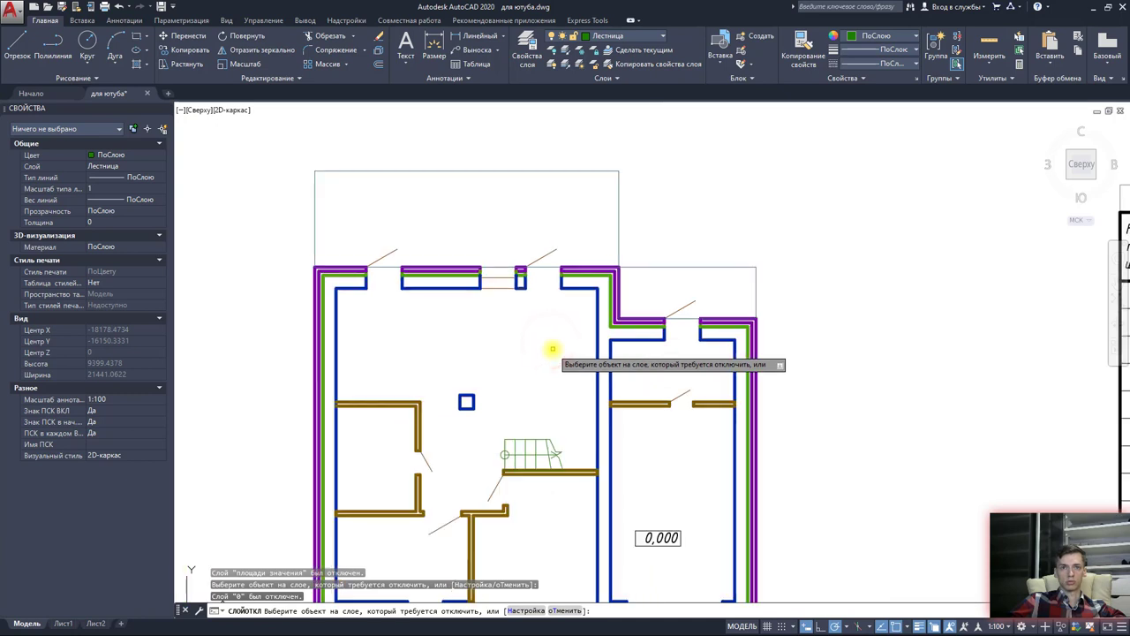
pyautogui.moveTo(533, 382); pyautogui.dragTo(544, 314, button='middle')
pyautogui.click(544, 386)
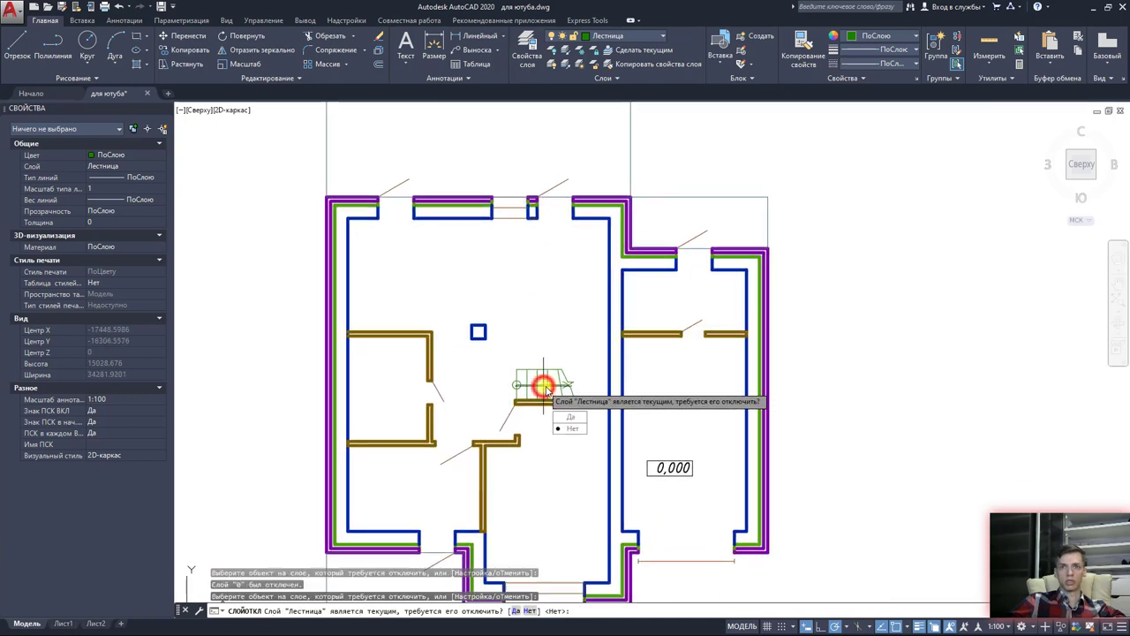
pyautogui.click(565, 417)
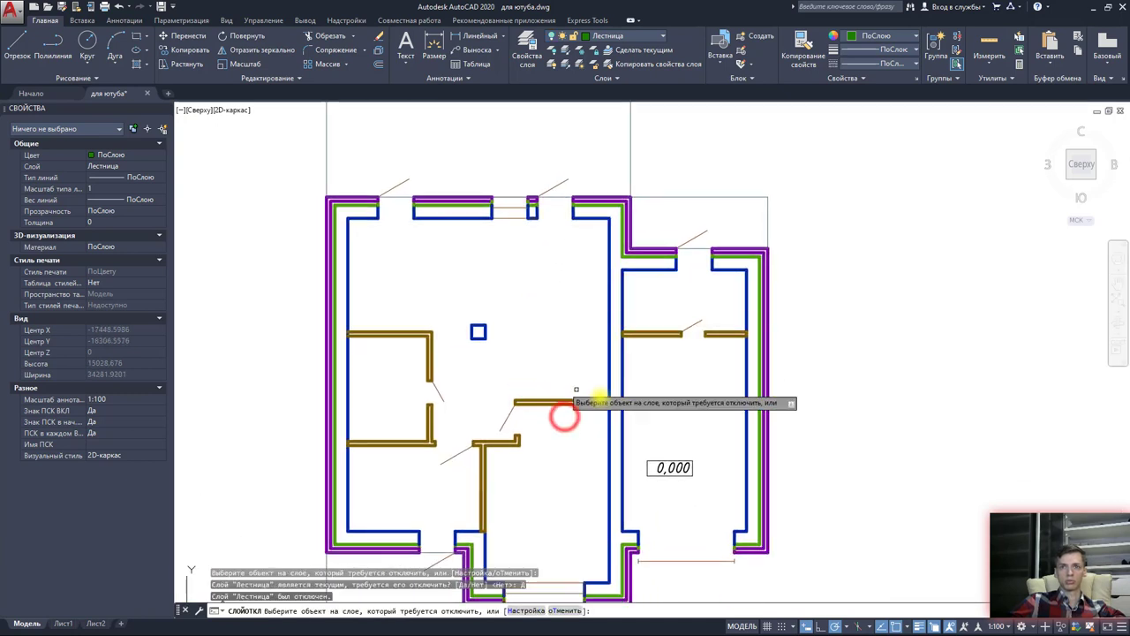
pyautogui.click(673, 469)
pyautogui.moveTo(673, 469); pyautogui.dragTo(710, 347, button='middle')
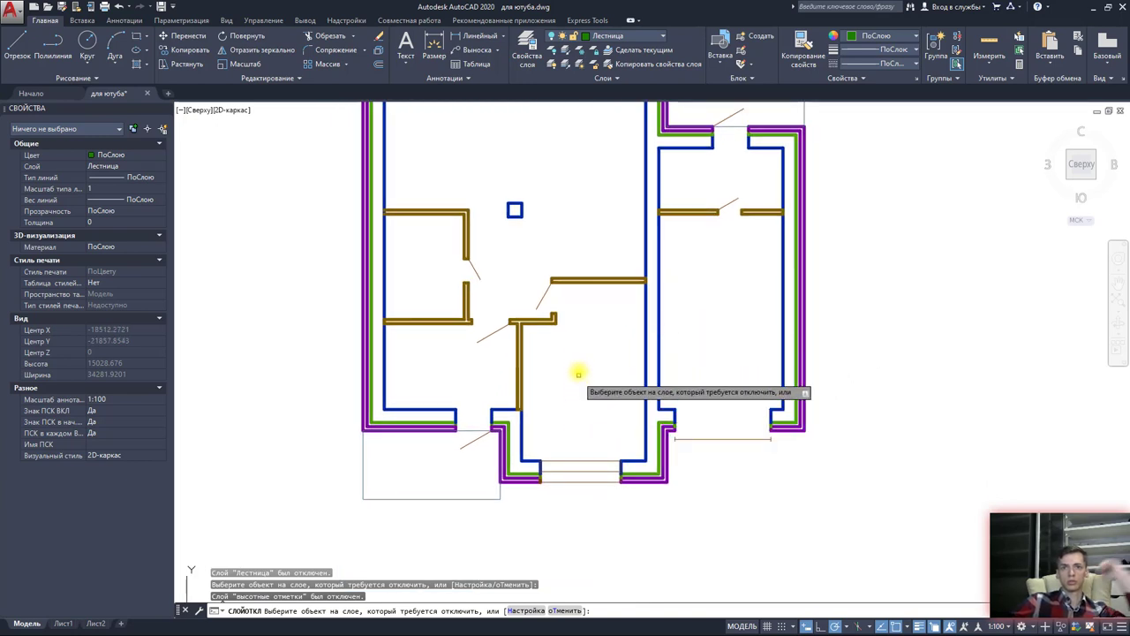
pyautogui.scroll(2, 583, 364)
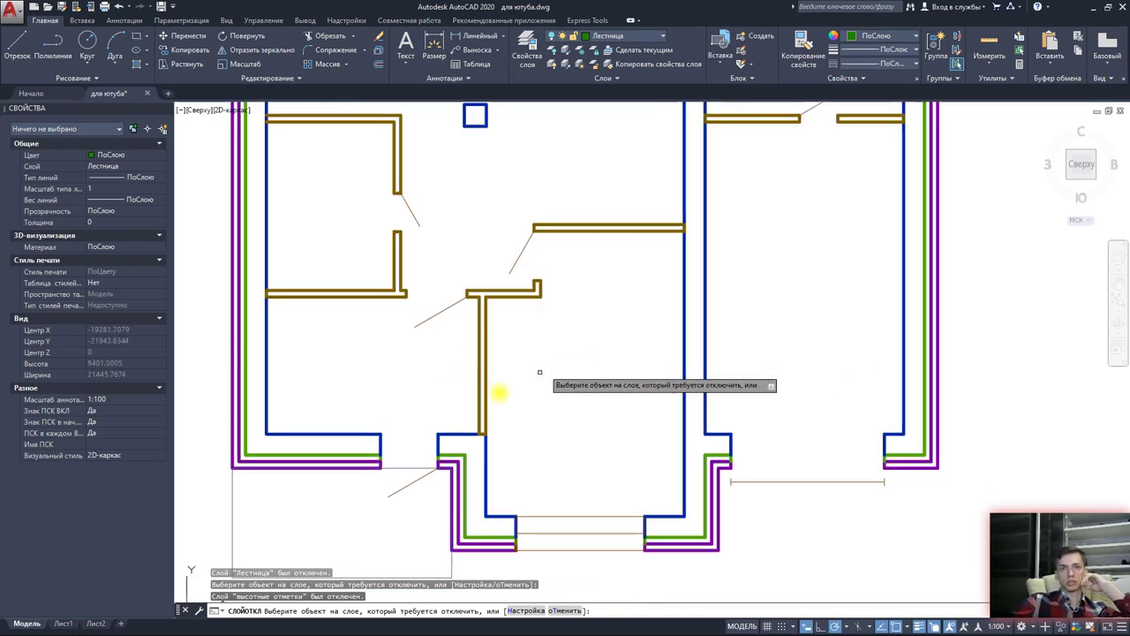
# Step: Switch off the porch outline and windows-and-doors layers
pyautogui.click(412, 469)
pyautogui.scroll(-3, 429, 415)
pyautogui.scroll(-2, 454, 410)
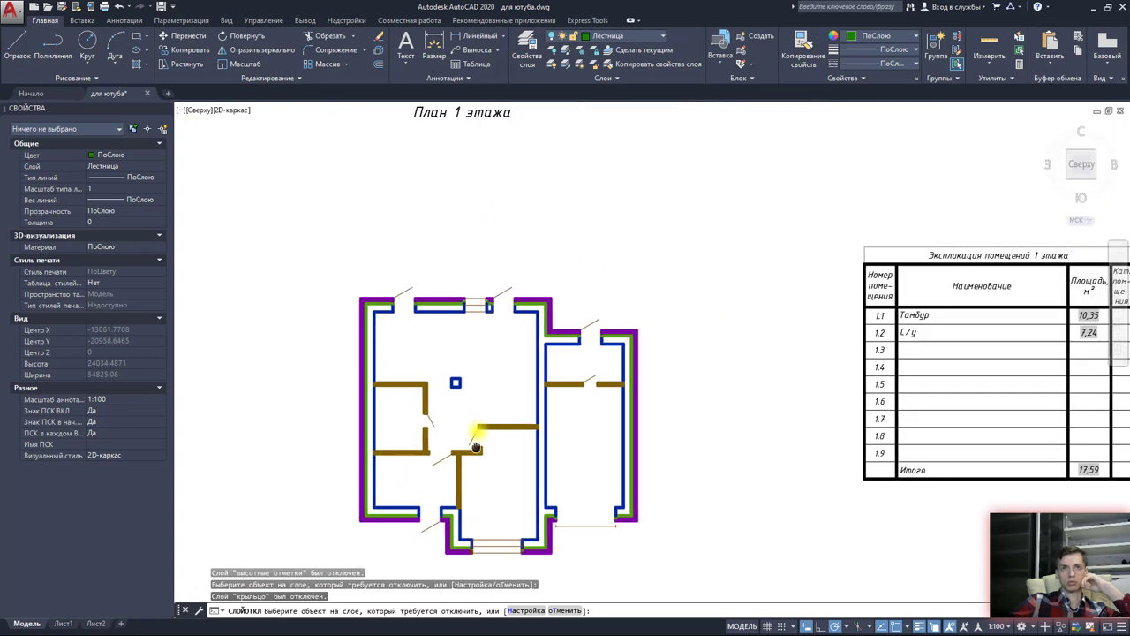
pyautogui.scroll(6, 495, 291)
pyautogui.click(480, 291)
pyautogui.scroll(1, 494, 394)
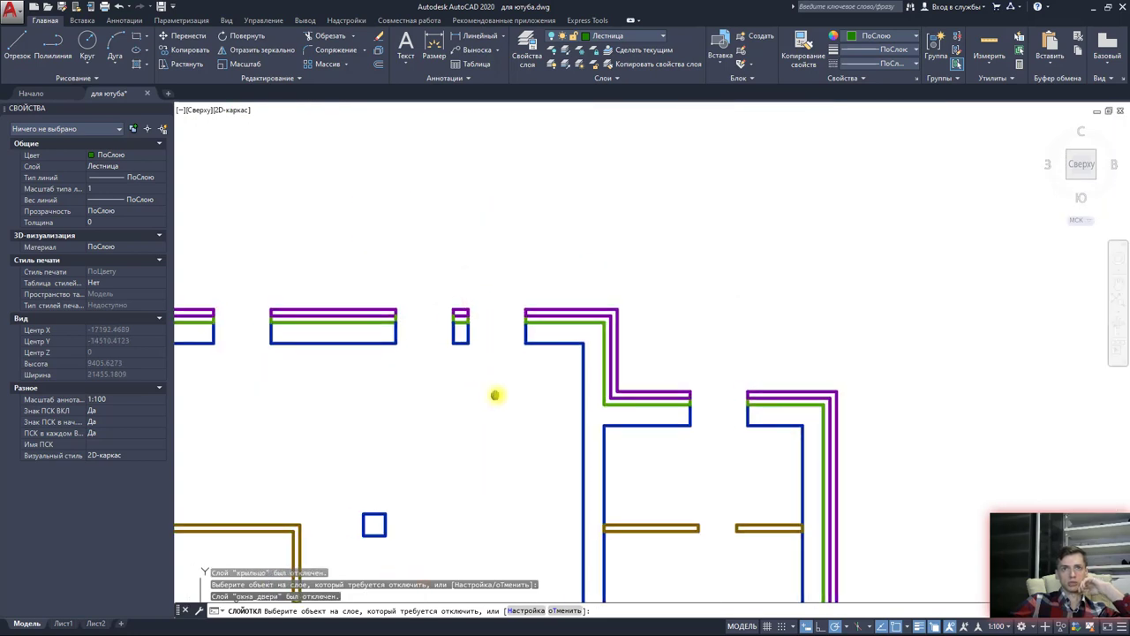
pyautogui.scroll(1, 509, 340)
pyautogui.scroll(-2, 511, 338)
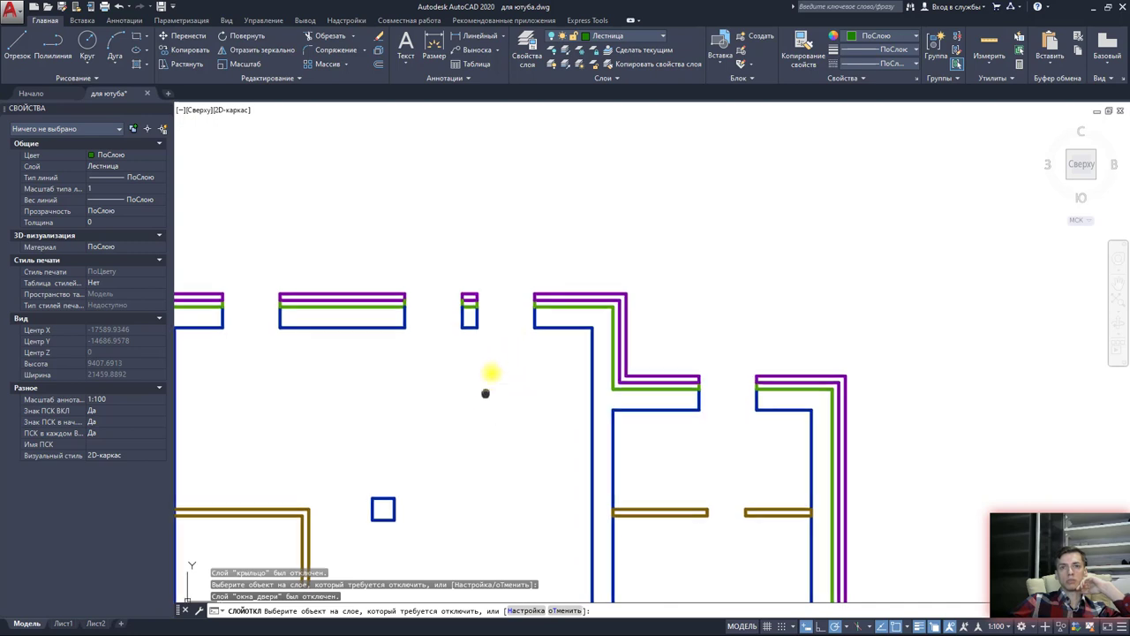
pyautogui.scroll(-2, 508, 335)
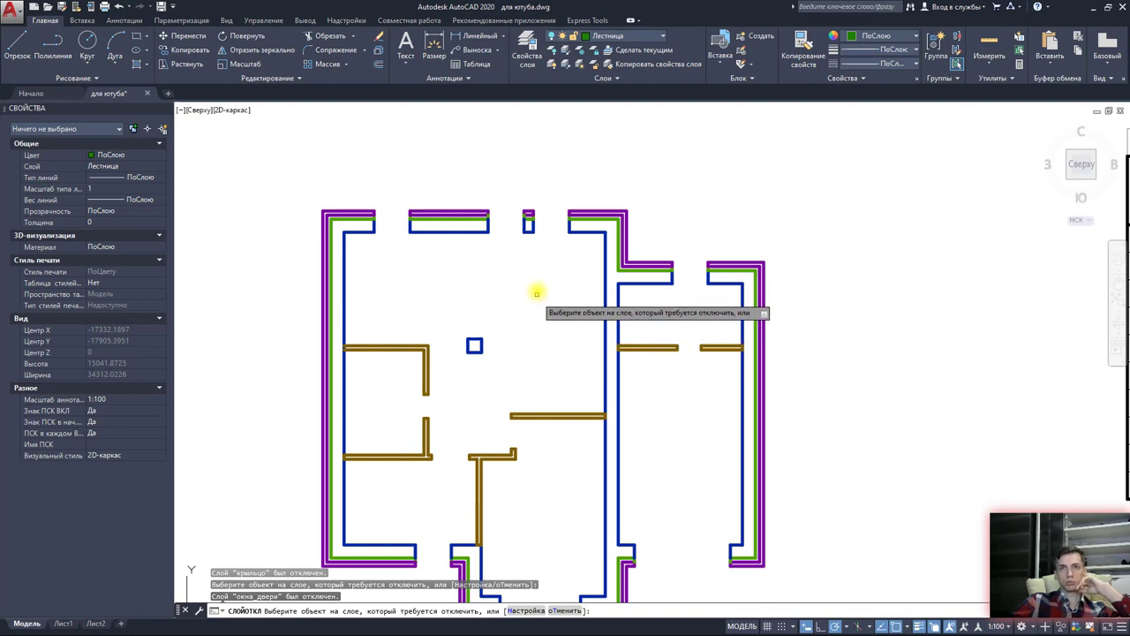
pyautogui.scroll(2, 537, 292)
pyautogui.scroll(2, 541, 289)
# Step: Switch off the insulation layer, leaving only walls, cladding and partitions
pyautogui.moveTo(542, 287); pyautogui.dragTo(521, 415, button='middle')
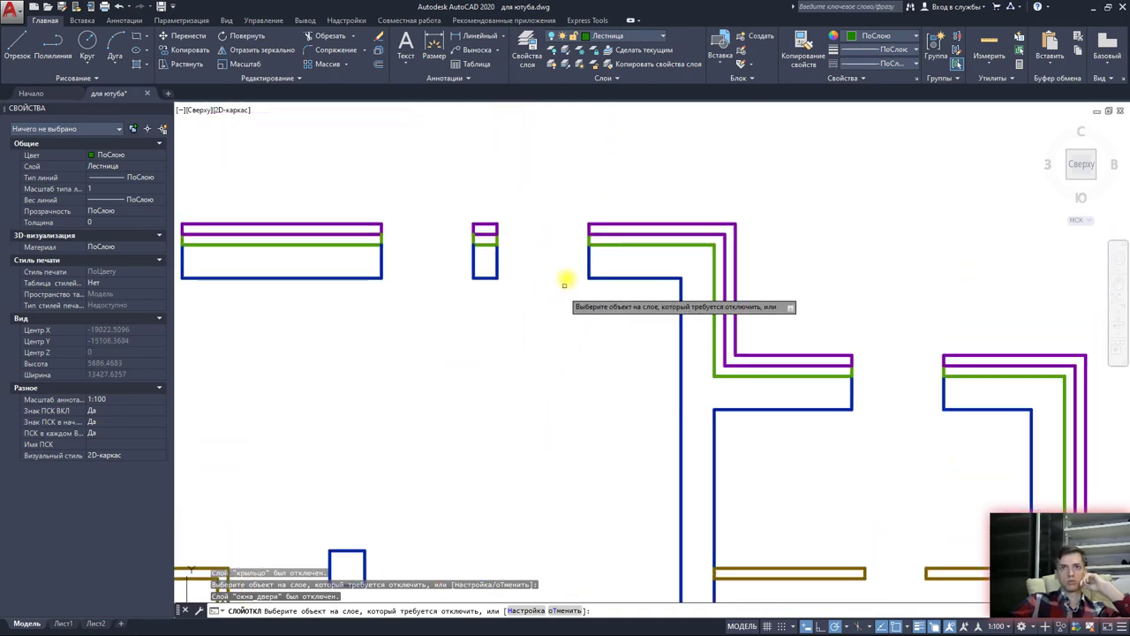
pyautogui.scroll(2, 515, 237)
pyautogui.scroll(4, 502, 240)
pyautogui.scroll(2, 477, 242)
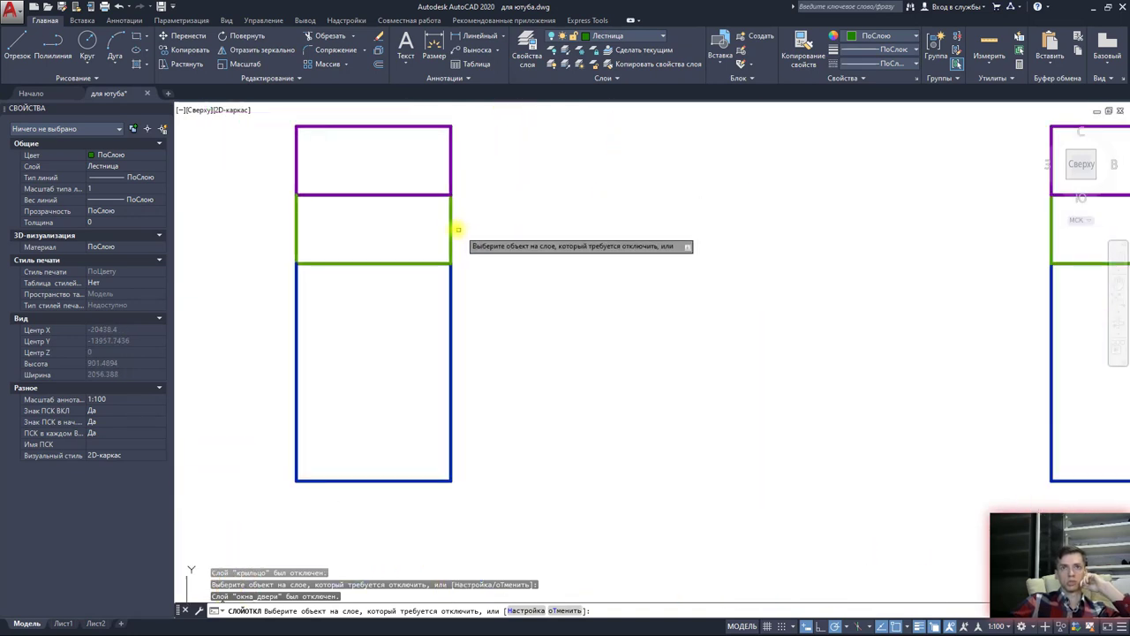
pyautogui.scroll(-2, 451, 229)
pyautogui.scroll(-5, 530, 265)
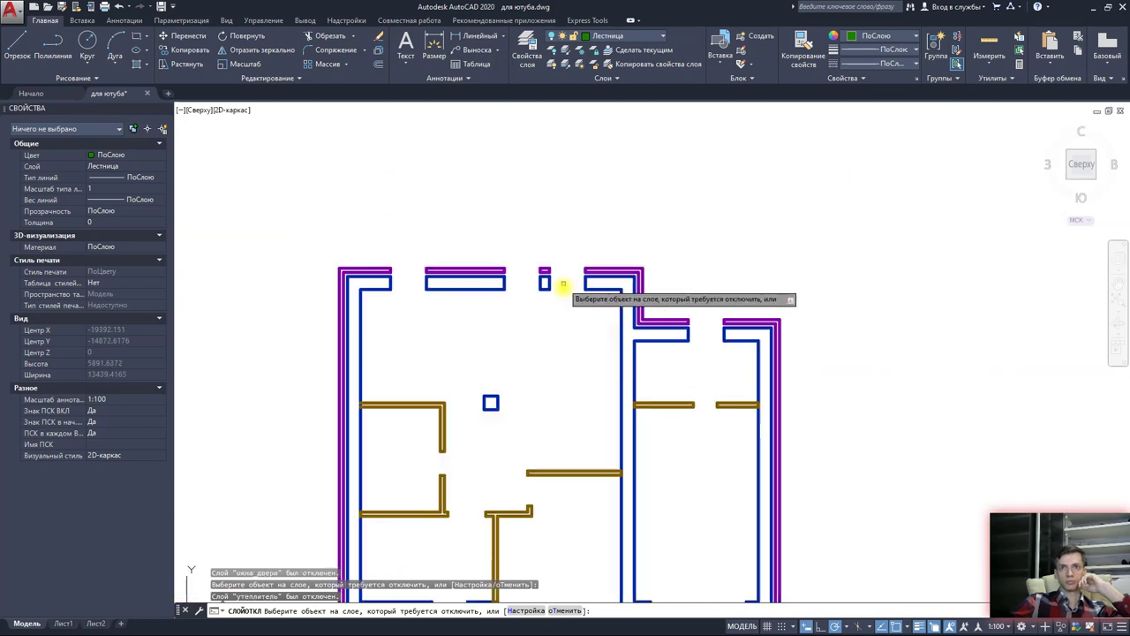
pyautogui.click(550, 295)
pyautogui.moveTo(550, 295); pyautogui.dragTo(535, 218, button='middle')
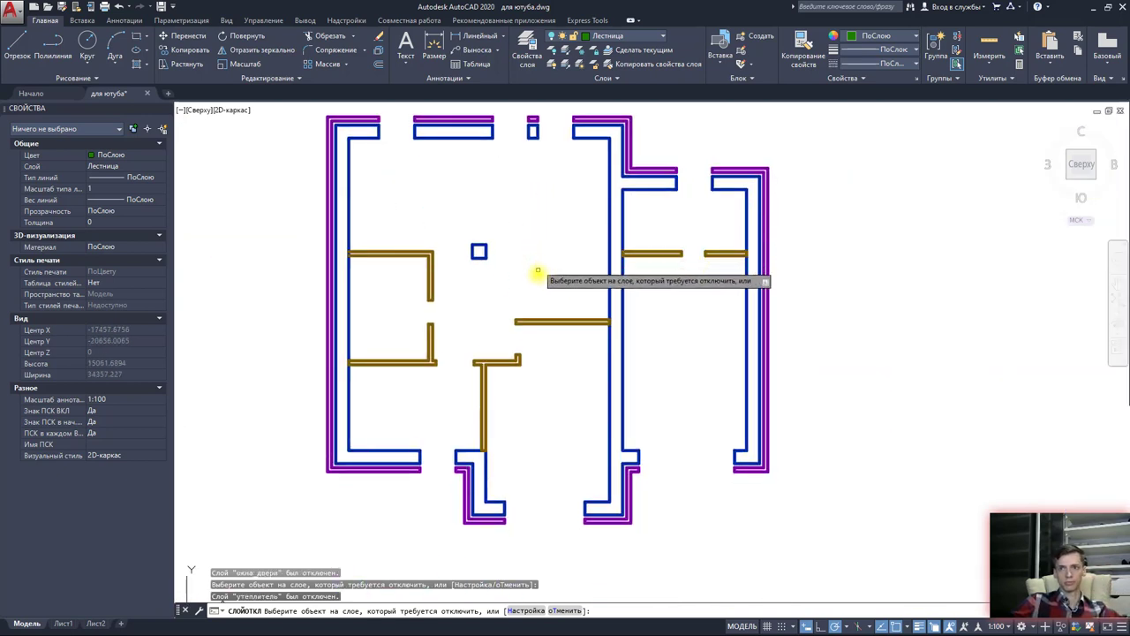
pyautogui.press('Escape')
pyautogui.press('Escape')
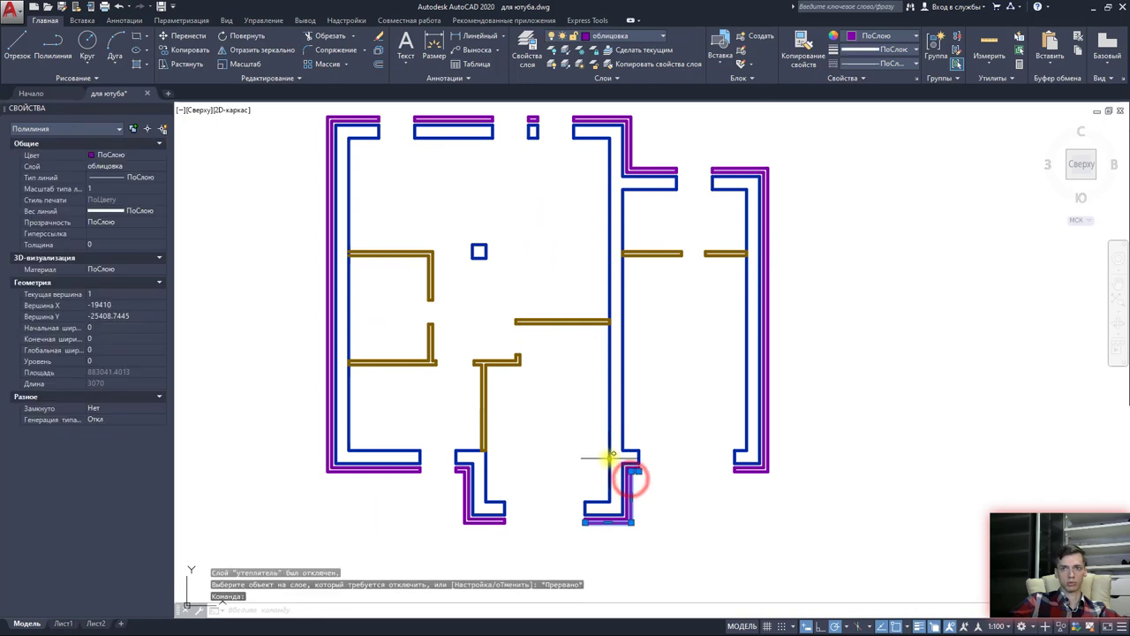
# Step: Window-select the whole drawing and run Disassociate Dimensions, then recentre the plan
pyautogui.scroll(-3, 636, 481)
pyautogui.click(782, 528)
pyautogui.click(483, 287)
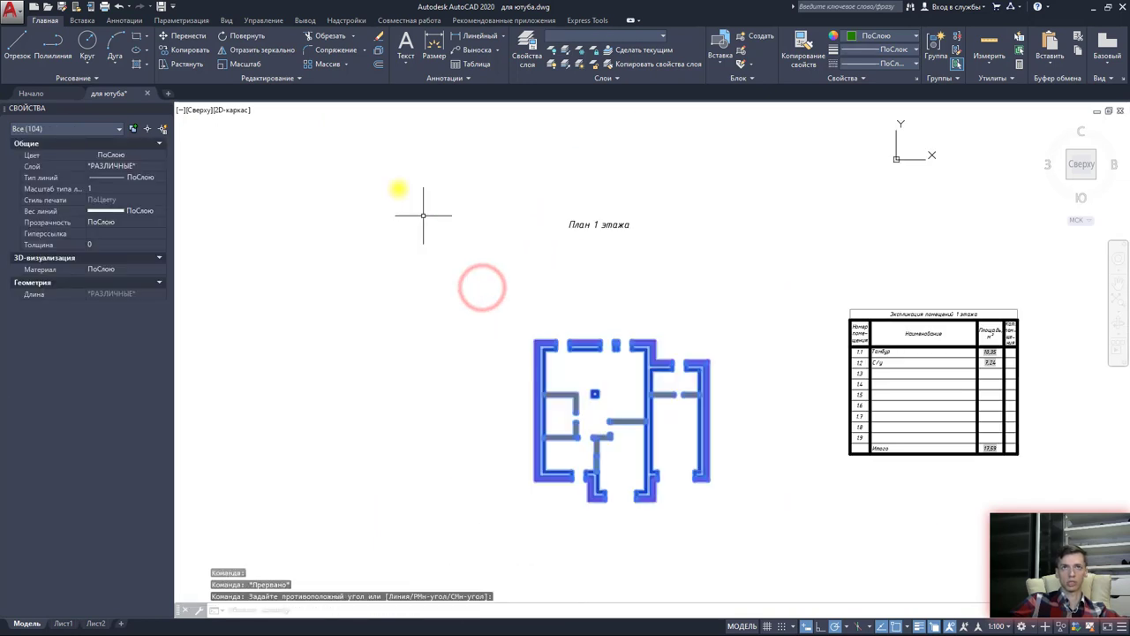
pyautogui.click(305, 77)
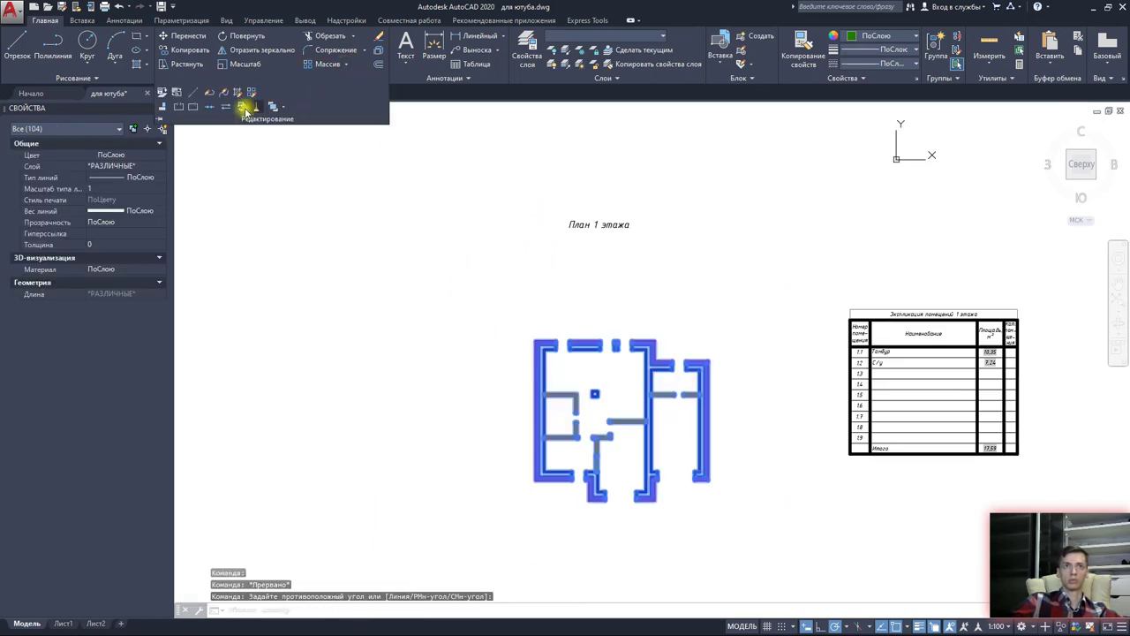
pyautogui.click(214, 110)
pyautogui.scroll(3, 574, 384)
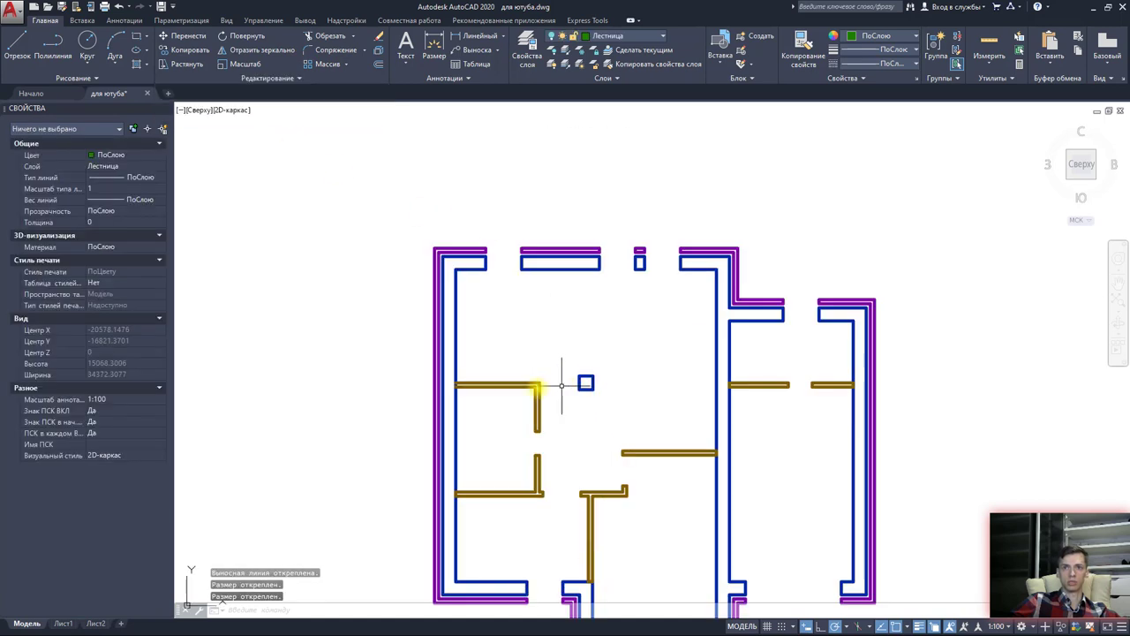
pyautogui.scroll(2, 537, 395)
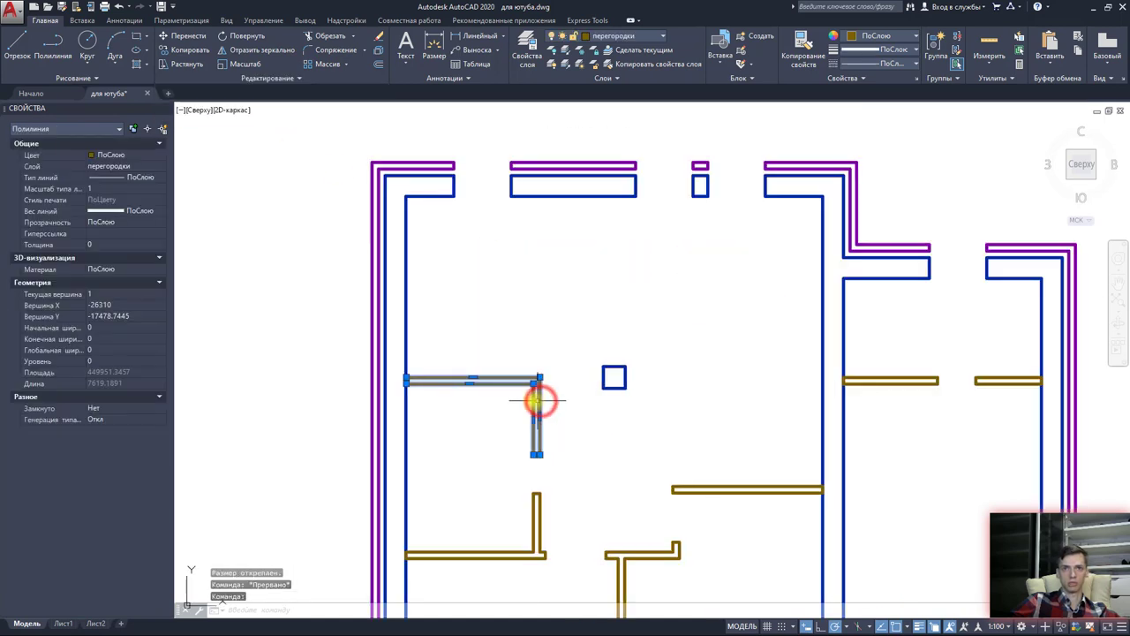
pyautogui.press('Escape')
pyautogui.scroll(-3, 570, 318)
pyautogui.moveTo(586, 295); pyautogui.dragTo(468, 204, button='middle')
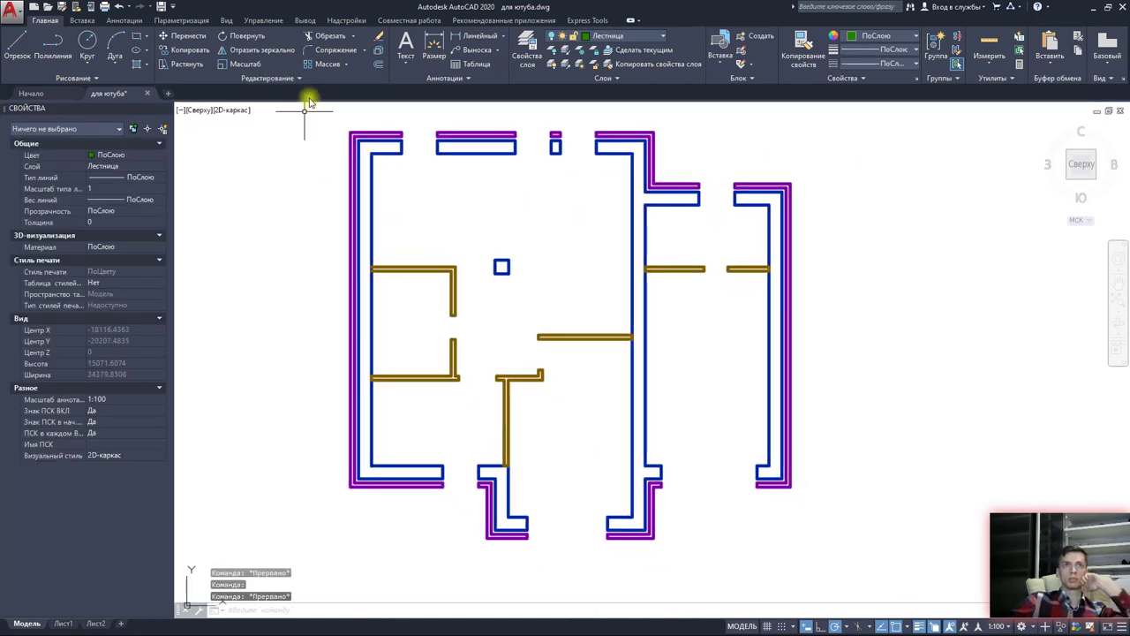
# Step: Create layer штриховка with colour 250 and set it as the current layer
pyautogui.click(527, 53)
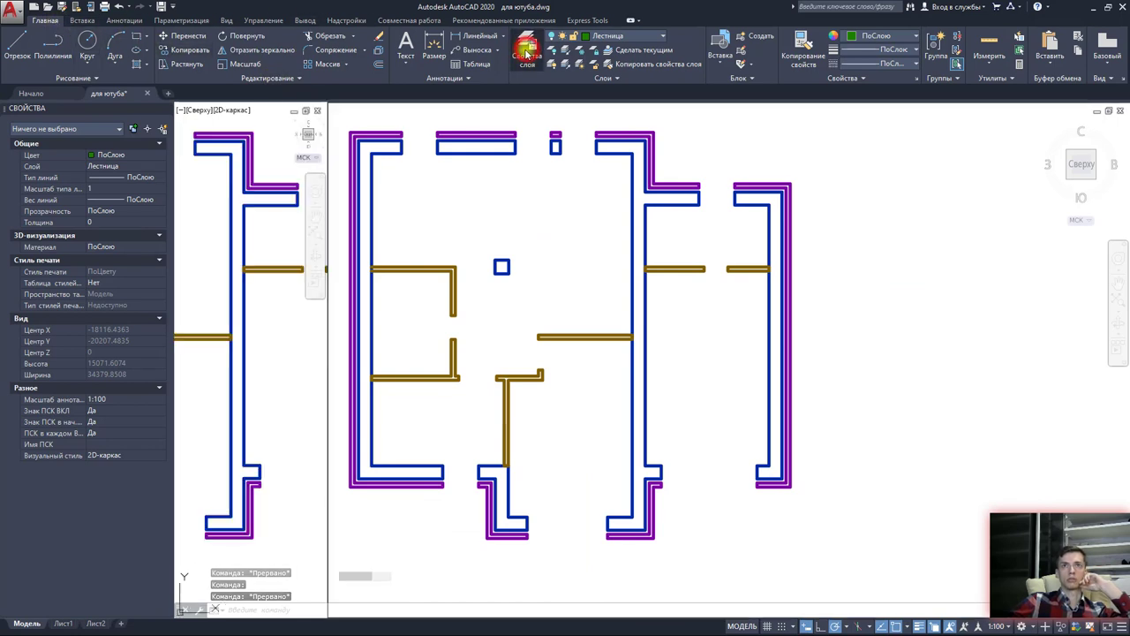
pyautogui.click(411, 140)
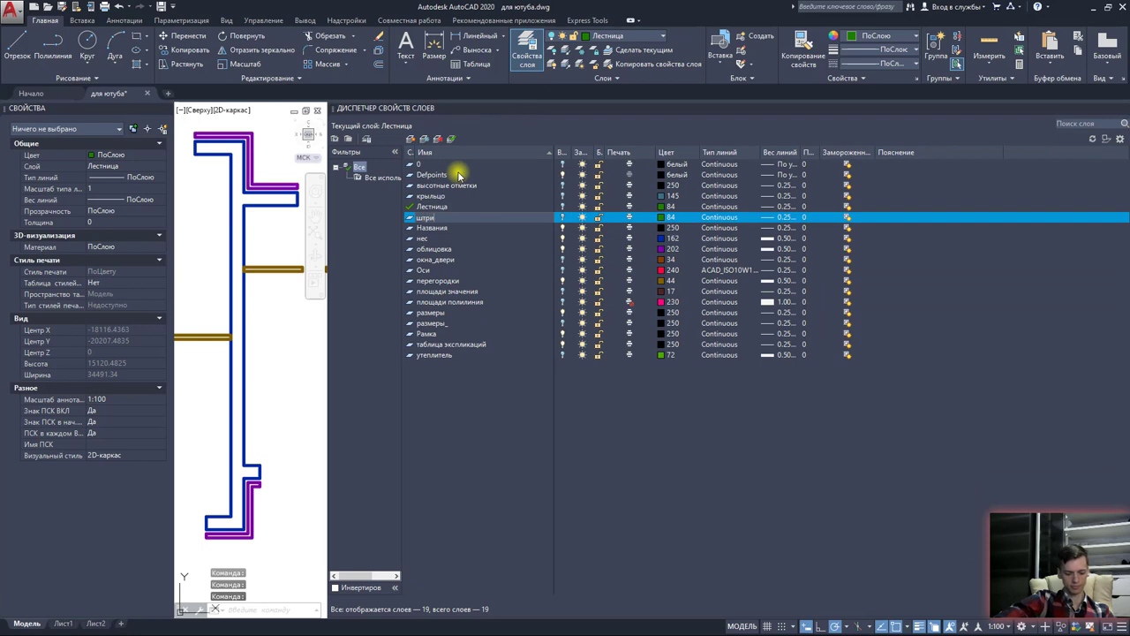
pyautogui.click(562, 219)
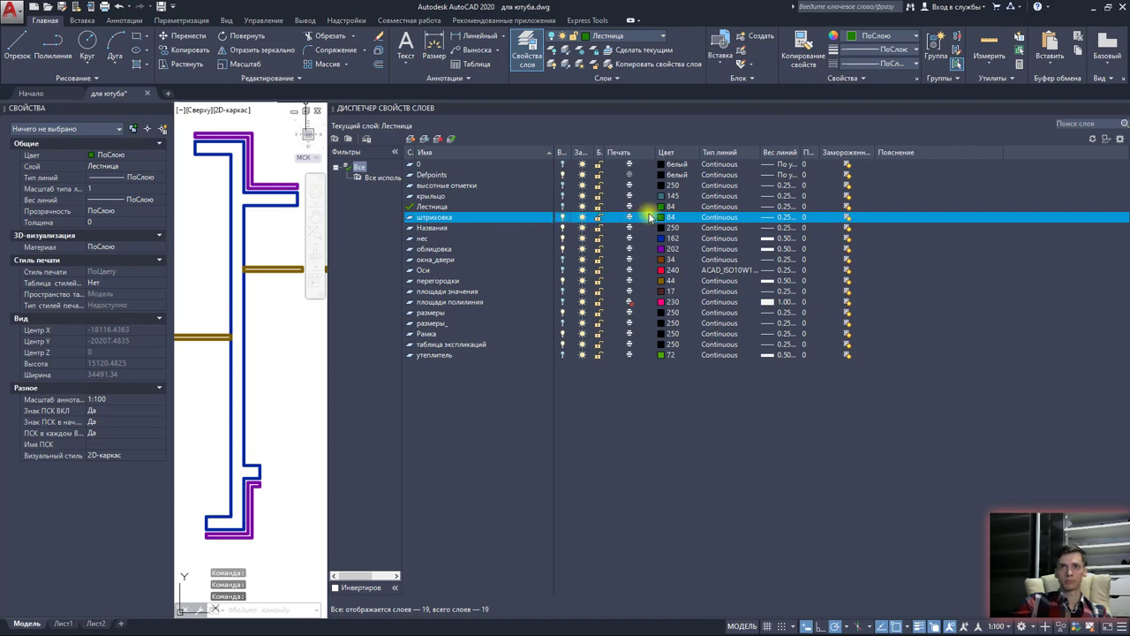
pyautogui.click(663, 216)
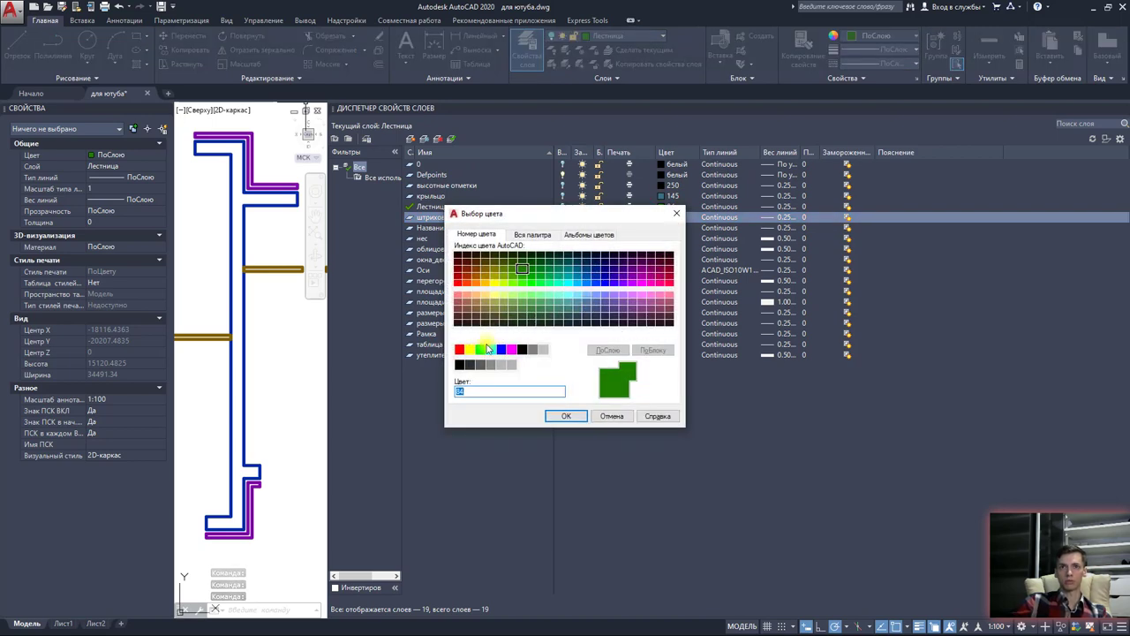
pyautogui.click(466, 366)
pyautogui.click(566, 416)
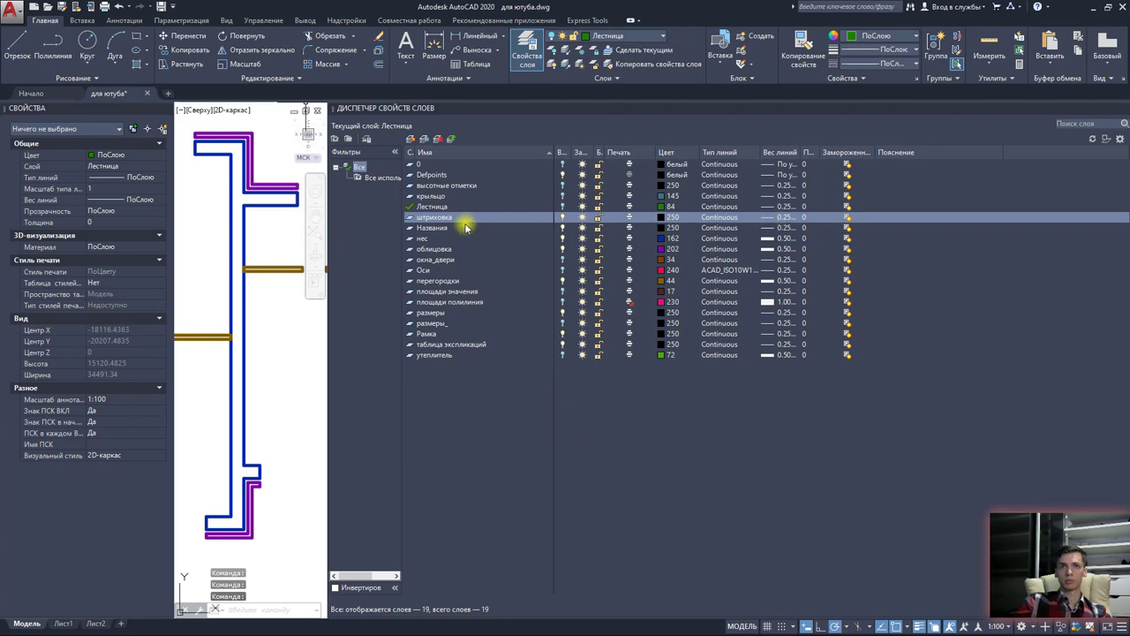
pyautogui.click(410, 220)
pyautogui.doubleClick(411, 220)
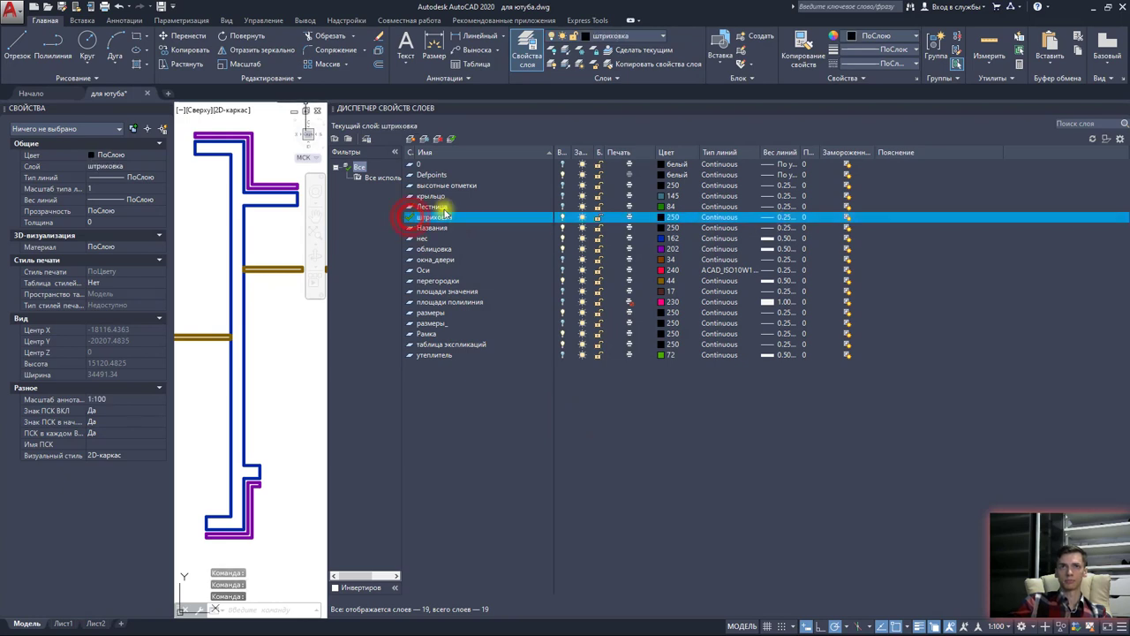
pyautogui.click(525, 76)
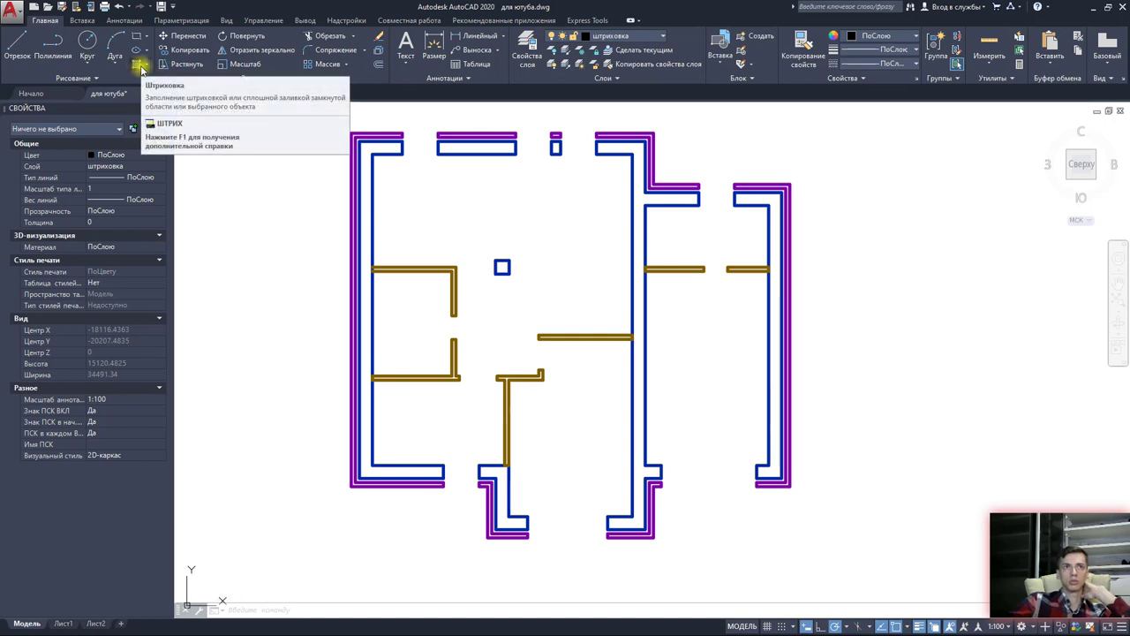
# Step: Start a hatch using pattern ANSI32, annotative, at scale 0.35
pyautogui.click(140, 67)
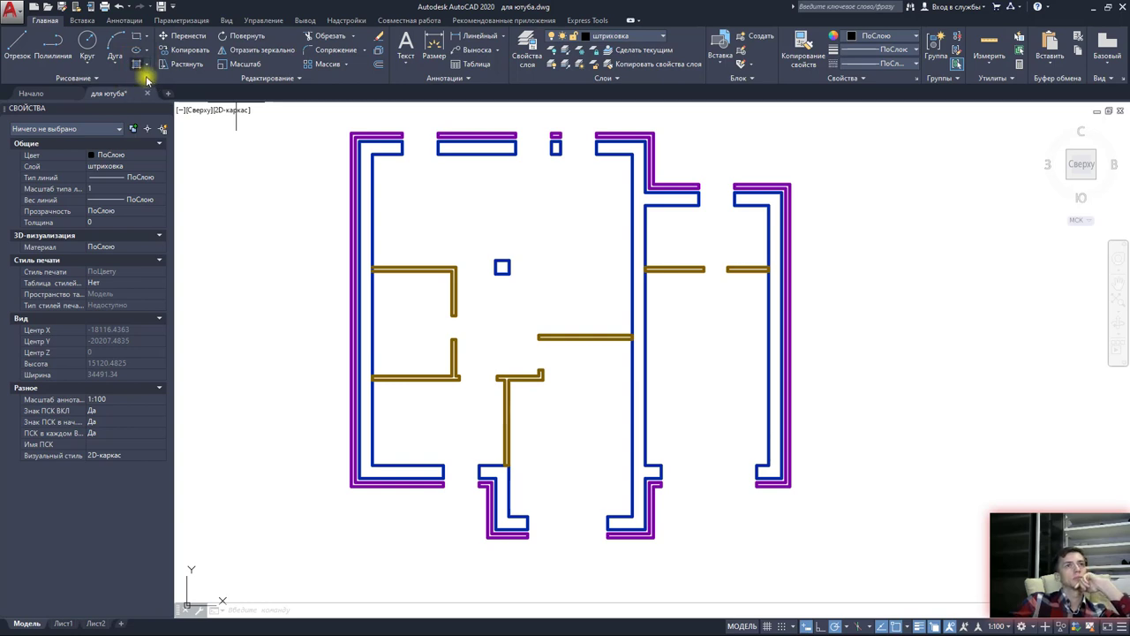
pyautogui.click(142, 69)
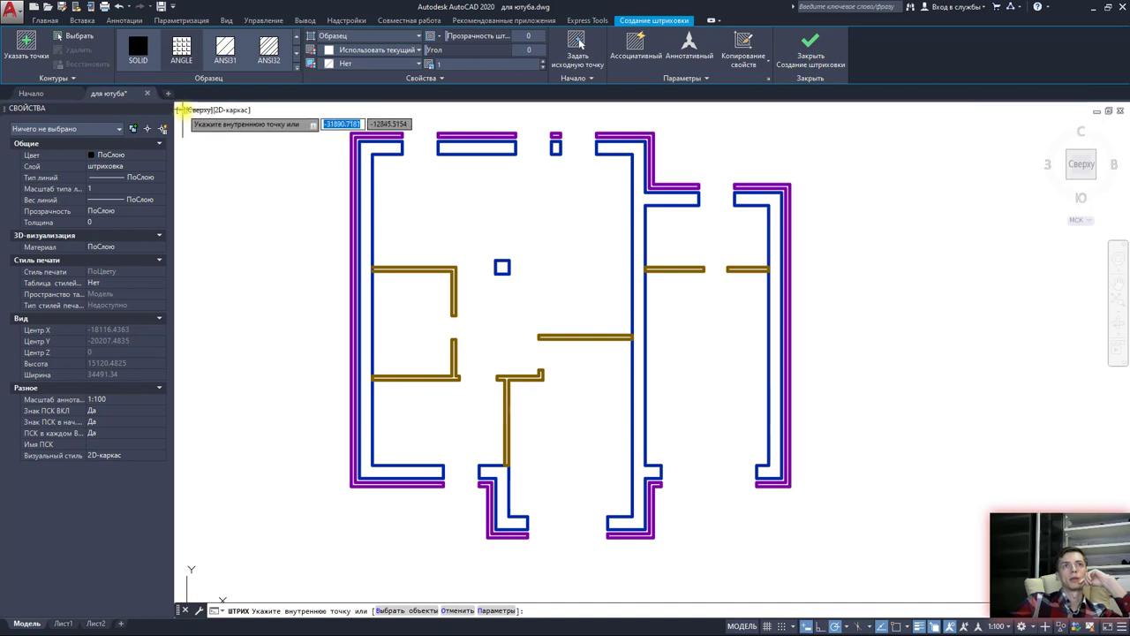
pyautogui.click(269, 51)
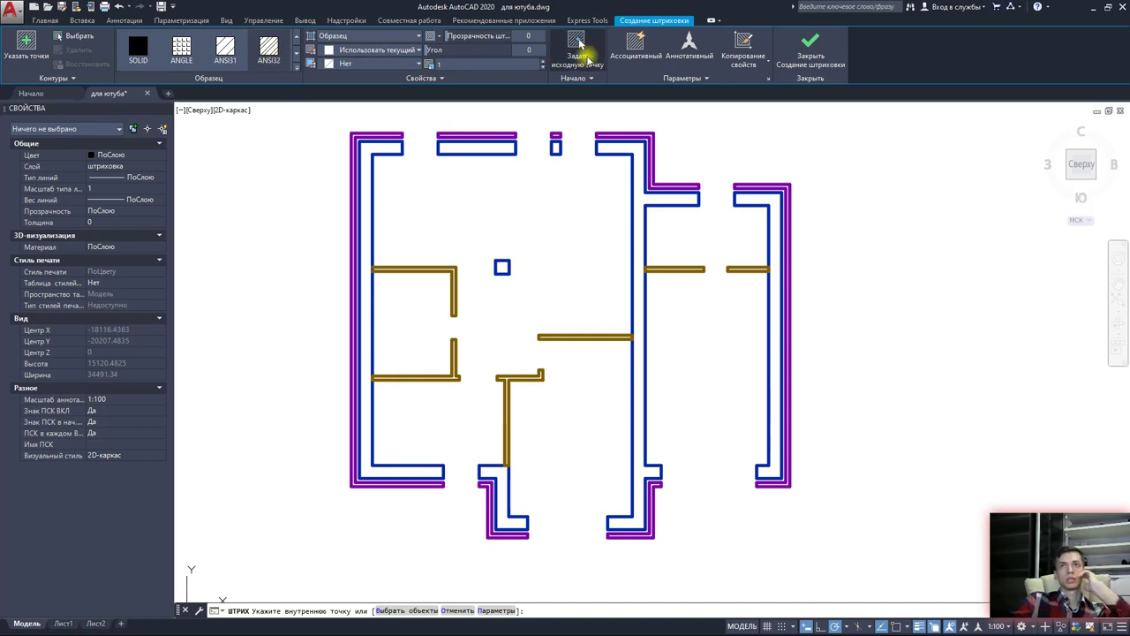
pyautogui.click(693, 56)
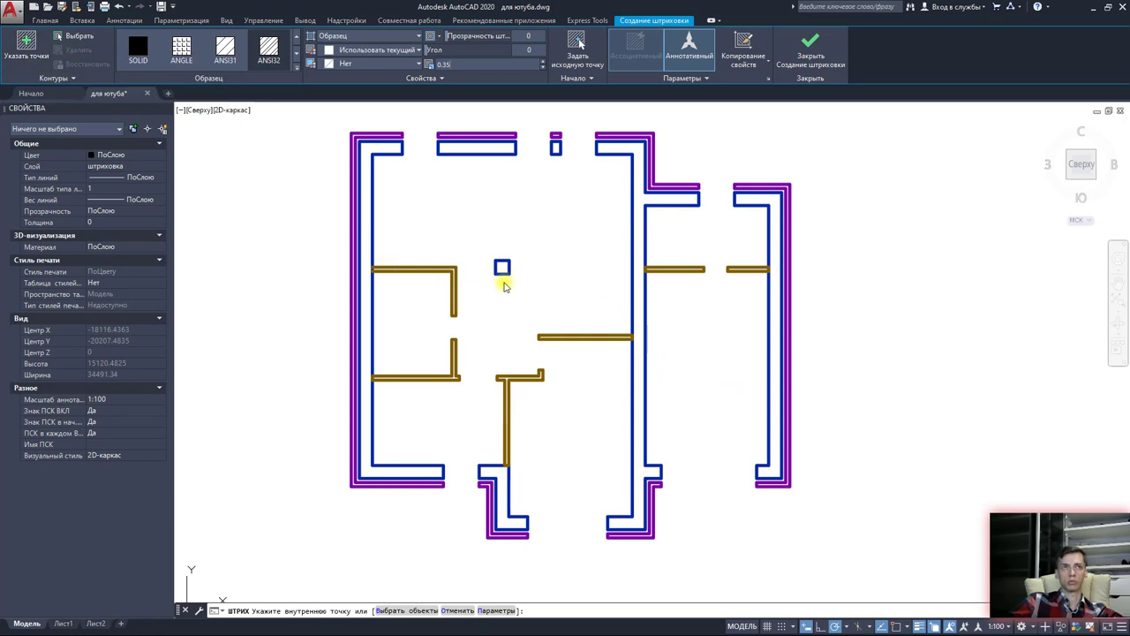
# Step: Apply a trial ANSI32 hatch by window-selecting the wall outline
pyautogui.click(68, 39)
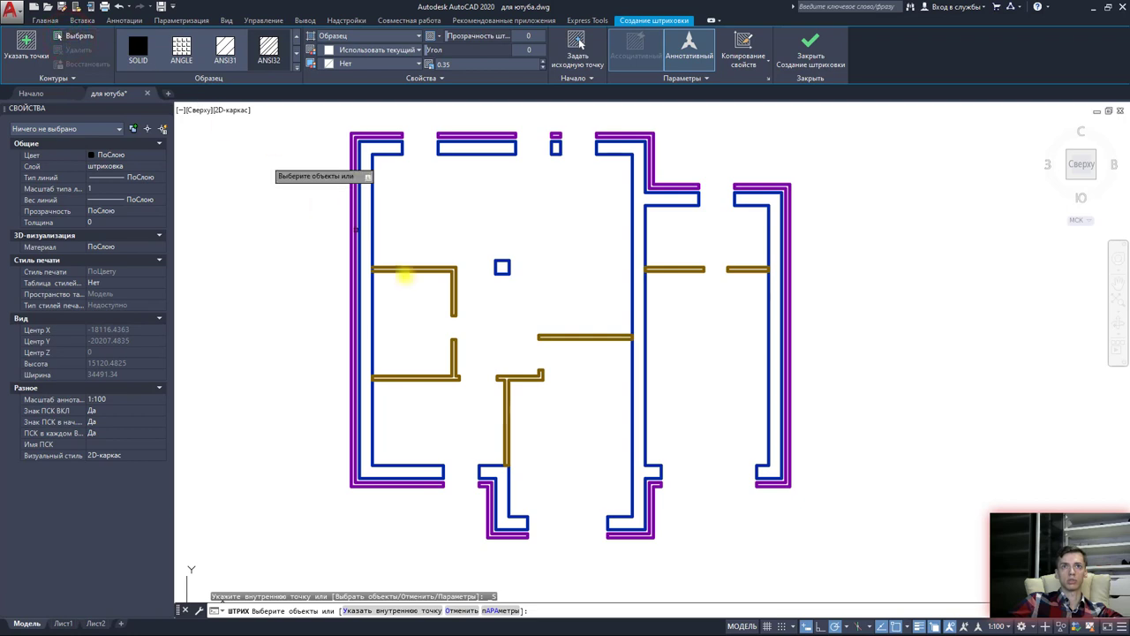
pyautogui.scroll(-2, 424, 292)
pyautogui.click(719, 481)
pyautogui.click(315, 152)
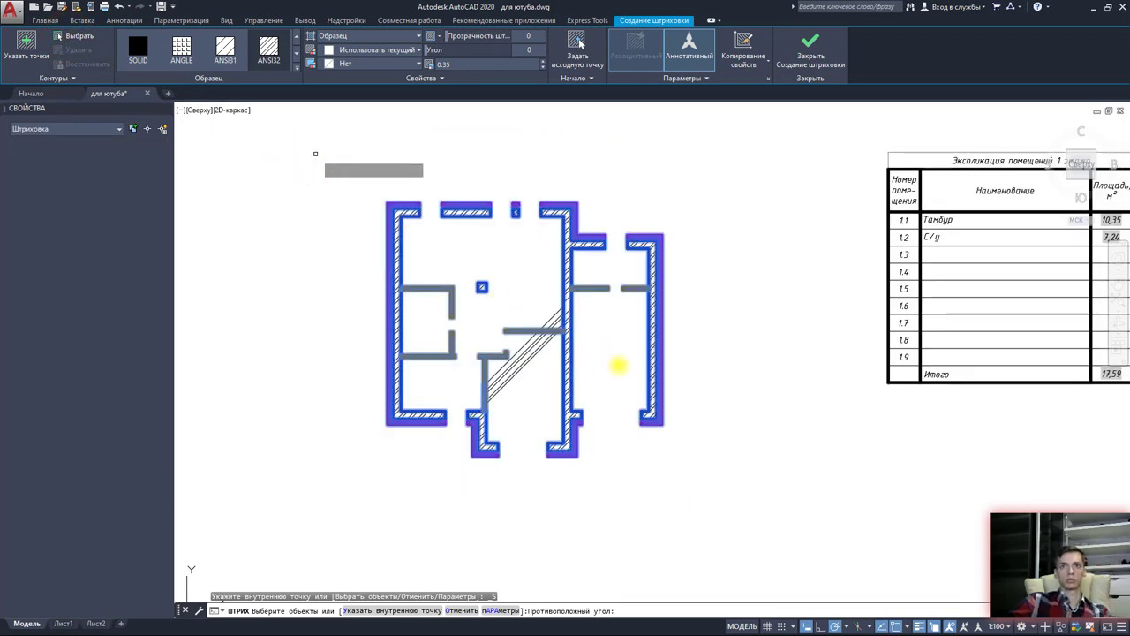
pyautogui.click(674, 445)
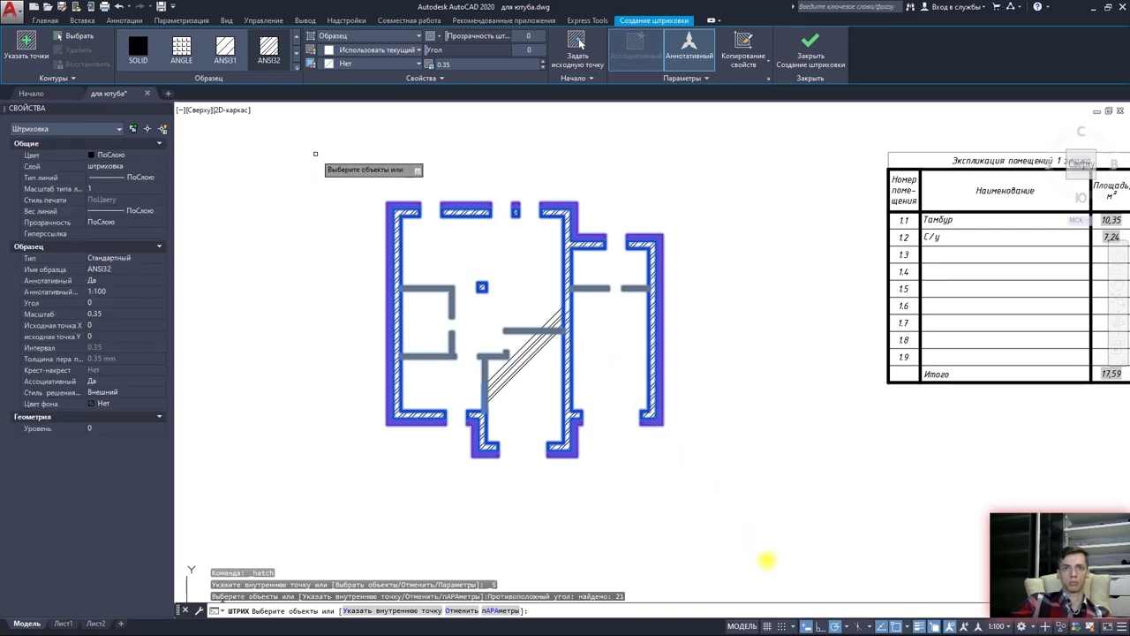
pyautogui.scroll(3, 513, 376)
pyautogui.scroll(4, 411, 375)
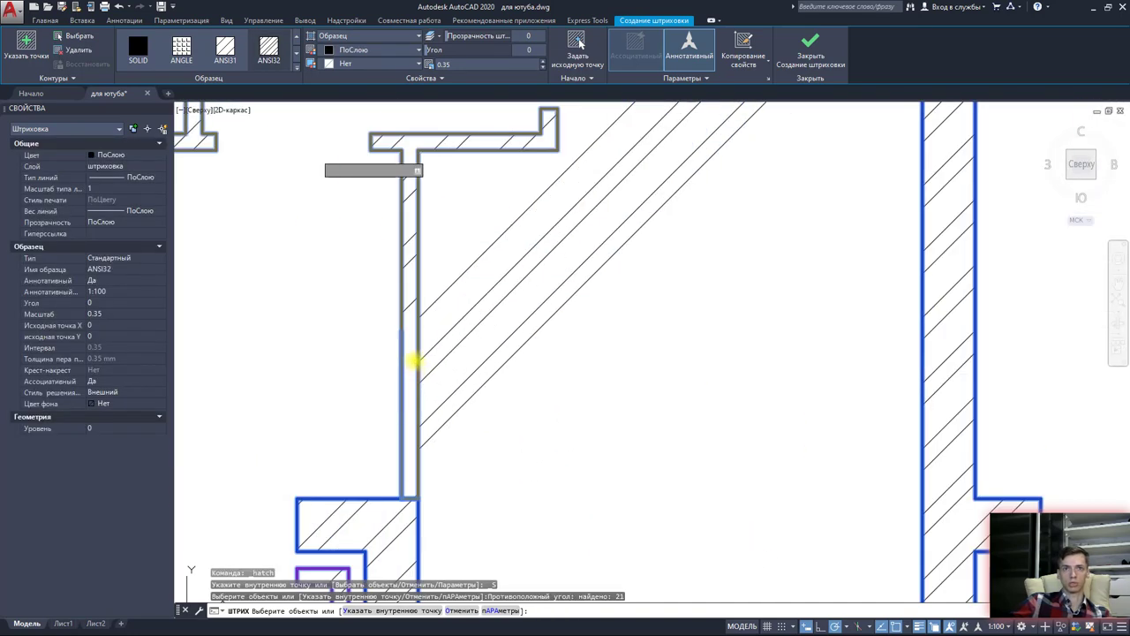
pyautogui.press('Escape')
# Step: Delete the stray grey line over the partition and the old wall hatch
pyautogui.click(399, 349)
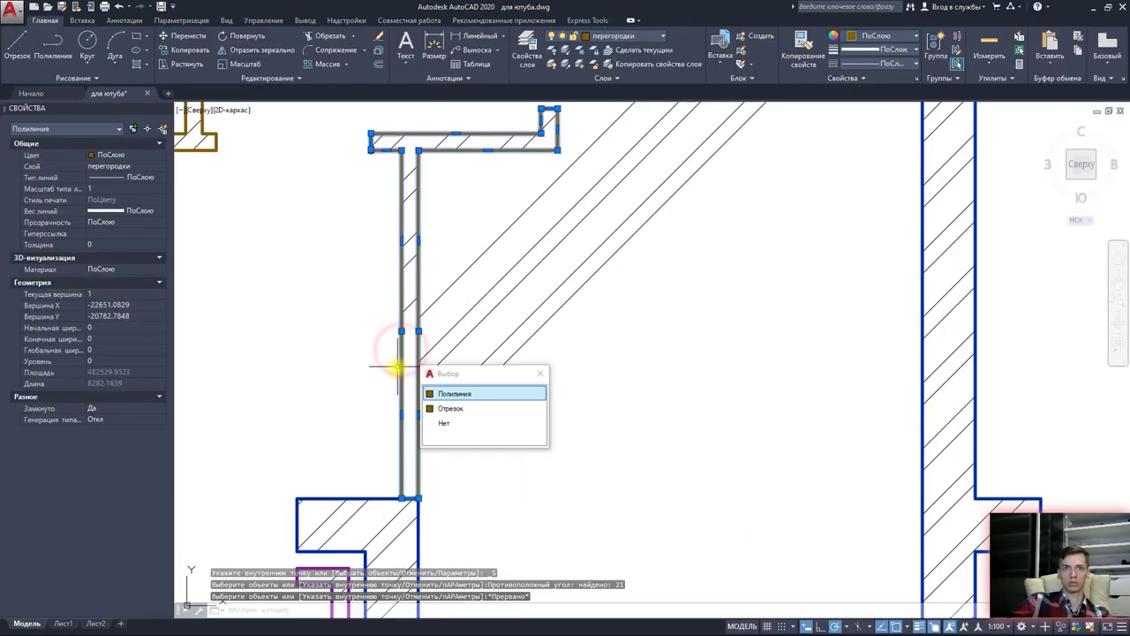
pyautogui.click(450, 407)
pyautogui.press('Delete')
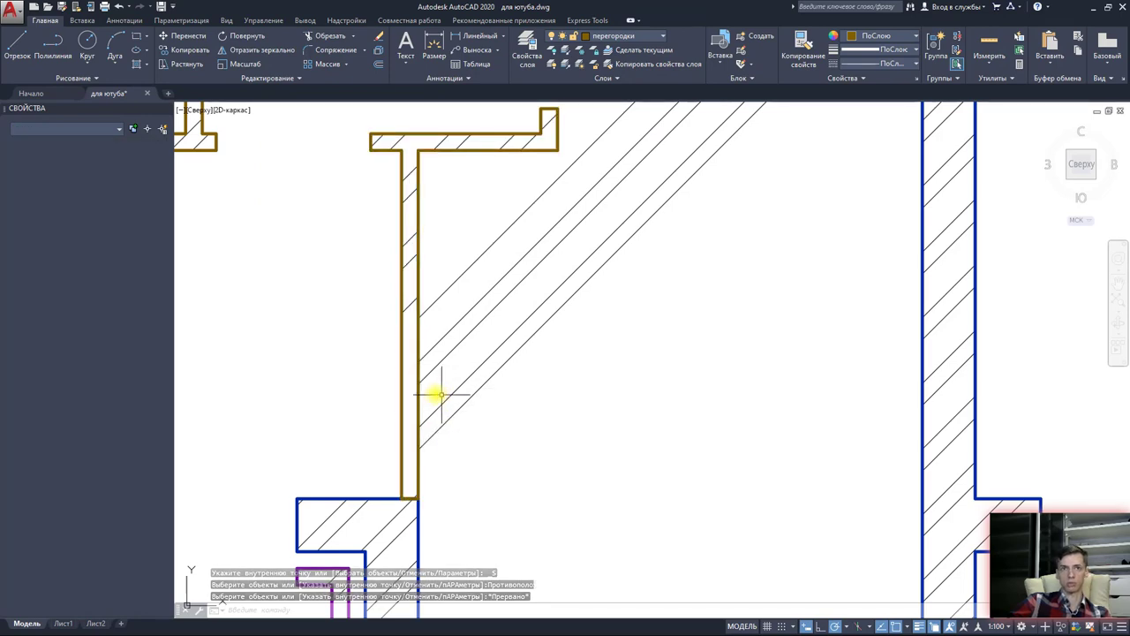
pyautogui.scroll(-4, 444, 384)
pyautogui.click(494, 322)
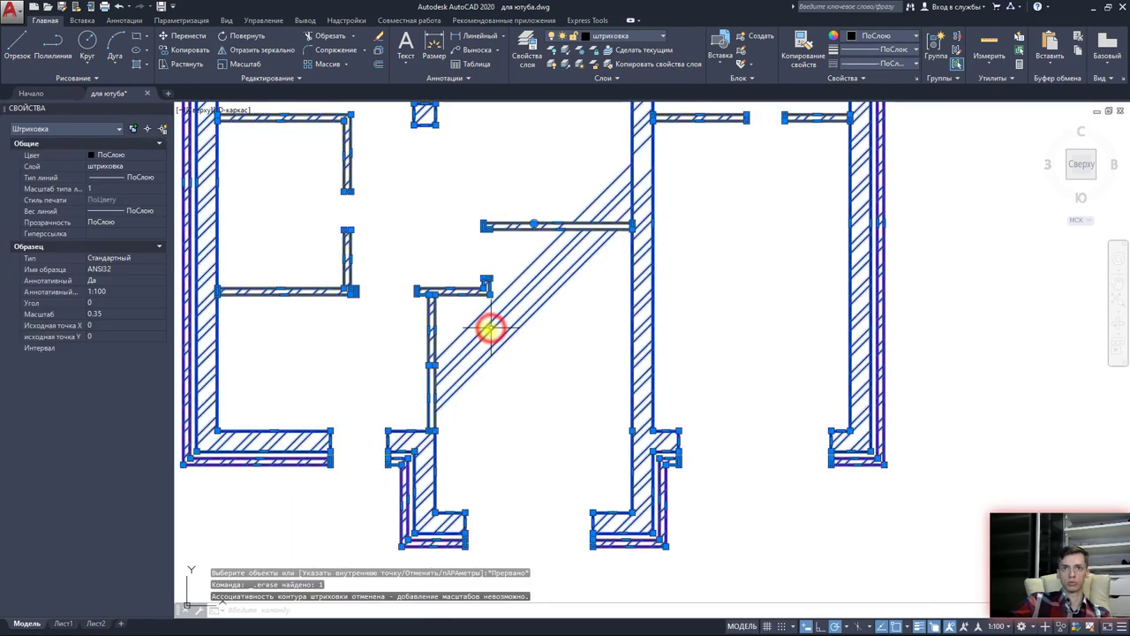
pyautogui.press('Delete')
# Step: Check the bare blue wall outlines and gold partition lines, leaving nothing selected
pyautogui.scroll(2, 592, 309)
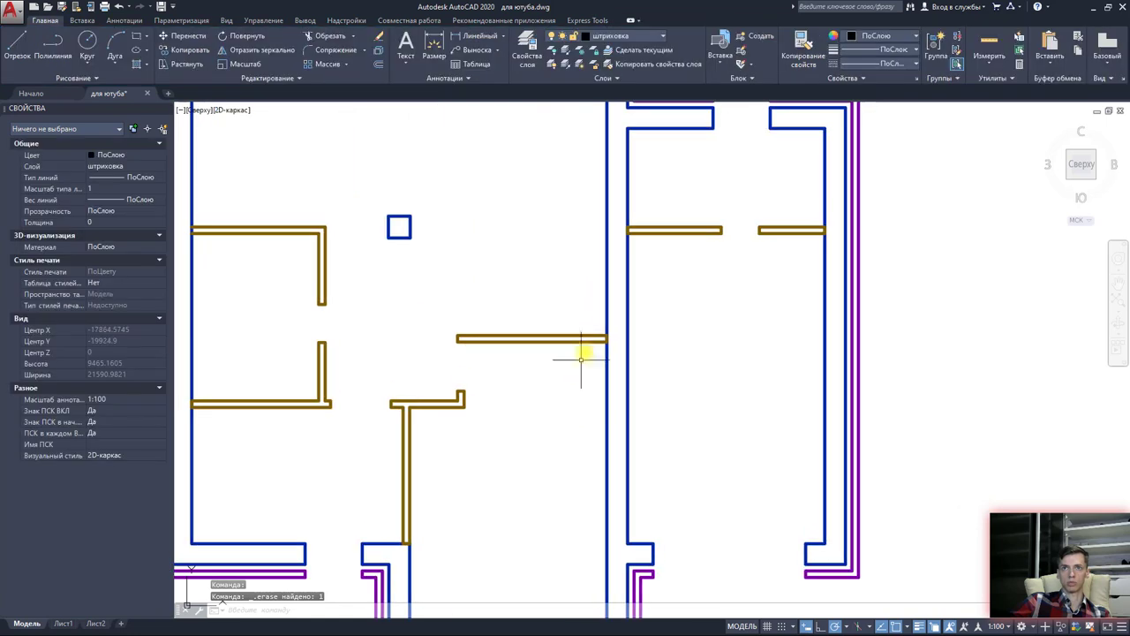
pyautogui.click(607, 309)
pyautogui.scroll(-3, 607, 309)
pyautogui.press('Escape')
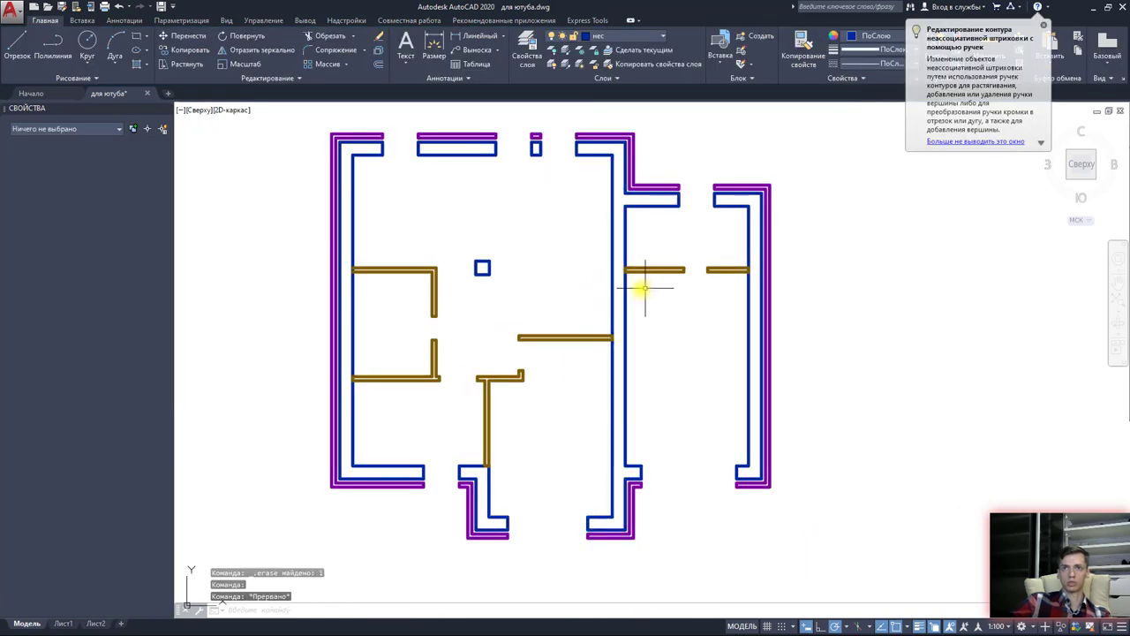
pyautogui.click(566, 337)
pyautogui.press('Escape')
pyautogui.scroll(3, 469, 462)
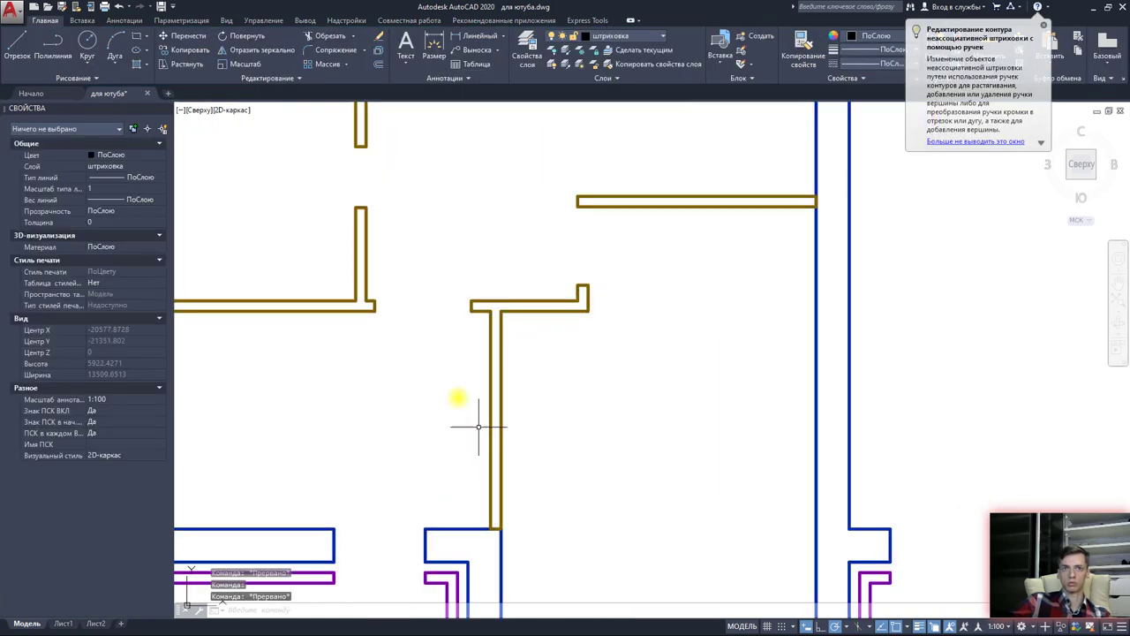
pyautogui.scroll(-1, 574, 415)
pyautogui.scroll(-4, 569, 374)
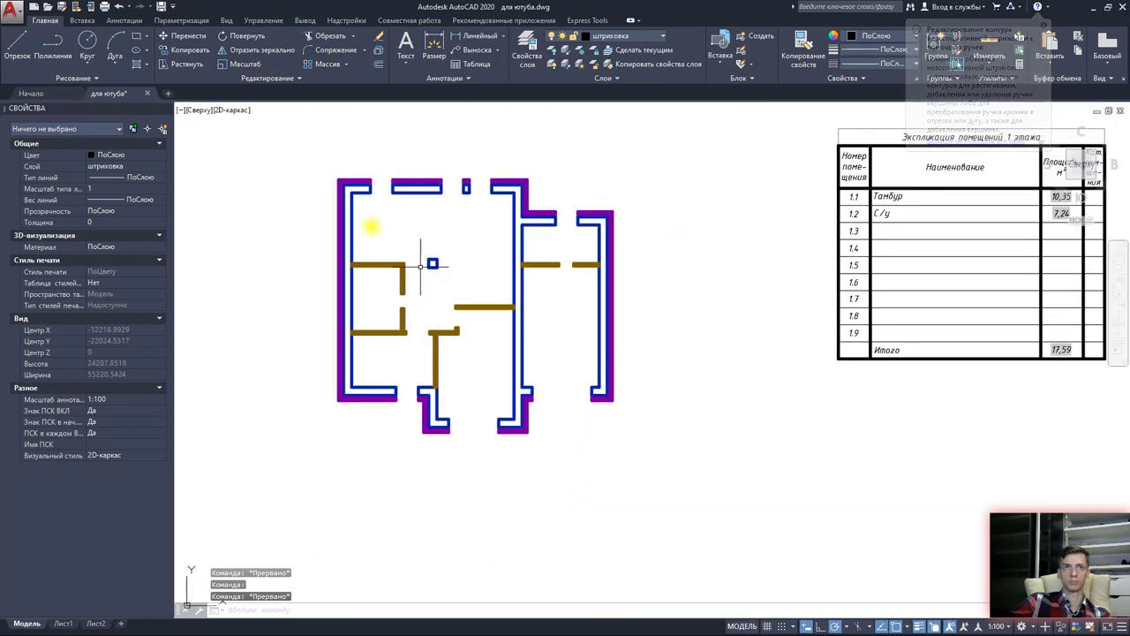
# Step: Hatch the walls and partitions with ANSI32 at 0.35 by window-selecting the whole plan
pyautogui.click(137, 67)
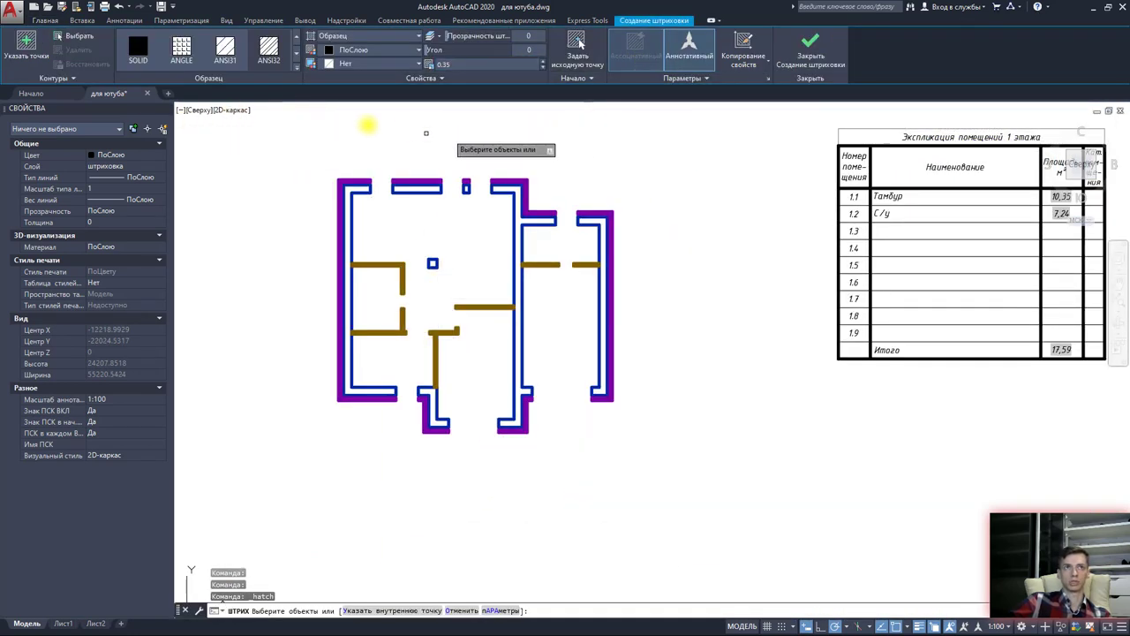
pyautogui.click(78, 35)
pyautogui.click(671, 444)
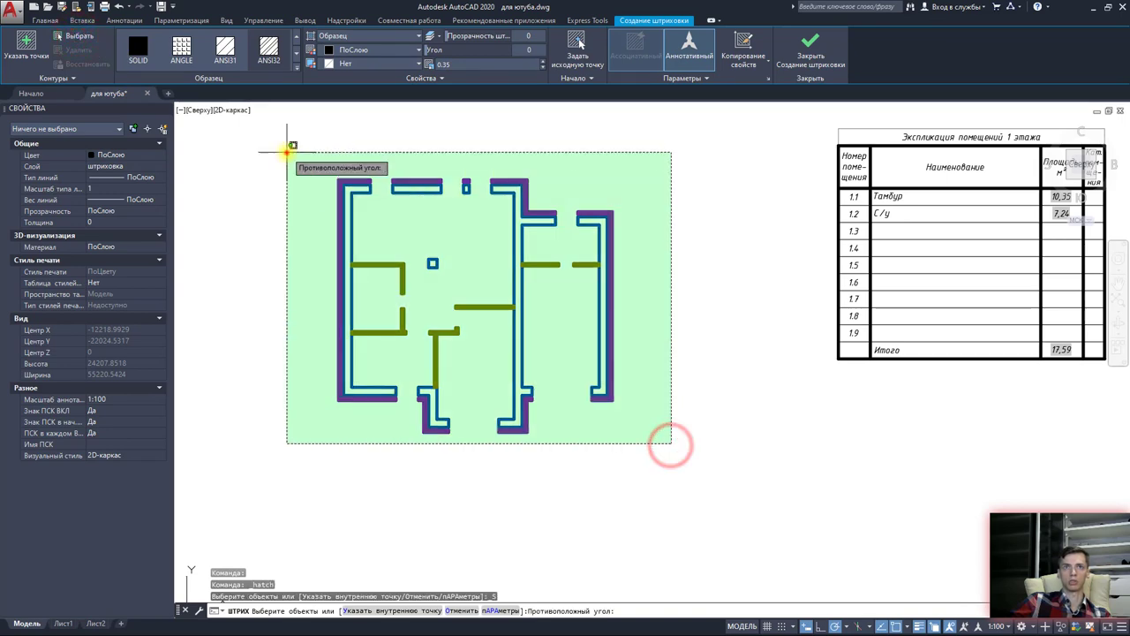
pyautogui.click(287, 151)
pyautogui.scroll(4, 399, 262)
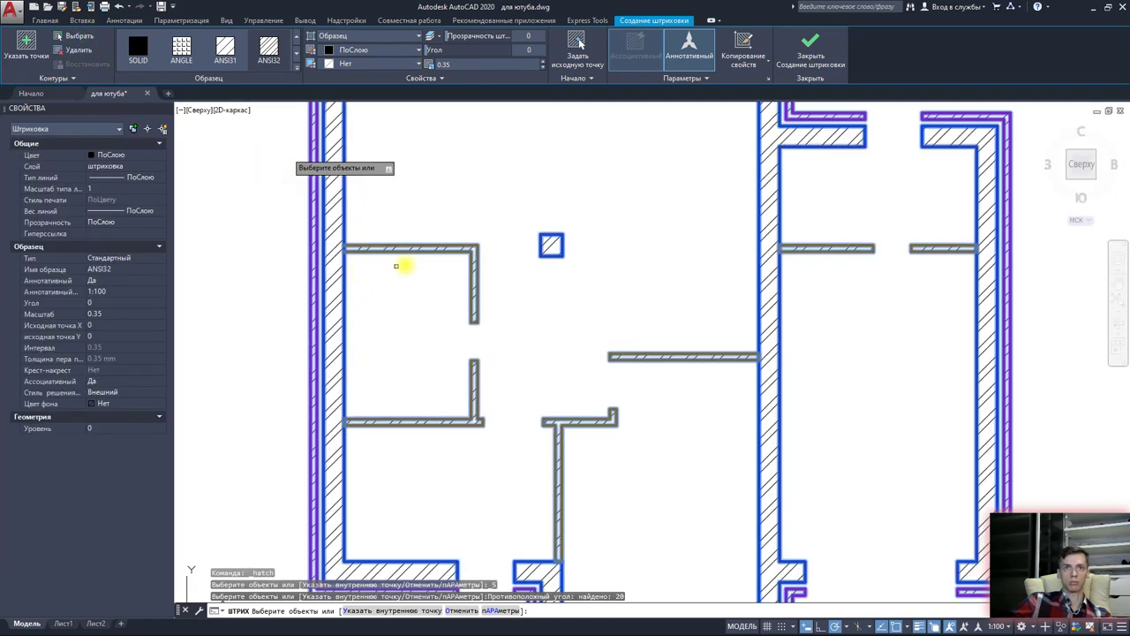
pyautogui.press('Escape')
pyautogui.moveTo(540, 278); pyautogui.dragTo(495, 365, button='middle')
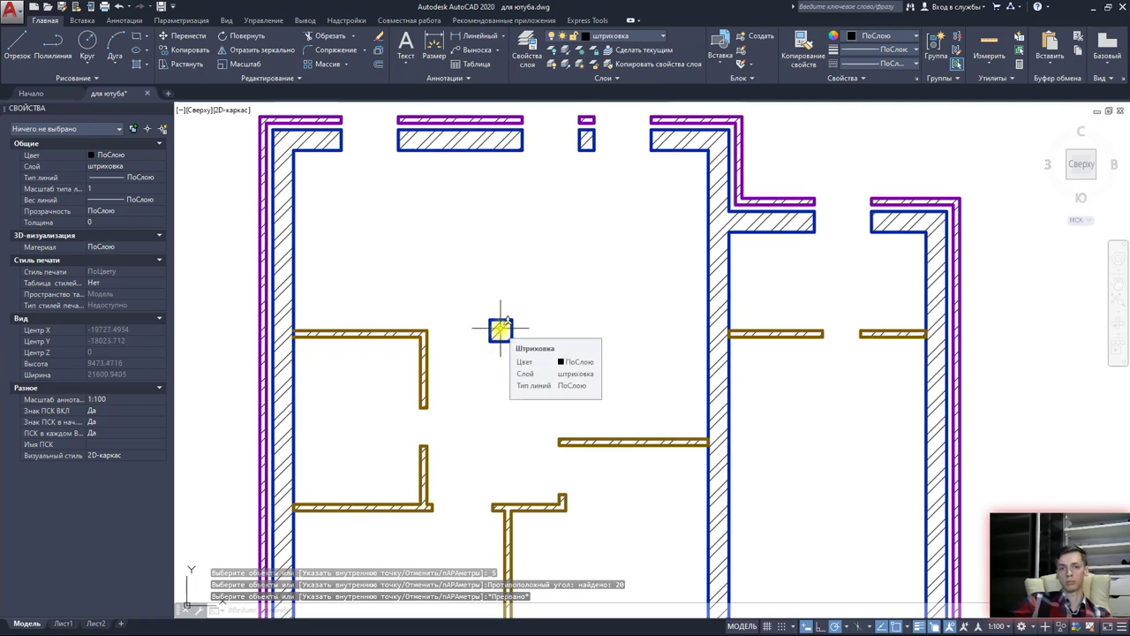
pyautogui.moveTo(500, 329)
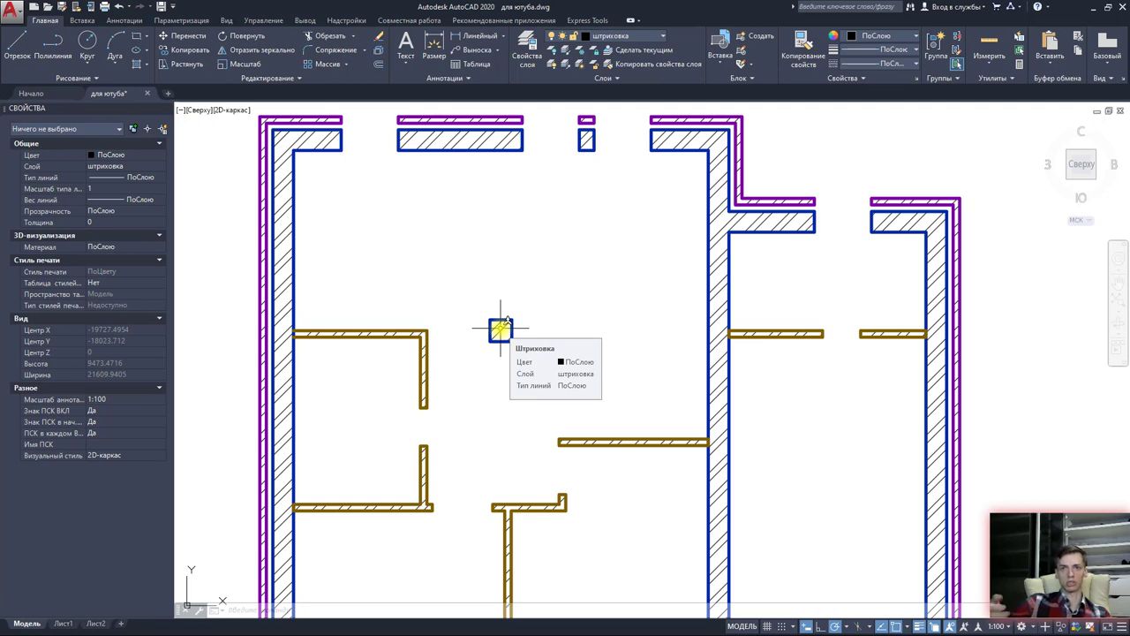
pyautogui.press('Escape')
pyautogui.scroll(-3, 518, 371)
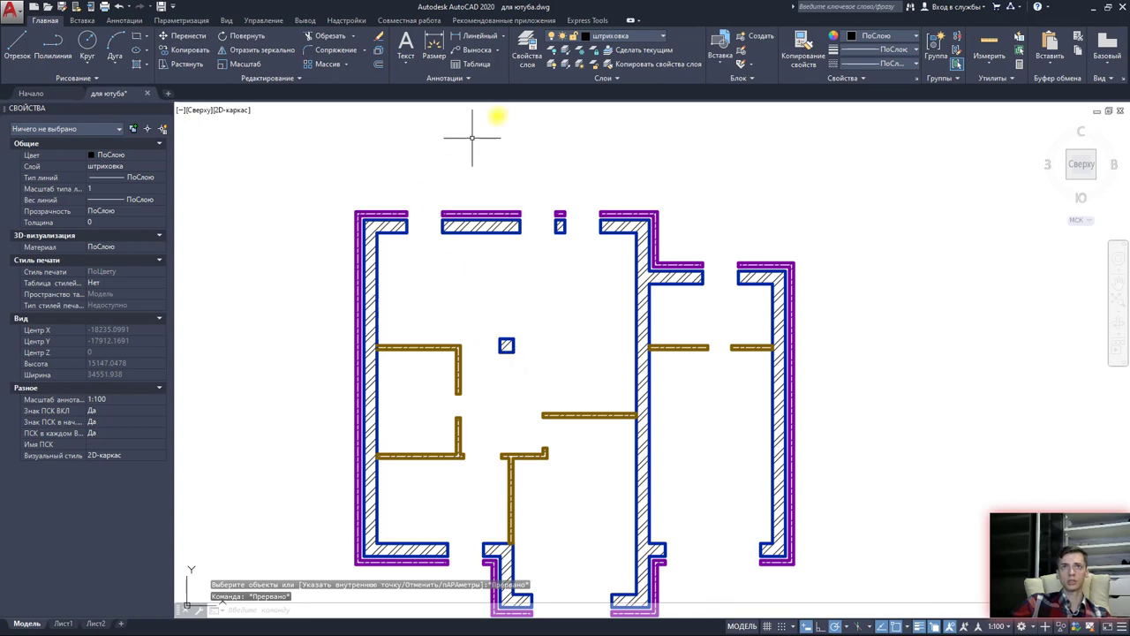
# Step: Turn off the нес wall and облицовка cladding layers by picking their objects with LAYOFF
pyautogui.click(555, 68)
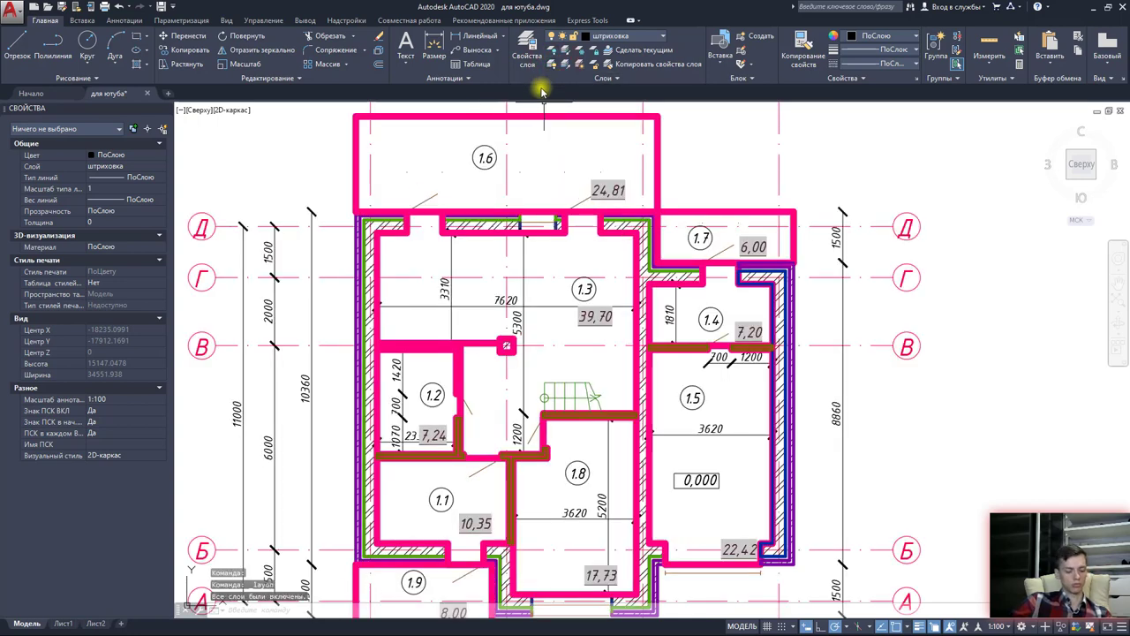
pyautogui.hotkey('ctrl', 'z')
pyautogui.click(552, 35)
pyautogui.scroll(5, 545, 222)
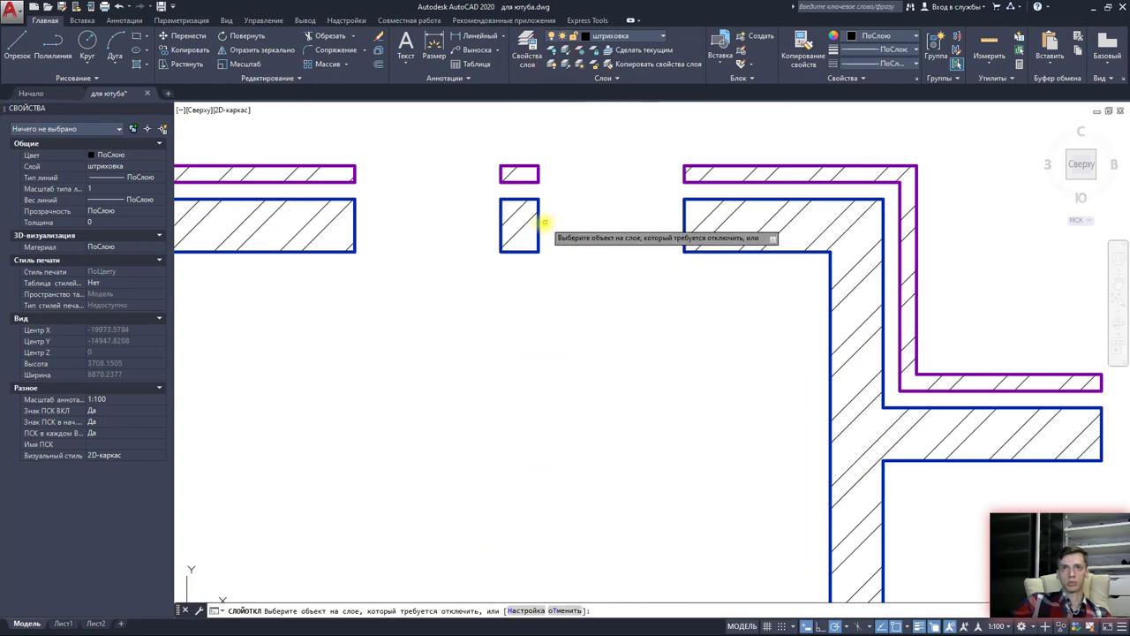
pyautogui.click(538, 226)
pyautogui.click(535, 173)
pyautogui.scroll(-4, 625, 392)
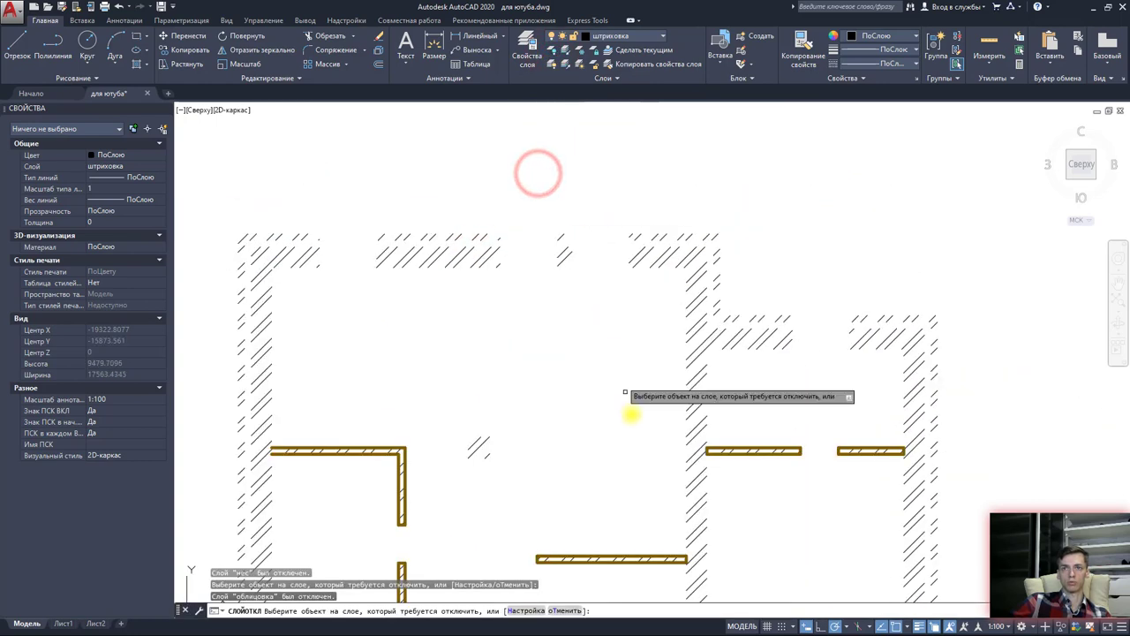
# Step: Turn off the перегородки partition layer, then turn the утеплитель insulation layer back on
pyautogui.click(768, 451)
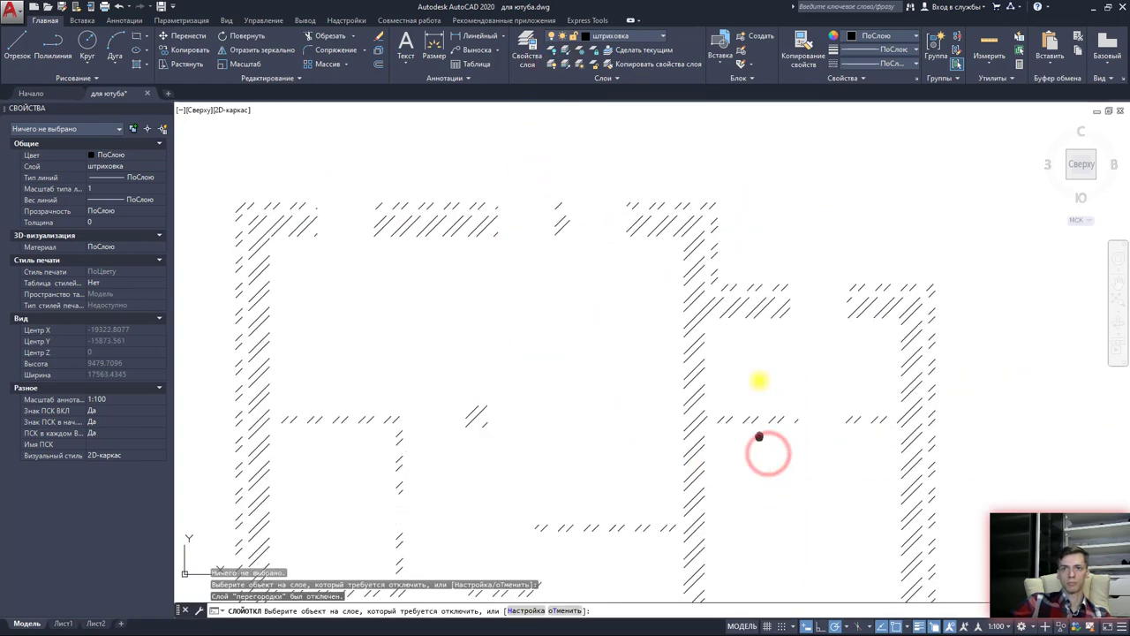
pyautogui.scroll(-5, 733, 393)
pyautogui.scroll(5, 716, 398)
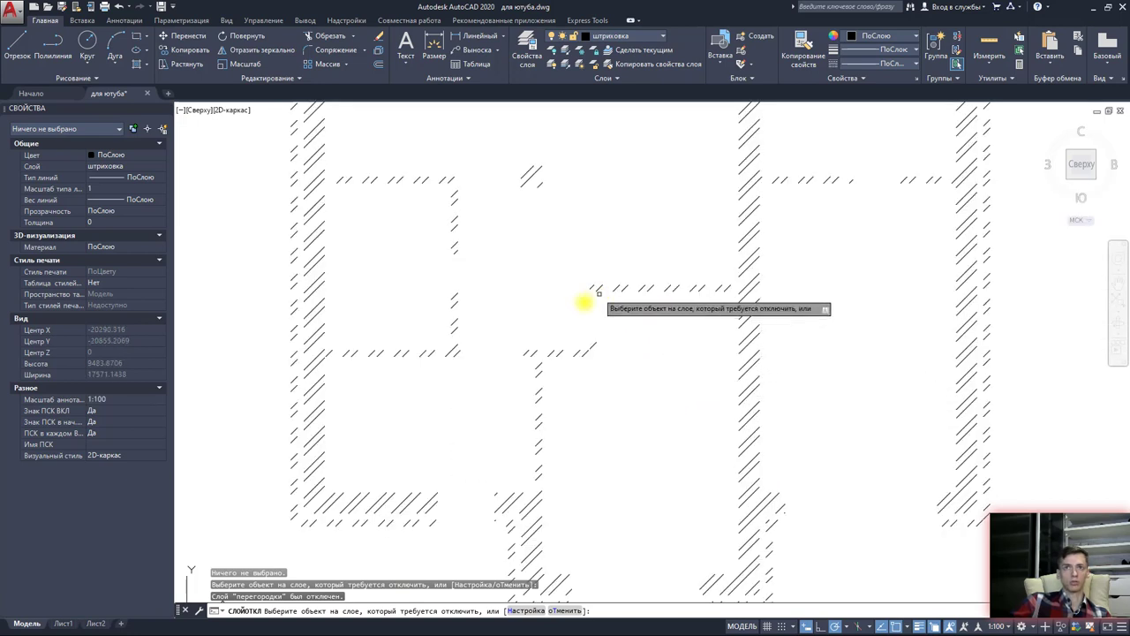
pyautogui.press('Escape')
pyautogui.click(610, 37)
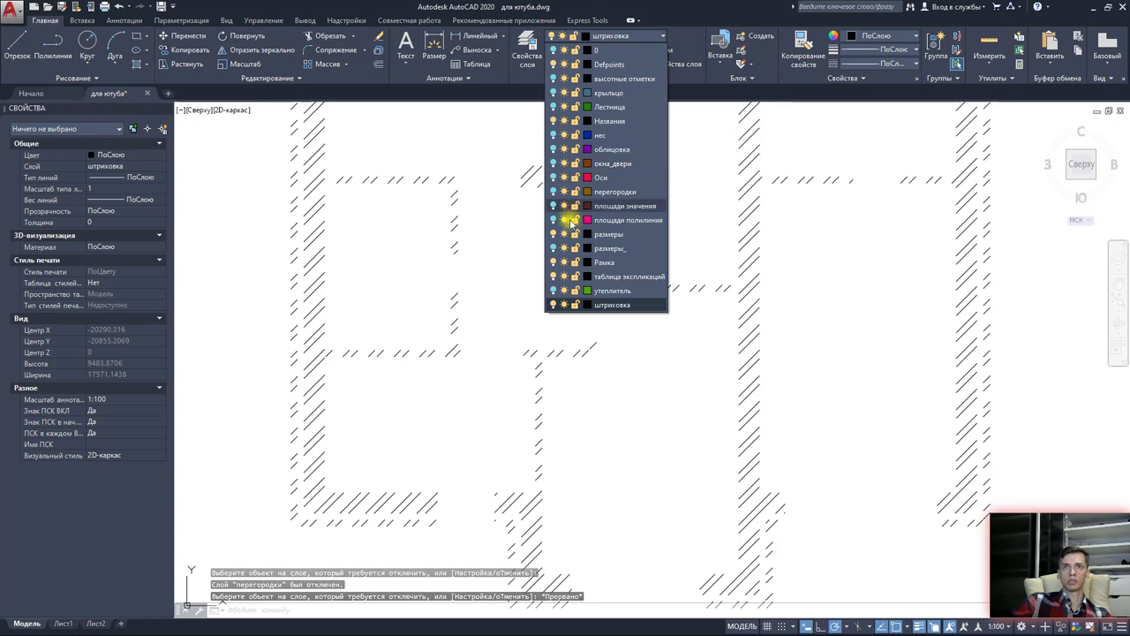
pyautogui.click(553, 293)
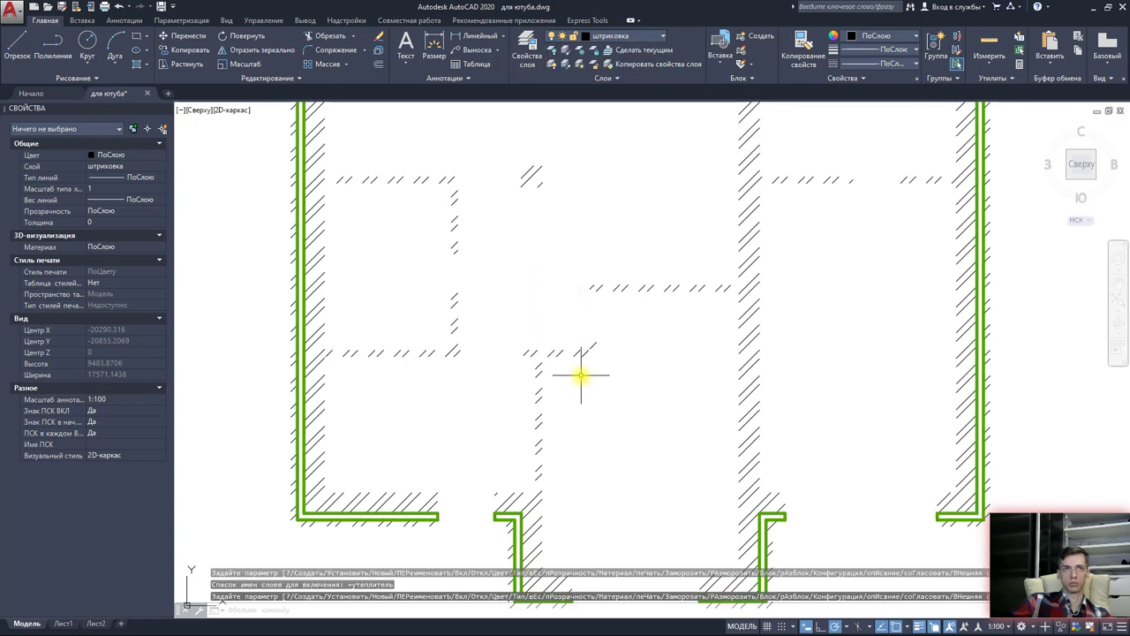
# Step: Start a new hatch and browse the pattern gallery to ANSI37
pyautogui.click(134, 67)
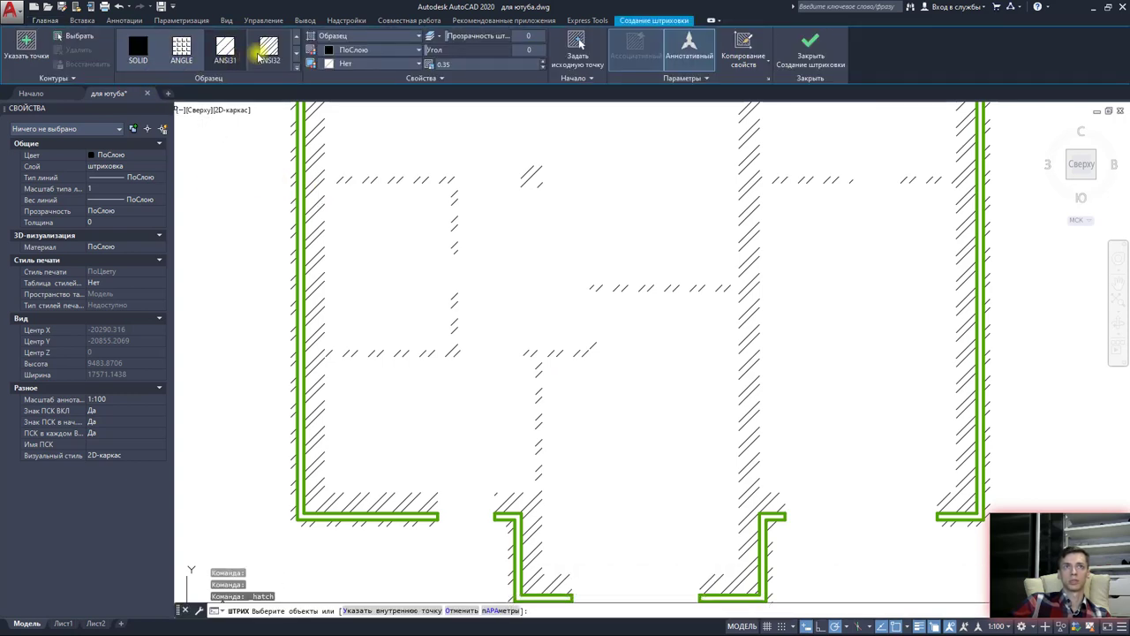
pyautogui.click(296, 51)
pyautogui.click(295, 53)
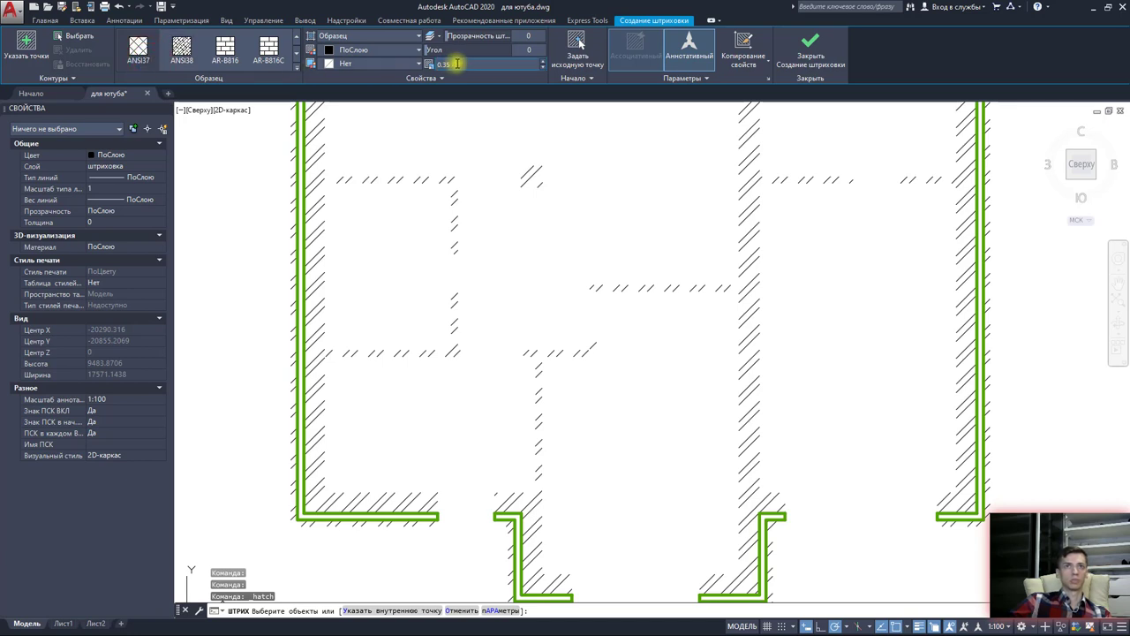
# Step: Window-select the whole plan so the insulation strips get ANSI37 hatching, then finish the hatch
pyautogui.click(73, 38)
pyautogui.scroll(-5, 391, 245)
pyautogui.scroll(-3, 621, 419)
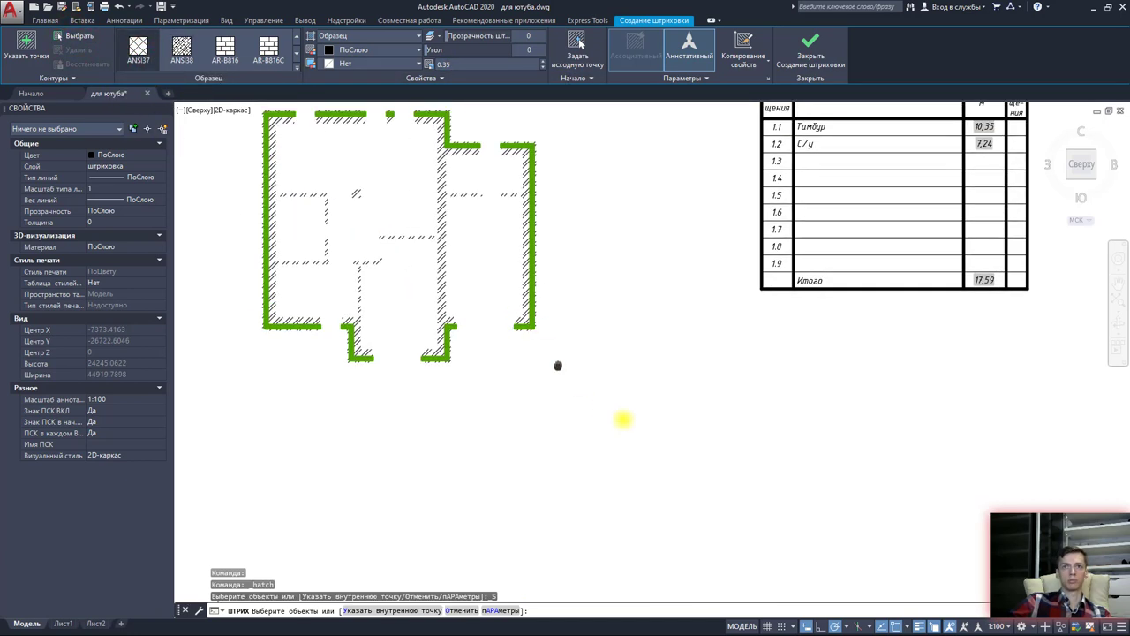
pyautogui.moveTo(621, 419); pyautogui.dragTo(688, 470, button='middle')
pyautogui.click(688, 470)
pyautogui.click(326, 167)
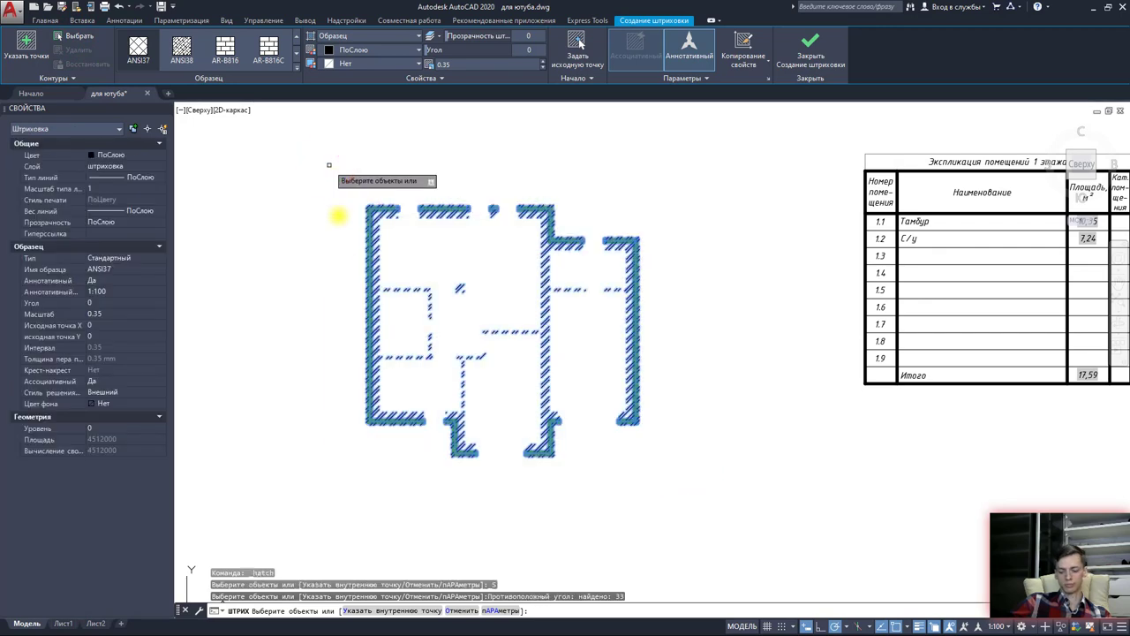
pyautogui.scroll(5, 498, 335)
pyautogui.scroll(2, 504, 316)
pyautogui.press('Escape')
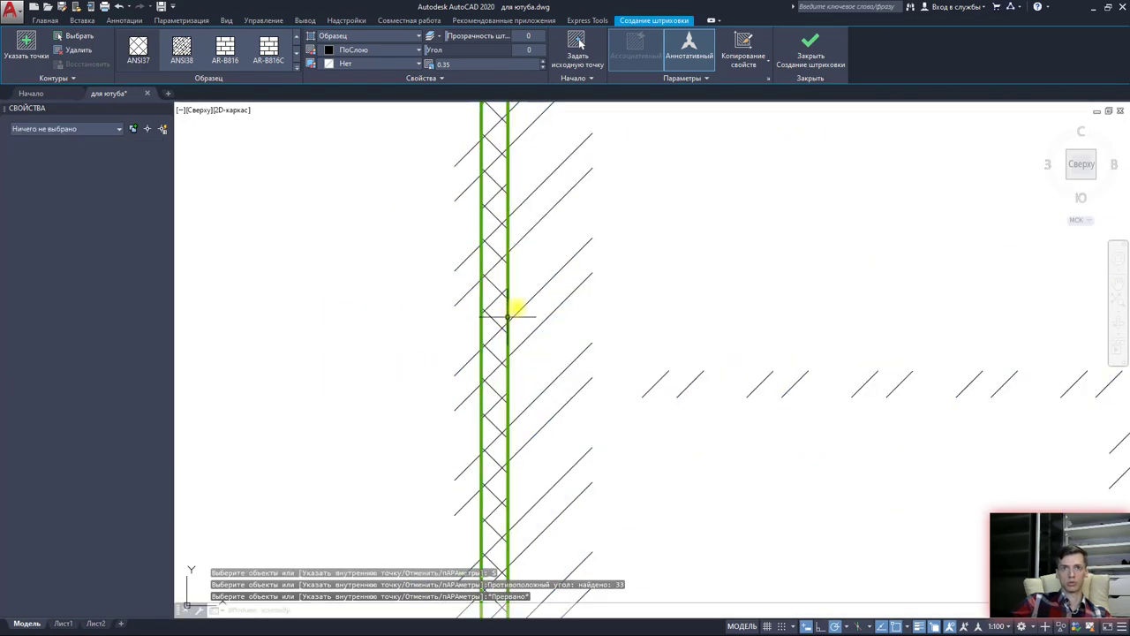
pyautogui.moveTo(525, 302); pyautogui.dragTo(515, 304, button='middle')
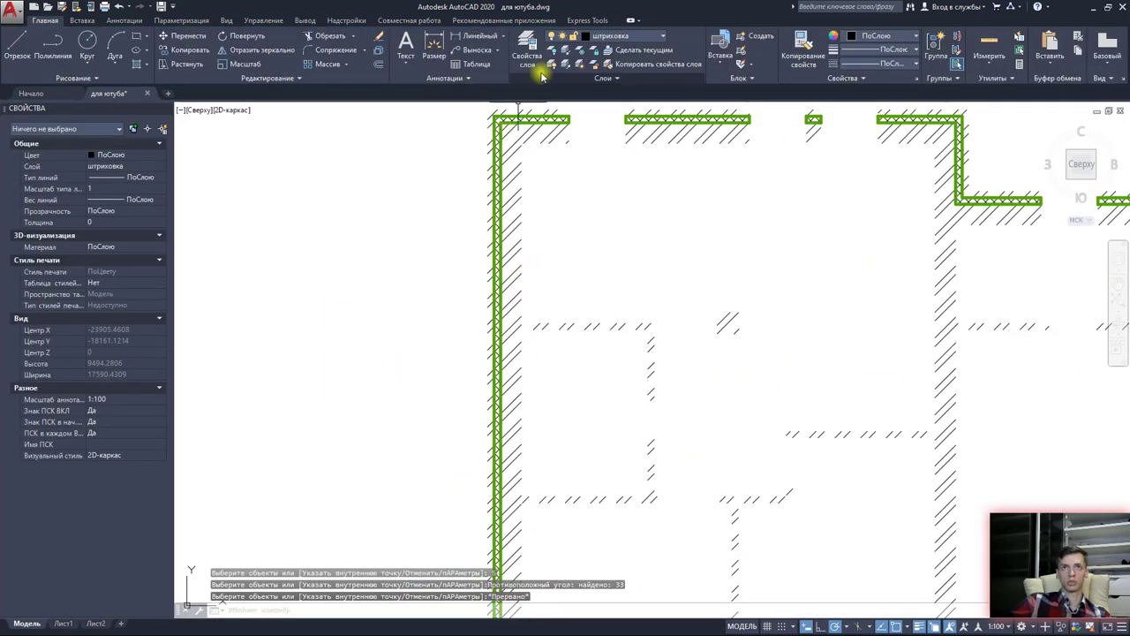
# Step: Turn all layers back on, then hide the magenta площади полилиния area-polyline layer
pyautogui.click(550, 69)
pyautogui.click(552, 51)
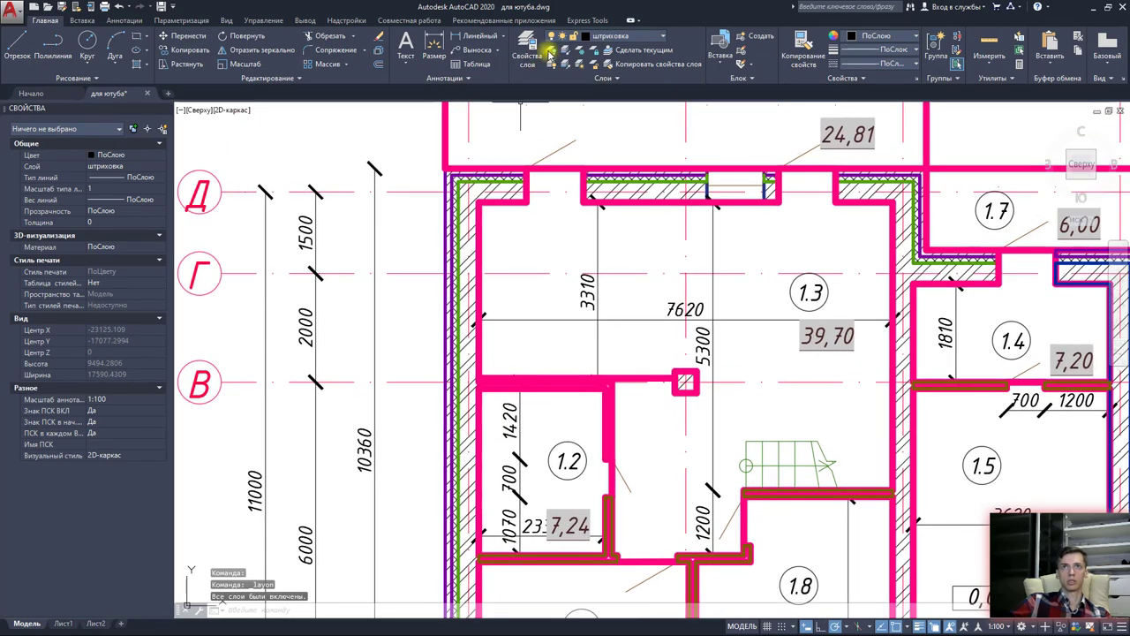
pyautogui.click(560, 167)
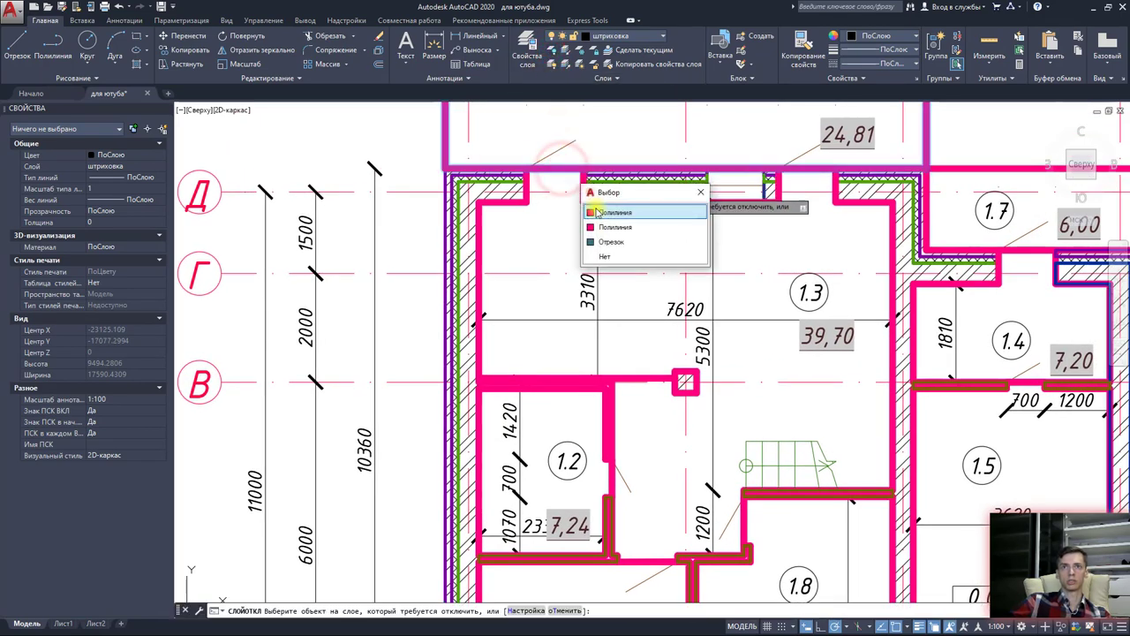
pyautogui.click(599, 214)
pyautogui.scroll(-3, 537, 253)
pyautogui.press('Escape')
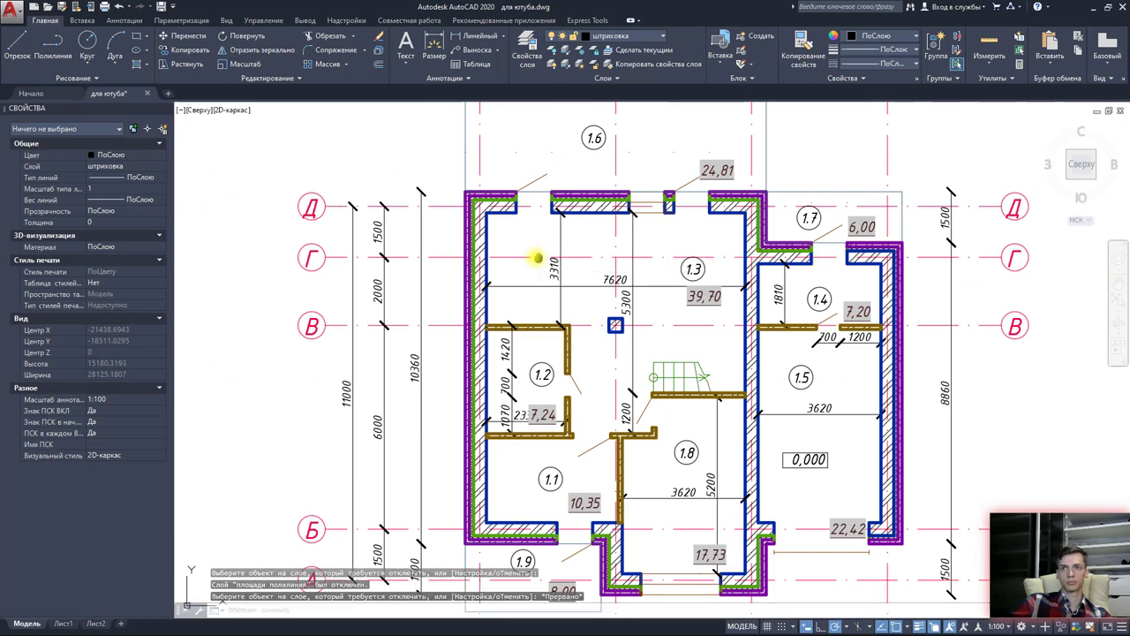
# Step: Zoom out to review the finished first-floor plan with its room schedule
pyautogui.scroll(-1, 471, 198)
pyautogui.scroll(2, 482, 265)
pyautogui.scroll(2, 499, 318)
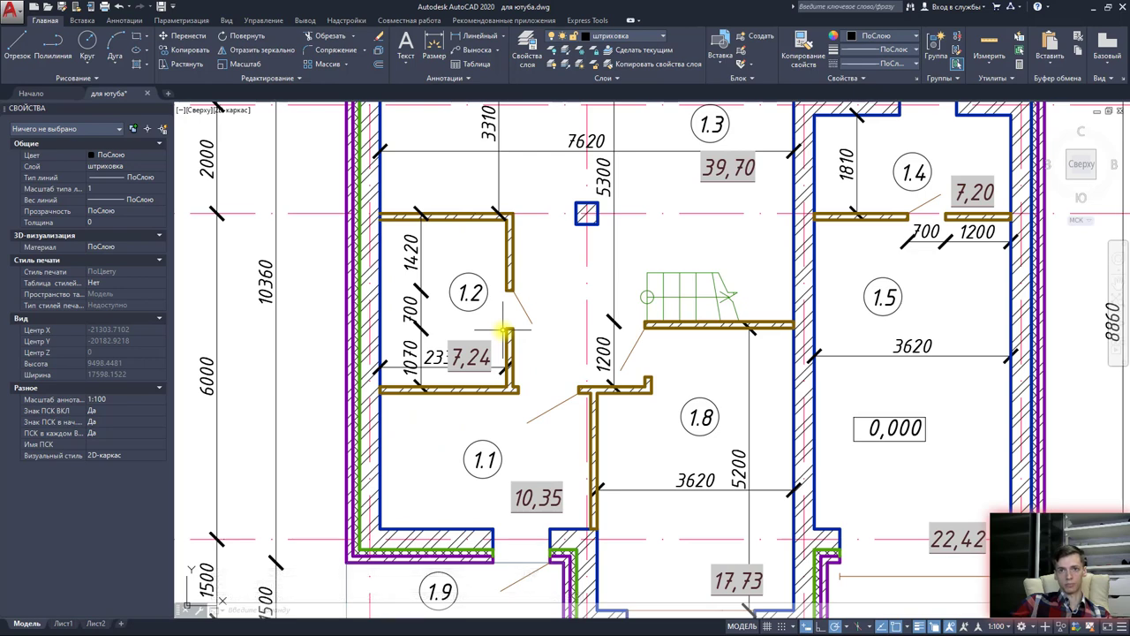
pyautogui.scroll(-4, 503, 331)
pyautogui.scroll(-3, 477, 349)
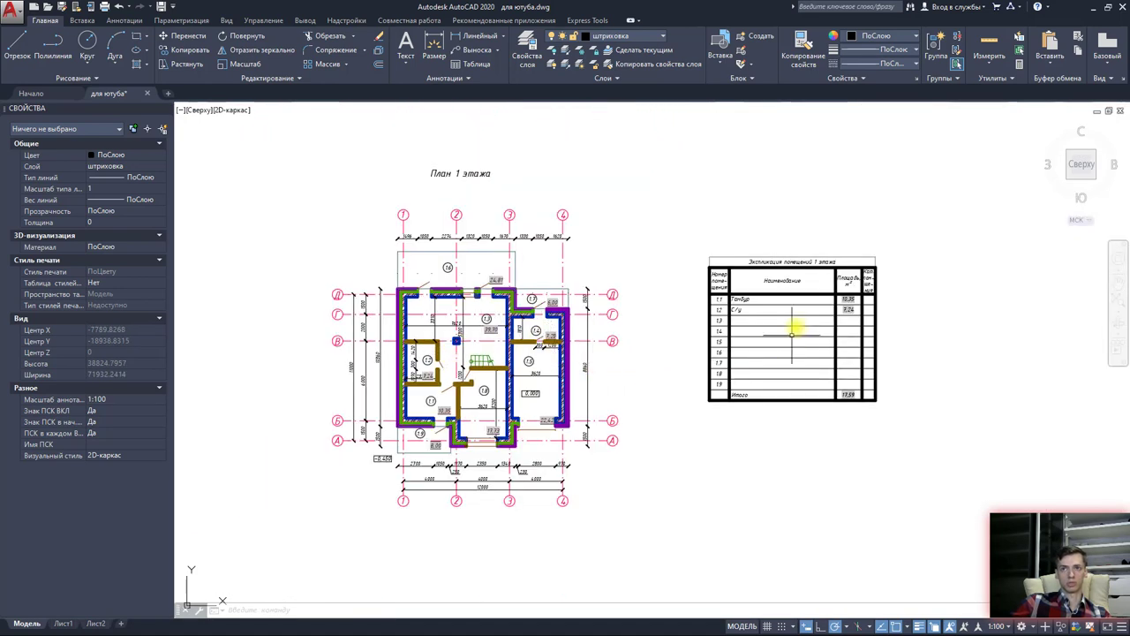
pyautogui.scroll(2, 795, 327)
pyautogui.scroll(-2, 654, 379)
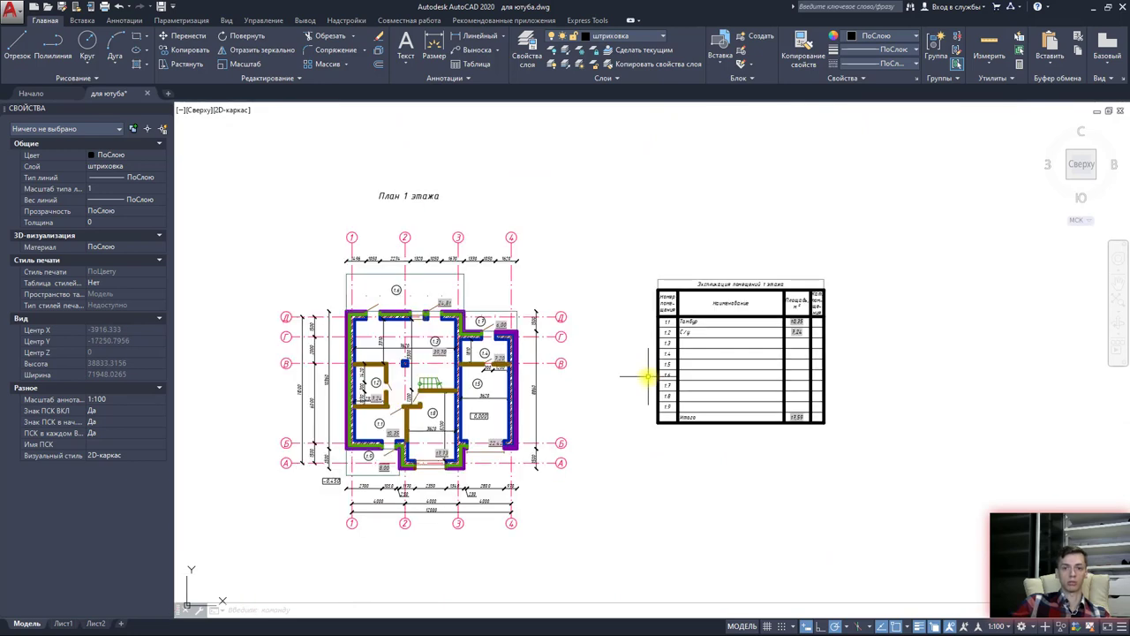